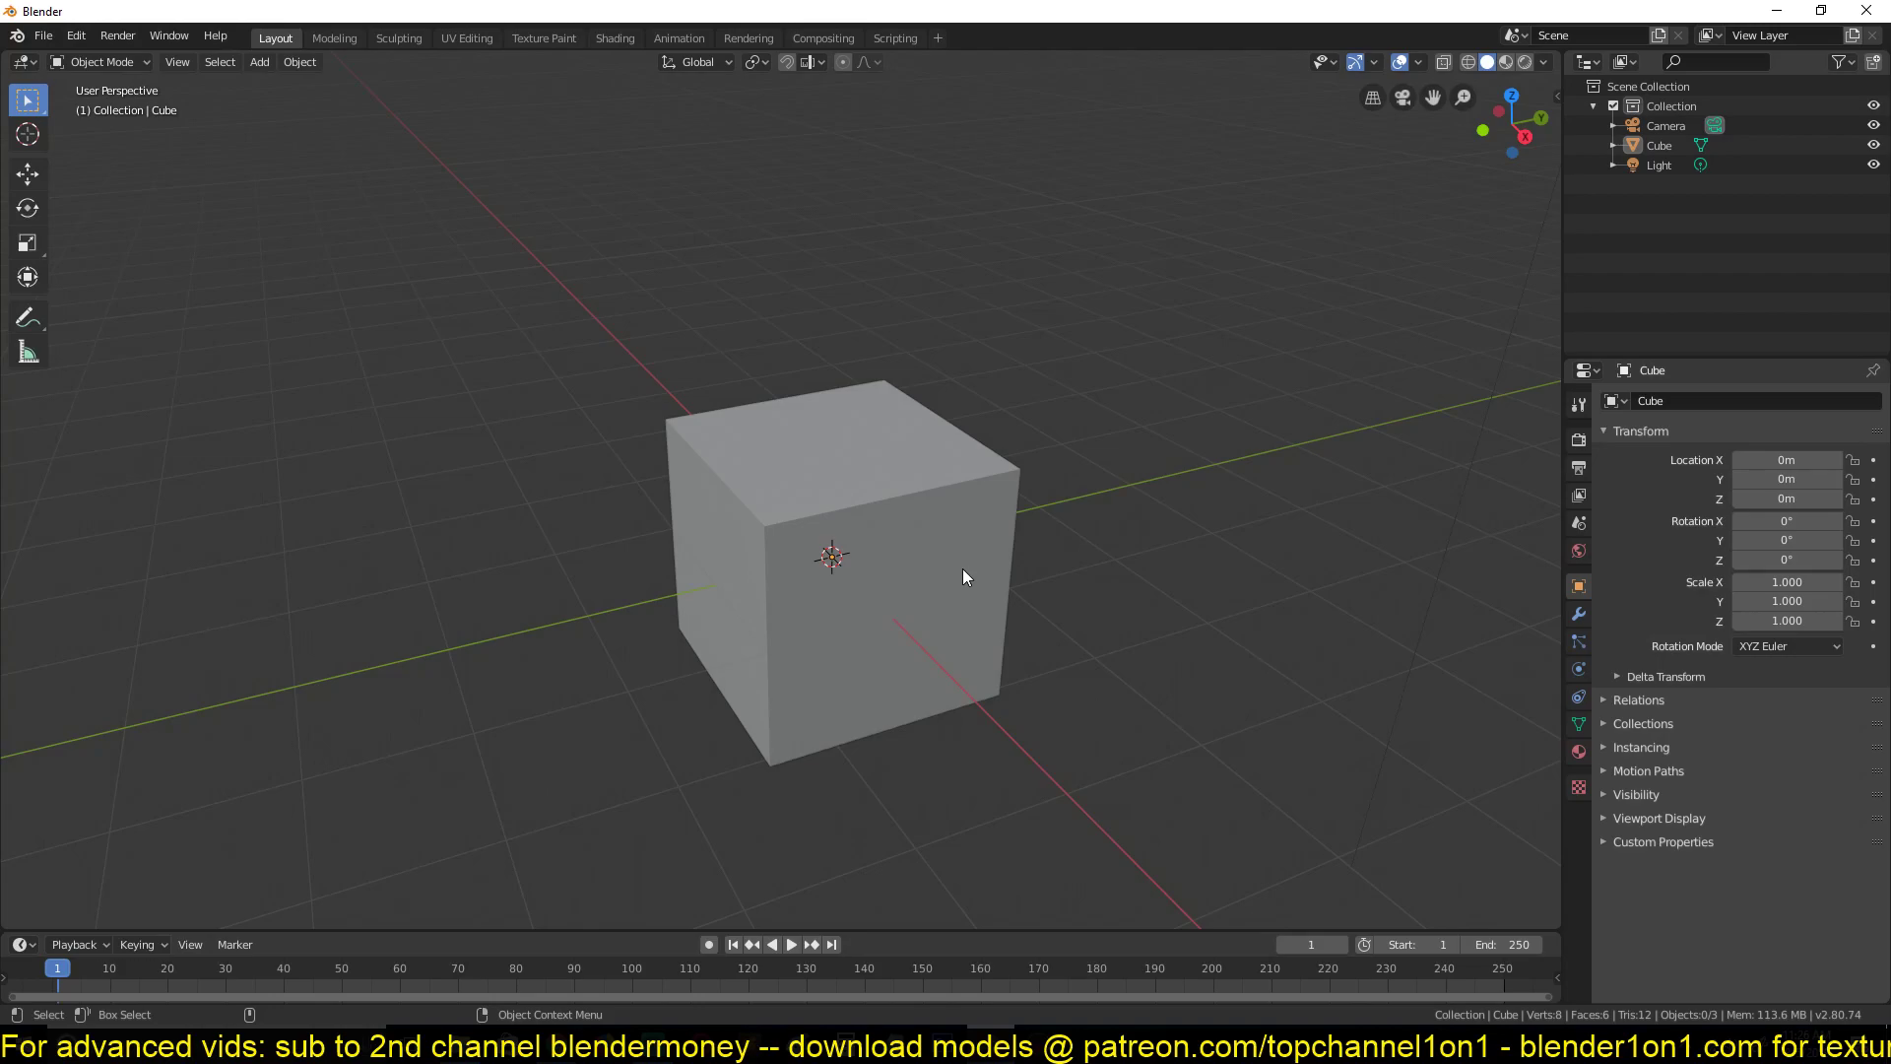
Bevel all edges of the default cube's mesh to give it wide chamfered edges and corners
{"action": "scroll", "coordinate": [961, 564], "scroll_direction": "up", "scroll_amount": 3}
{"action": "middle_click_drag", "start_coordinate": [950, 469], "coordinate": [879, 499]}
{"action": "key", "text": "Tab"}
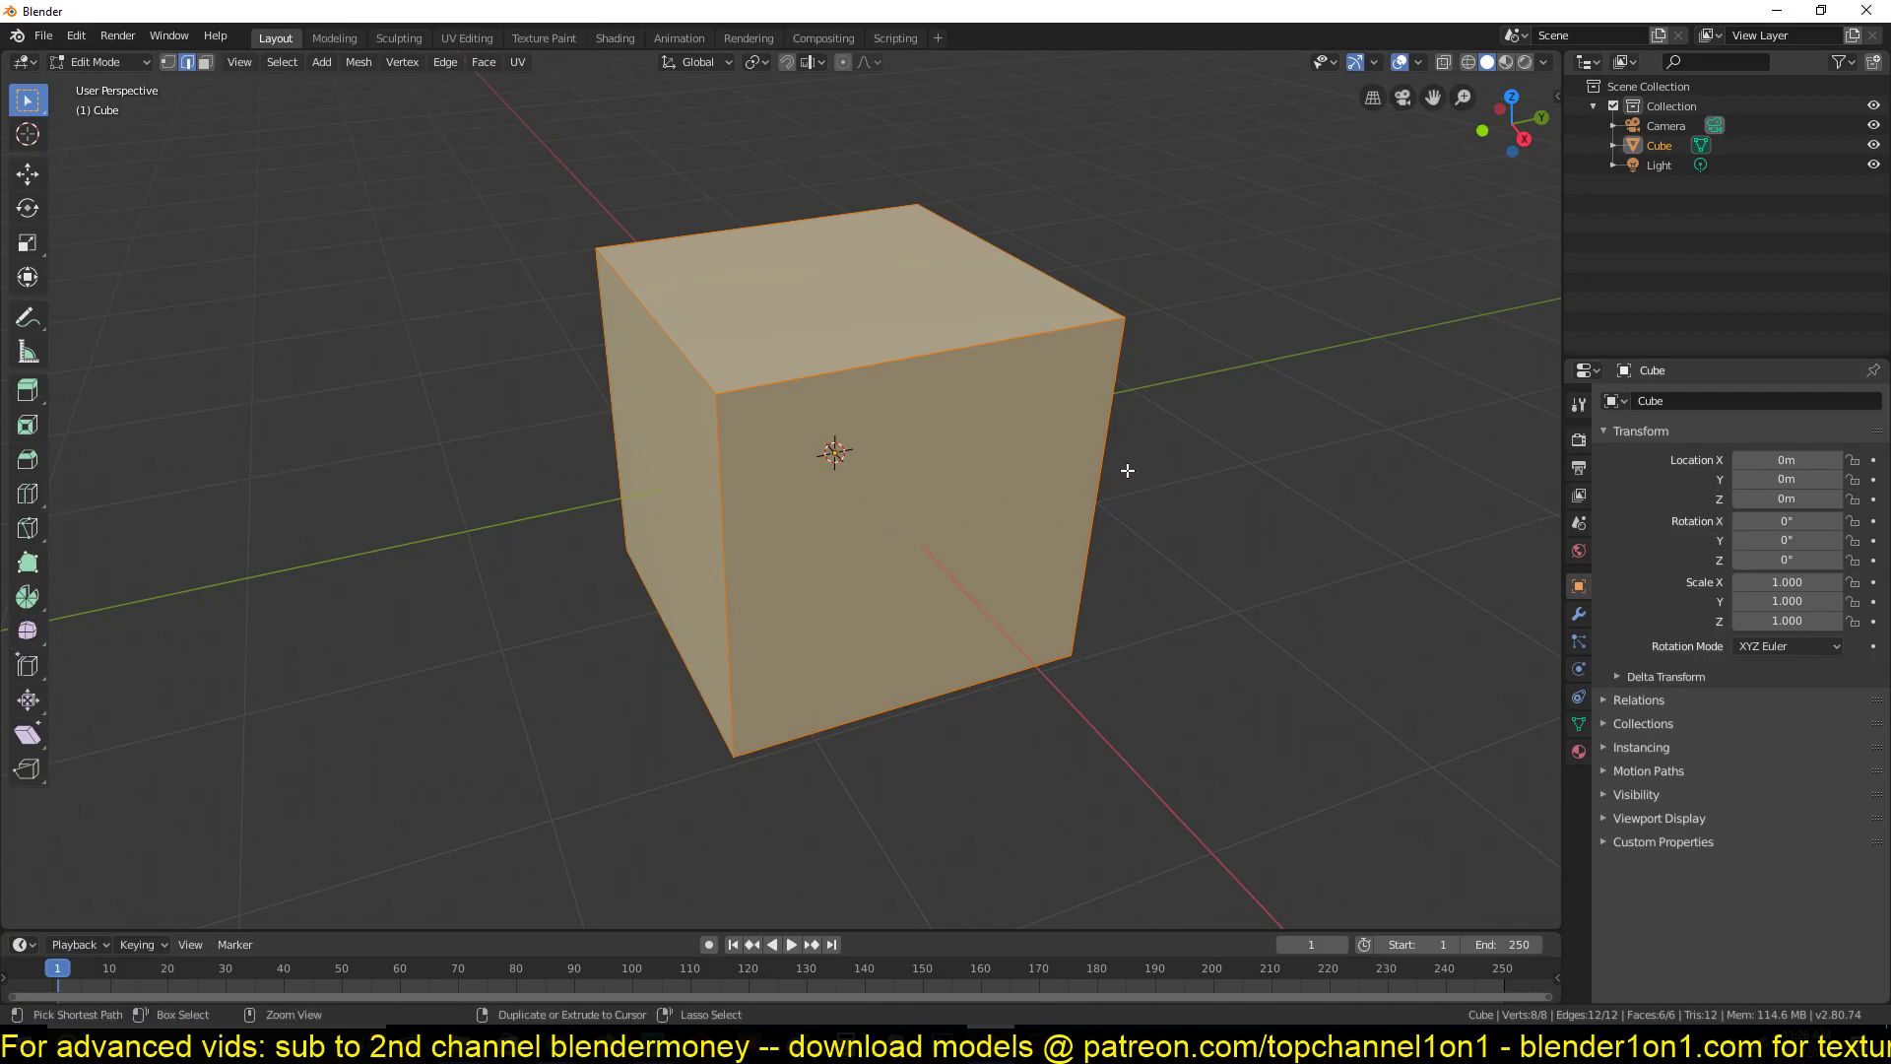
{"action": "key", "text": "ctrl+b"}
{"action": "left_click", "coordinate": [1202, 499]}
{"action": "key", "text": "Tab"}
Add a Bevel modifier to the cube with a width of 0.017 m and 2 segments
{"action": "middle_click_drag", "start_coordinate": [1202, 498], "coordinate": [1344, 524]}
{"action": "left_click", "coordinate": [1579, 614]}
{"action": "left_click", "coordinate": [1694, 402]}
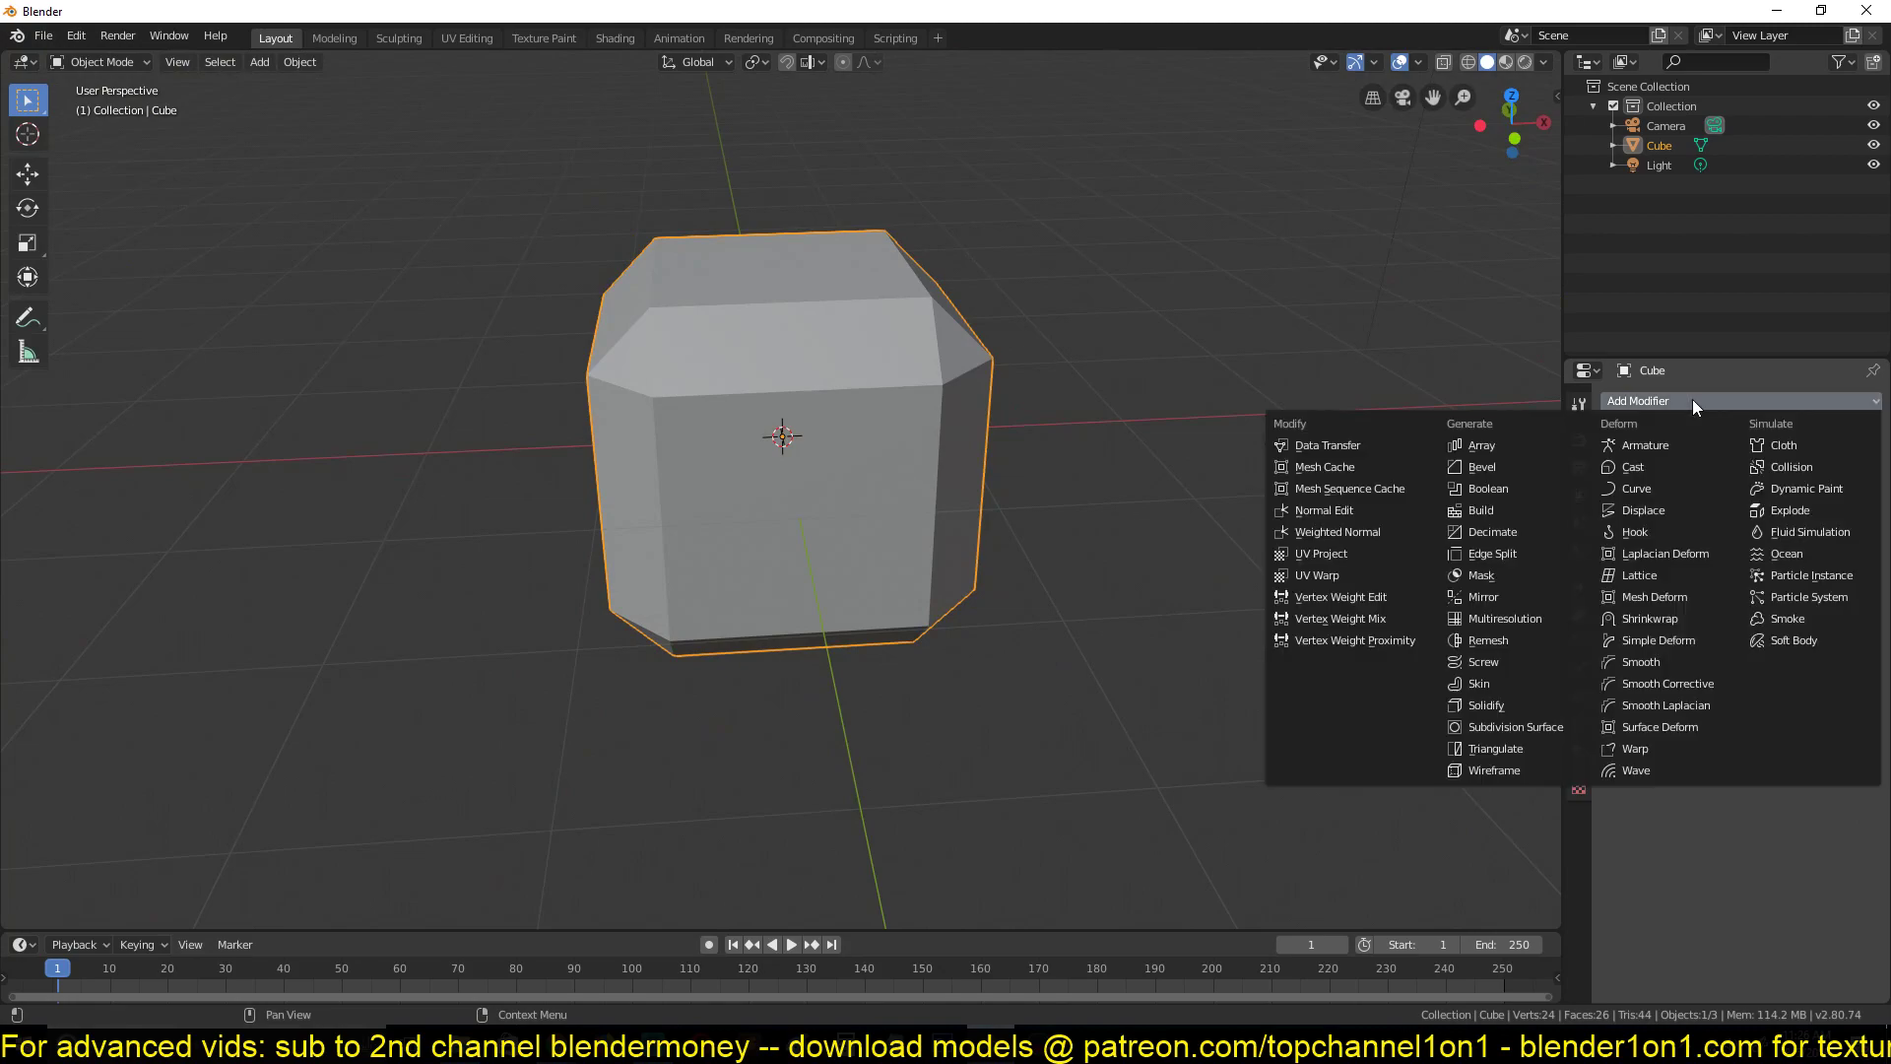
{"action": "left_click", "coordinate": [1471, 467]}
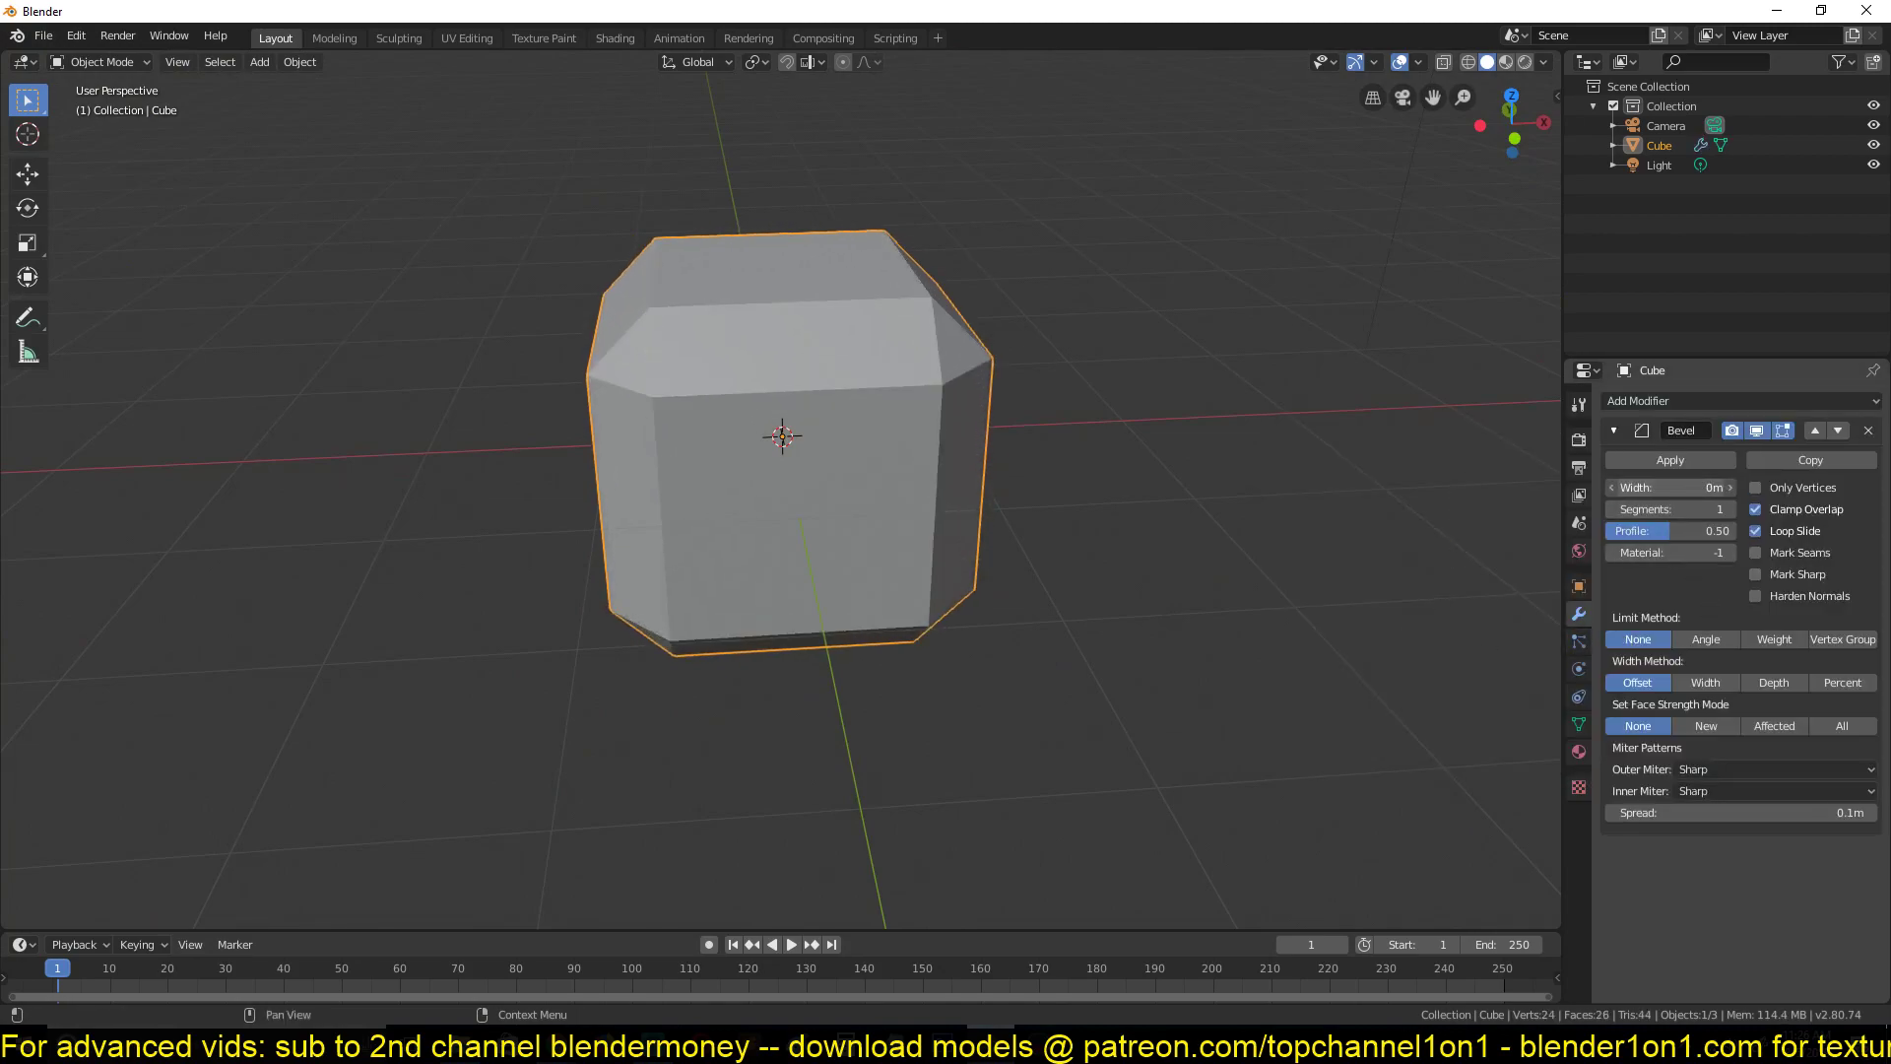
{"action": "mouse_move", "coordinate": [1675, 487]}
{"action": "left_mouse_down"}
{"action": "mouse_move", "coordinate": [1735, 488]}
{"action": "mouse_move", "coordinate": [1680, 487]}
{"action": "left_mouse_up"}
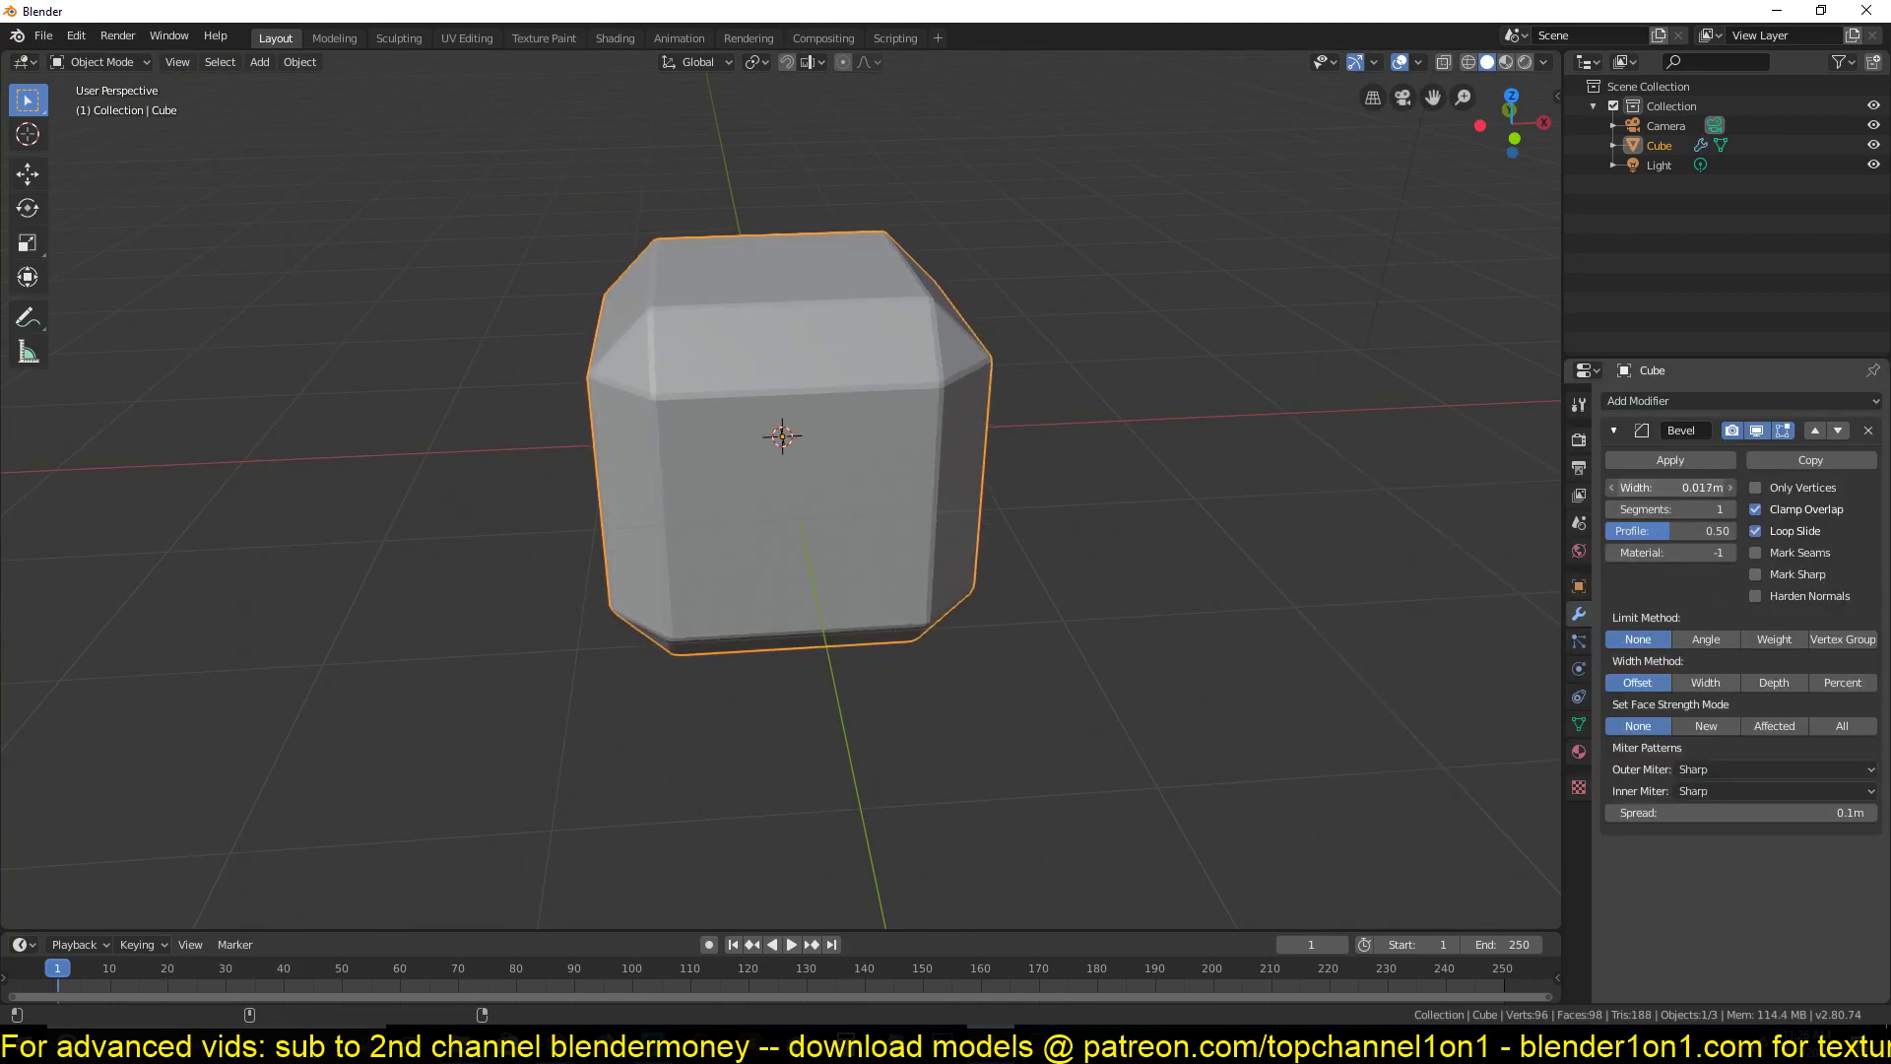
{"action": "left_click", "coordinate": [1730, 509]}
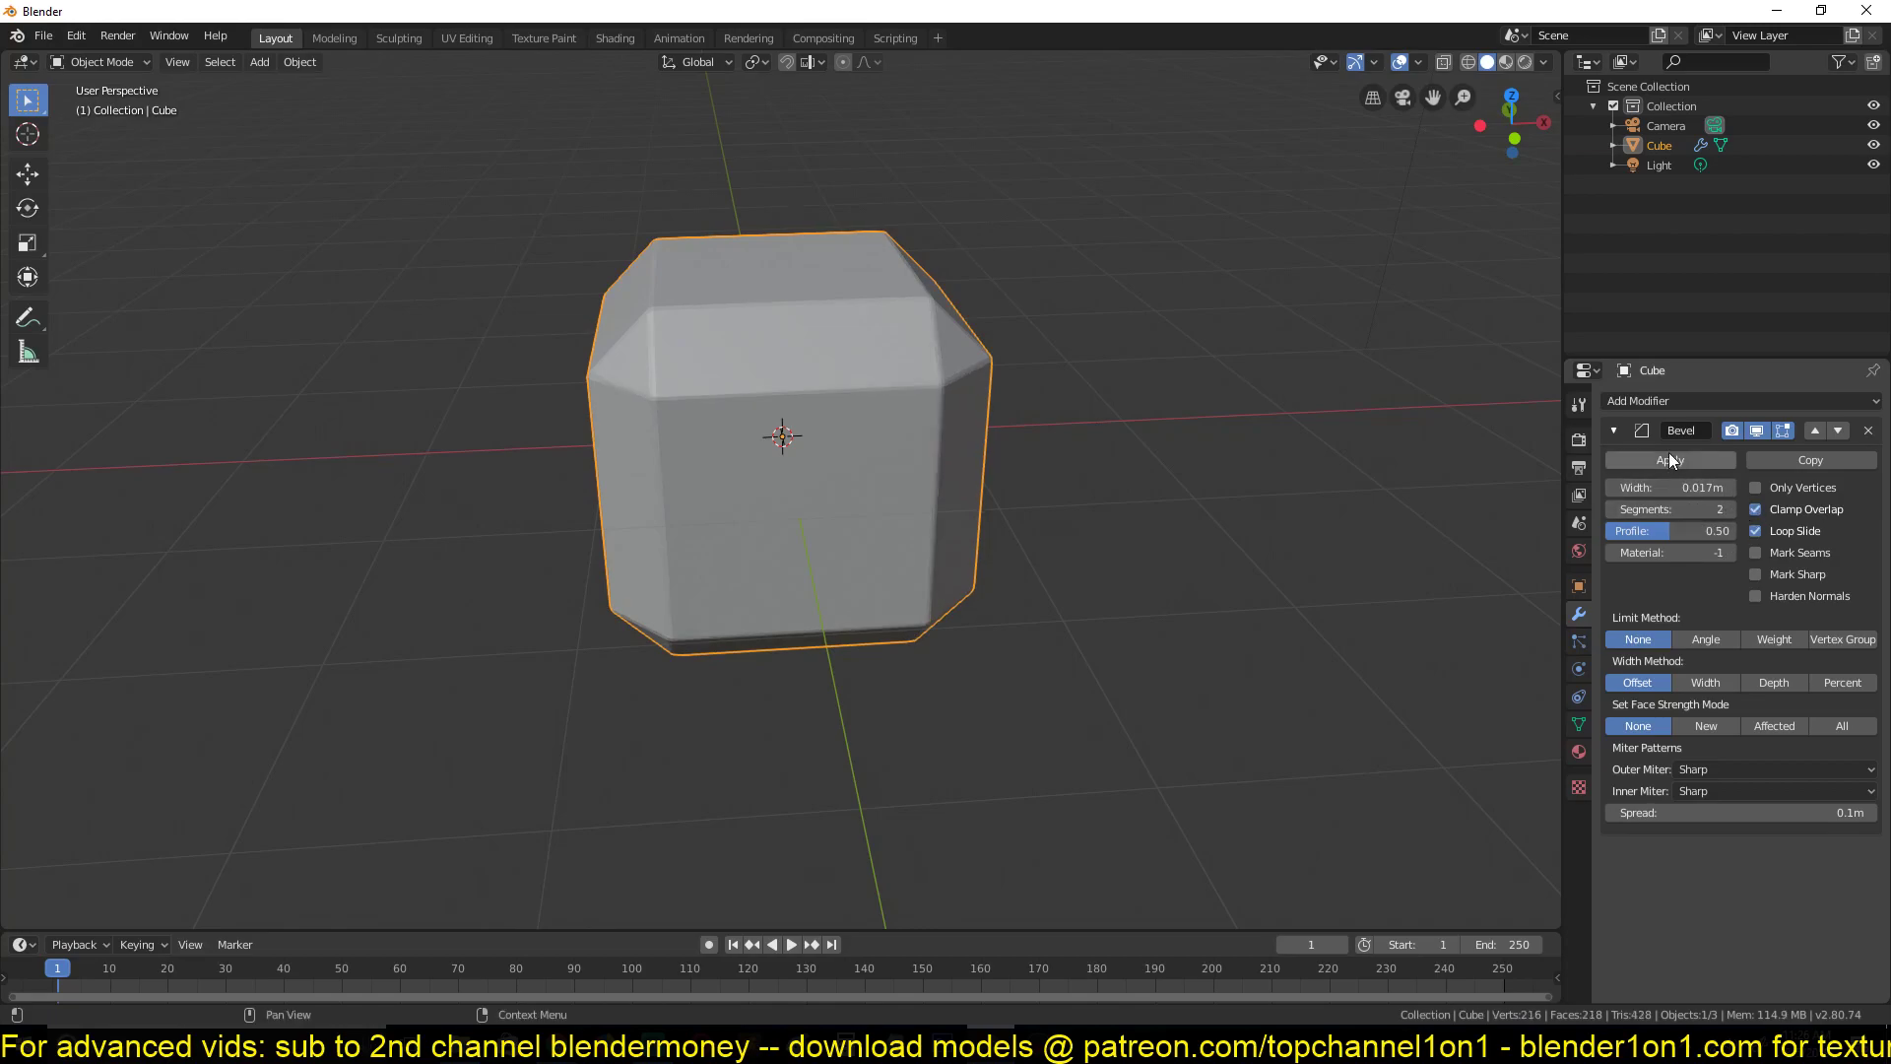
{"action": "left_click", "coordinate": [1612, 431]}
Shade the cube smooth and add a Subdivision Surface modifier at level 2
{"action": "right_click", "coordinate": [945, 335]}
{"action": "left_click", "coordinate": [895, 331]}
{"action": "middle_click_drag", "start_coordinate": [926, 452], "coordinate": [1321, 464]}
{"action": "key", "text": "ctrl+2"}
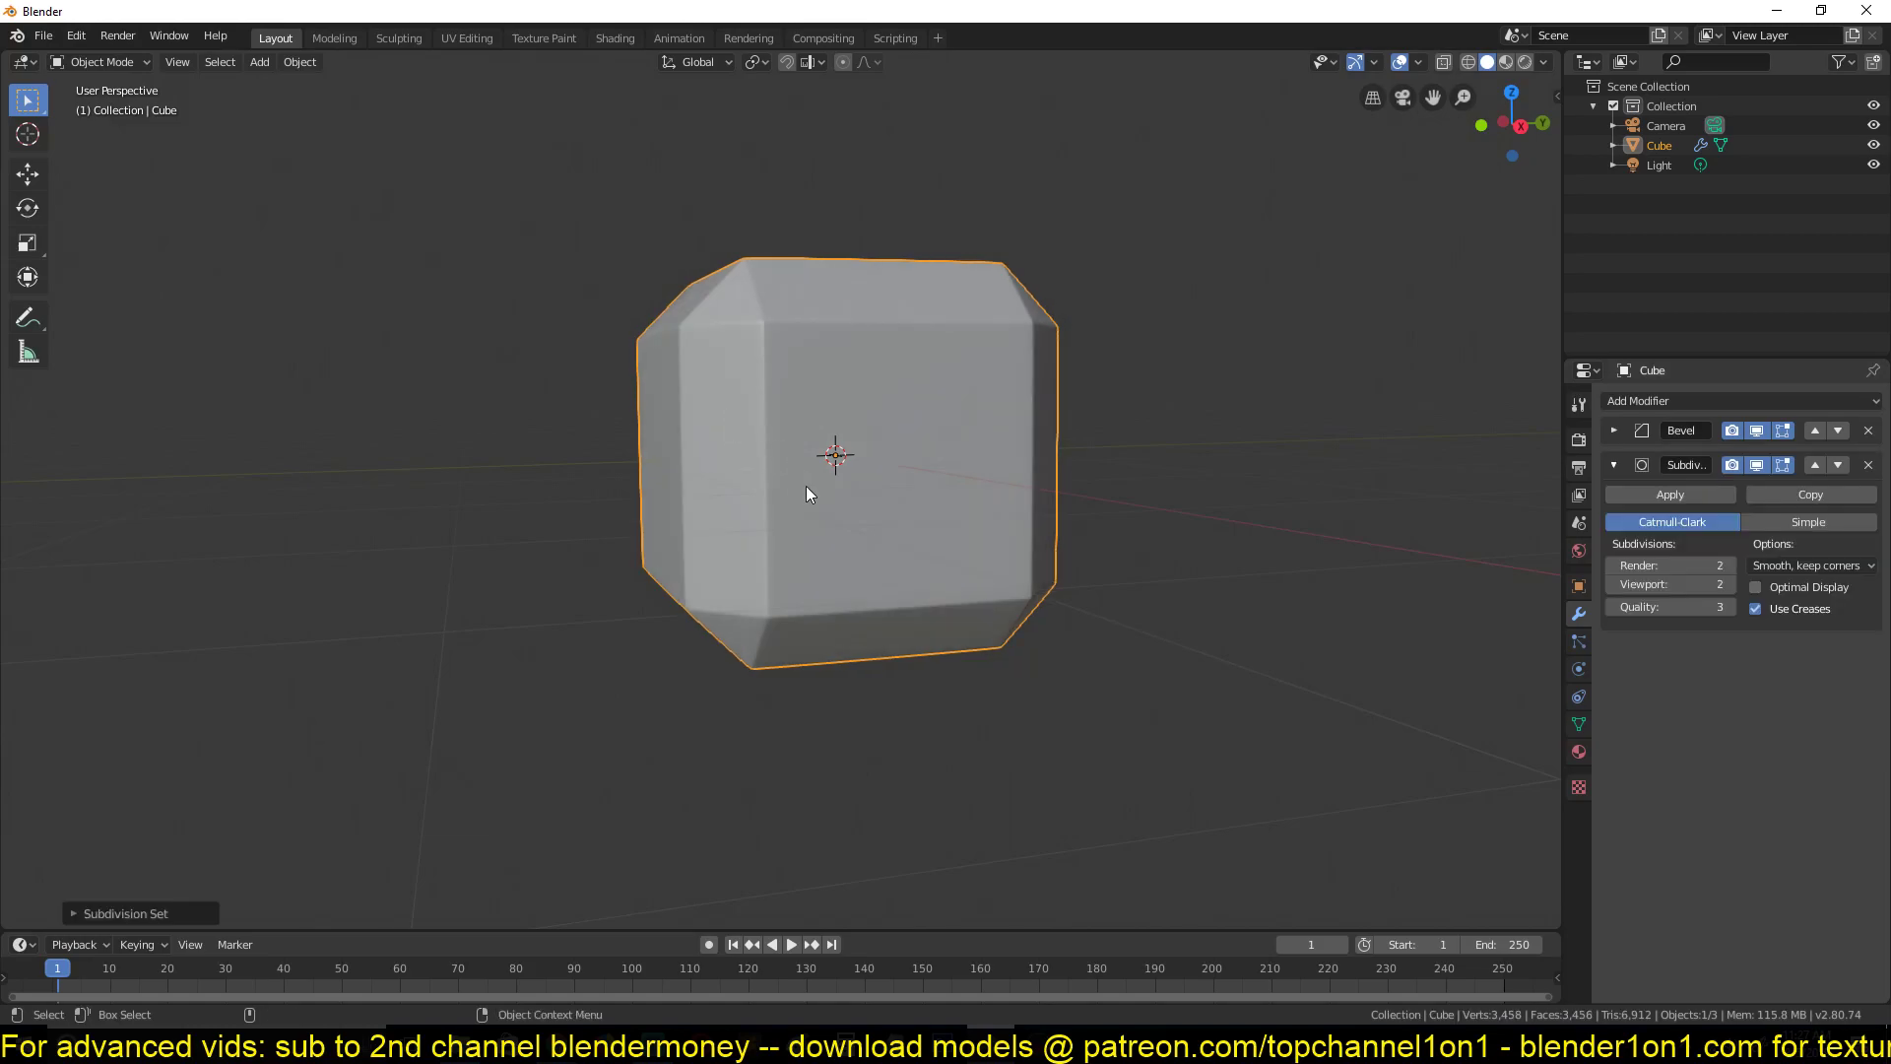
Inset the cube's top face to form a smaller square in its centre
{"action": "middle_click_drag", "start_coordinate": [805, 486], "coordinate": [760, 607]}
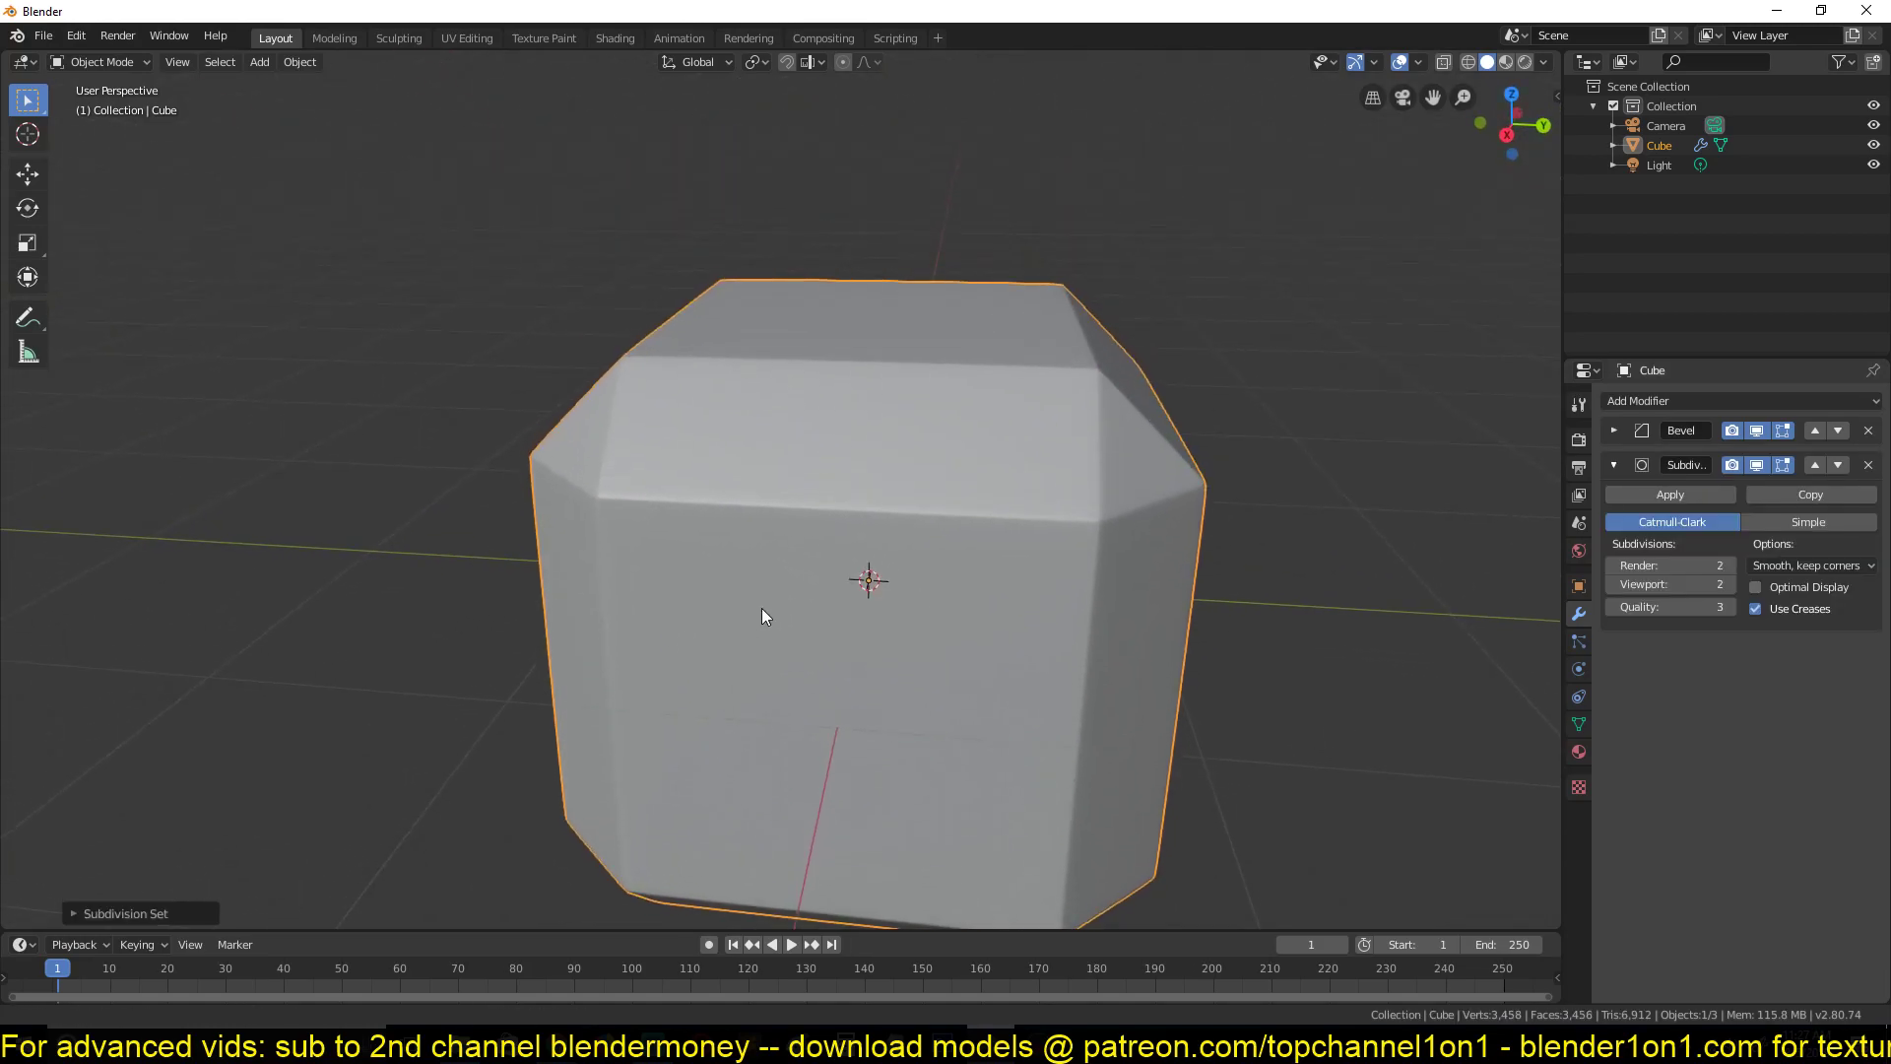
{"action": "key", "text": "Tab"}
{"action": "key", "text": "3"}
{"action": "left_click", "coordinate": [873, 337]}
{"action": "key", "text": "i"}
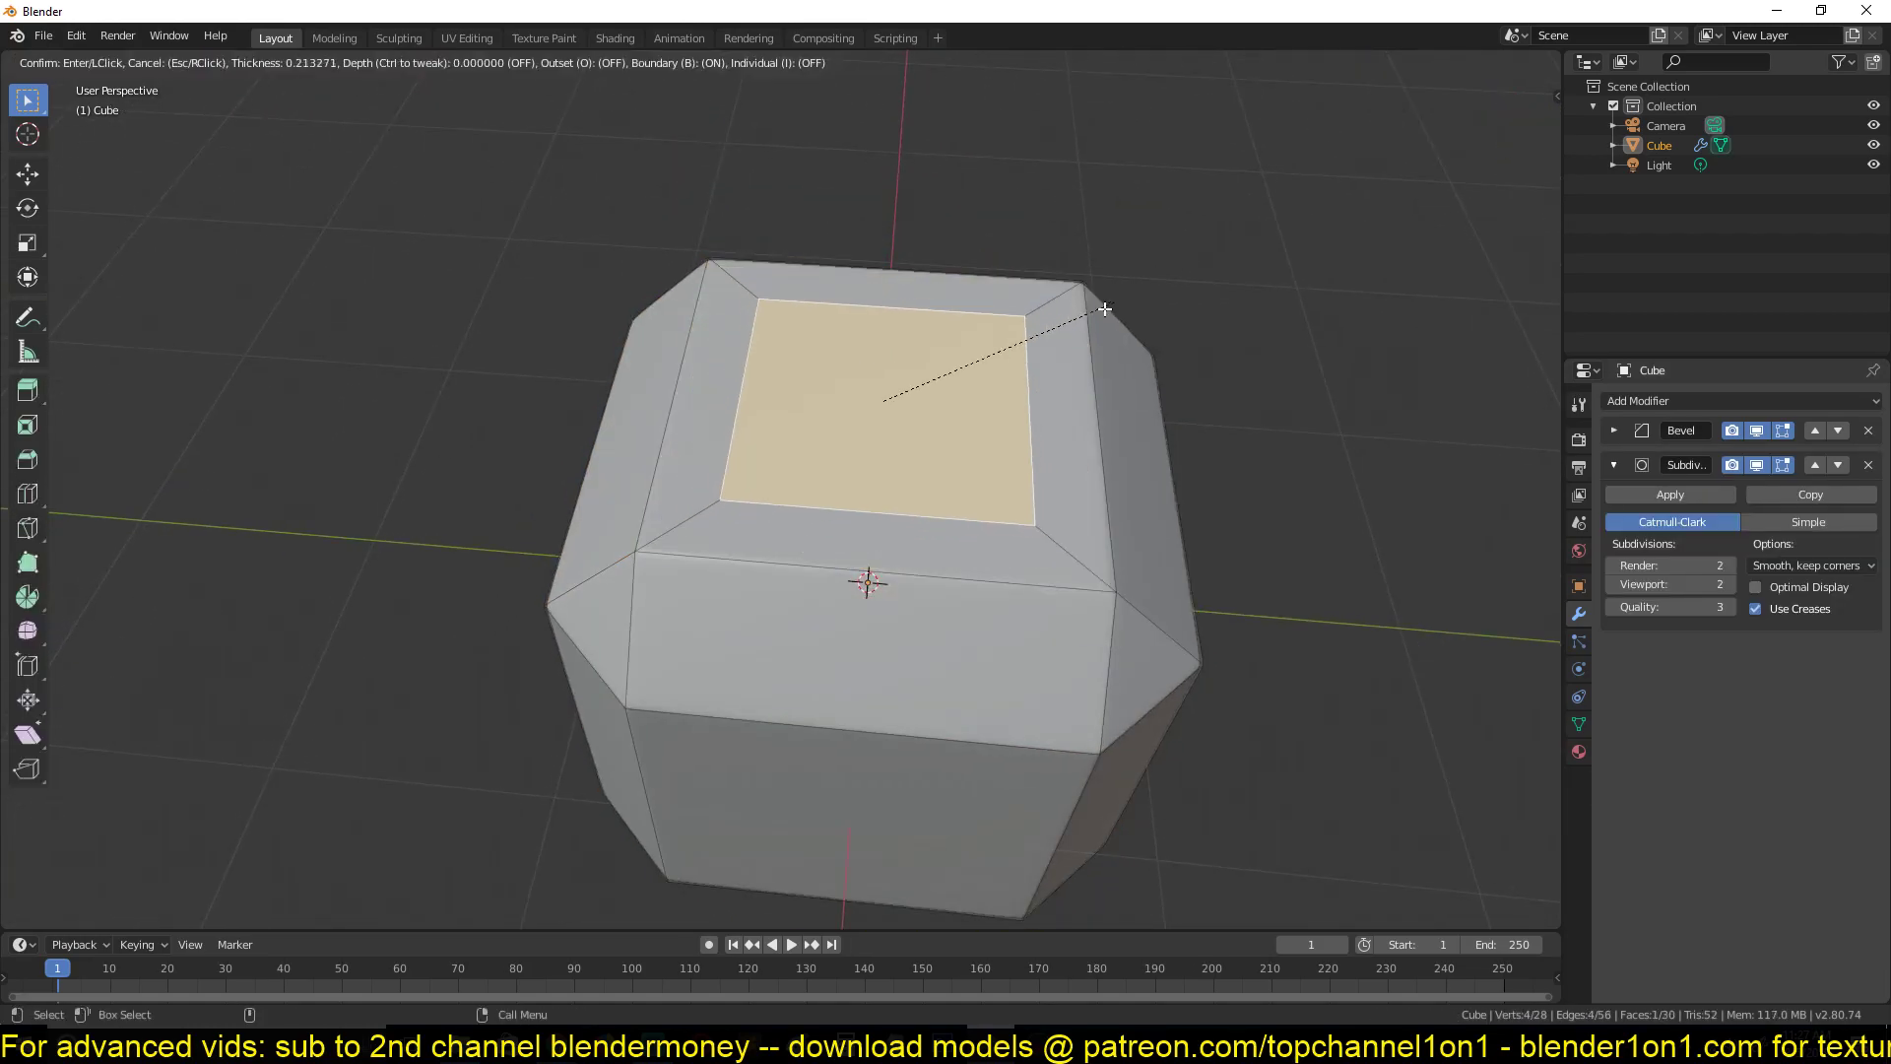
{"action": "left_click", "coordinate": [1082, 319]}
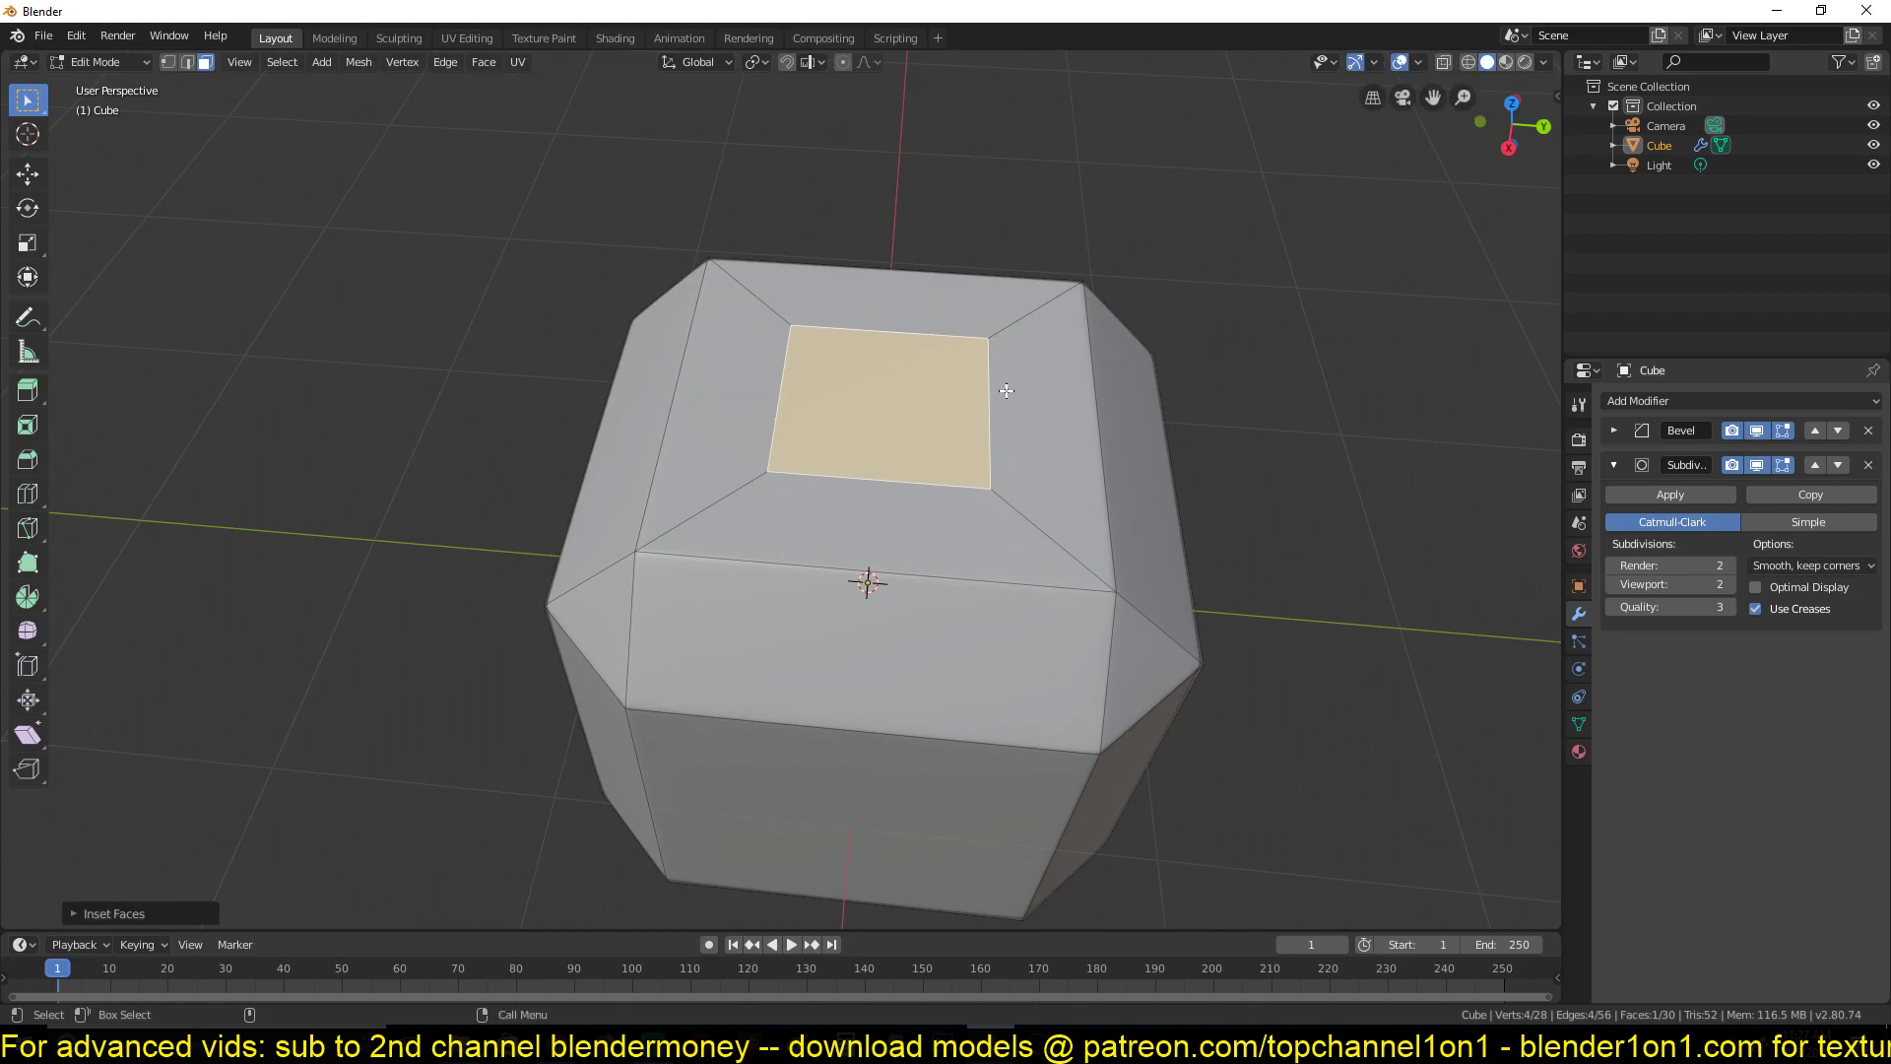
Subdivide the inset square on the top face and round it into an octagon with To Sphere
{"action": "right_click", "coordinate": [936, 351]}
{"action": "left_click", "coordinate": [921, 390]}
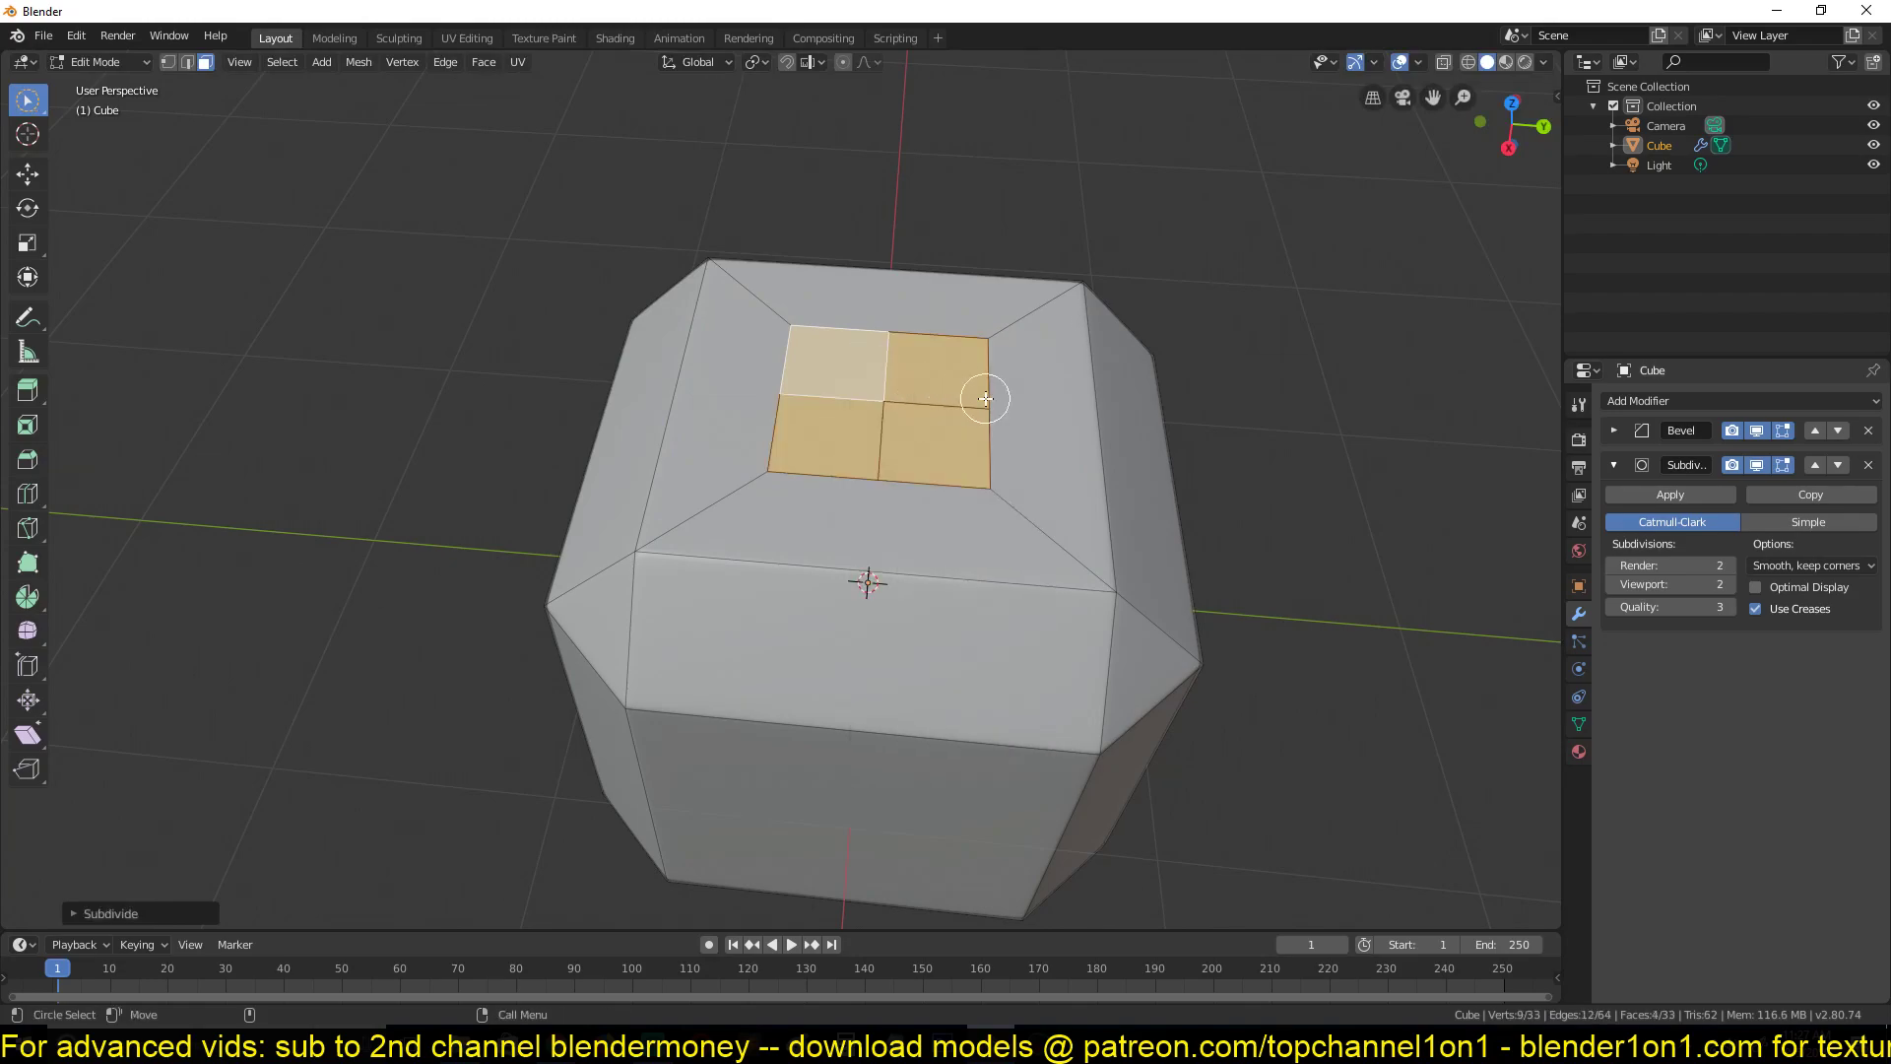
{"action": "key", "text": "shift+alt+s"}
{"action": "left_click", "coordinate": [984, 393]}
{"action": "right_click", "coordinate": [984, 393]}
Extrude the rounded top faces down into the cube to form a shallow recess
{"action": "key", "text": "e"}
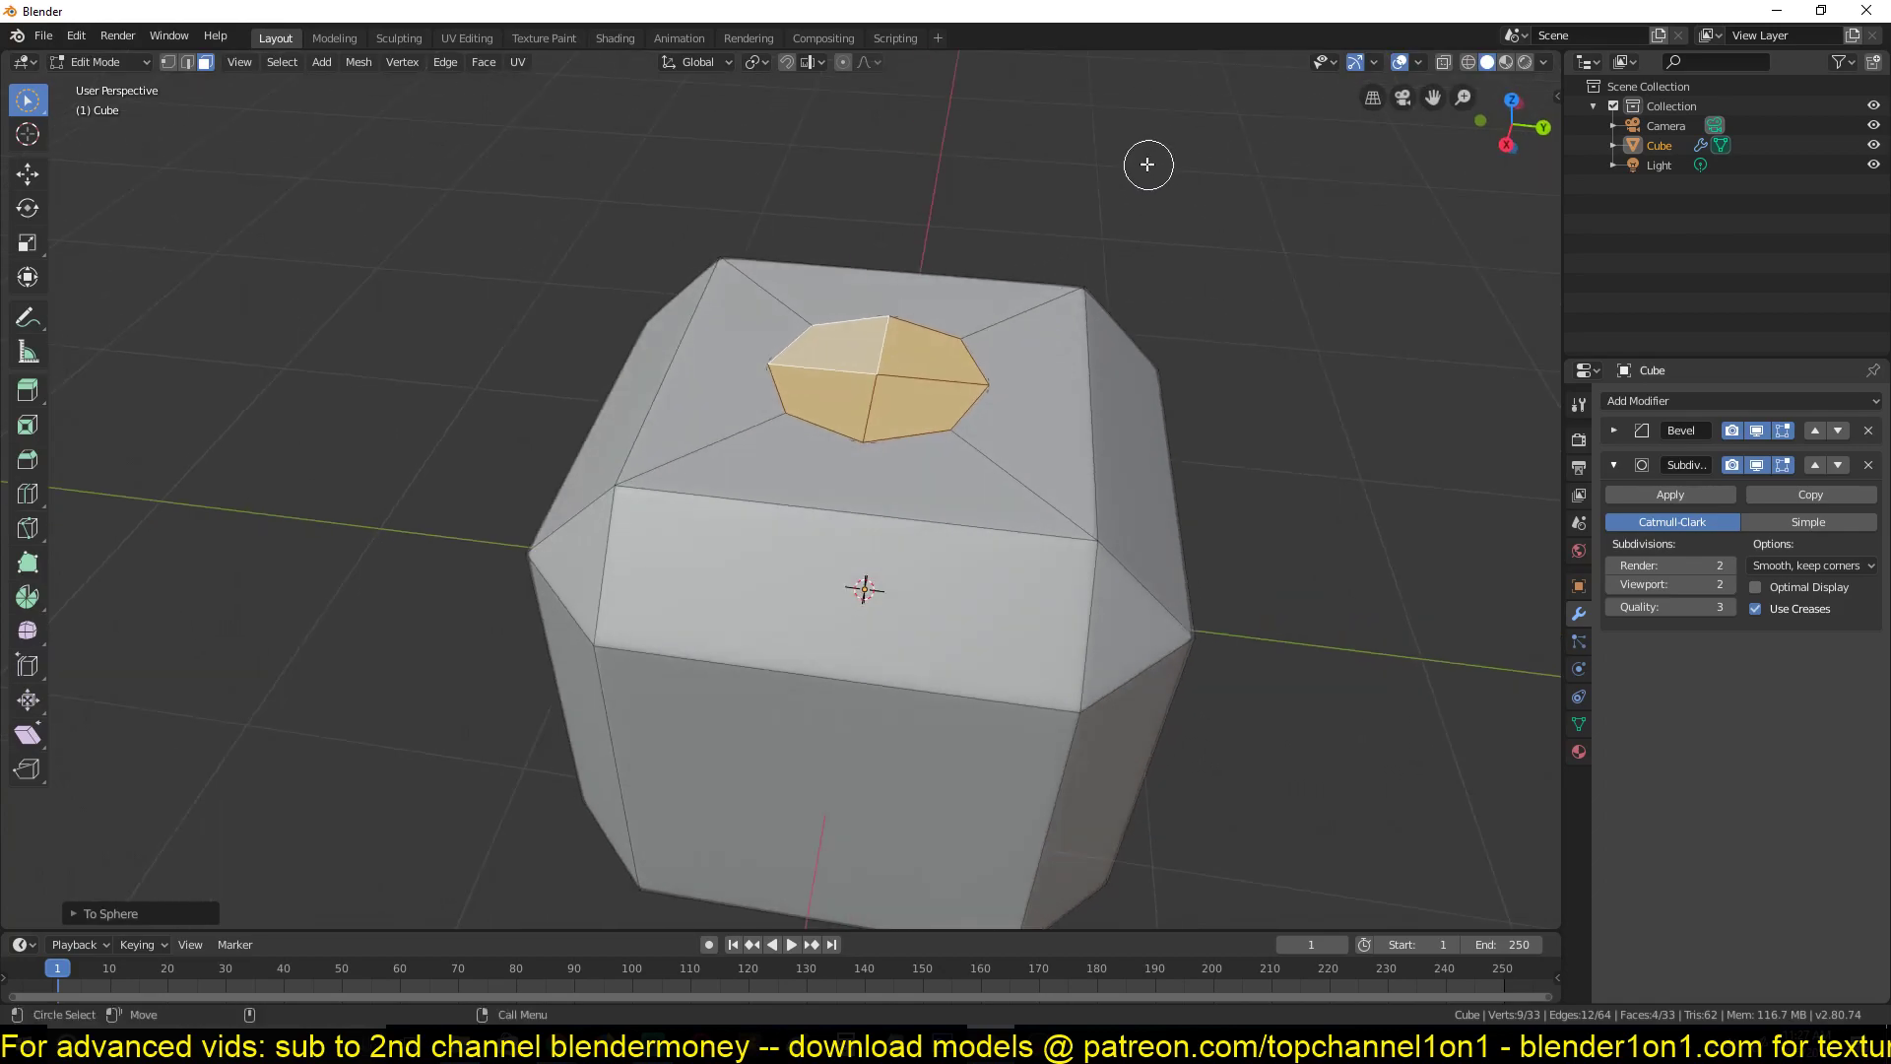
{"action": "left_click", "coordinate": [1082, 274]}
{"action": "key", "text": "Tab"}
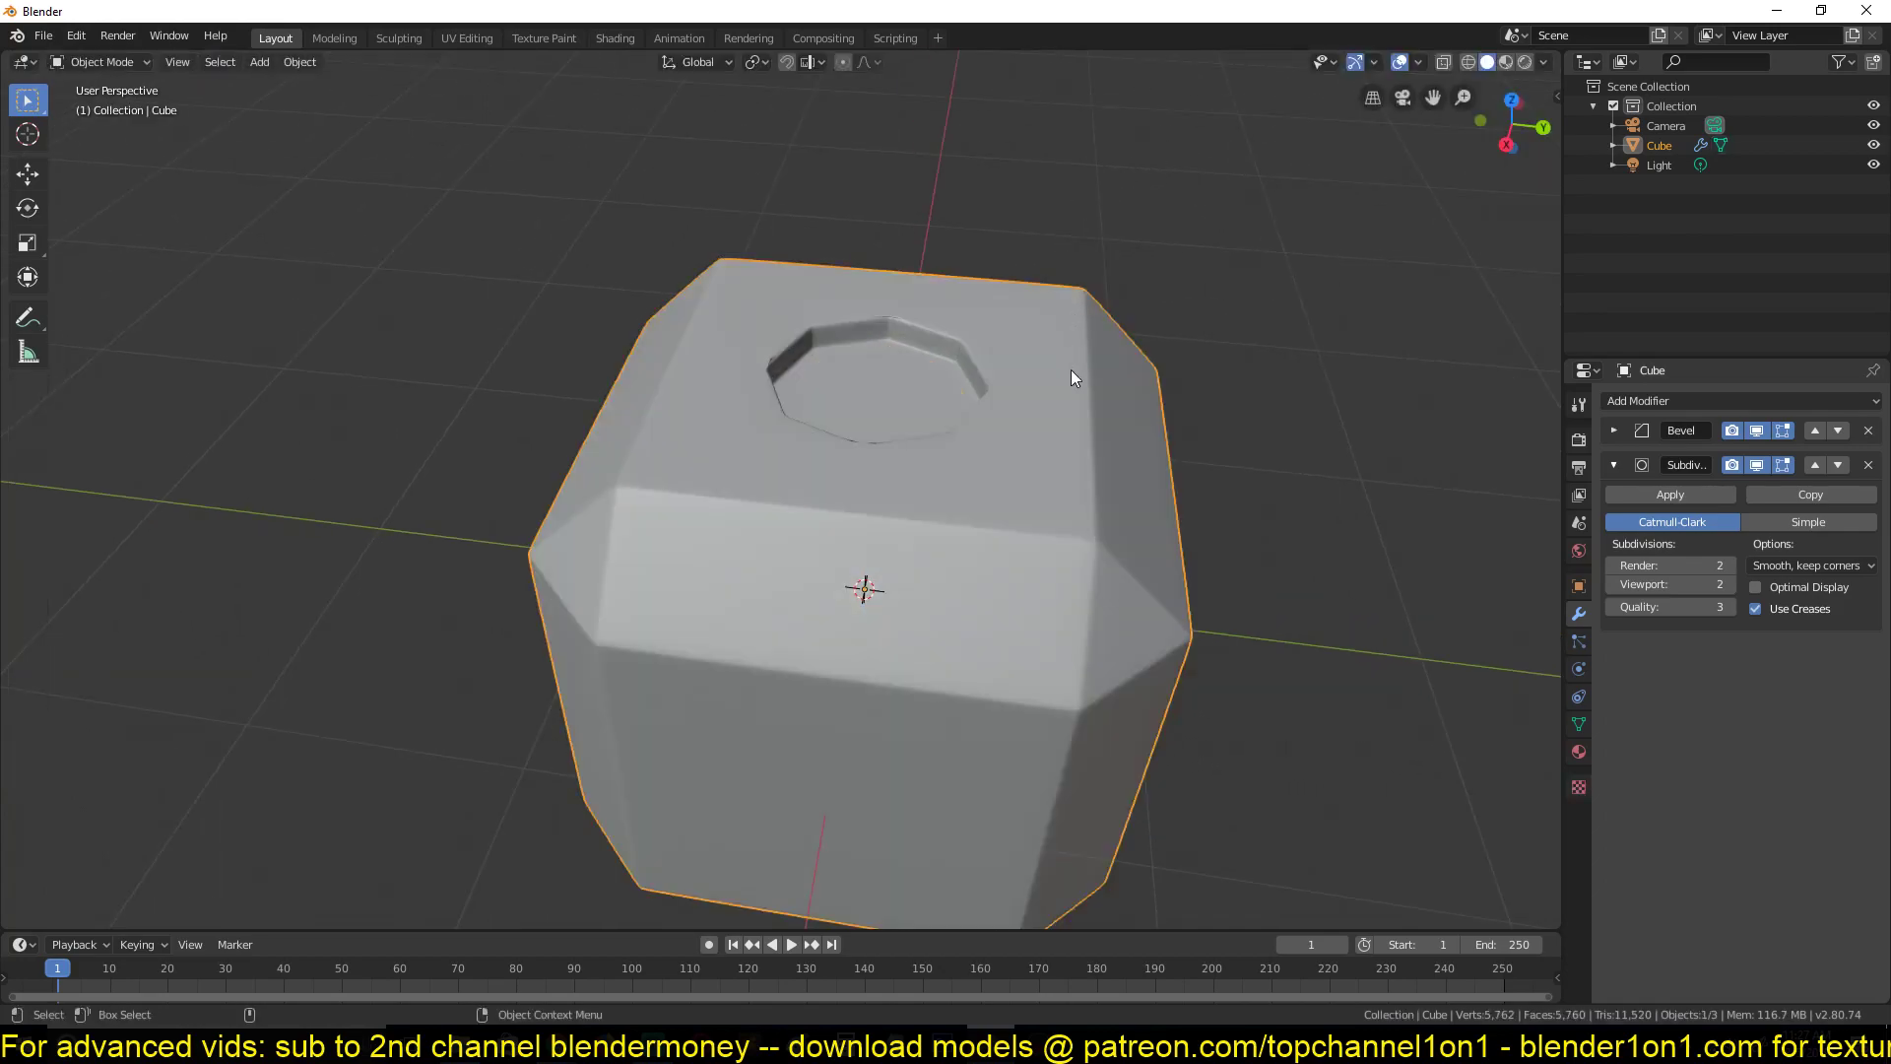
Add a centred vertical loop cut through two opposite sides of the cube, using the Move tool as the active tool
{"action": "middle_click_drag", "start_coordinate": [1068, 371], "coordinate": [1245, 426]}
{"action": "key", "text": "Tab"}
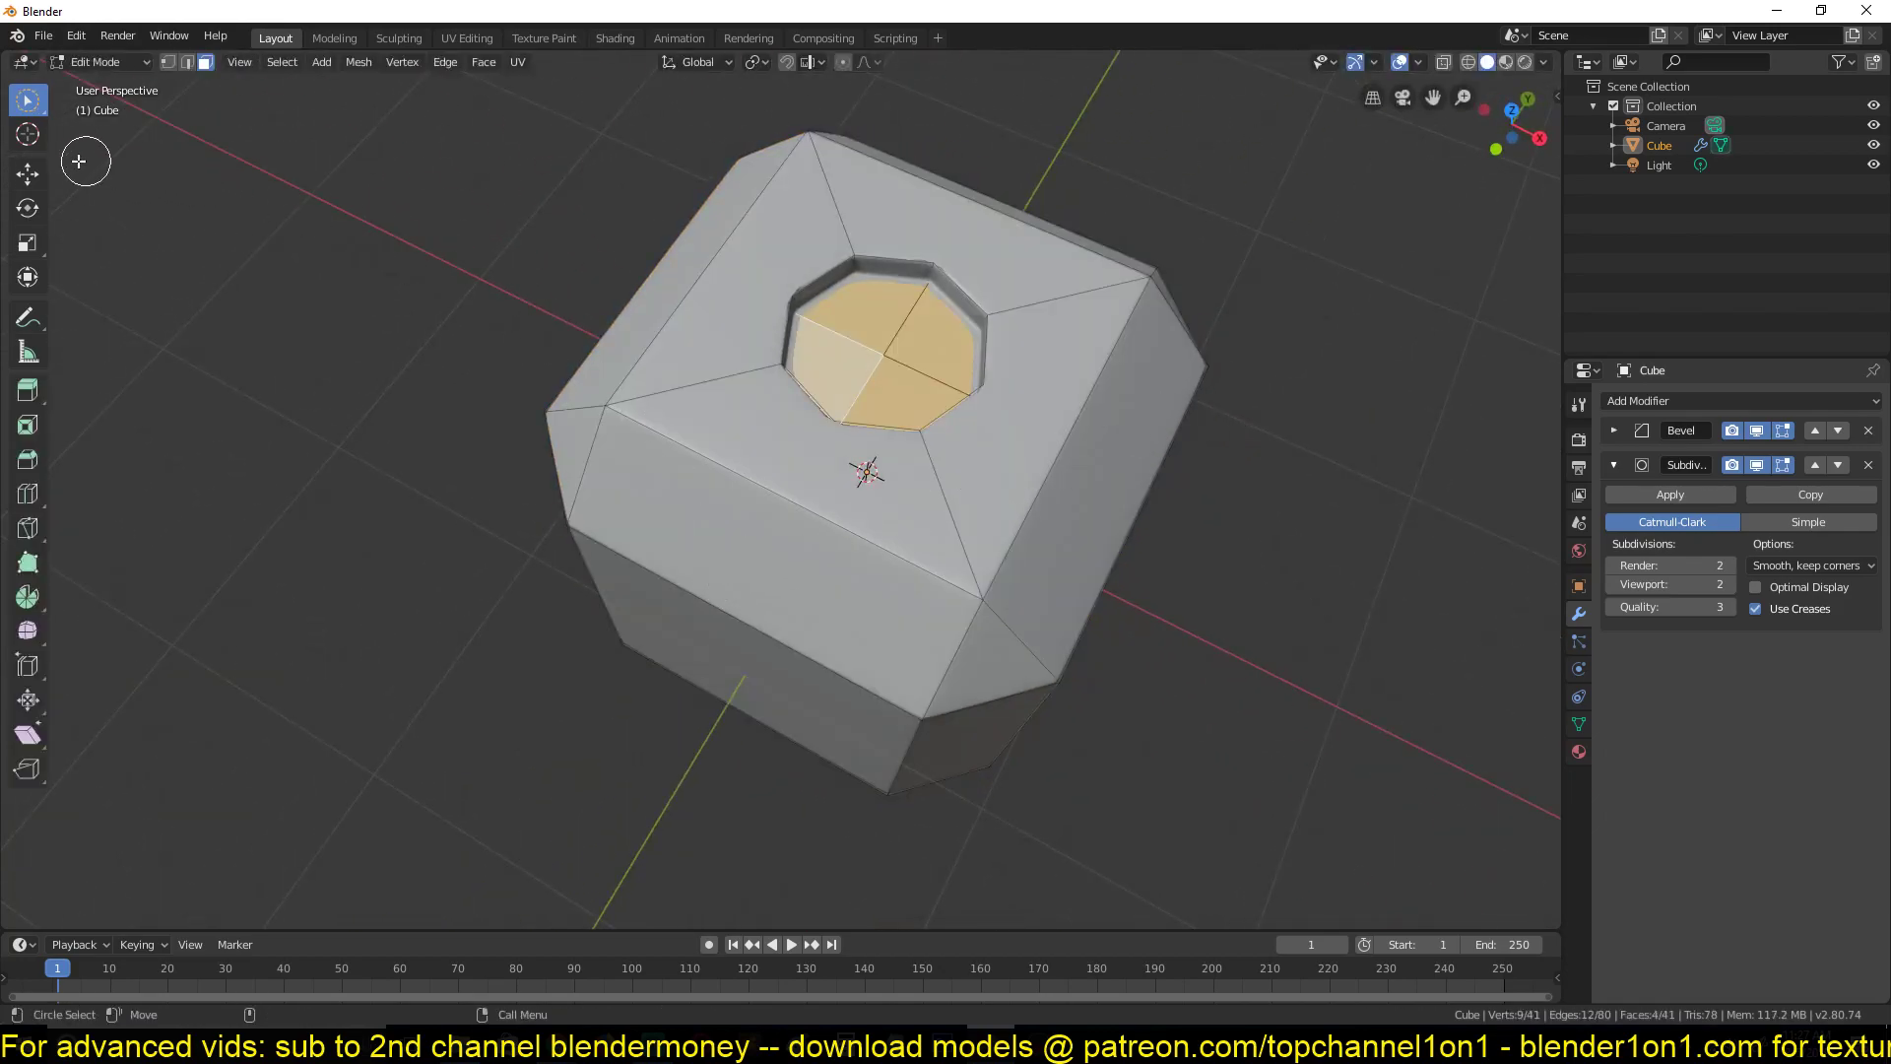
{"action": "left_click", "coordinate": [27, 173]}
{"action": "key", "text": "ctrl+r"}
{"action": "left_click", "coordinate": [775, 516]}
{"action": "right_click", "coordinate": [777, 517]}
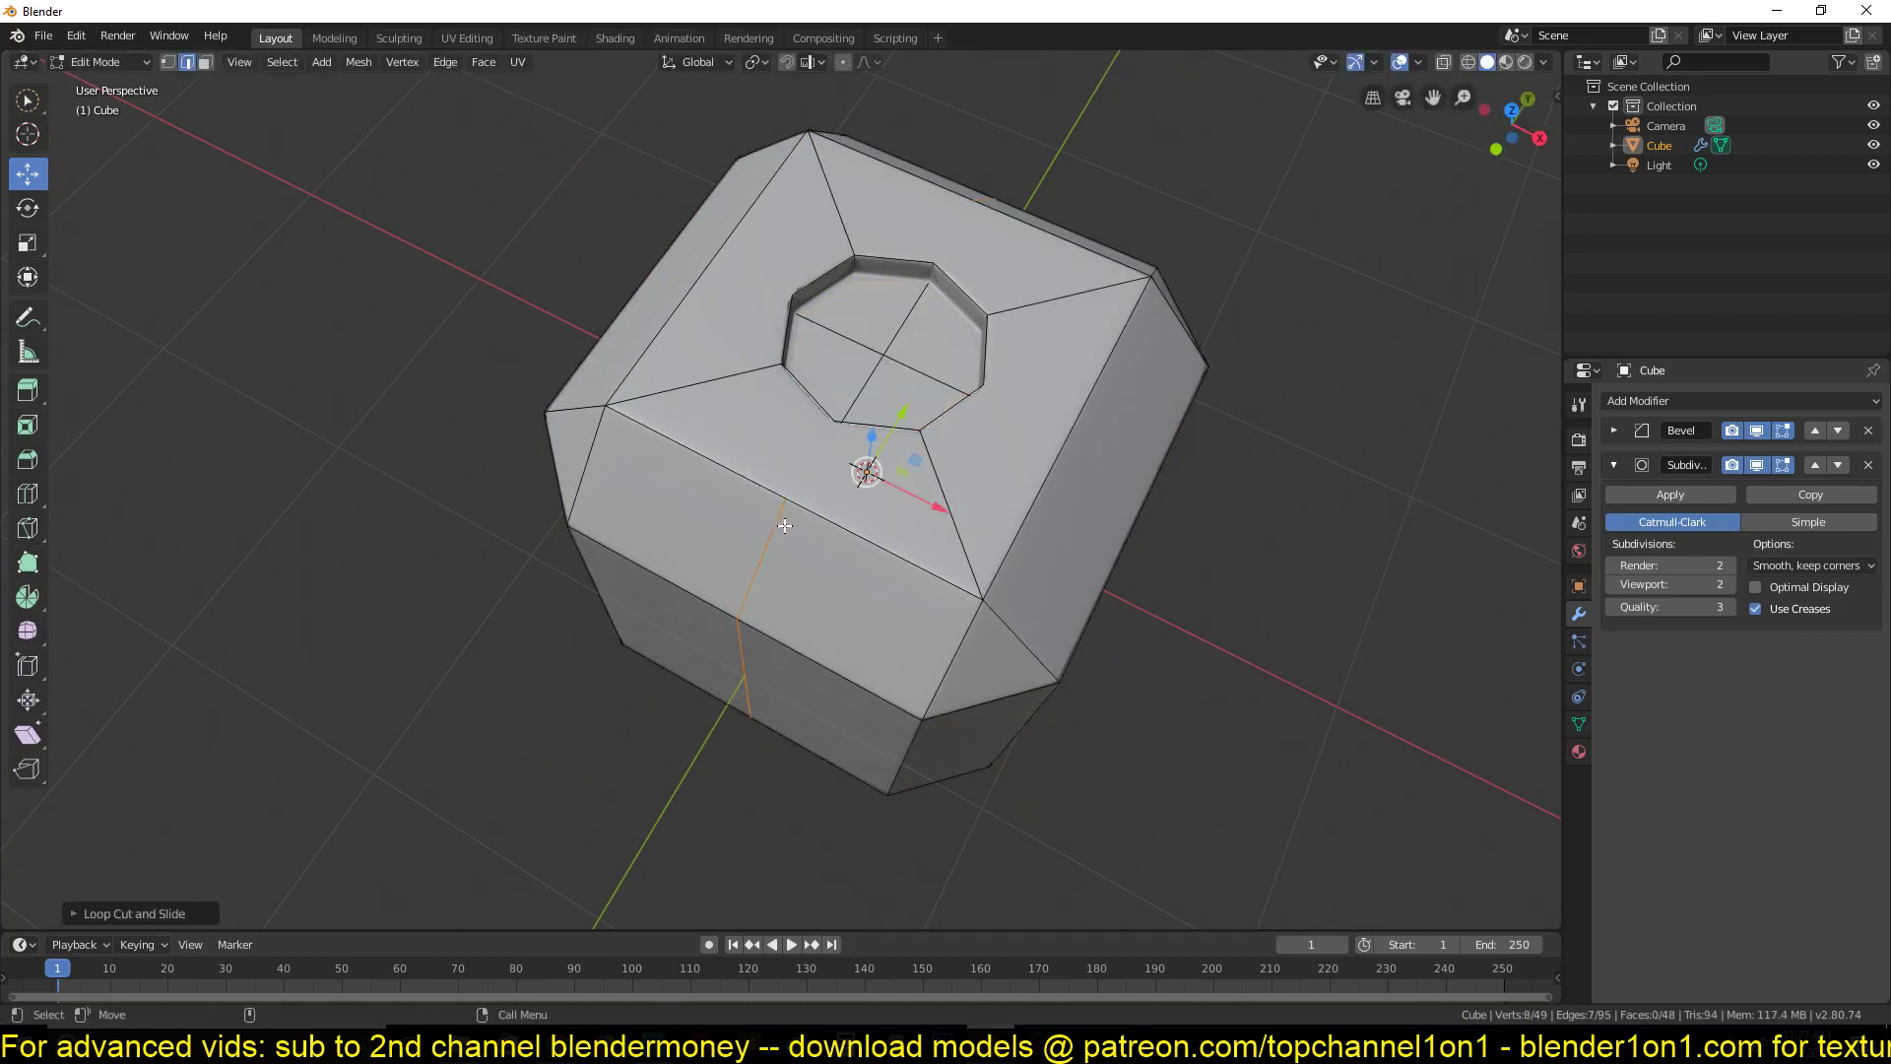
Connect the loop cut's top vertices on the two opposite sides to the nearest vertices of the recess rim
{"action": "key", "text": "1"}
{"action": "left_click", "coordinate": [785, 500]}
{"action": "left_click", "coordinate": [835, 421], "text": "shift"}
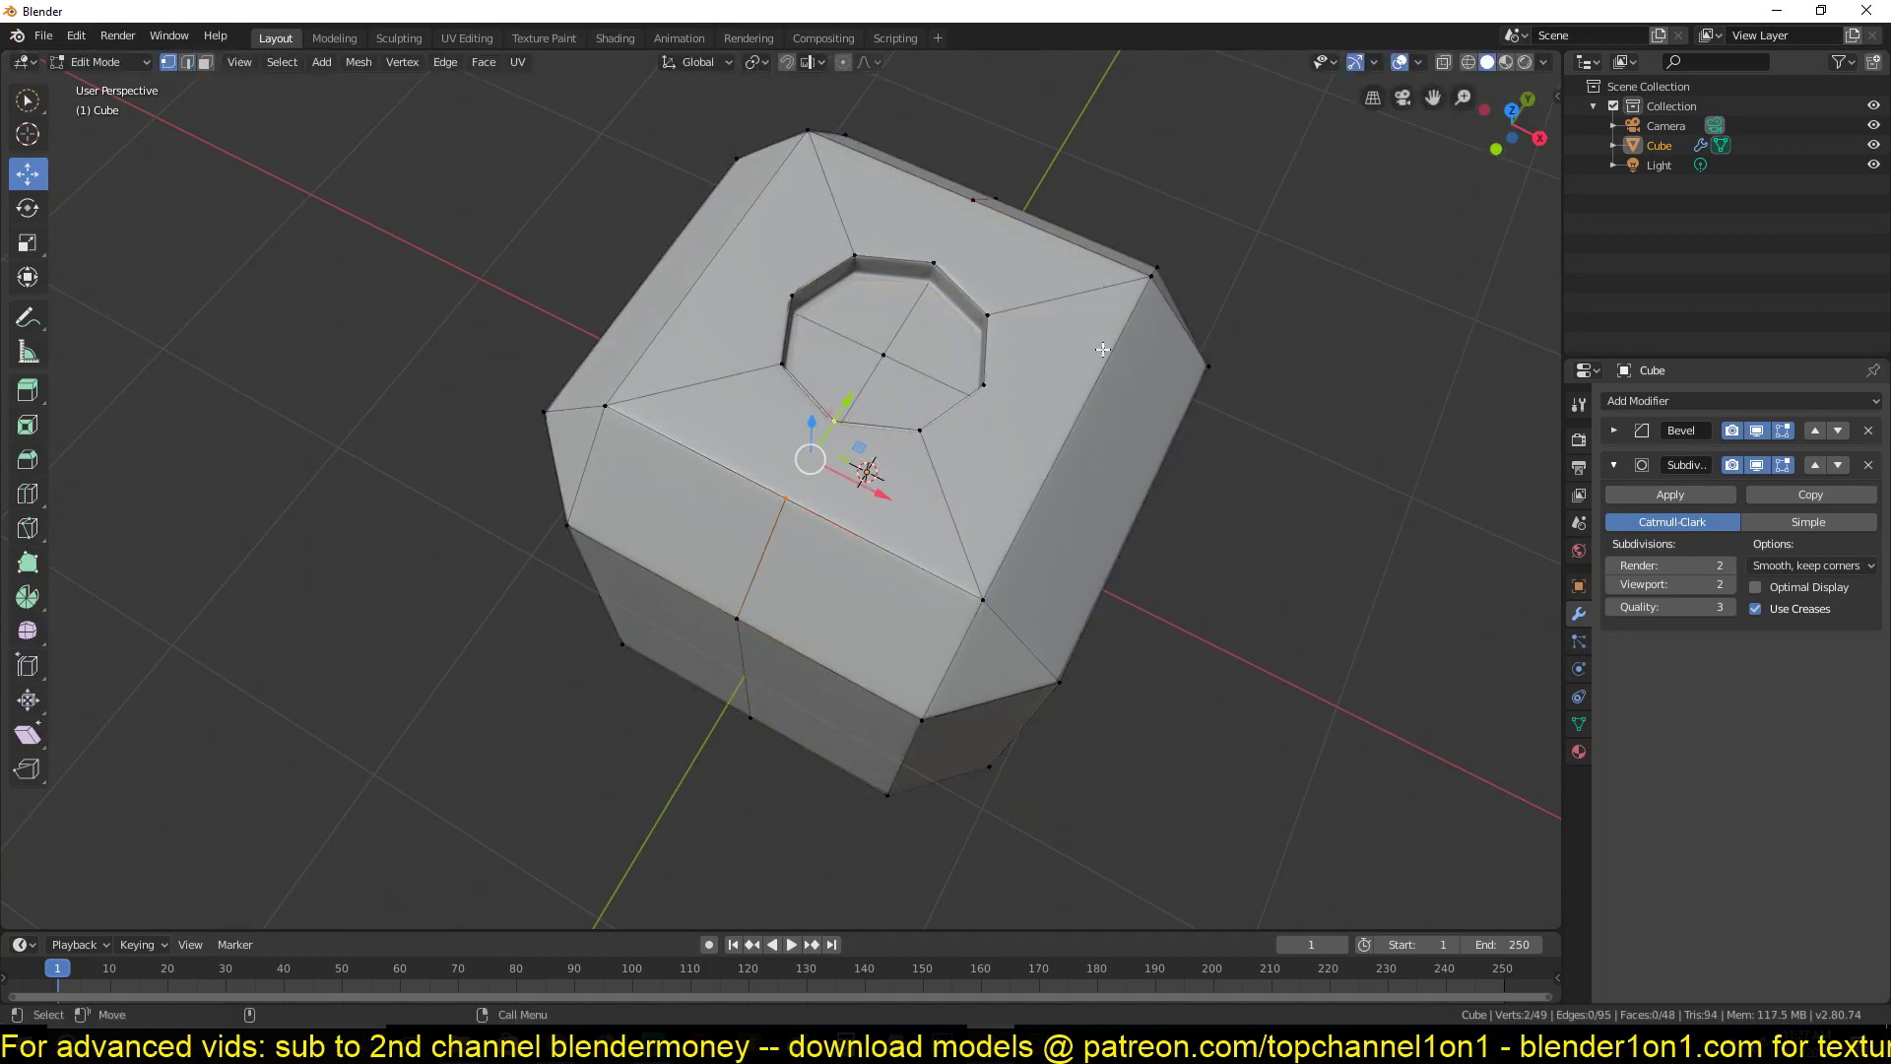
{"action": "key", "text": "j"}
{"action": "middle_click_drag", "start_coordinate": [1044, 320], "coordinate": [960, 313]}
{"action": "left_click", "coordinate": [999, 344]}
{"action": "left_click", "coordinate": [1088, 315], "text": "shift"}
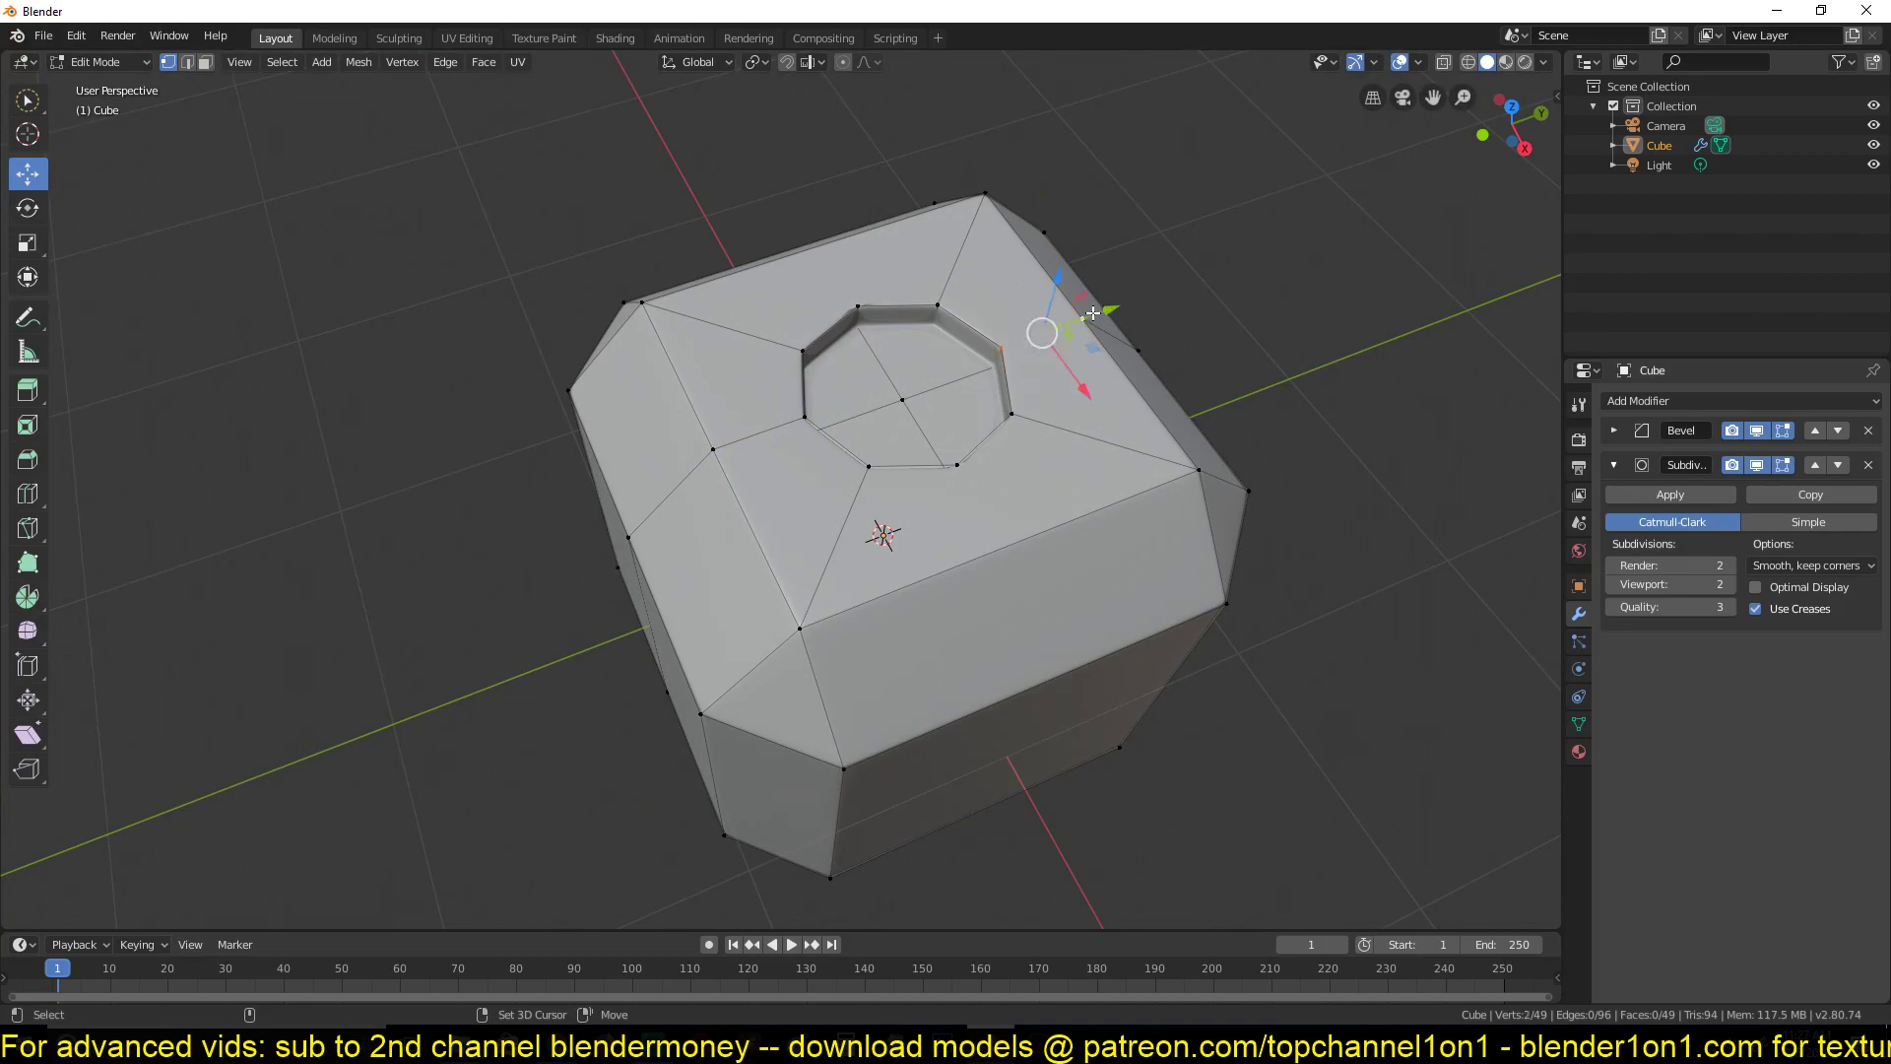
Add a centred loop cut on the other pair of sides and connect its top vertices to the recess rim
{"action": "key", "text": "ctrl+r"}
{"action": "left_click", "coordinate": [1005, 523]}
{"action": "right_click", "coordinate": [1005, 523]}
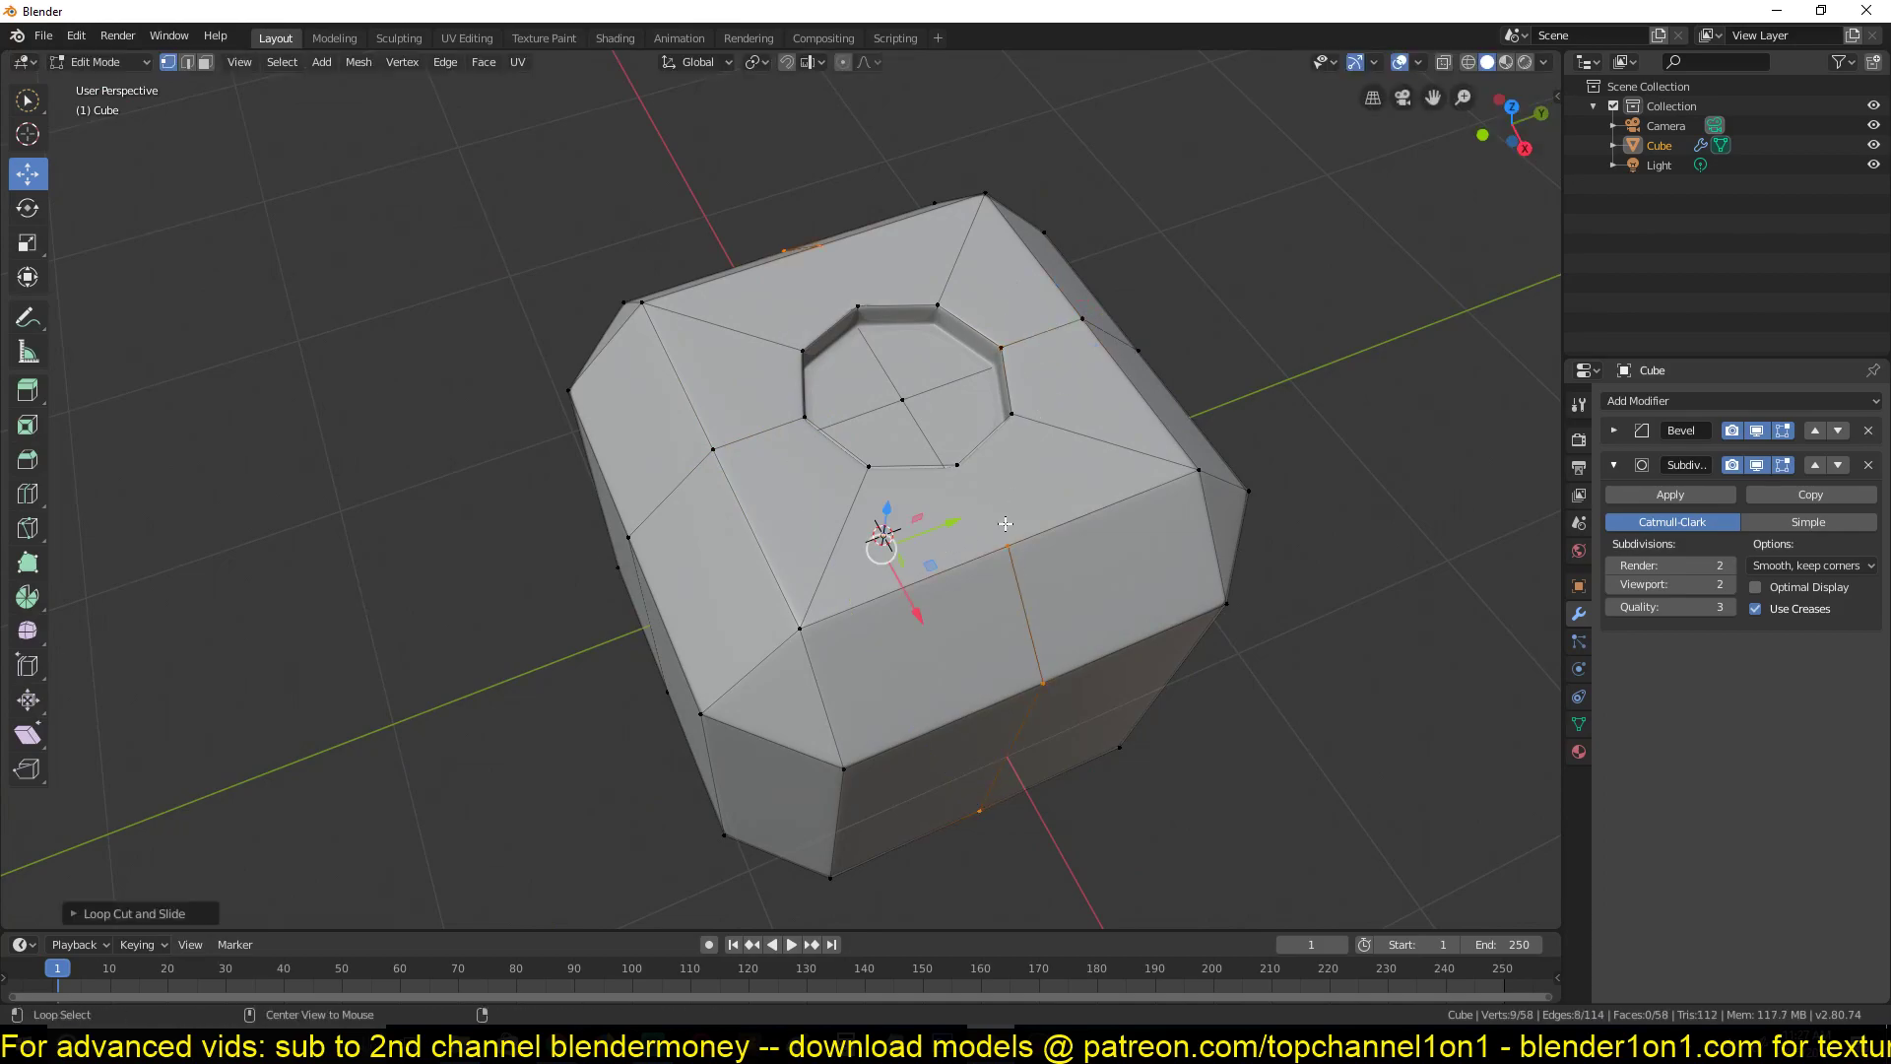
{"action": "left_click", "coordinate": [1008, 545]}
{"action": "left_click", "coordinate": [956, 464], "text": "shift"}
{"action": "key", "text": "j"}
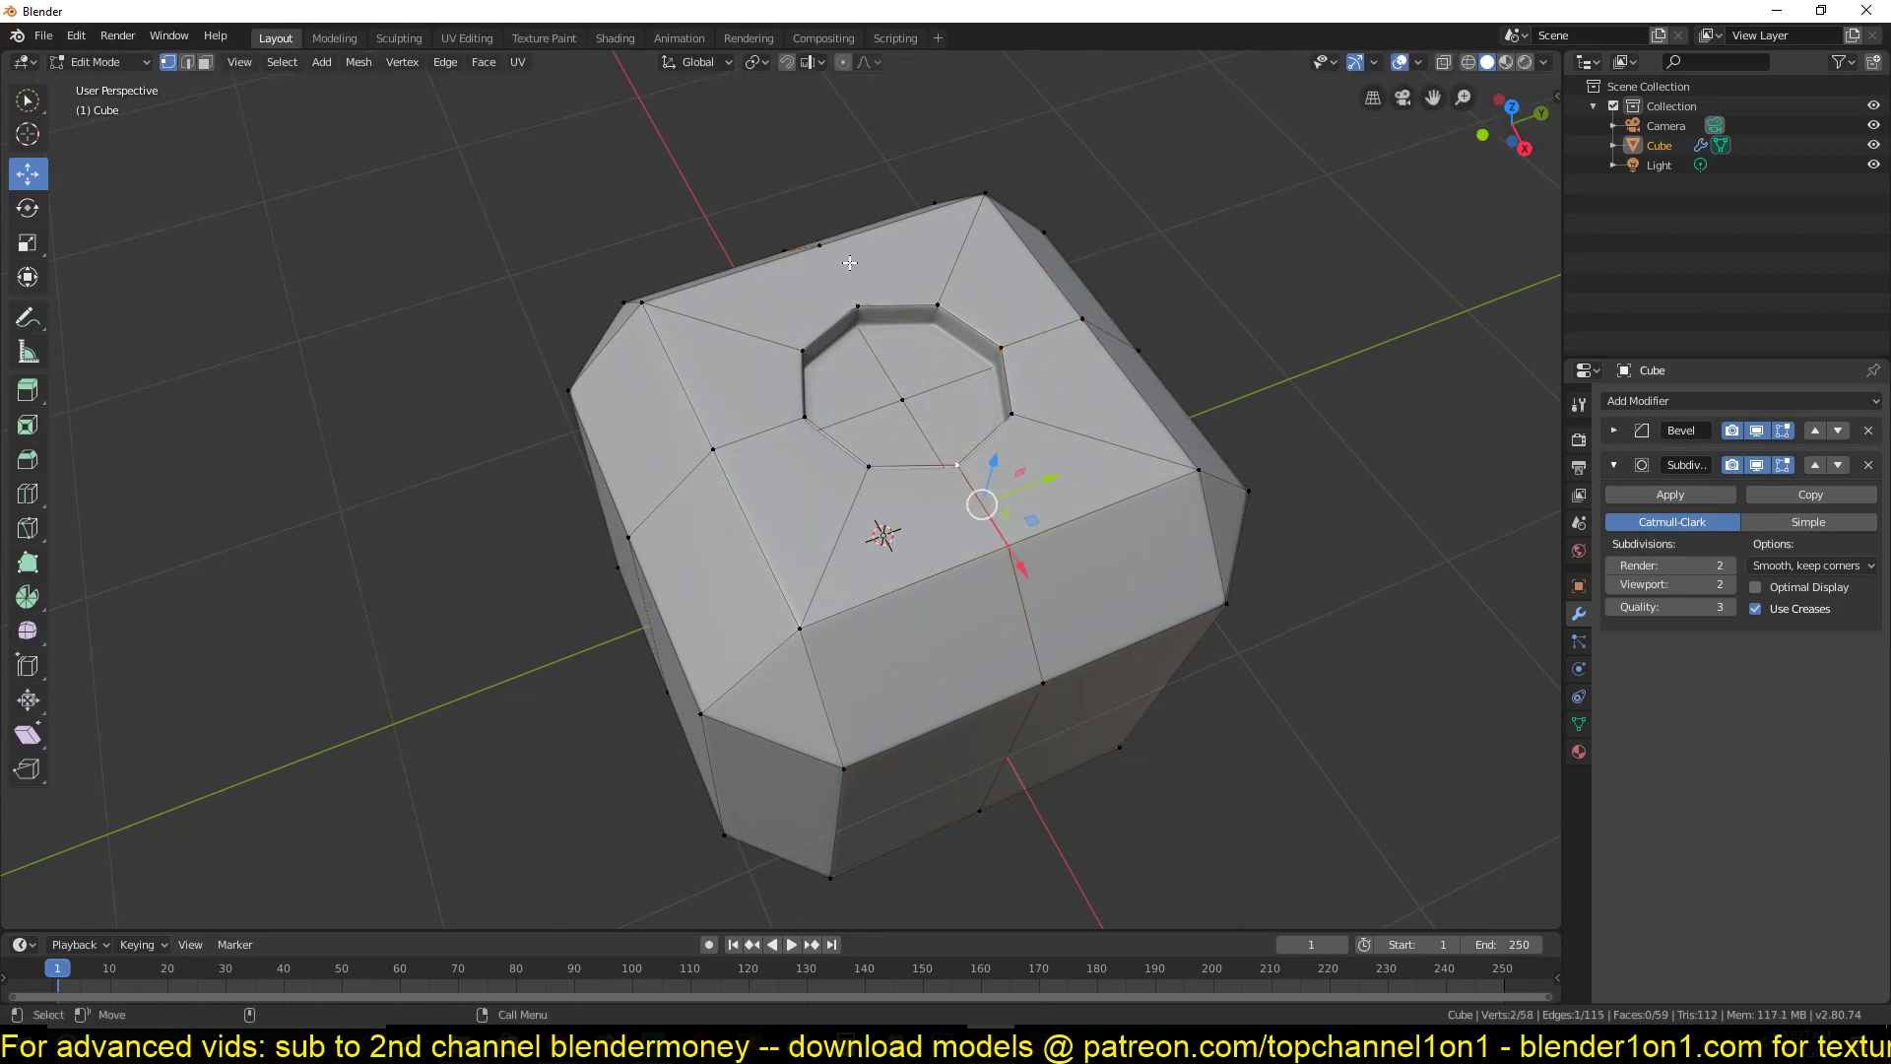
{"action": "left_click", "coordinate": [820, 244]}
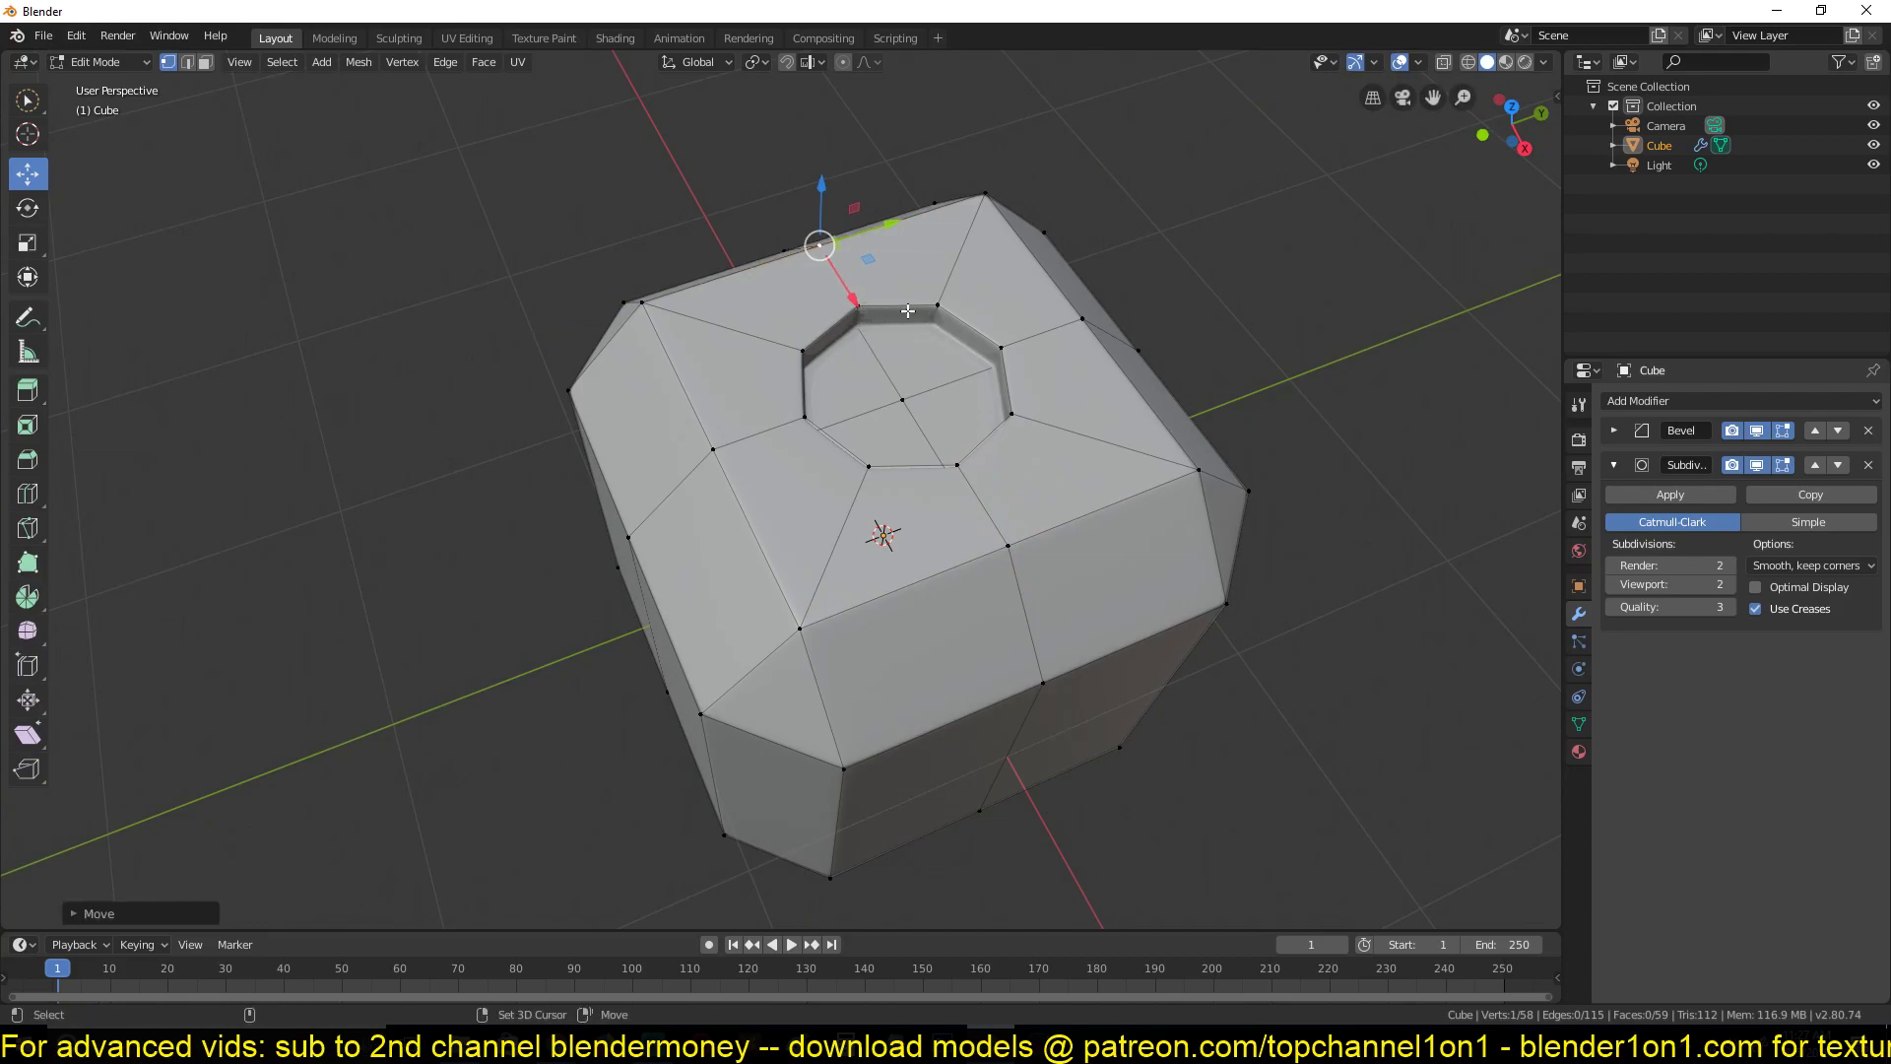
{"action": "key", "text": "Tab"}
{"action": "middle_click_drag", "start_coordinate": [1055, 480], "coordinate": [859, 546]}
{"action": "key", "text": "alt+a"}
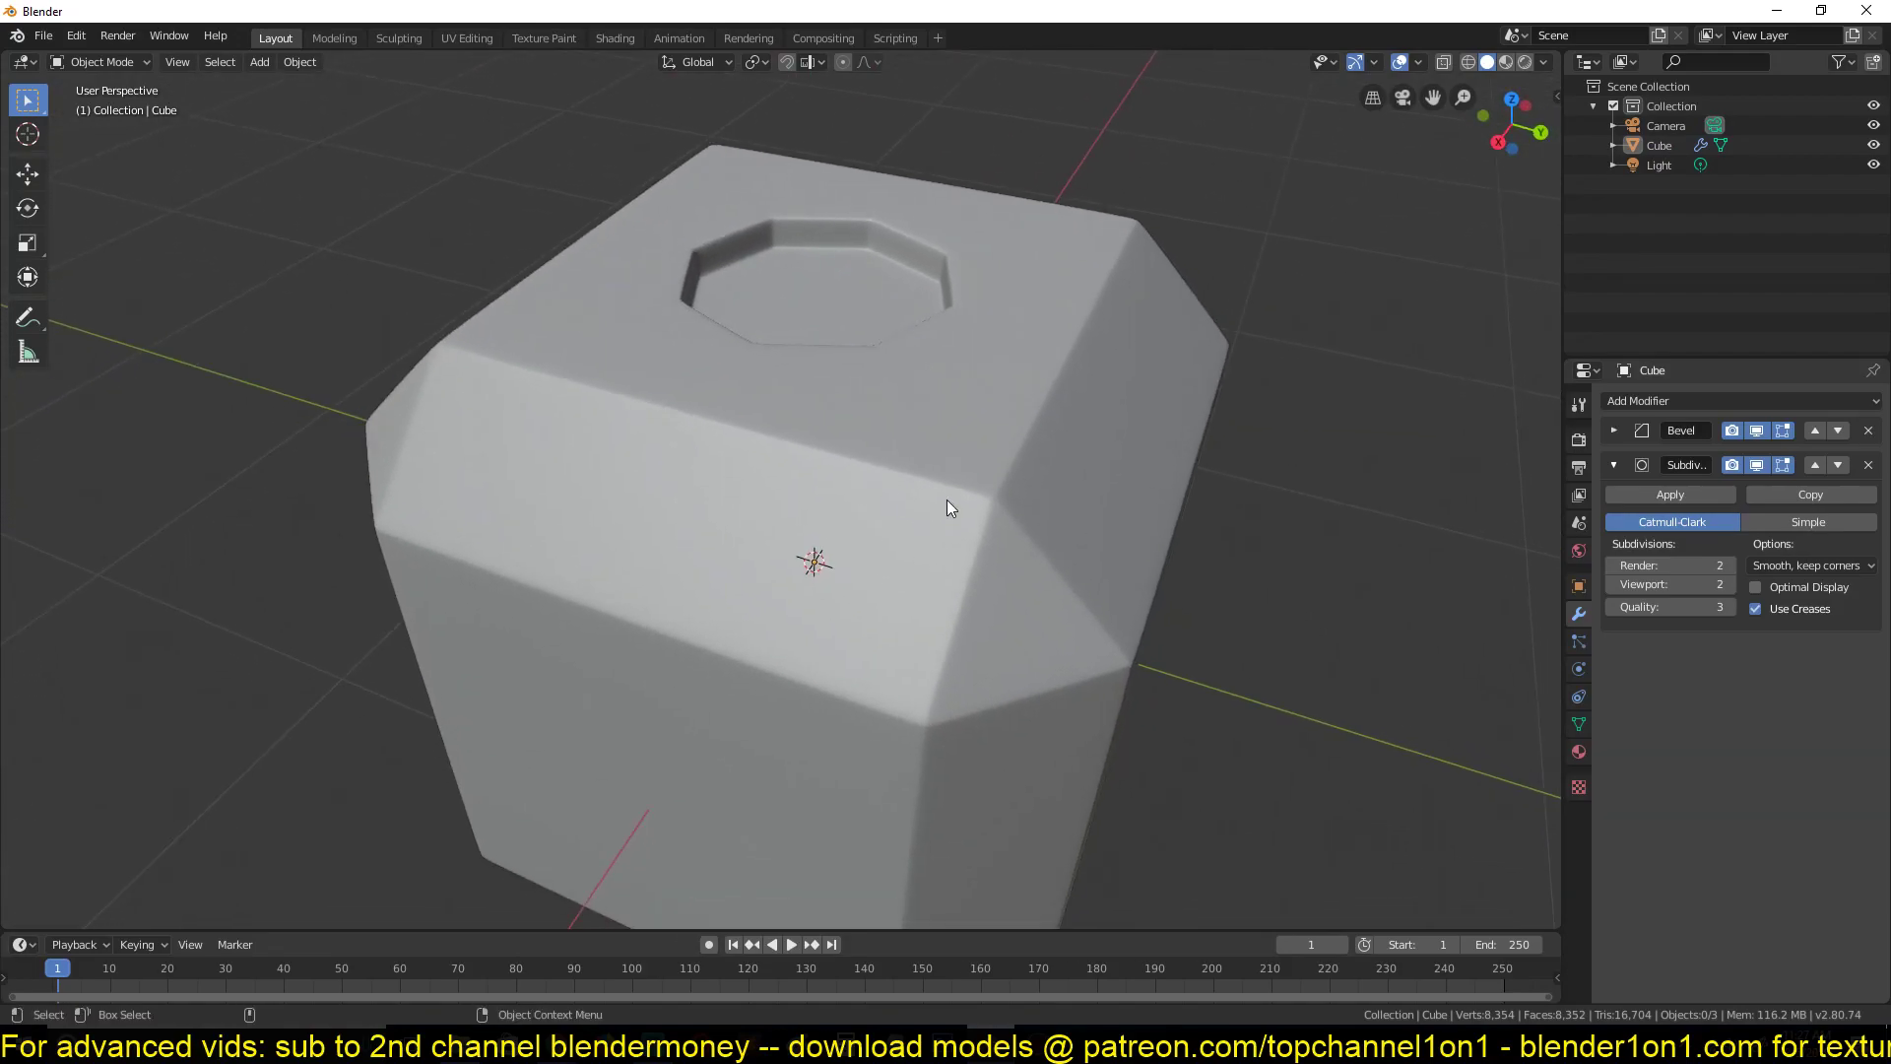
Open the cube in the UV Editing workspace and select its entire mesh
{"action": "left_click", "coordinate": [769, 449]}
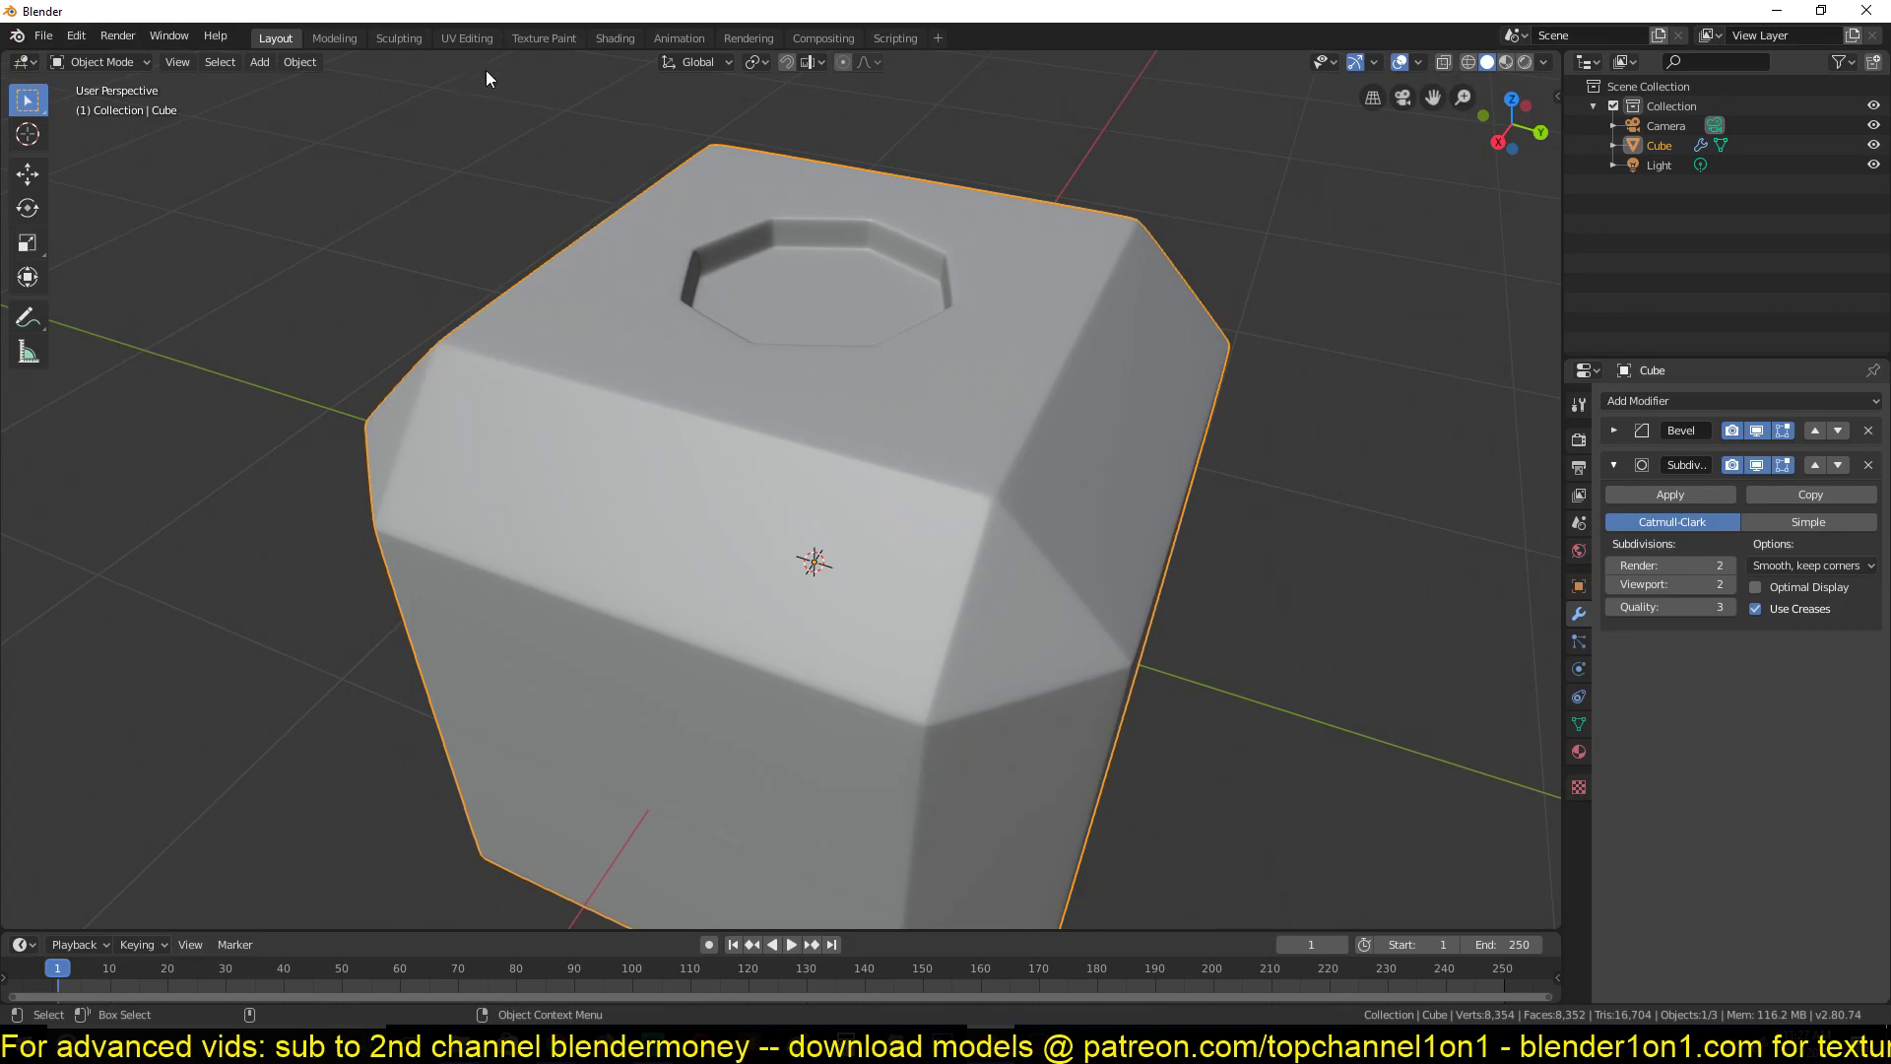
{"action": "left_click", "coordinate": [485, 39]}
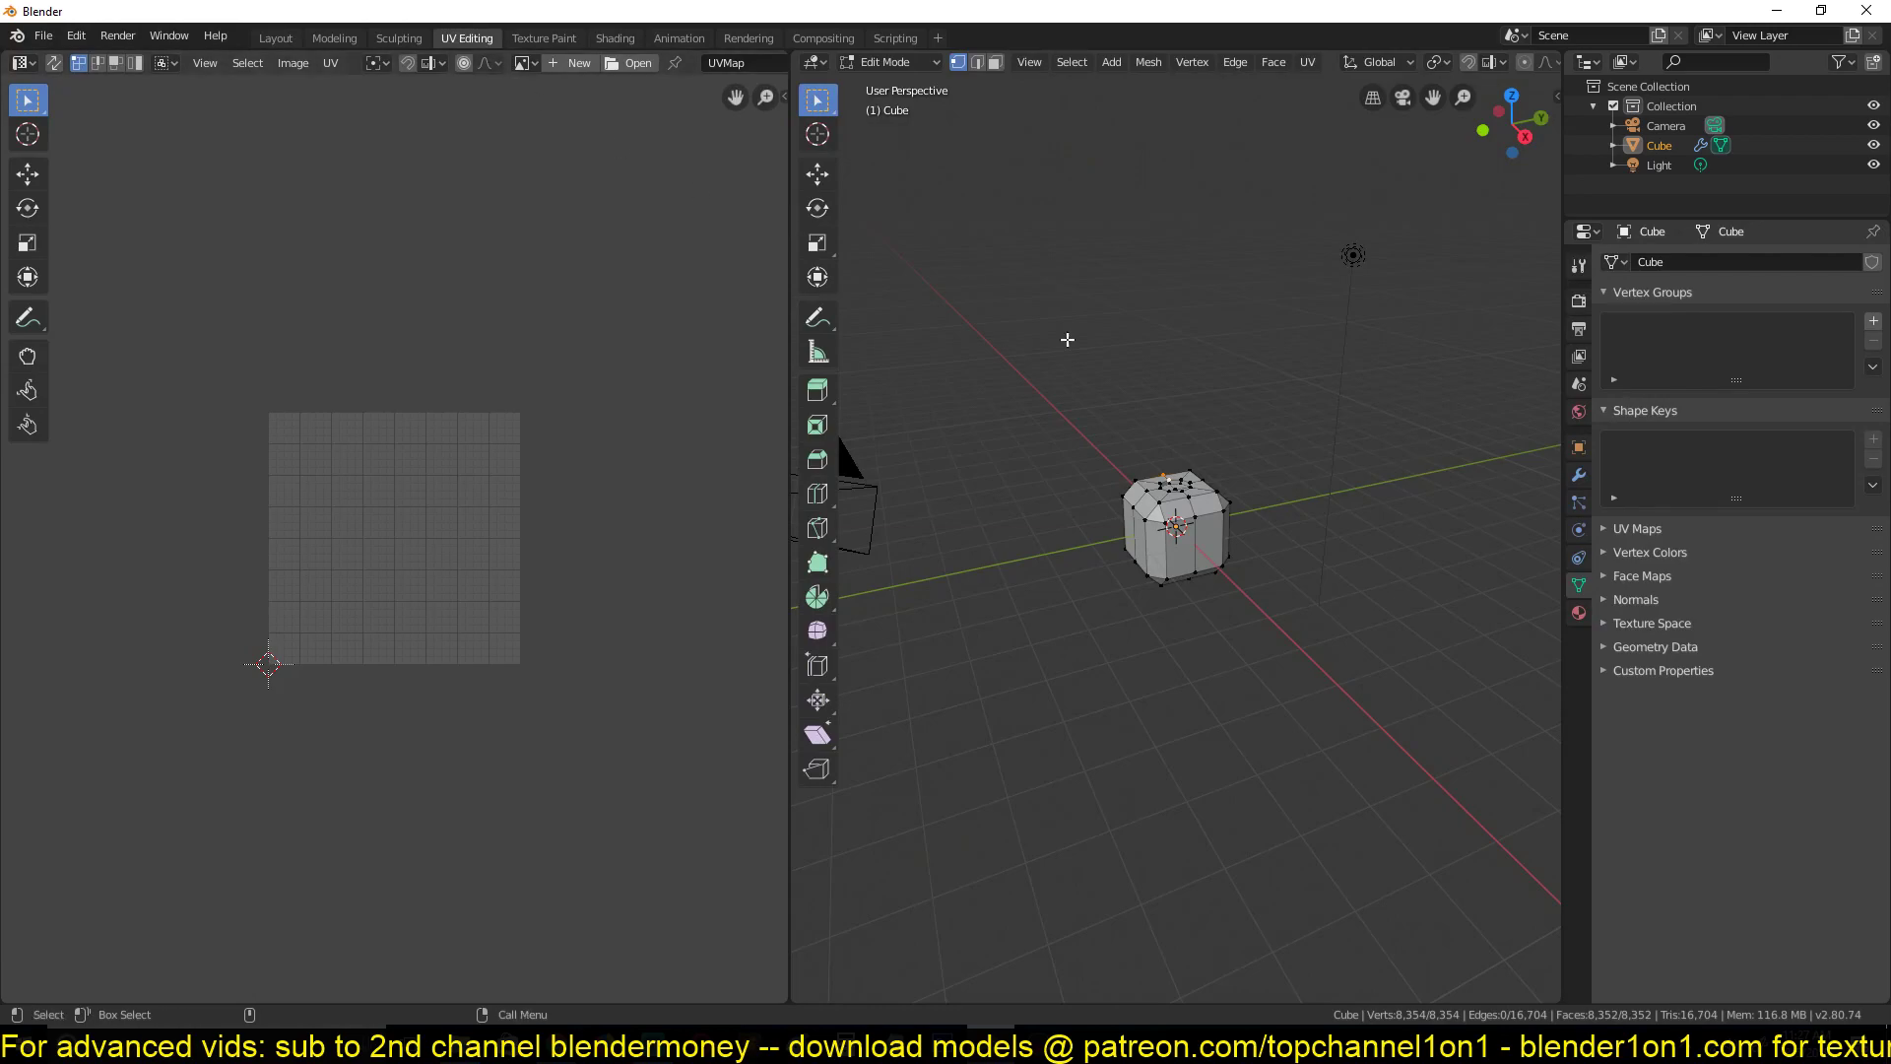
{"action": "key", "text": "a"}
{"action": "scroll", "coordinate": [1160, 500], "scroll_direction": "up", "scroll_amount": 4}
{"action": "scroll", "coordinate": [1160, 501], "scroll_direction": "down", "scroll_amount": 4}
{"action": "middle_click_drag", "start_coordinate": [1162, 499], "coordinate": [1241, 561]}
{"action": "scroll", "coordinate": [1243, 564], "scroll_direction": "up", "scroll_amount": 2}
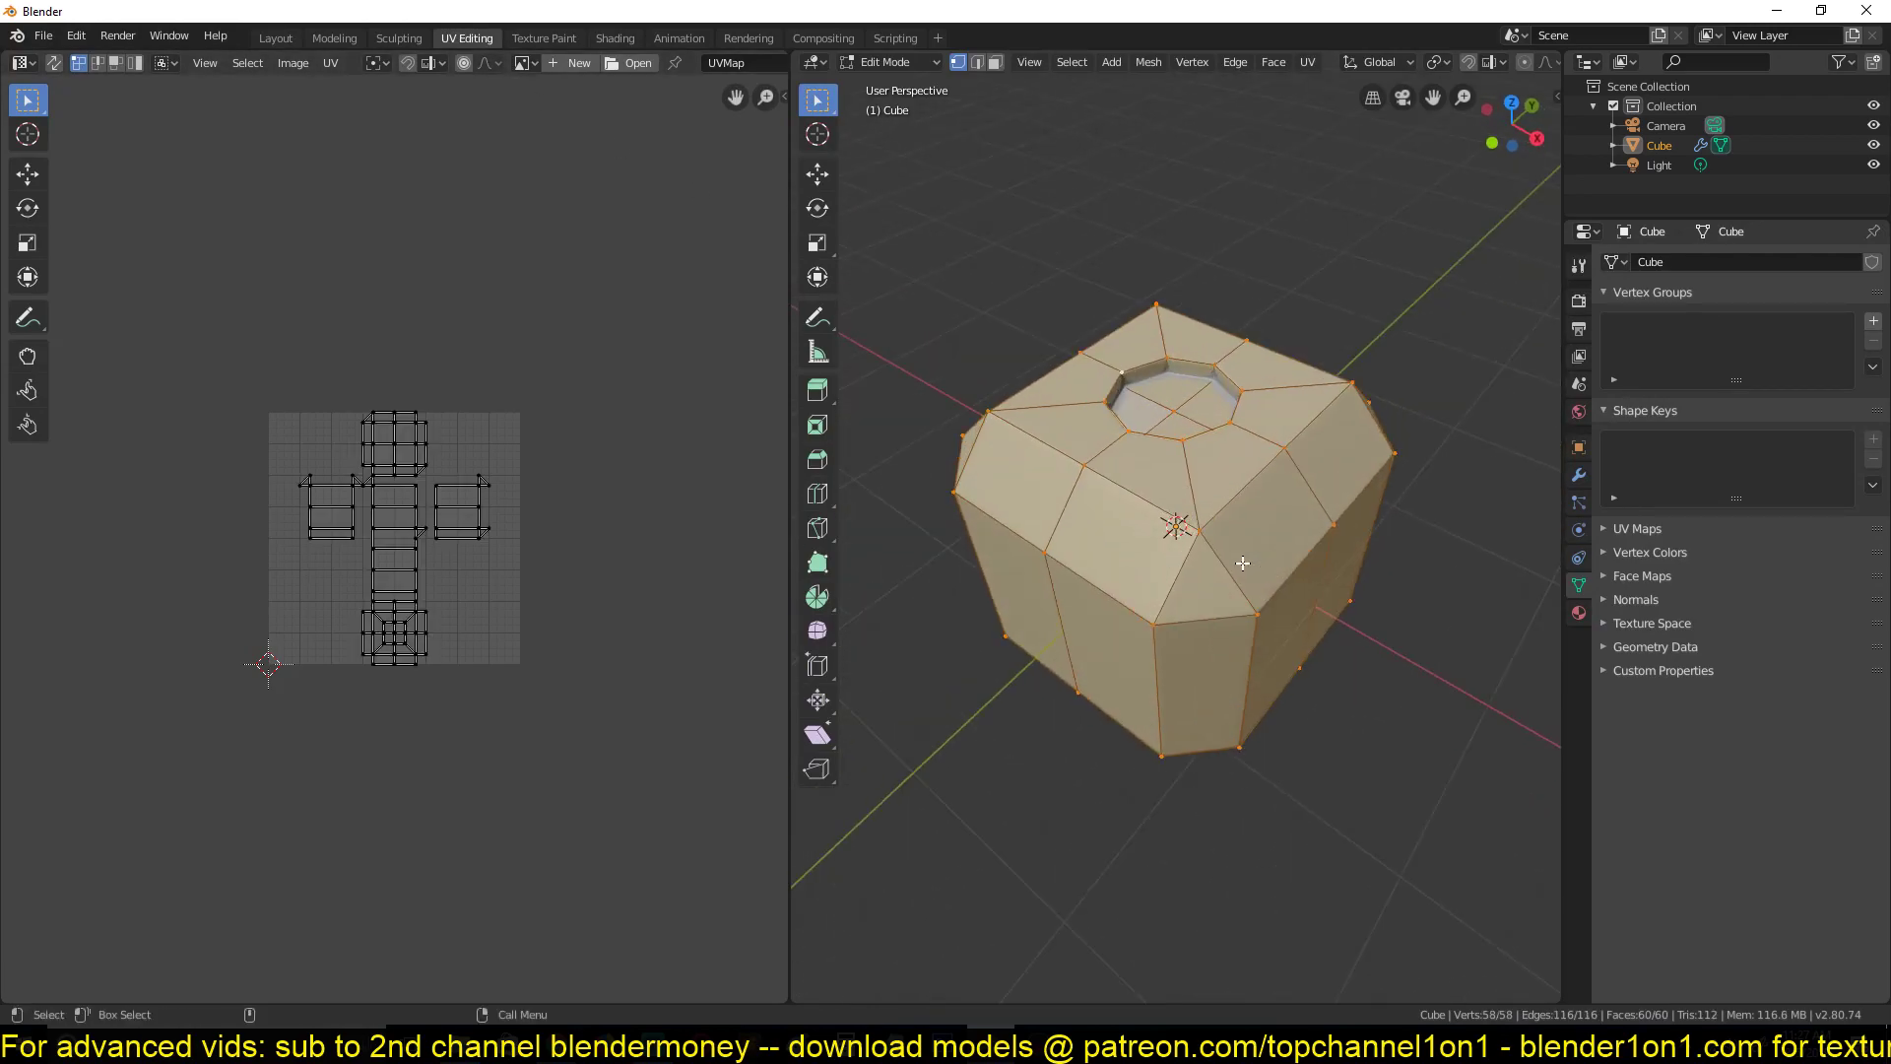
Mark seams along the edge loops bordering the upper and lower bevels of the cube's side band
{"action": "key", "text": "2"}
{"action": "middle_click_drag", "start_coordinate": [1266, 709], "coordinate": [1175, 618]}
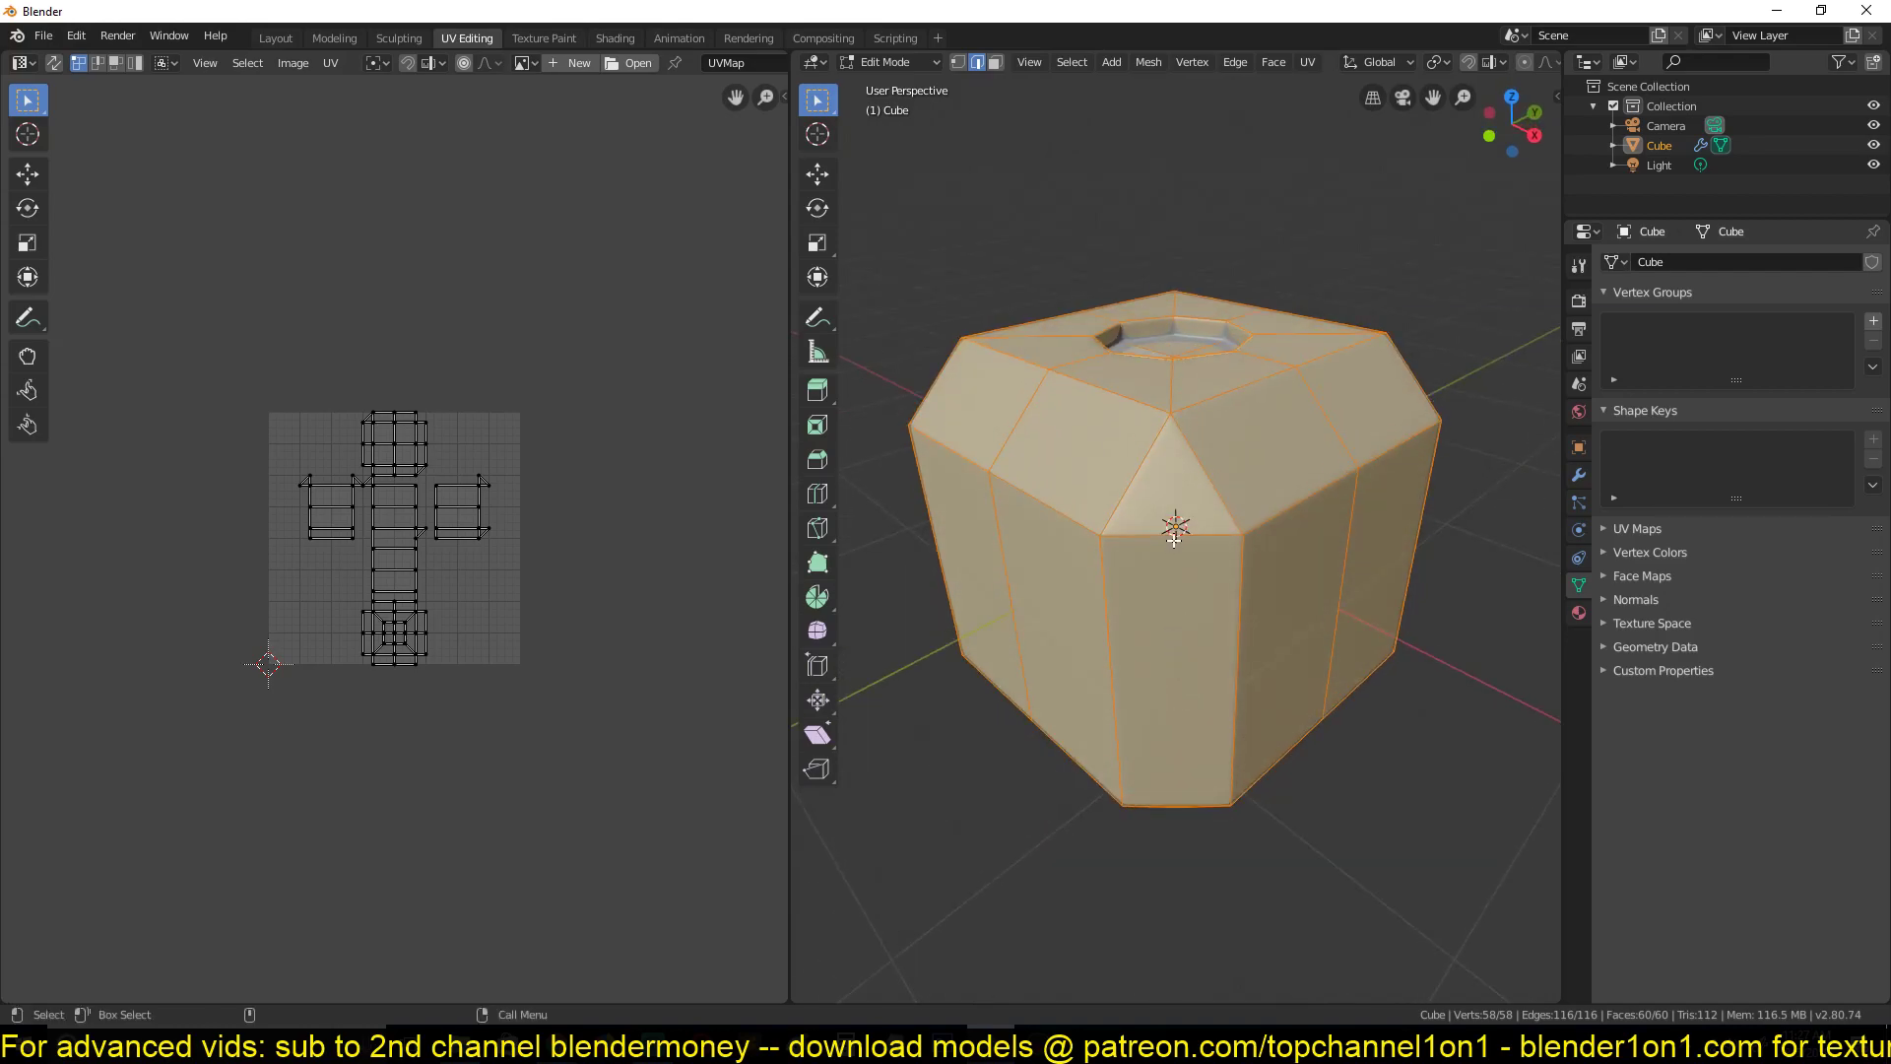
{"action": "key", "text": "alt+a"}
{"action": "middle_click_drag", "start_coordinate": [1248, 697], "coordinate": [1248, 604]}
{"action": "left_click", "coordinate": [1208, 667], "text": "alt"}
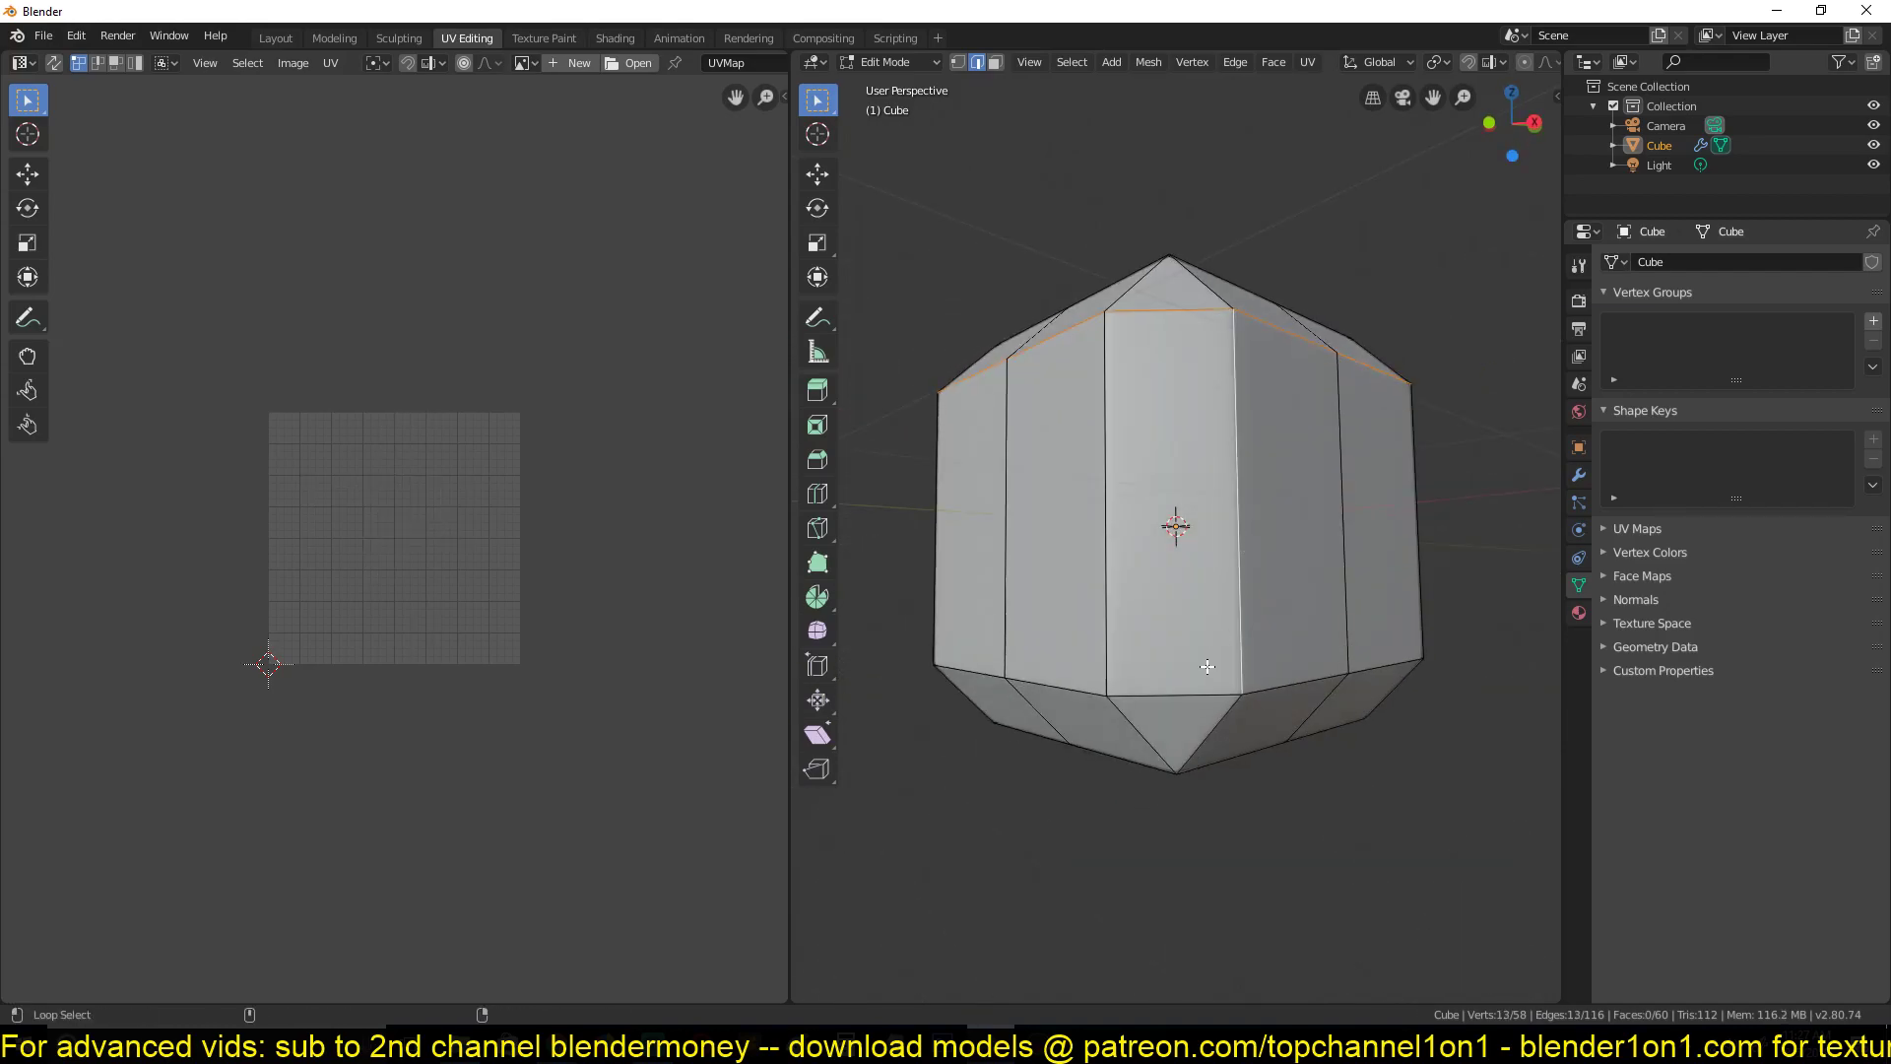
{"action": "left_click", "coordinate": [1214, 687], "text": "alt+shift"}
{"action": "middle_click_drag", "start_coordinate": [1215, 687], "coordinate": [1219, 738]}
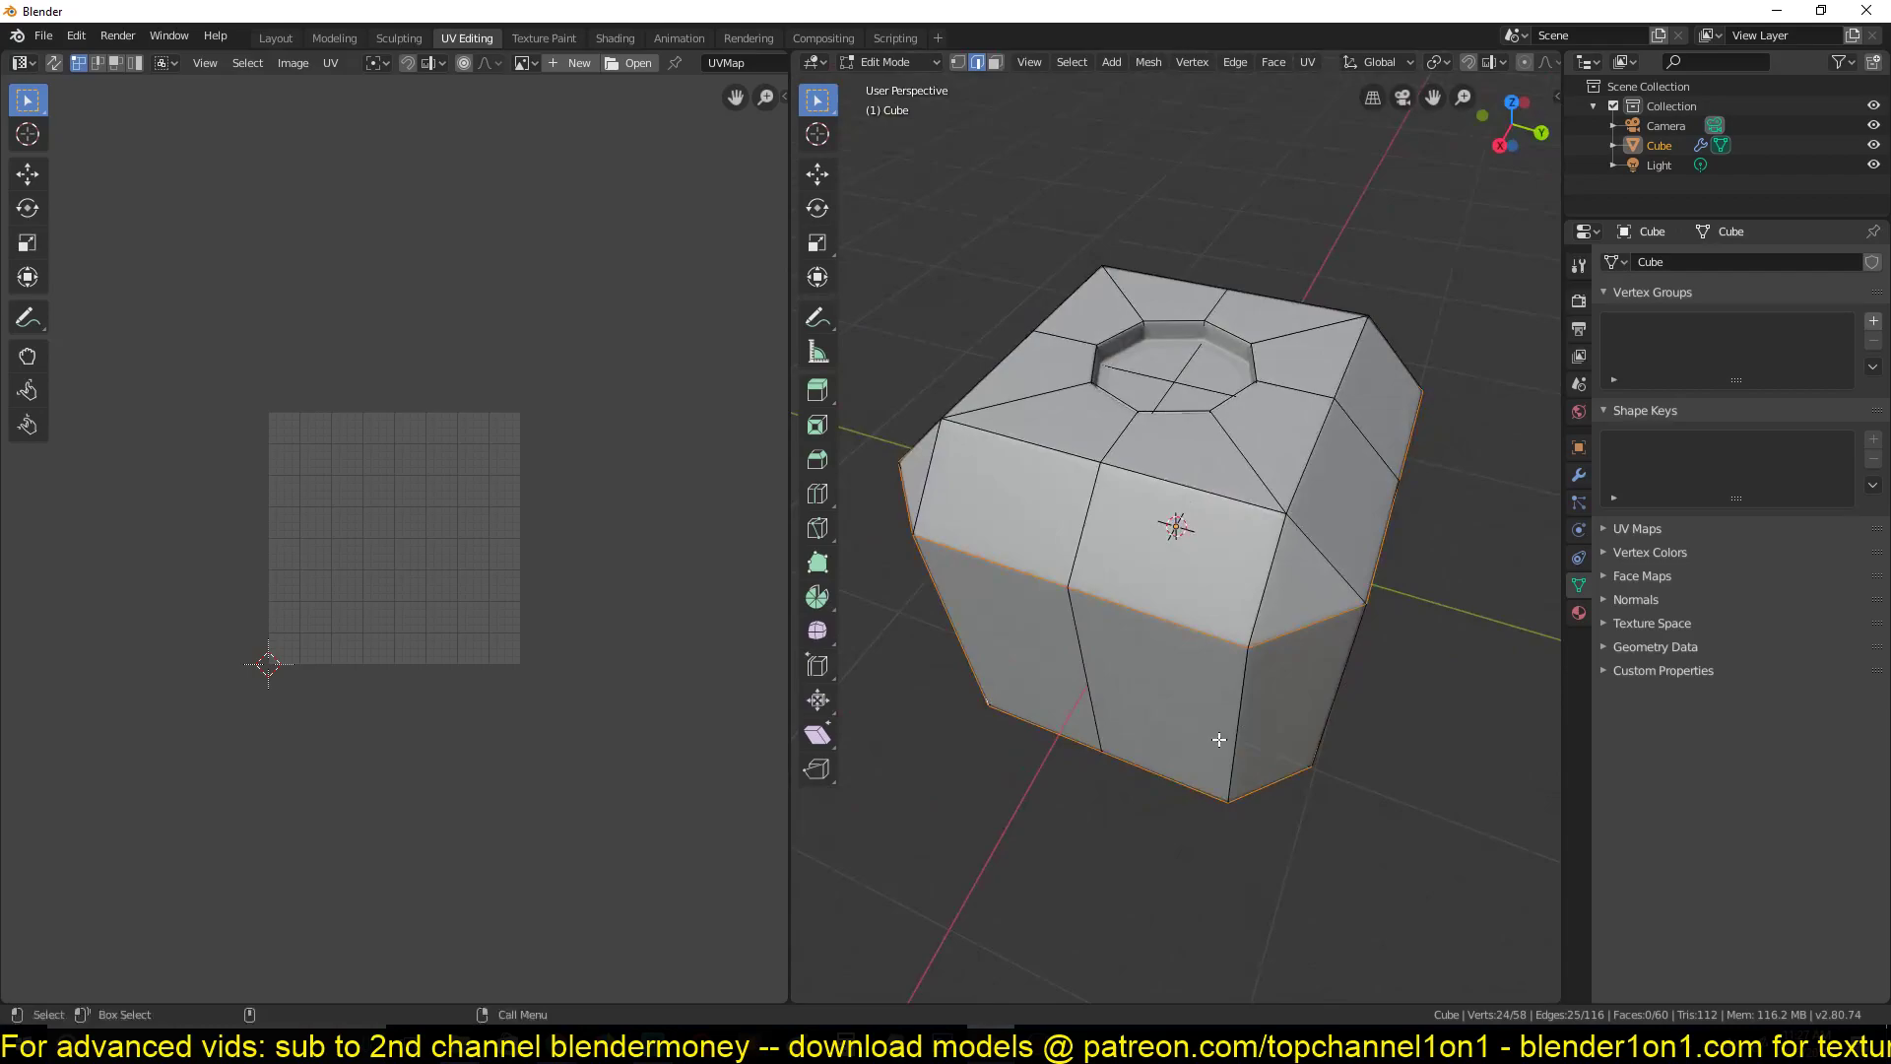
{"action": "key", "text": "ctrl+e"}
{"action": "left_click", "coordinate": [1156, 847]}
Unwrap the whole mesh along its seams and turn on UV sync selection
{"action": "key", "text": "a"}
{"action": "key", "text": "u"}
{"action": "left_click", "coordinate": [1181, 483]}
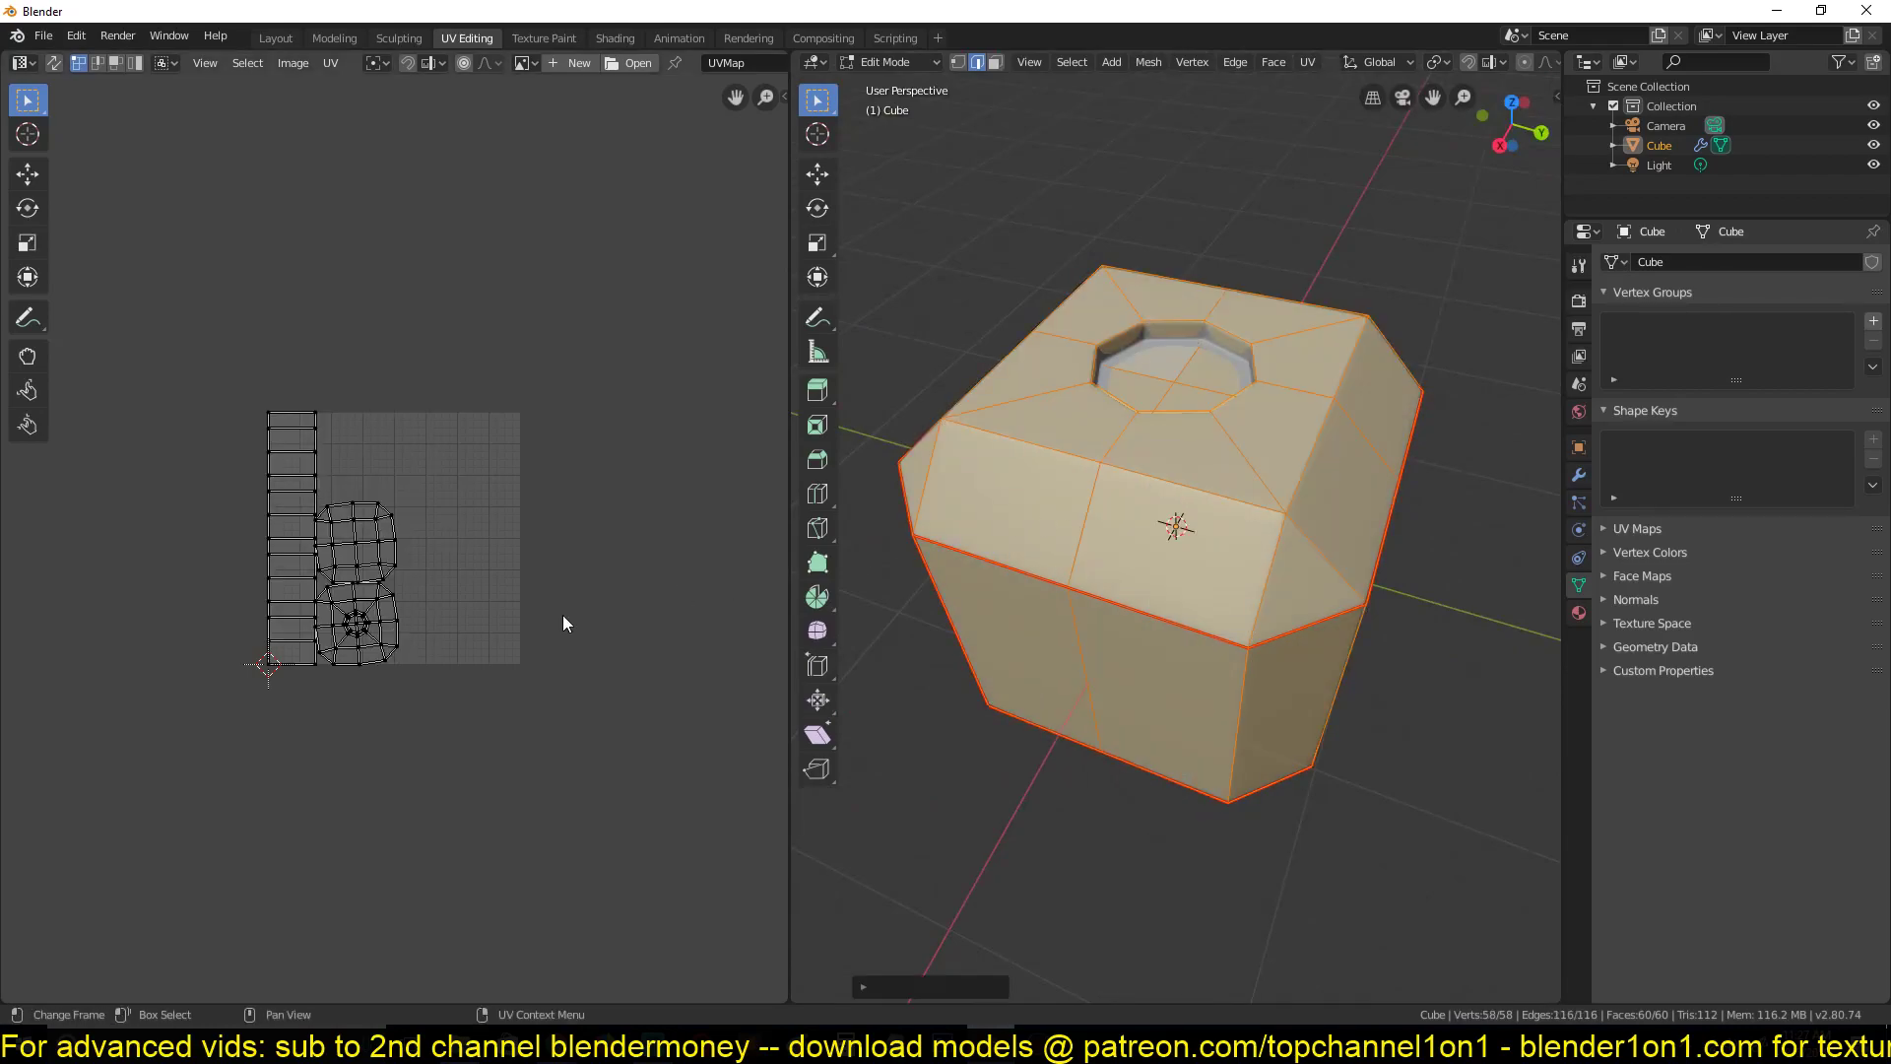
{"action": "scroll", "coordinate": [563, 623], "scroll_direction": "up", "scroll_amount": 6}
{"action": "scroll", "coordinate": [524, 661], "scroll_direction": "down", "scroll_amount": 2}
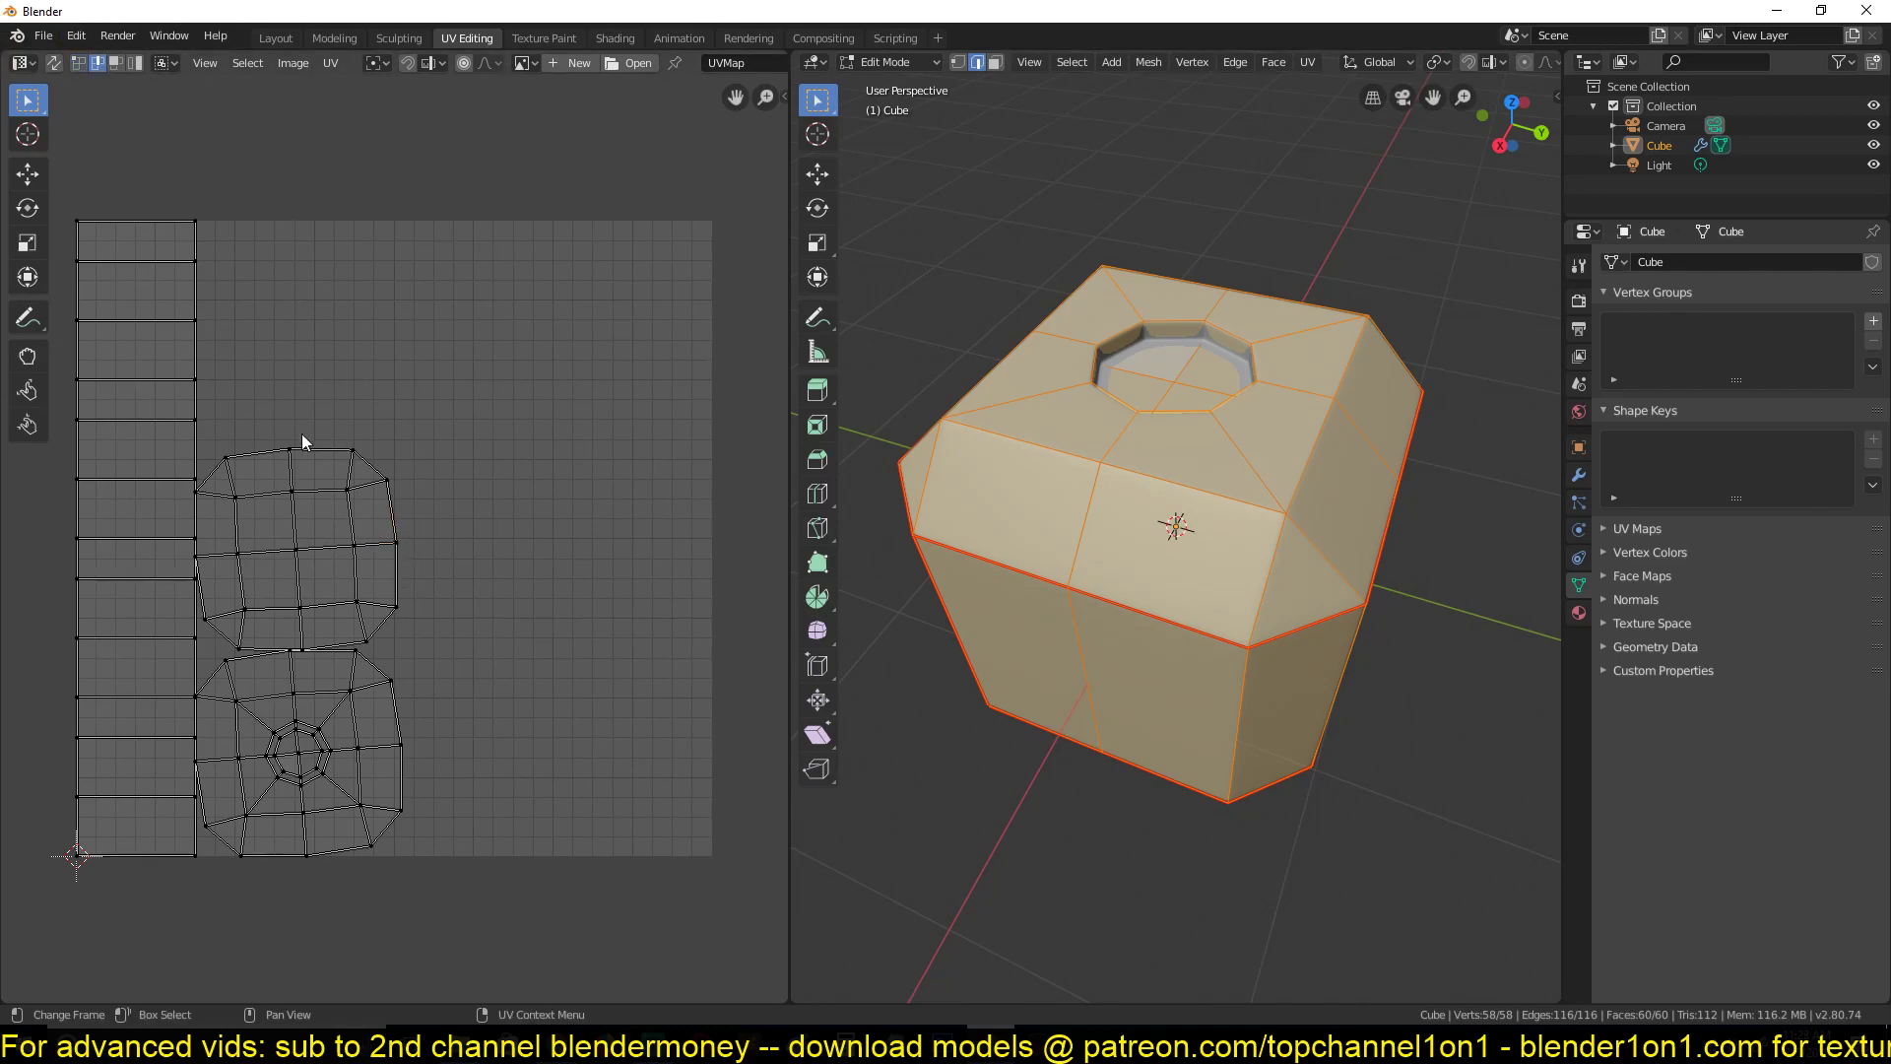
{"action": "left_click", "coordinate": [55, 63]}
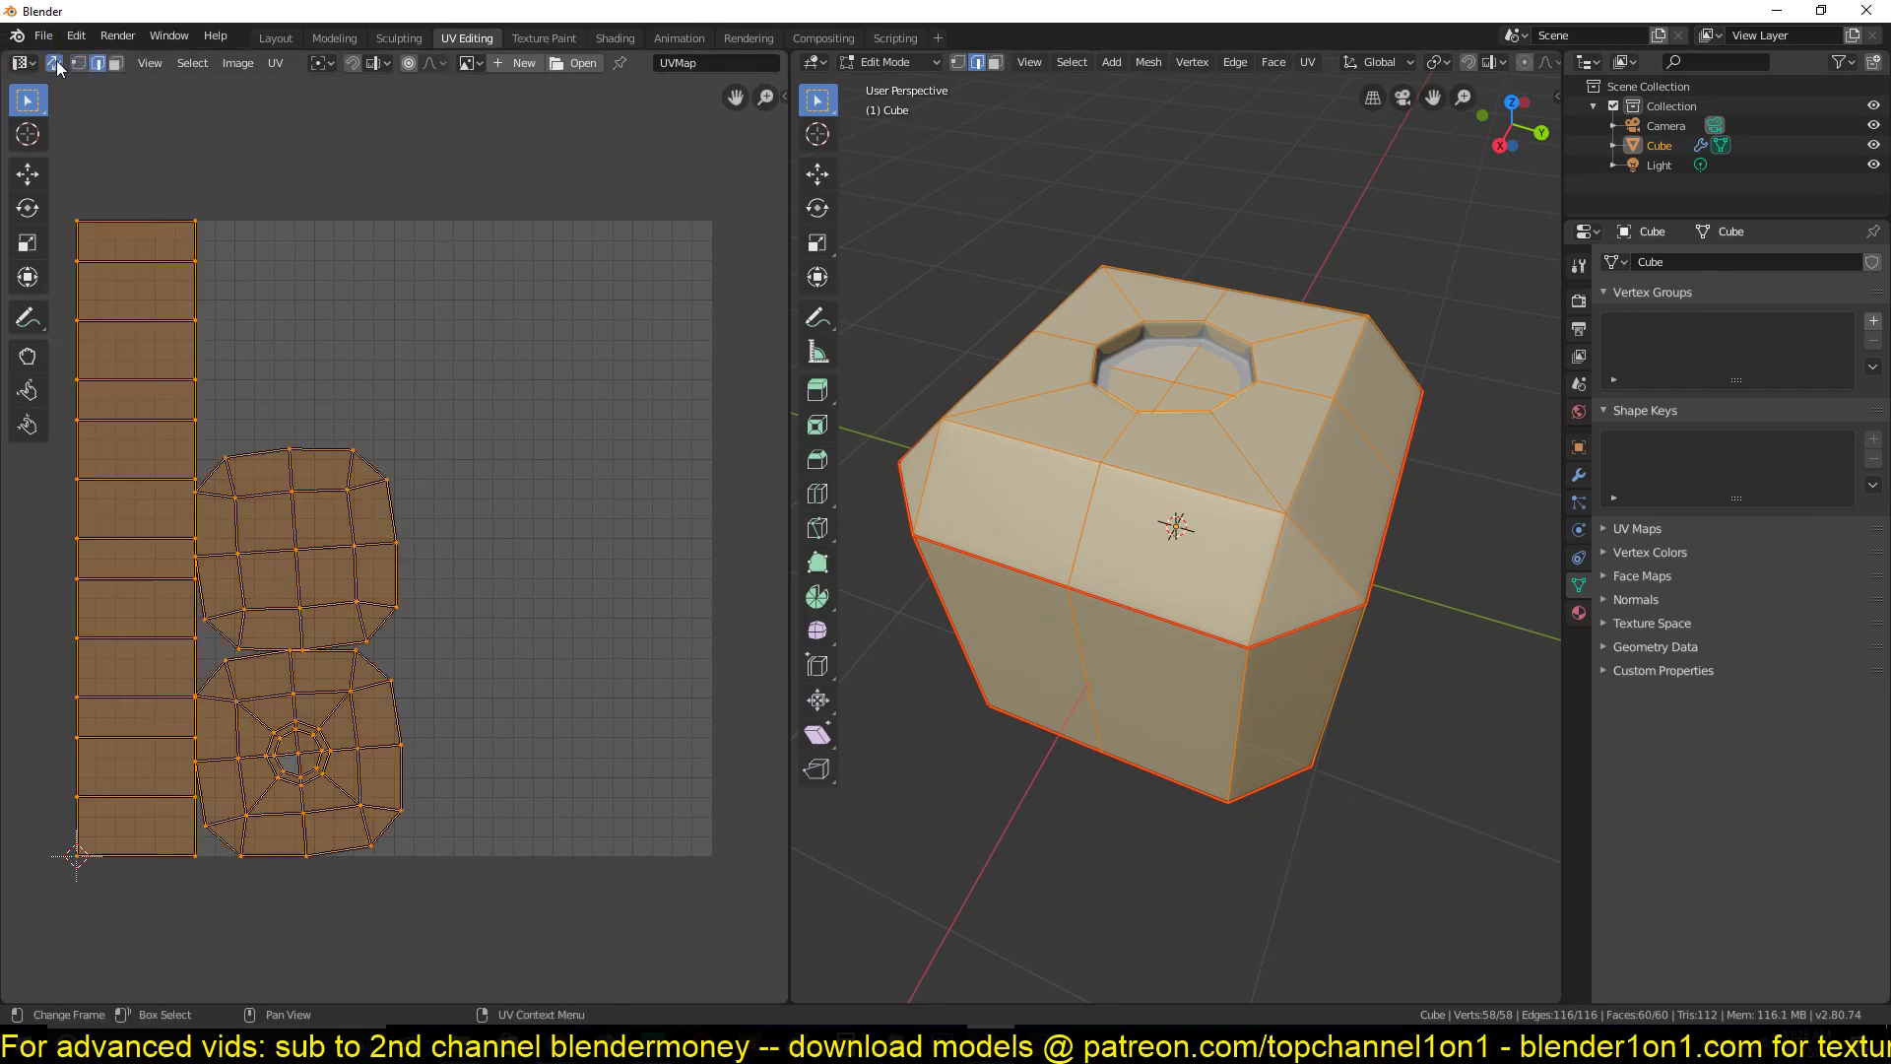
Clear the seam on two adjoining border edges of the bottom cap's UV island and unwrap the whole mesh again
{"action": "left_click", "coordinate": [410, 525]}
{"action": "left_click", "coordinate": [404, 614], "text": "shift"}
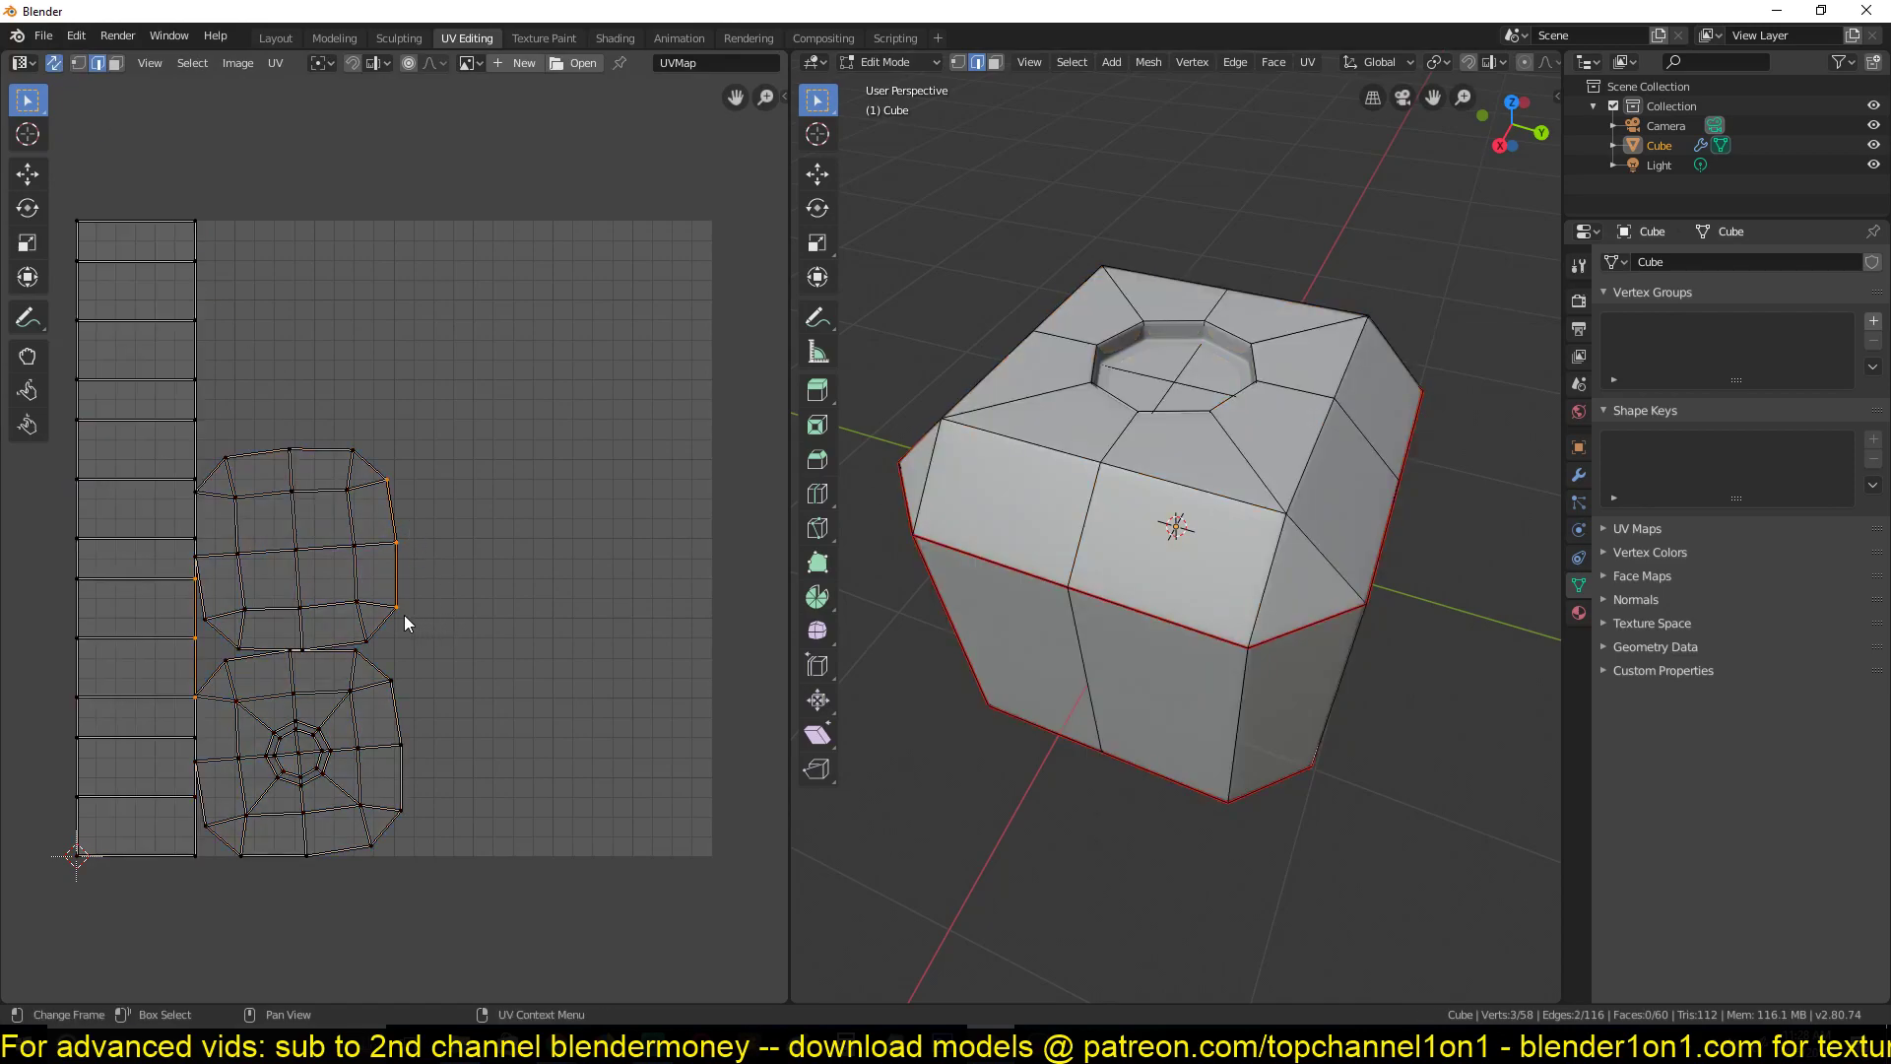
{"action": "key", "text": "ctrl+e"}
{"action": "left_click", "coordinate": [452, 581]}
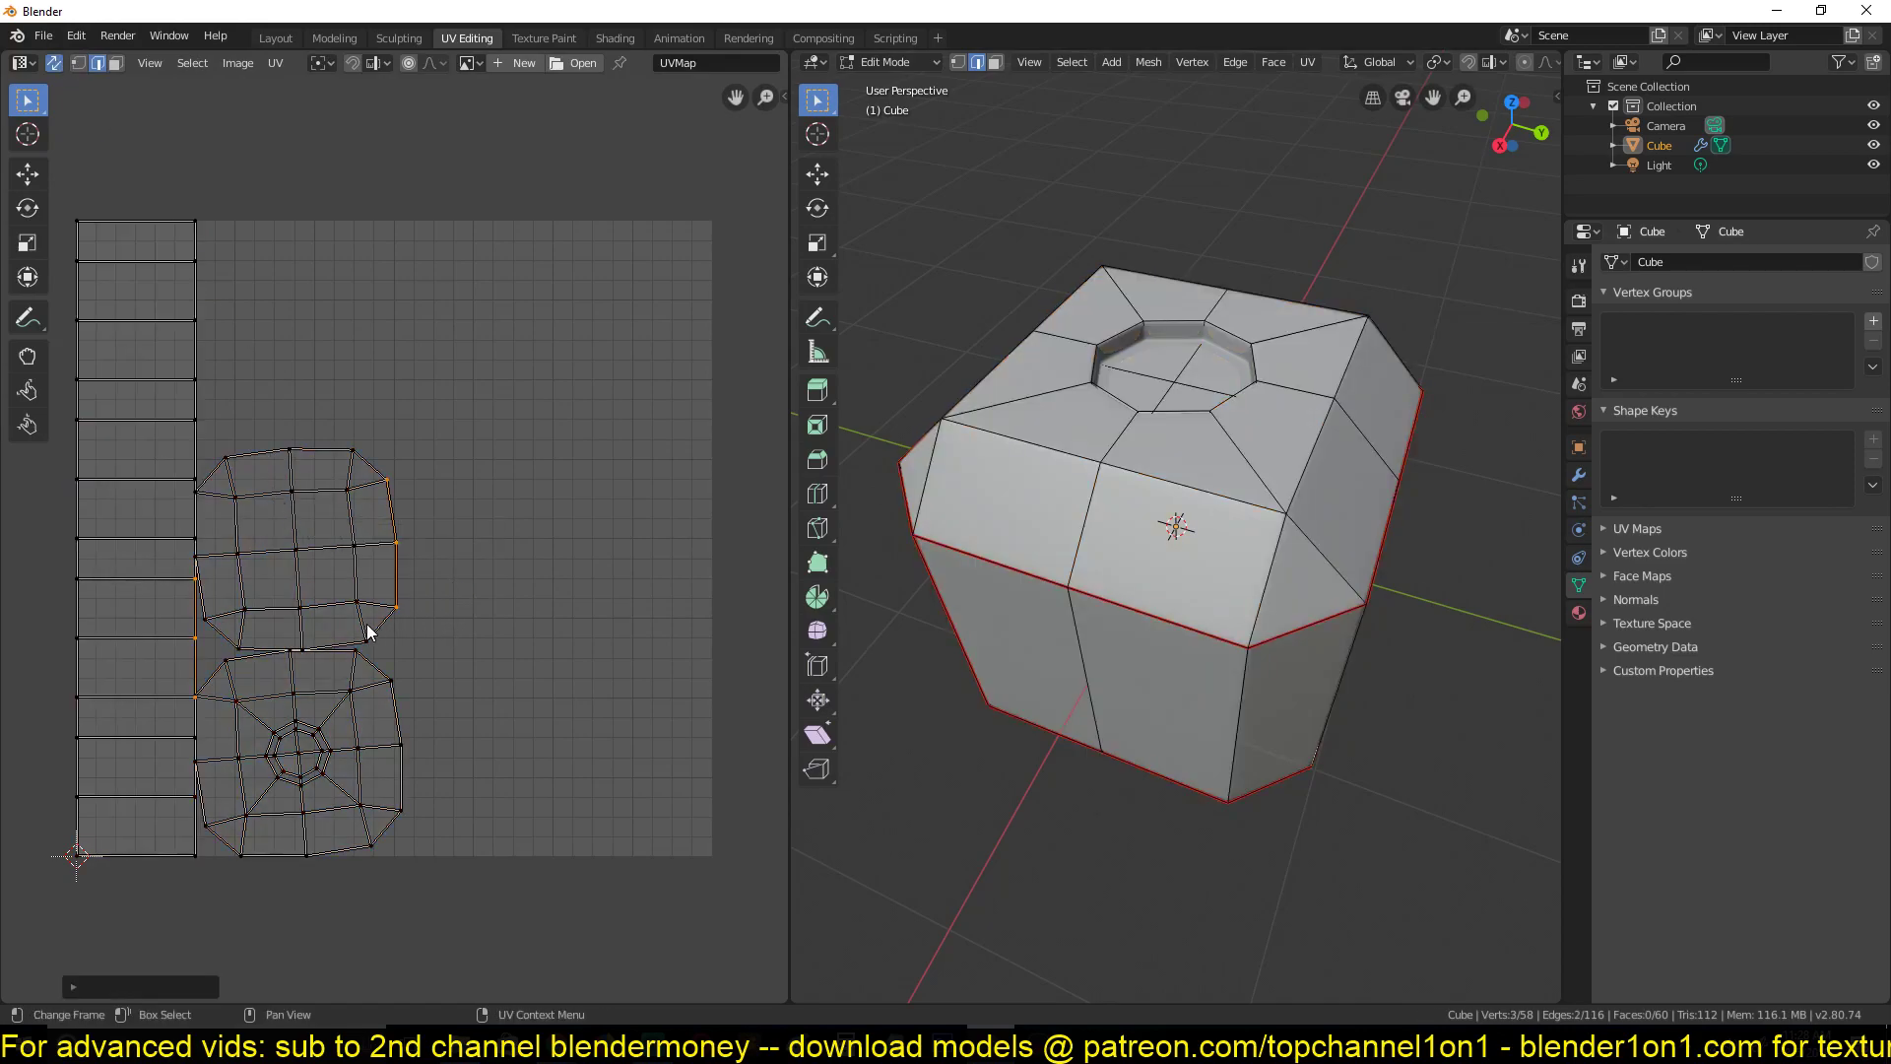
{"action": "key", "text": "a"}
{"action": "key", "text": "u"}
{"action": "left_click", "coordinate": [1068, 500]}
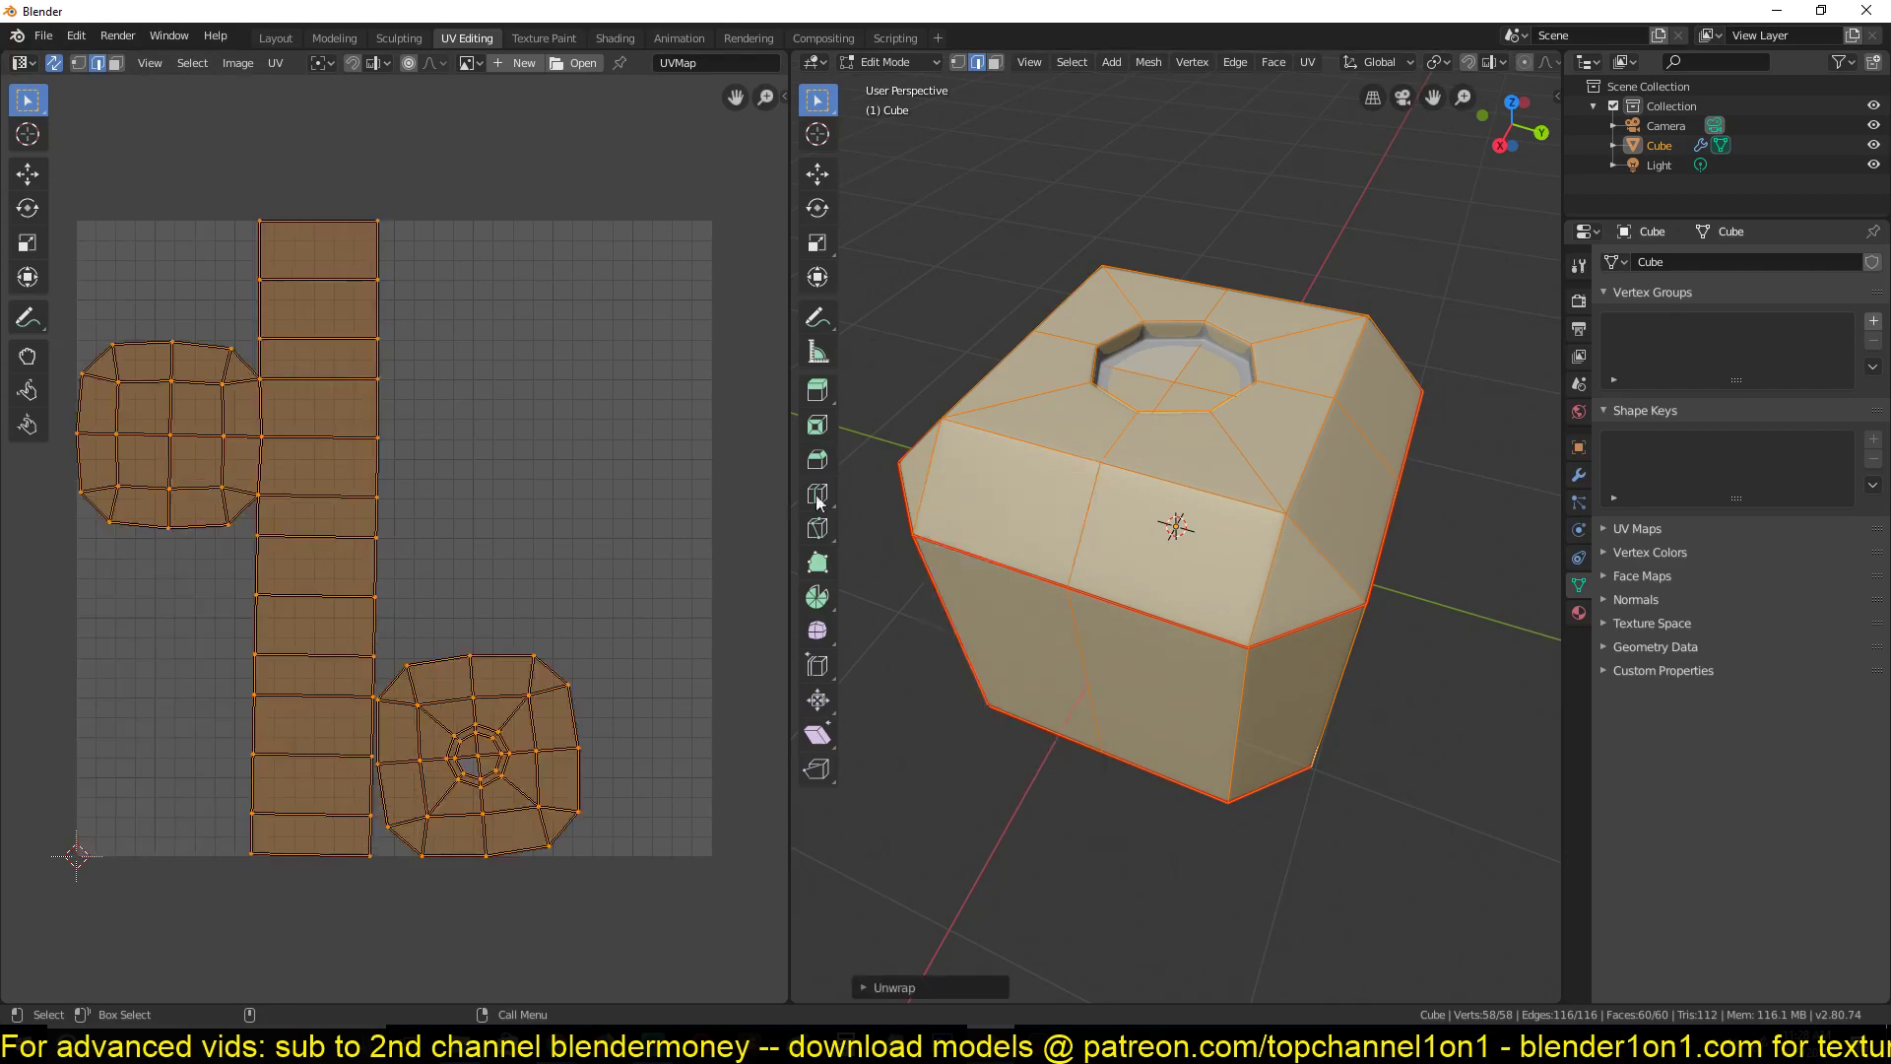
Clear the seam on two adjoining border edges of the recessed top cap's UV island and unwrap the whole mesh again
{"action": "left_click", "coordinate": [595, 723]}
{"action": "left_click", "coordinate": [528, 645]}
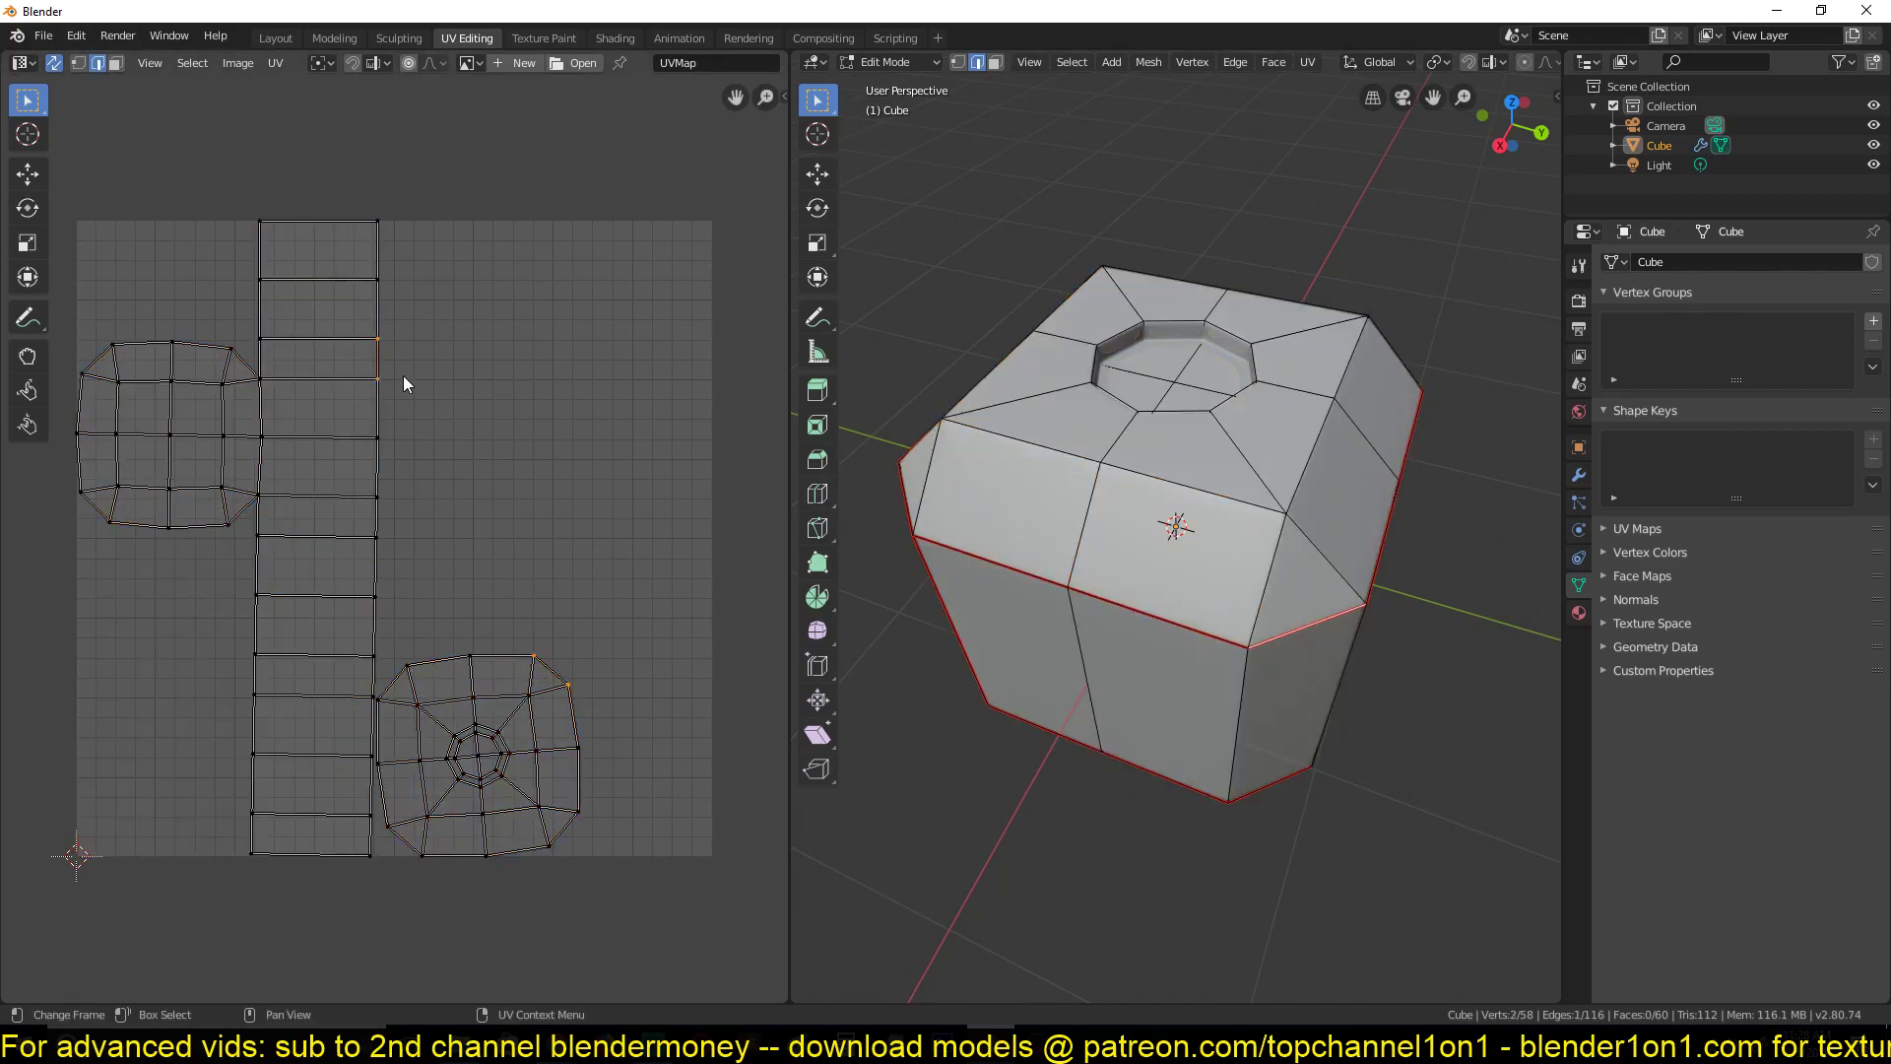
{"action": "key", "text": "ctrl+e"}
{"action": "left_click", "coordinate": [547, 473]}
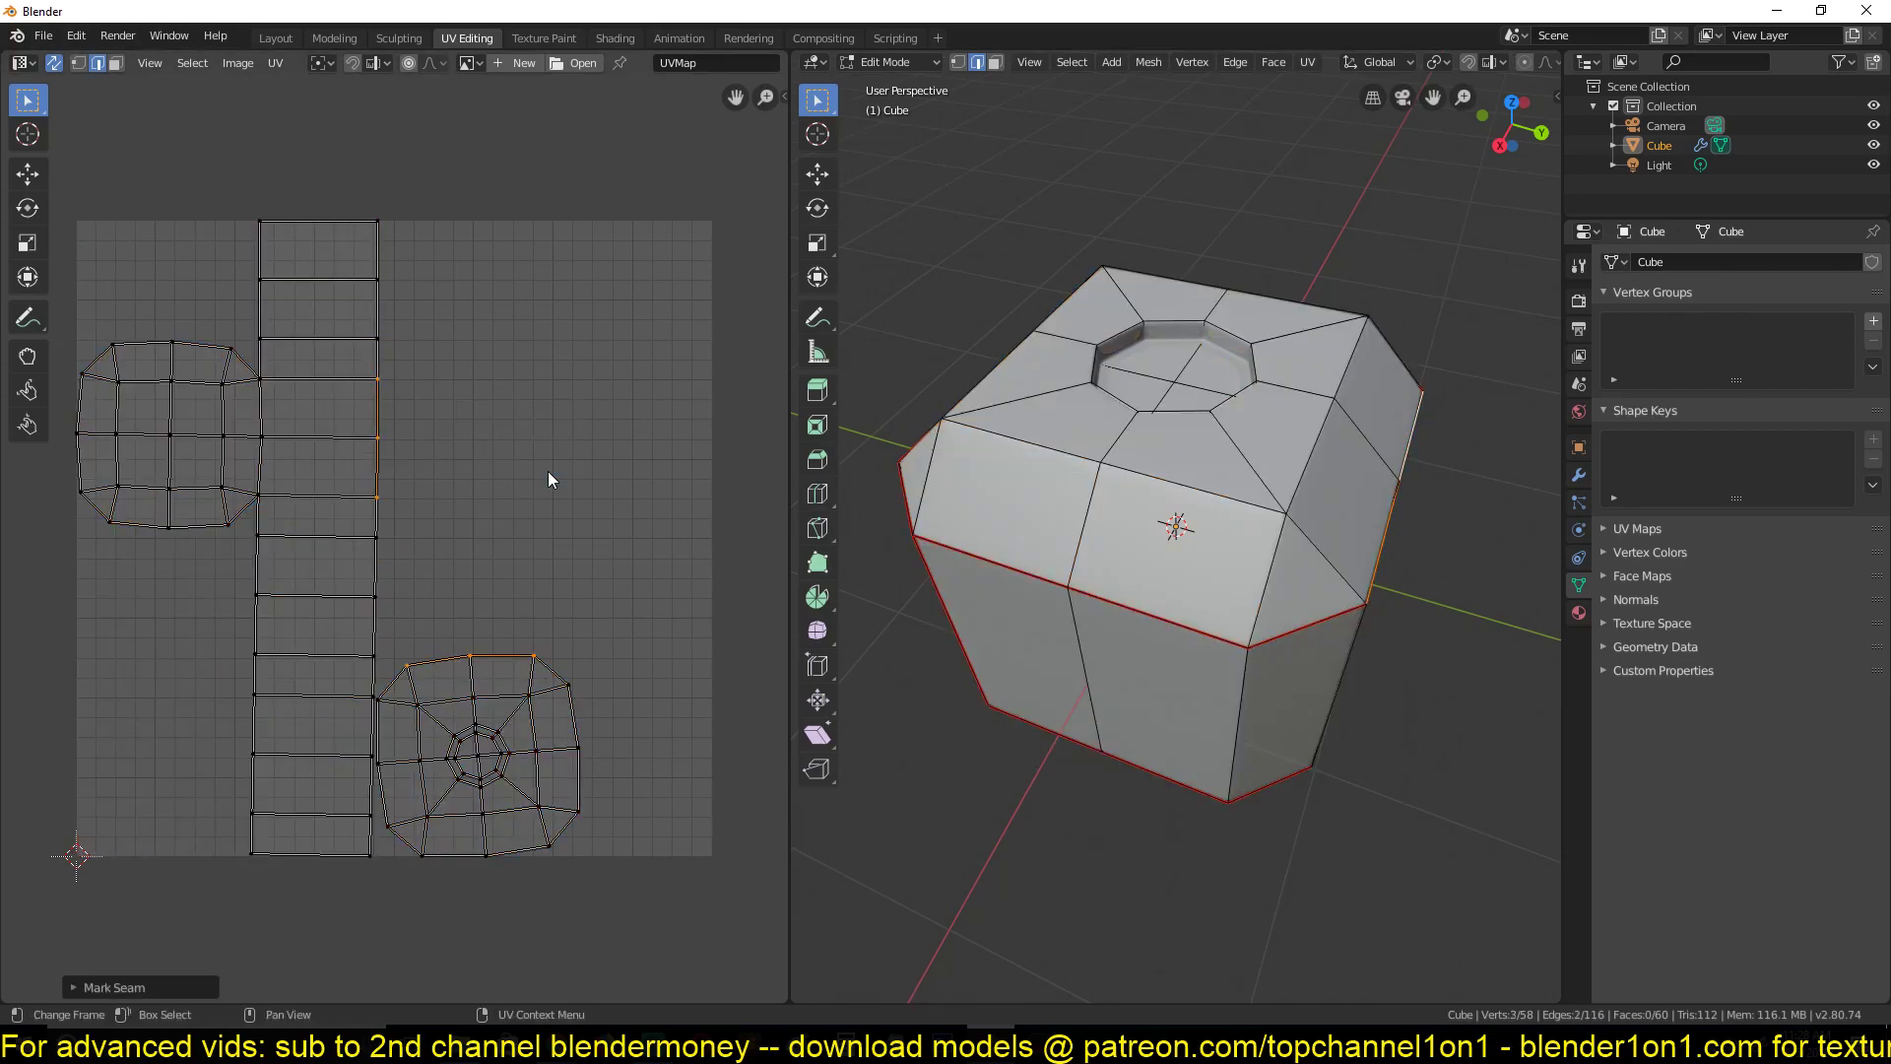
{"action": "key", "text": "a"}
{"action": "key", "text": "u"}
{"action": "left_click", "coordinate": [517, 581]}
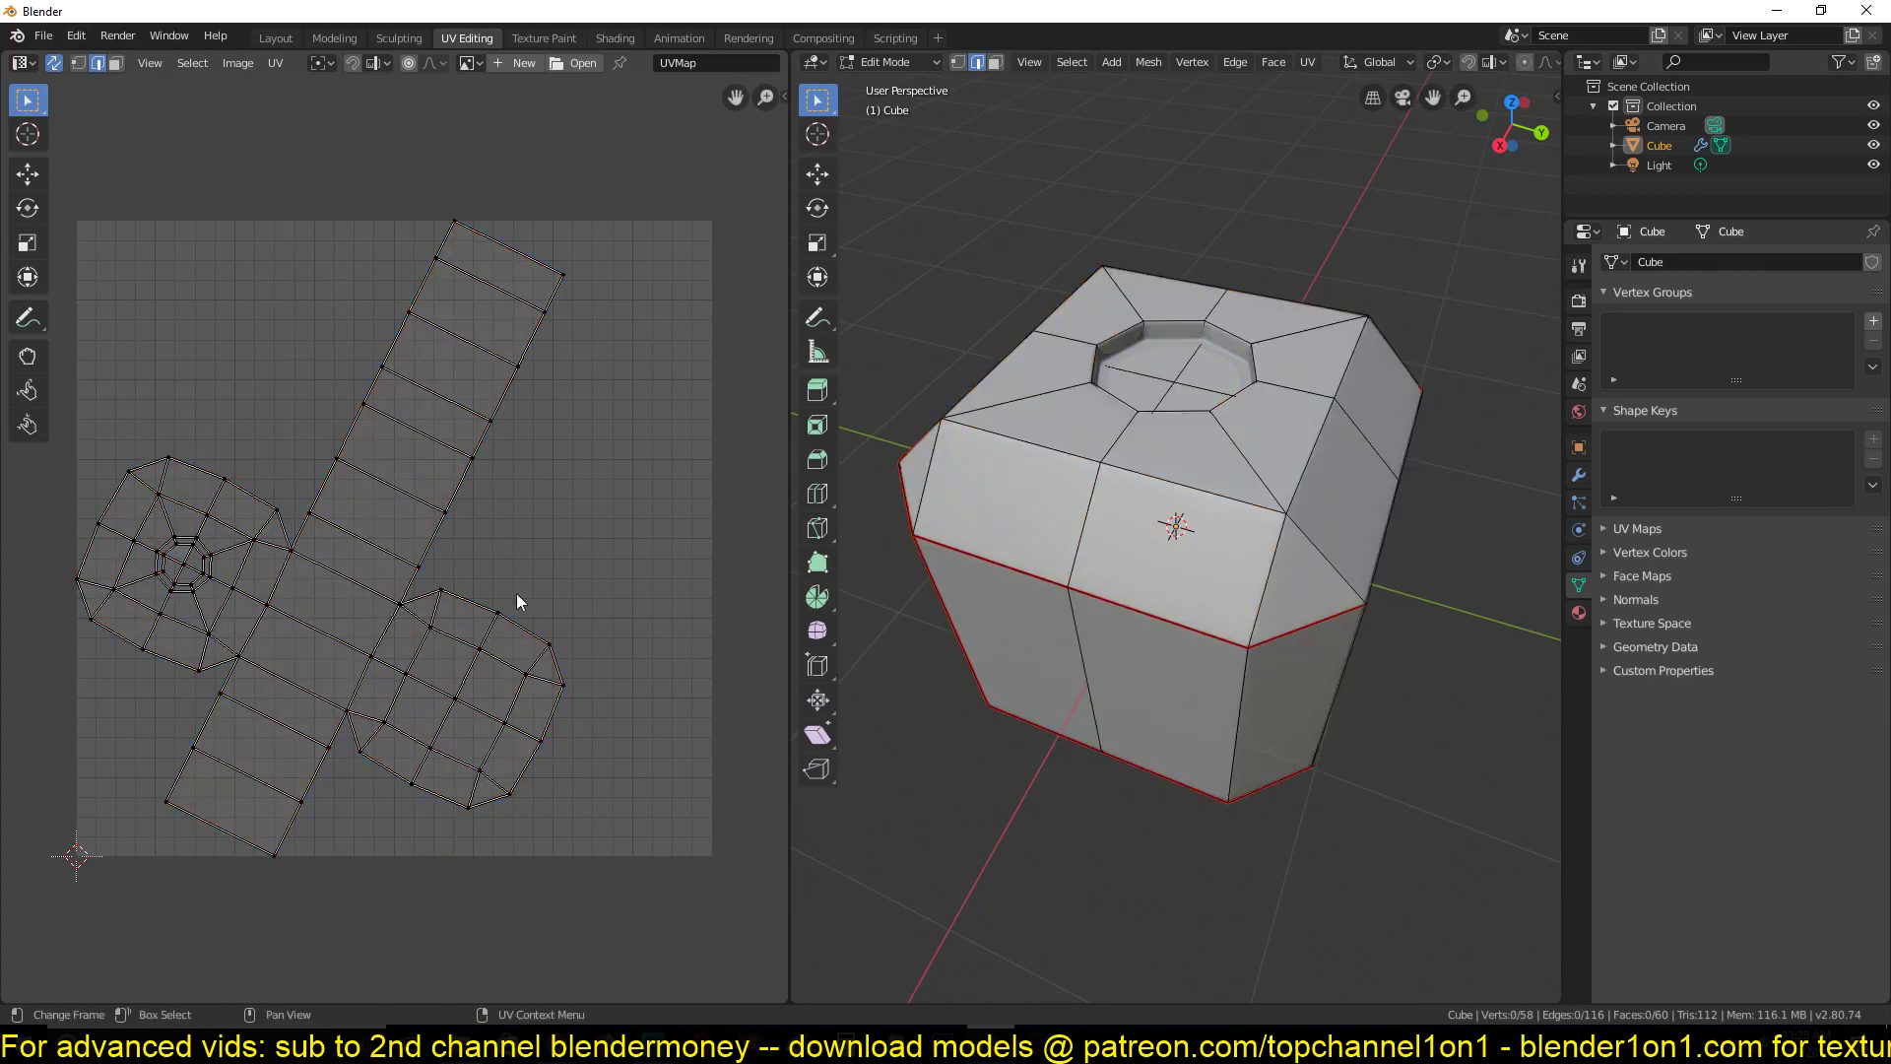
Mark a seam on the cross edge where the long side strip meets the bevel beside the central panel, then unwrap the whole mesh again
{"action": "key", "text": "Tab"}
{"action": "key", "text": "Tab"}
{"action": "key", "text": "a"}
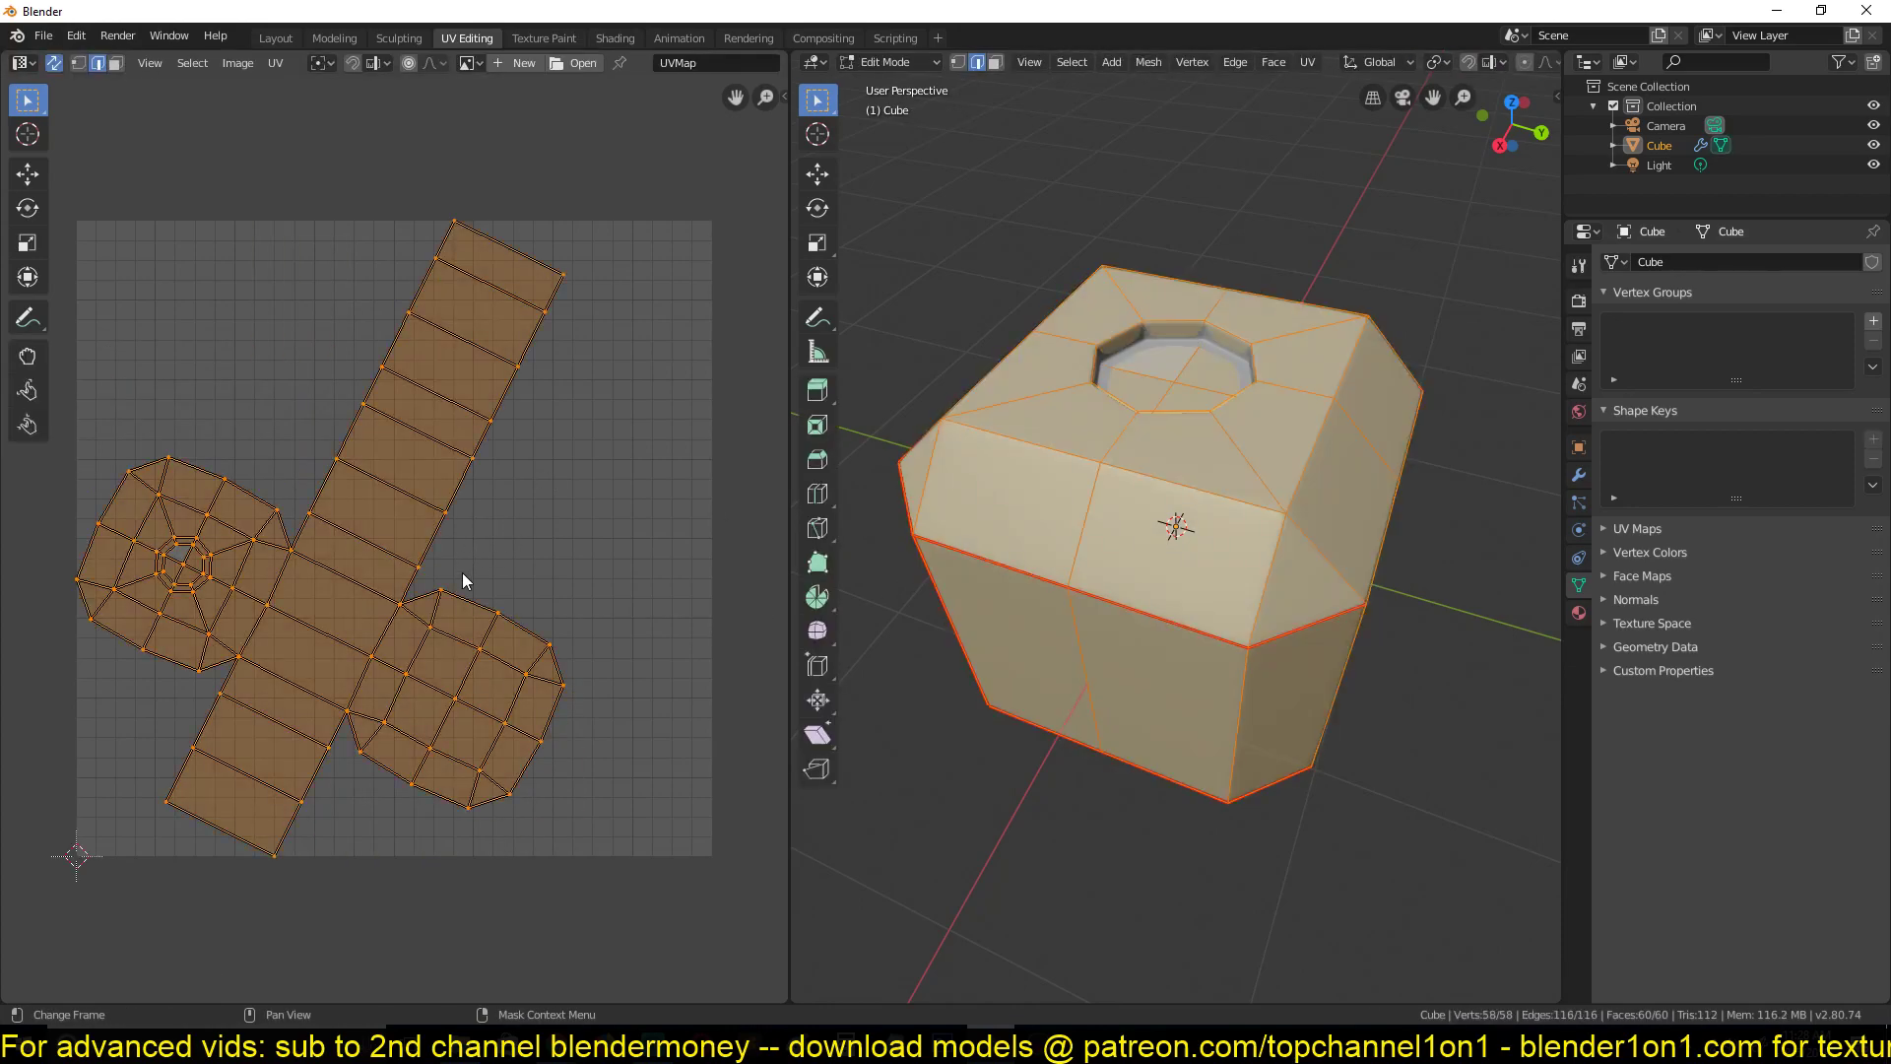
{"action": "left_click", "coordinate": [400, 485], "text": "alt"}
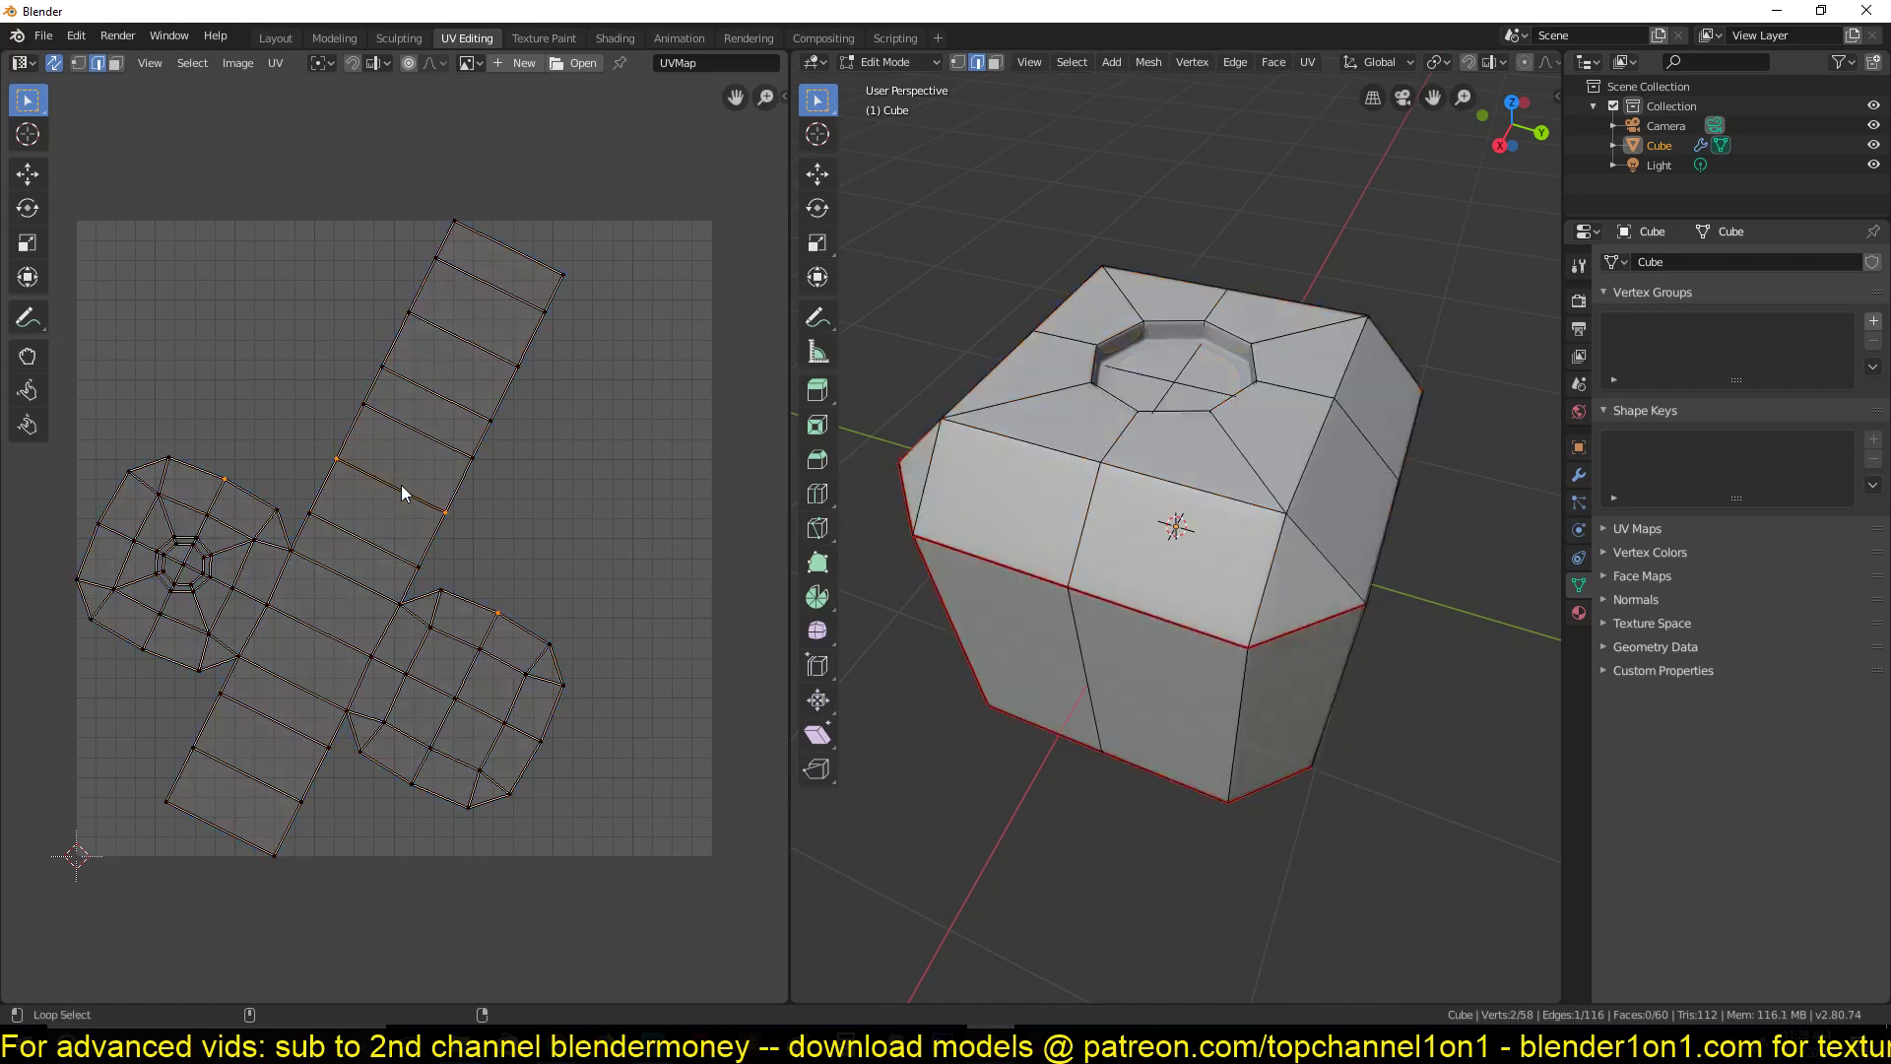
{"action": "left_click", "coordinate": [239, 487], "text": "alt"}
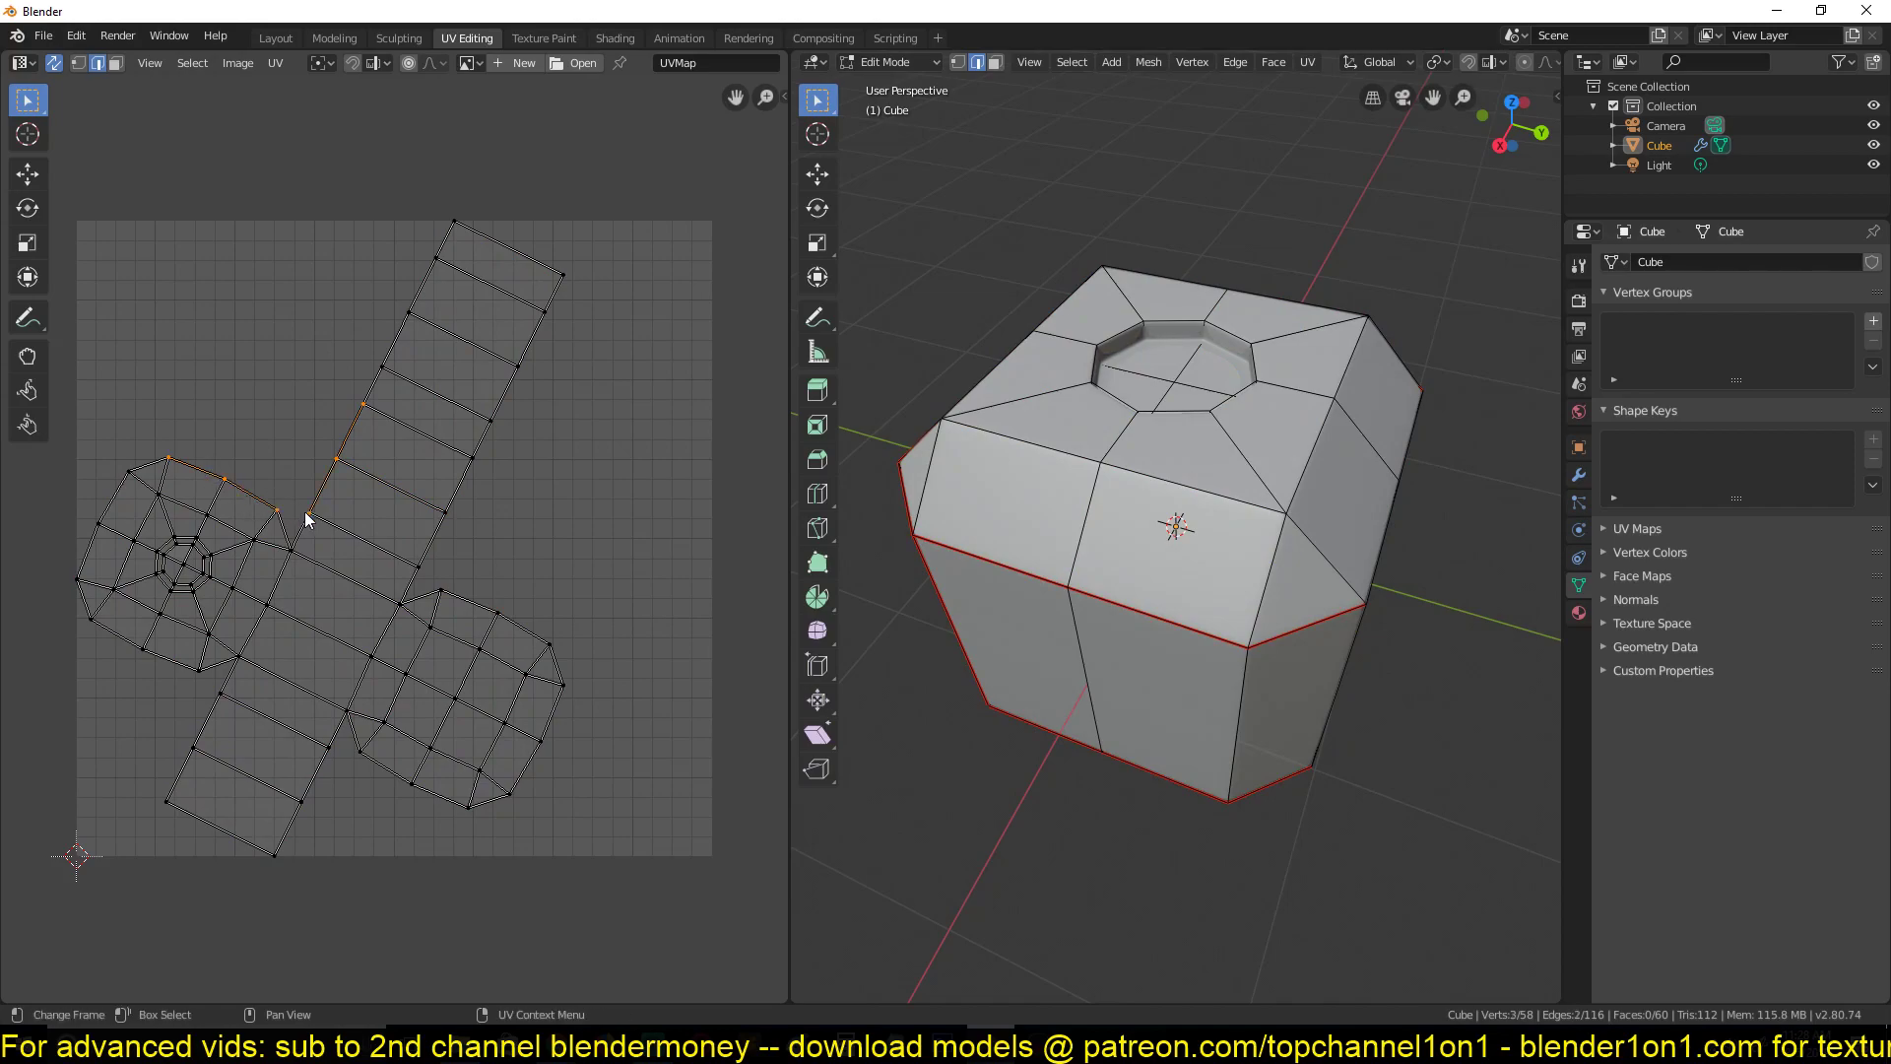
{"action": "left_click", "coordinate": [334, 527]}
{"action": "right_click", "coordinate": [416, 510]}
{"action": "left_click", "coordinate": [421, 493]}
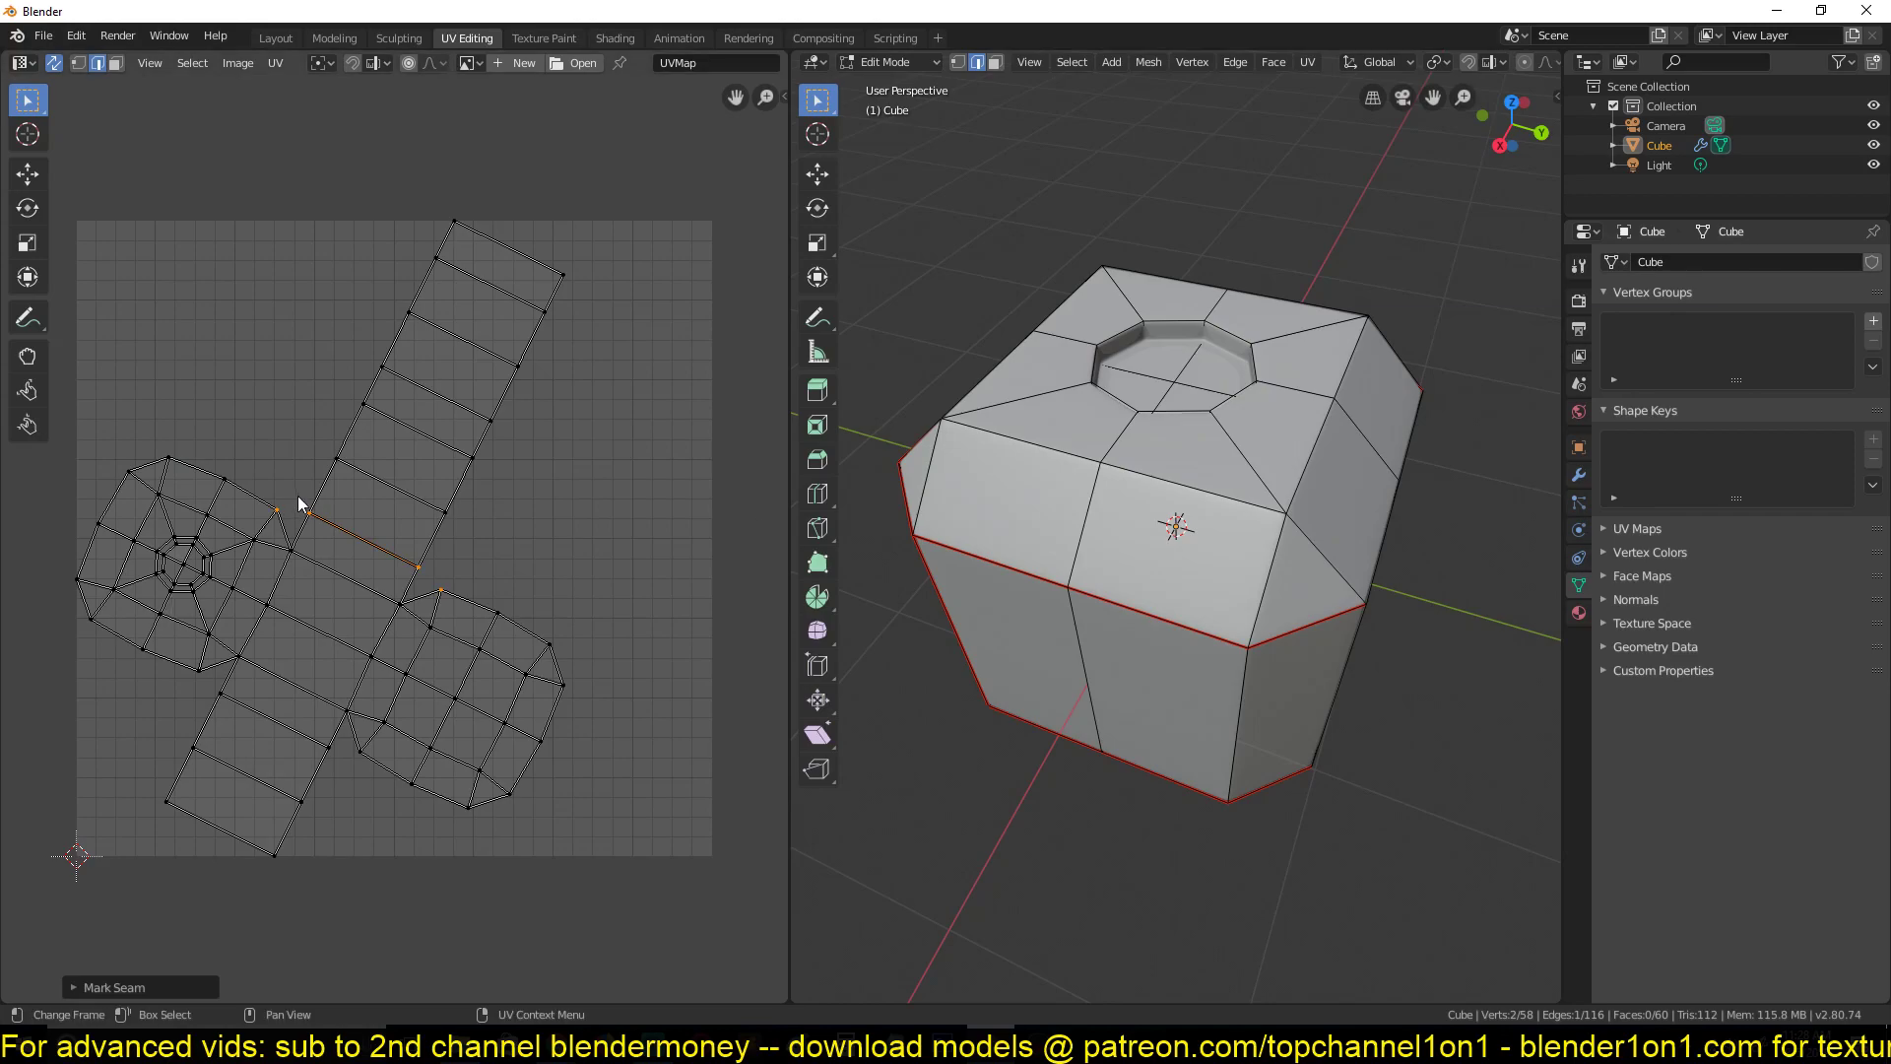
{"action": "key", "text": "a"}
{"action": "key", "text": "u"}
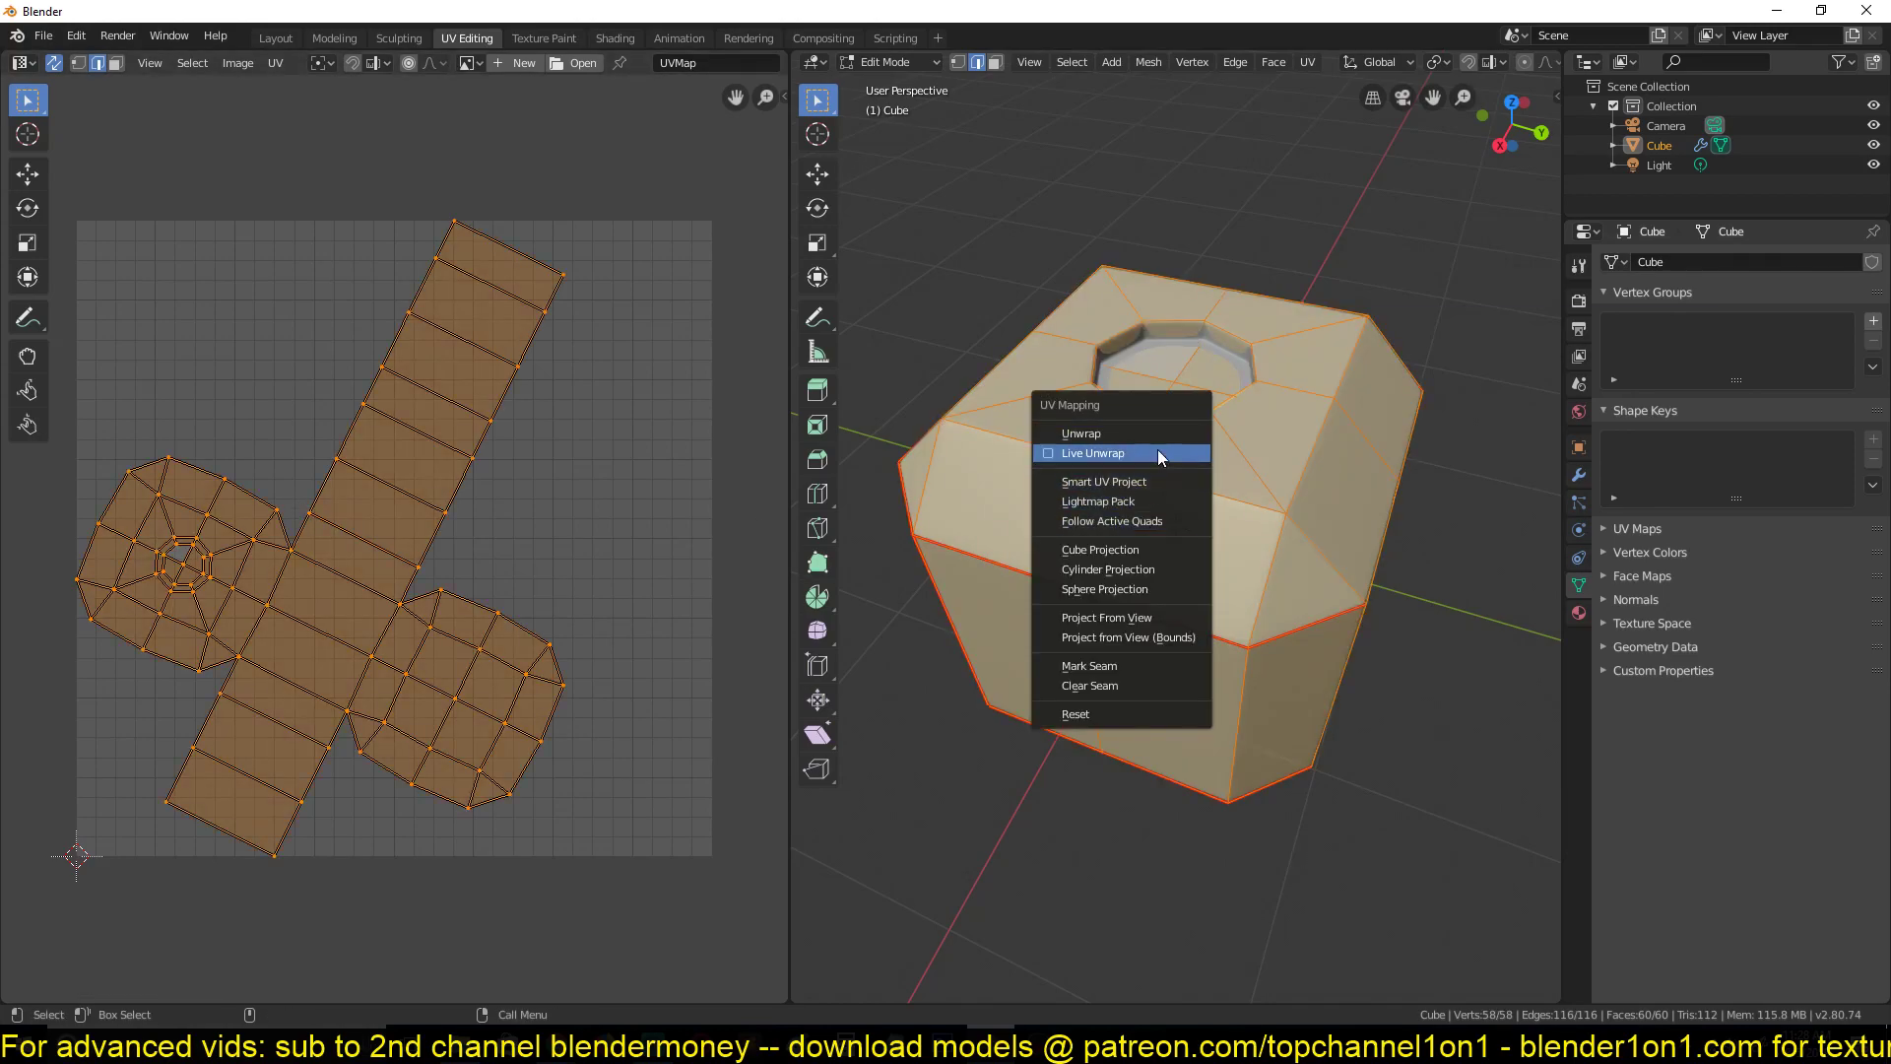
{"action": "key", "text": "alt+a"}
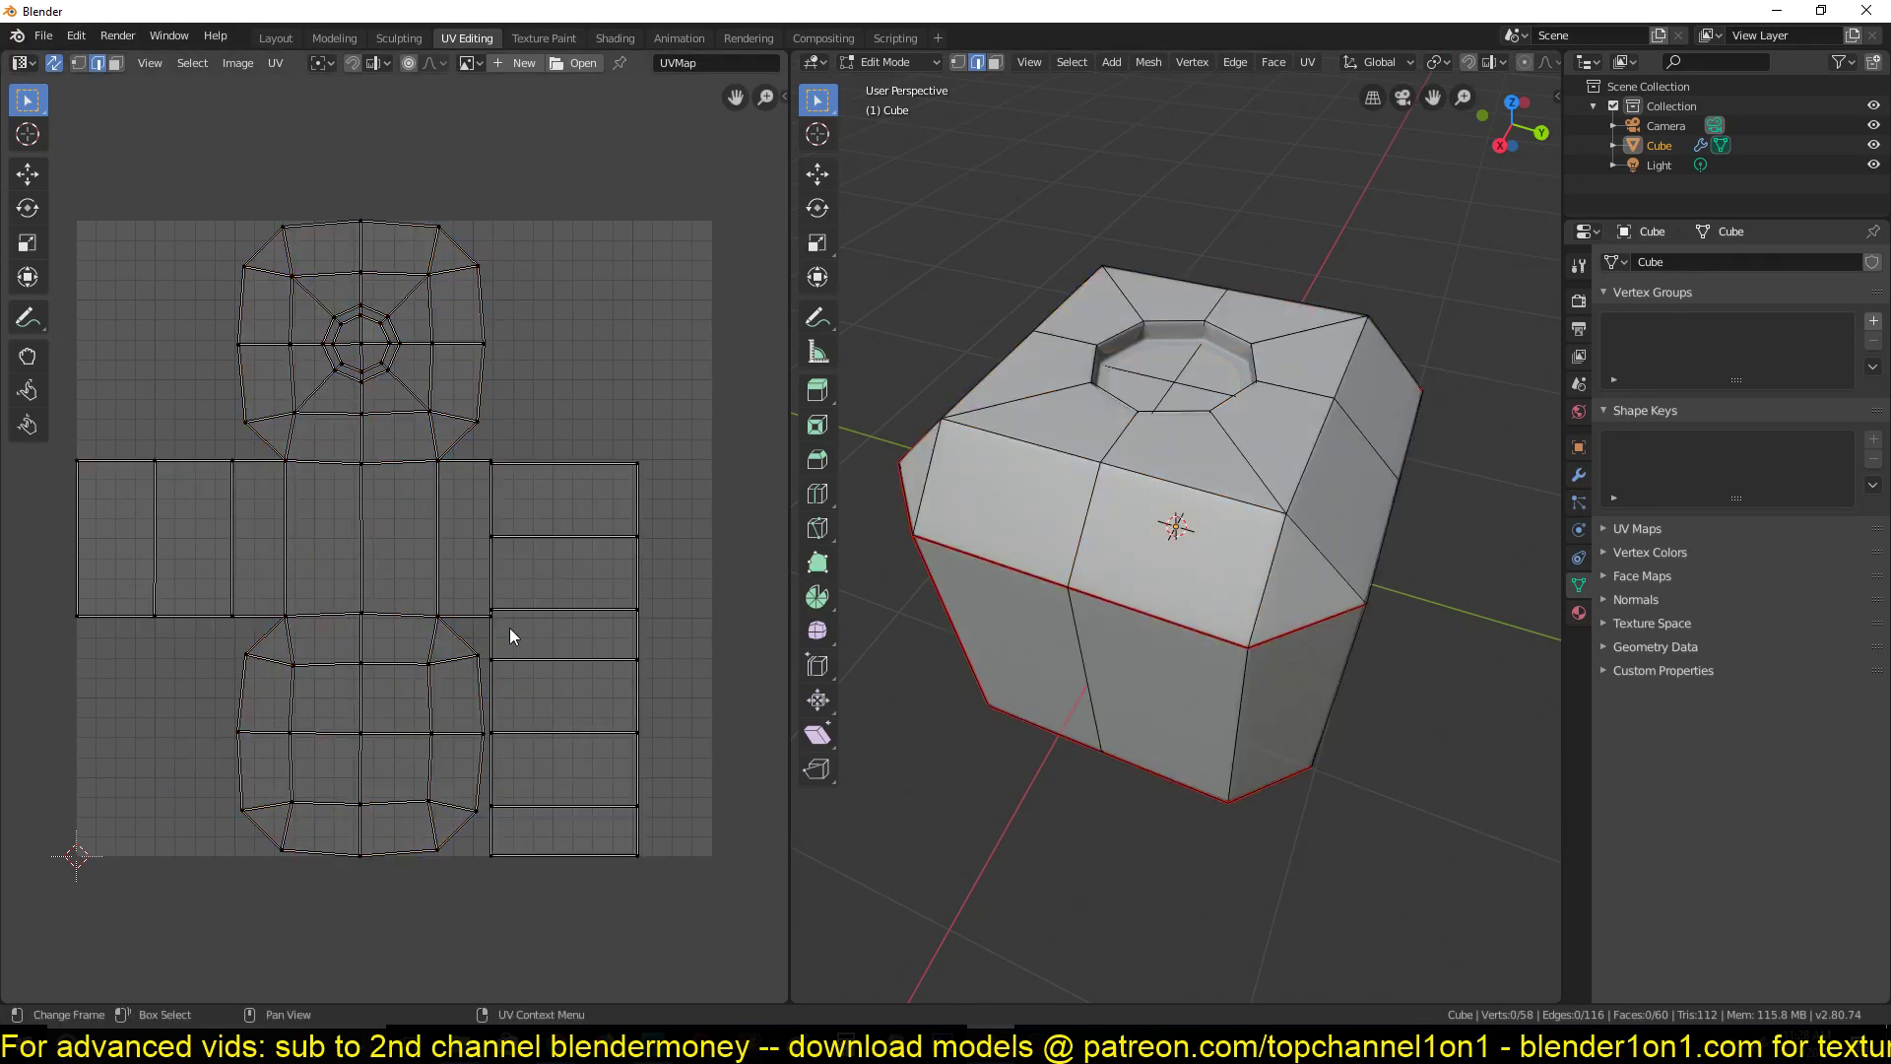
Clear the seam on the recessed top cap's two border edges facing the detached side strip and unwrap the whole mesh again
{"action": "left_click", "coordinate": [500, 366], "text": "alt"}
{"action": "key", "text": "ctrl+e"}
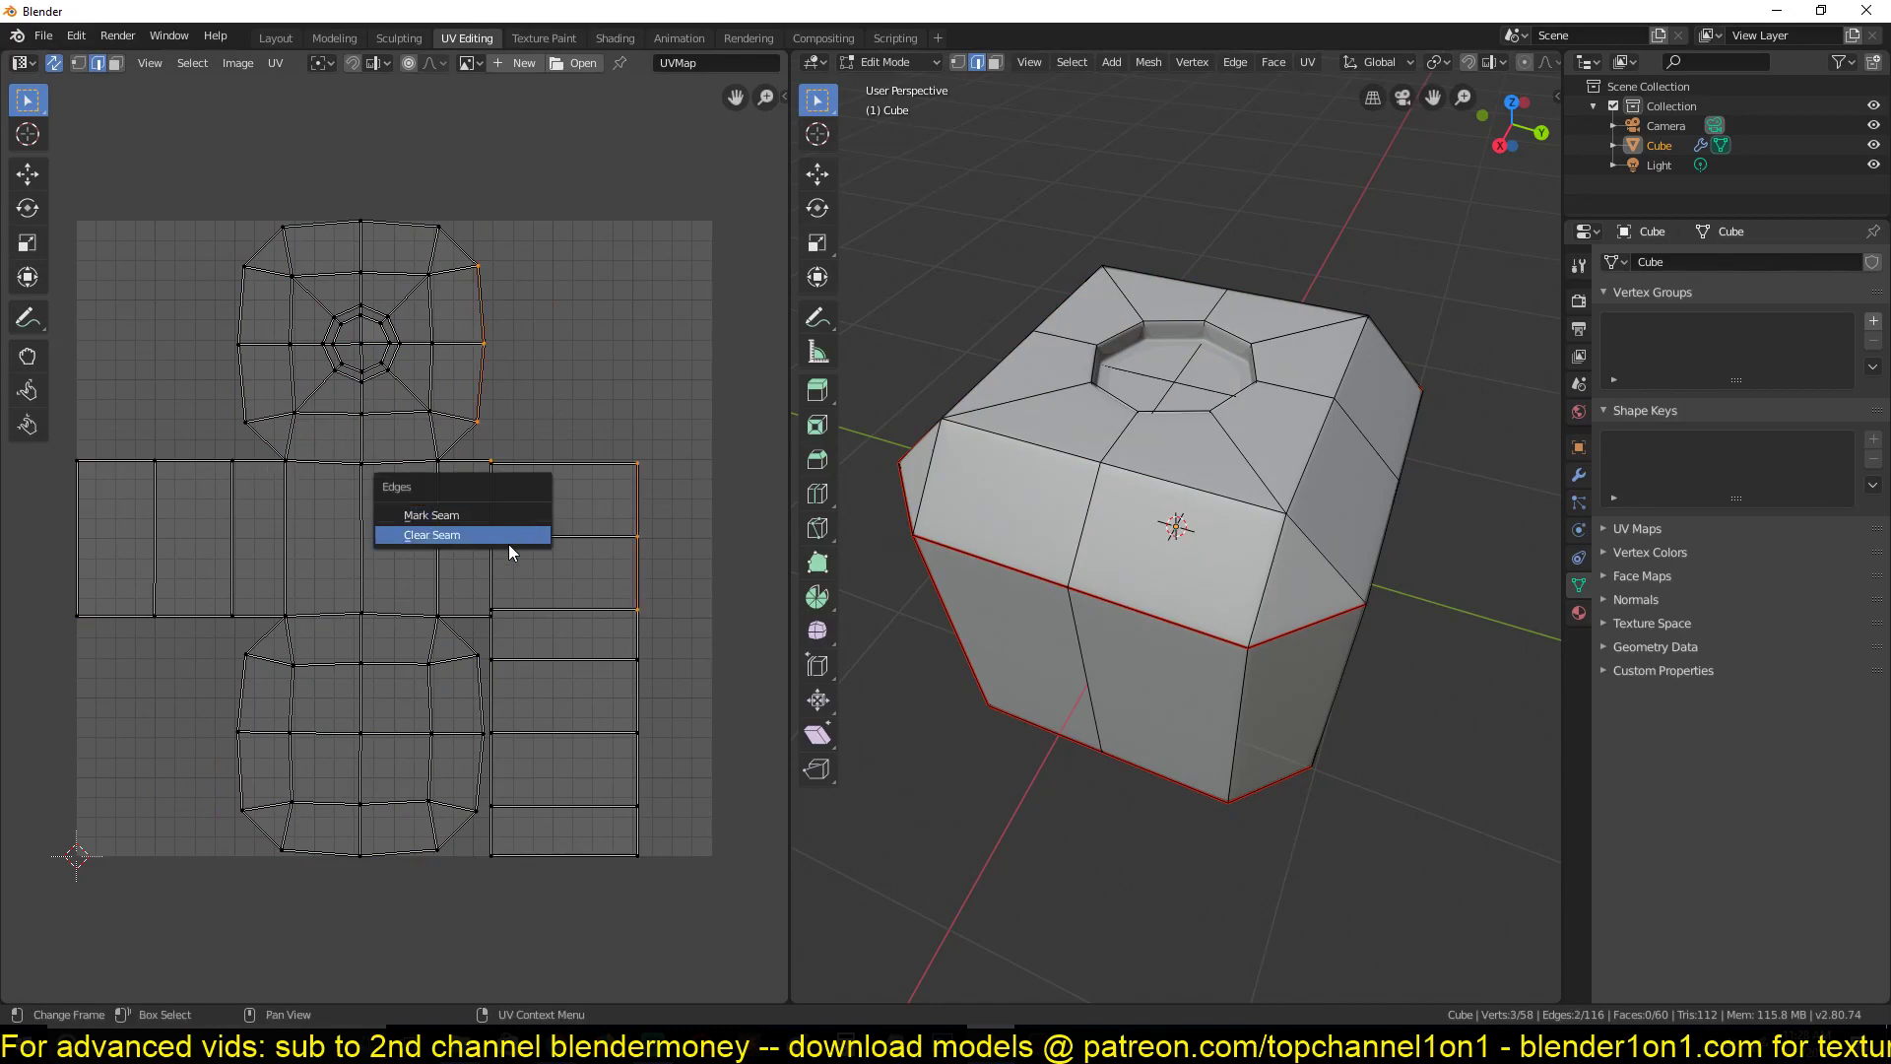
{"action": "left_click", "coordinate": [508, 542]}
{"action": "key", "text": "alt+a"}
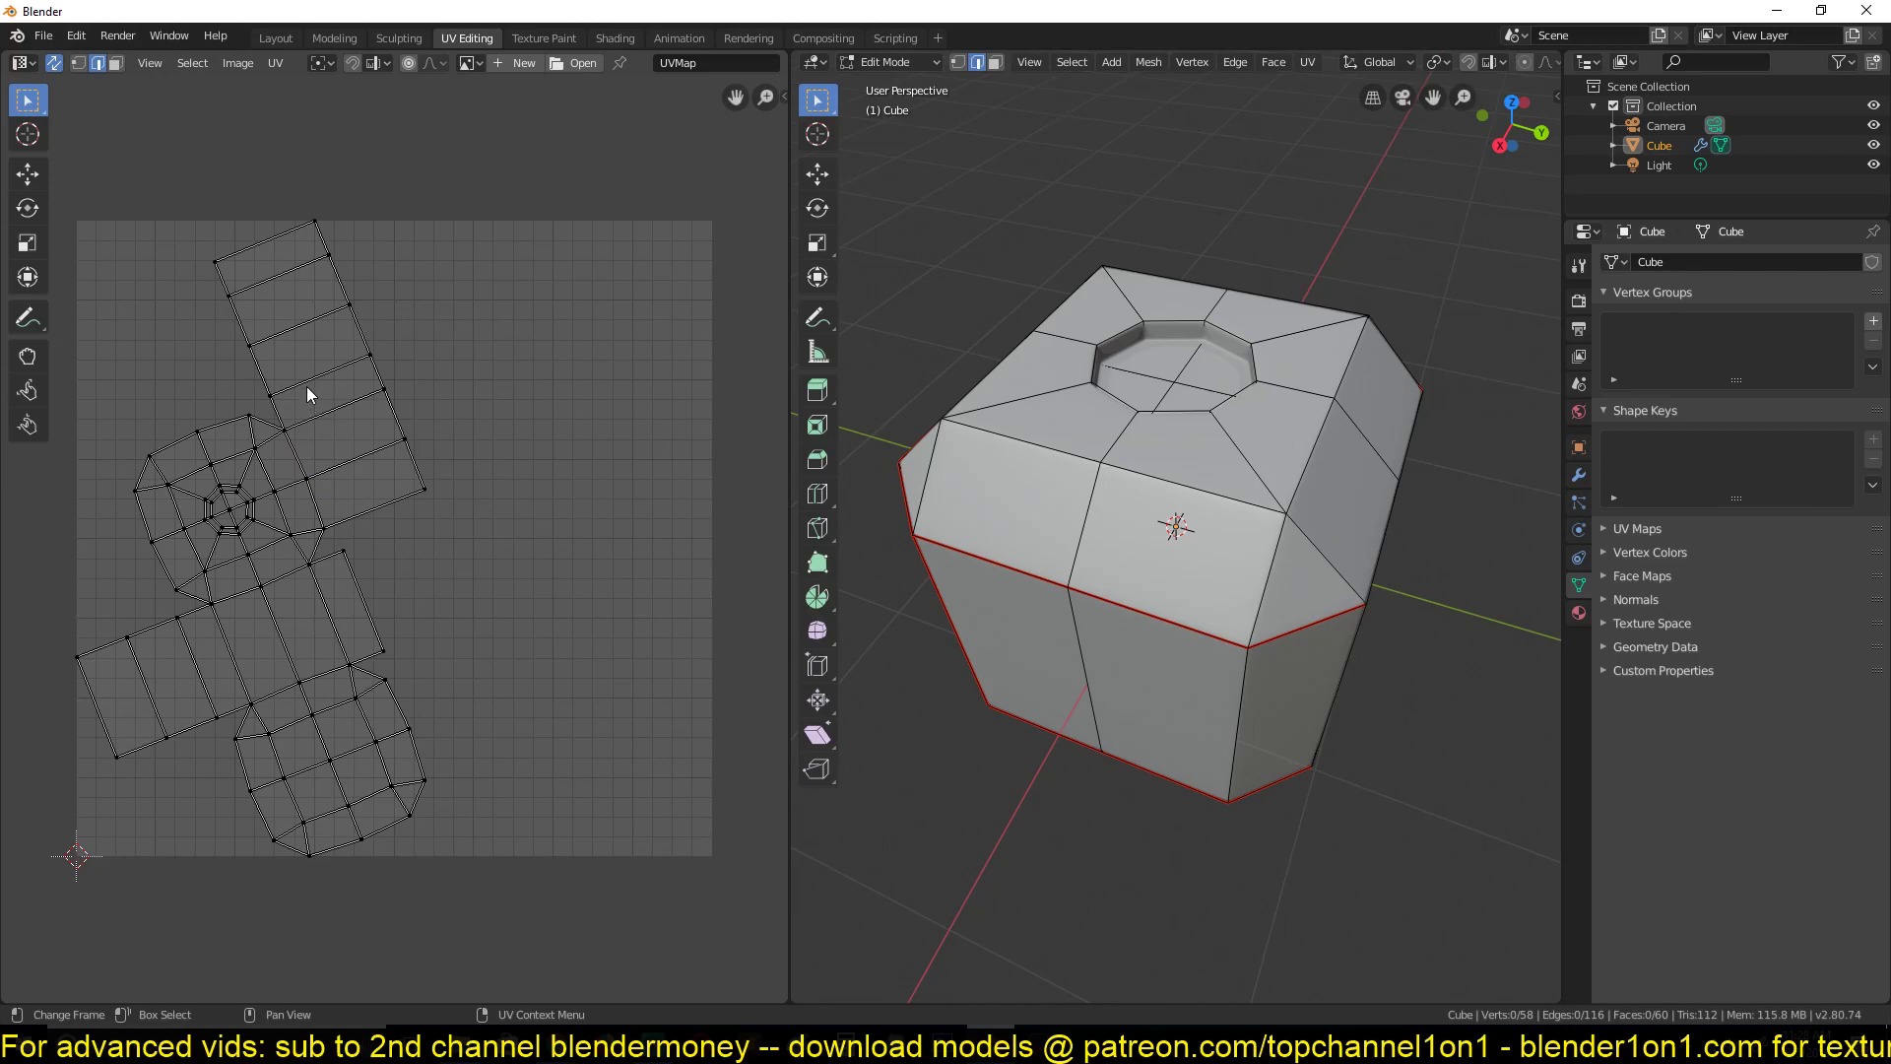
Mark seams on two cross edges of the side strips to split off separate side panels, and unwrap the mesh after each
{"action": "key", "text": "ctrl+e"}
{"action": "left_click", "coordinate": [312, 335]}
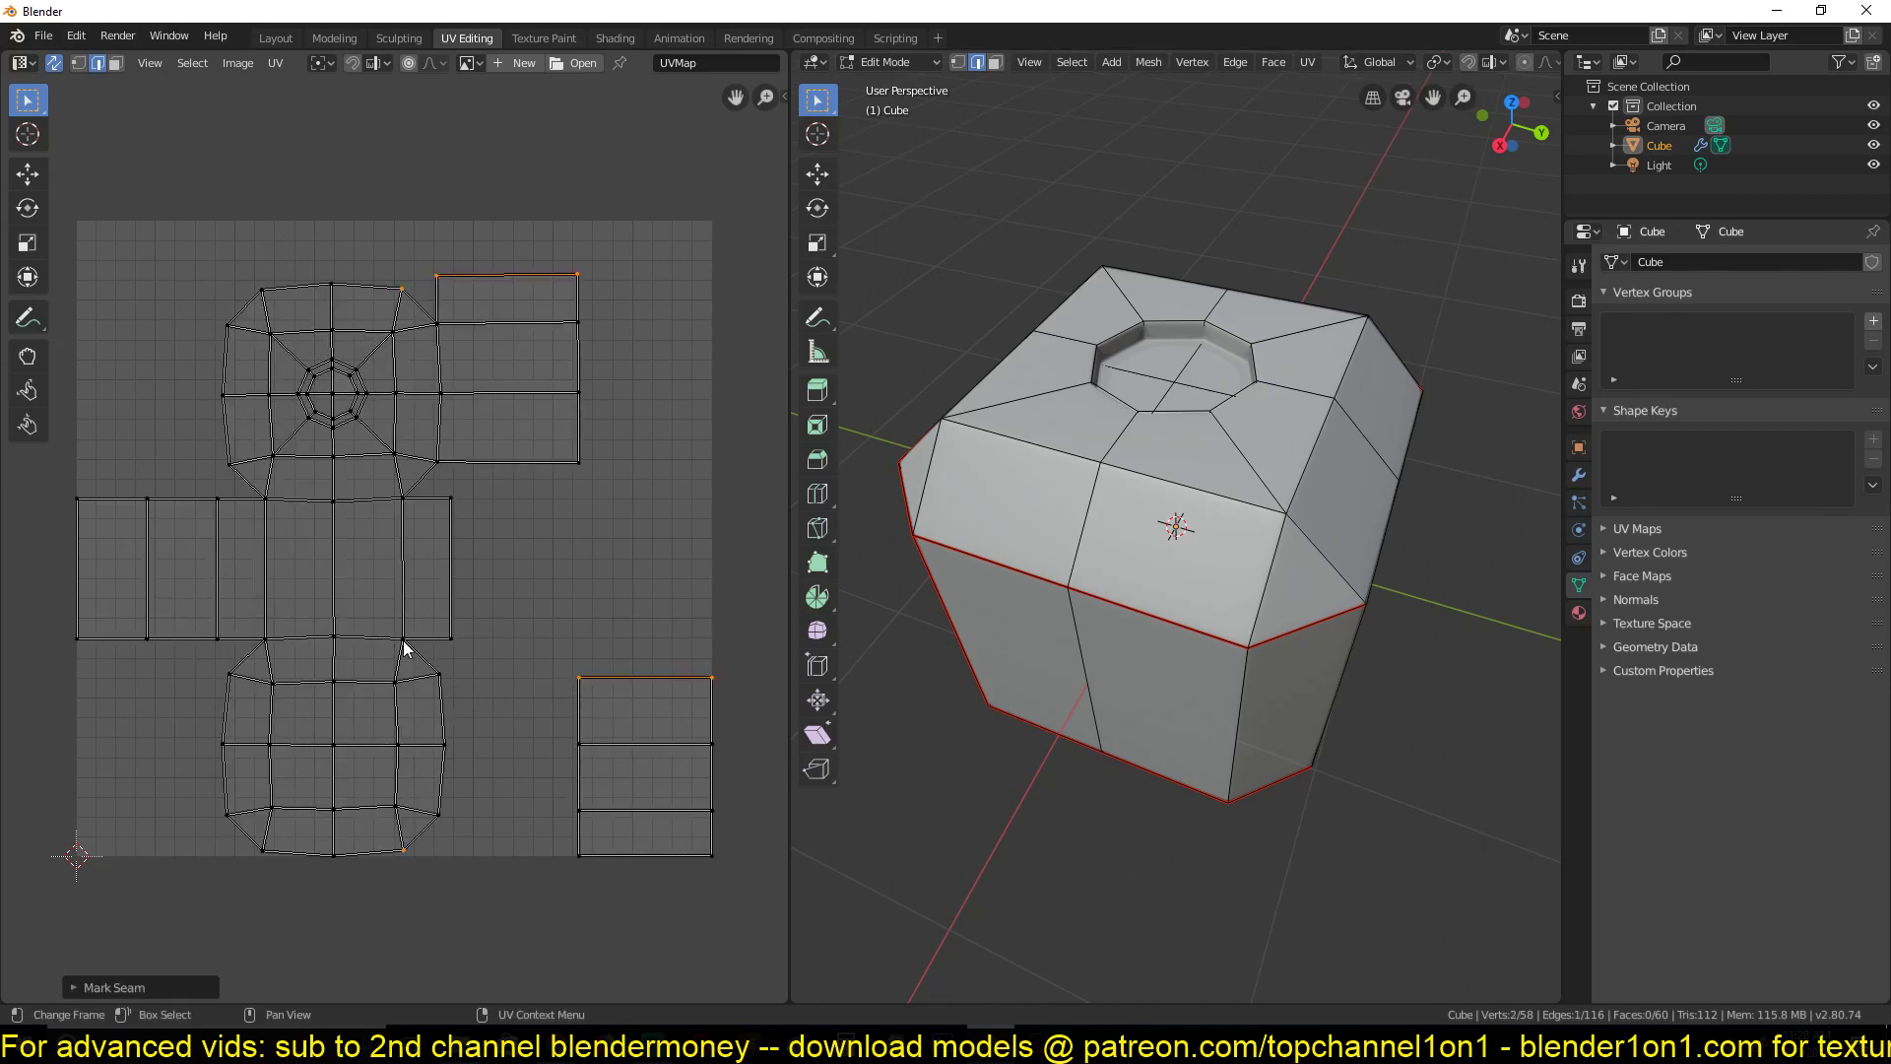
{"action": "left_click", "coordinate": [216, 530]}
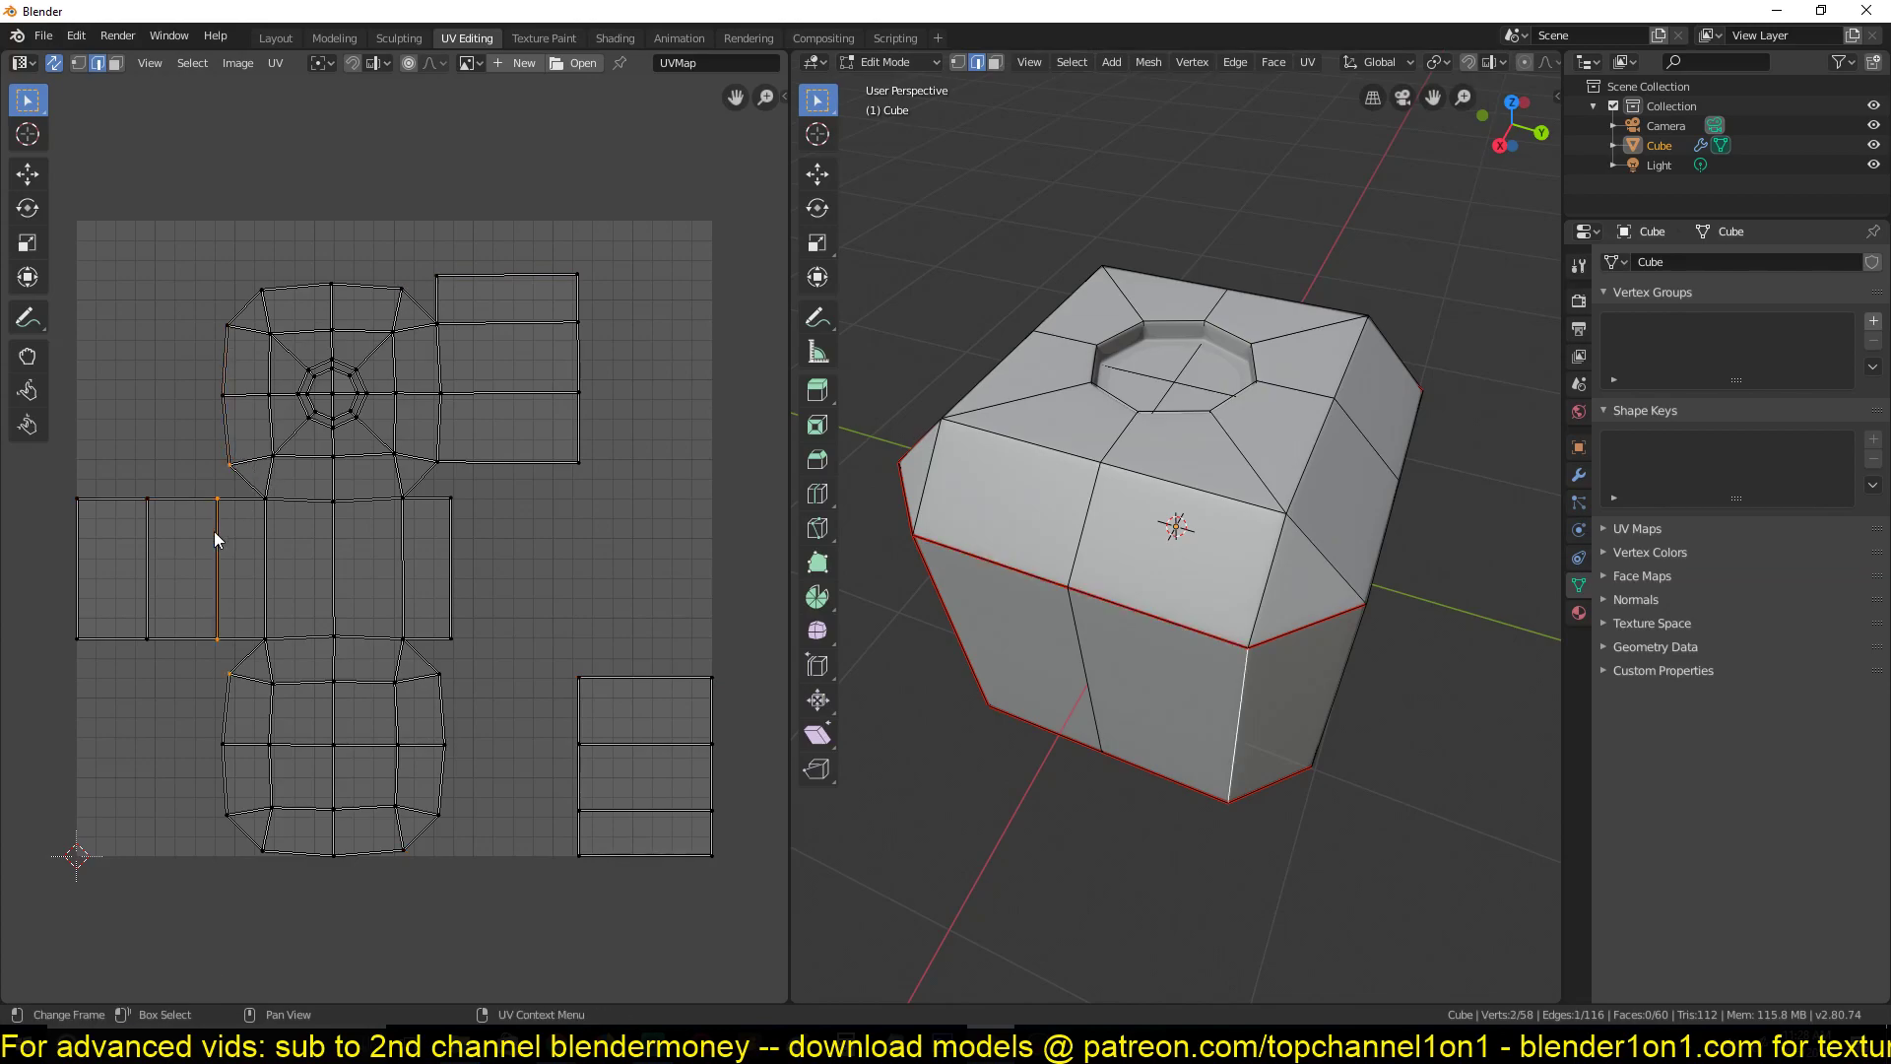
{"action": "key", "text": "ctrl+e"}
{"action": "left_click", "coordinate": [222, 520]}
Clear the seam on two border edges of the recessed top cap to attach the neighbouring side panel, and unwrap the mesh
{"action": "left_click", "coordinate": [227, 374], "text": "shift"}
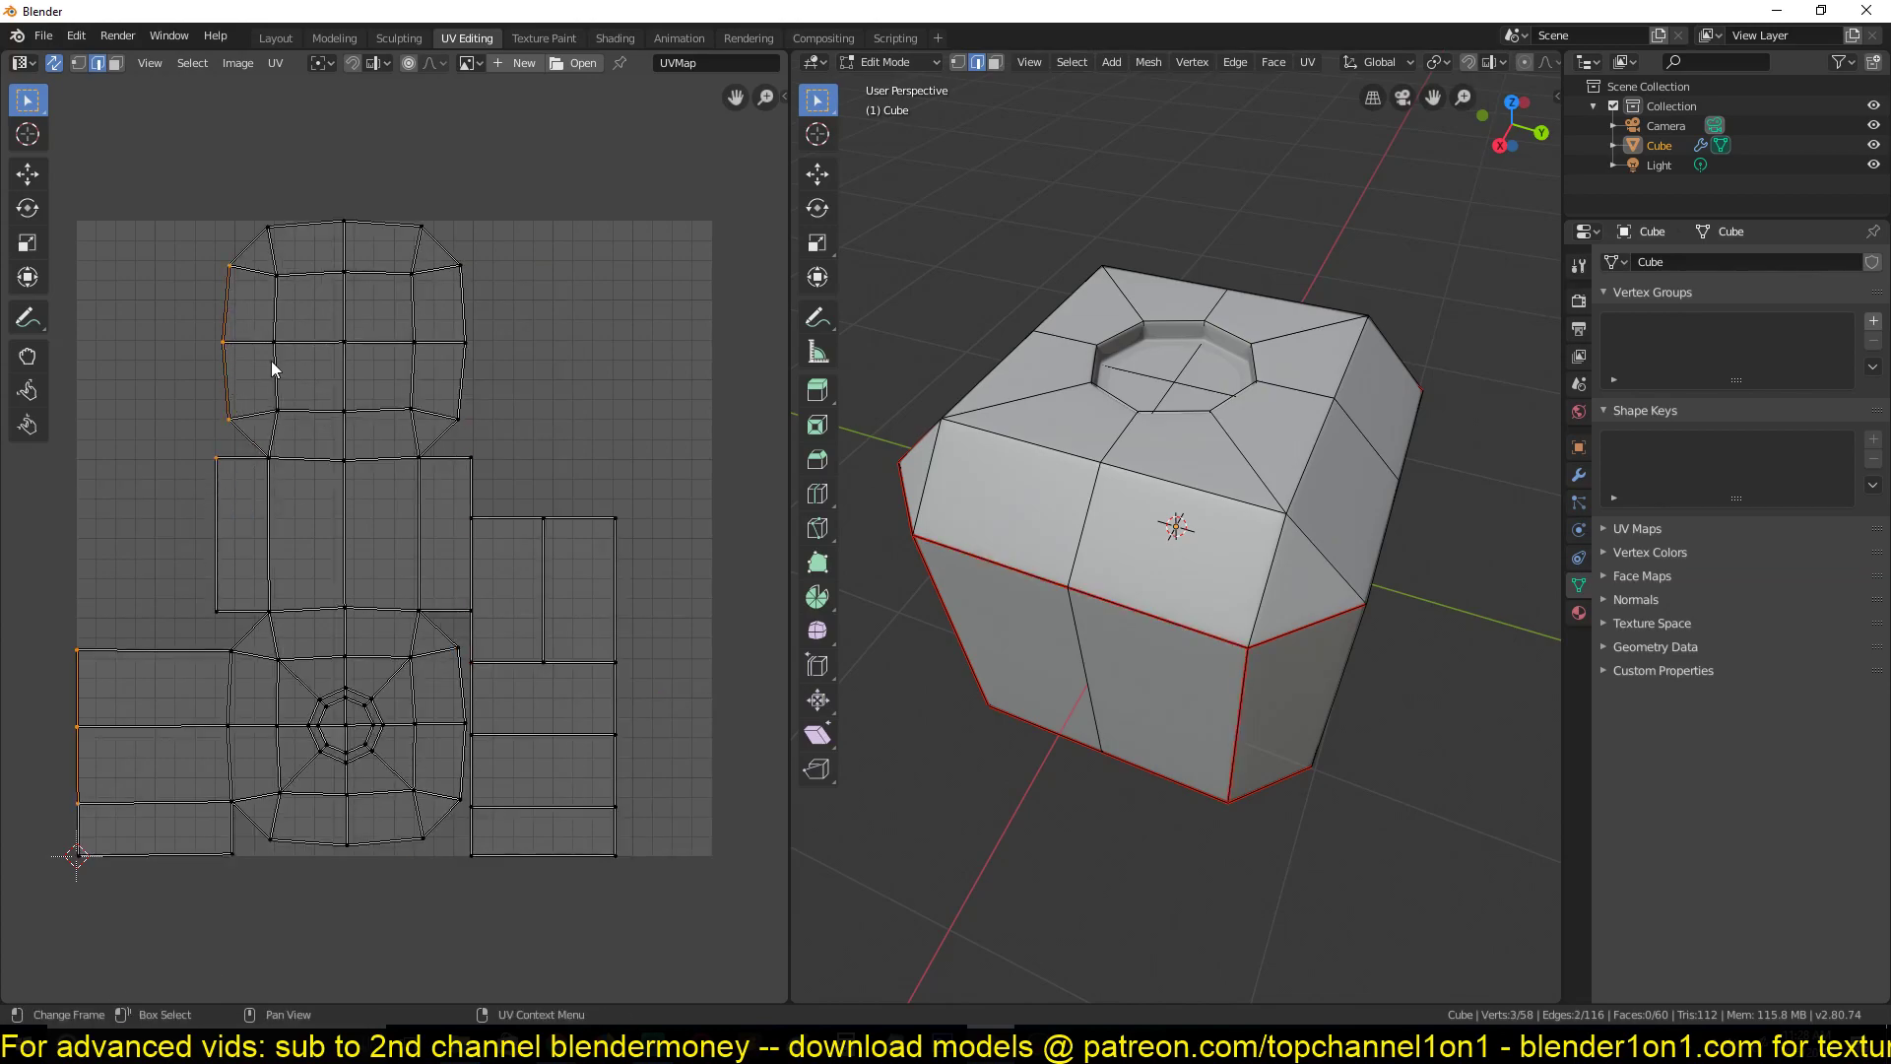
{"action": "key", "text": "ctrl+e"}
{"action": "left_click", "coordinate": [270, 361]}
{"action": "left_click", "coordinate": [463, 768], "text": "shift"}
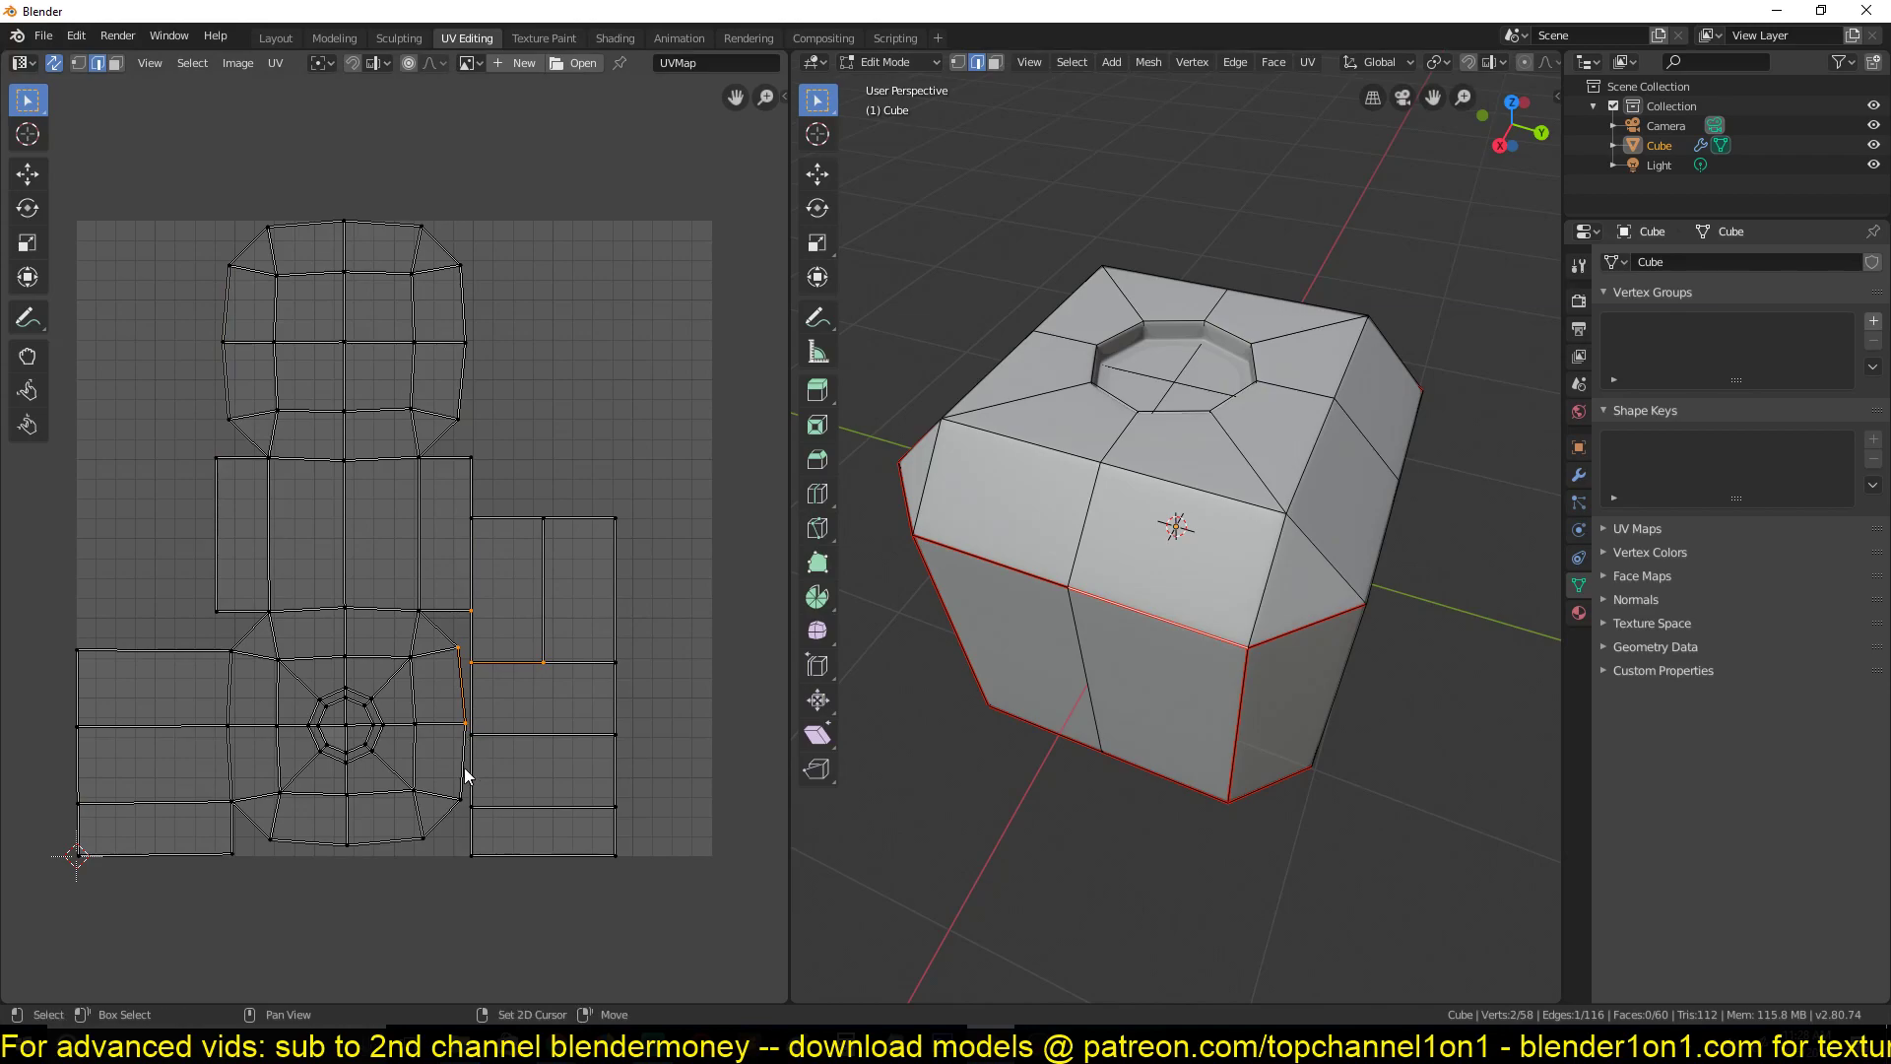
{"action": "key", "text": "ctrl+e"}
{"action": "left_click", "coordinate": [553, 695]}
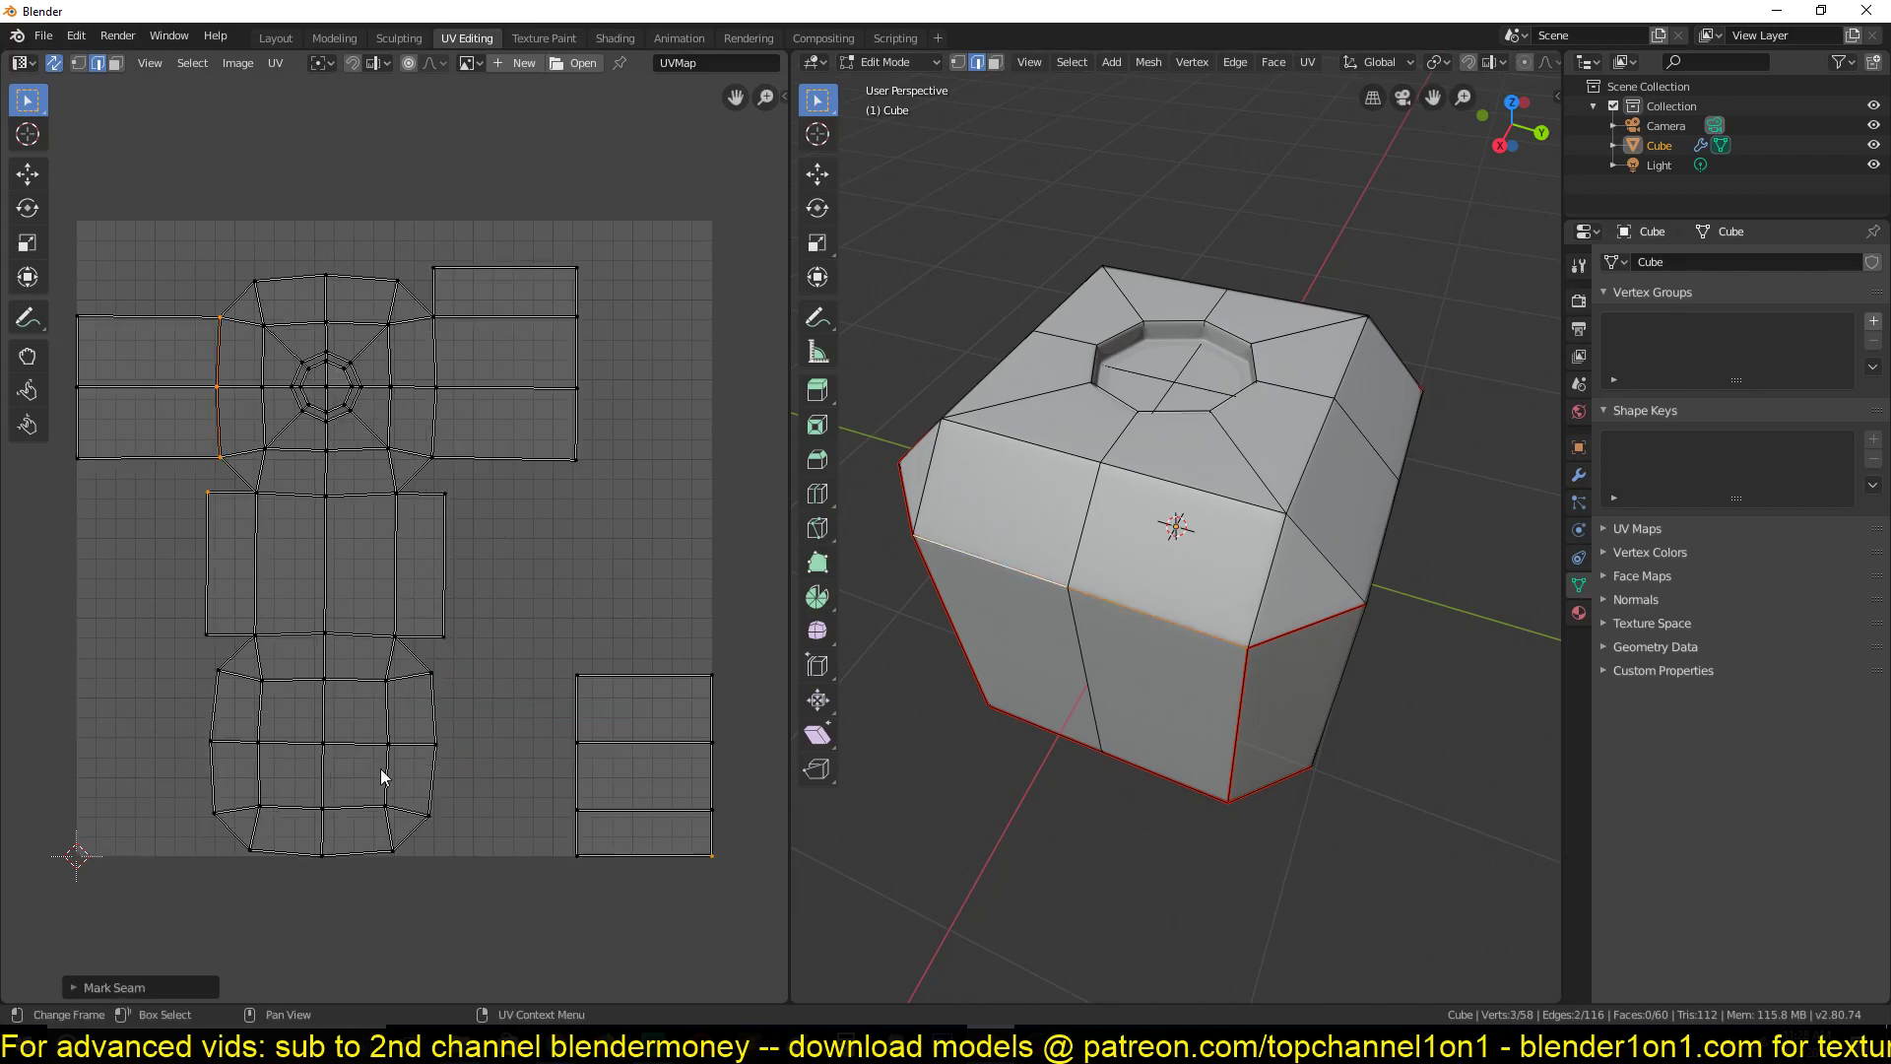
{"action": "left_click", "coordinate": [441, 723]}
{"action": "left_click", "coordinate": [466, 765], "text": "shift"}
{"action": "key", "text": "ctrl+e"}
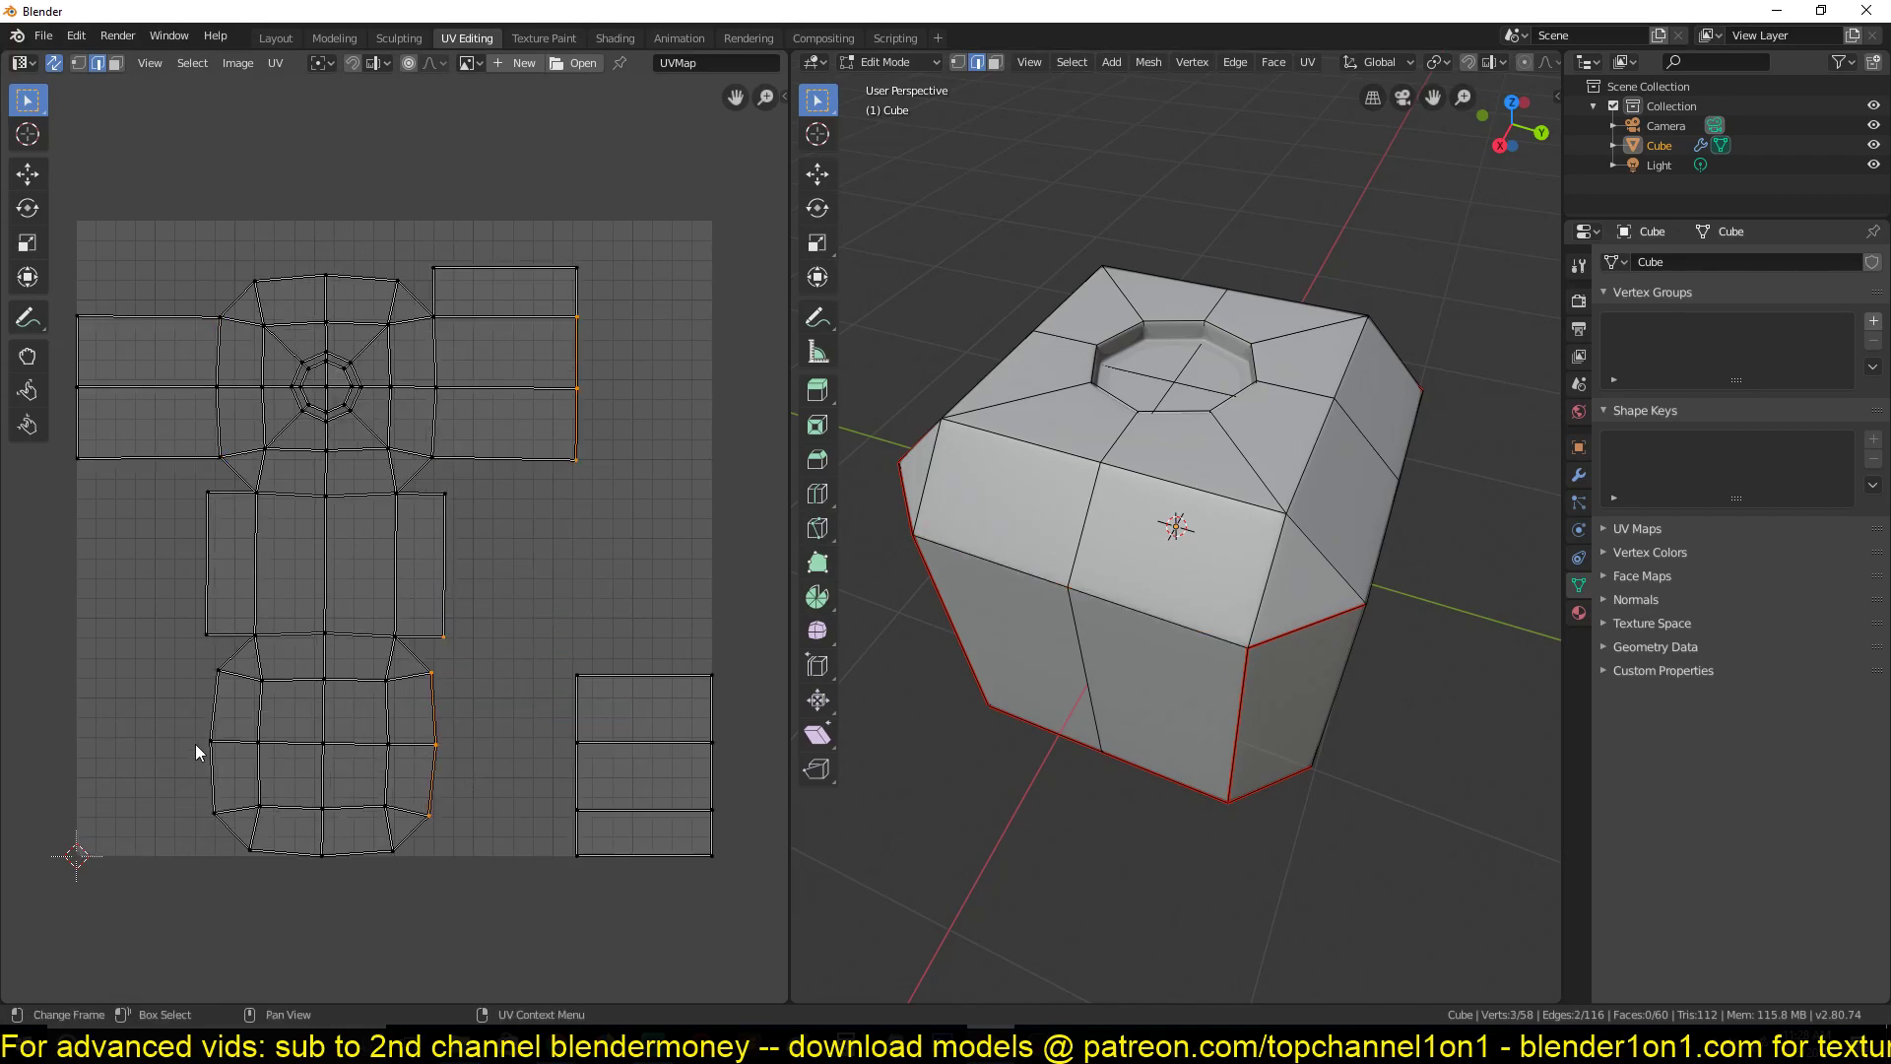
{"action": "left_click", "coordinate": [216, 703], "text": "alt"}
{"action": "left_click", "coordinate": [319, 852], "text": "alt"}
{"action": "left_click", "coordinate": [441, 766], "text": "shift"}
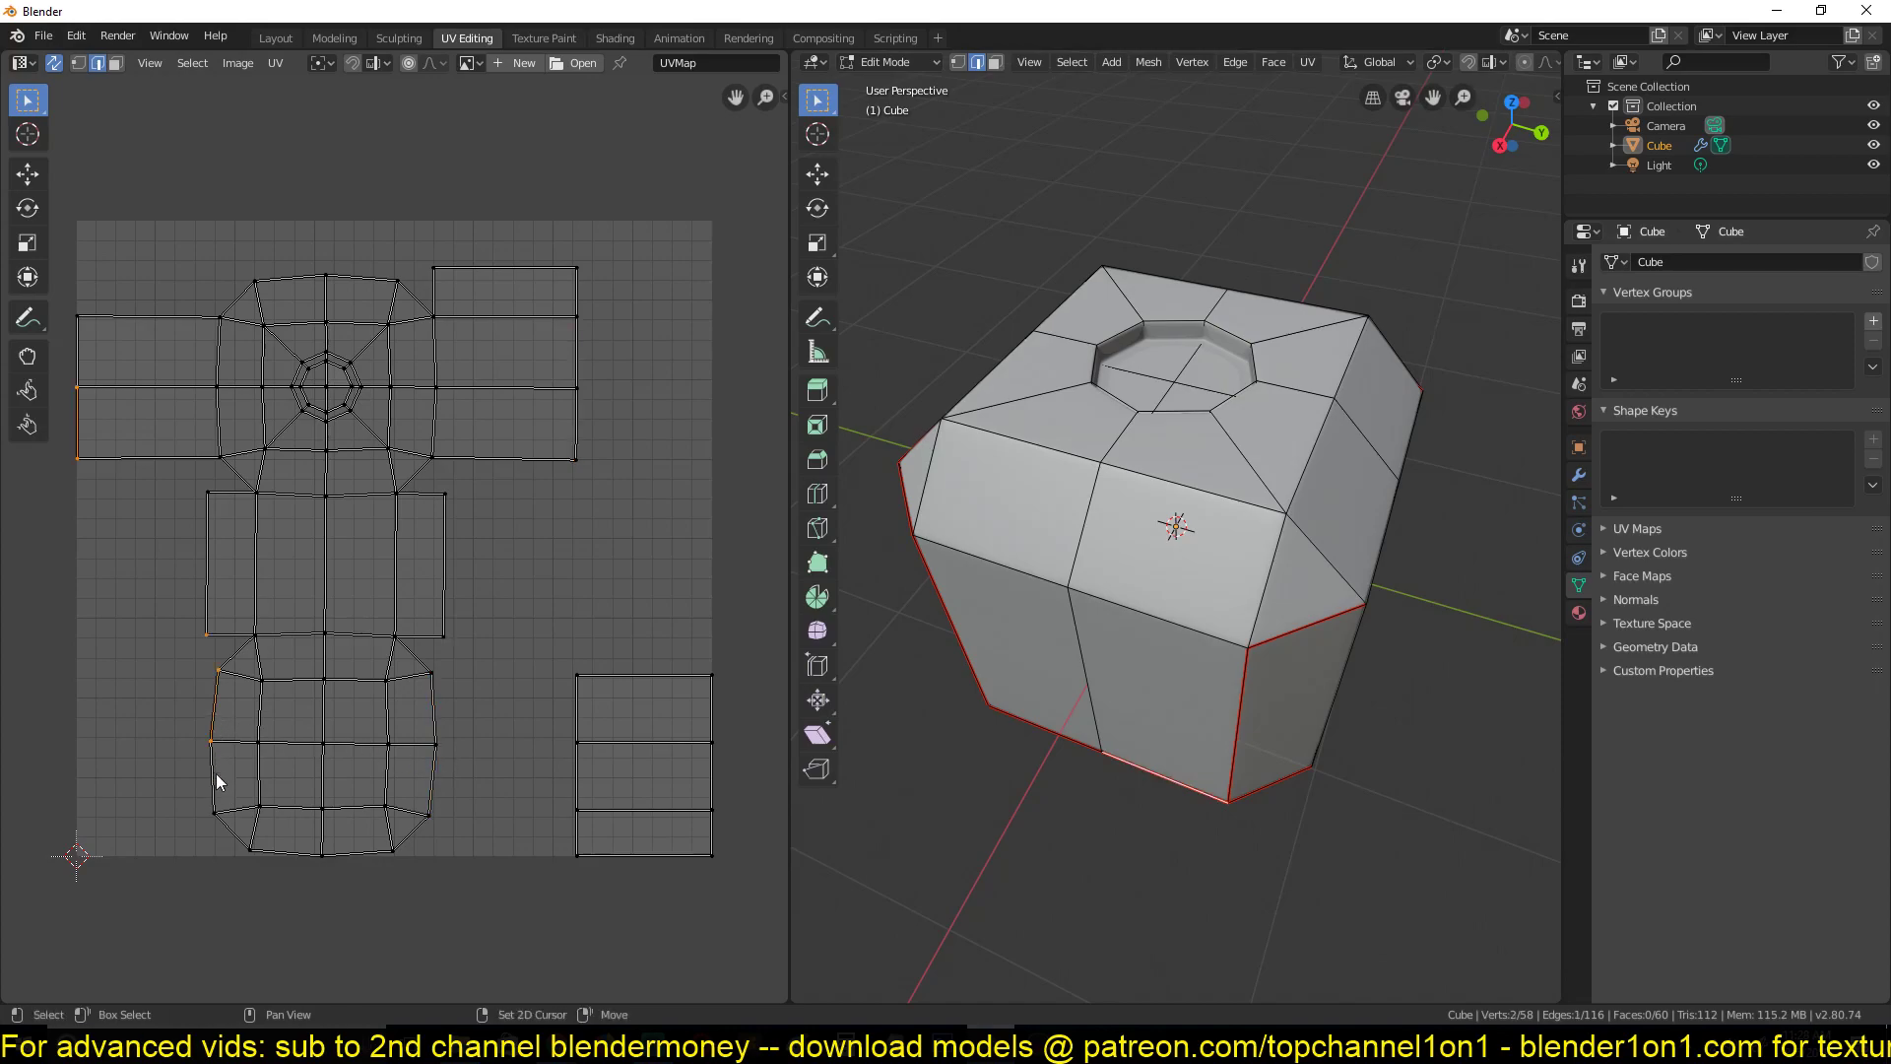
Clear the seam on the top cap's two border edges opposite the central panel to attach the last loose side panel, and unwrap the mesh
{"action": "left_click", "coordinate": [306, 280]}
{"action": "left_click", "coordinate": [354, 268], "text": "shift"}
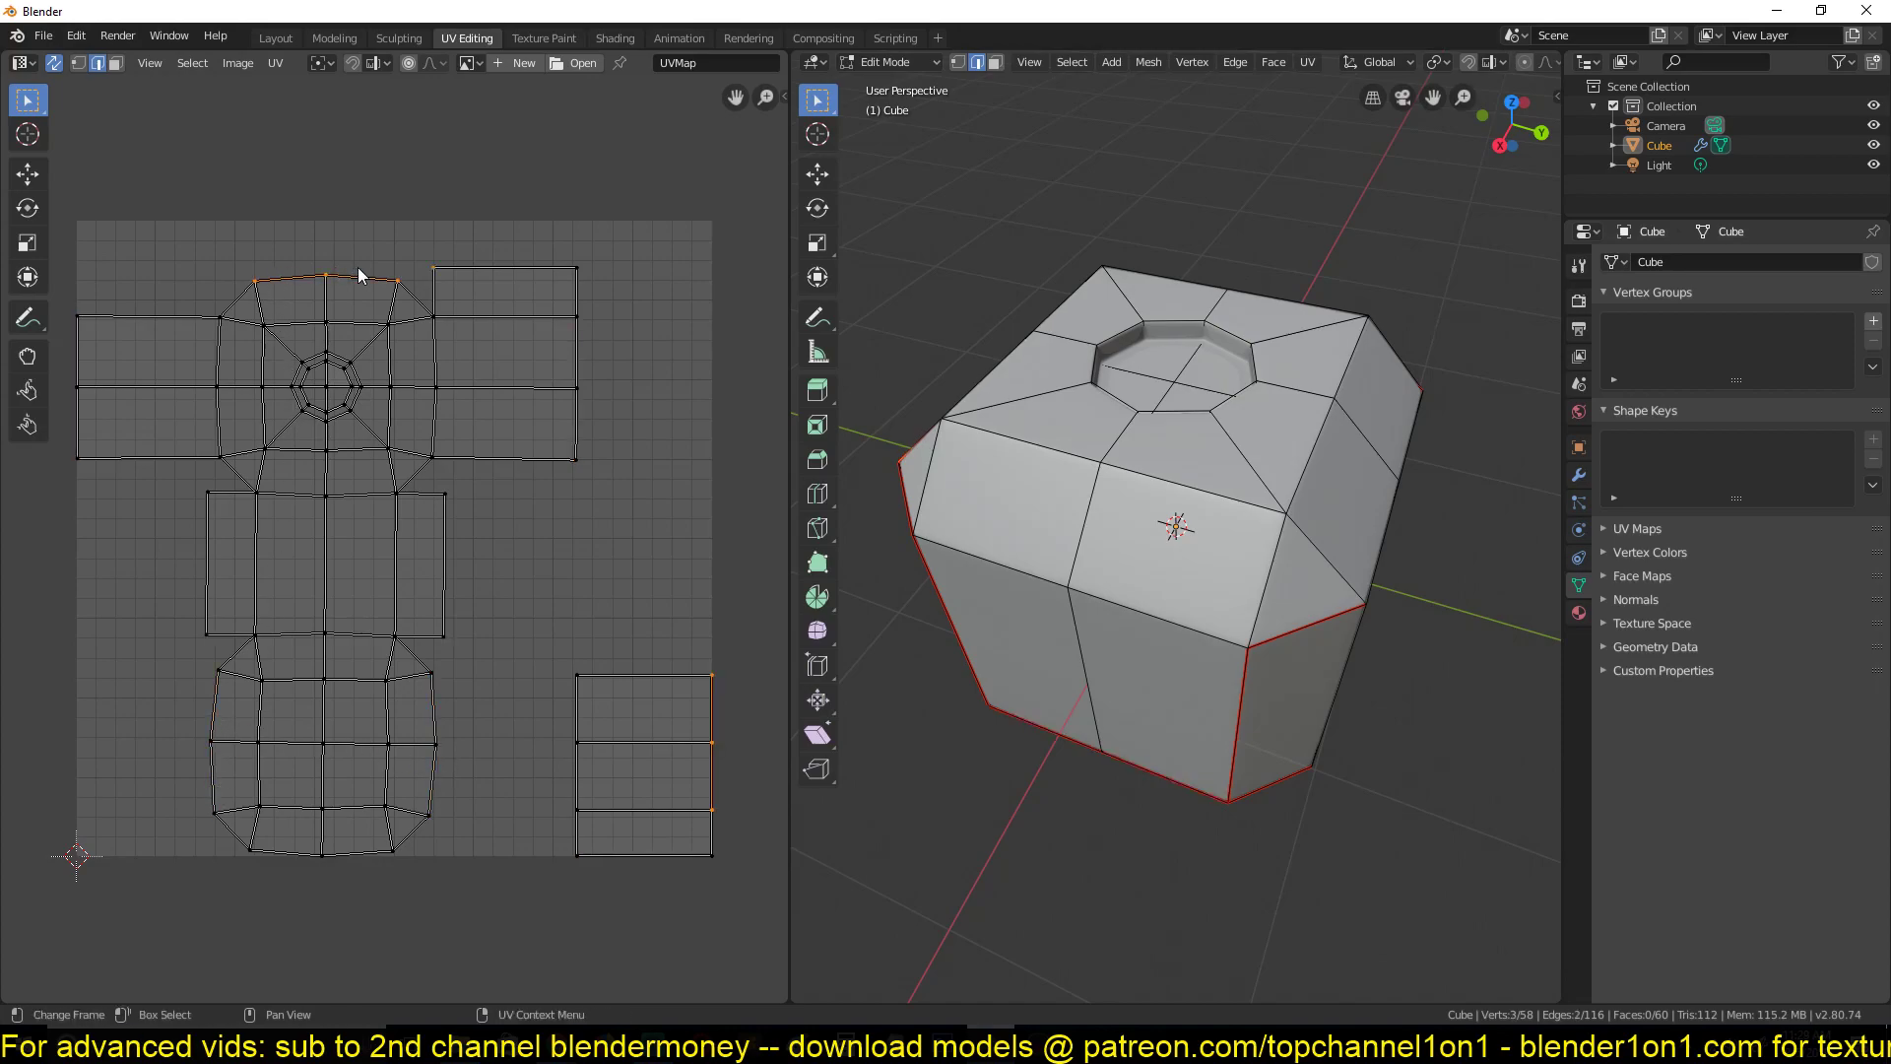
{"action": "key", "text": "ctrl+e"}
{"action": "left_click", "coordinate": [356, 269]}
{"action": "key", "text": "a"}
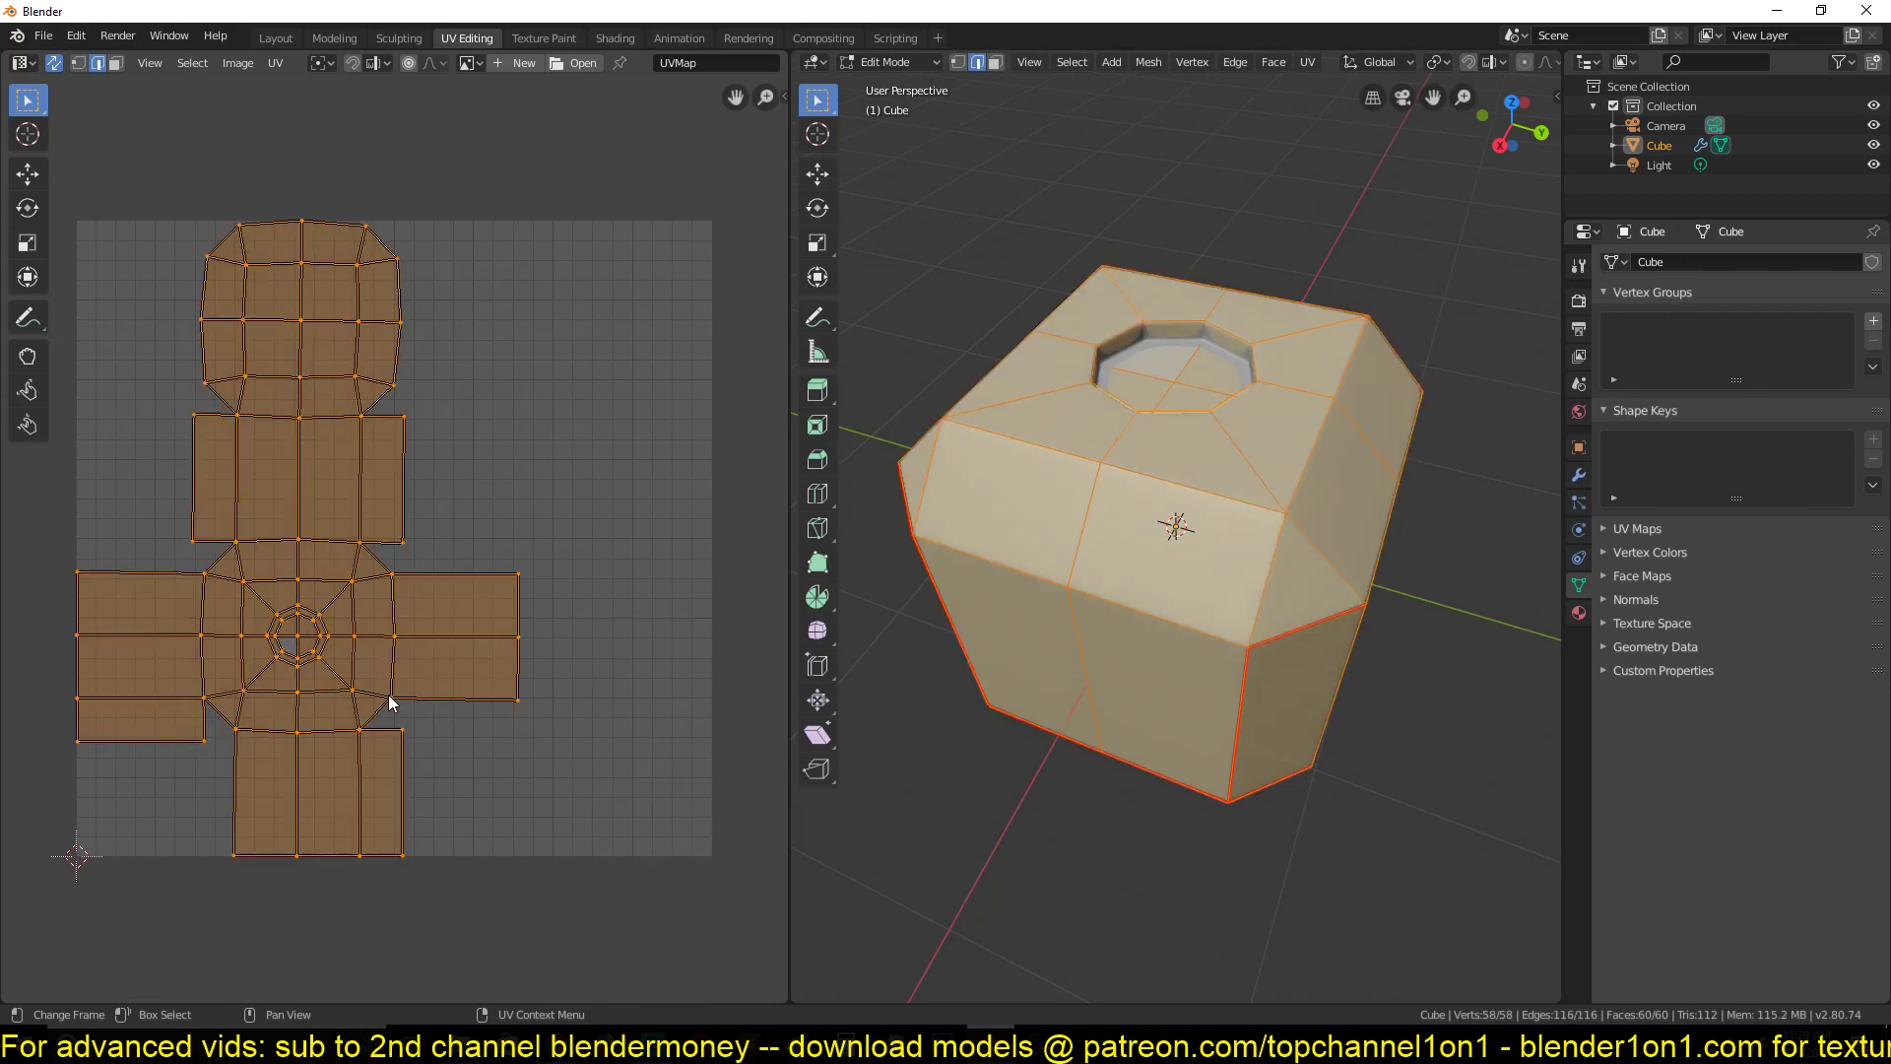
{"action": "key", "text": "alt+a"}
Compare the smoothed cube in Object Mode with its seams and UV layout in Edit Mode from several angles
{"action": "key", "text": "Tab"}
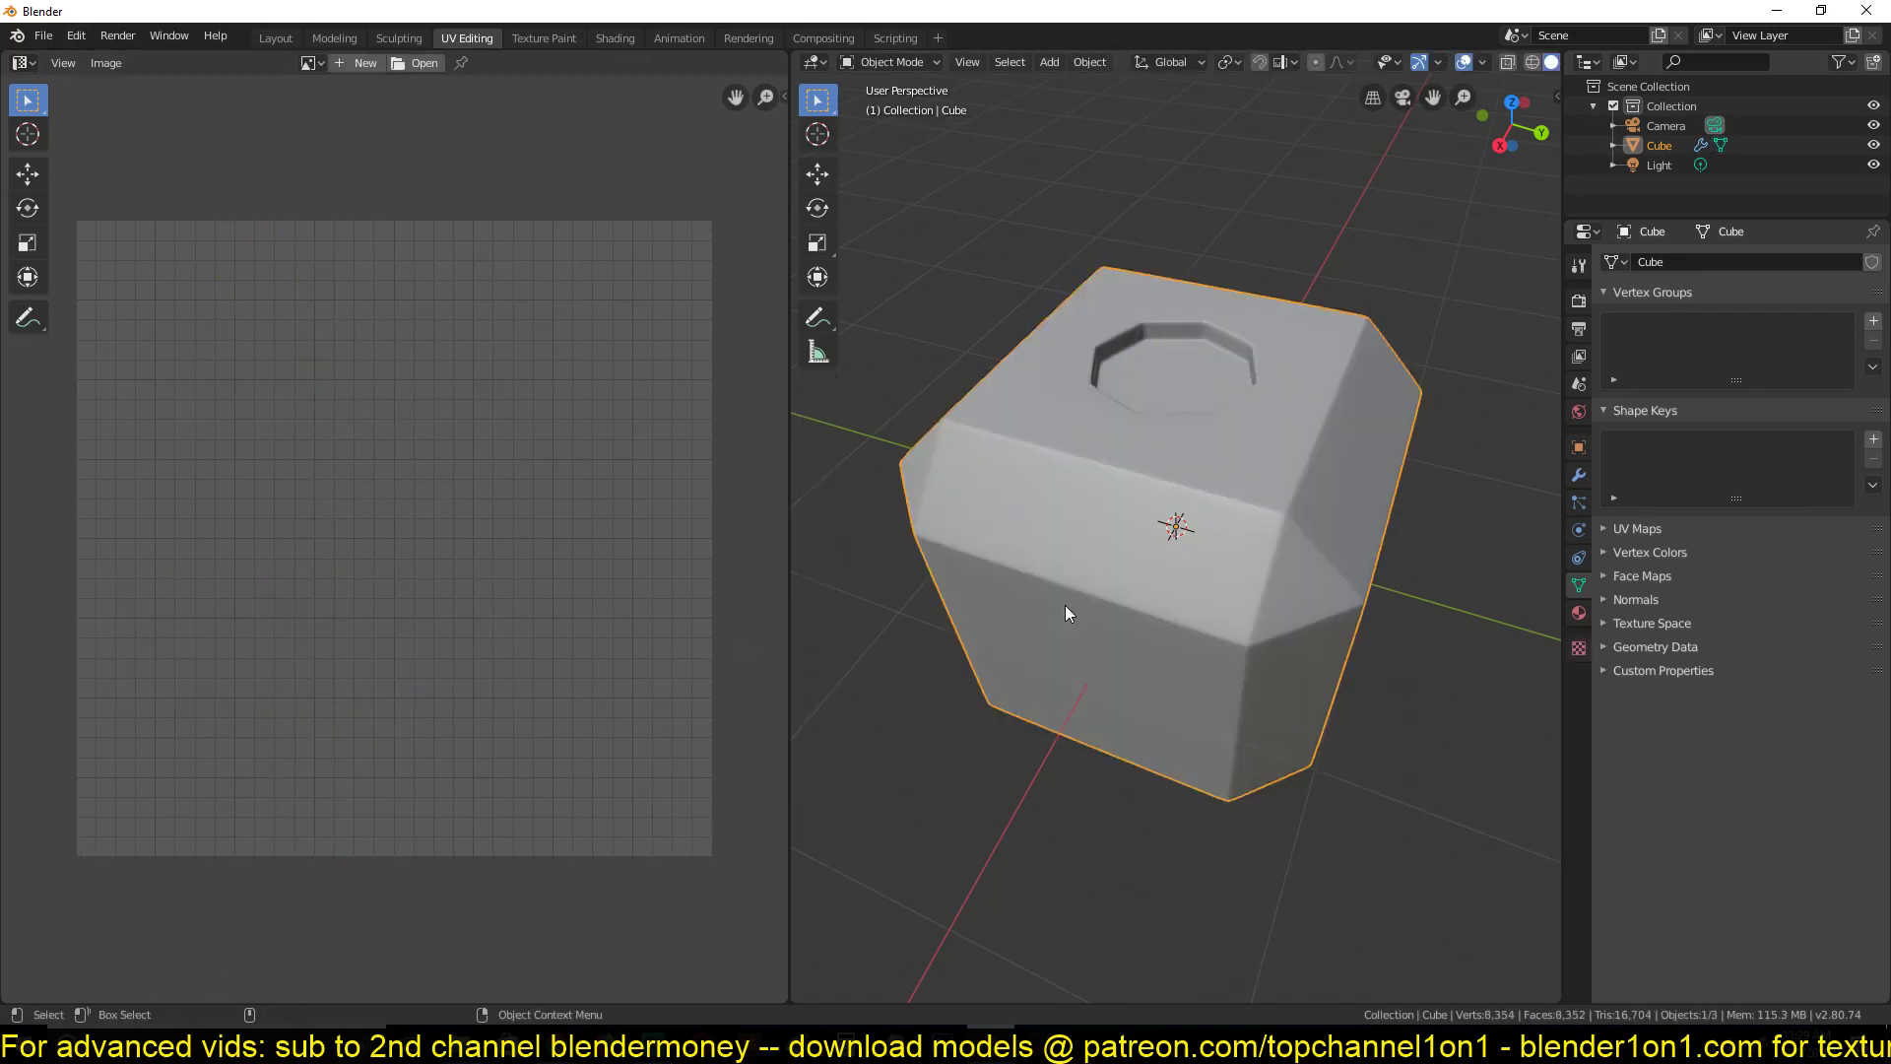
{"action": "middle_click_drag", "start_coordinate": [1066, 608], "coordinate": [1049, 542]}
{"action": "key", "text": "Tab"}
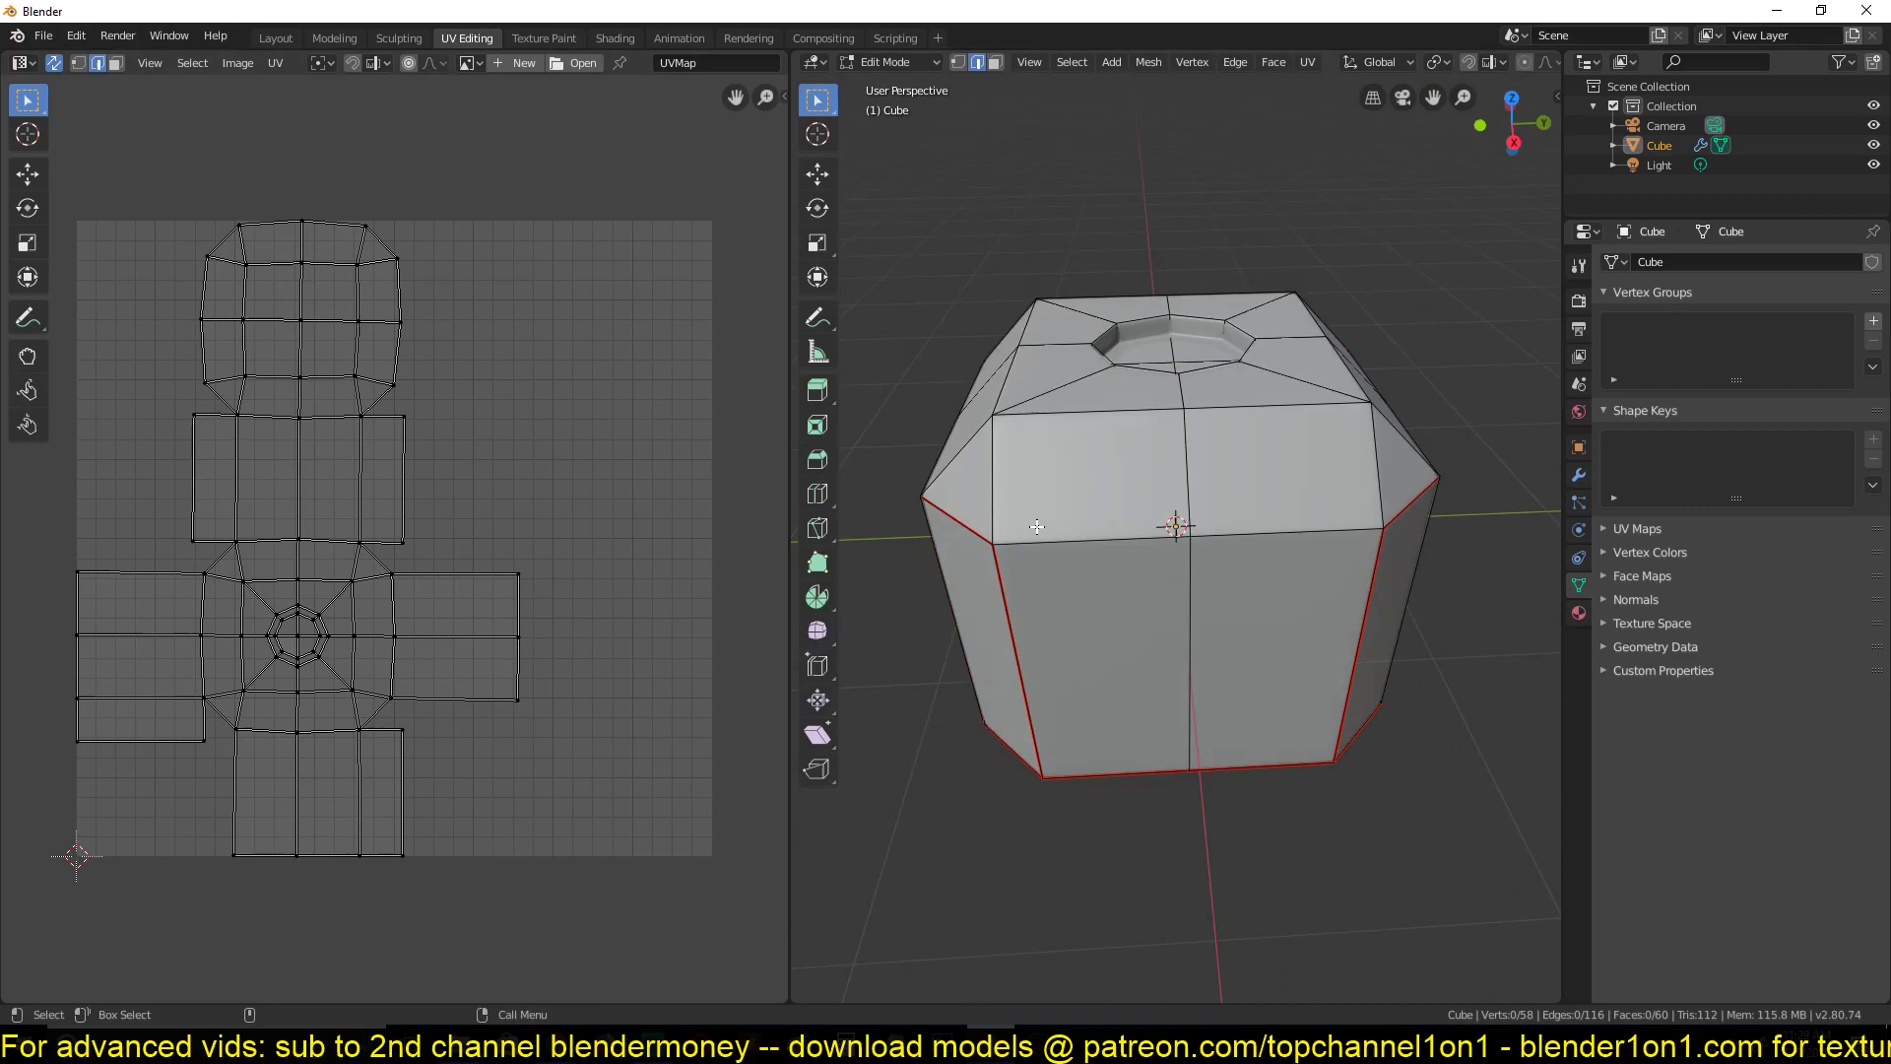
{"action": "key", "text": "Tab"}
{"action": "key", "text": "Tab"}
{"action": "key", "text": "Tab"}
{"action": "key", "text": "Tab"}
{"action": "key", "text": "Tab"}
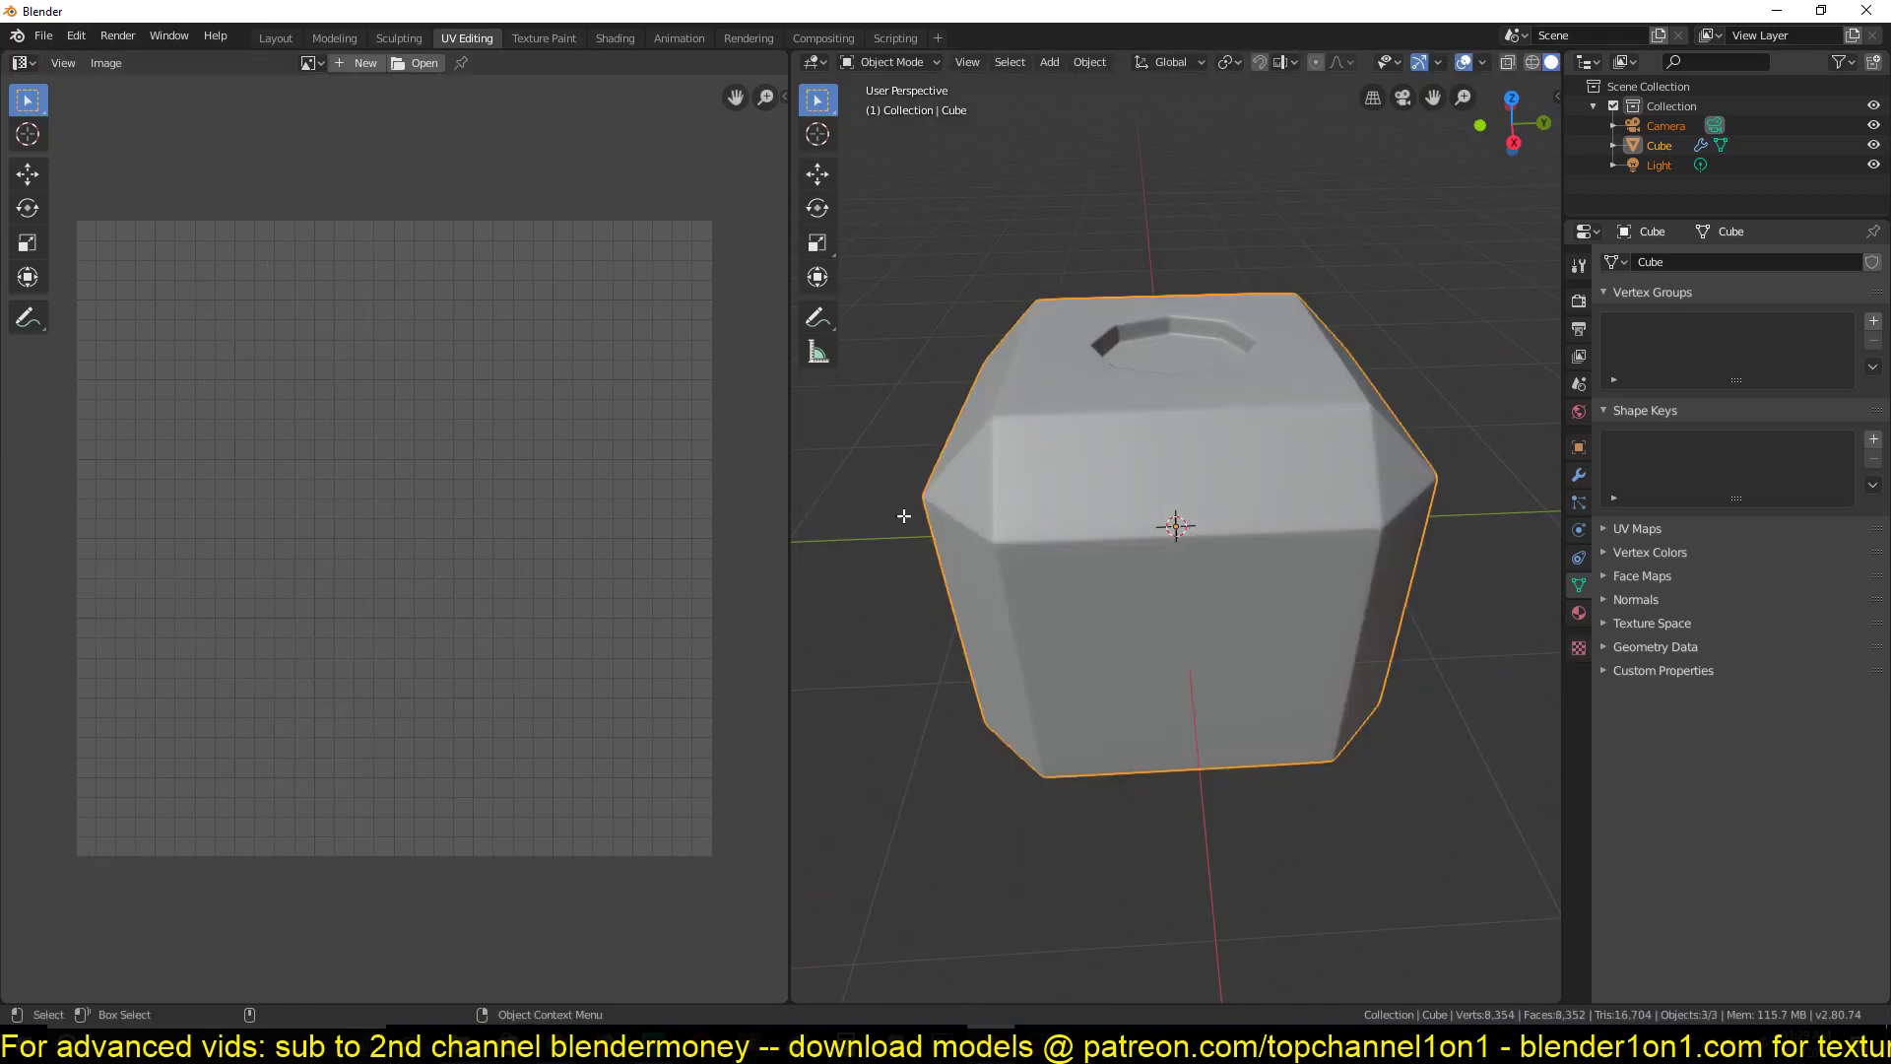
{"action": "key", "text": "Tab"}
{"action": "key", "text": "a"}
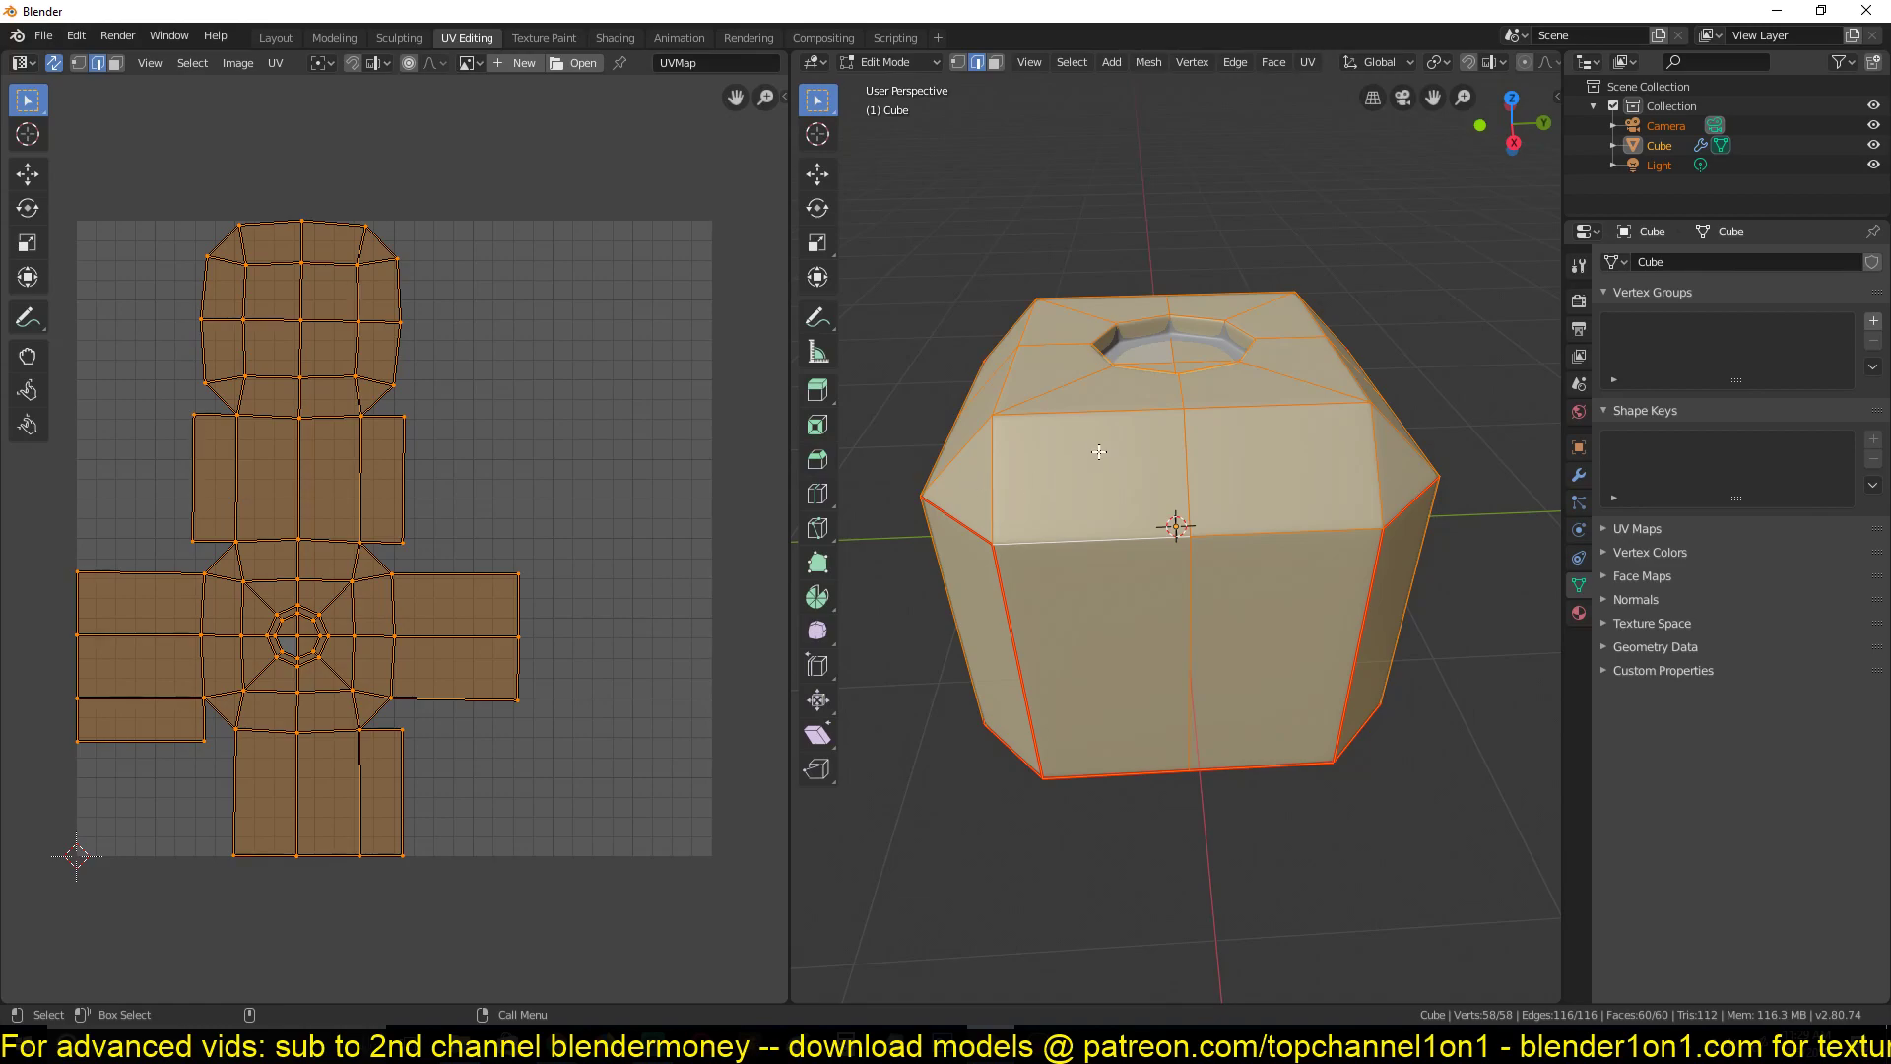
{"action": "middle_click_drag", "start_coordinate": [1148, 369], "coordinate": [1126, 426]}
{"action": "key", "text": "Tab"}
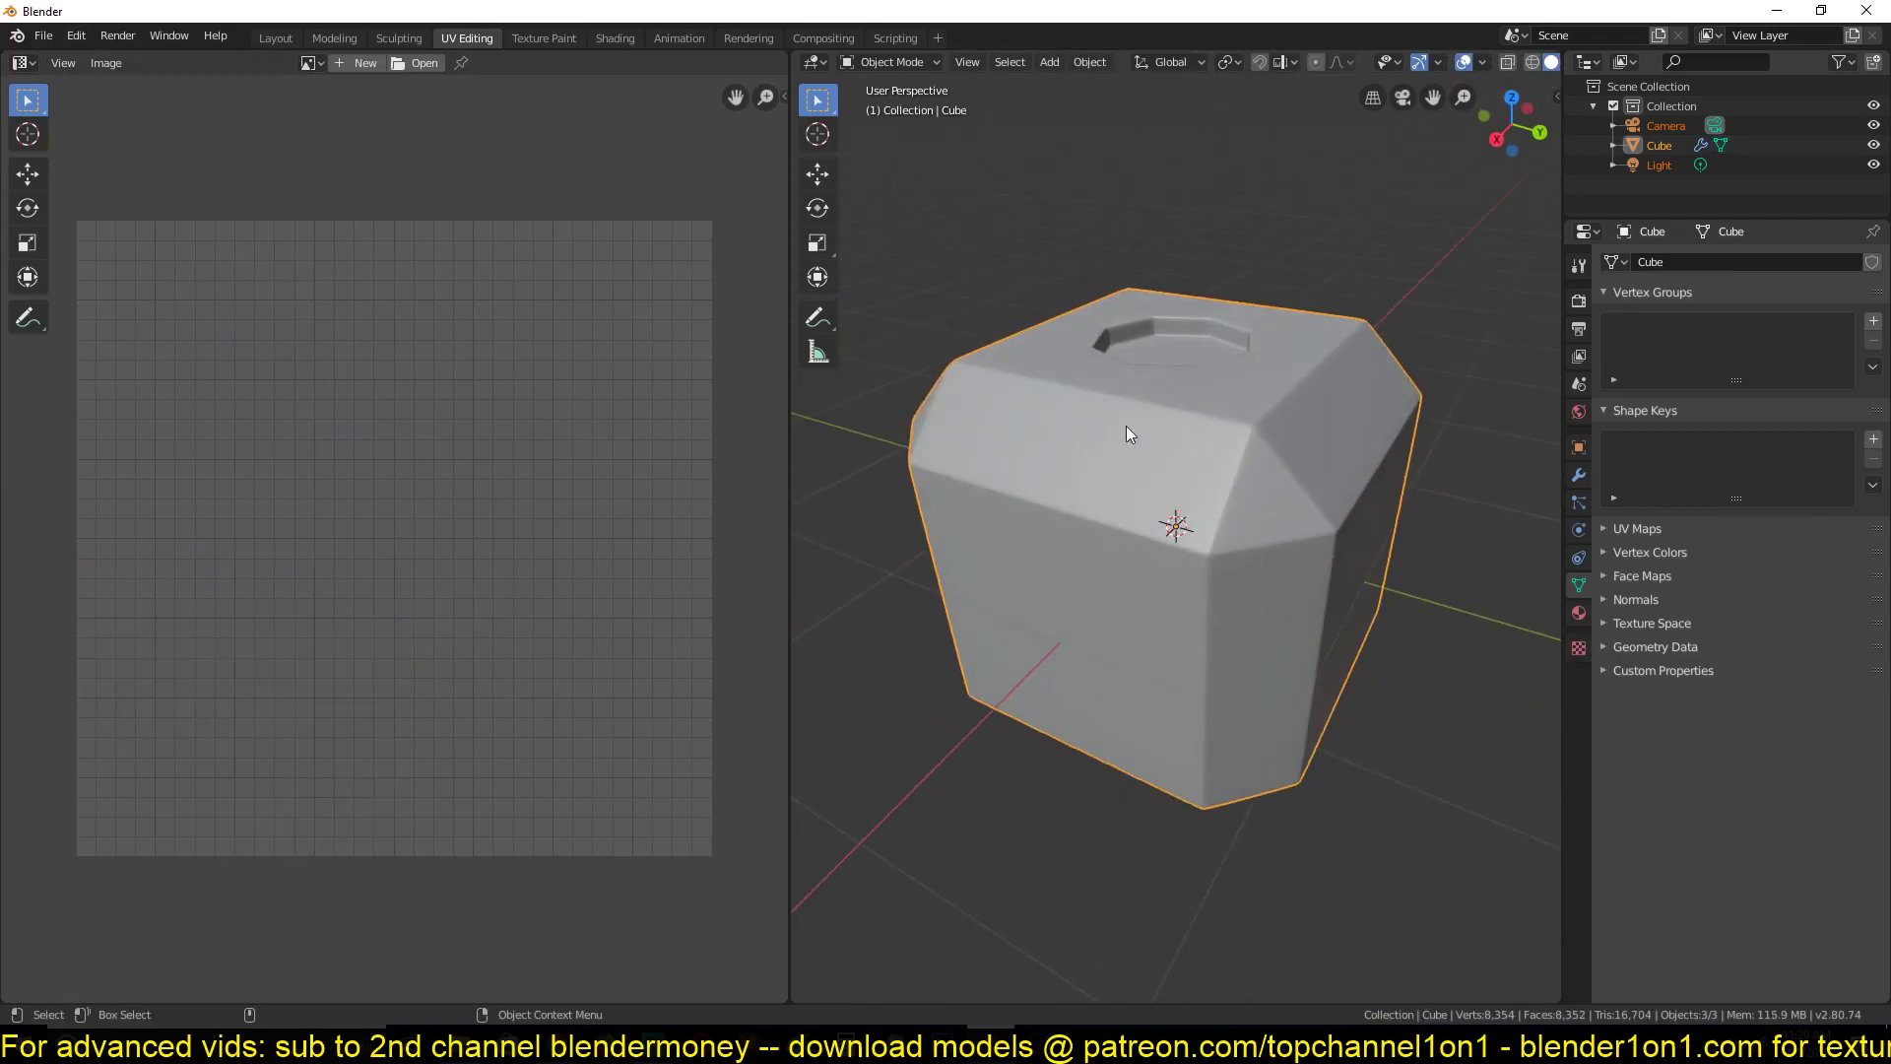
{"action": "key", "text": "Tab"}
{"action": "key", "text": "Tab"}
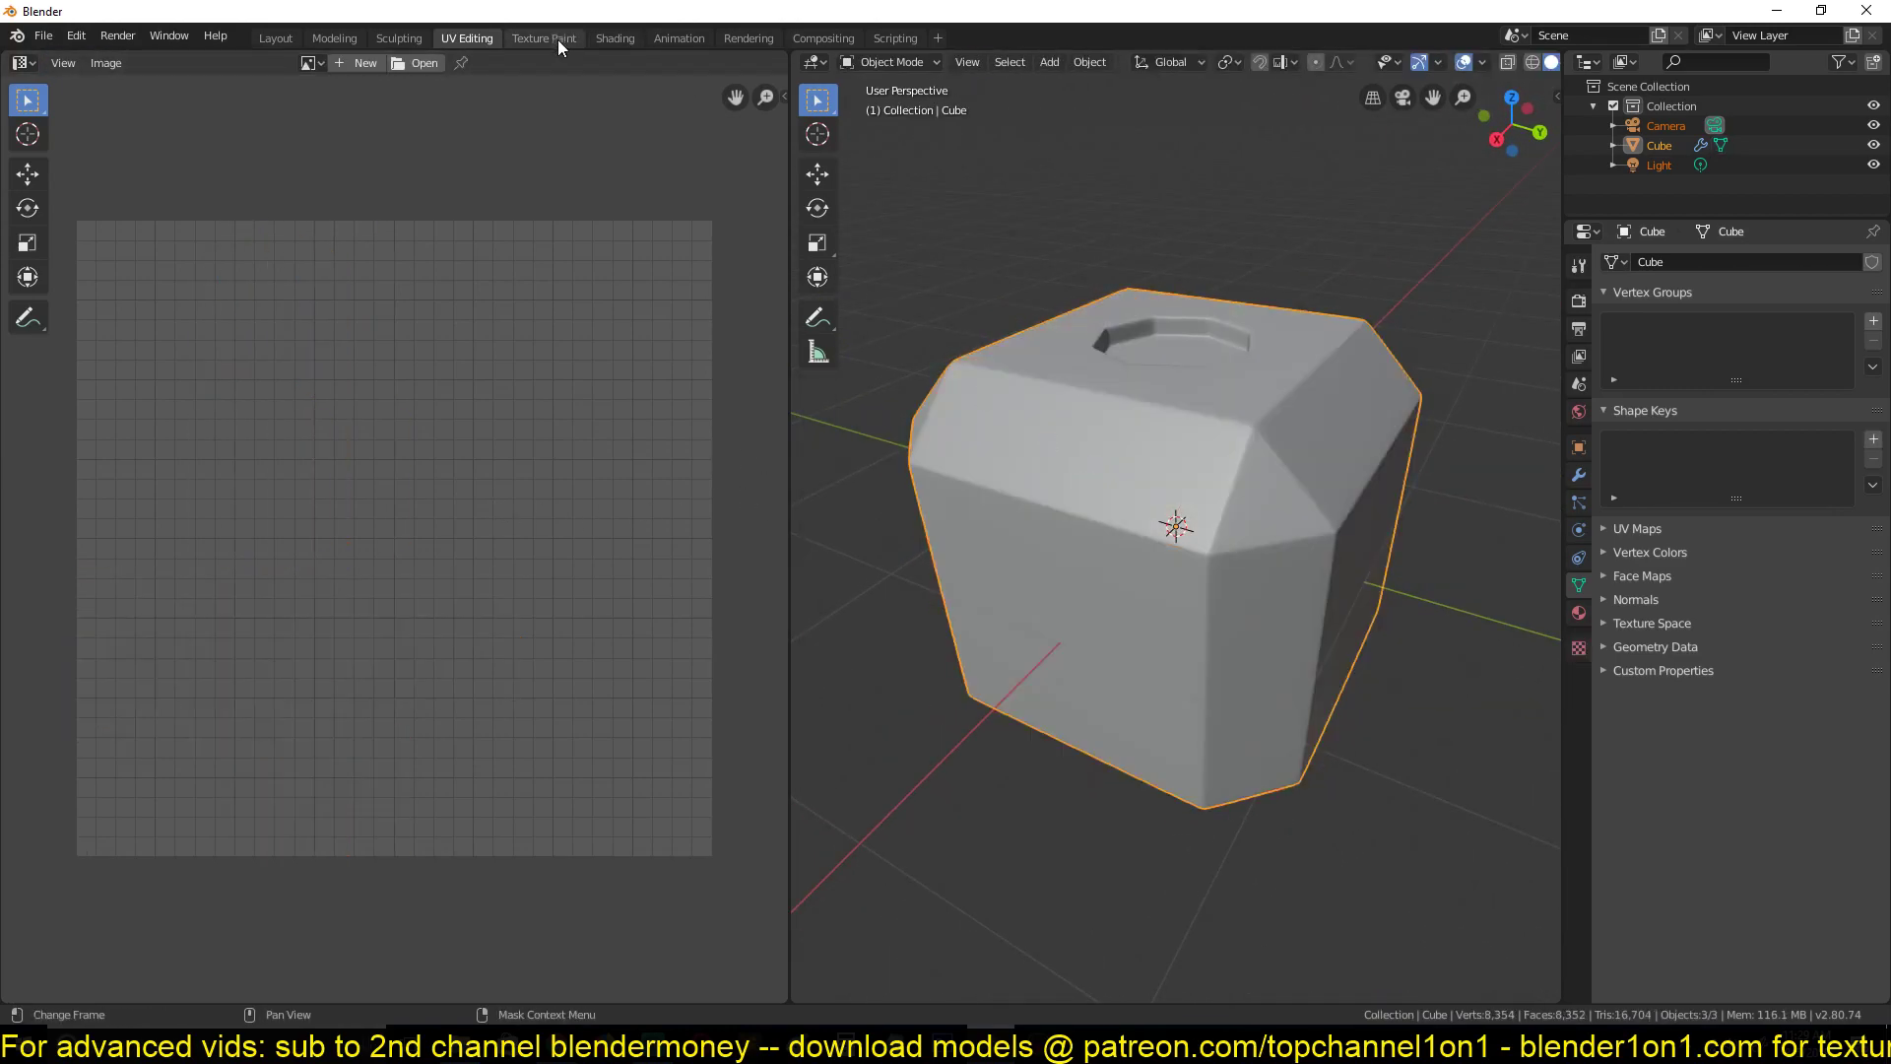
Switch to the Texture Paint workspace and inspect the cube's bevelled corners and top recess from several angles
{"action": "left_click", "coordinate": [564, 38]}
{"action": "scroll", "coordinate": [955, 435], "scroll_direction": "up", "scroll_amount": 8}
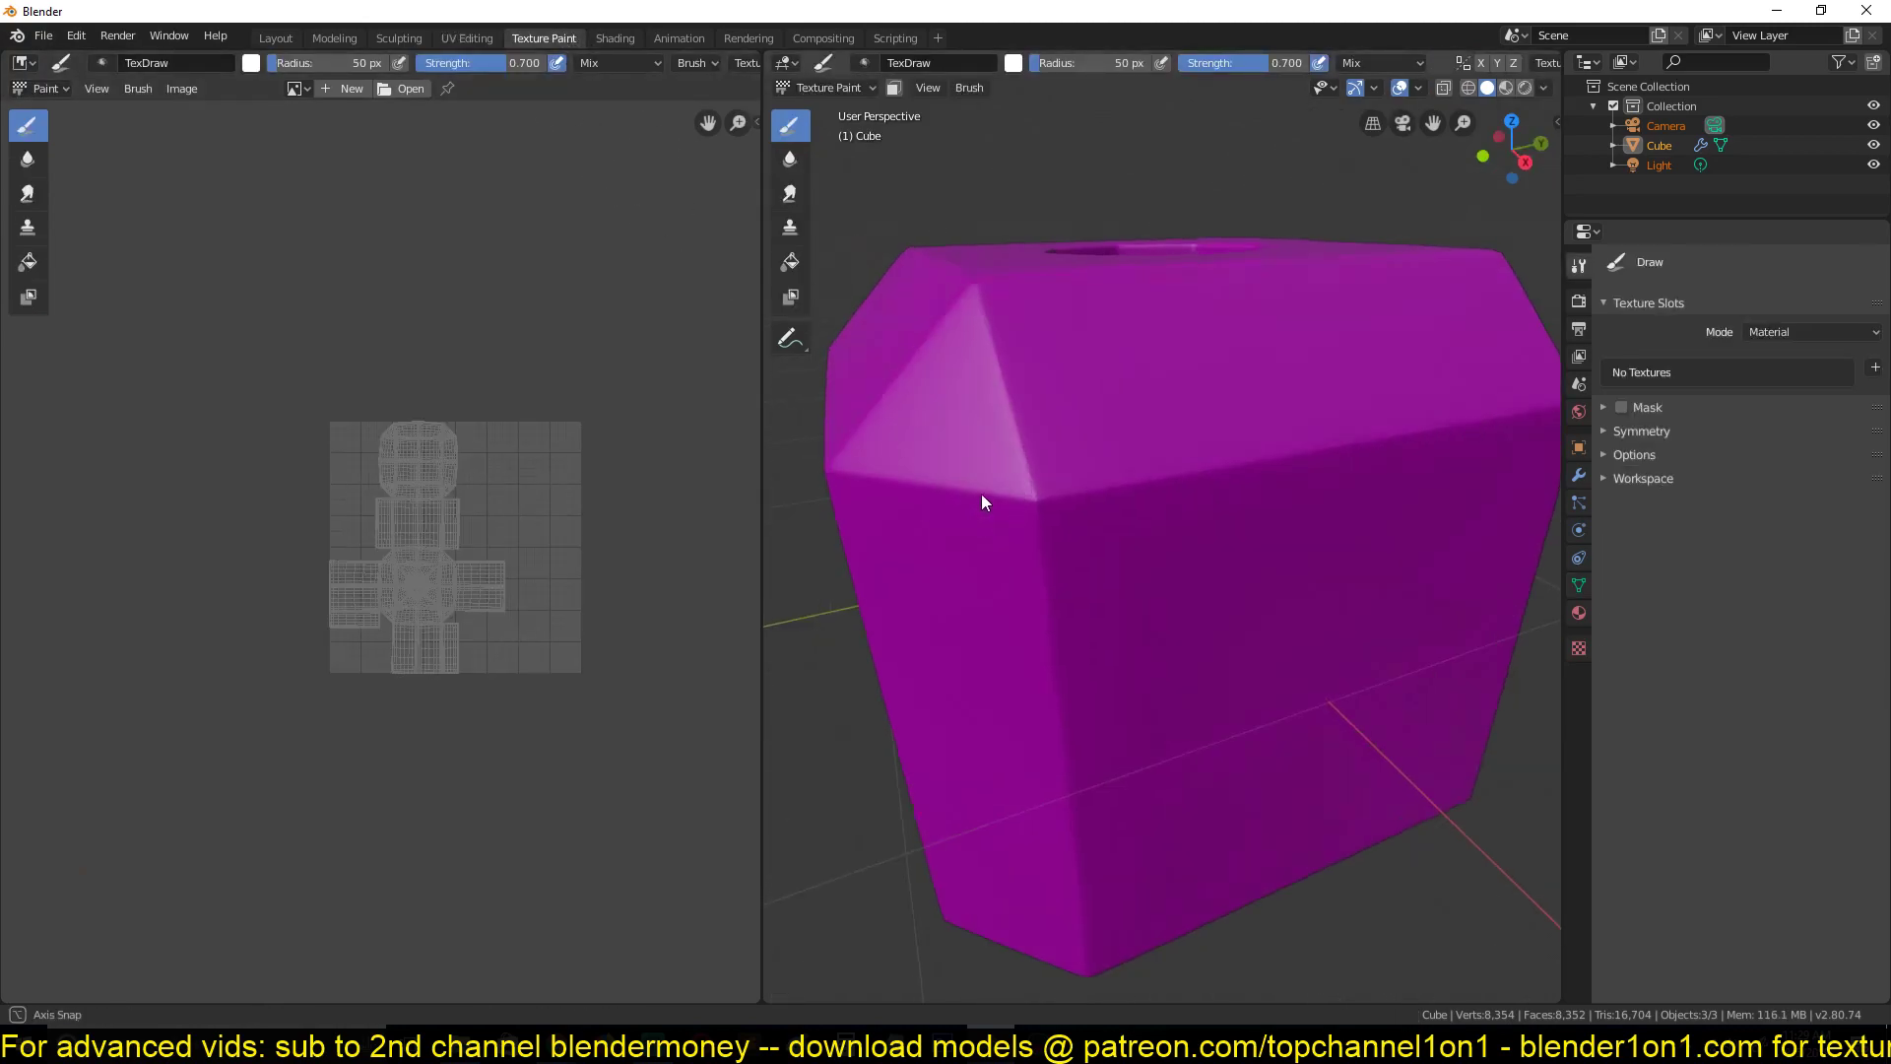
{"action": "scroll", "coordinate": [1071, 508], "scroll_direction": "down", "scroll_amount": 2}
{"action": "middle_click_drag", "start_coordinate": [1071, 508], "coordinate": [992, 495]}
{"action": "scroll", "coordinate": [1131, 429], "scroll_direction": "up", "scroll_amount": 2}
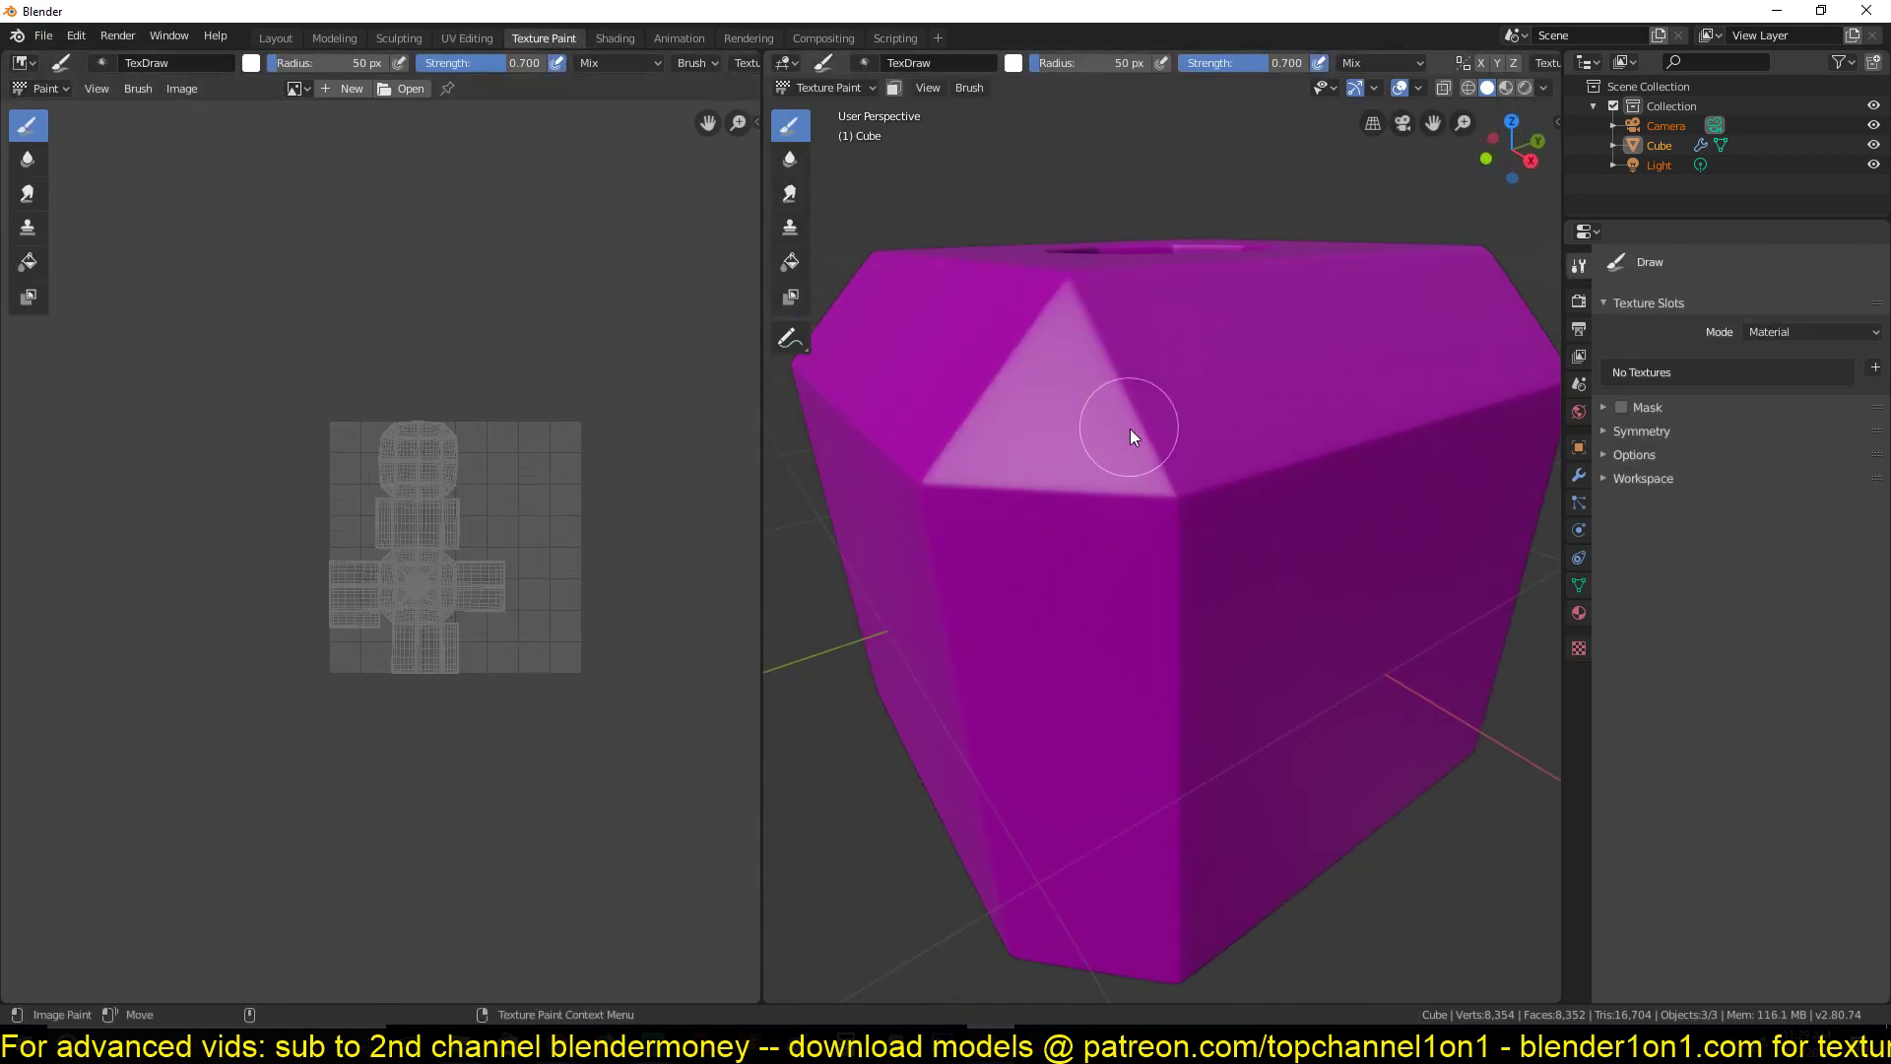
{"action": "middle_click_drag", "start_coordinate": [1131, 429], "coordinate": [1052, 589]}
{"action": "scroll", "coordinate": [1132, 528], "scroll_direction": "down", "scroll_amount": 3}
{"action": "scroll", "coordinate": [1055, 562], "scroll_direction": "up", "scroll_amount": 2}
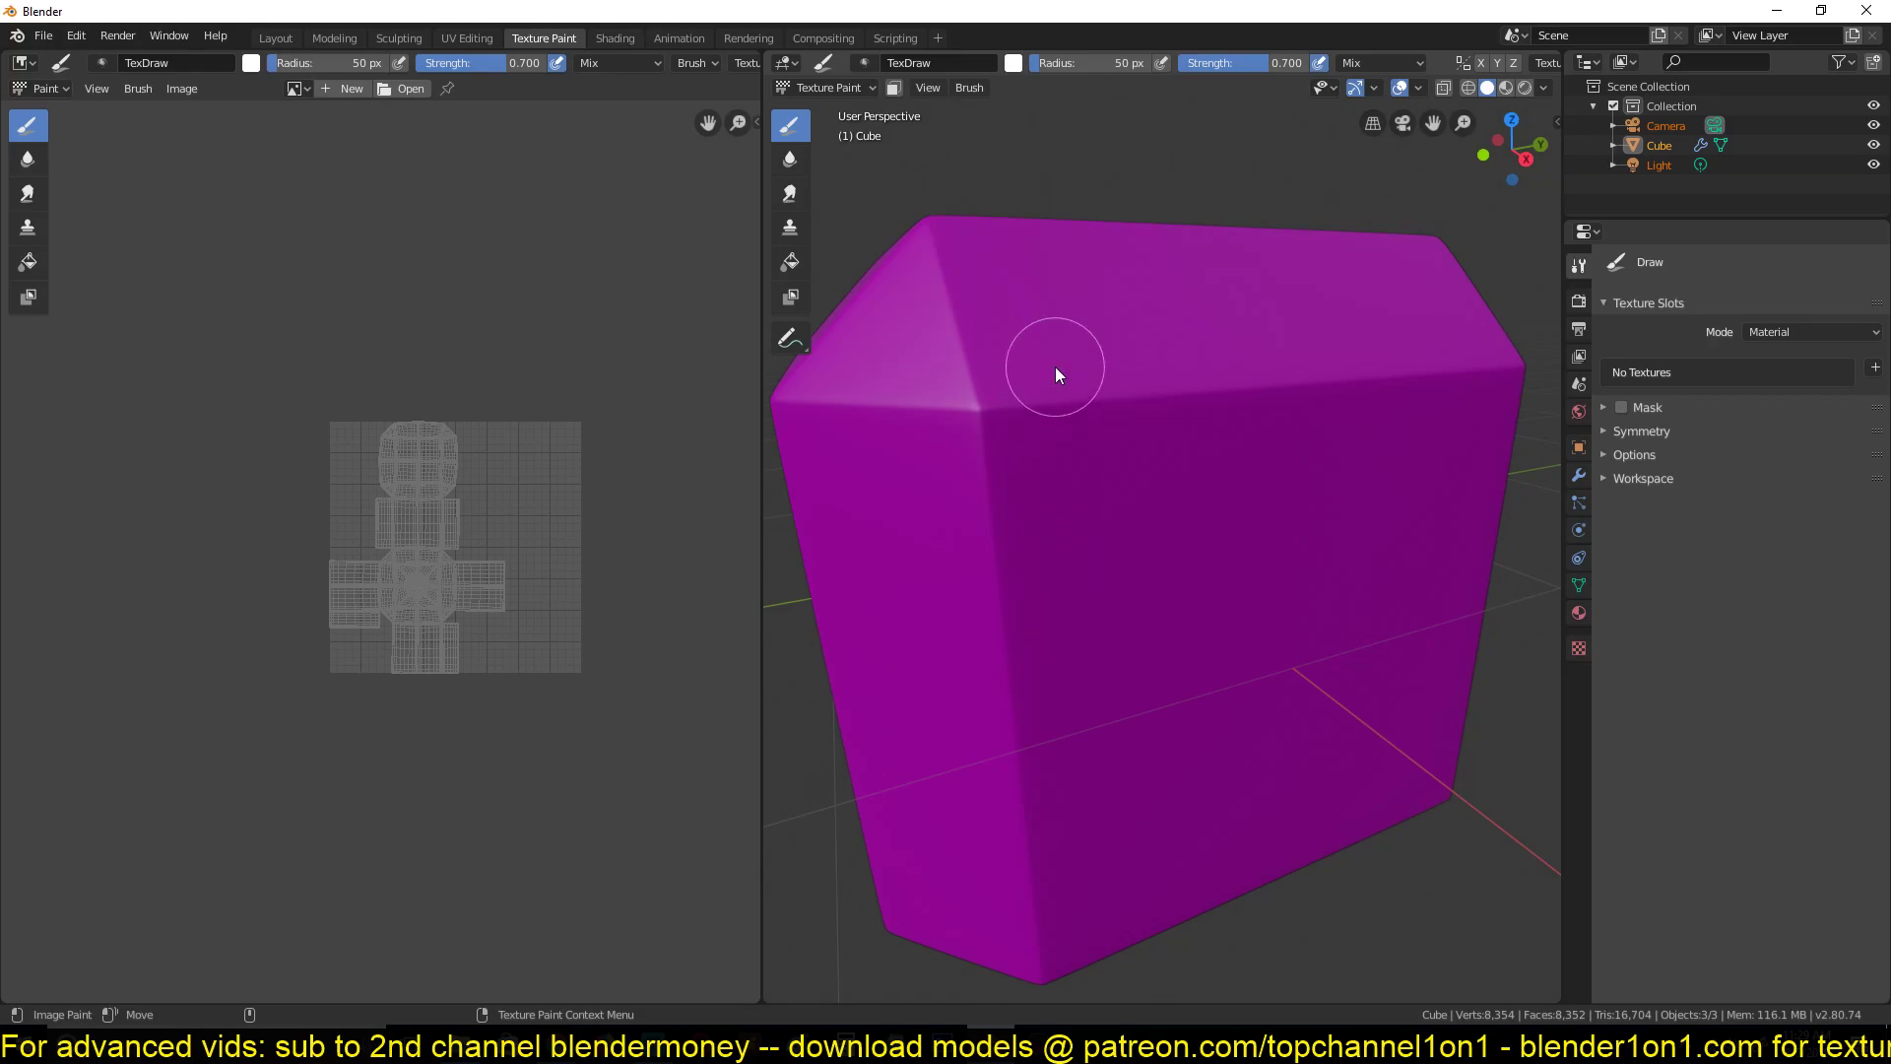
{"action": "scroll", "coordinate": [1047, 370], "scroll_direction": "down", "scroll_amount": 4}
{"action": "middle_click_drag", "start_coordinate": [1043, 374], "coordinate": [1093, 415]}
{"action": "scroll", "coordinate": [1096, 424], "scroll_direction": "up", "scroll_amount": 3}
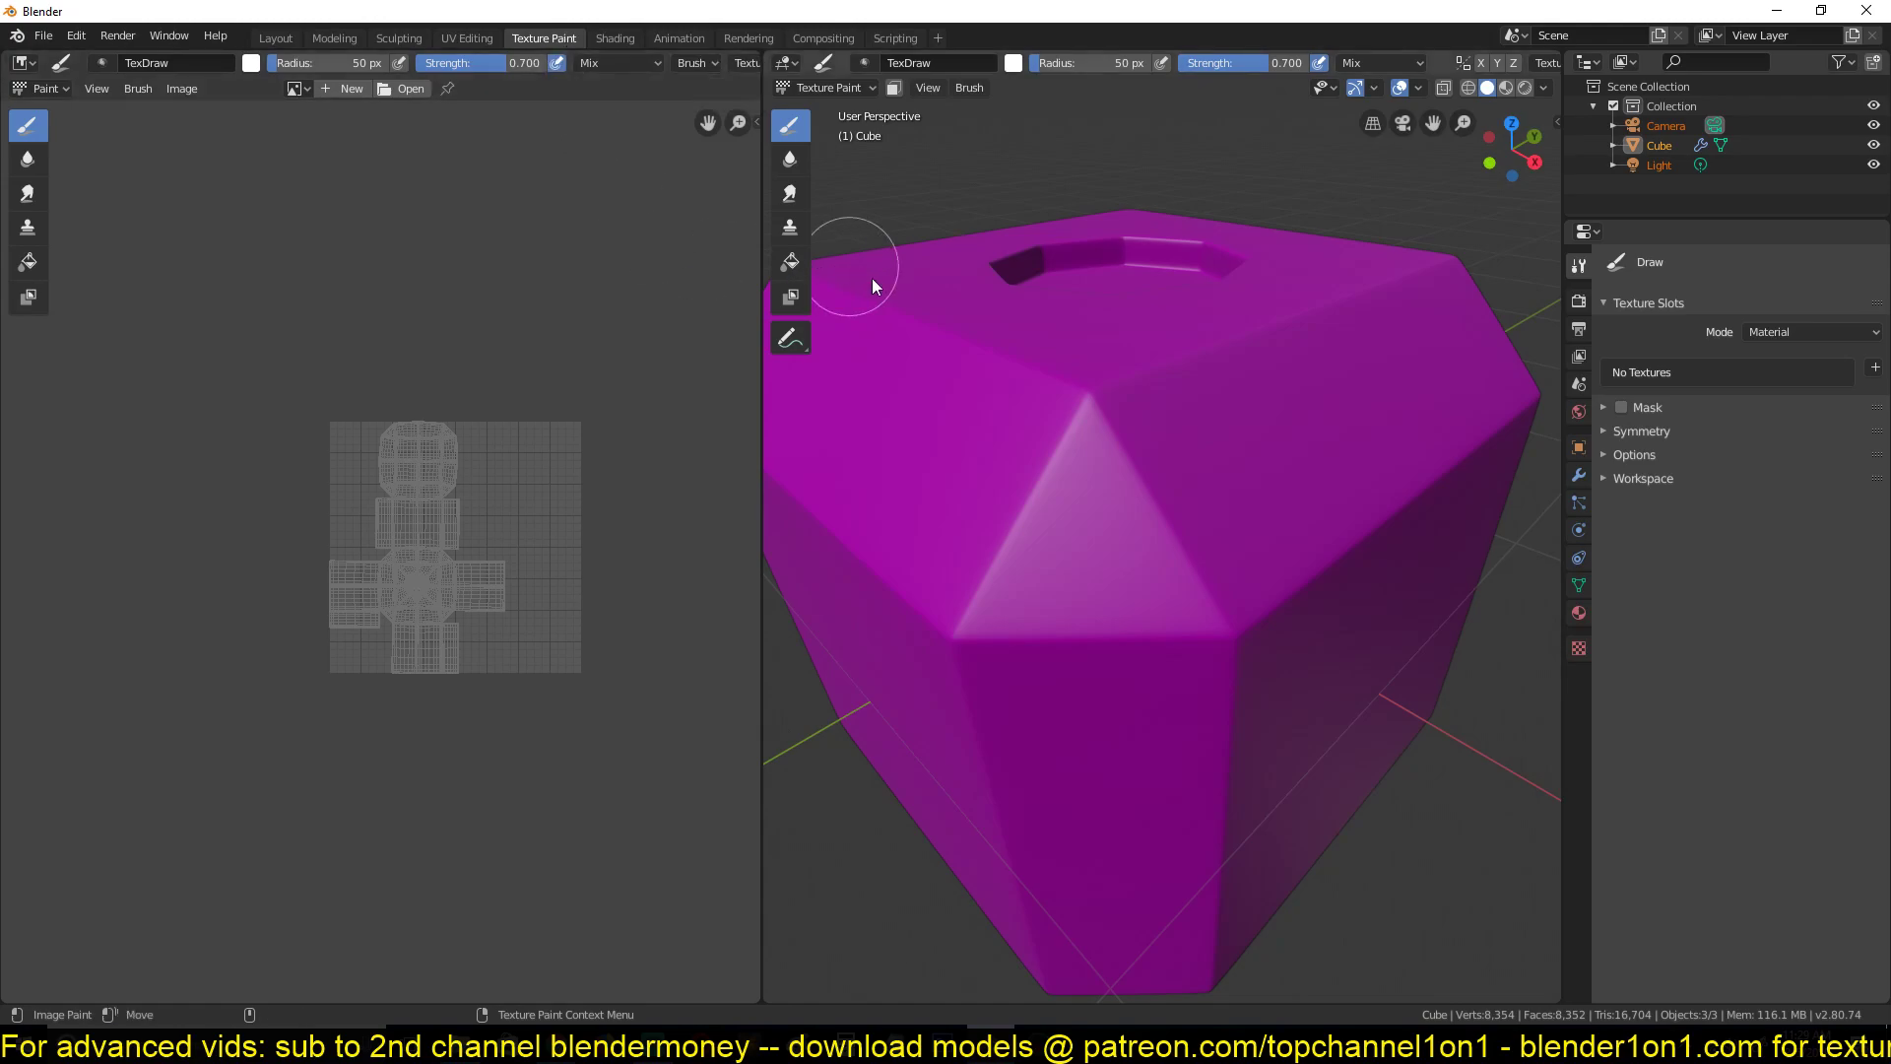
{"action": "middle_click_drag", "start_coordinate": [1042, 346], "coordinate": [989, 323]}
{"action": "scroll", "coordinate": [1207, 426], "scroll_direction": "up", "scroll_amount": 4}
{"action": "scroll", "coordinate": [1210, 425], "scroll_direction": "down", "scroll_amount": 4}
{"action": "middle_click_drag", "start_coordinate": [1213, 426], "coordinate": [1279, 451]}
{"action": "scroll", "coordinate": [1239, 449], "scroll_direction": "up", "scroll_amount": 2}
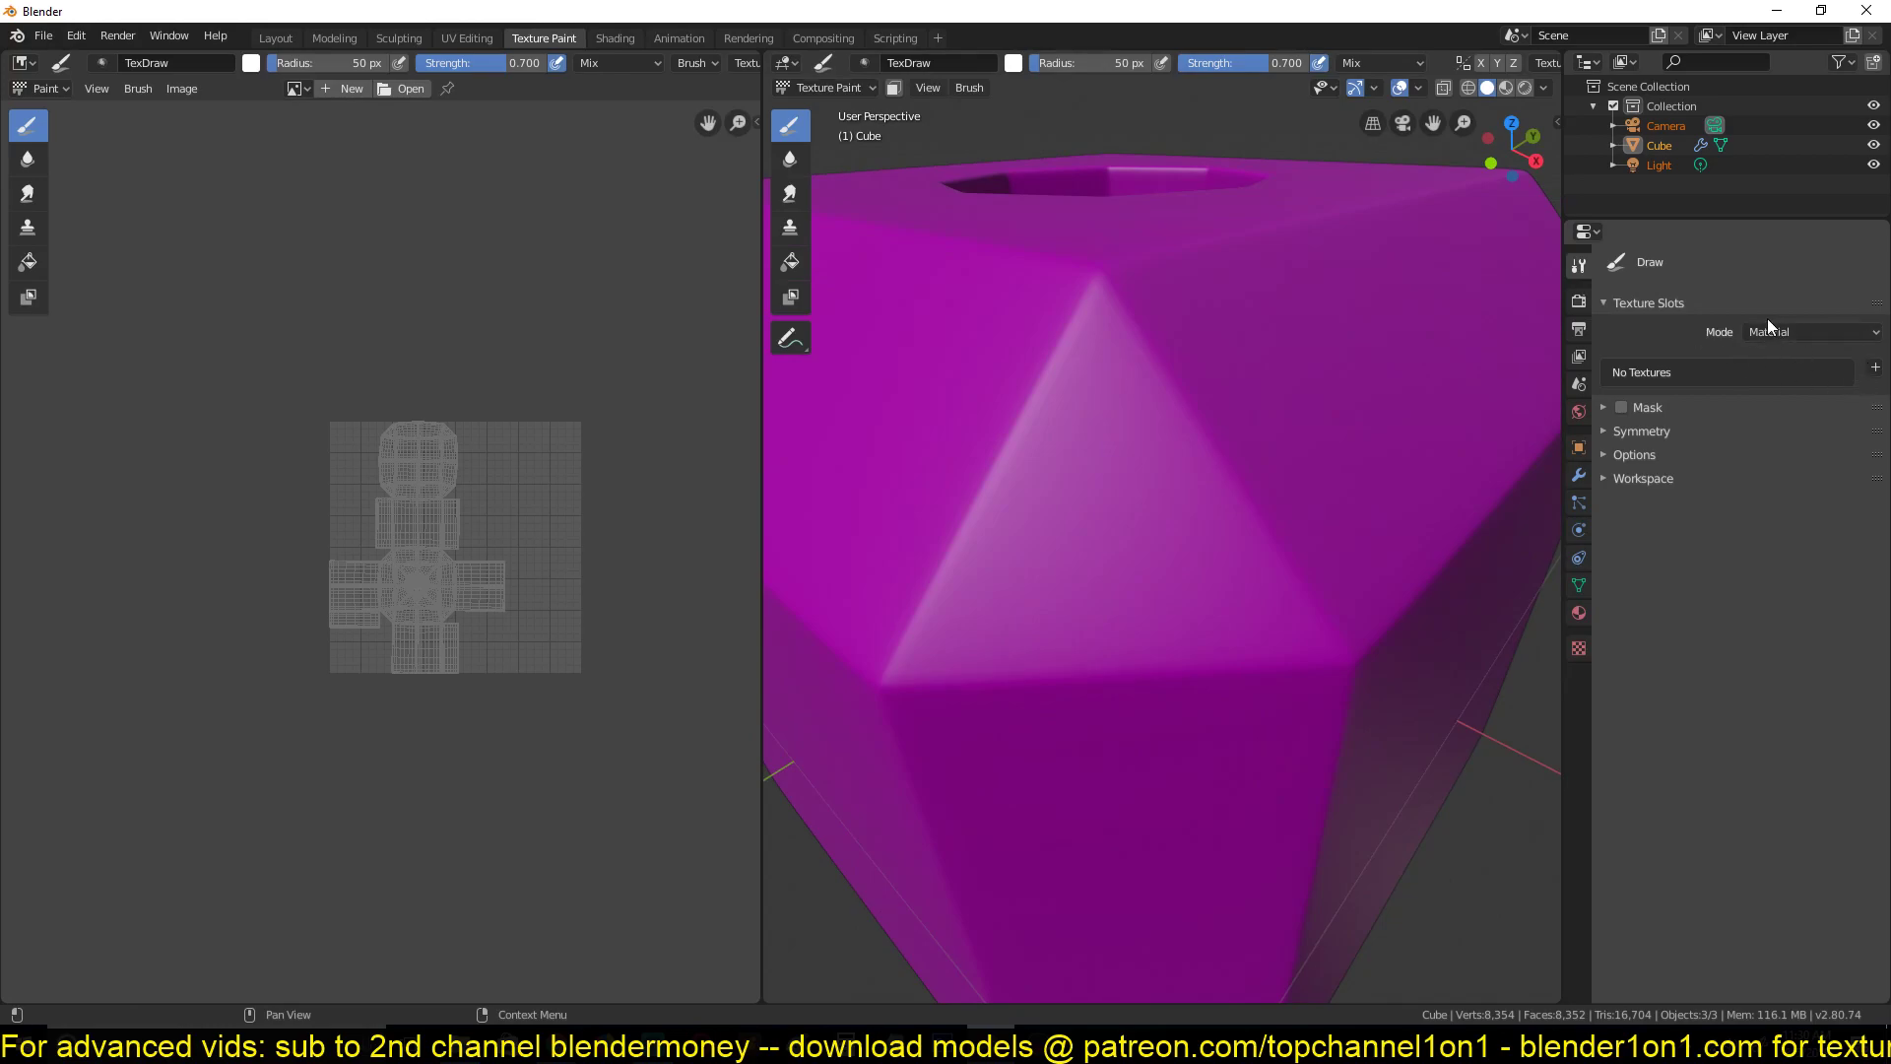
{"action": "scroll", "coordinate": [1320, 284], "scroll_direction": "down", "scroll_amount": 4}
{"action": "middle_click_drag", "start_coordinate": [1320, 283], "coordinate": [1251, 287]}
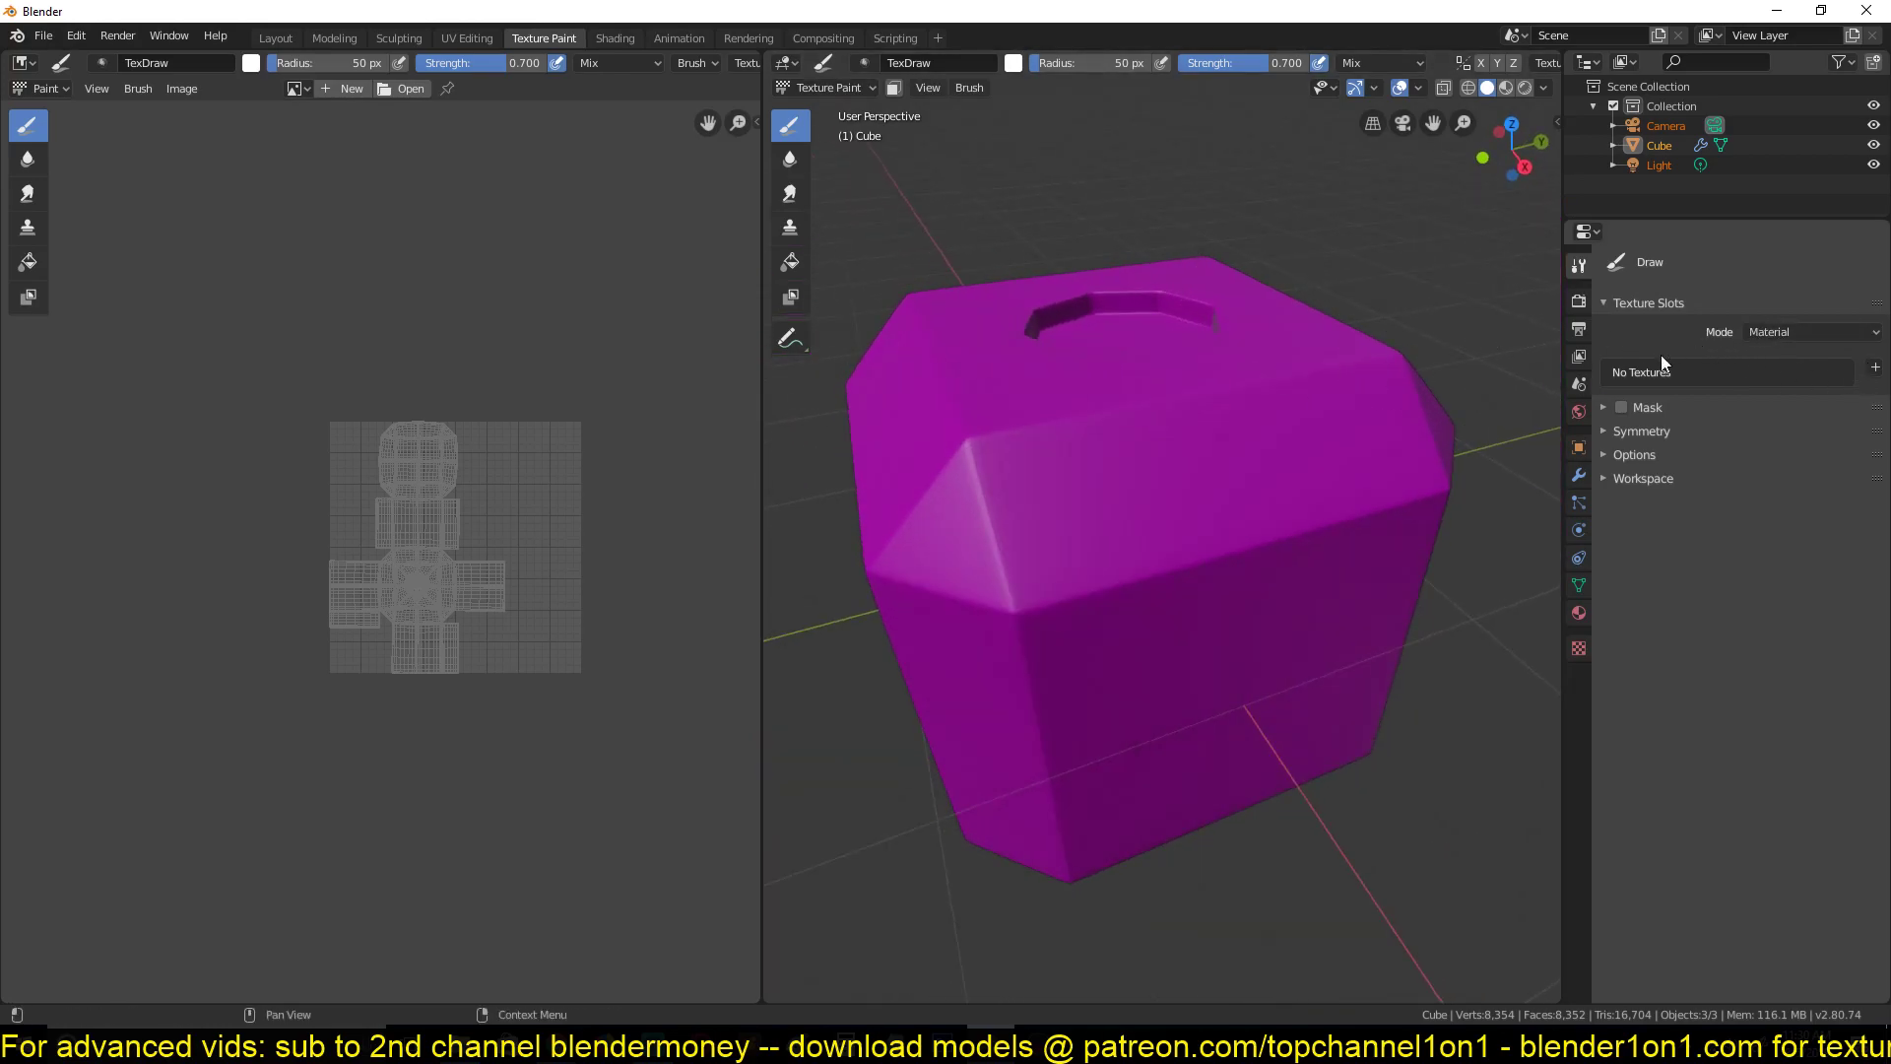
Keep the texture slot mode on Material and add a blank 1024 × 1024 px Base Color paint slot named Material Base Color
{"action": "left_click", "coordinate": [1767, 332]}
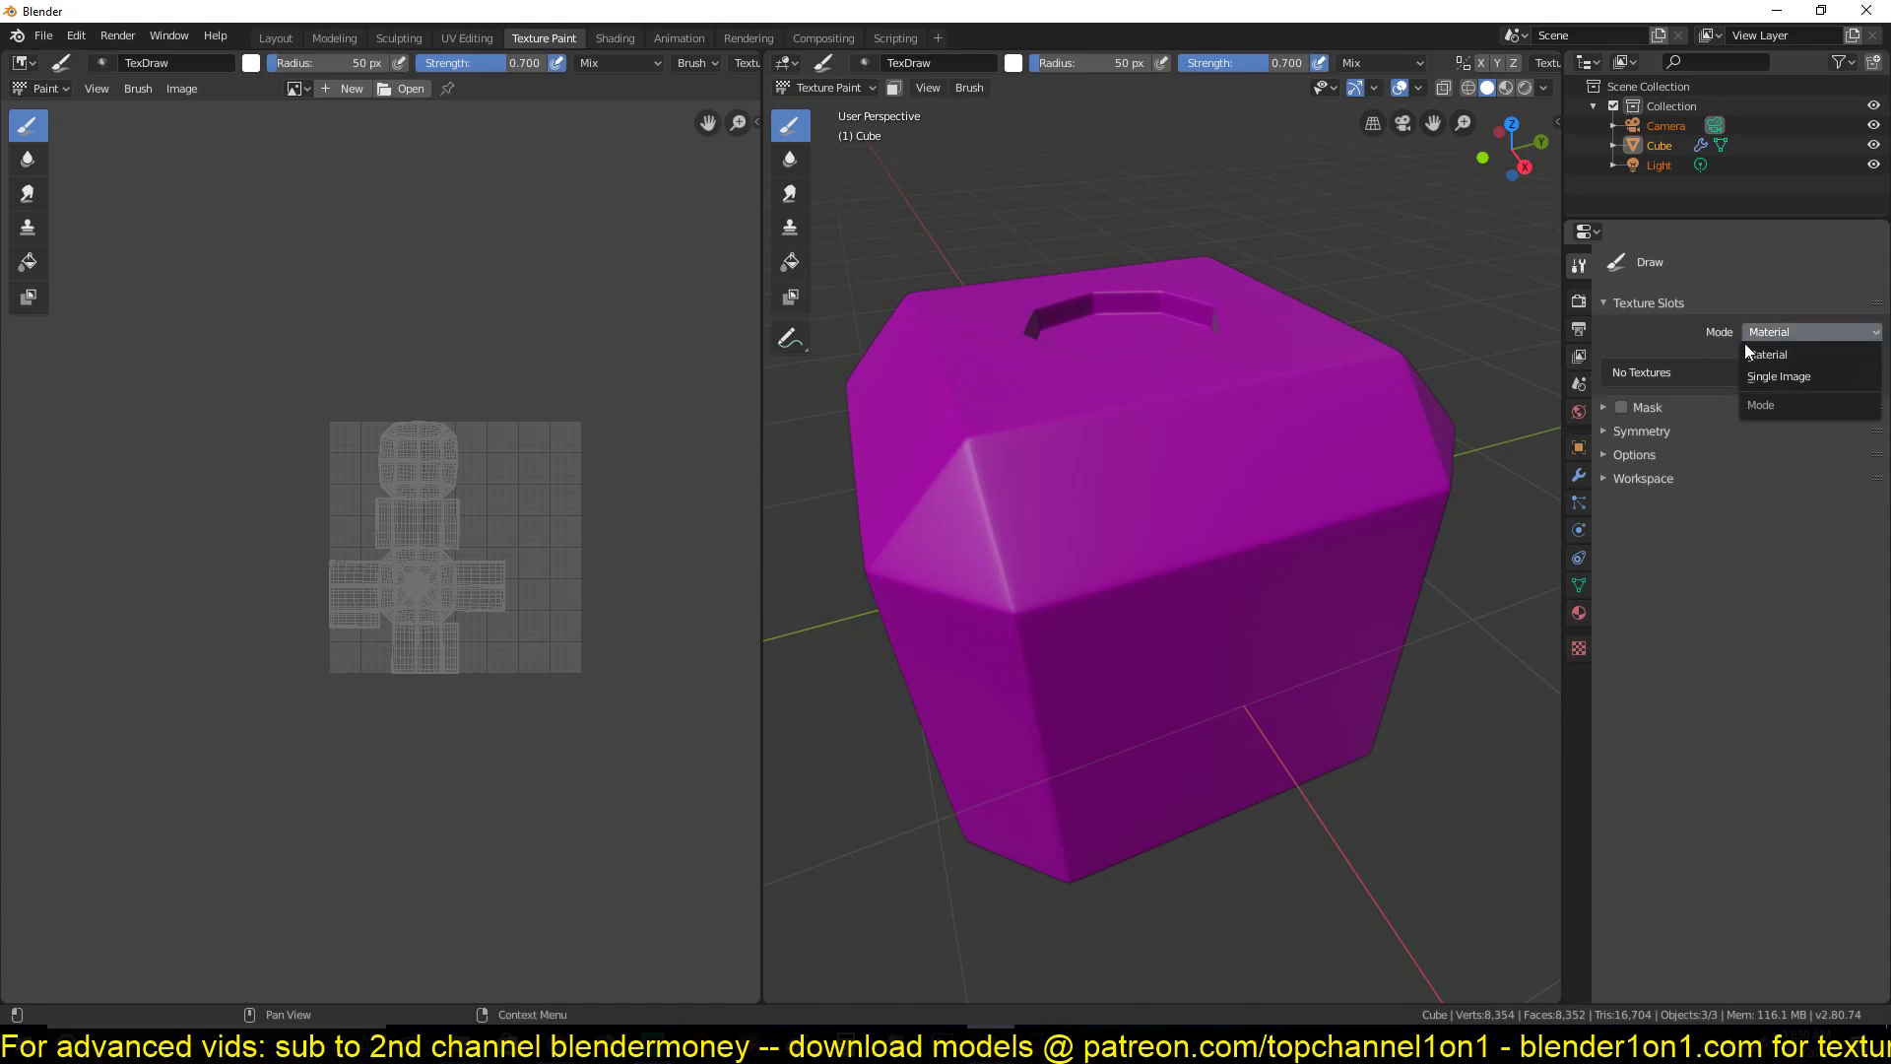
{"action": "left_click", "coordinate": [1759, 354]}
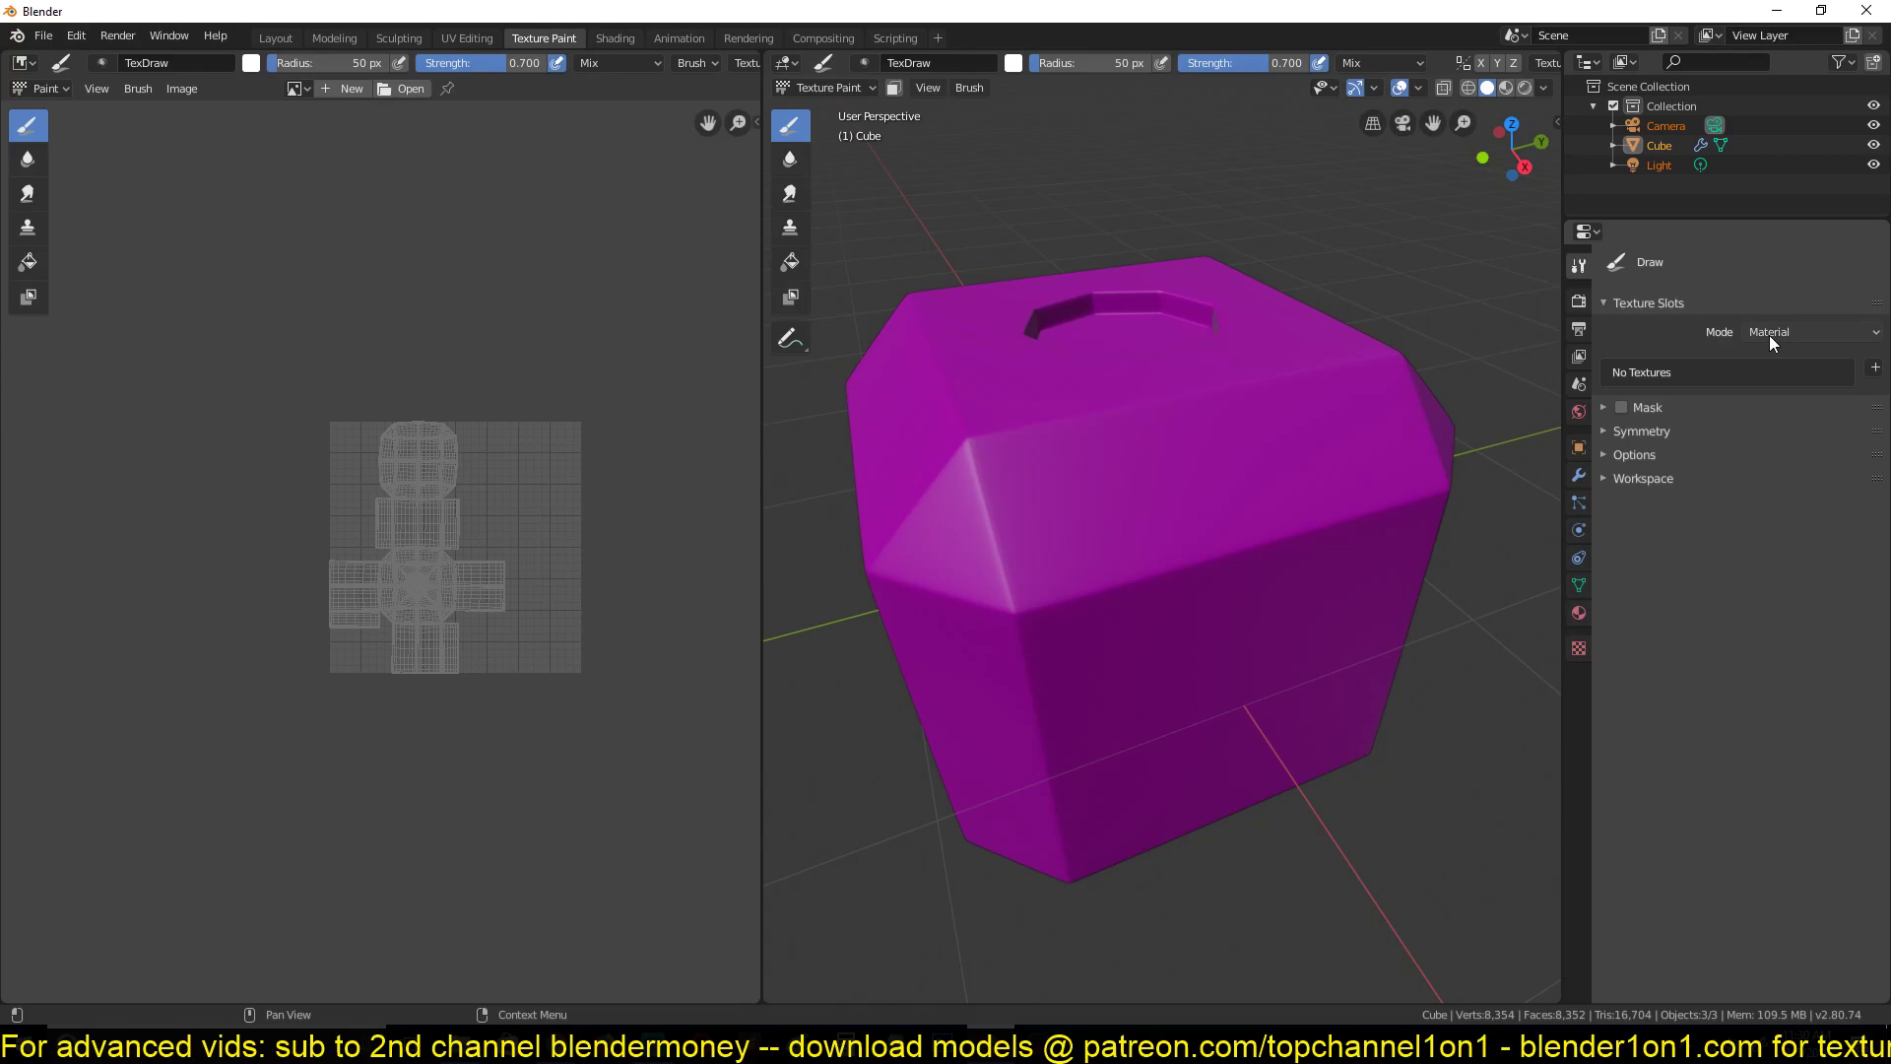
{"action": "left_click", "coordinate": [1872, 369]}
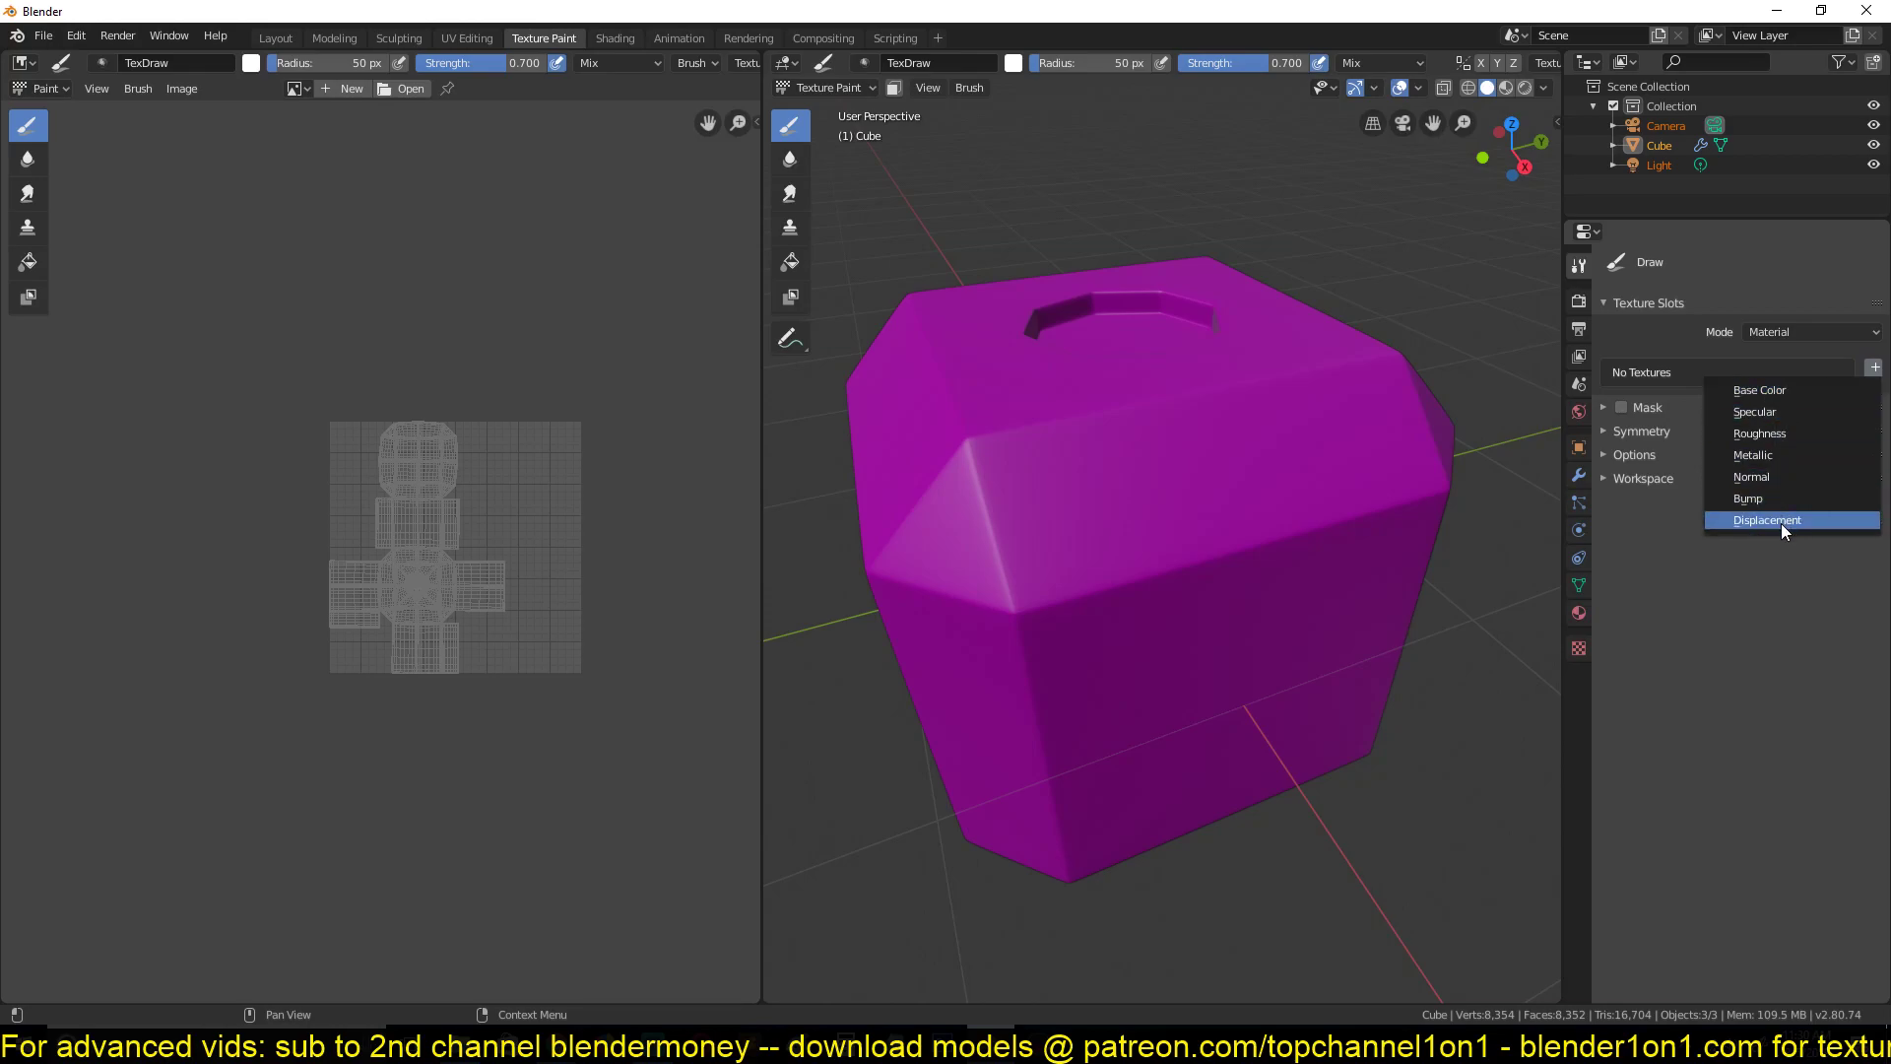
{"action": "left_click", "coordinate": [1776, 394]}
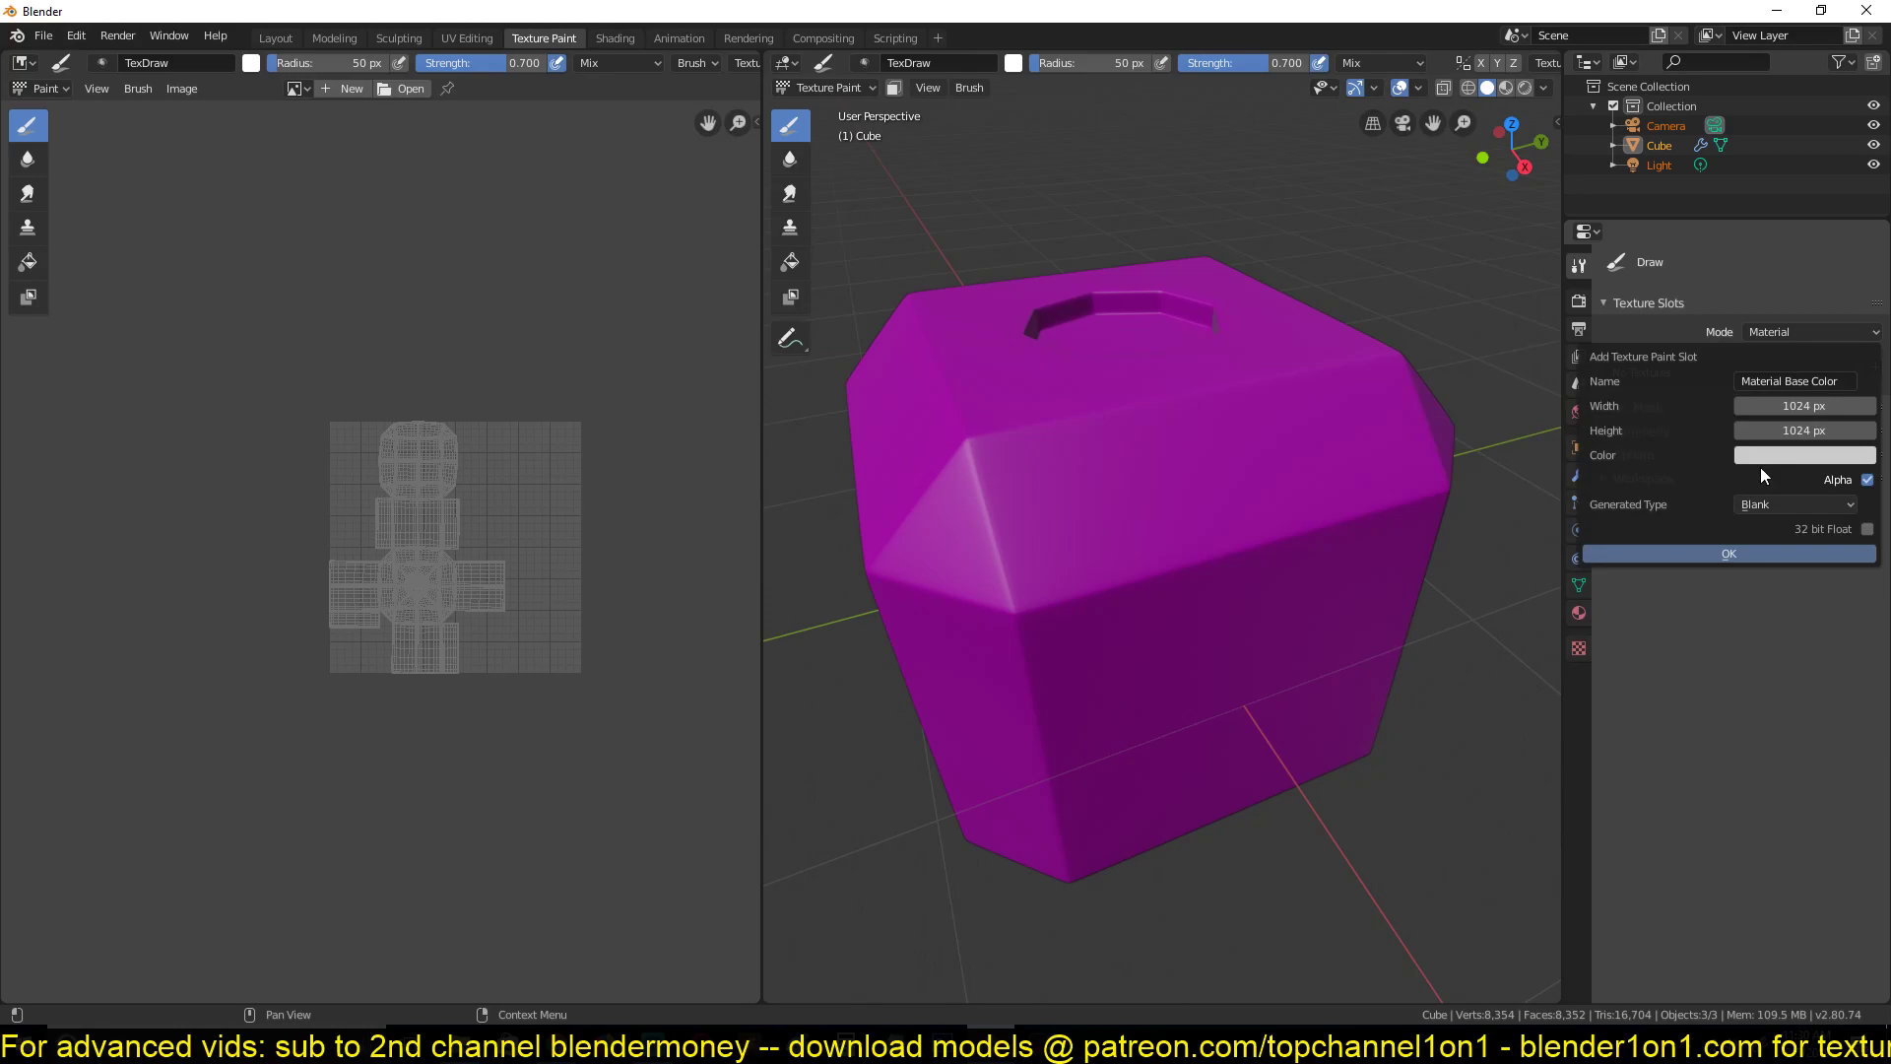
{"action": "left_click", "coordinate": [1776, 549]}
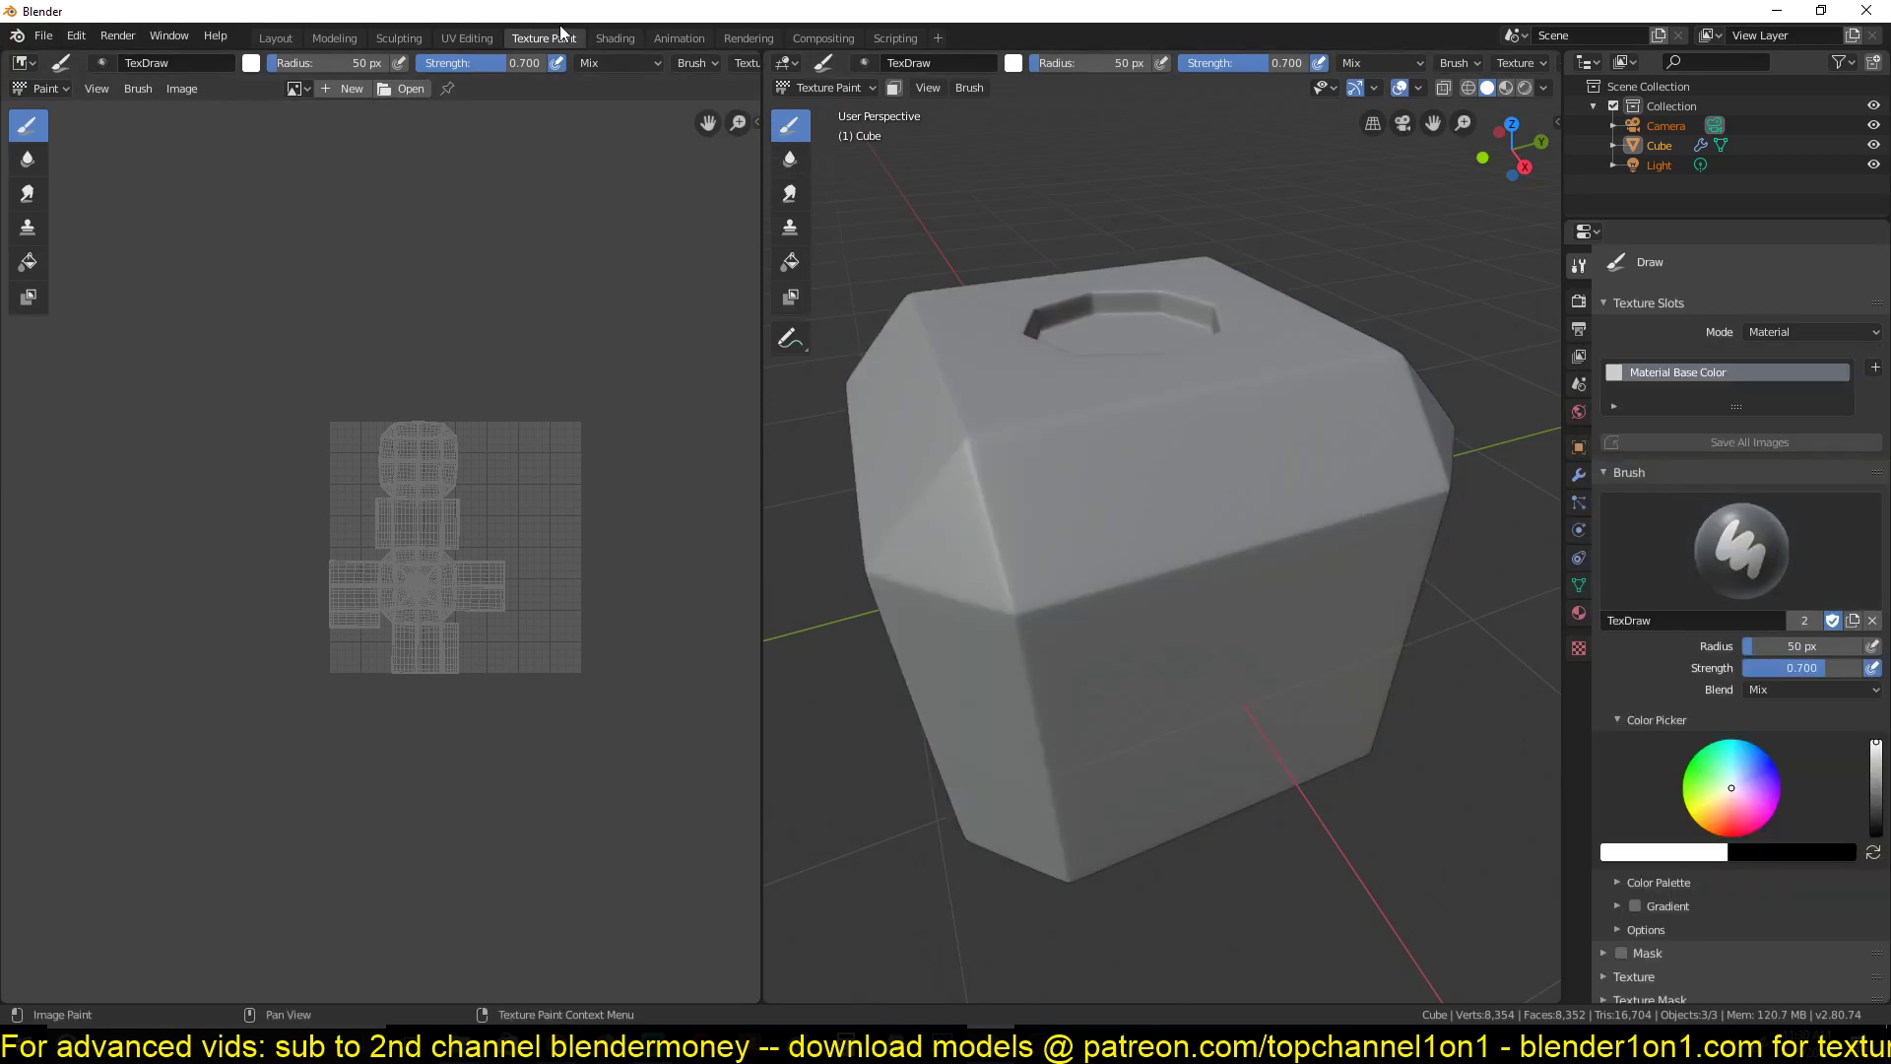
In the Shading workspace, move the Material Base Color image node farther away from the Principled BSDF node
{"action": "left_click", "coordinate": [604, 37]}
{"action": "middle_click_drag", "start_coordinate": [699, 653], "coordinate": [855, 659]}
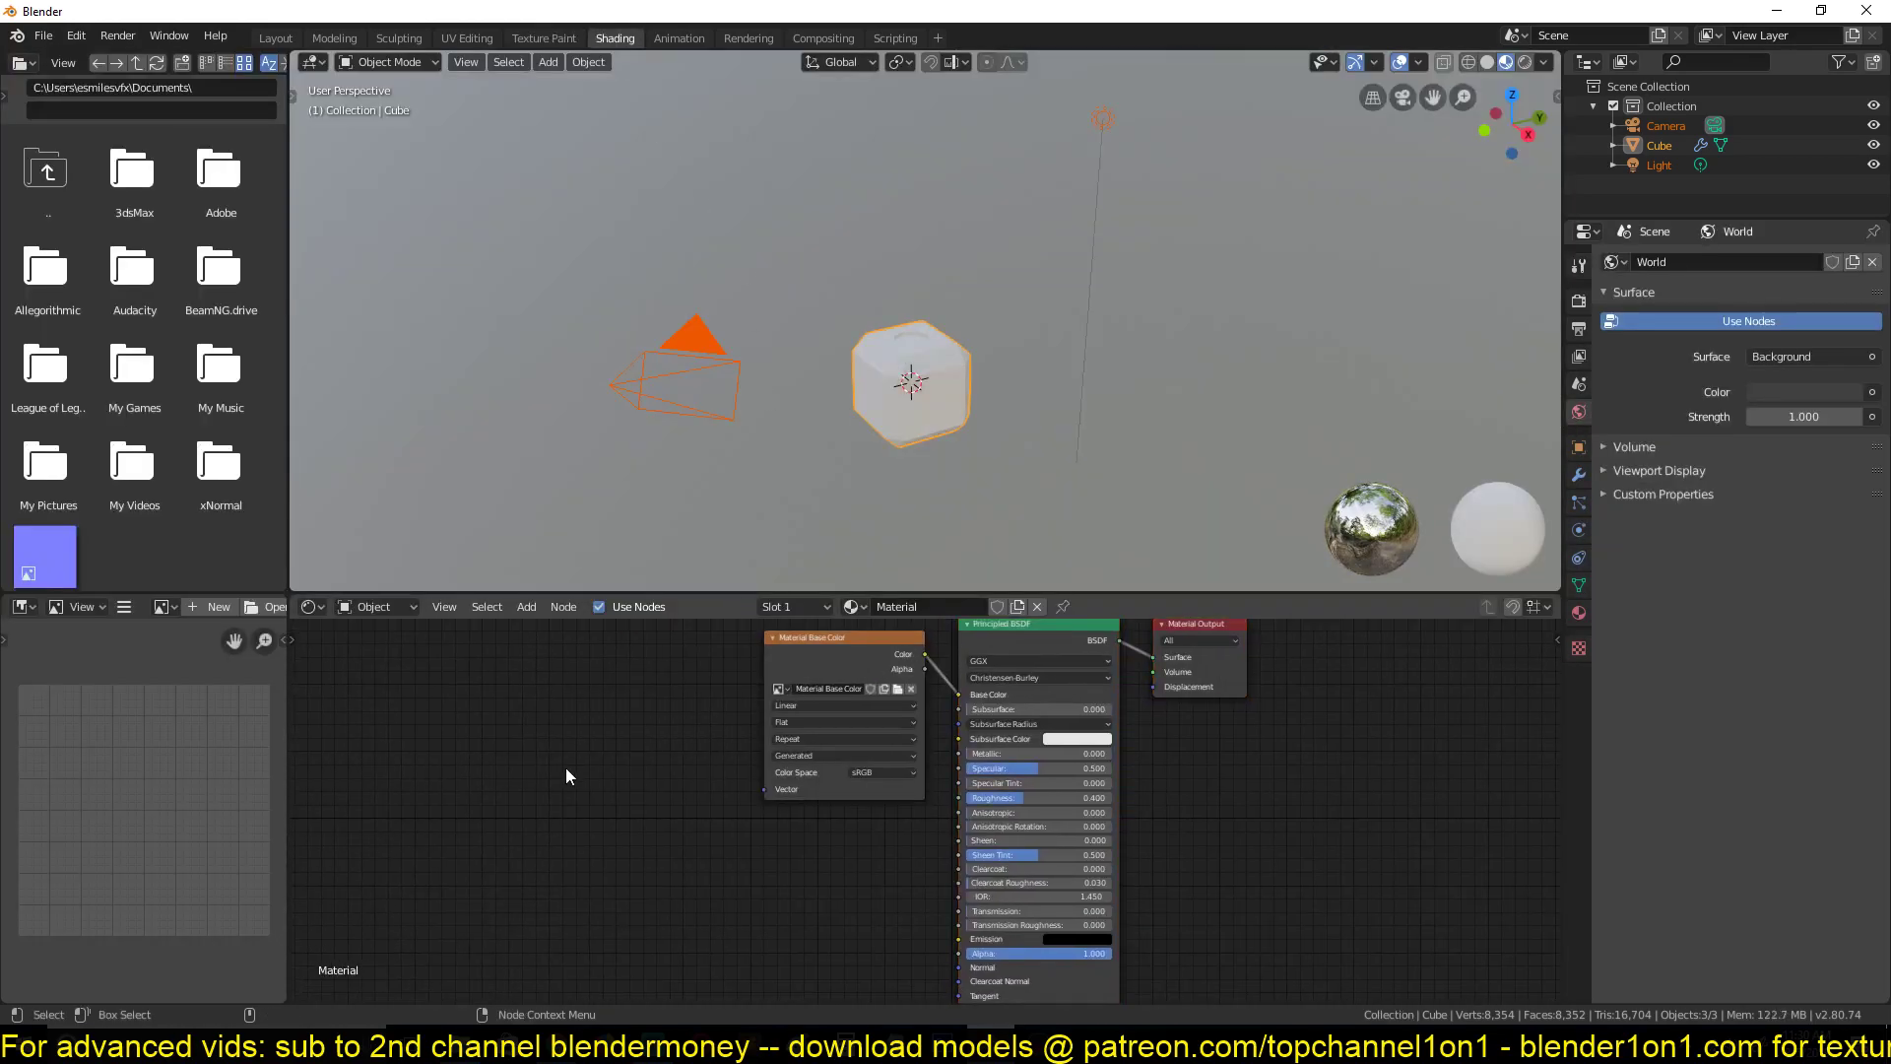
{"action": "left_click_drag", "start_coordinate": [822, 669], "coordinate": [591, 725]}
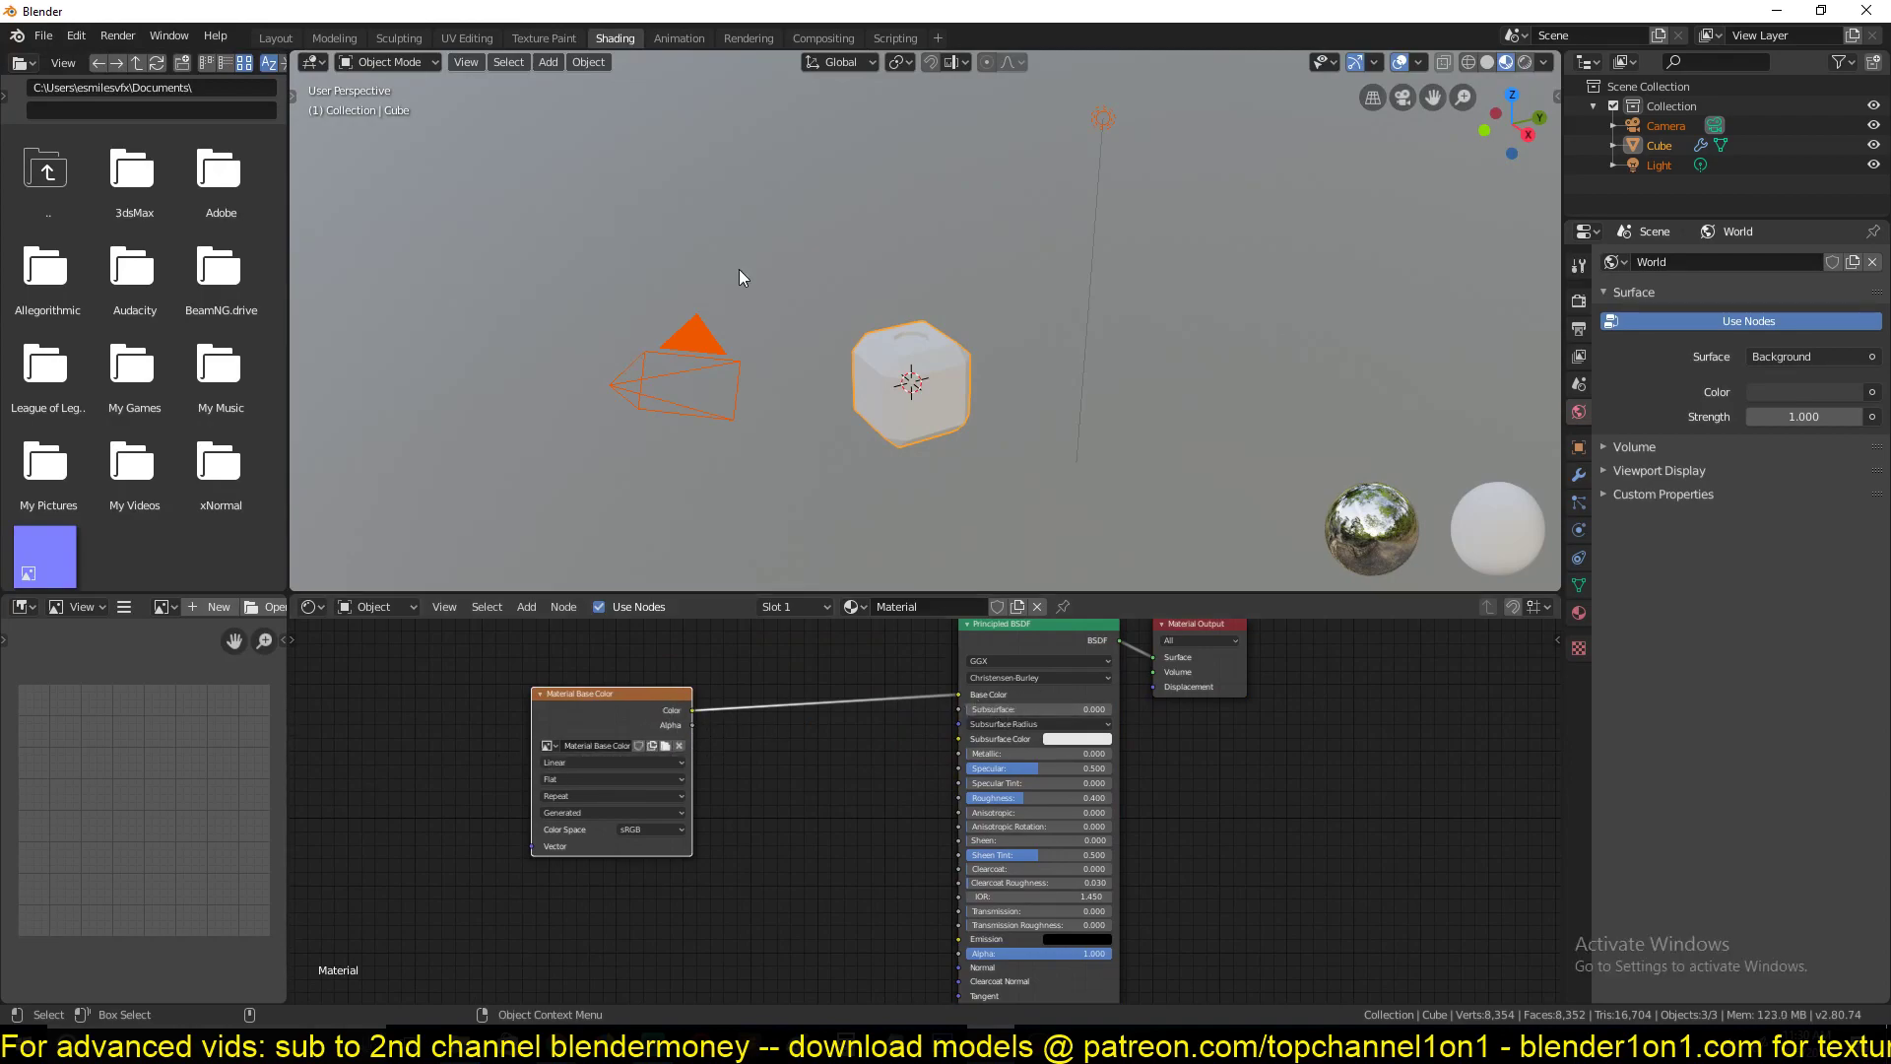
Return to the Texture Paint workspace and paint white test strokes on the cube's upper bevelled face and across the UV image
{"action": "left_click", "coordinate": [536, 37]}
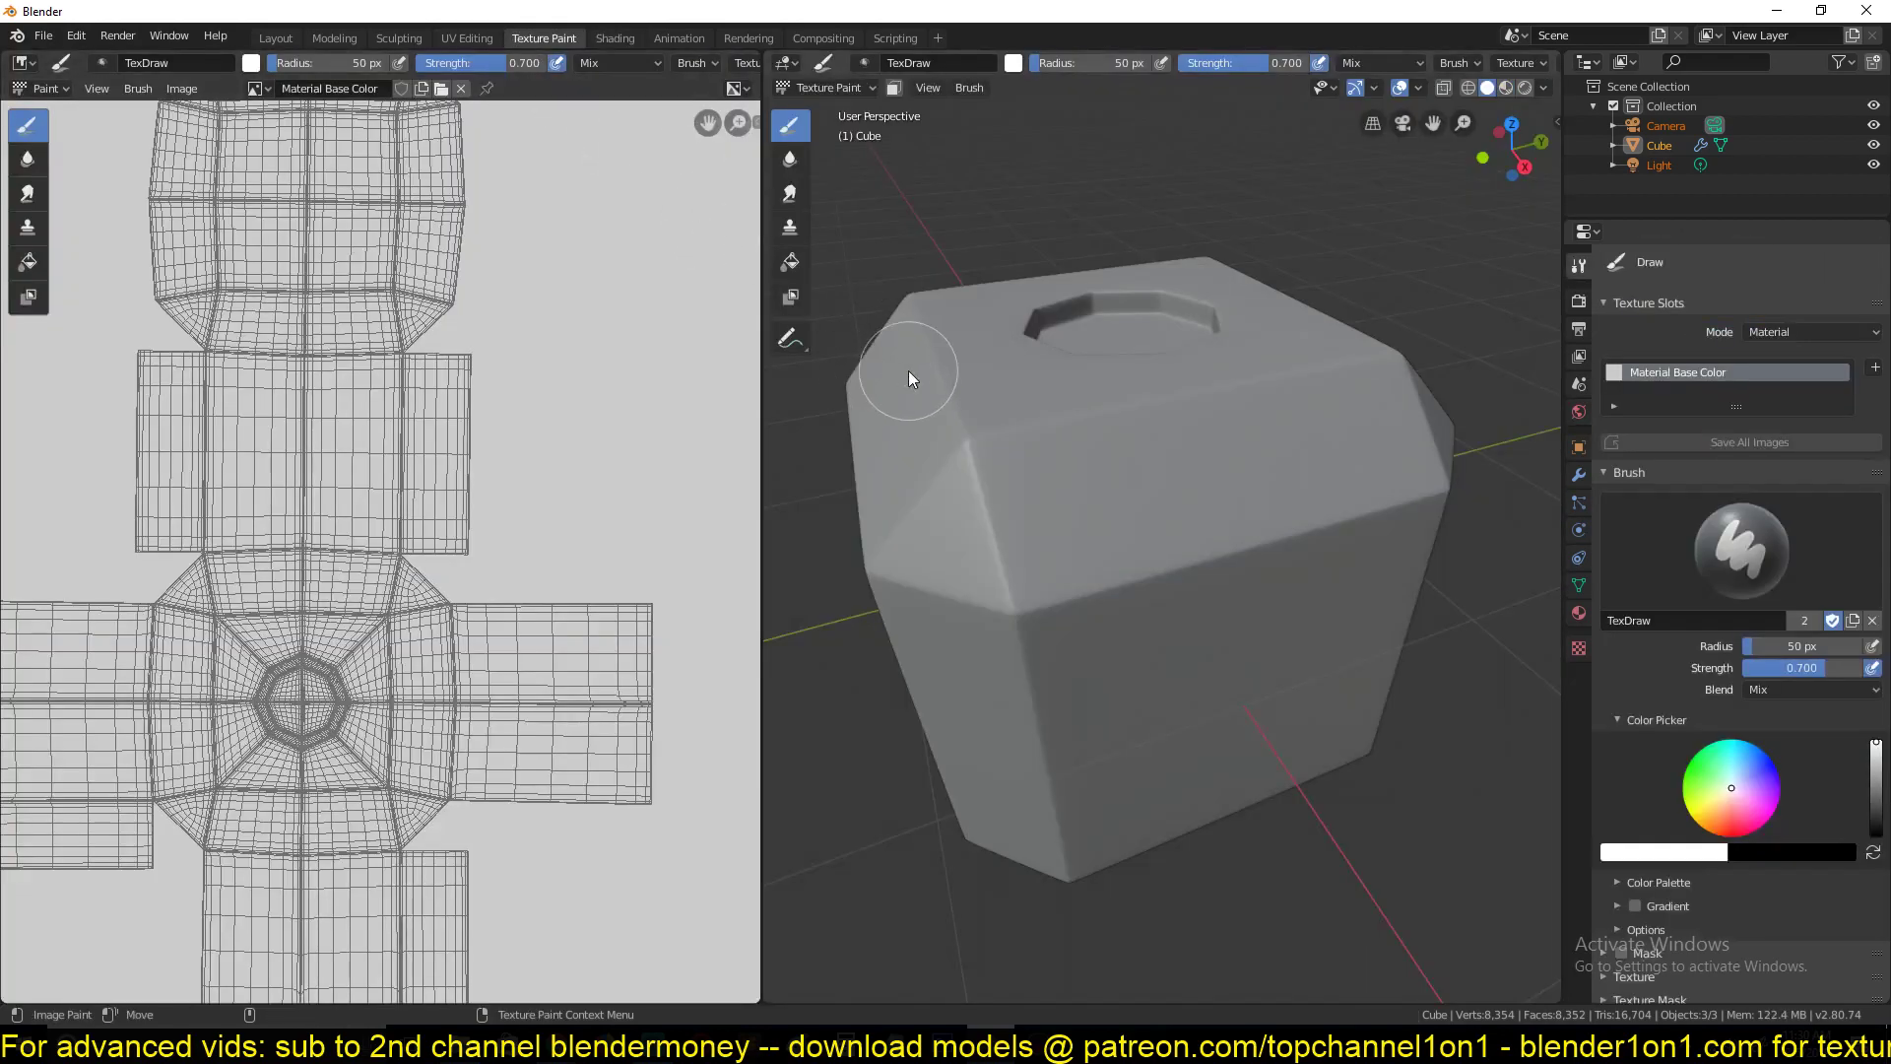
{"action": "scroll", "coordinate": [930, 378], "scroll_direction": "up", "scroll_amount": 3}
{"action": "left_click_drag", "start_coordinate": [959, 382], "coordinate": [954, 604]}
{"action": "scroll", "coordinate": [952, 514], "scroll_direction": "down", "scroll_amount": 4}
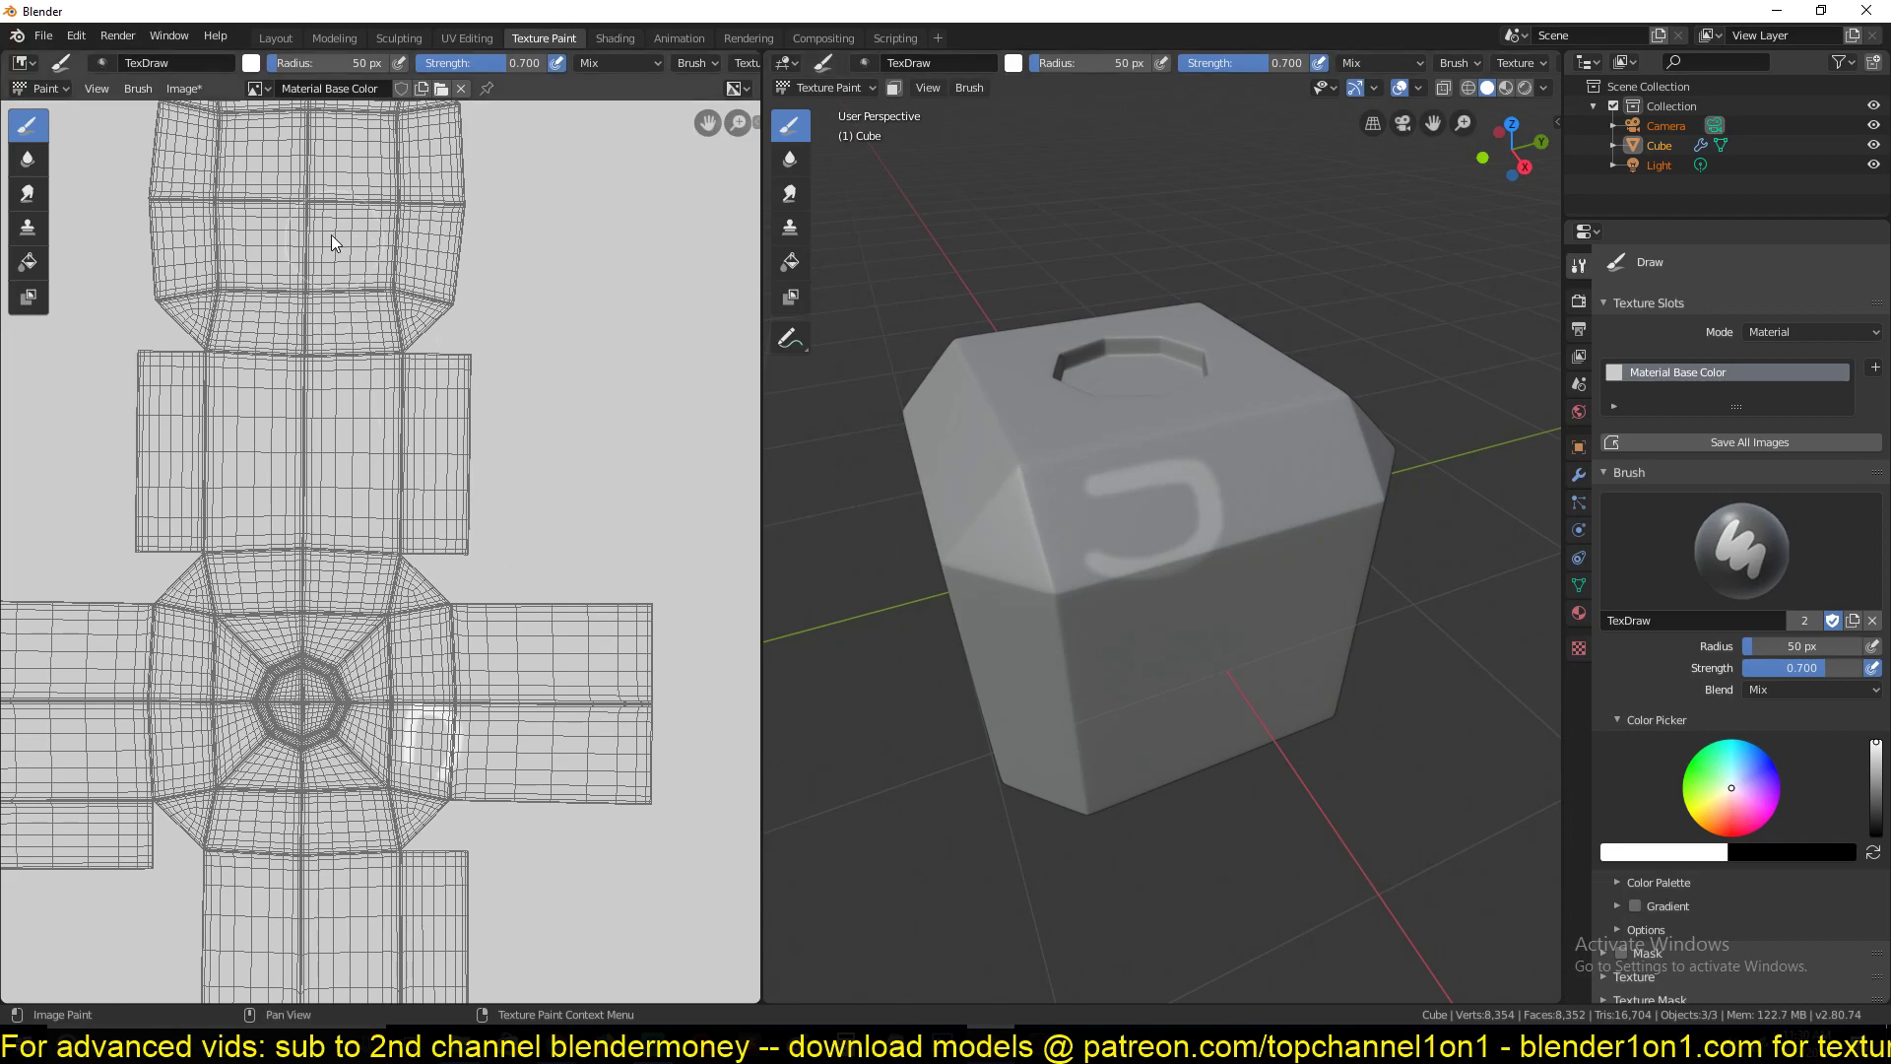
{"action": "mouse_move", "coordinate": [331, 234]}
{"action": "left_mouse_down"}
{"action": "mouse_move", "coordinate": [410, 452]}
{"action": "mouse_move", "coordinate": [274, 430]}
{"action": "left_mouse_up"}
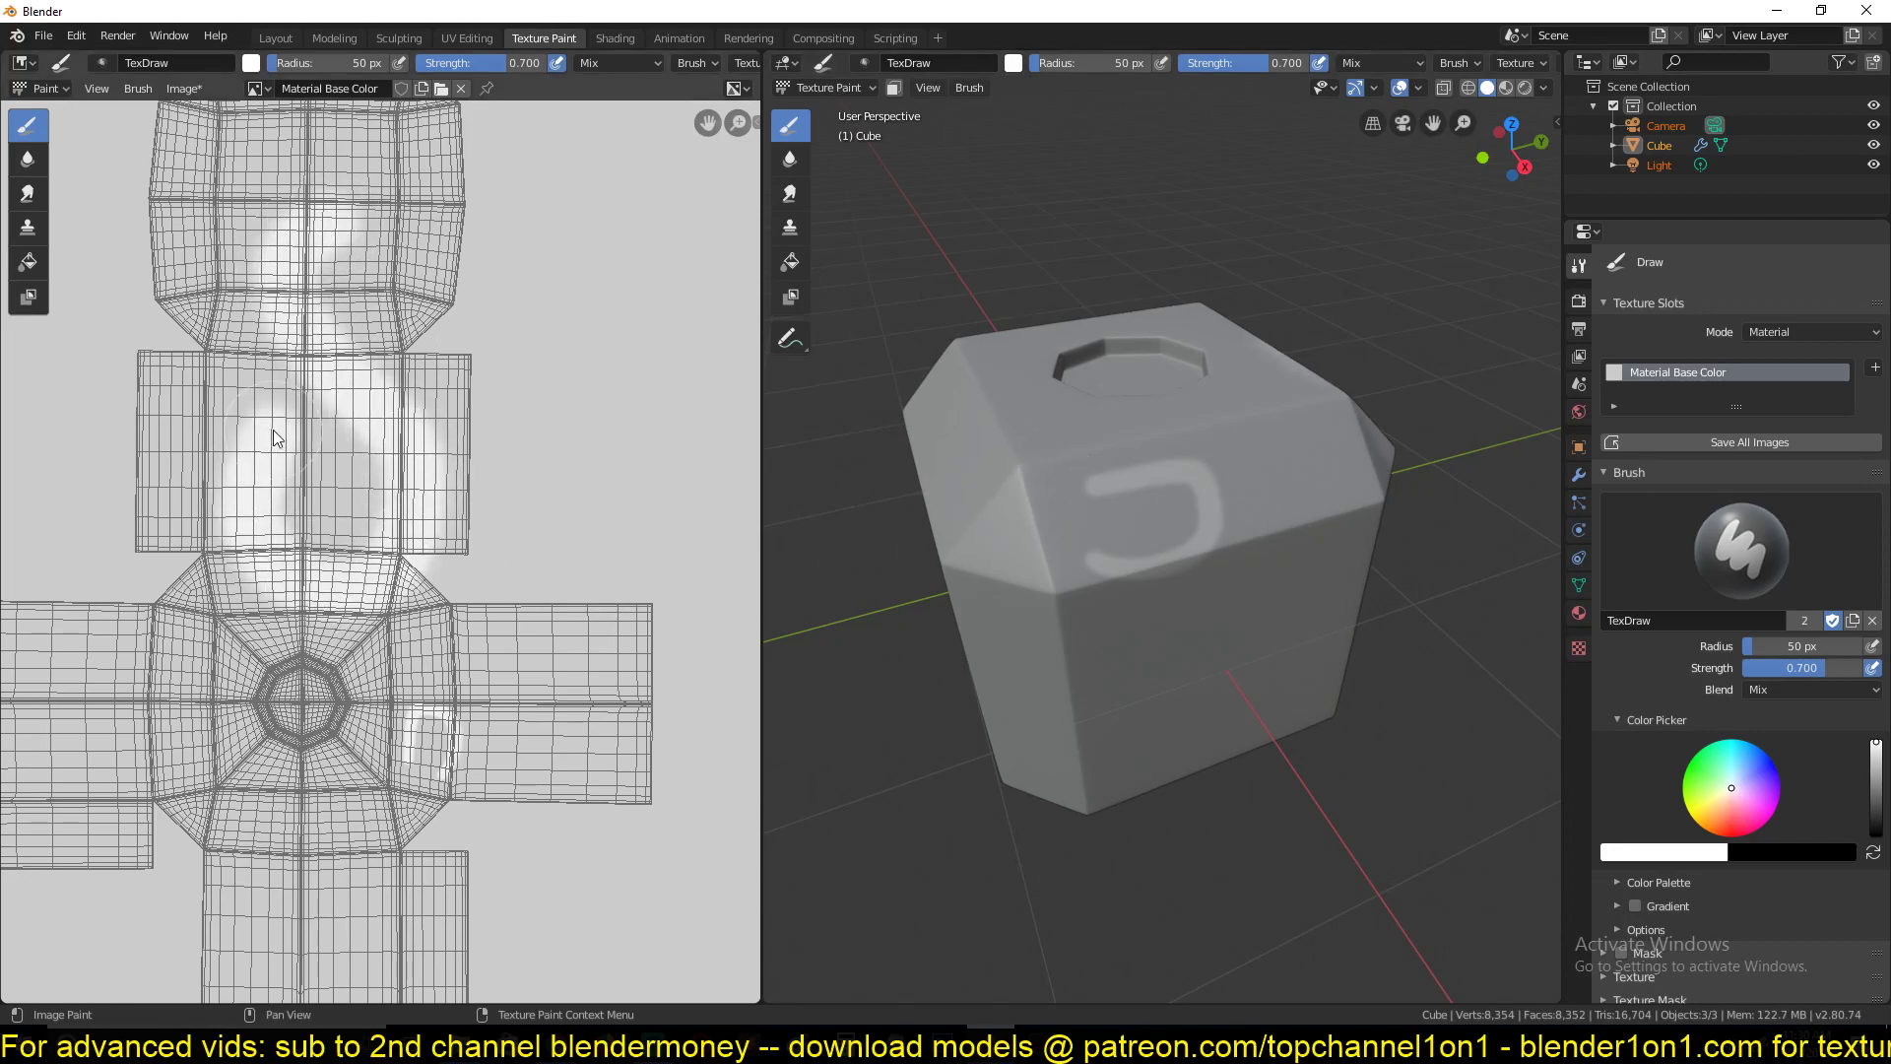
Set the brush colour to blue and paint curved strokes over the cube's faces and the upper UV panels
{"action": "left_click", "coordinate": [1675, 853]}
{"action": "left_click", "coordinate": [1623, 645]}
{"action": "left_click_drag", "start_coordinate": [1123, 402], "coordinate": [946, 736]}
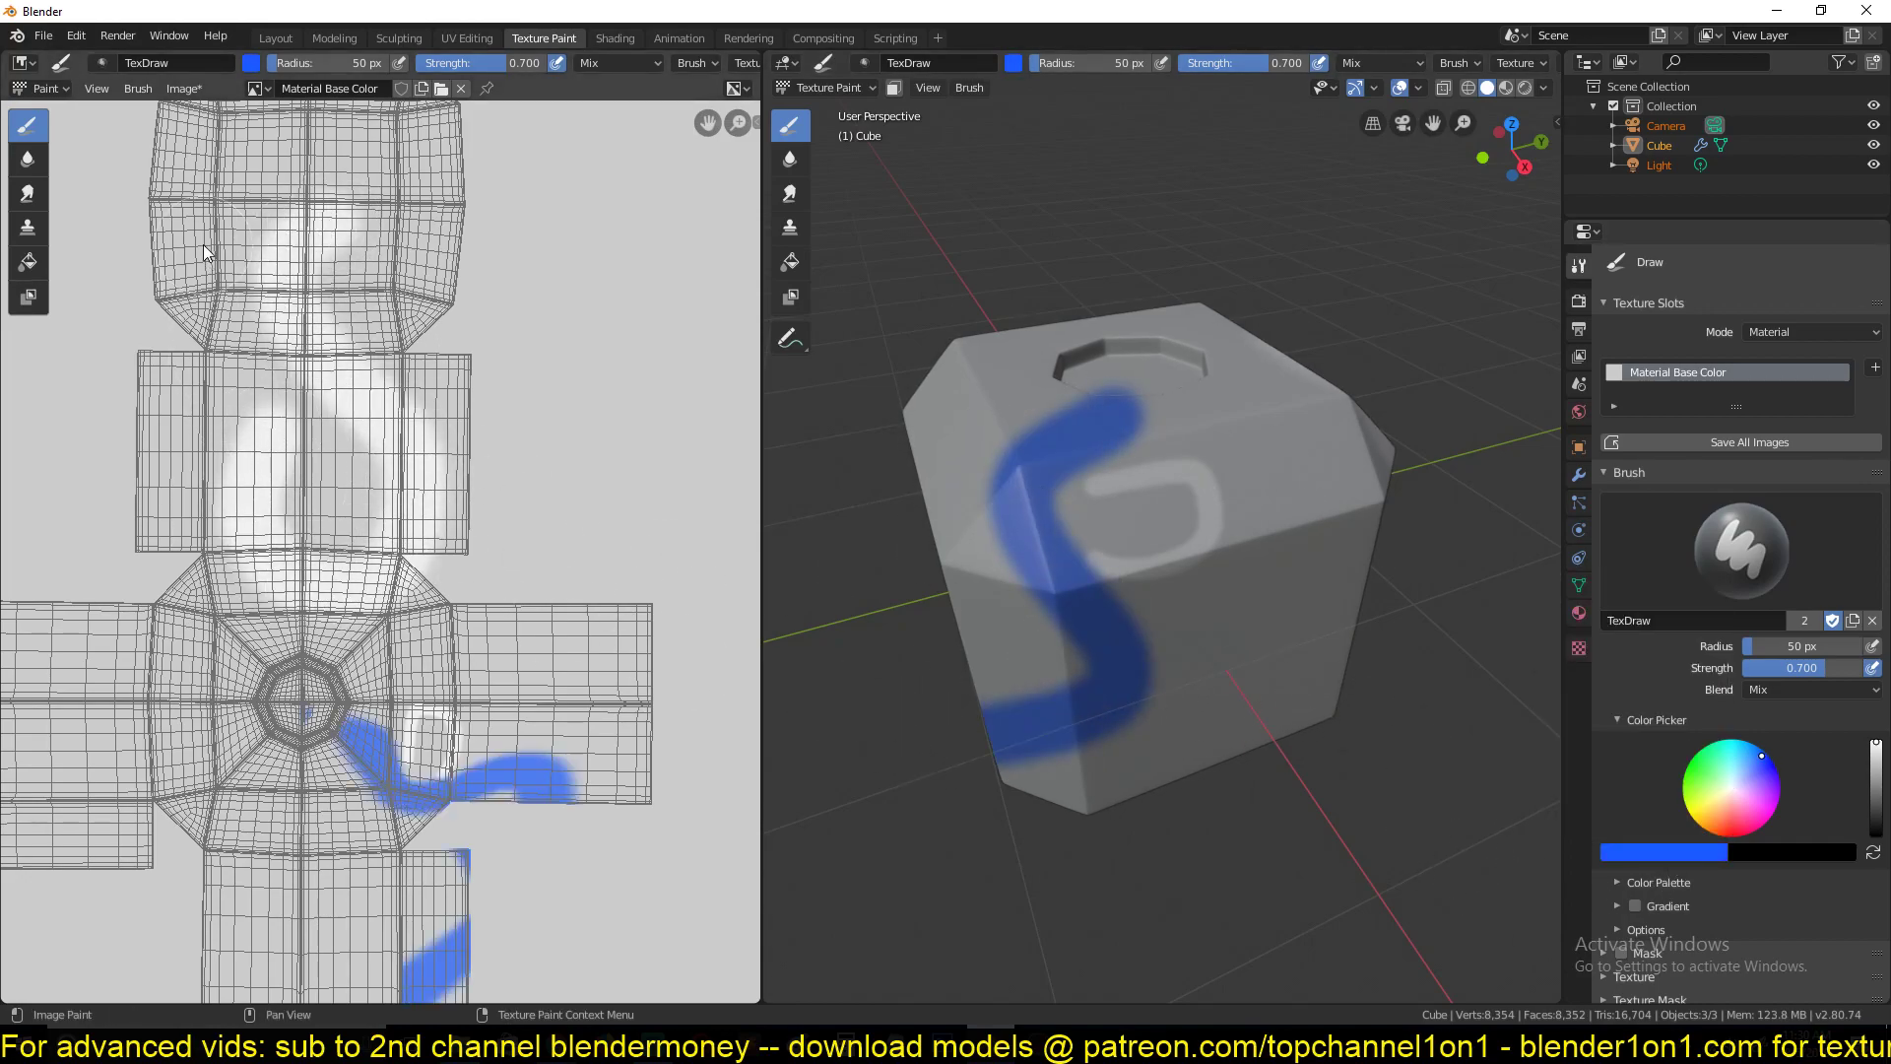
{"action": "mouse_move", "coordinate": [203, 244]}
{"action": "left_mouse_down"}
{"action": "mouse_move", "coordinate": [257, 640]}
{"action": "mouse_move", "coordinate": [149, 707]}
{"action": "mouse_move", "coordinate": [281, 646]}
{"action": "mouse_move", "coordinate": [345, 512]}
{"action": "mouse_move", "coordinate": [207, 225]}
{"action": "left_mouse_up"}
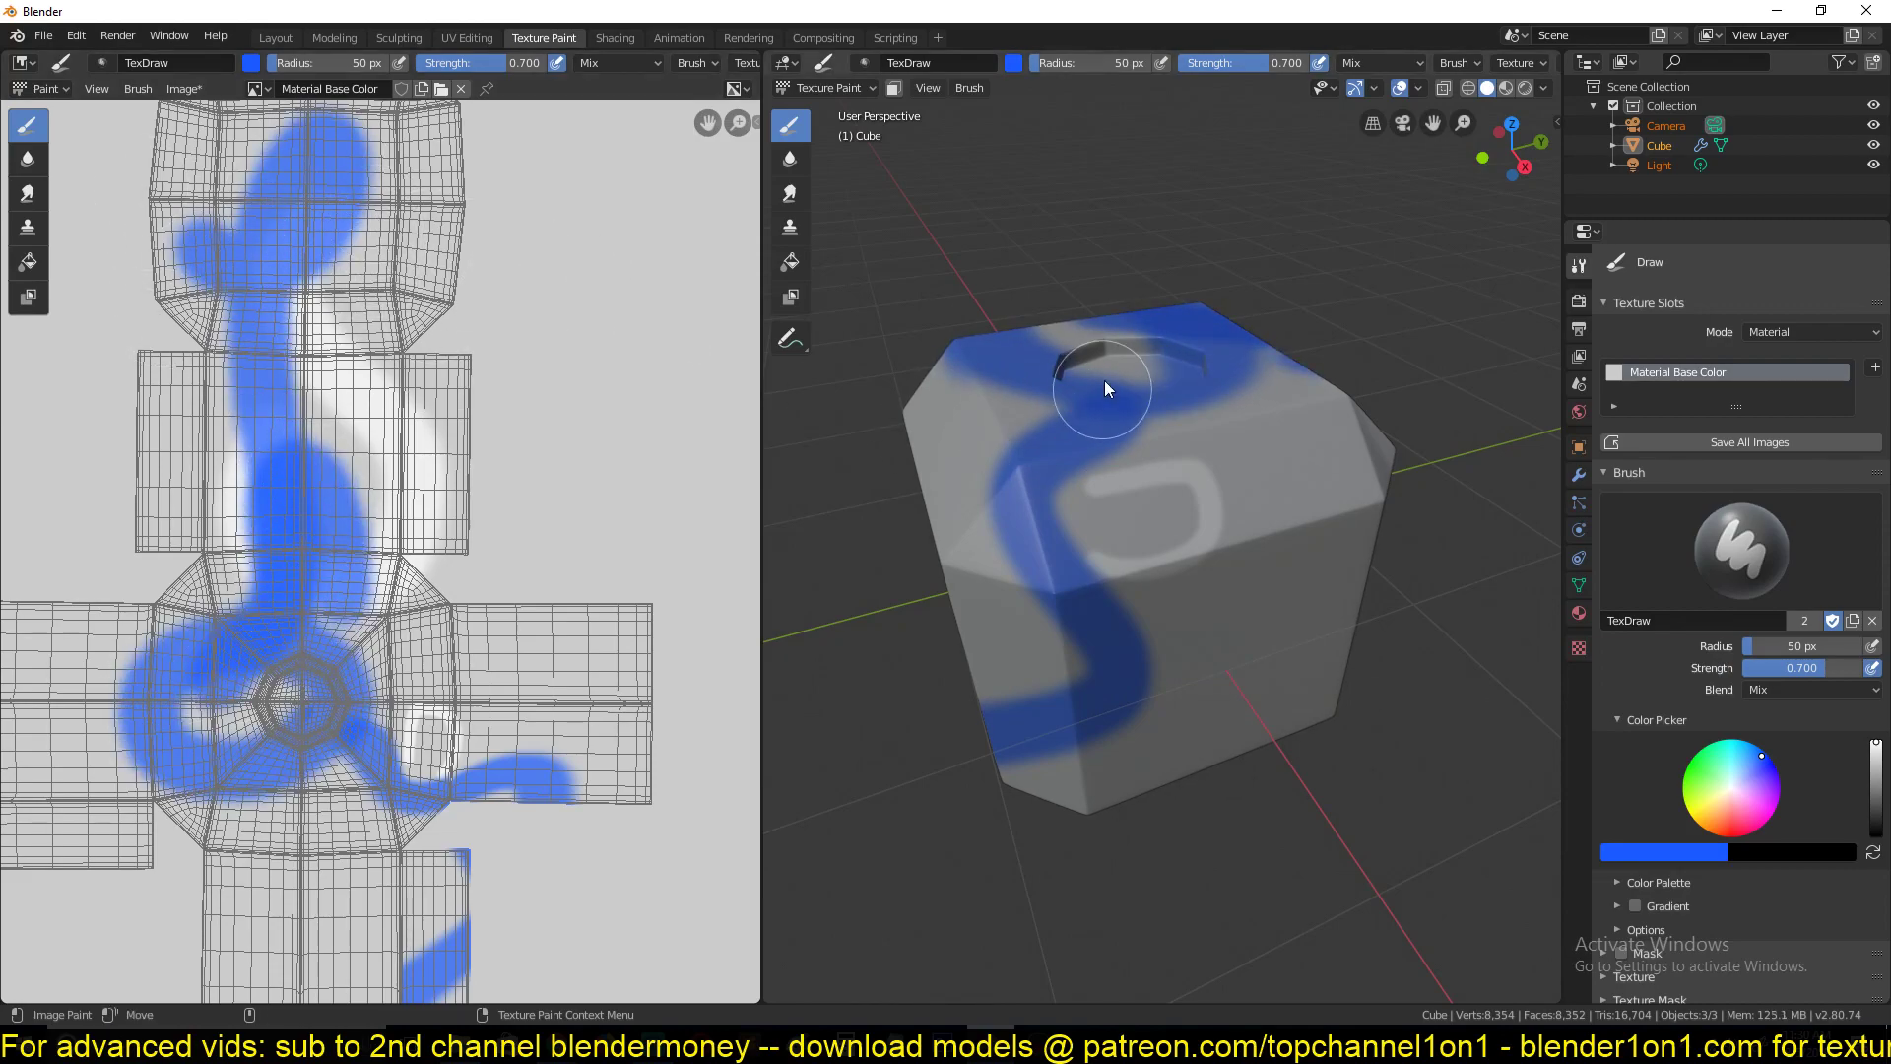
{"action": "mouse_move", "coordinate": [1103, 380]}
{"action": "left_mouse_down"}
{"action": "mouse_move", "coordinate": [1203, 471]}
{"action": "mouse_move", "coordinate": [1060, 463]}
{"action": "left_mouse_up"}
{"action": "mouse_move", "coordinate": [357, 339]}
{"action": "left_mouse_down"}
{"action": "mouse_move", "coordinate": [335, 510]}
{"action": "mouse_move", "coordinate": [327, 459]}
{"action": "left_mouse_up"}
Compare the image editor's View and Paint modes, finish in Paint mode, and brush another blue stroke over the upper UV panels
{"action": "left_click", "coordinate": [55, 89]}
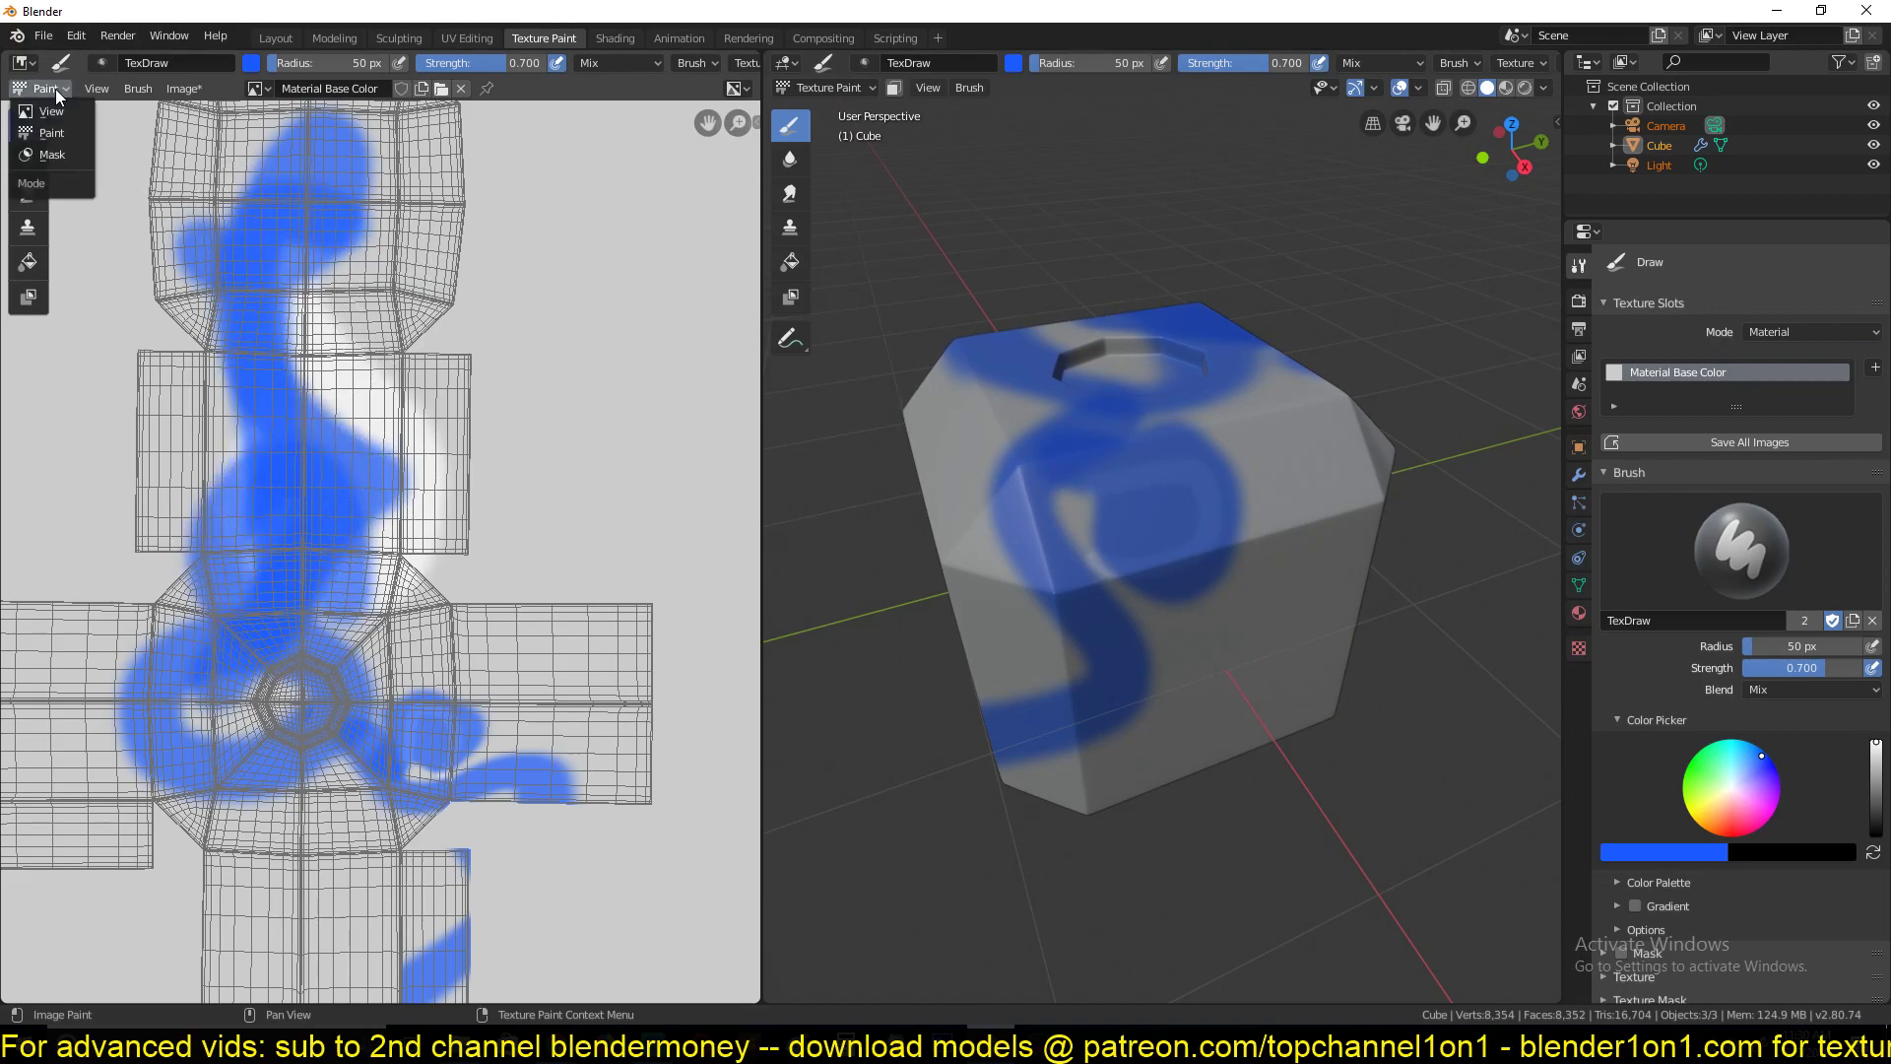
{"action": "left_click", "coordinate": [55, 116]}
{"action": "left_click", "coordinate": [55, 92]}
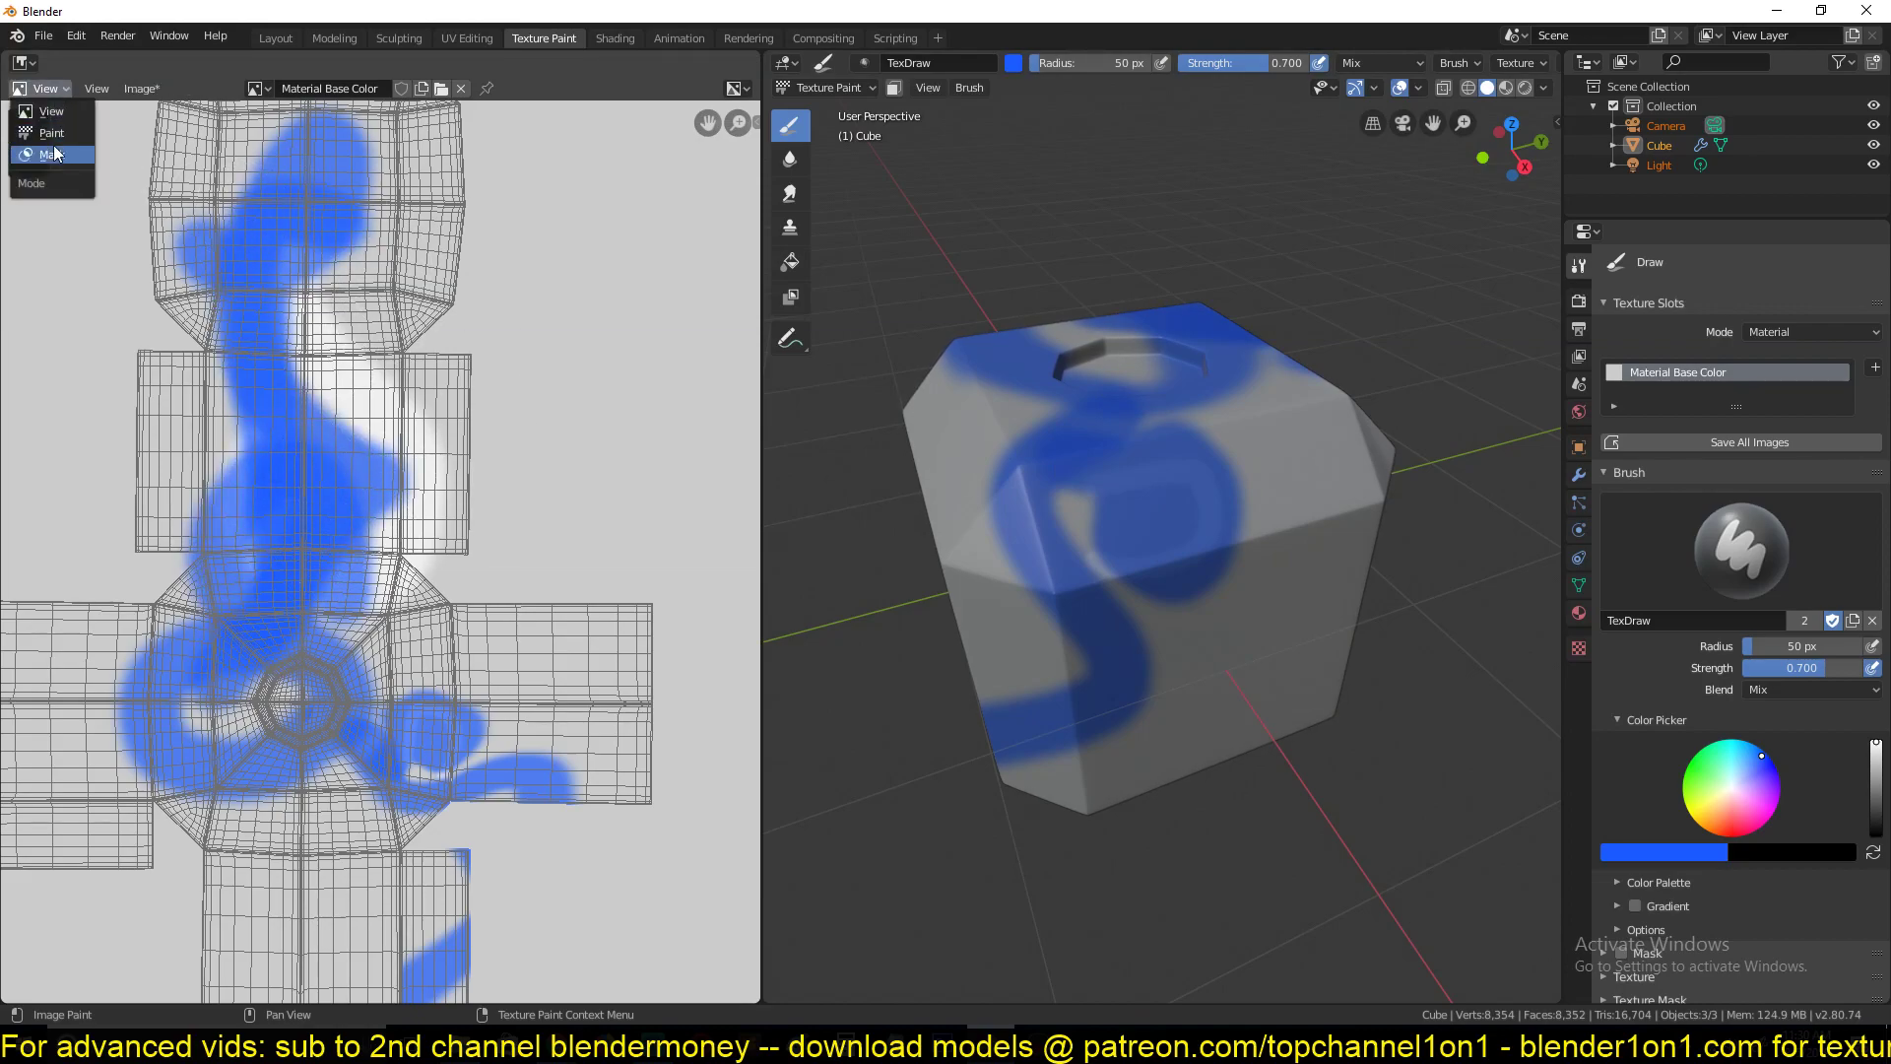
{"action": "left_click", "coordinate": [52, 133]}
{"action": "left_click", "coordinate": [51, 96]}
{"action": "left_click", "coordinate": [54, 112]}
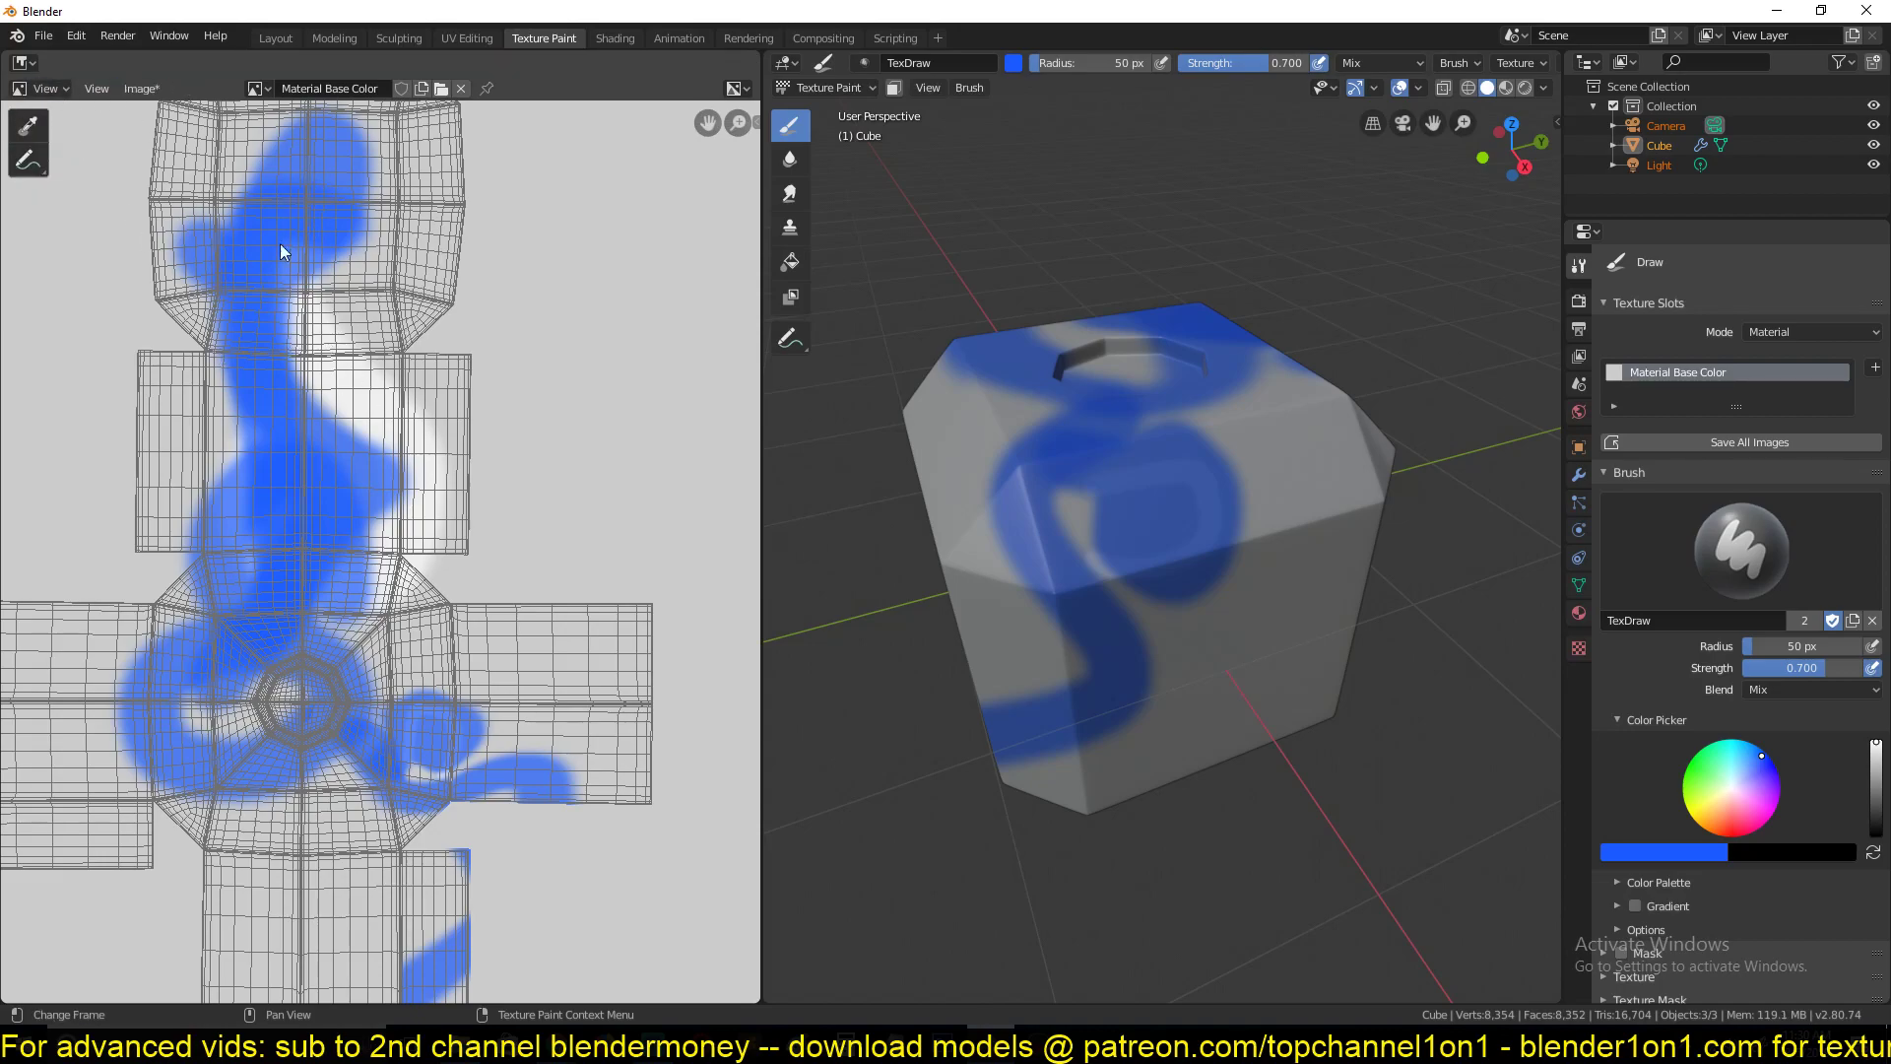
{"action": "scroll", "coordinate": [251, 317], "scroll_direction": "down", "scroll_amount": 2}
{"action": "left_click", "coordinate": [63, 91]}
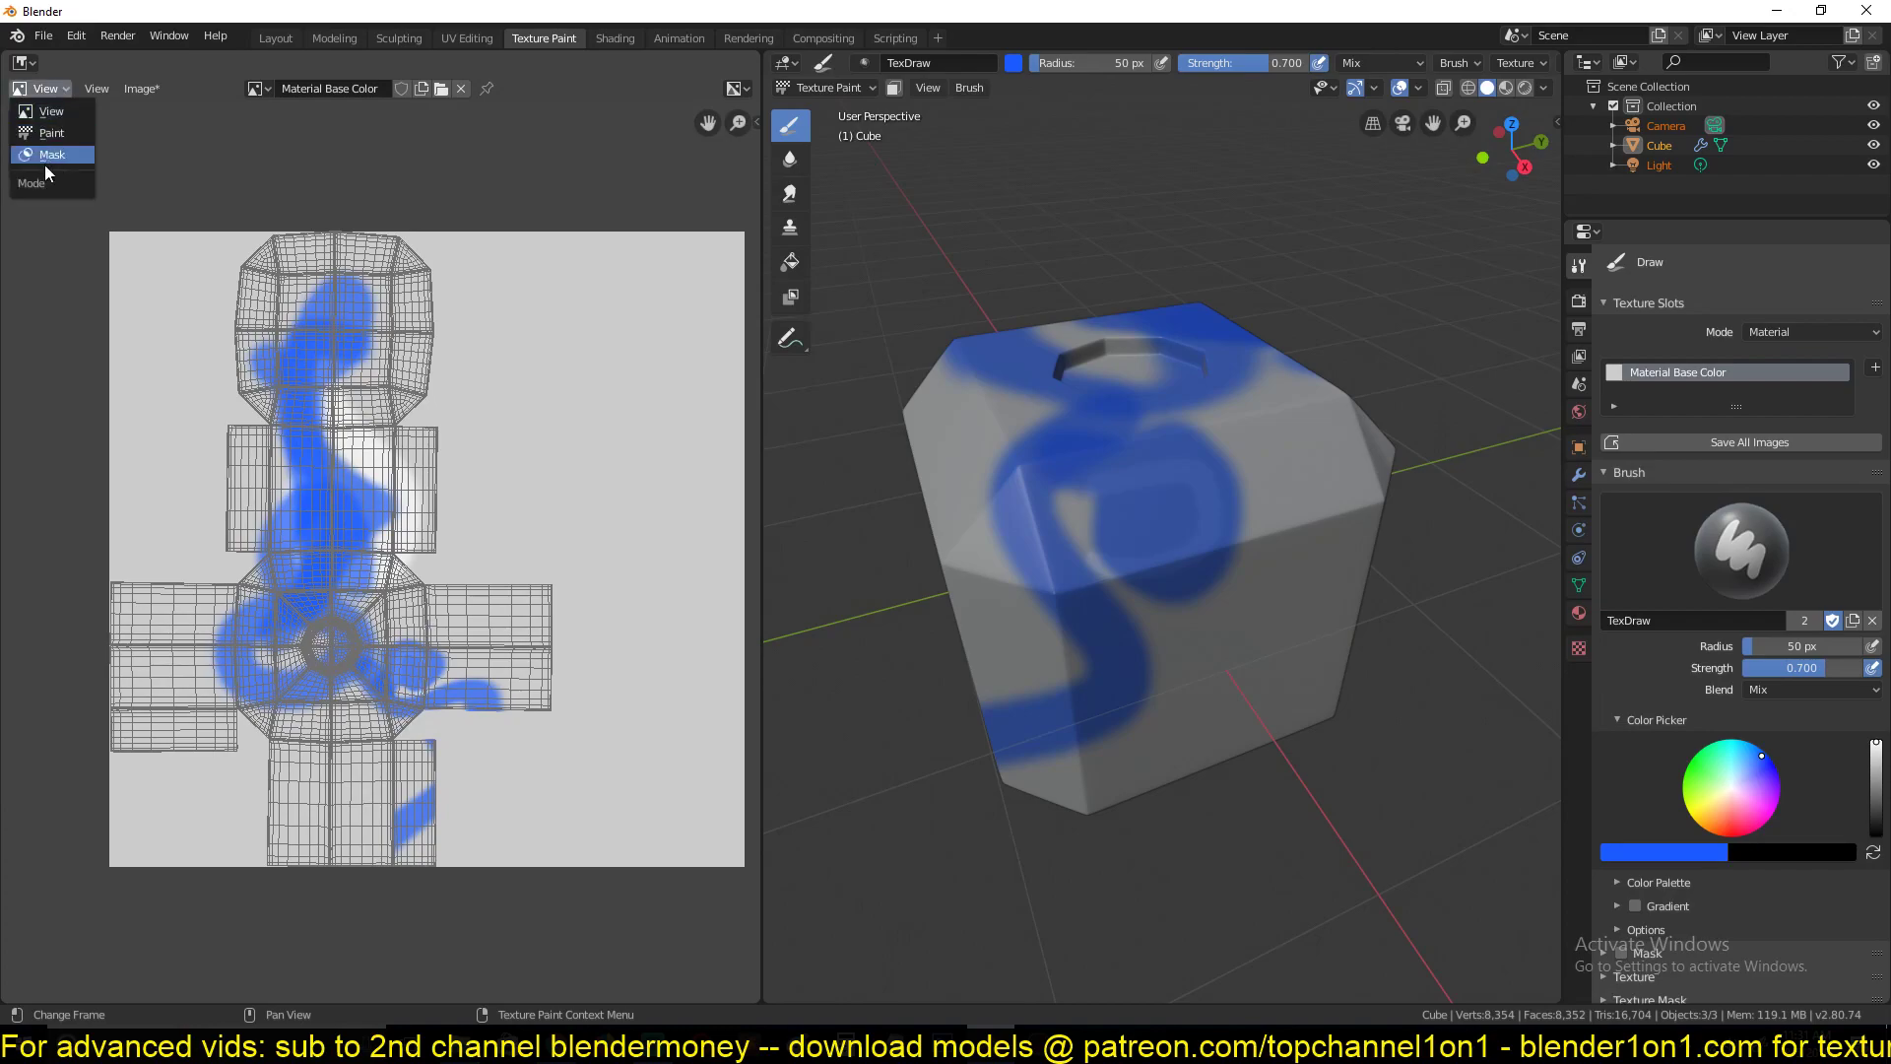
{"action": "left_click", "coordinate": [49, 136]}
{"action": "mouse_move", "coordinate": [404, 287]}
{"action": "left_mouse_down"}
{"action": "mouse_move", "coordinate": [330, 476]}
{"action": "mouse_move", "coordinate": [253, 492]}
{"action": "left_mouse_up"}
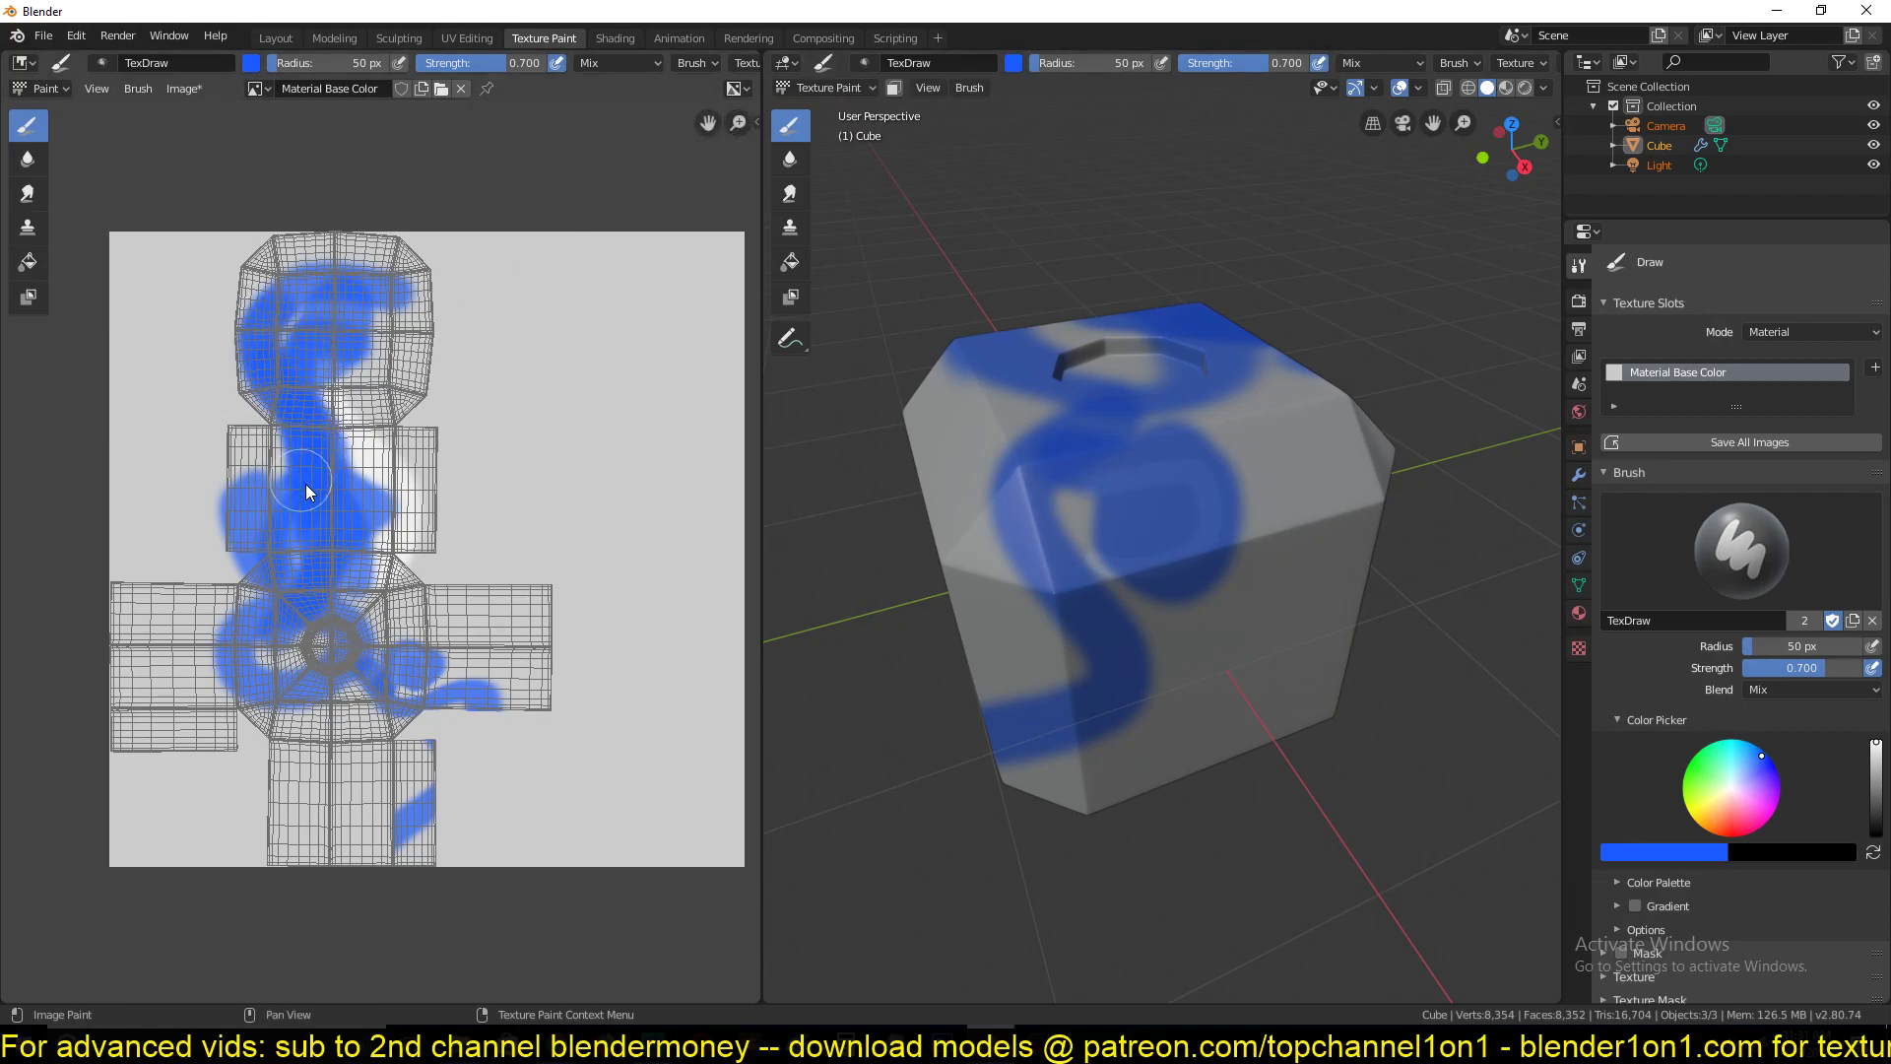
Switch the 3D view to Object Mode and paint a blue stroke down the upper part of the texture image
{"action": "left_click", "coordinate": [865, 87]}
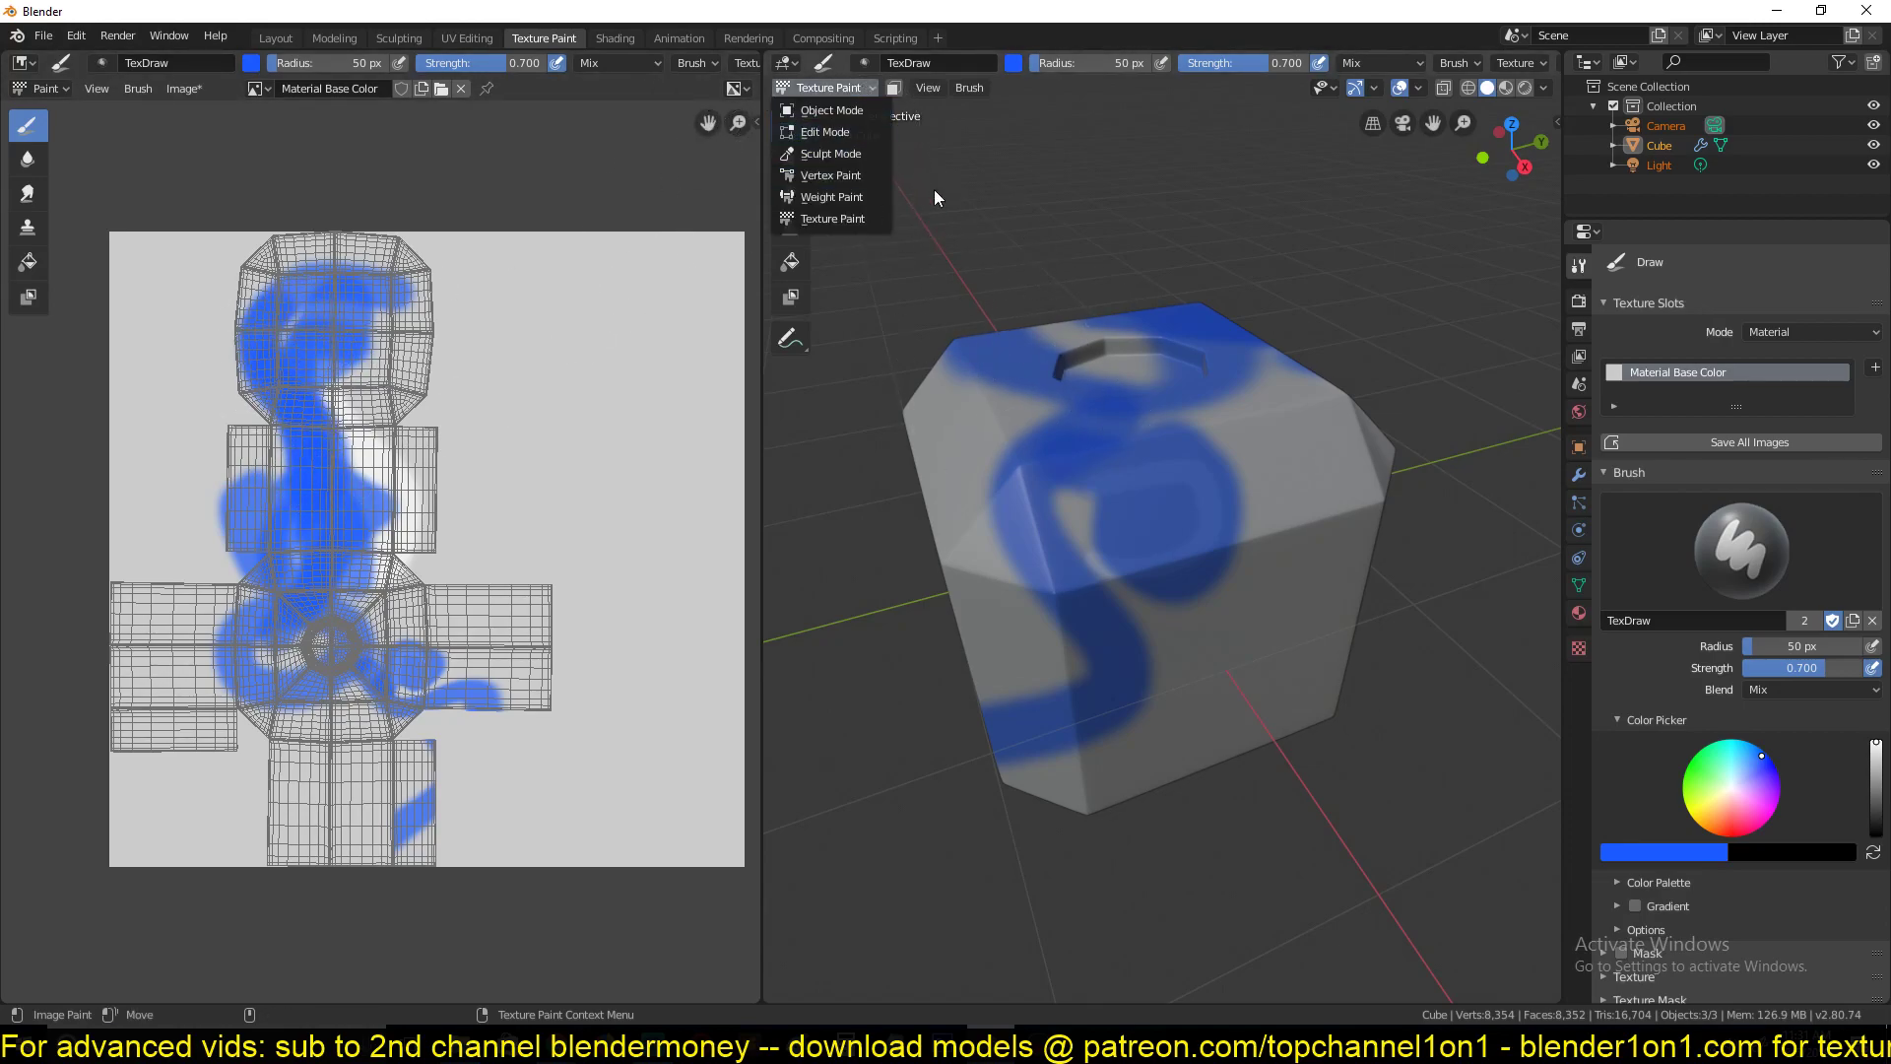
{"action": "left_click", "coordinate": [866, 90]}
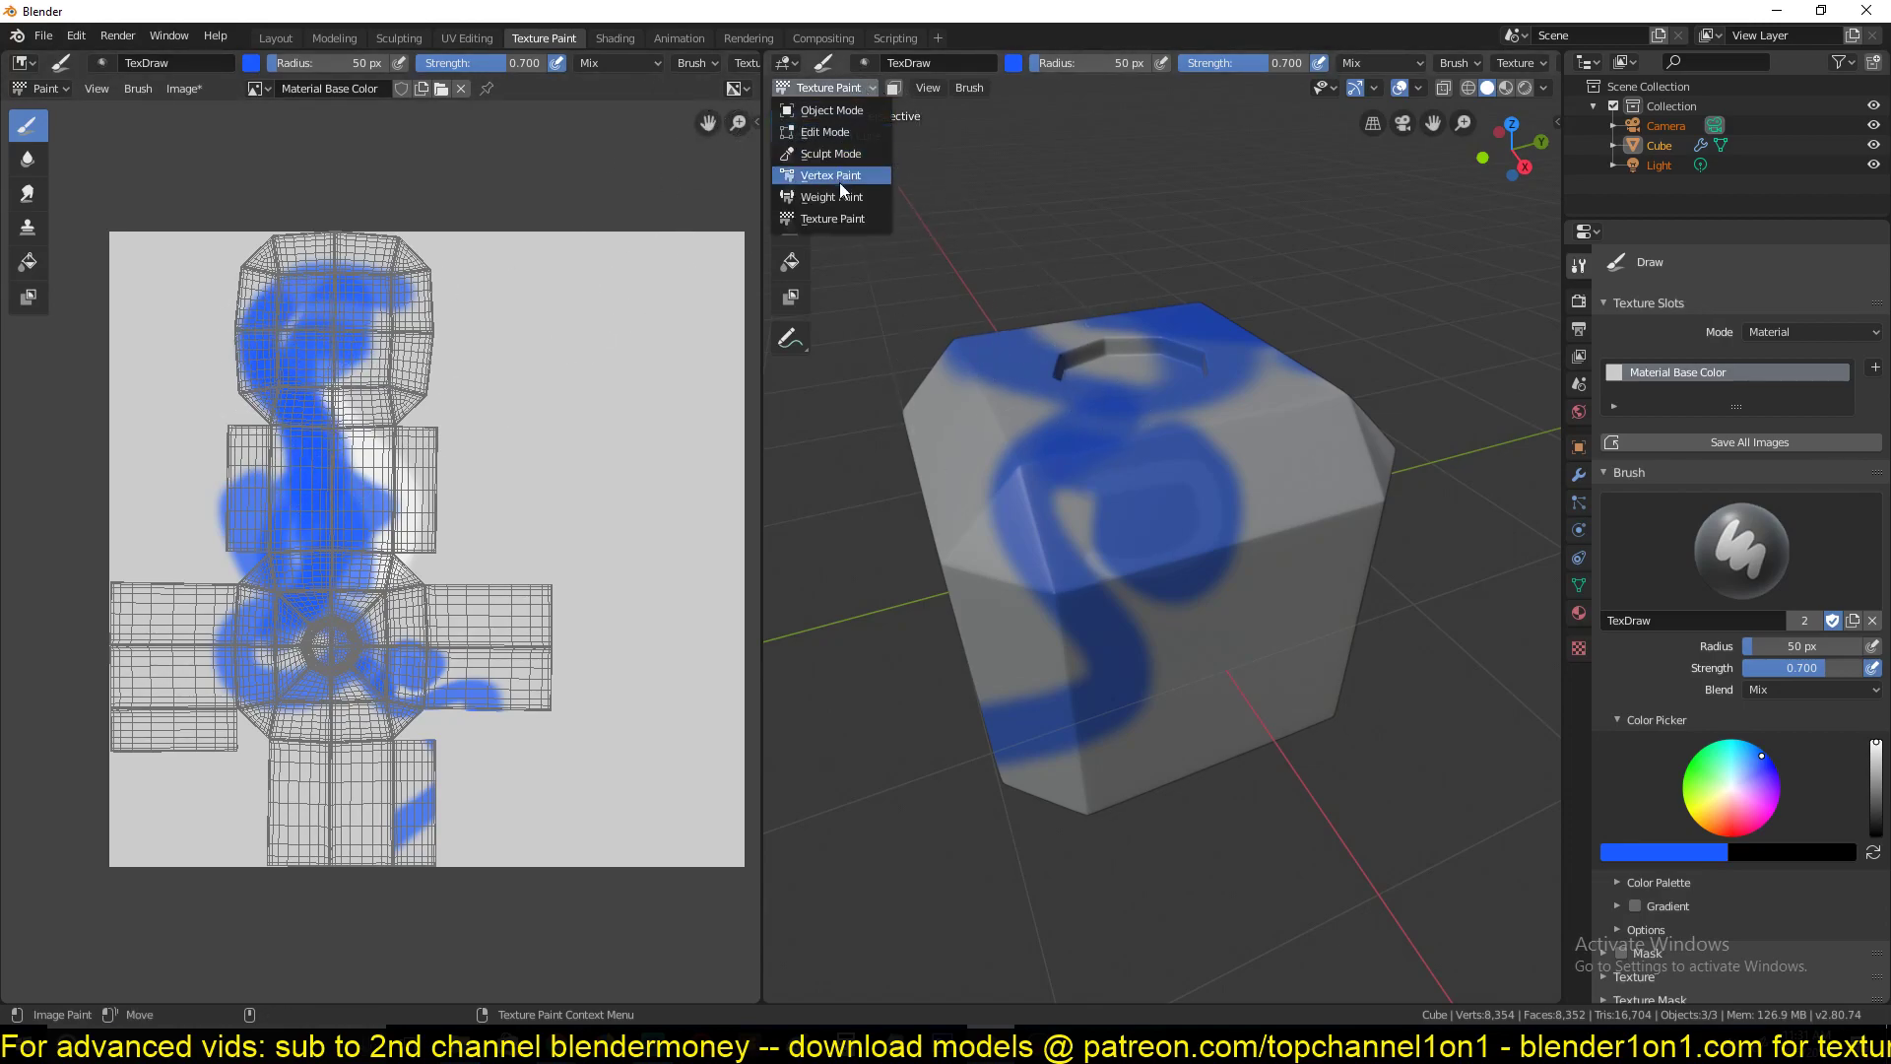
{"action": "left_click", "coordinate": [842, 110]}
{"action": "mouse_move", "coordinate": [447, 268]}
{"action": "left_mouse_down"}
{"action": "mouse_move", "coordinate": [402, 281]}
{"action": "mouse_move", "coordinate": [216, 548]}
{"action": "mouse_move", "coordinate": [291, 559]}
{"action": "left_mouse_up"}
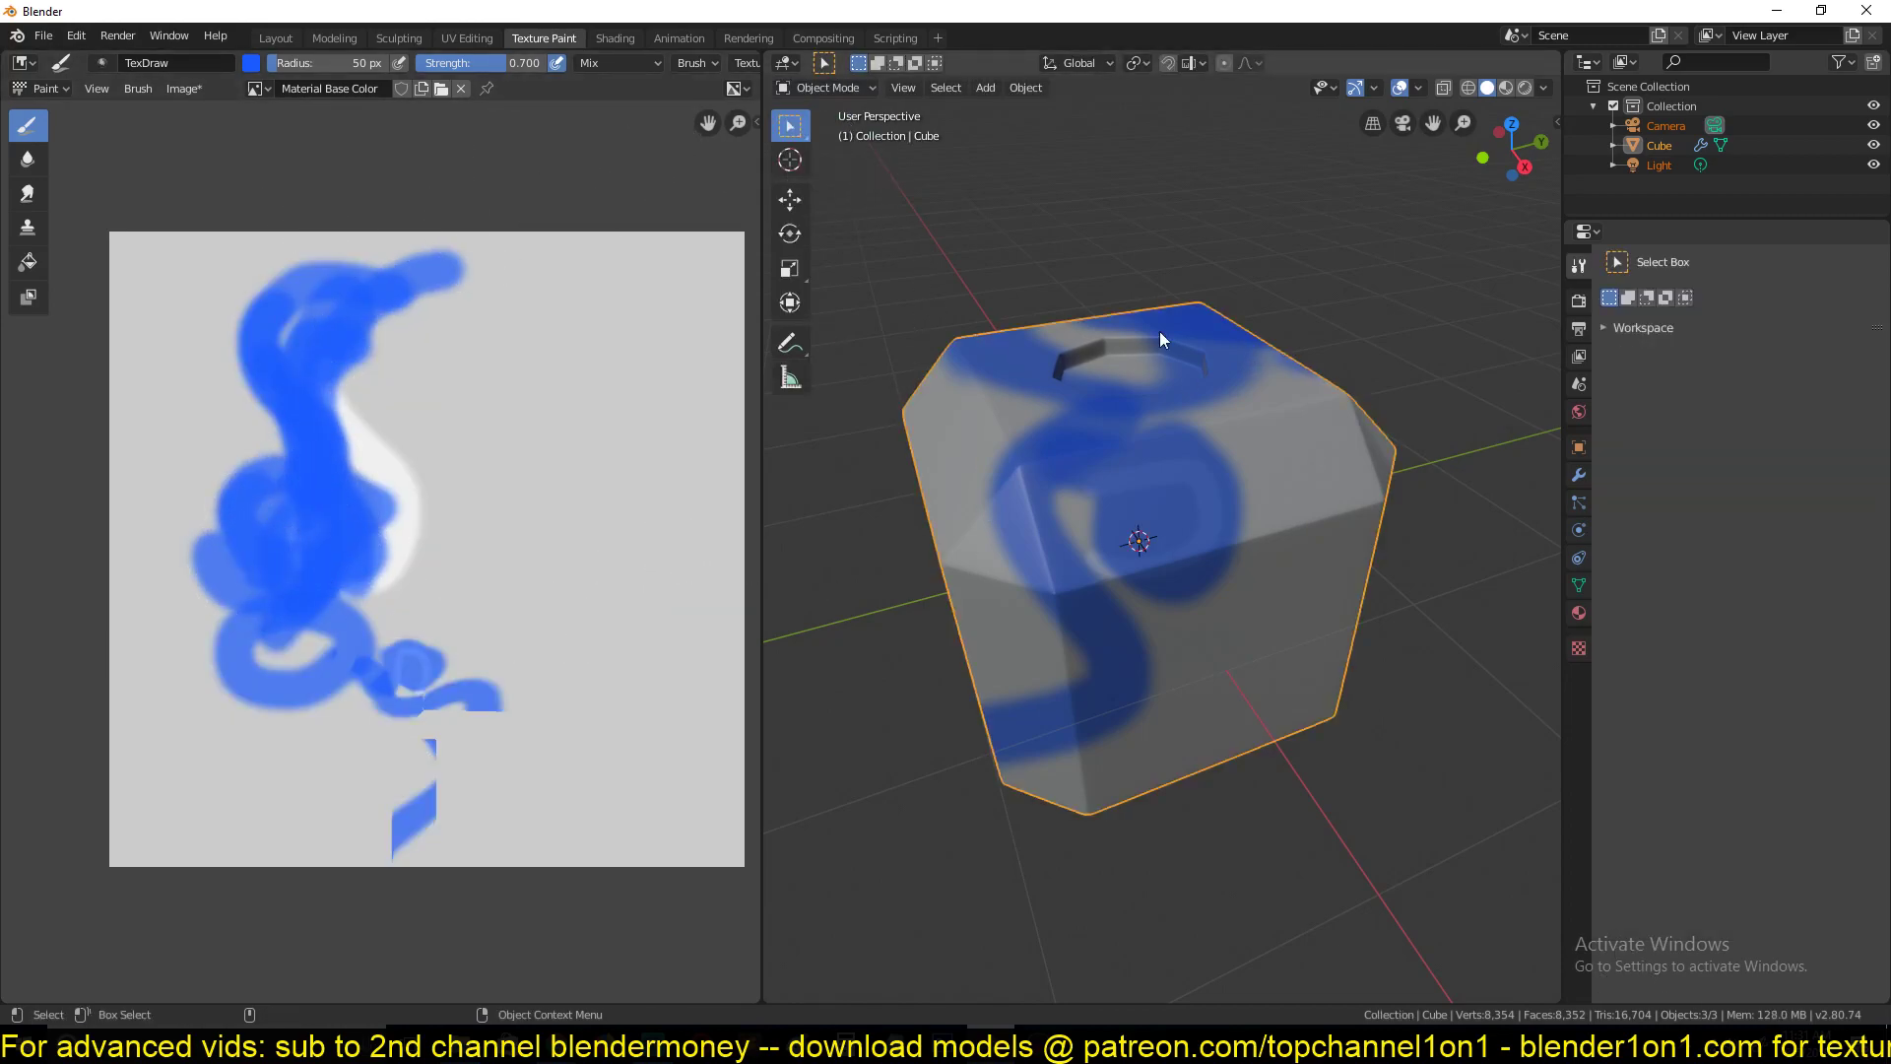
Return the 3D view to Texture Paint mode and paint more blue strokes across the cube's upper bevelled face
{"action": "left_click", "coordinate": [843, 91]}
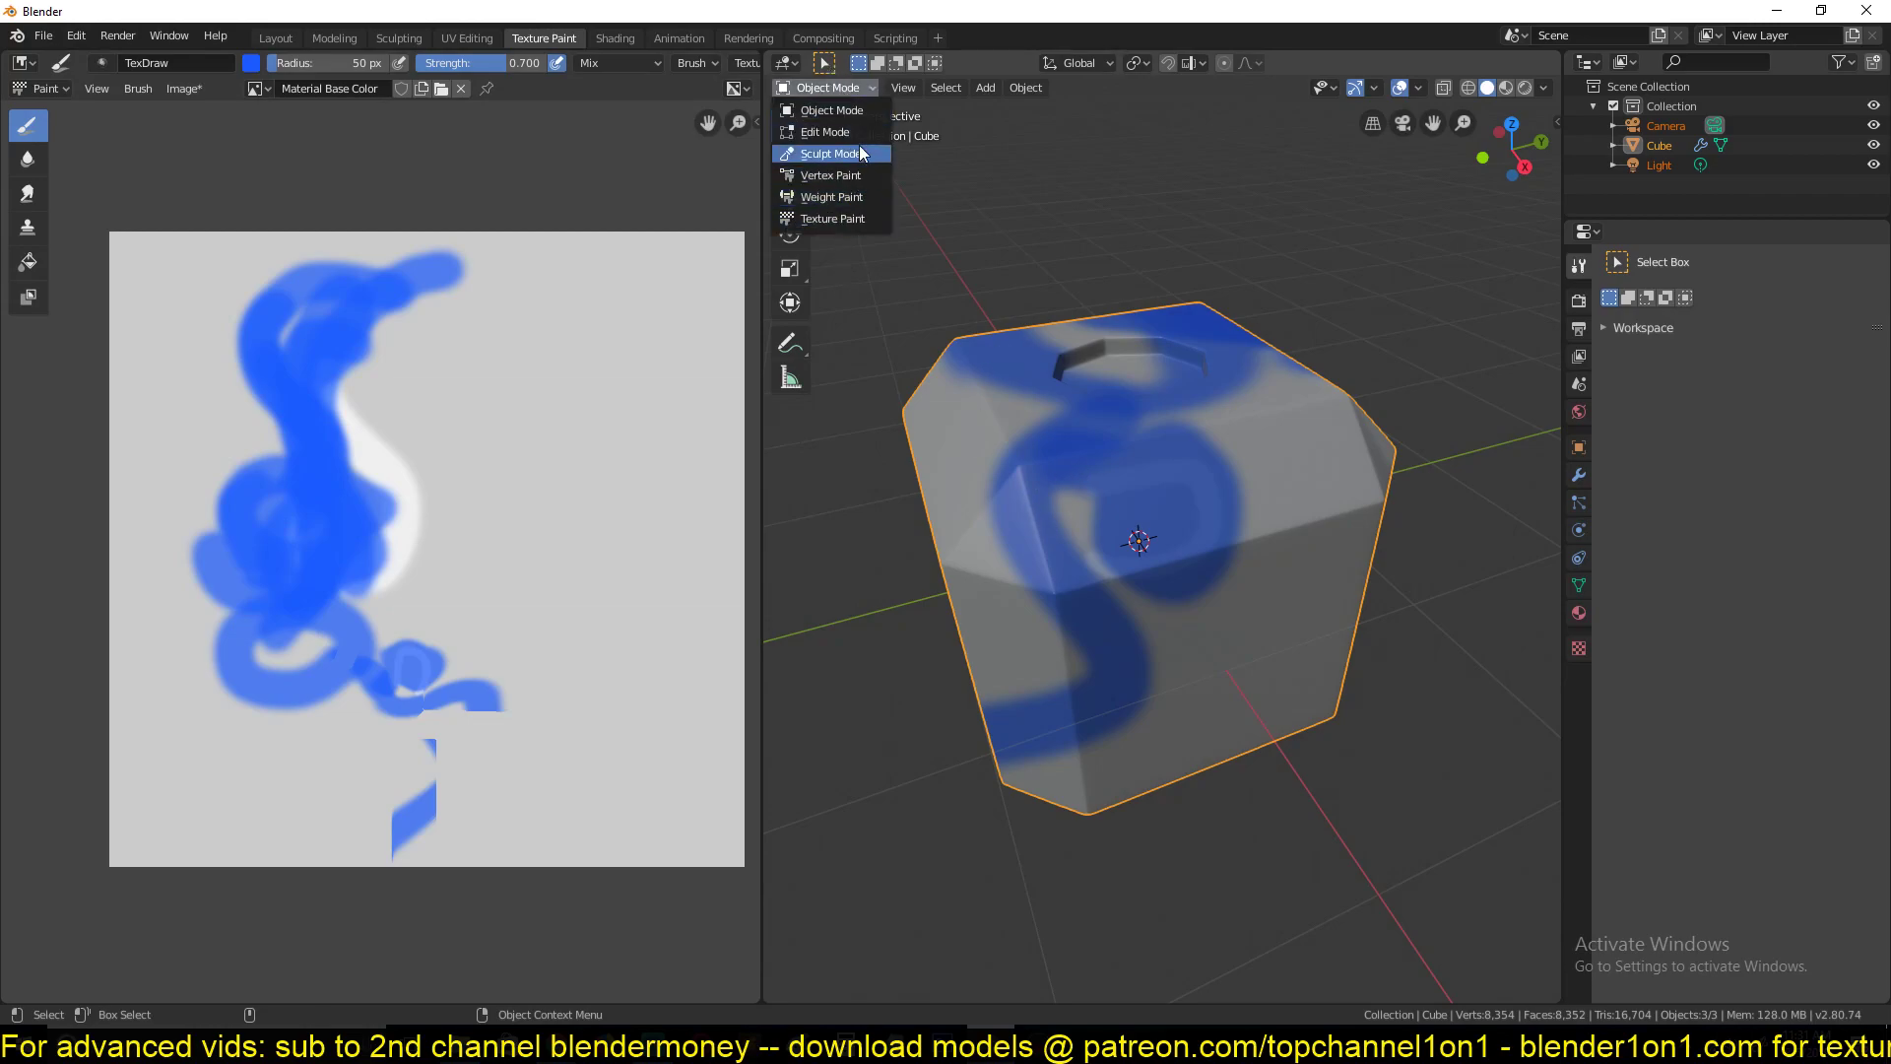
{"action": "left_click", "coordinate": [848, 218]}
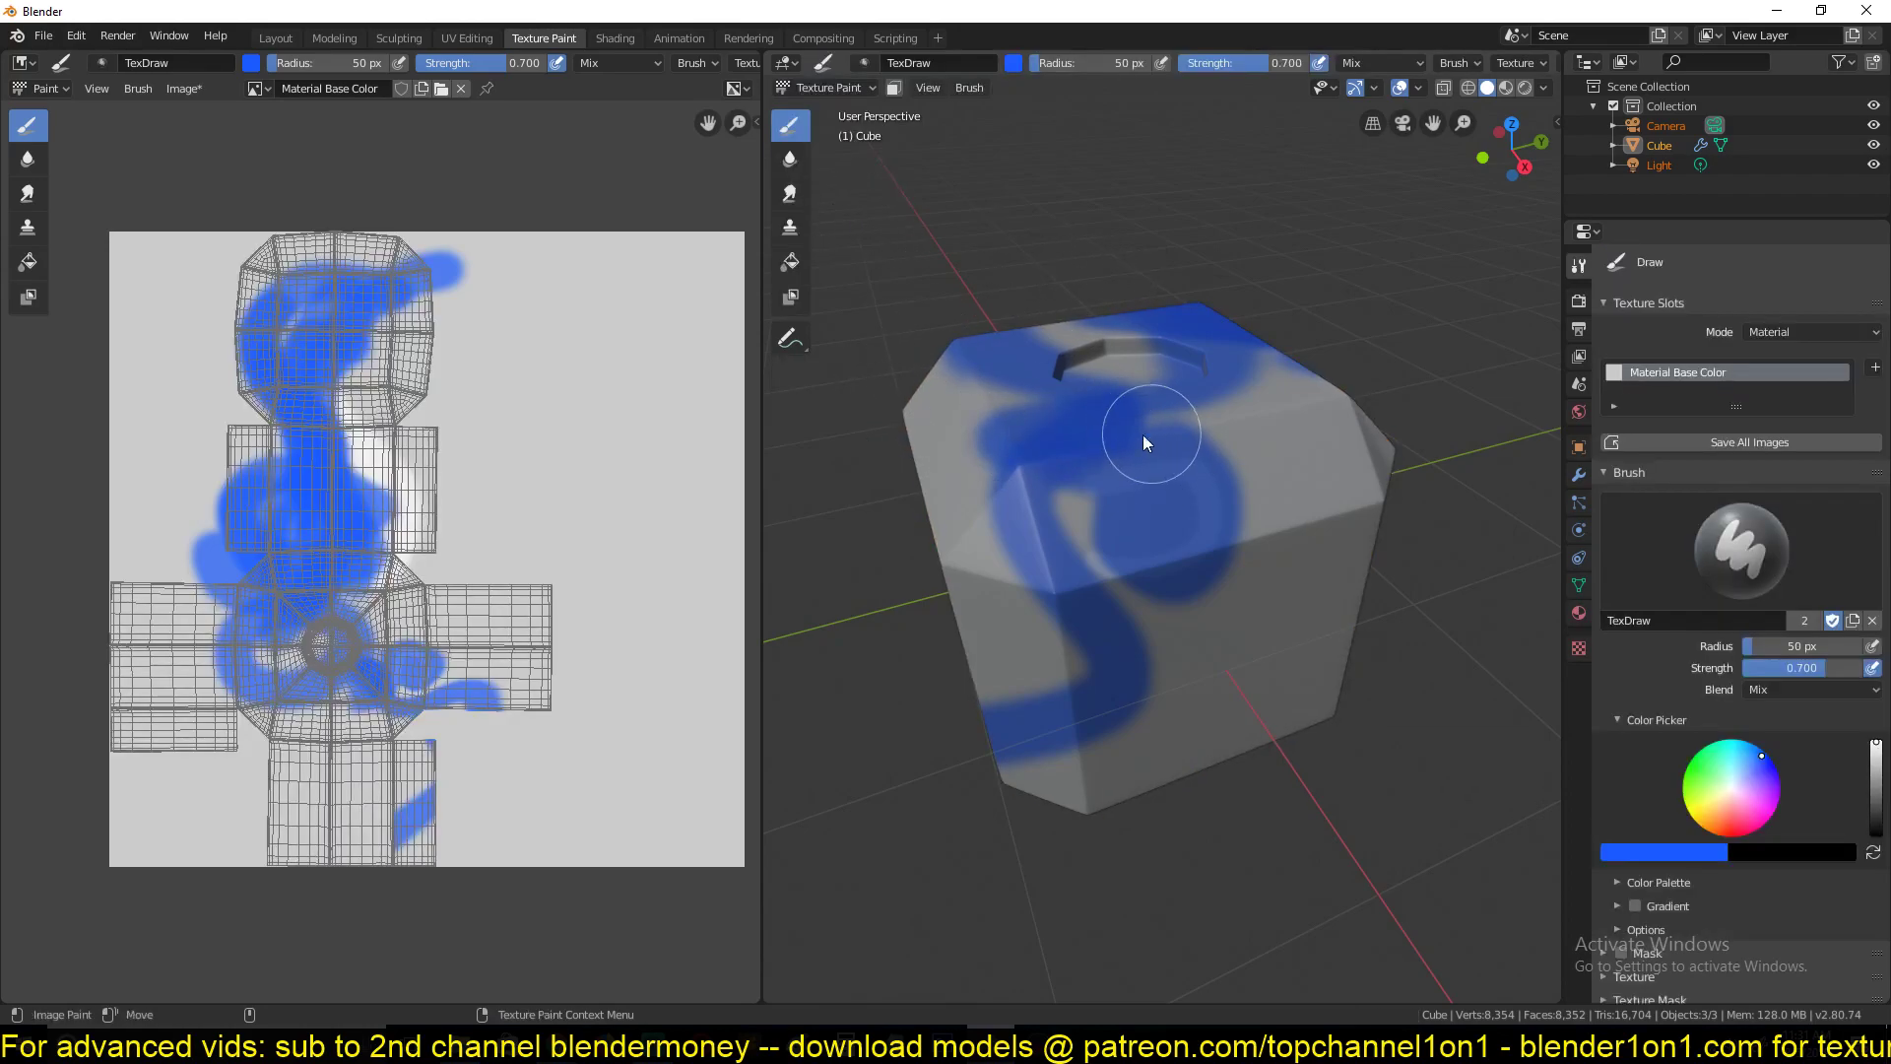
{"action": "mouse_move", "coordinate": [1291, 433]}
{"action": "middle_mouse_down"}
{"action": "mouse_move", "coordinate": [1357, 376]}
{"action": "mouse_move", "coordinate": [1167, 492]}
{"action": "middle_mouse_up"}
{"action": "scroll", "coordinate": [1166, 486], "scroll_direction": "up", "scroll_amount": 2}
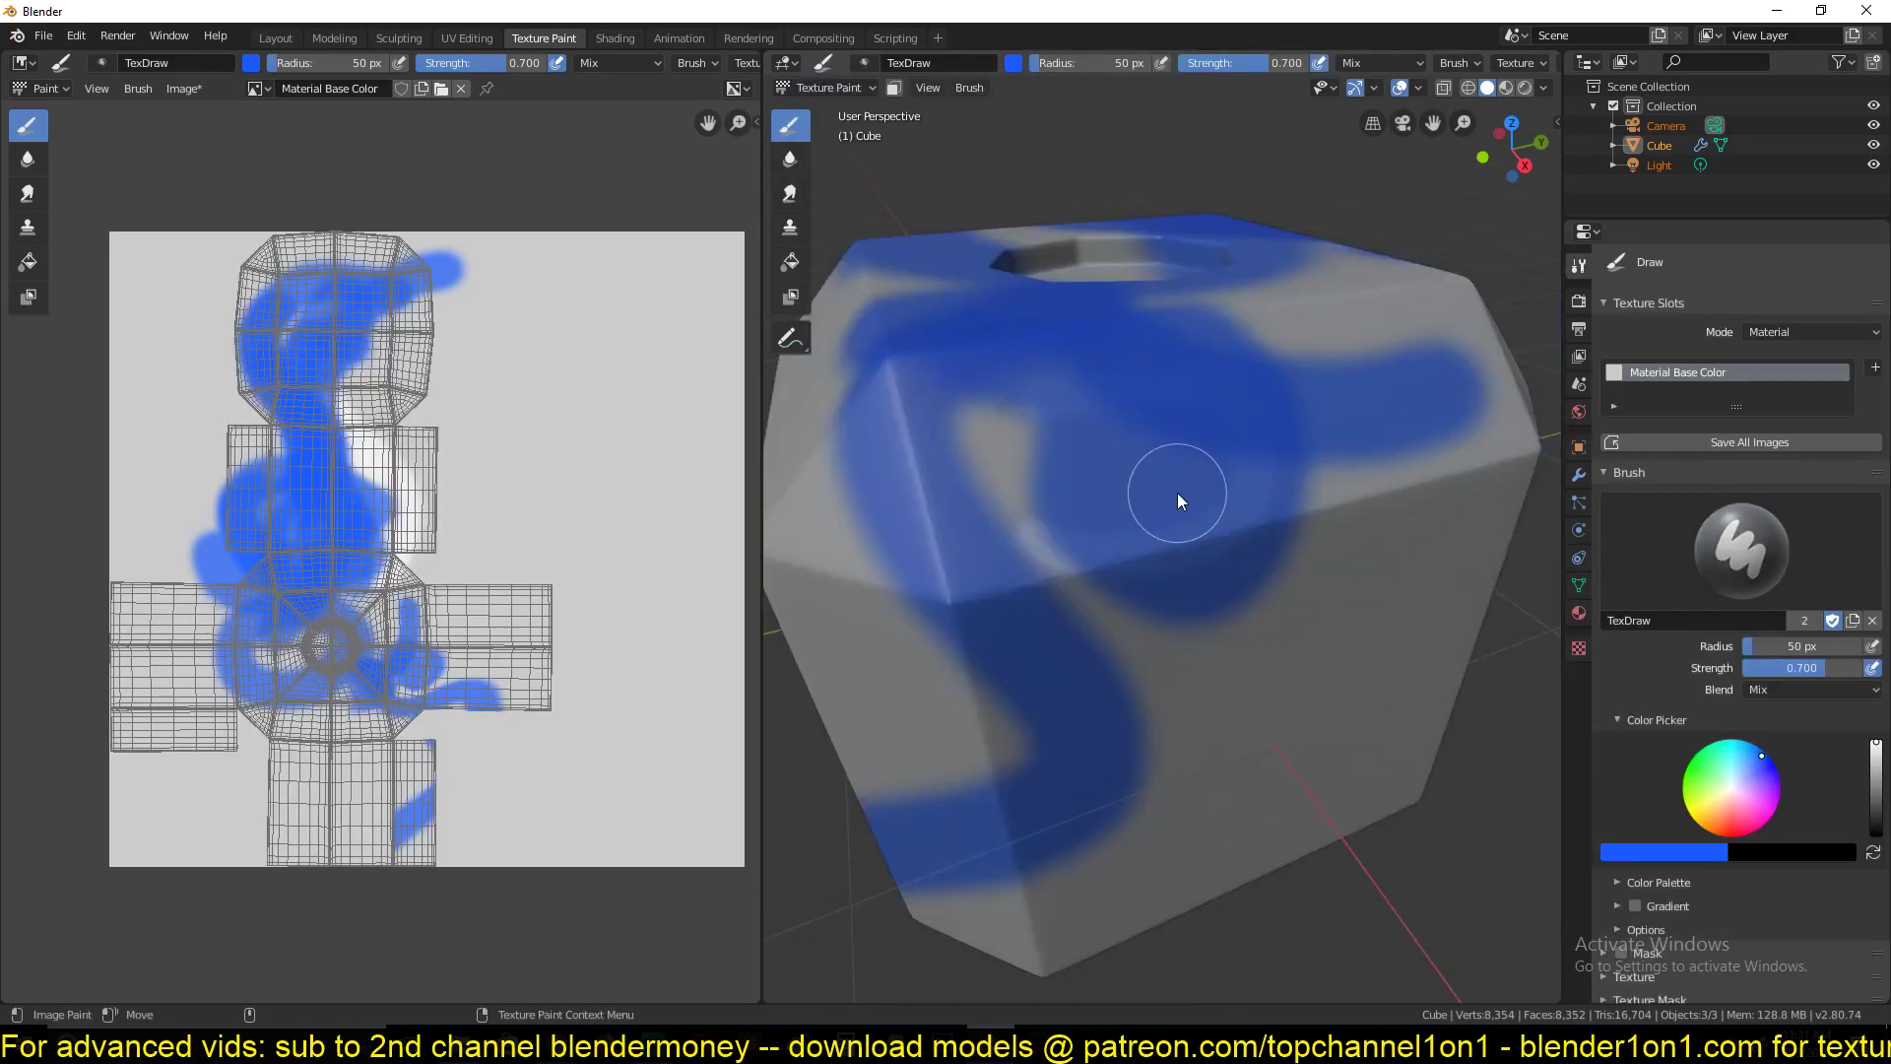
{"action": "scroll", "coordinate": [1178, 492], "scroll_direction": "down", "scroll_amount": 2}
Add a blank 1024 × 1024 px Roughness paint slot named Material Roughness
{"action": "left_click", "coordinate": [1873, 368]}
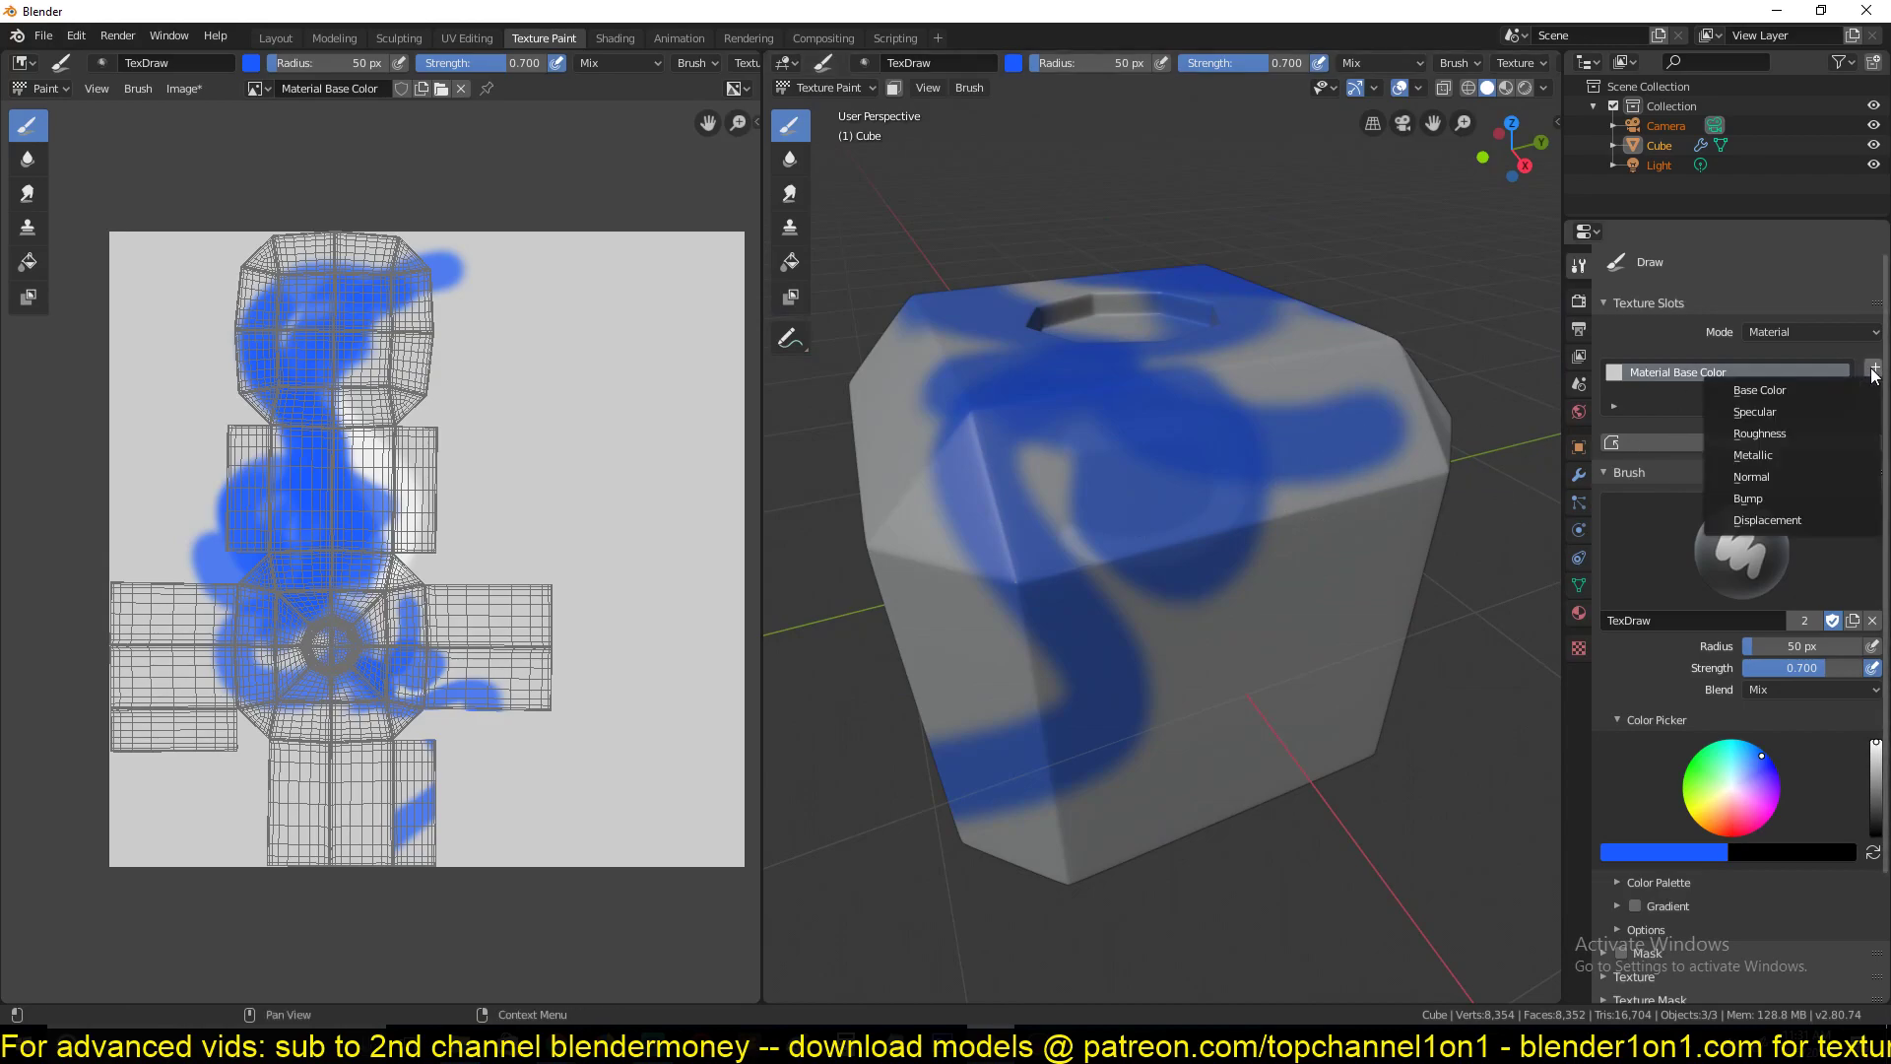
{"action": "left_click", "coordinate": [1758, 433]}
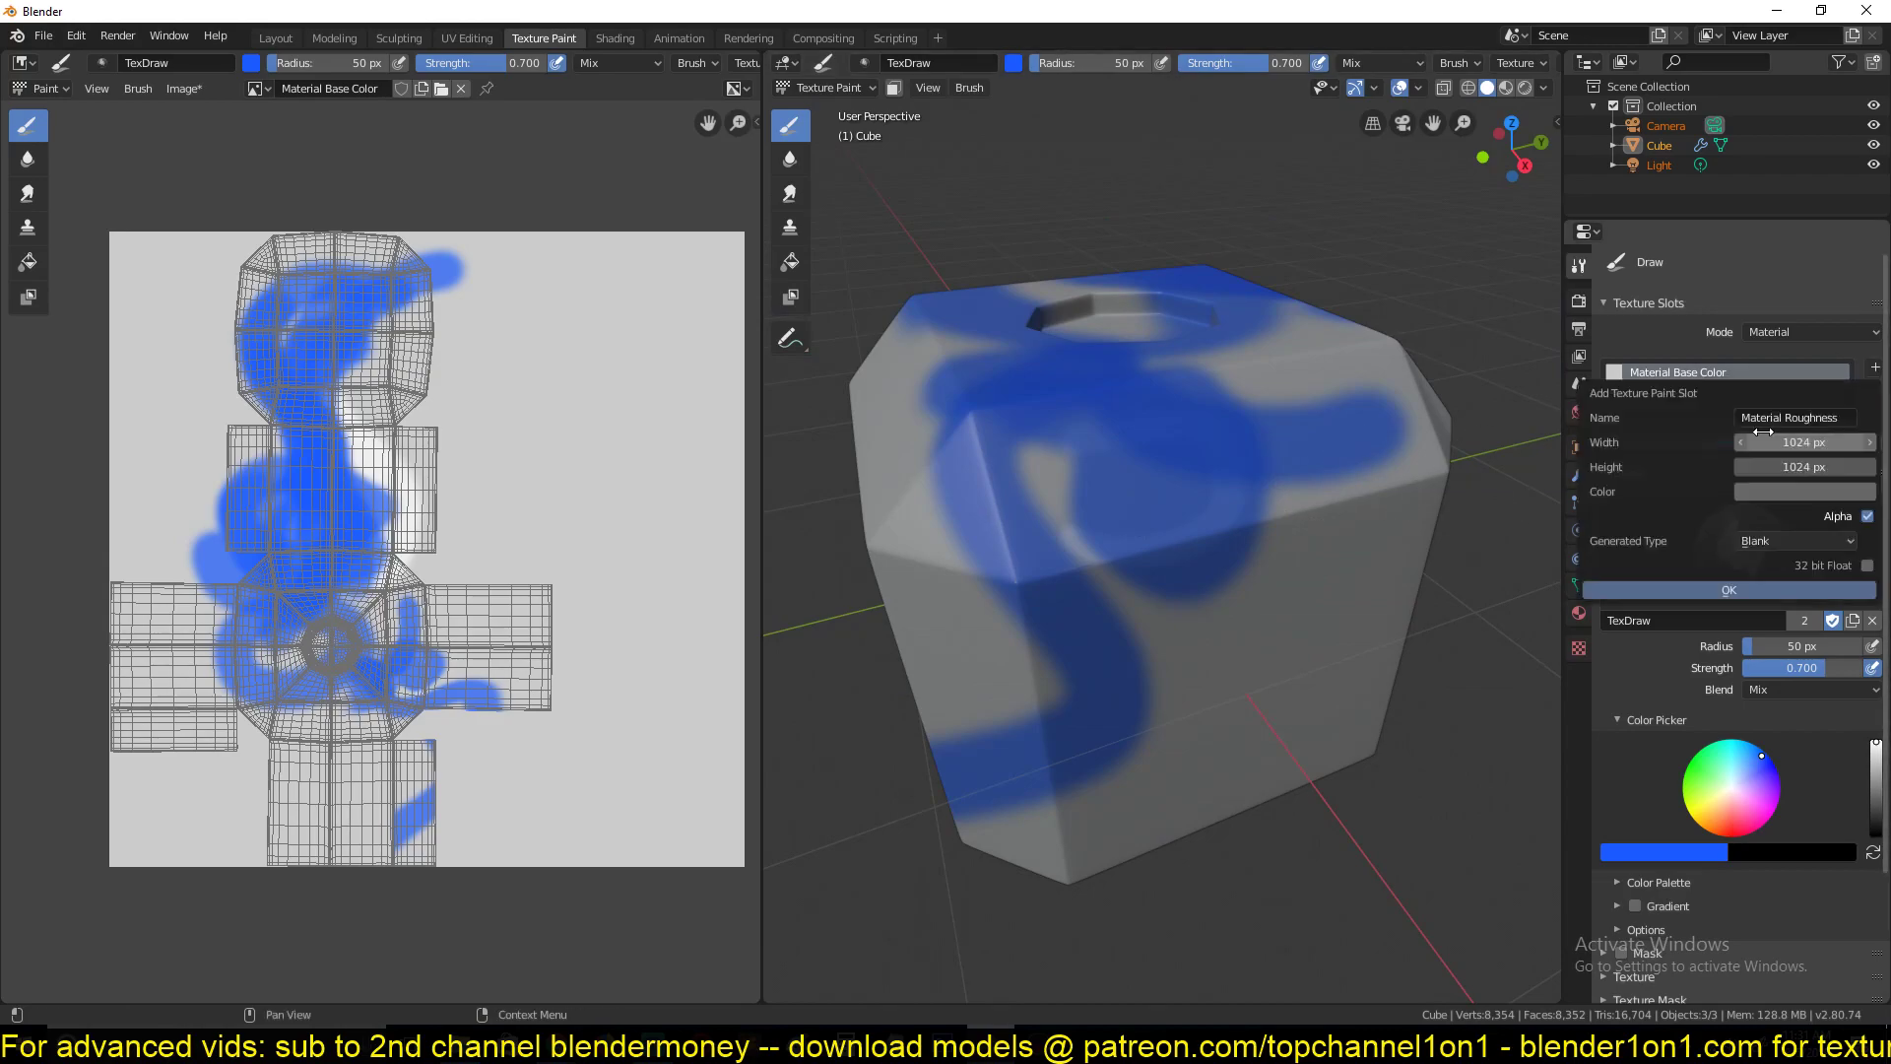
{"action": "left_click", "coordinate": [1737, 587]}
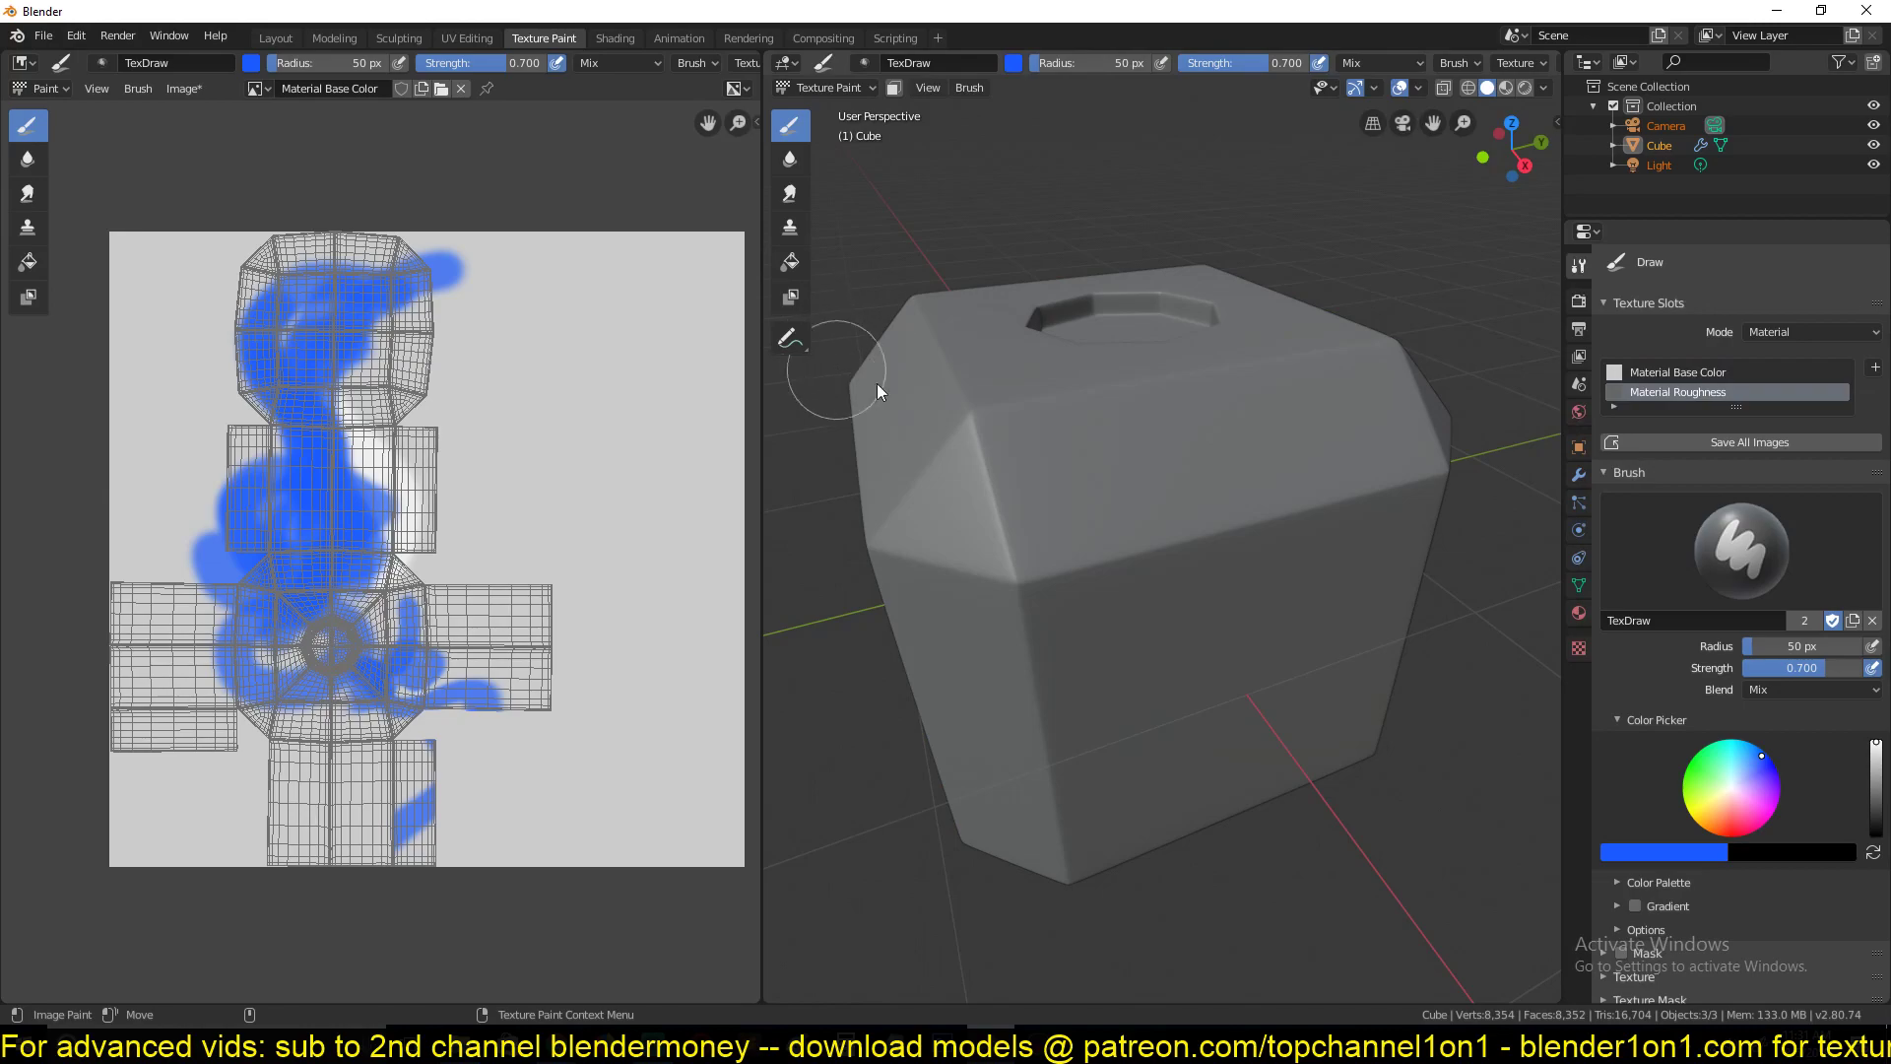
Try painting blue strokes over the cube in the Material Roughness slot, and undo them
{"action": "mouse_move", "coordinate": [1020, 424]}
{"action": "left_mouse_down"}
{"action": "mouse_move", "coordinate": [1143, 561]}
{"action": "mouse_move", "coordinate": [962, 398]}
{"action": "mouse_move", "coordinate": [1119, 781]}
{"action": "mouse_move", "coordinate": [951, 379]}
{"action": "mouse_move", "coordinate": [1131, 470]}
{"action": "left_mouse_up"}
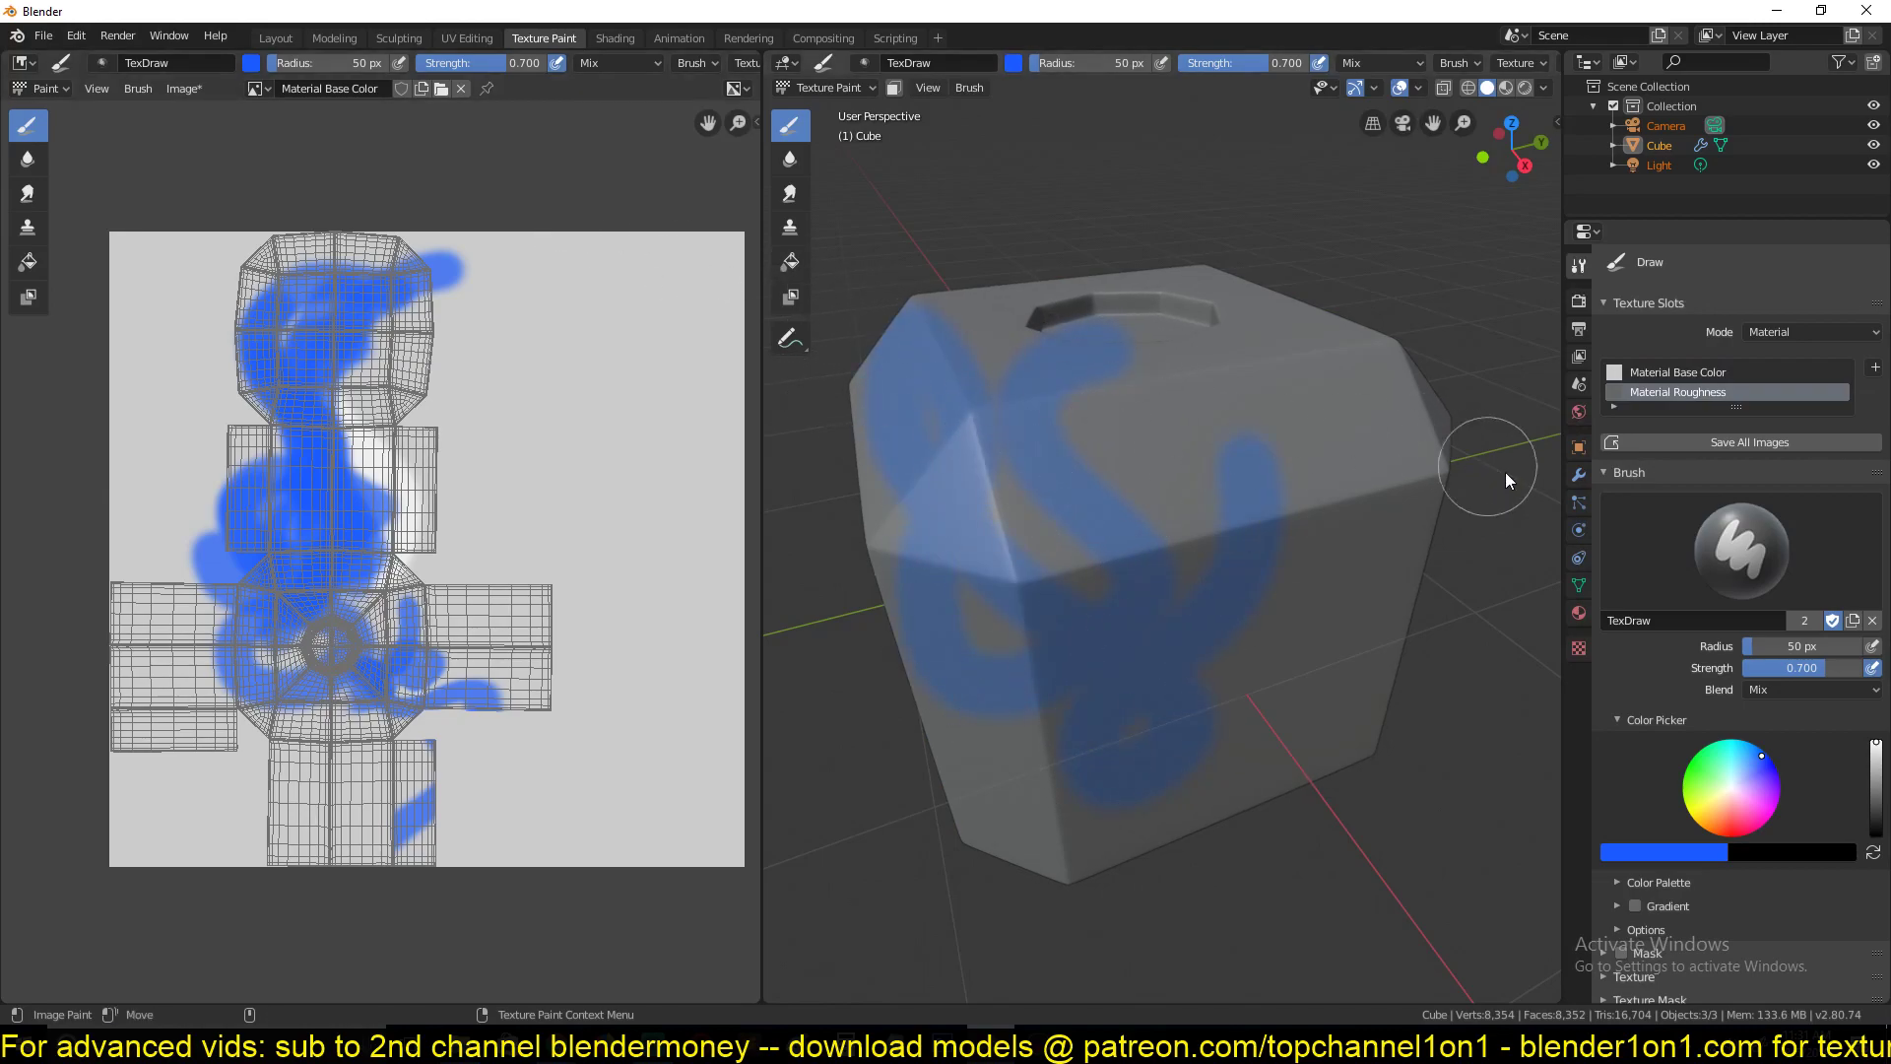
{"action": "key", "text": "ctrl+z"}
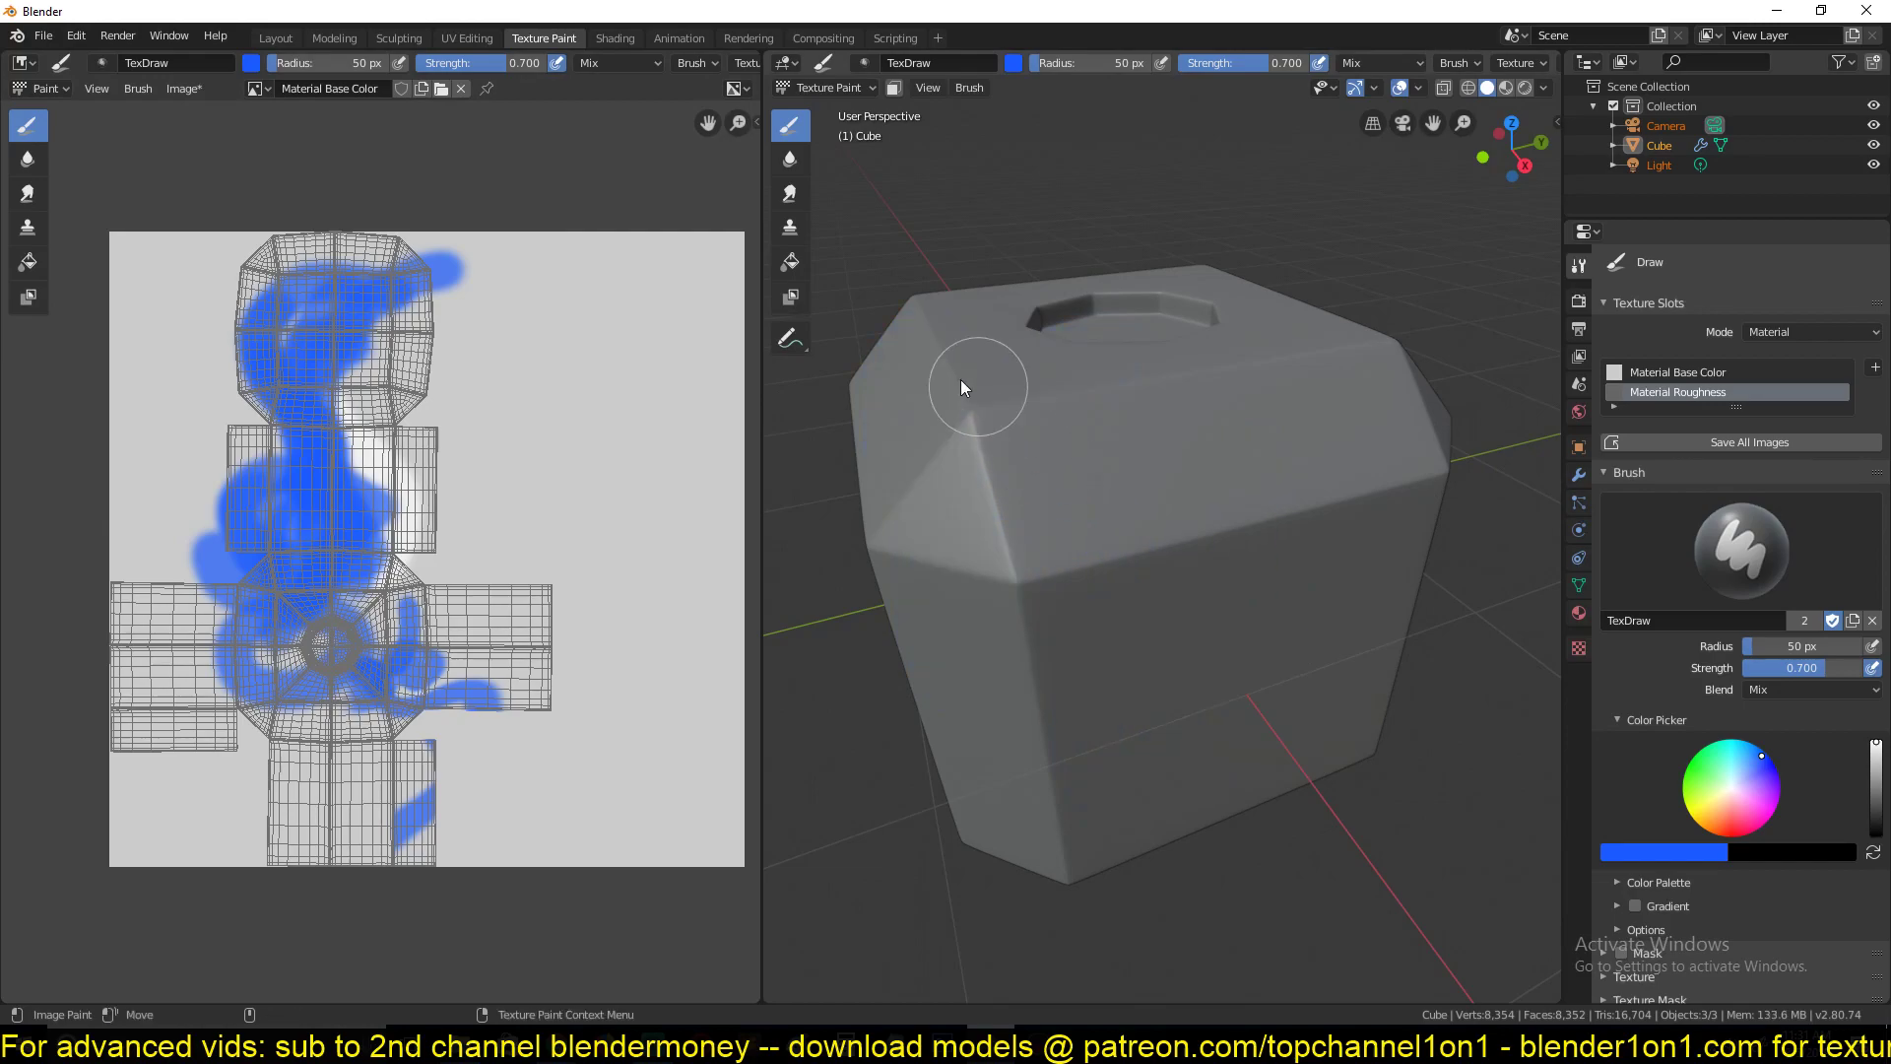
Try red and black brush colours using the HSV and RGB values, and restore red at full brightness
{"action": "left_click", "coordinate": [1696, 853]}
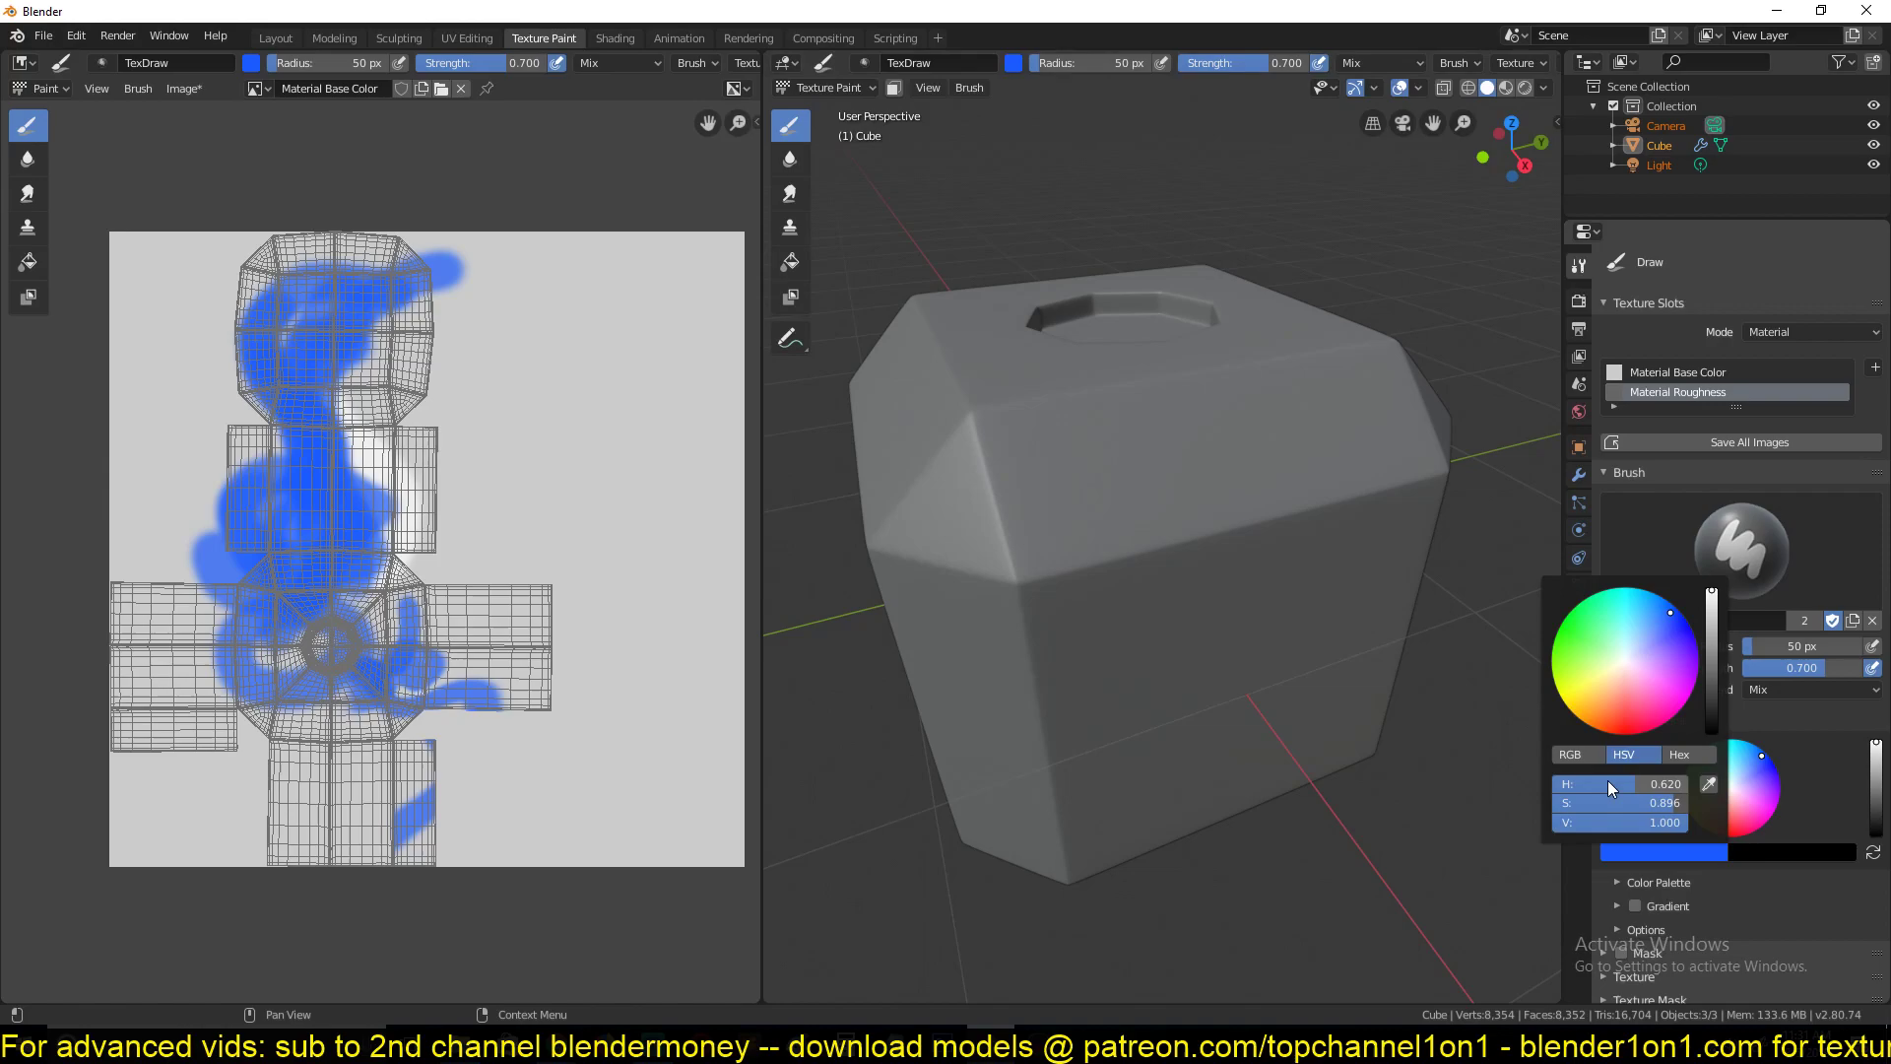
{"action": "left_click_drag", "start_coordinate": [1625, 785], "coordinate": [1734, 803]}
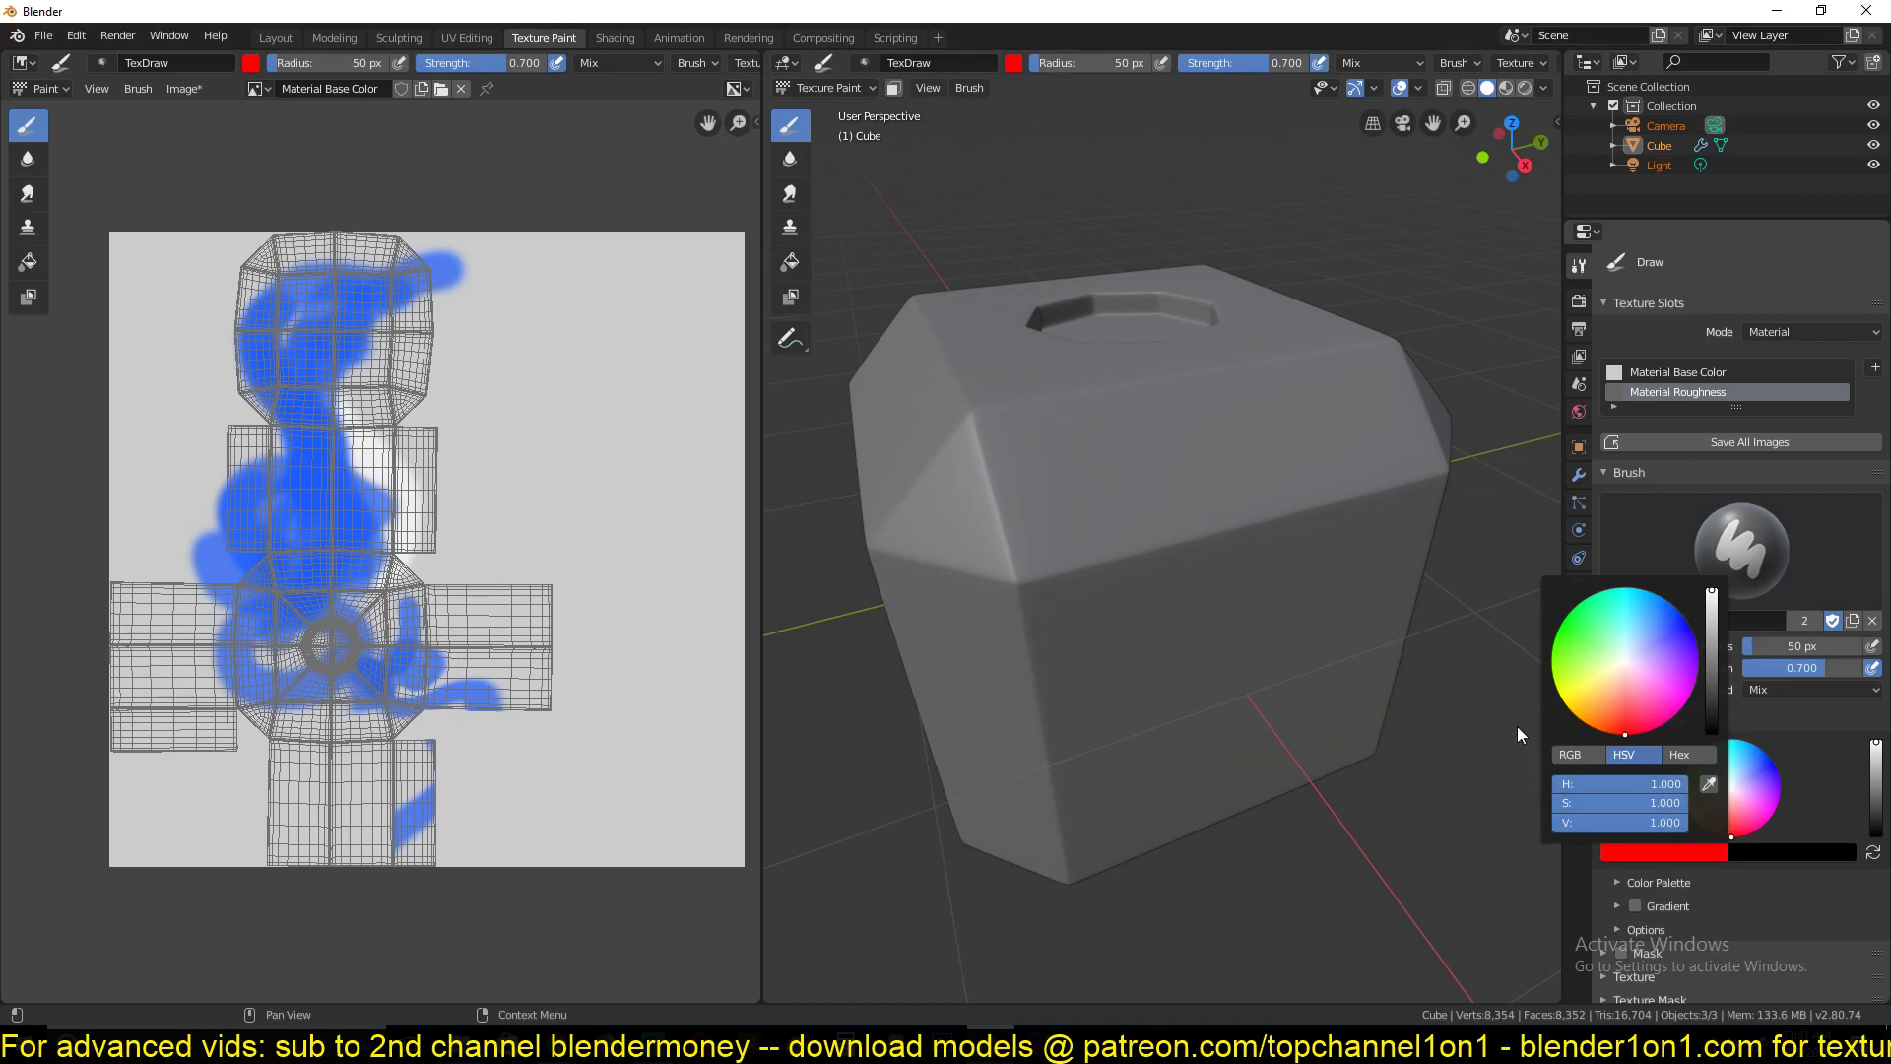
{"action": "left_click", "coordinate": [1685, 854]}
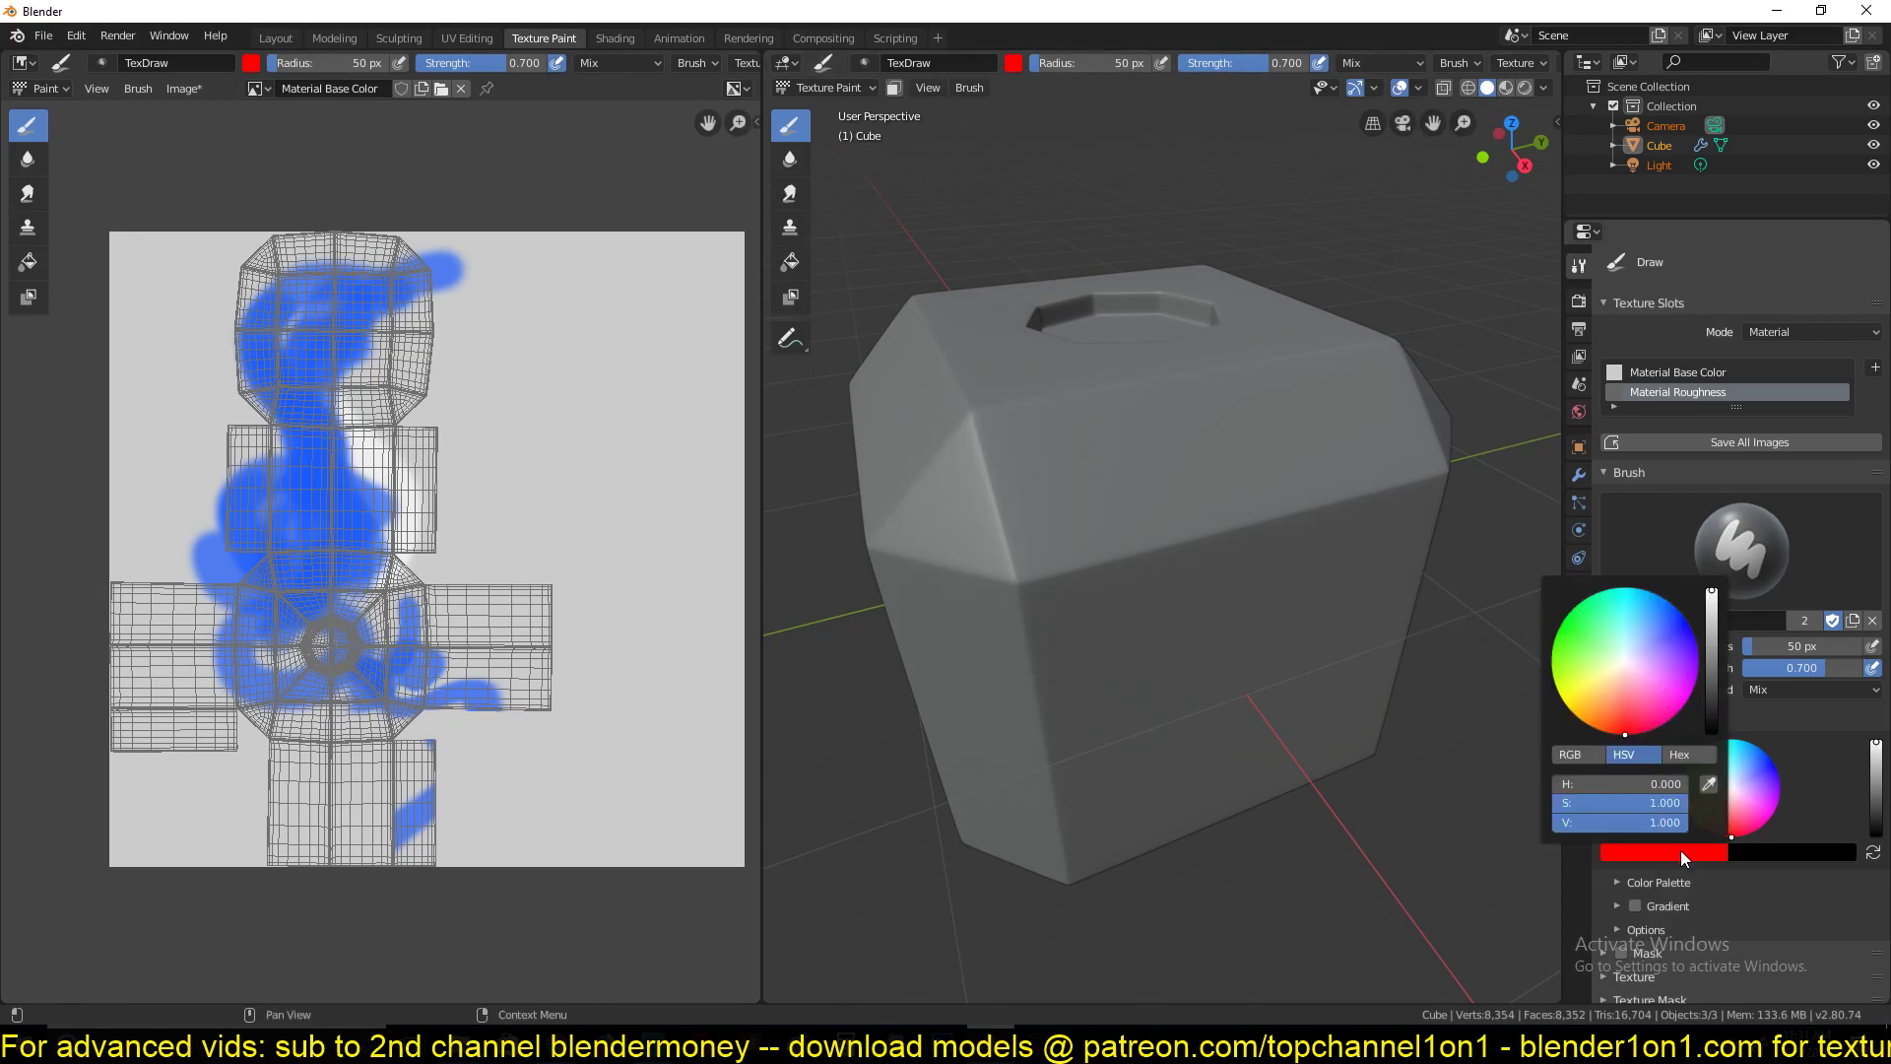
{"action": "left_click", "coordinate": [1680, 852]}
{"action": "left_click", "coordinate": [1573, 760]}
{"action": "left_click_drag", "start_coordinate": [1656, 786], "coordinate": [1552, 786]}
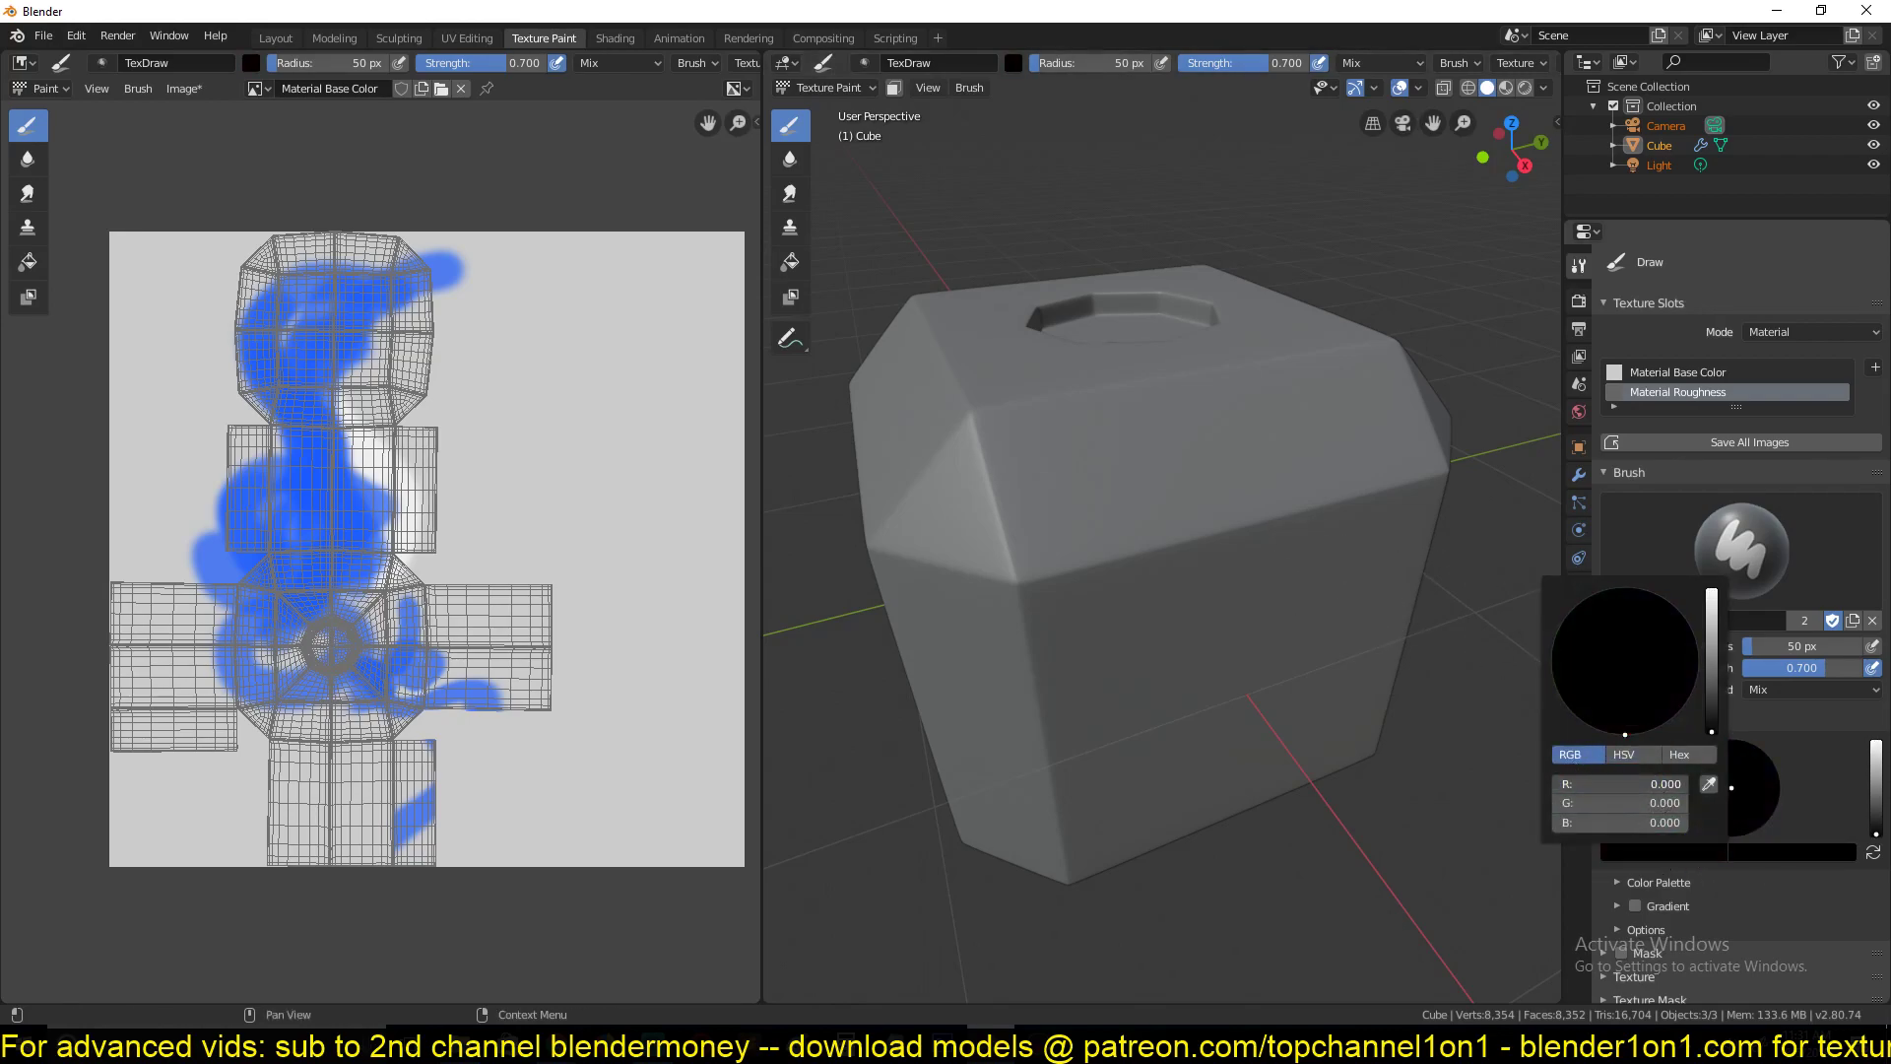
{"action": "left_click_drag", "start_coordinate": [1711, 731], "coordinate": [1711, 591]}
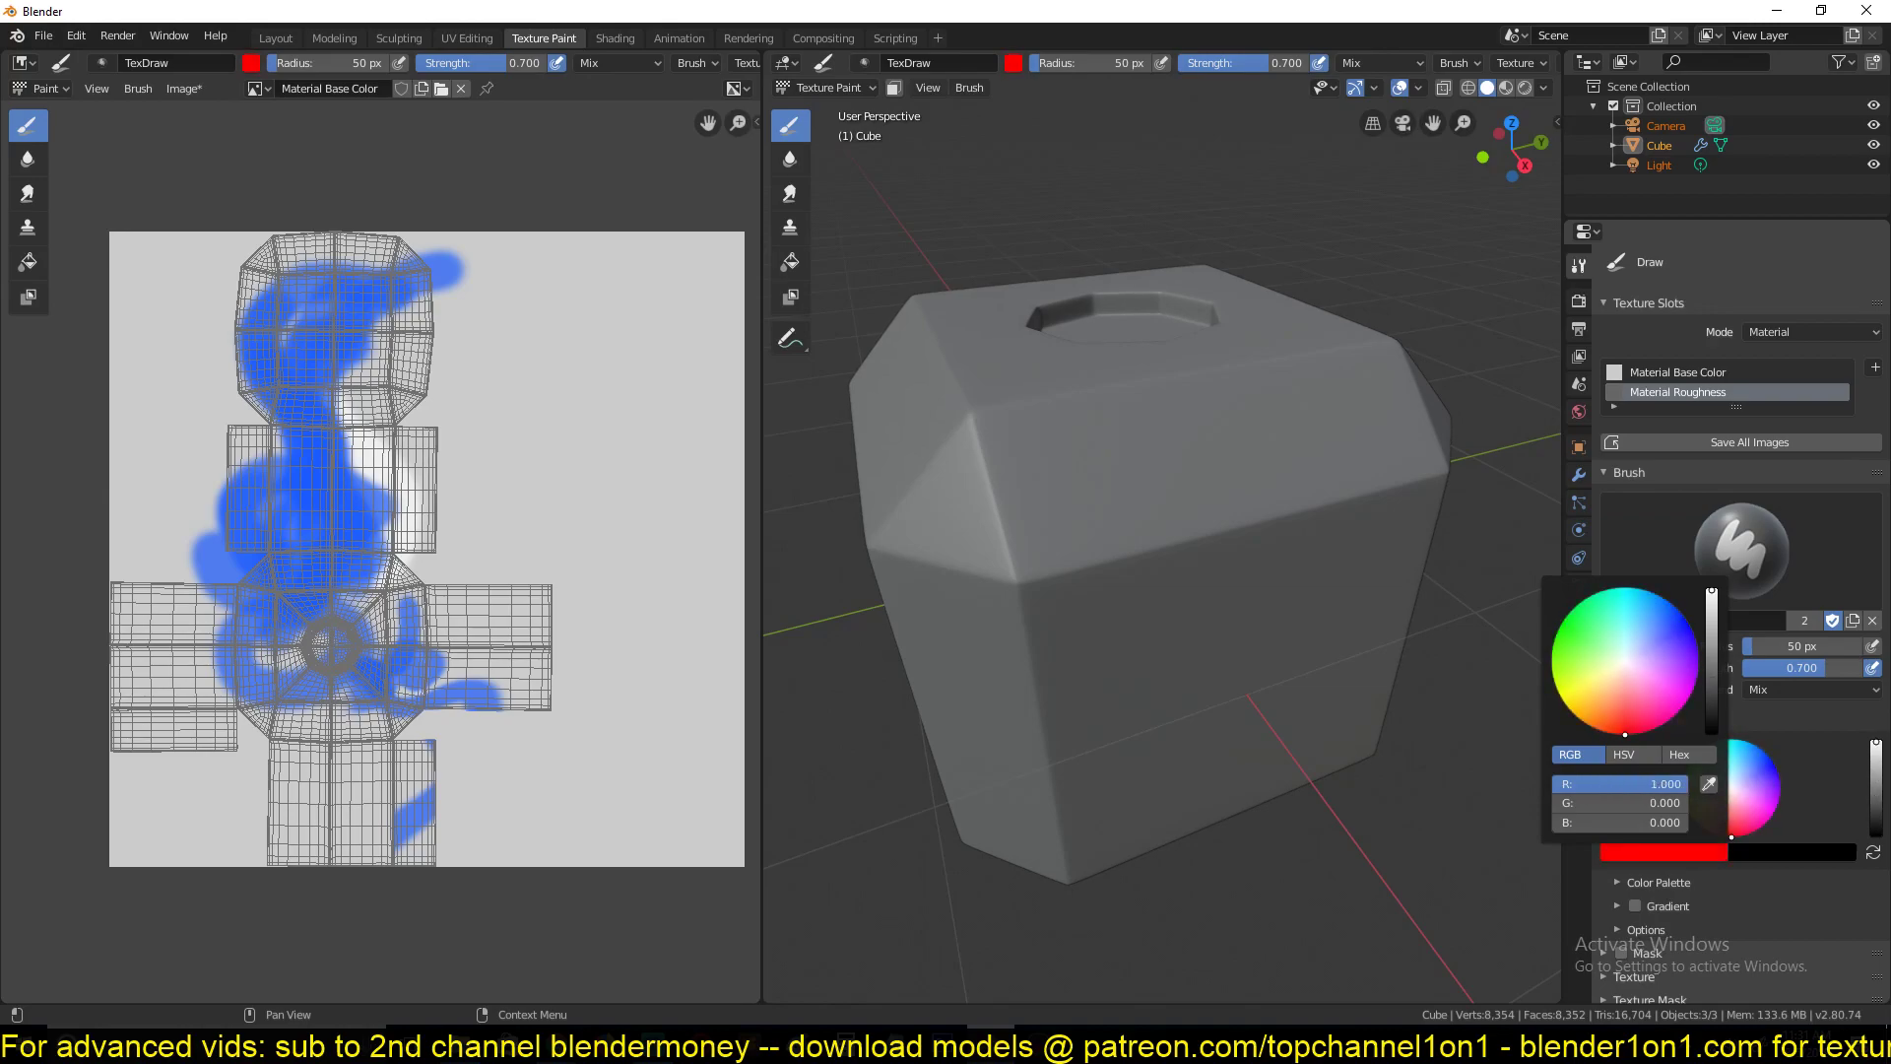
Try a cyan brush colour with the hue at 0.500 in HSV mode
{"action": "left_click", "coordinate": [1641, 756]}
{"action": "left_click", "coordinate": [1682, 752]}
{"action": "left_click", "coordinate": [1635, 750]}
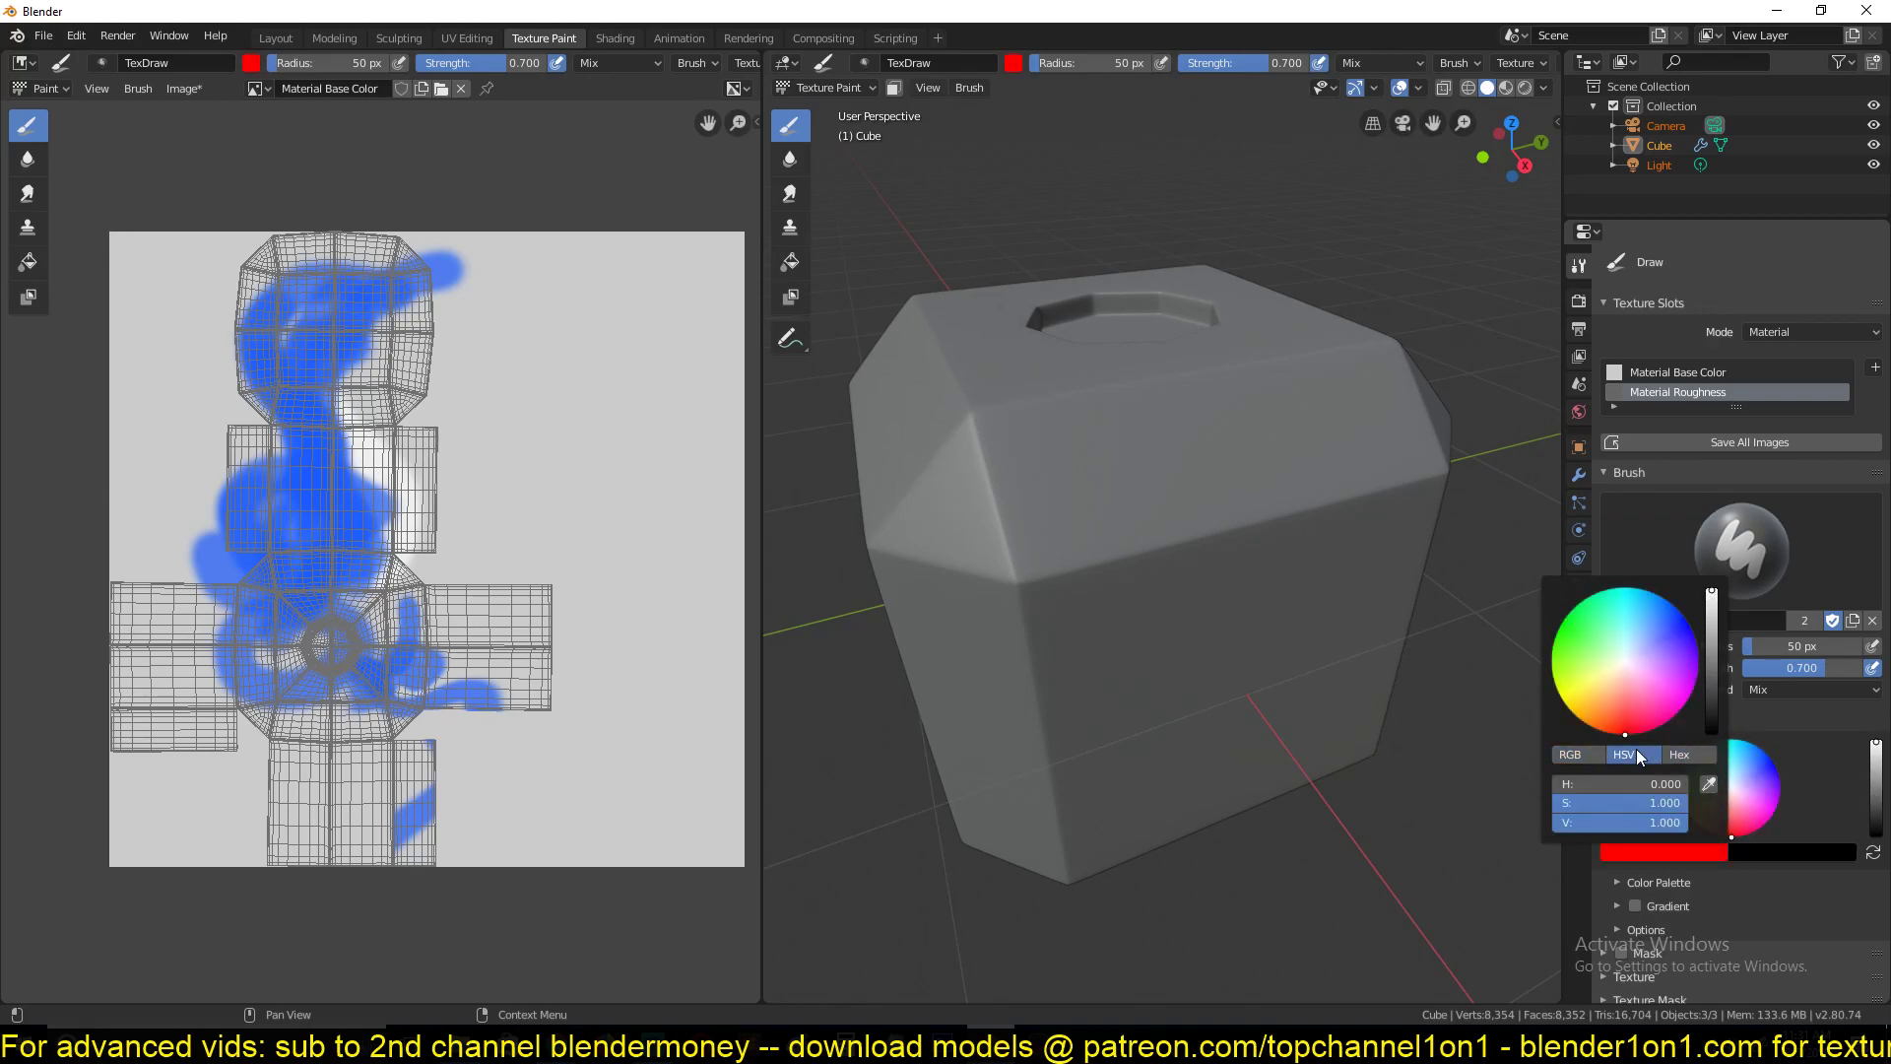
{"action": "left_click", "coordinate": [1617, 782]}
{"action": "type", "text": "1"}
{"action": "key", "text": "Return"}
{"action": "left_click", "coordinate": [1664, 781]}
{"action": "key", "text": "Return"}
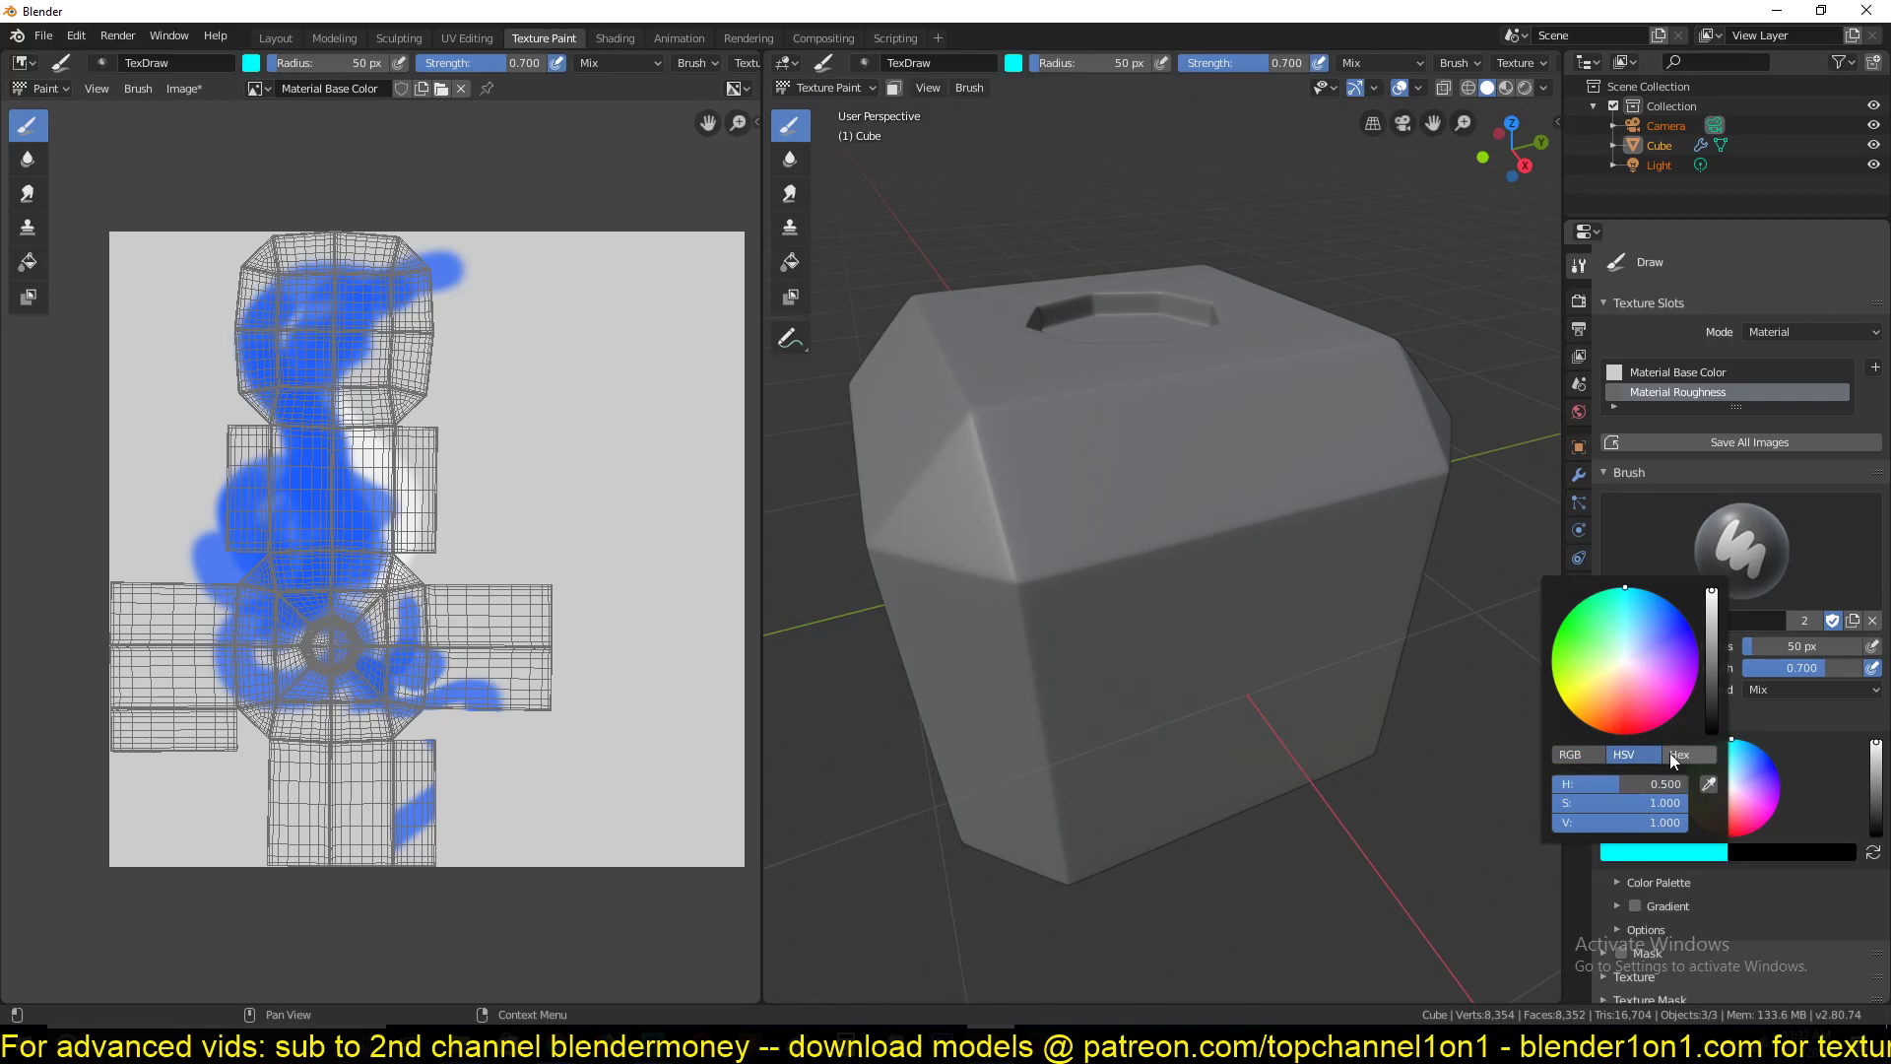
Set the brush colour to white at full brightness, with the colour values in RGB mode
{"action": "left_click", "coordinate": [1630, 664]}
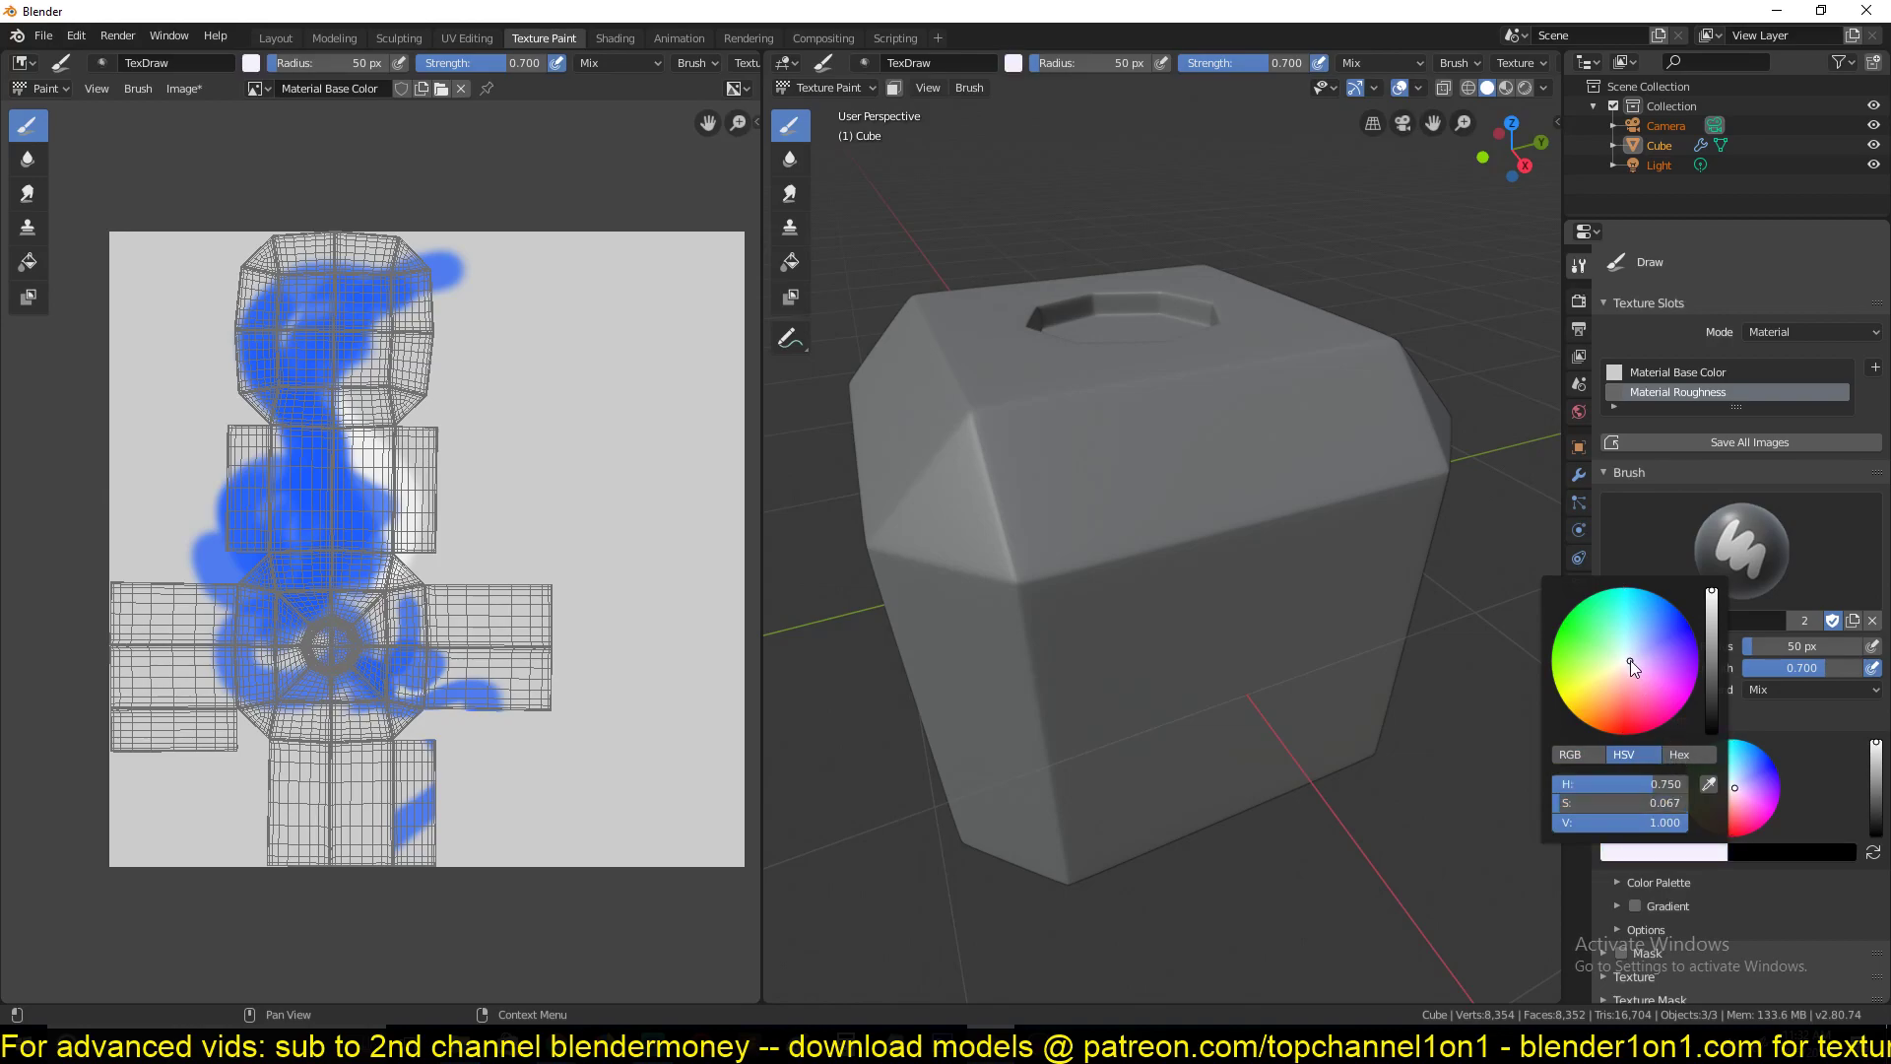
{"action": "left_click_drag", "start_coordinate": [1628, 661], "coordinate": [1623, 662]}
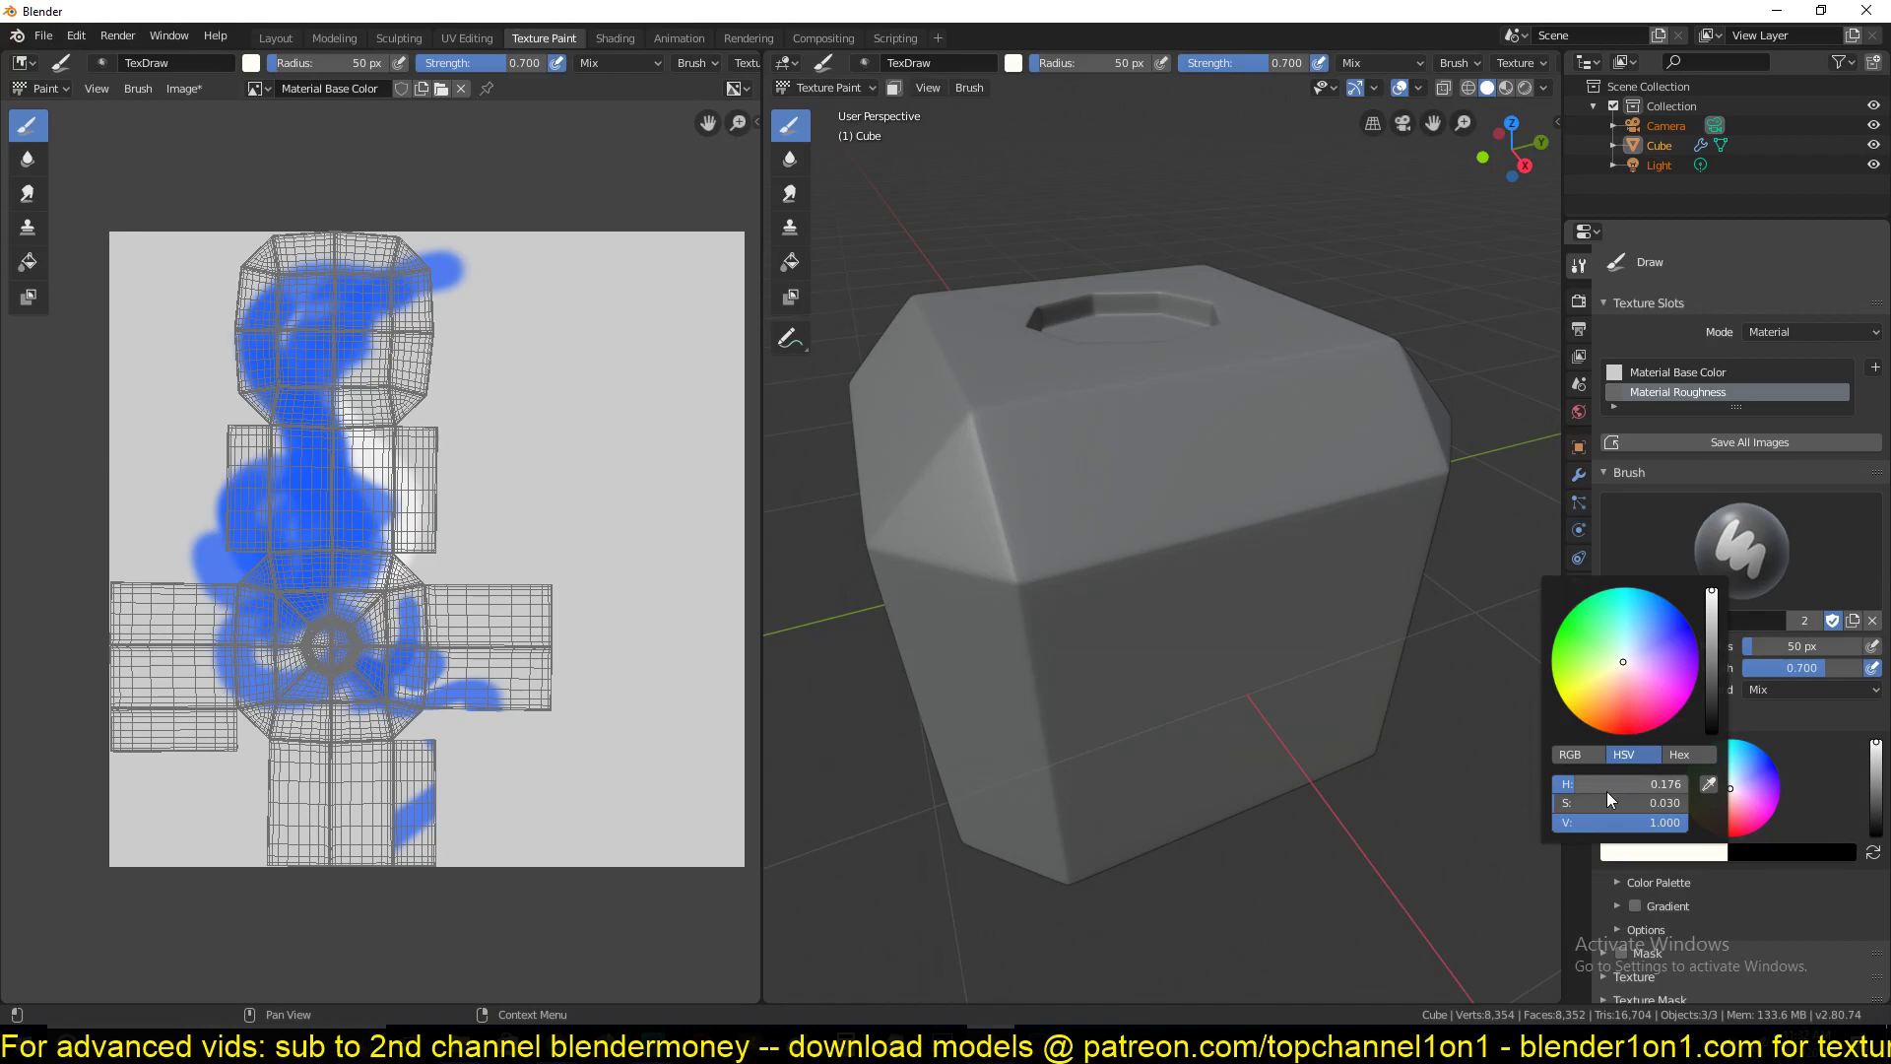
{"action": "left_click", "coordinate": [1573, 755]}
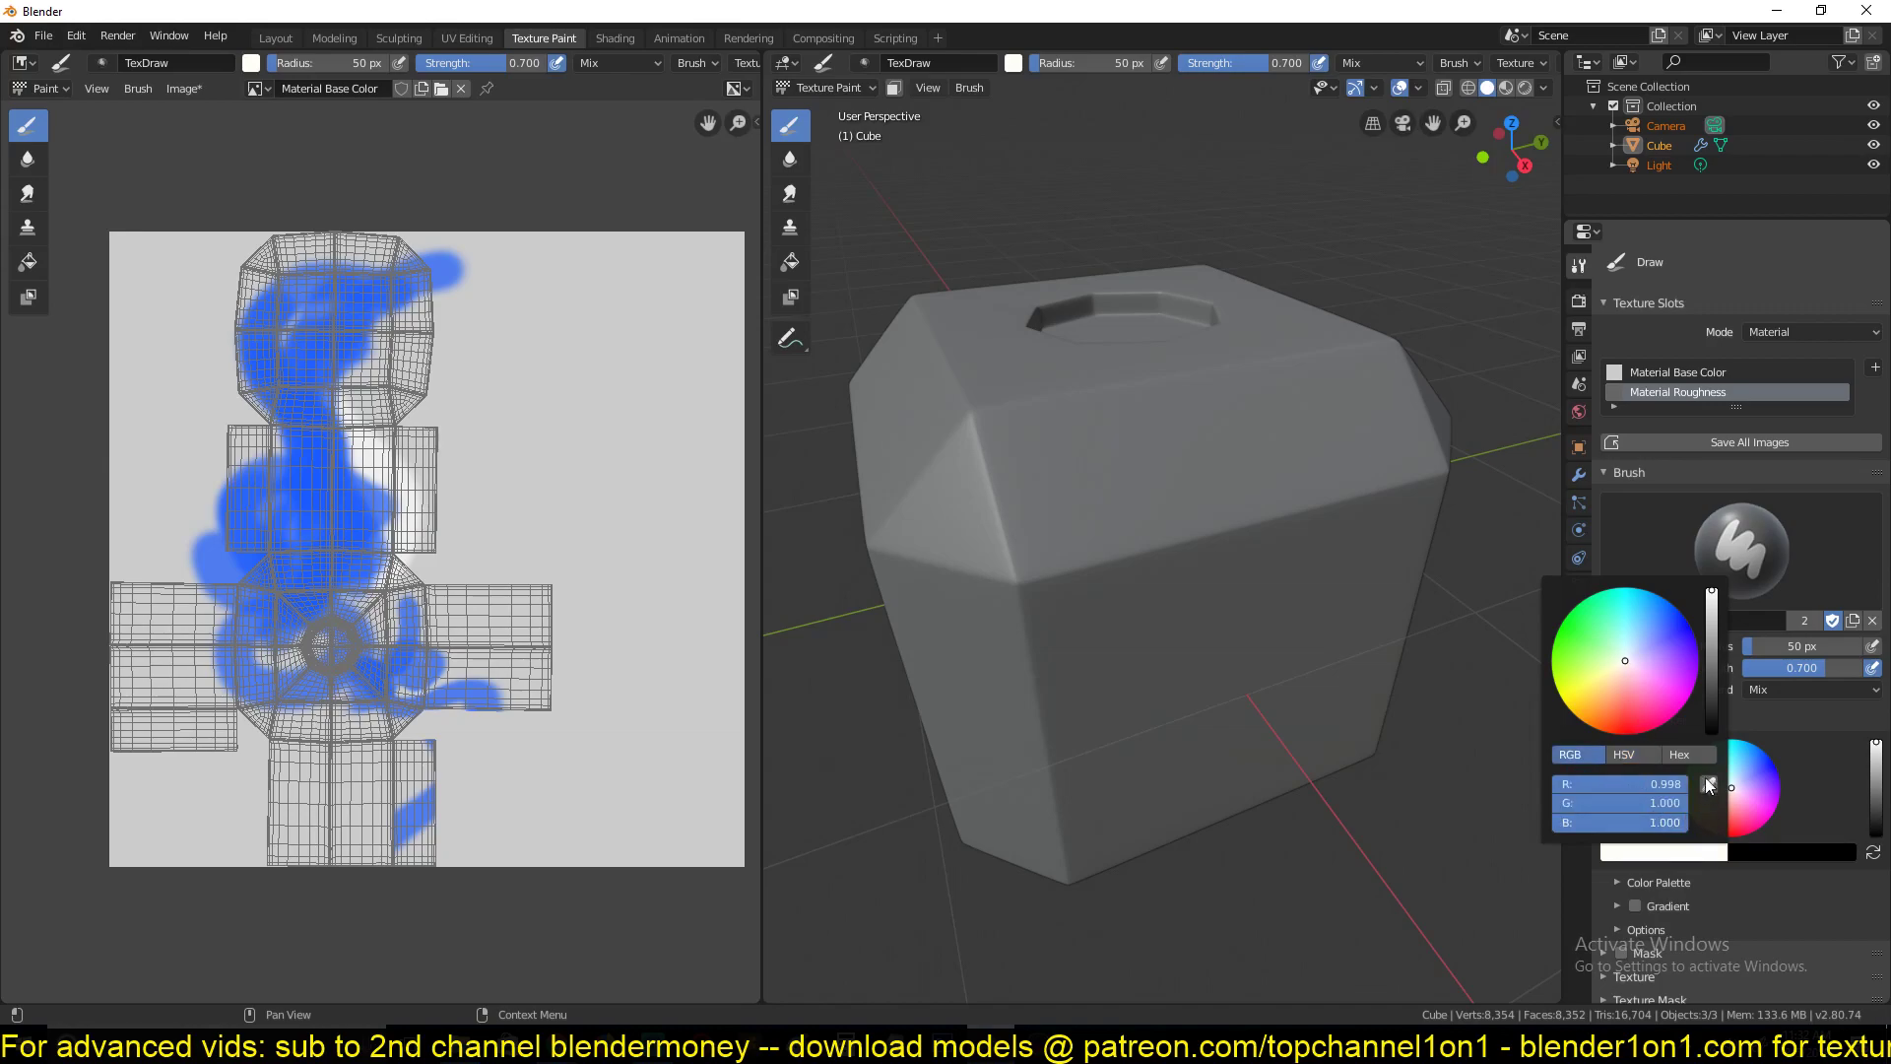
{"action": "mouse_move", "coordinate": [1712, 598]}
{"action": "left_mouse_down"}
{"action": "mouse_move", "coordinate": [1712, 735]}
{"action": "mouse_move", "coordinate": [1712, 593]}
{"action": "left_mouse_up"}
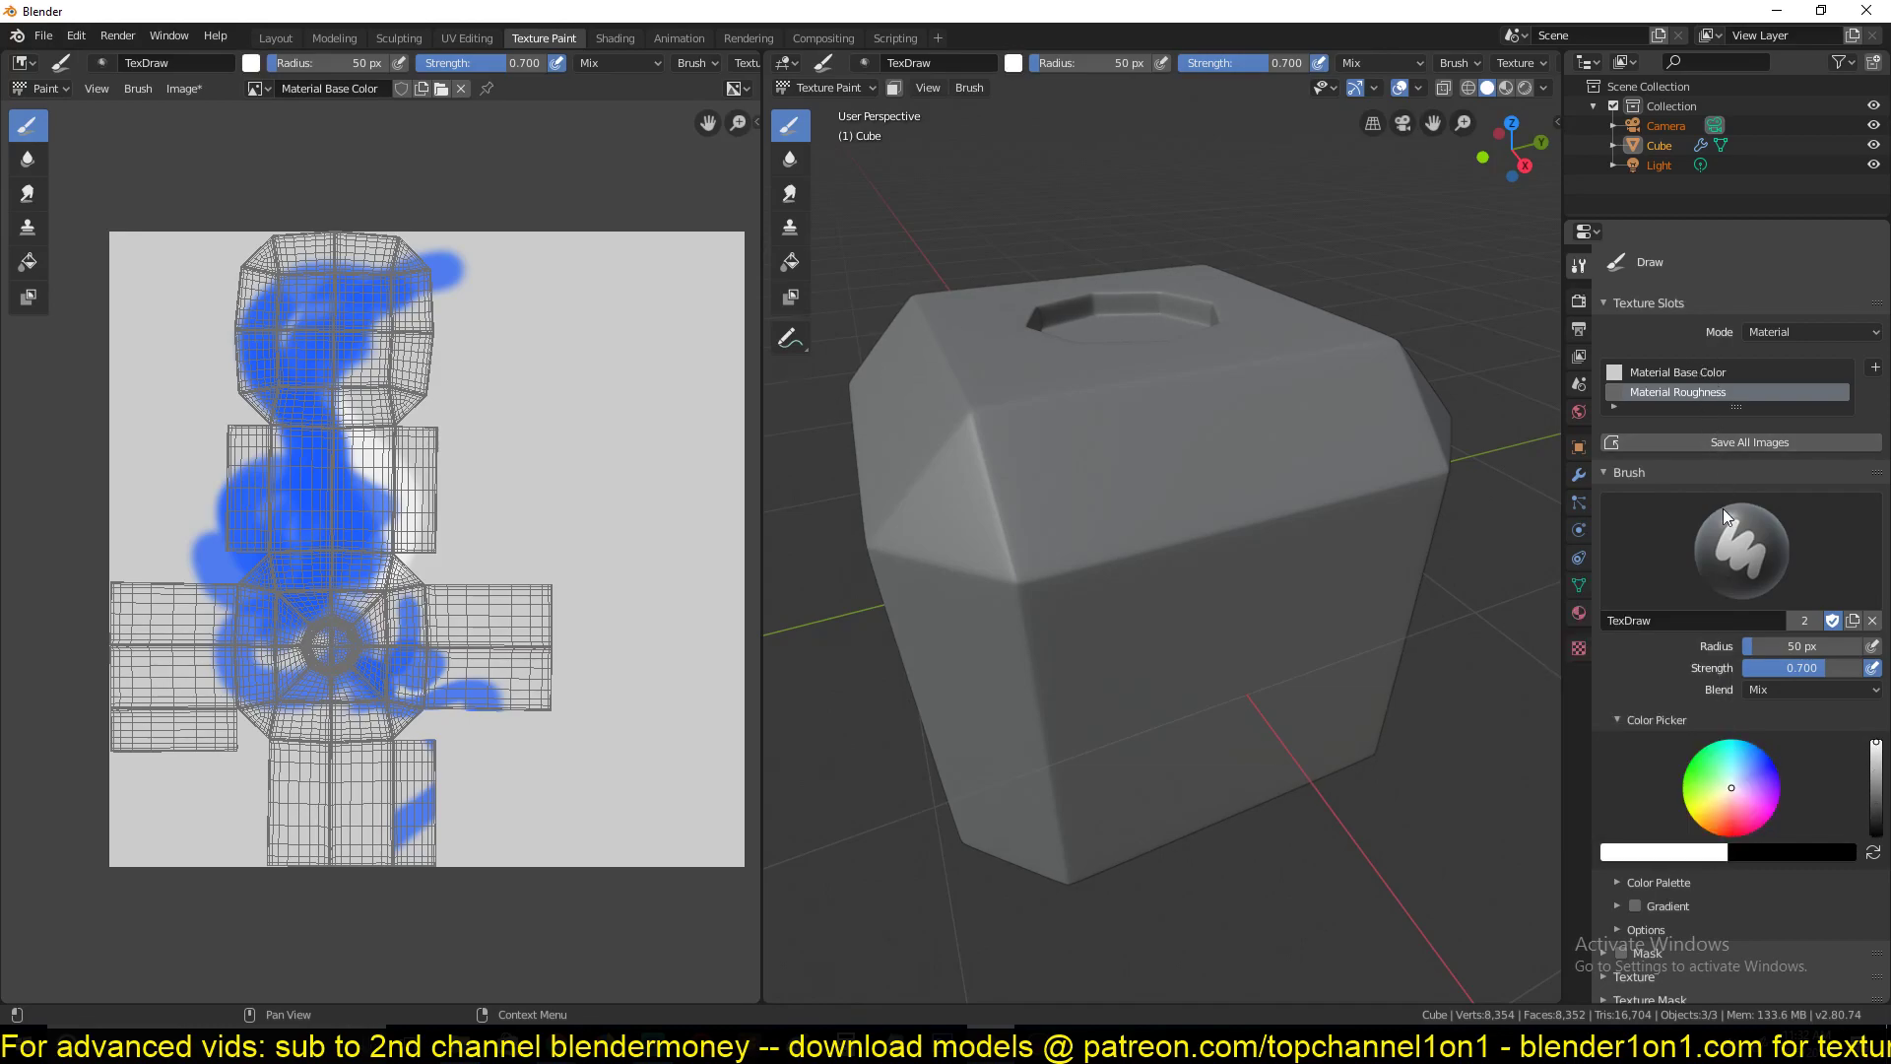
{"action": "left_click", "coordinate": [1691, 856]}
{"action": "mouse_move", "coordinate": [1714, 624]}
{"action": "left_mouse_down"}
{"action": "mouse_move", "coordinate": [1711, 662]}
{"action": "mouse_move", "coordinate": [1711, 593]}
{"action": "left_mouse_up"}
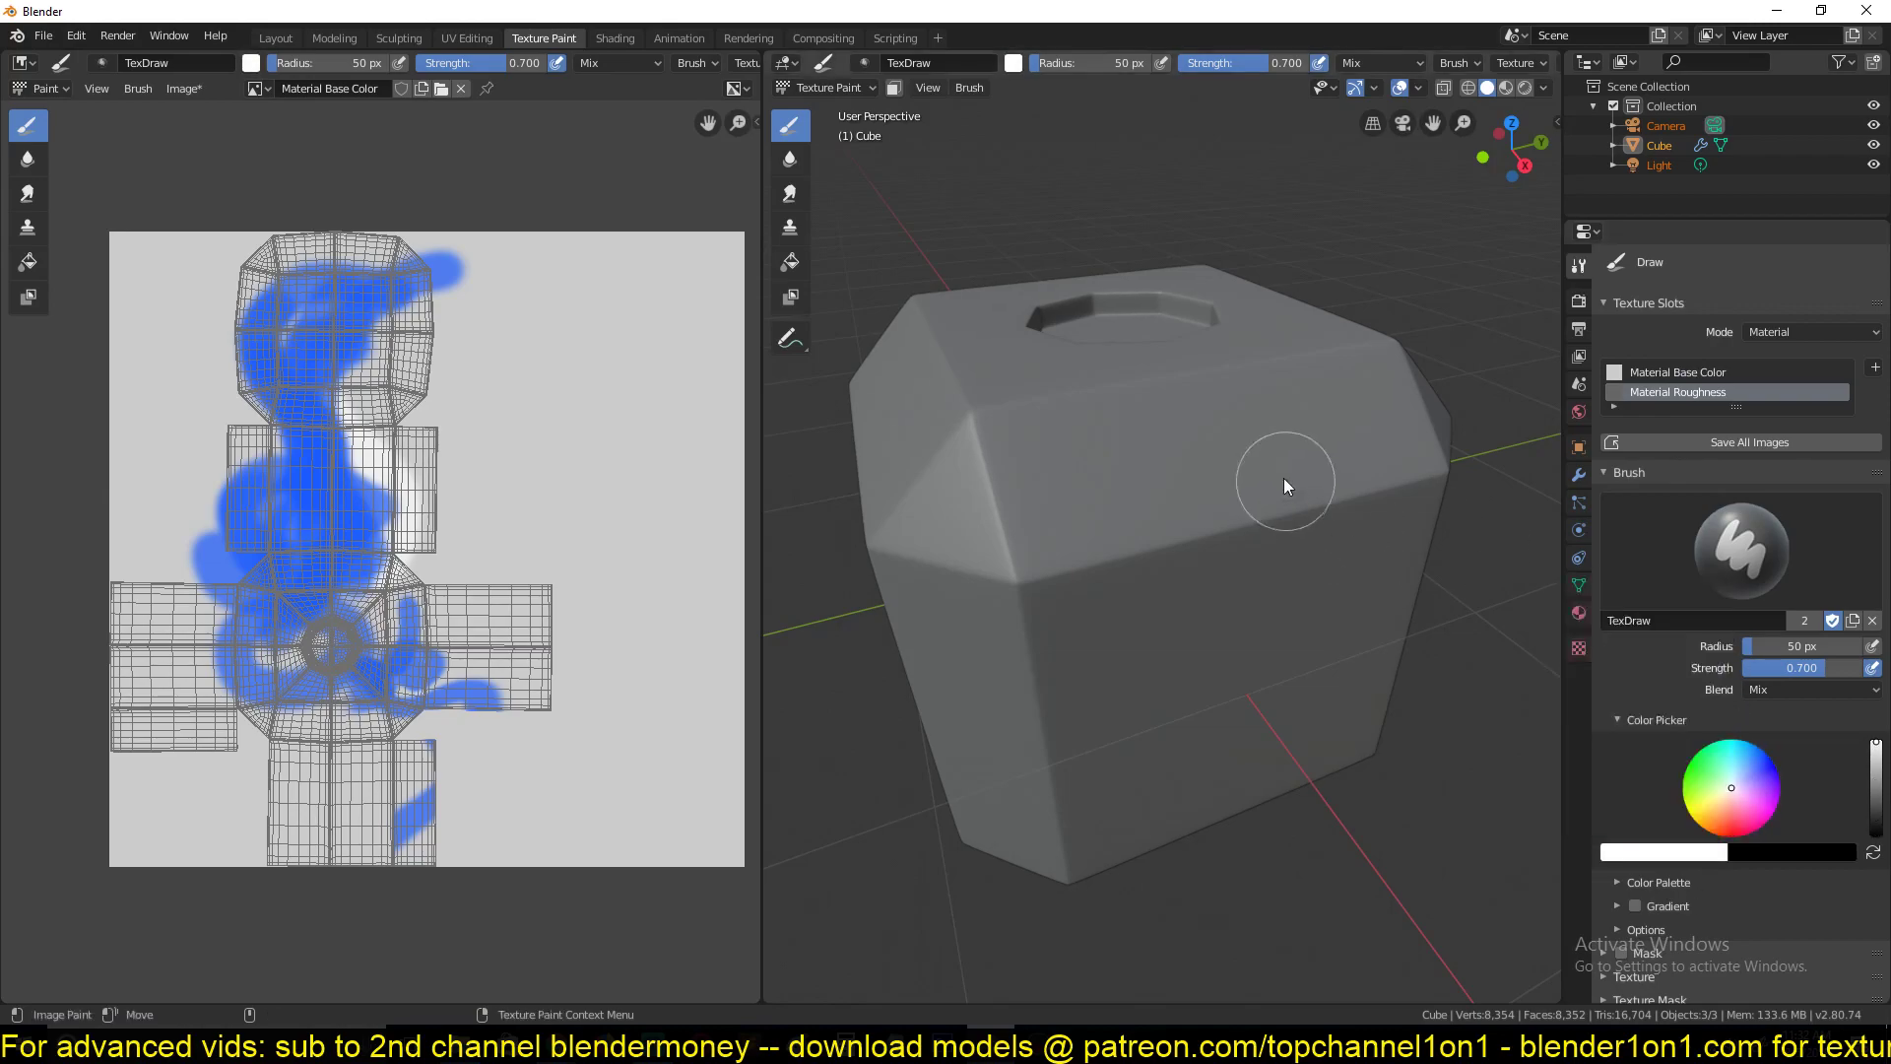
Paint a white stroke and several near-black strokes across the cube's front in the Material Roughness slot
{"action": "mouse_move", "coordinate": [1285, 485]}
{"action": "left_mouse_down"}
{"action": "mouse_move", "coordinate": [1030, 751]}
{"action": "mouse_move", "coordinate": [996, 744]}
{"action": "left_mouse_up"}
{"action": "left_click", "coordinate": [1674, 852]}
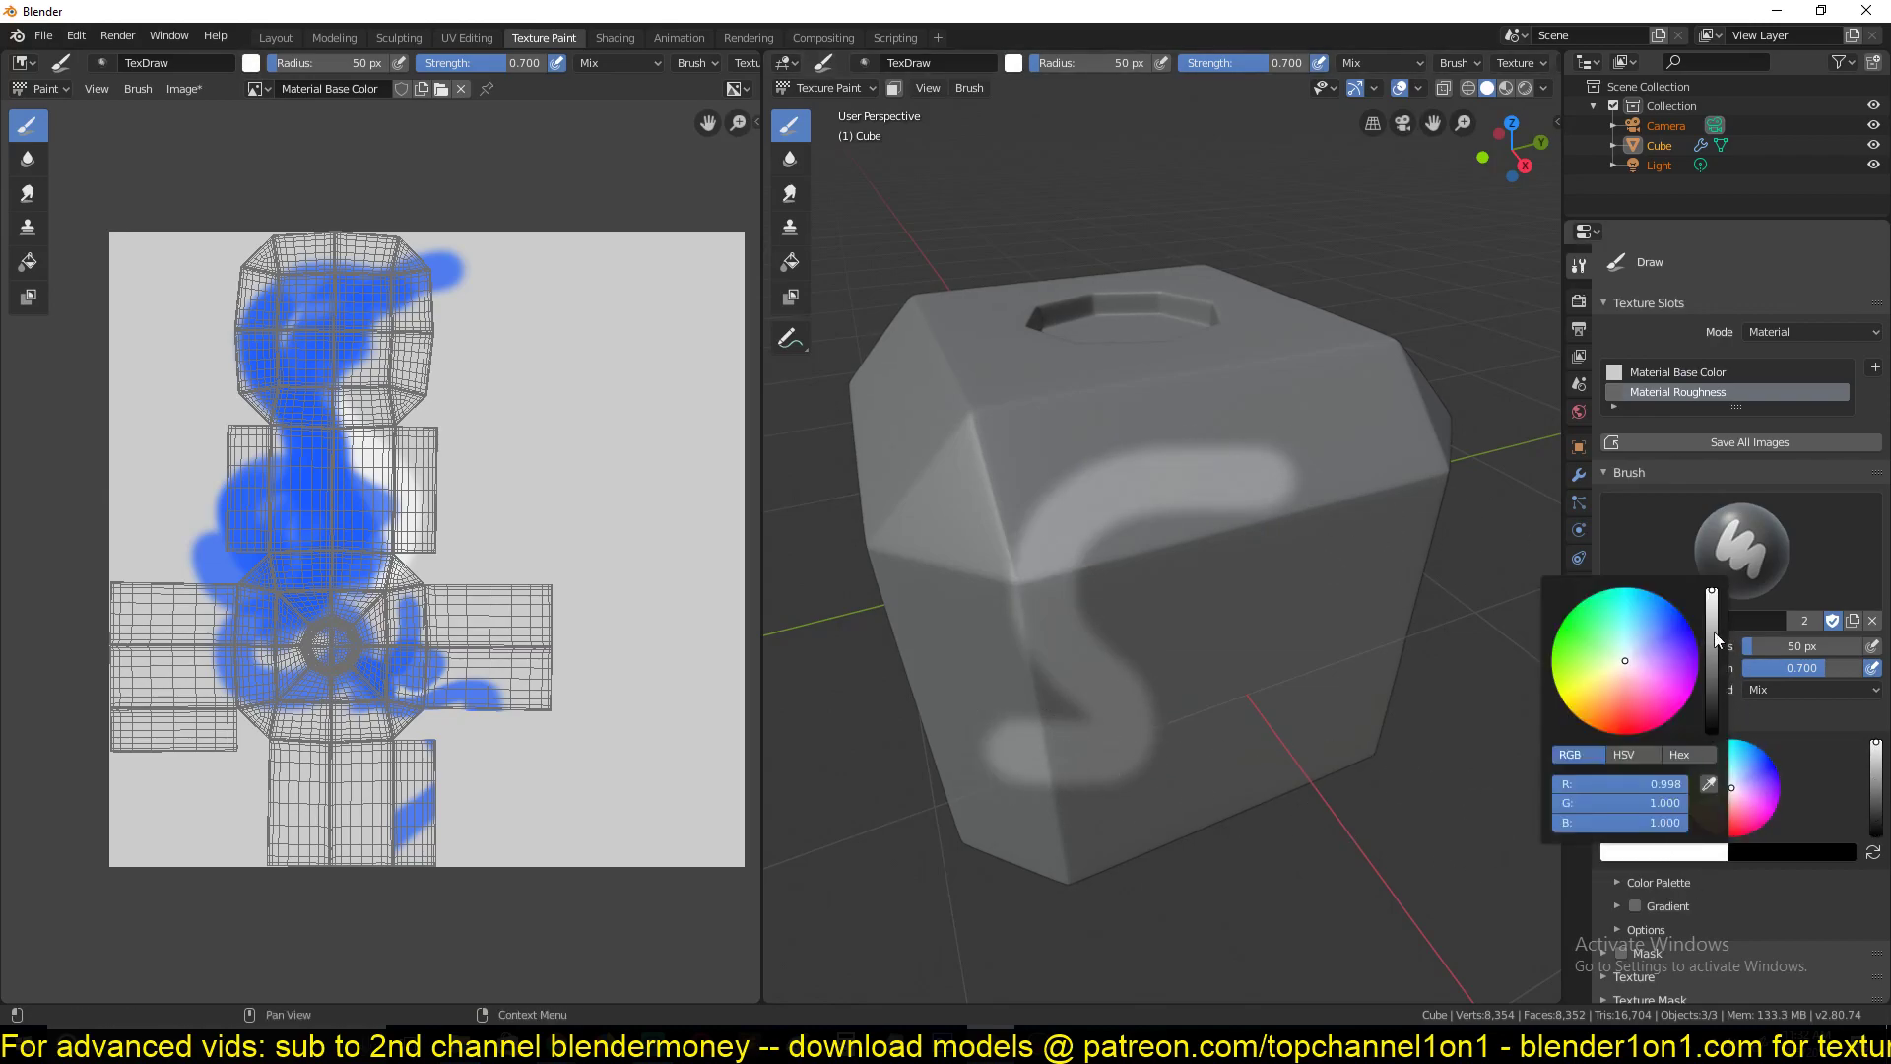
{"action": "left_click_drag", "start_coordinate": [1710, 604], "coordinate": [1712, 711]}
{"action": "left_click_drag", "start_coordinate": [1268, 558], "coordinate": [1009, 714]}
{"action": "mouse_move", "coordinate": [1302, 714]}
{"action": "left_mouse_down"}
{"action": "mouse_move", "coordinate": [1165, 452]}
{"action": "mouse_move", "coordinate": [979, 739]}
{"action": "left_mouse_up"}
{"action": "left_click_drag", "start_coordinate": [1177, 463], "coordinate": [1280, 482]}
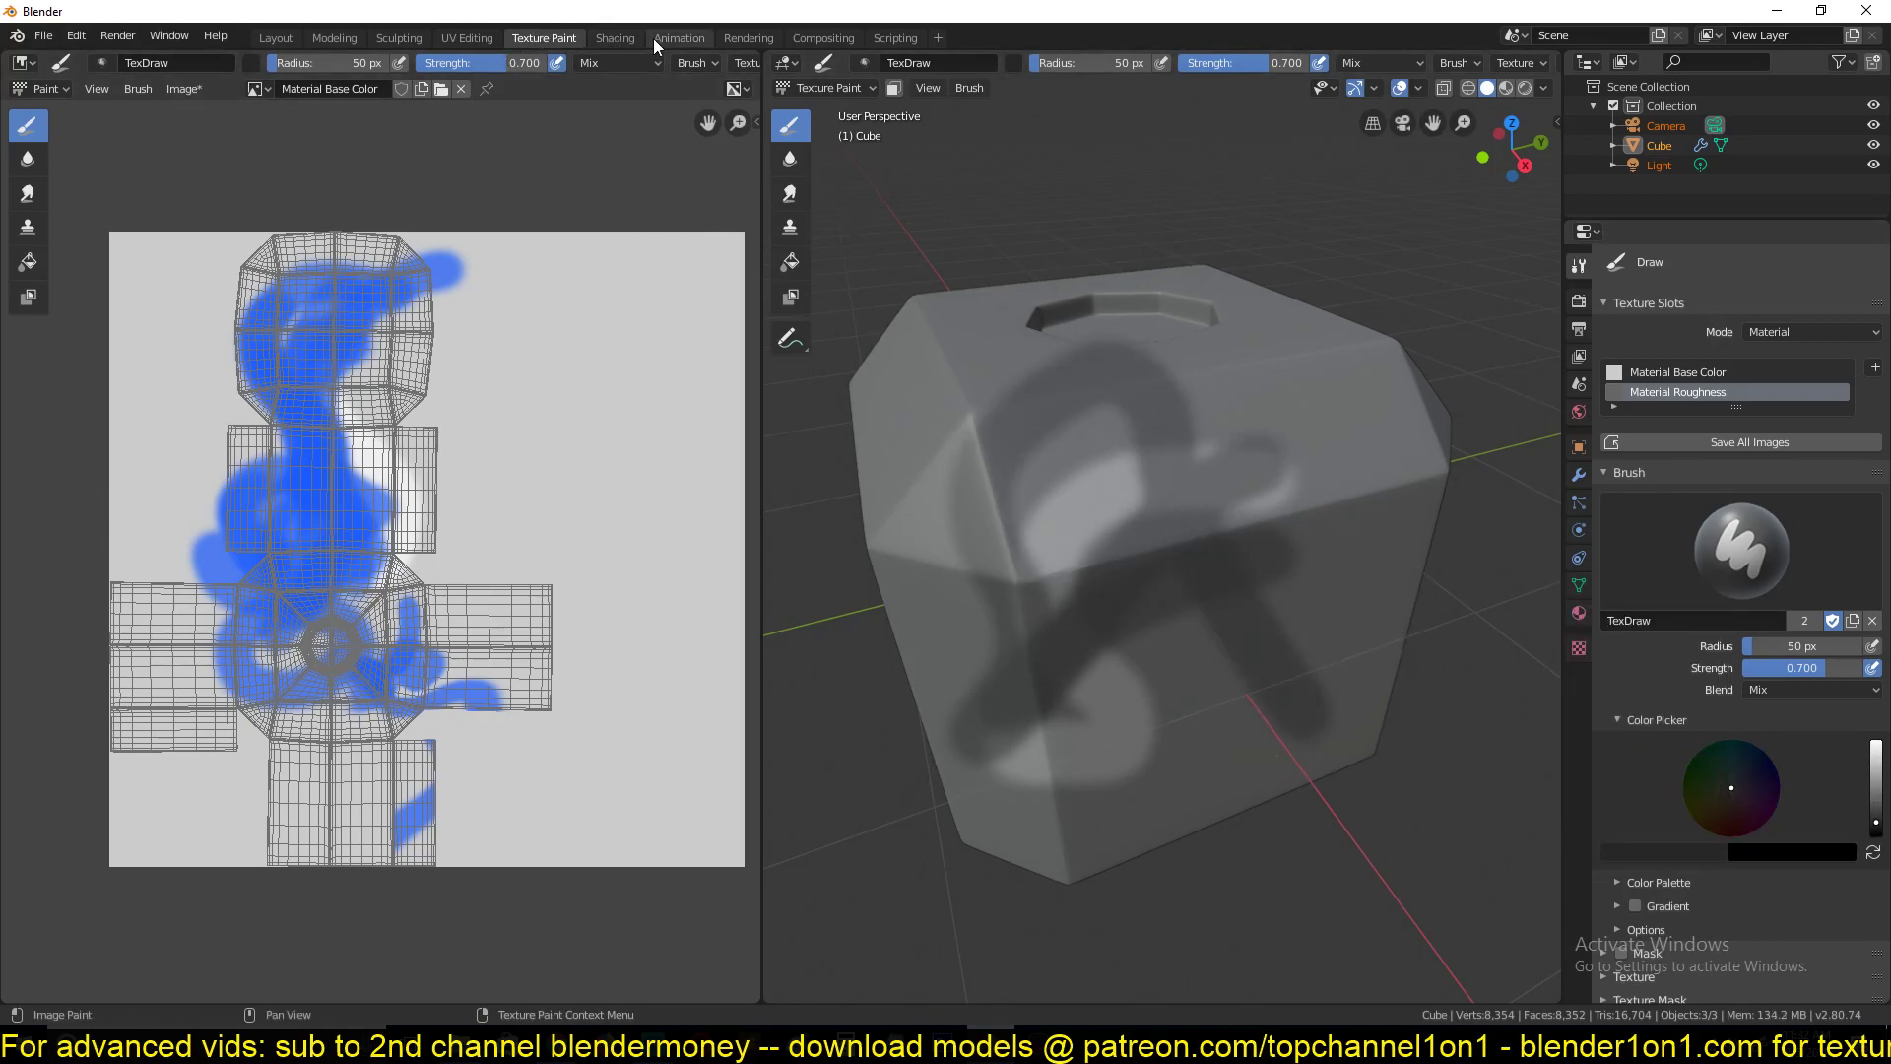
In the Shading workspace, spread the Material Base Color and Material Roughness texture nodes apart so their links are clear
{"action": "left_click", "coordinate": [616, 39]}
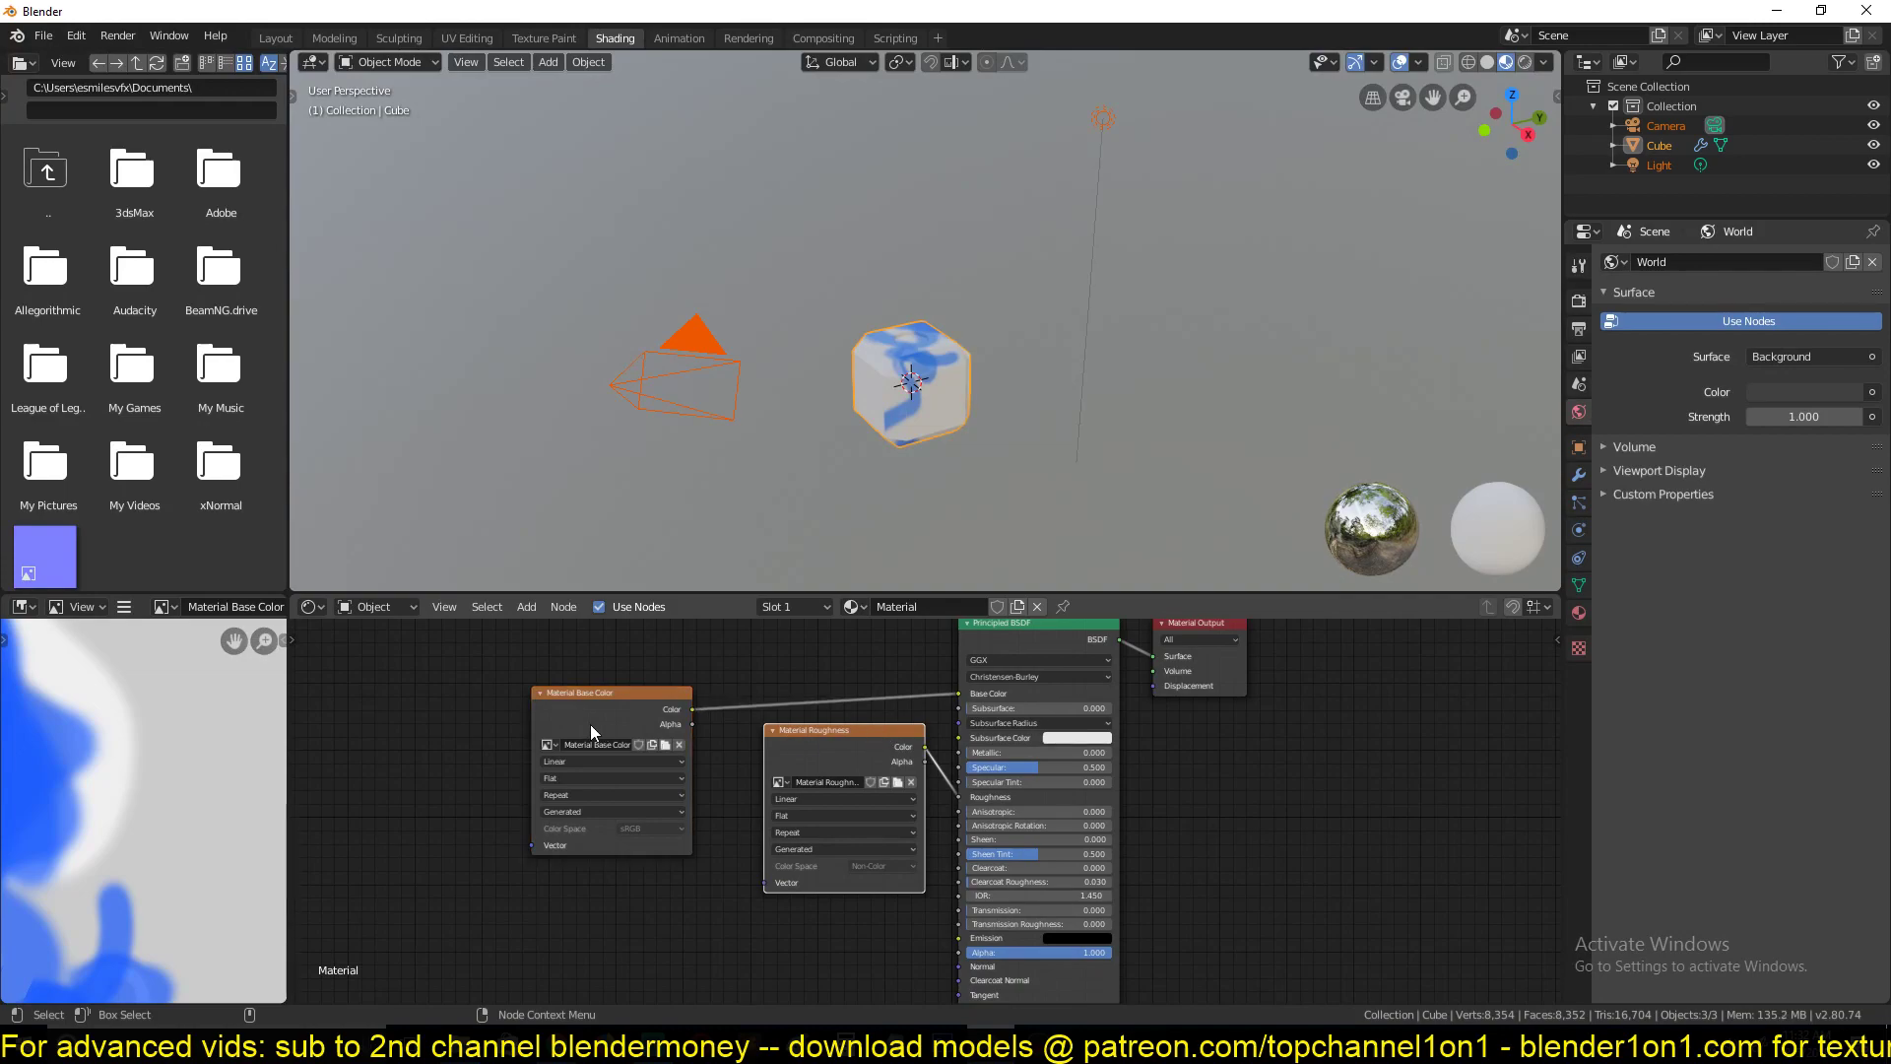
{"action": "left_click_drag", "start_coordinate": [591, 731], "coordinate": [561, 627]}
{"action": "left_click_drag", "start_coordinate": [852, 754], "coordinate": [590, 881]}
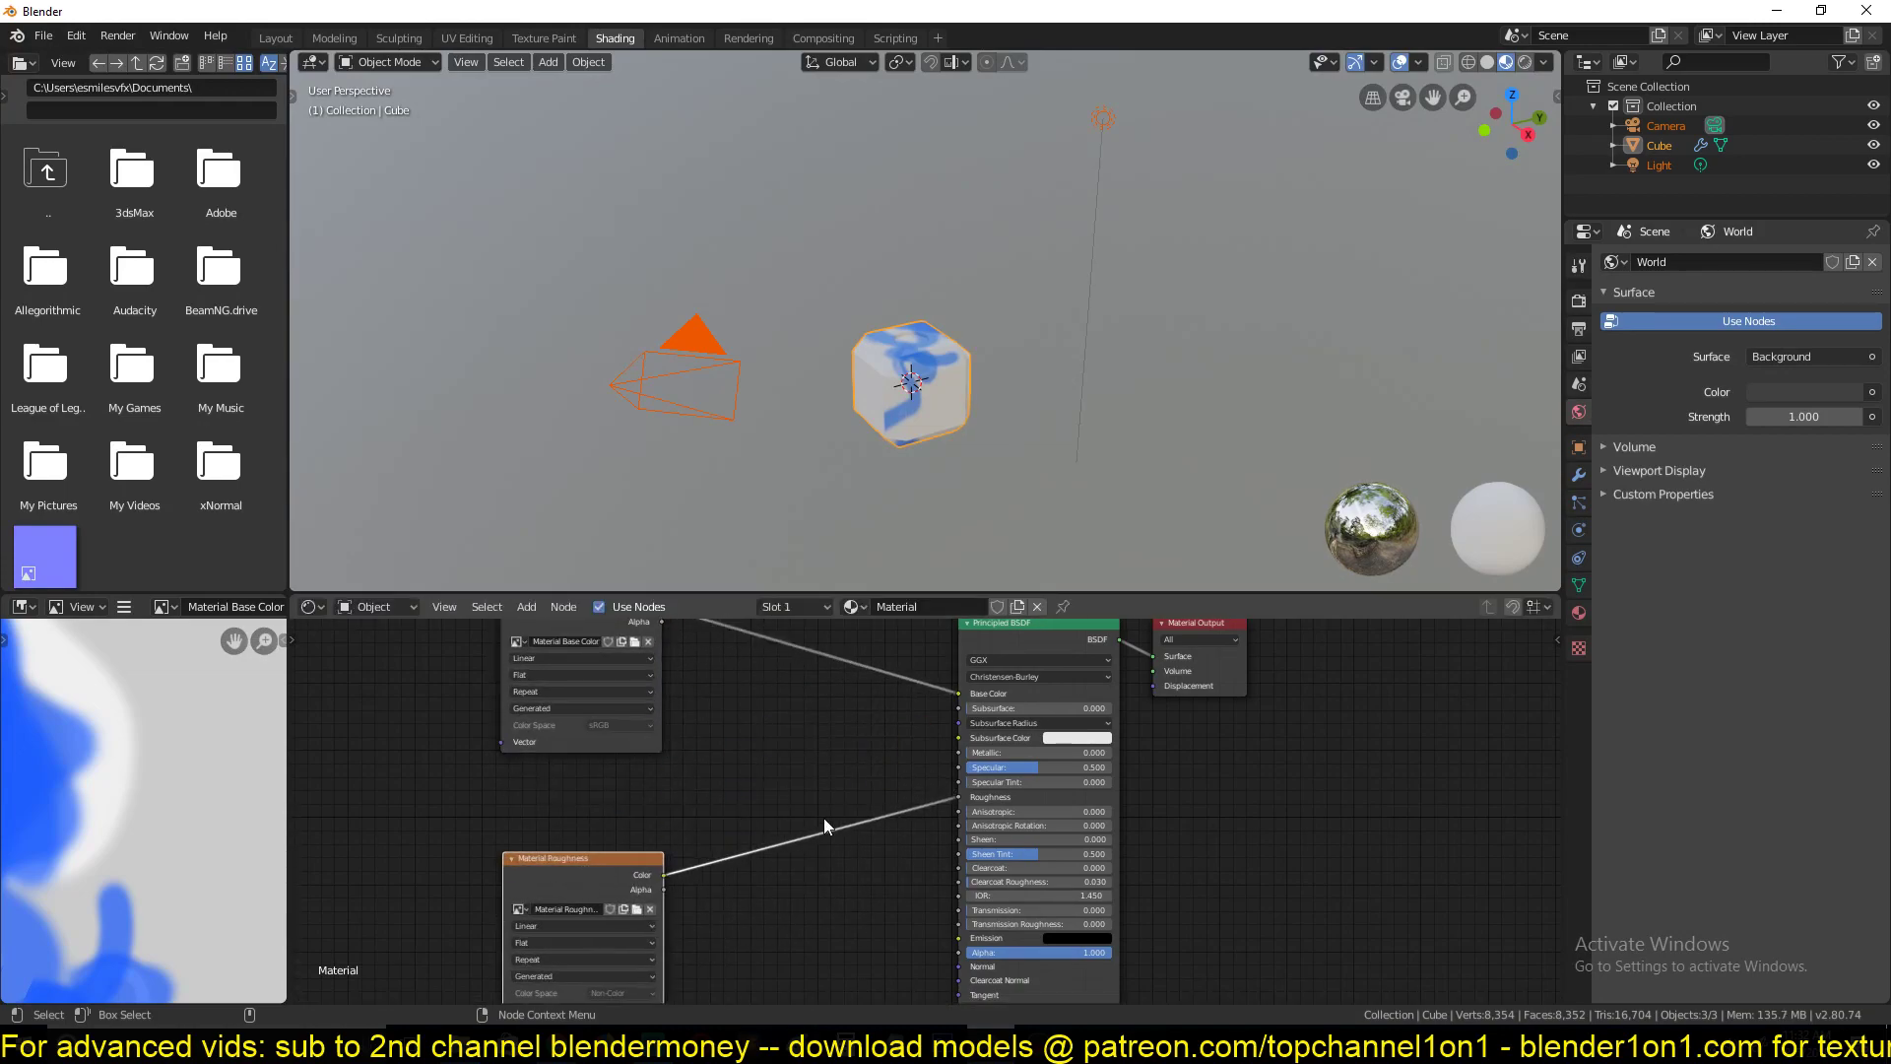
{"action": "middle_click_drag", "start_coordinate": [838, 839], "coordinate": [892, 833]}
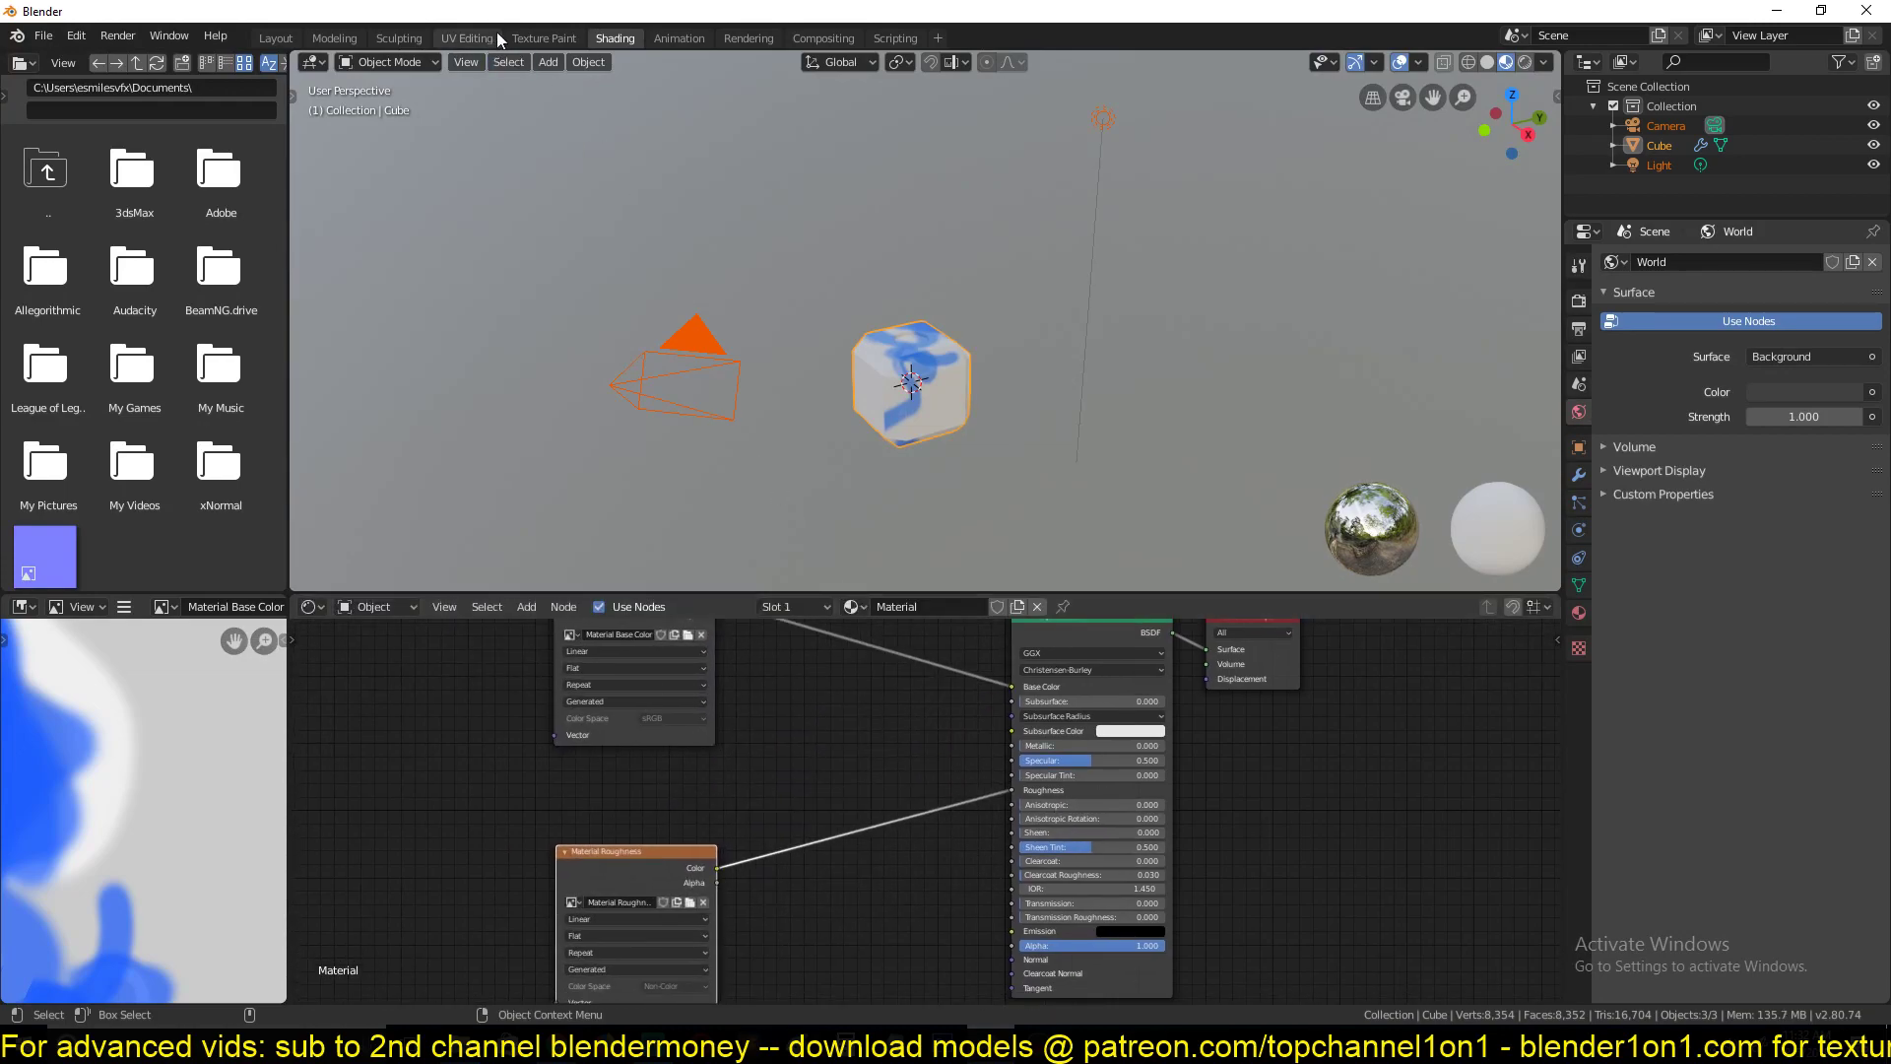
Back in the Texture Paint workspace, add a 1024 × 1024 px Bump paint slot named Material Bump and paint dark strokes on the cube
{"action": "left_click", "coordinate": [543, 38]}
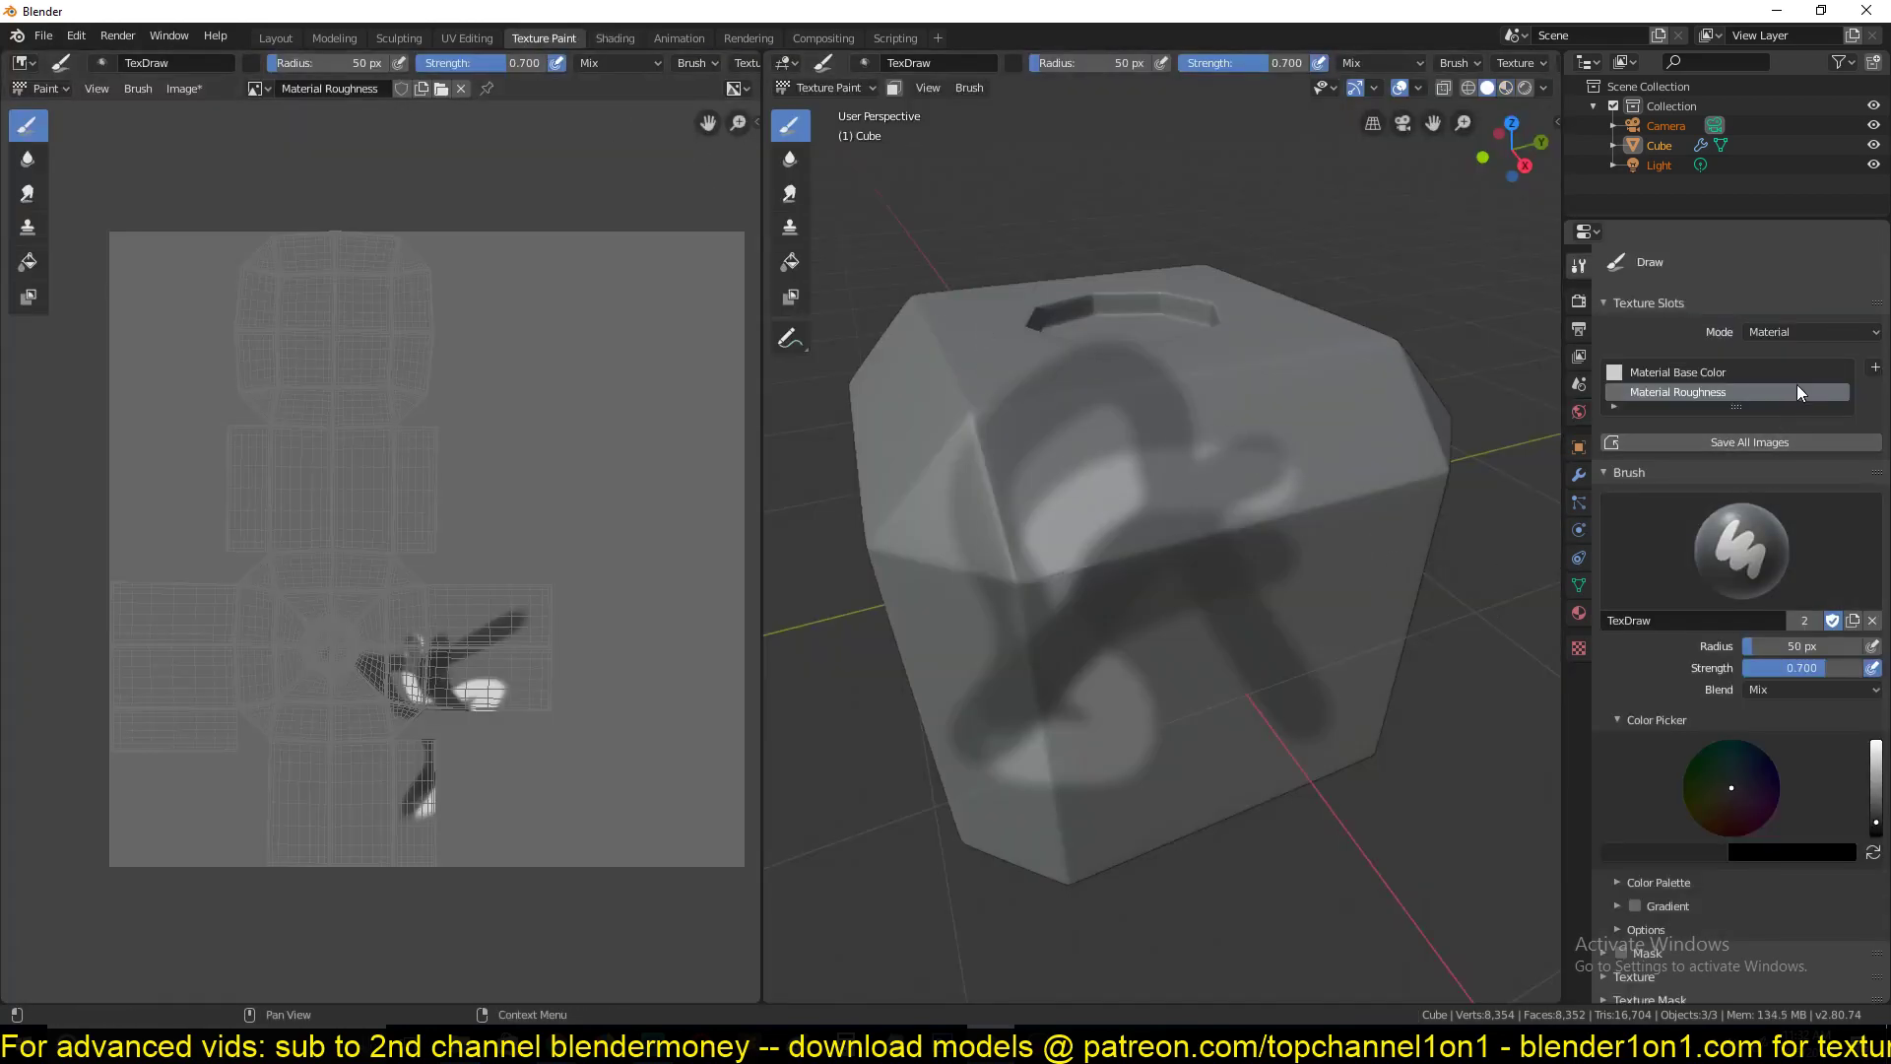
{"action": "left_click", "coordinate": [1875, 368]}
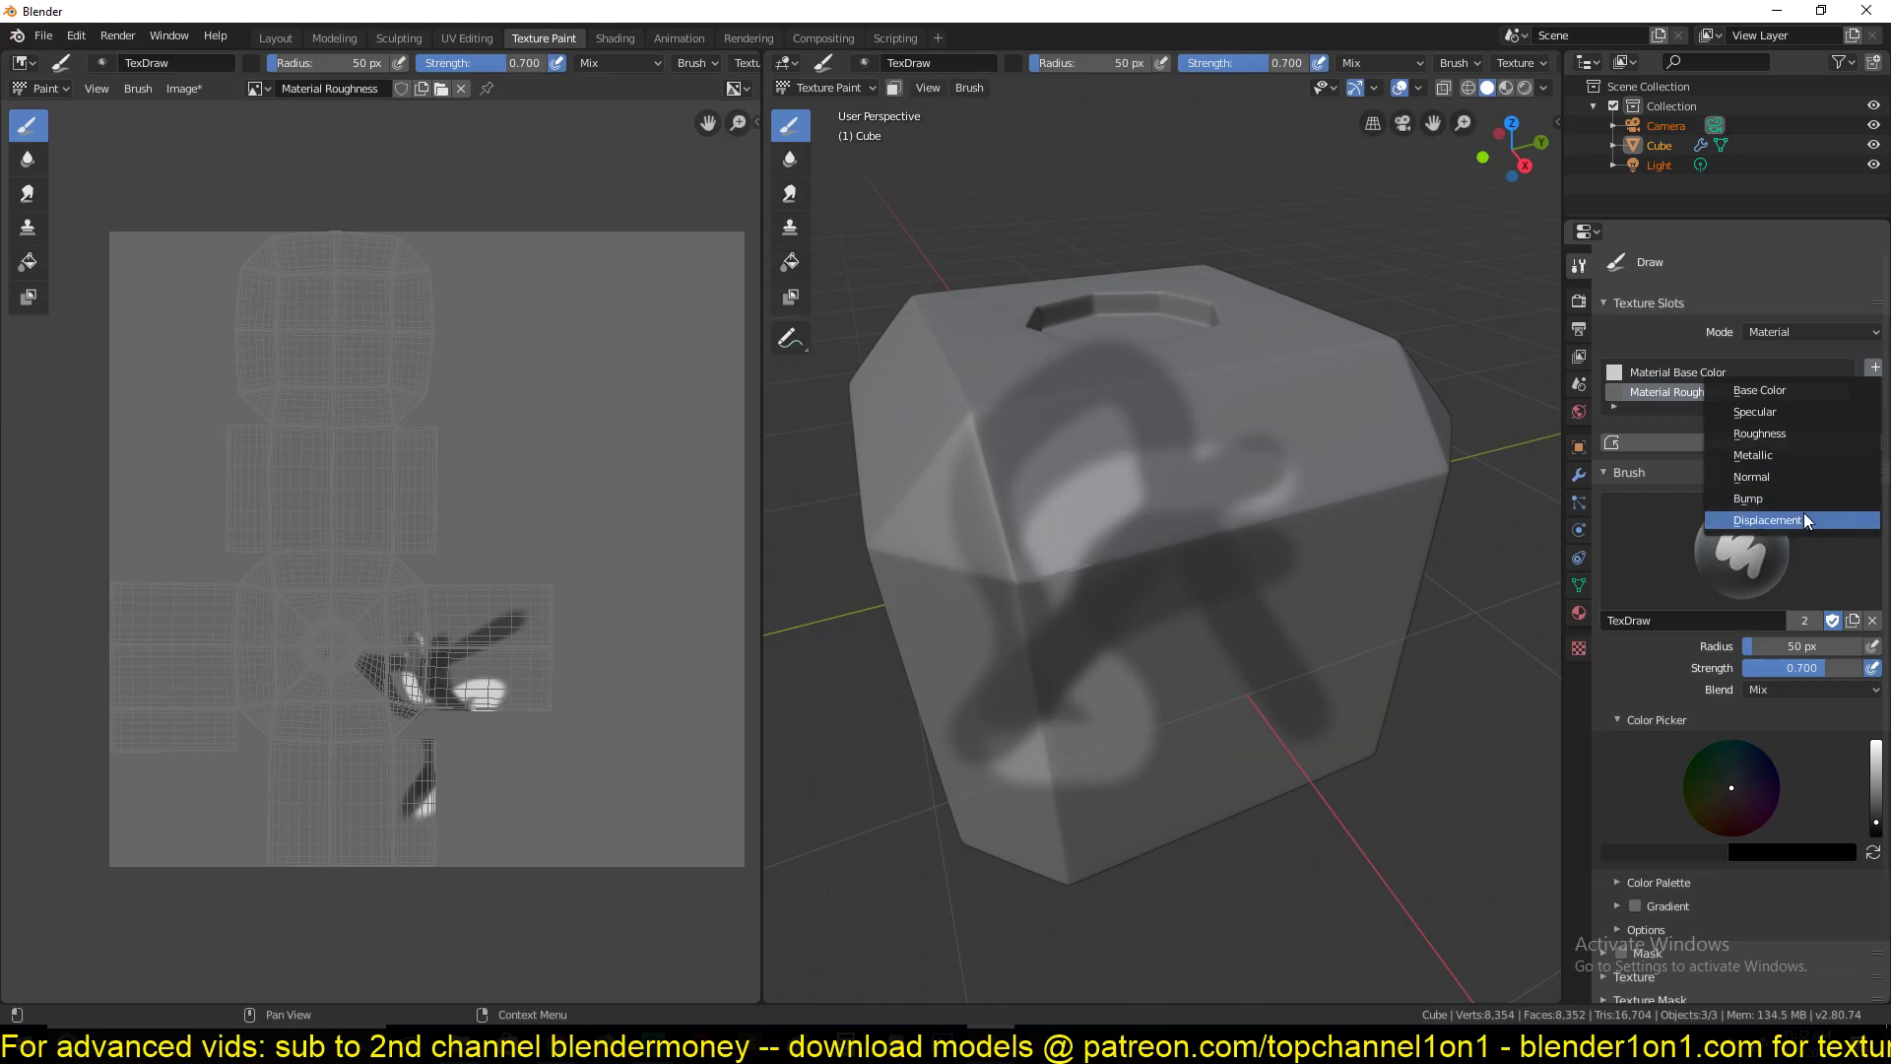
{"action": "left_click", "coordinate": [1758, 498]}
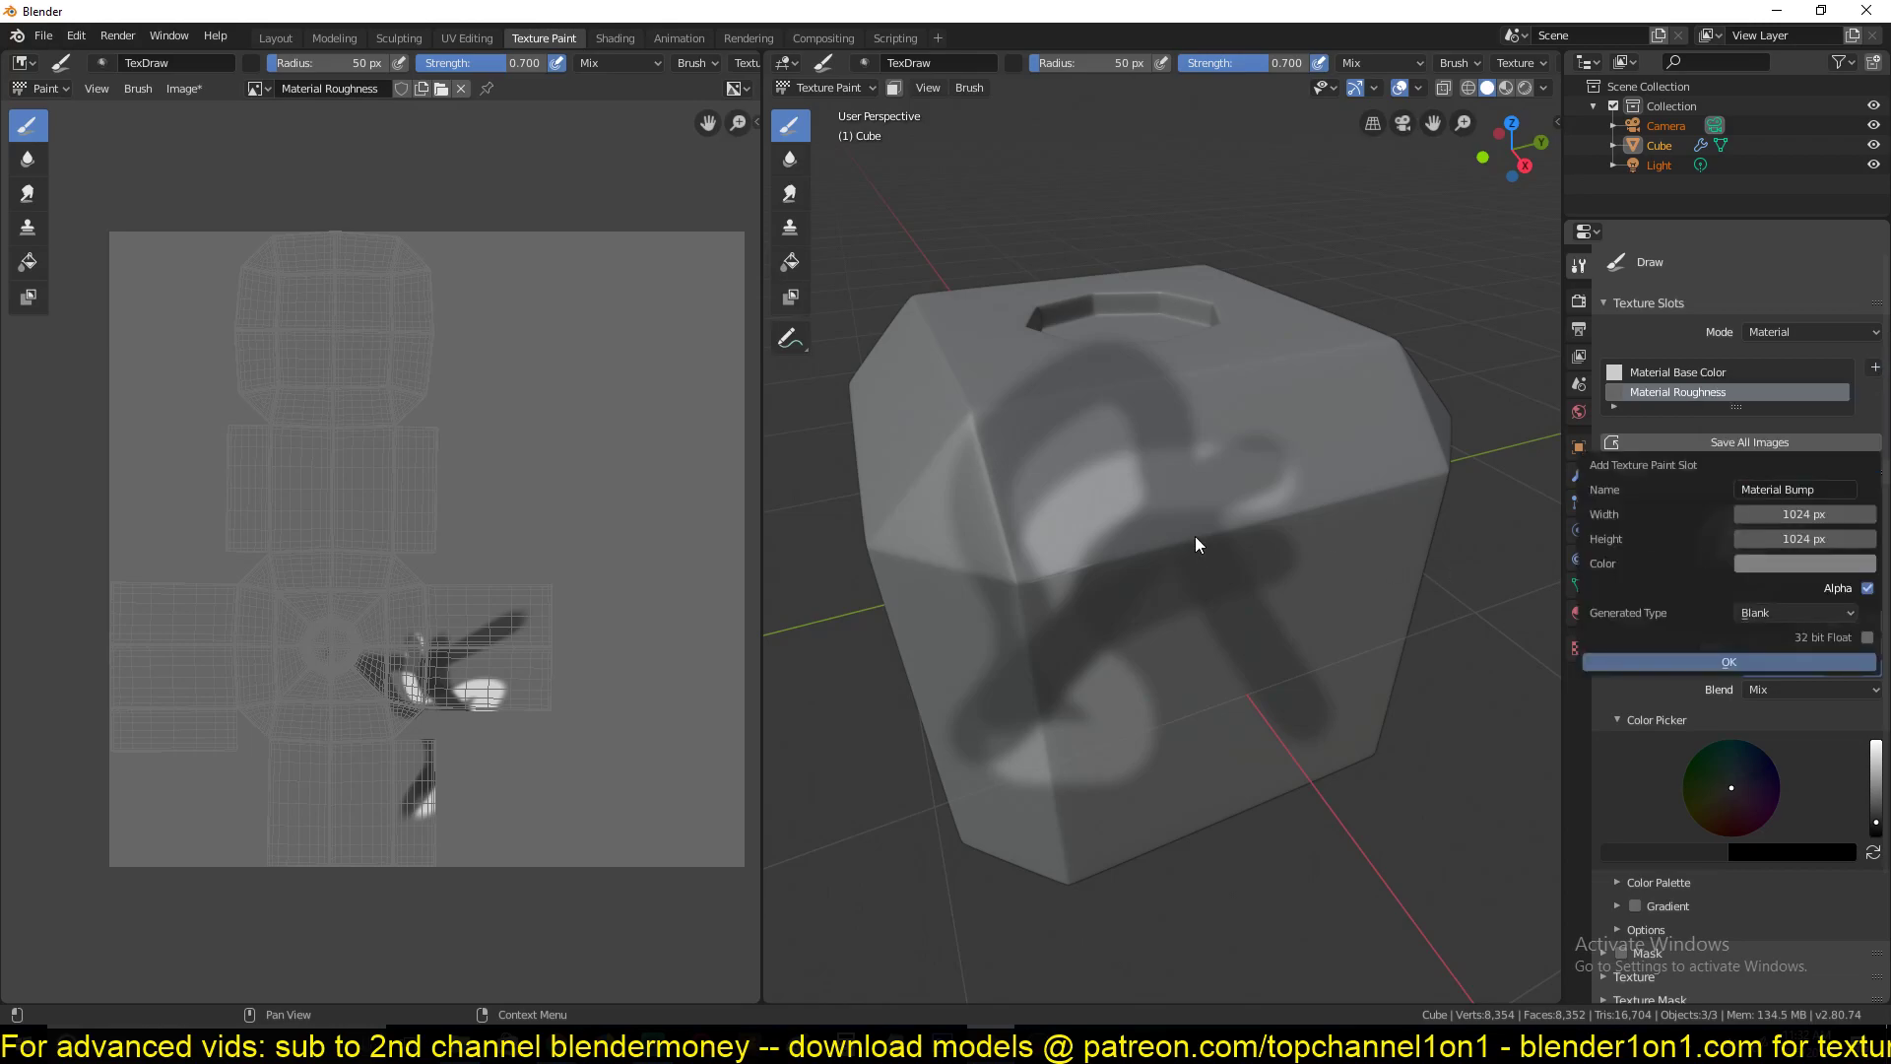
{"action": "left_click", "coordinate": [1743, 661]}
{"action": "mouse_move", "coordinate": [1172, 492]}
{"action": "left_mouse_down"}
{"action": "mouse_move", "coordinate": [1196, 731]}
{"action": "mouse_move", "coordinate": [1010, 440]}
{"action": "left_mouse_up"}
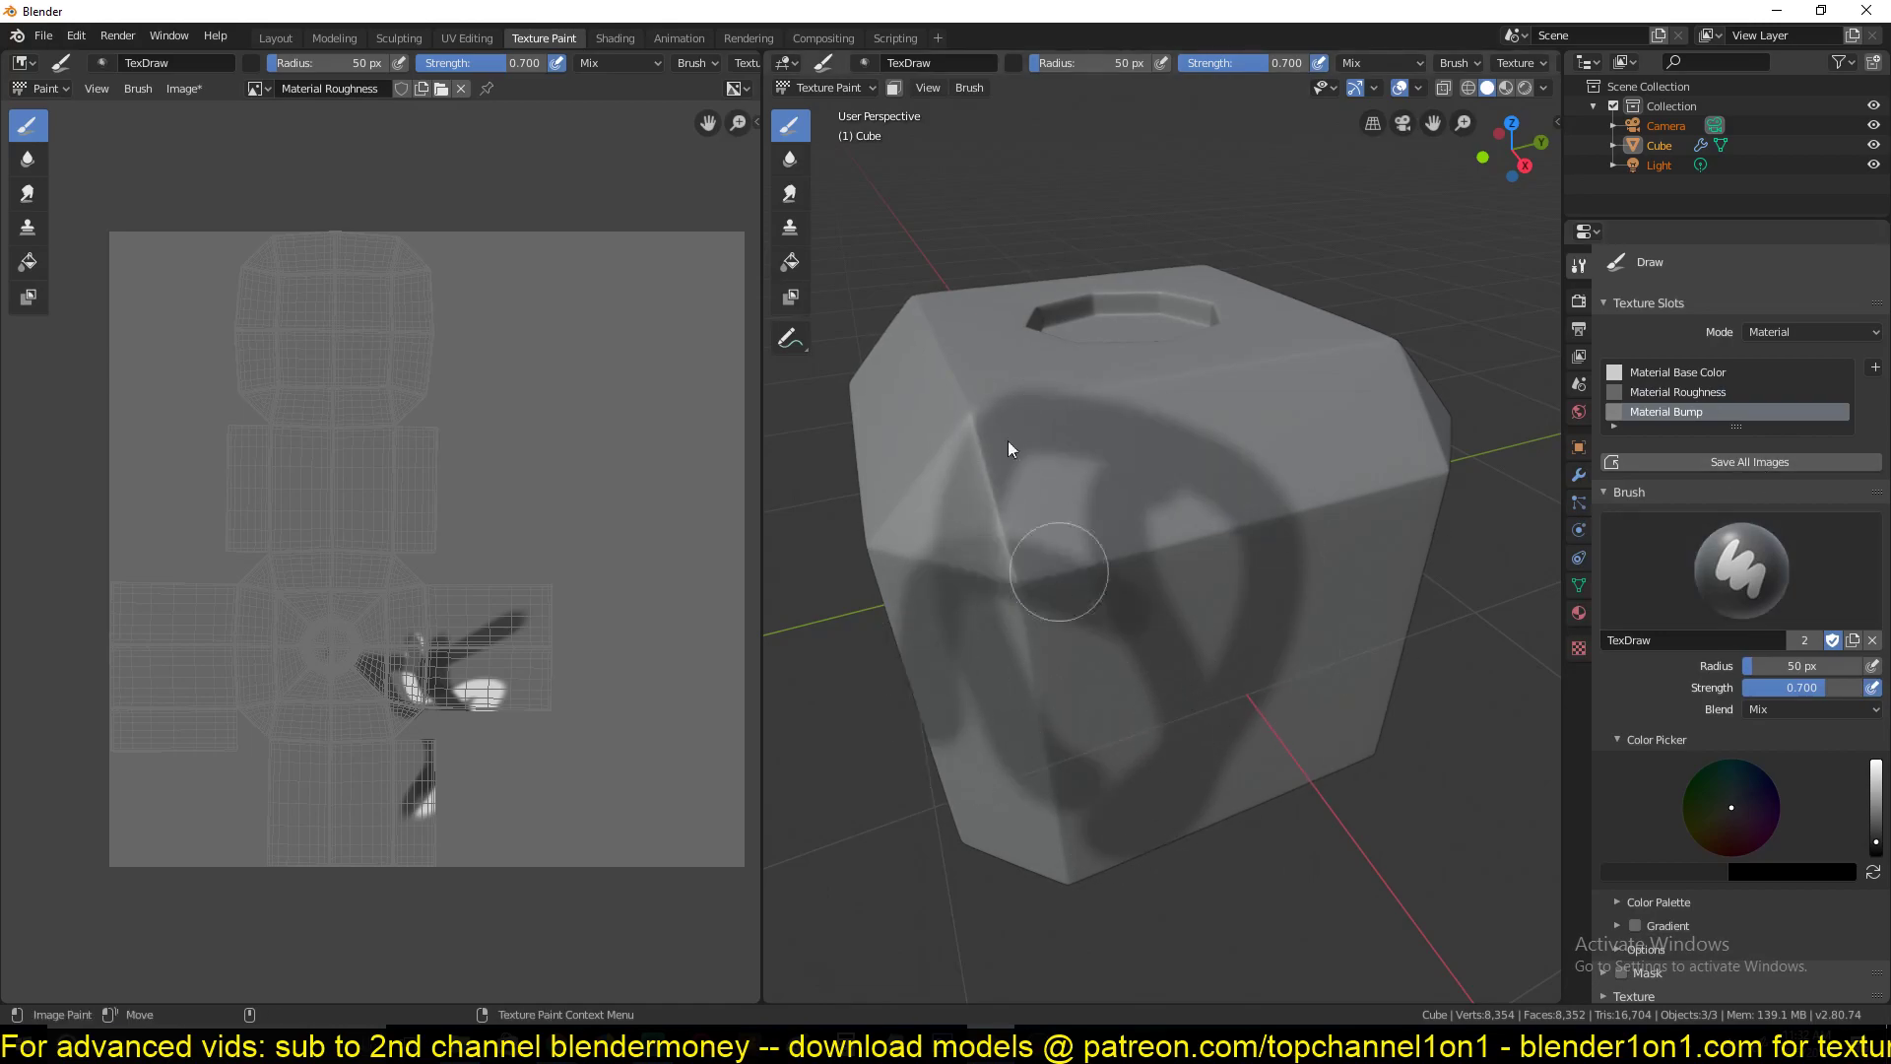
In the Shading workspace, move the Material Bump texture node below Material Roughness and reposition the Bump node between it and the shader
{"action": "left_click", "coordinate": [614, 37]}
{"action": "middle_click_drag", "start_coordinate": [912, 774], "coordinate": [948, 677]}
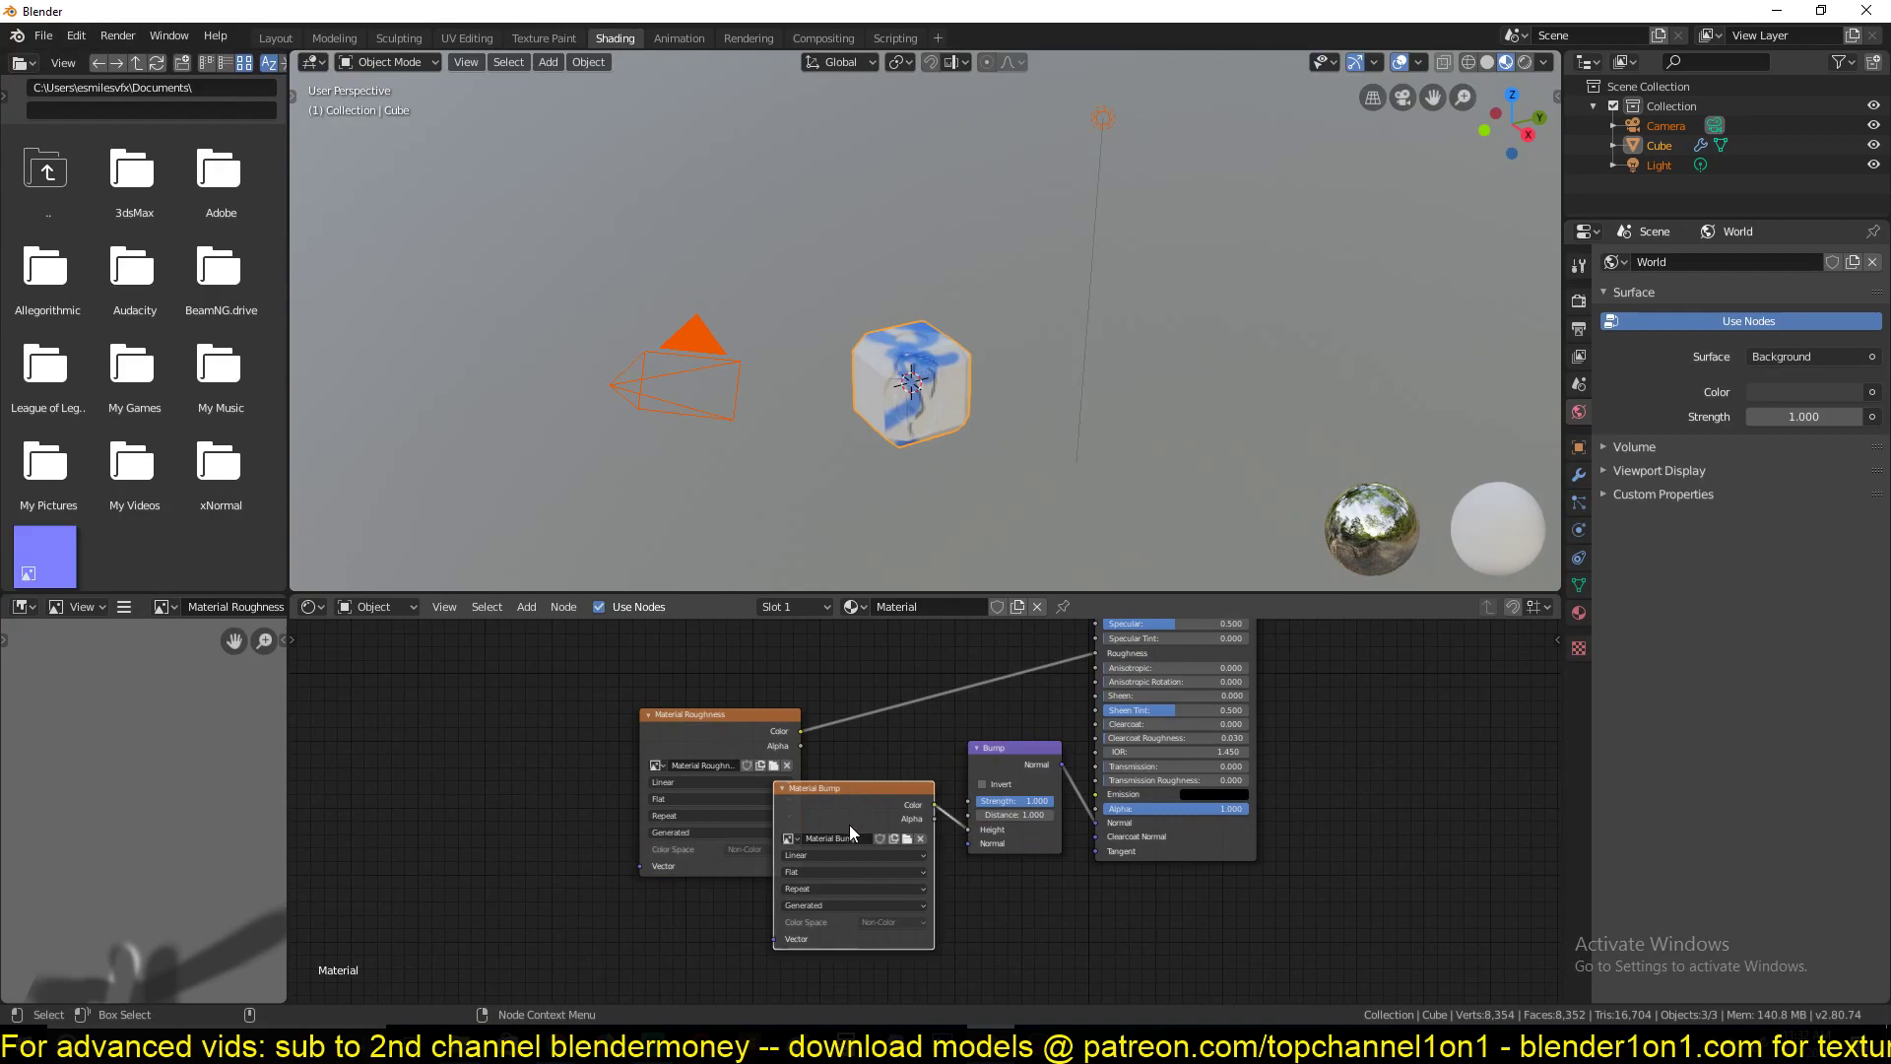
{"action": "left_click_drag", "start_coordinate": [848, 824], "coordinate": [704, 950]}
{"action": "left_click_drag", "start_coordinate": [990, 764], "coordinate": [959, 832]}
{"action": "middle_click_drag", "start_coordinate": [937, 883], "coordinate": [983, 772]}
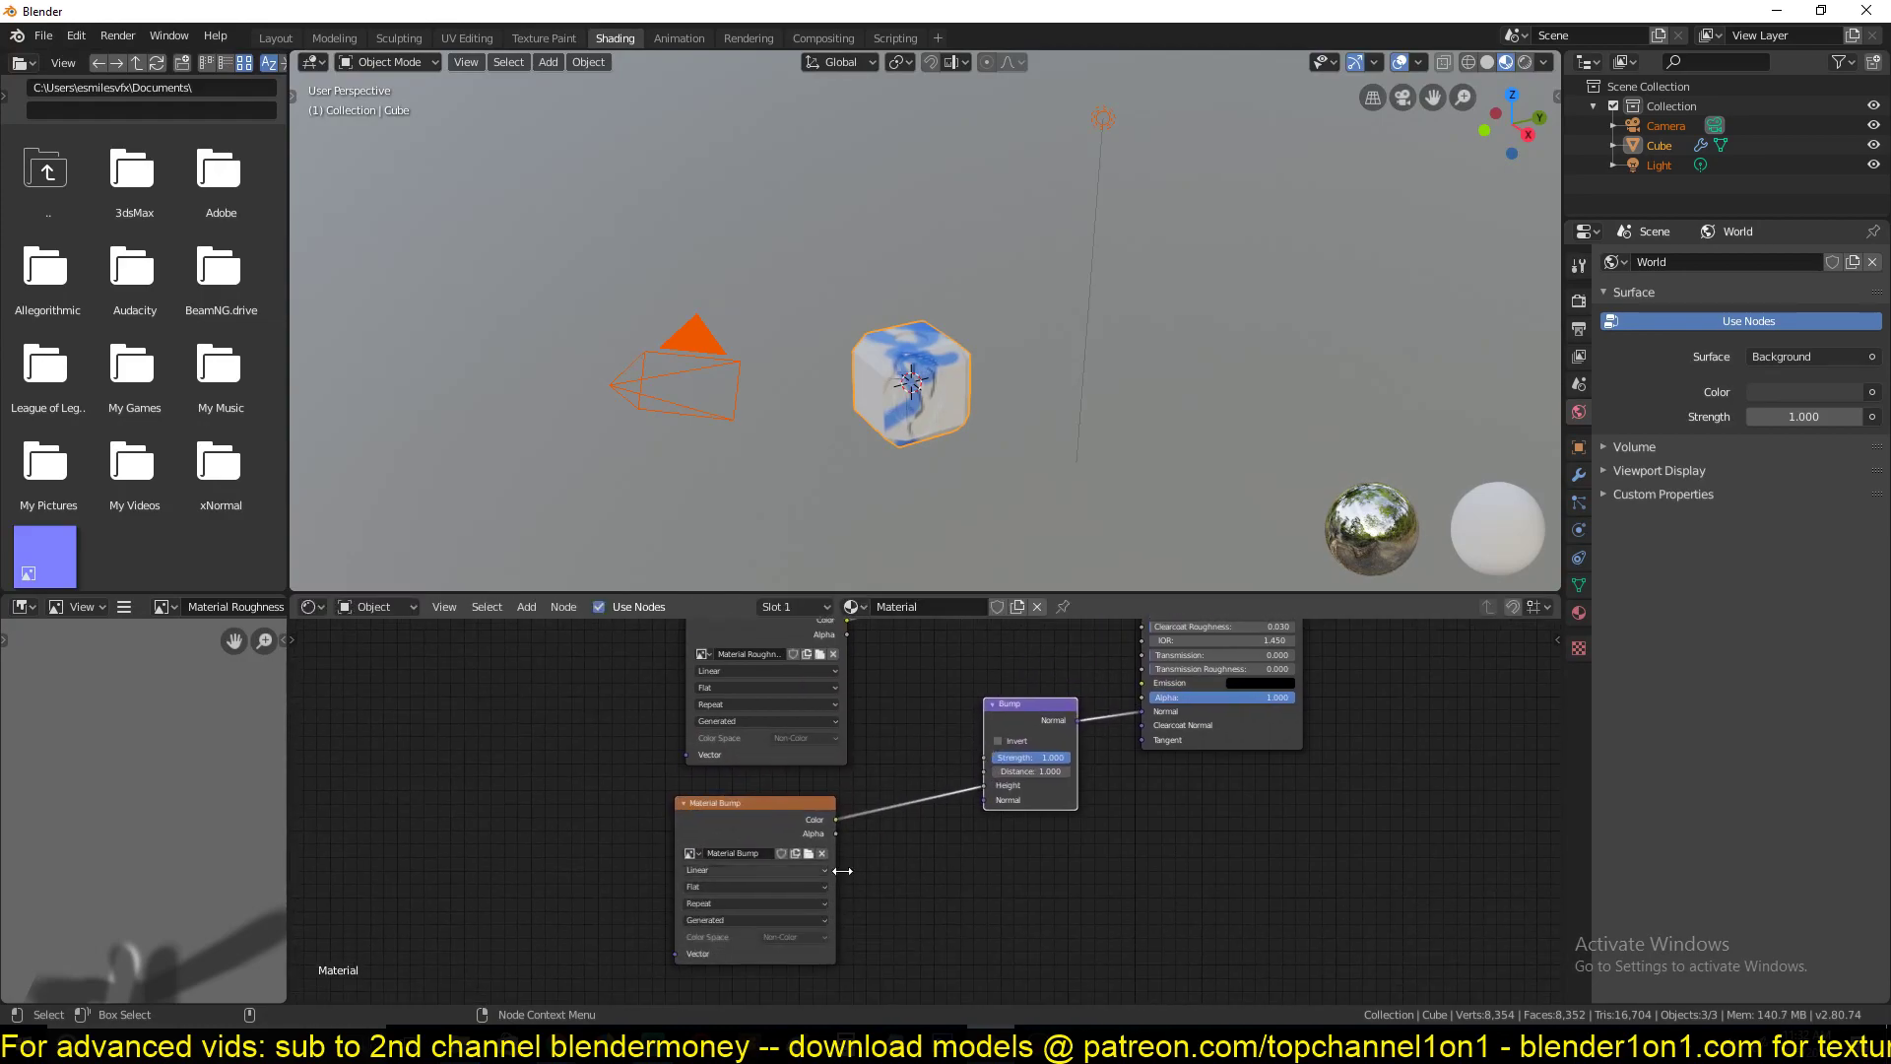
Inspect the painted bump relief on the cube up close in the Shading viewport from several angles
{"action": "scroll", "coordinate": [814, 351], "scroll_direction": "up", "scroll_amount": 5}
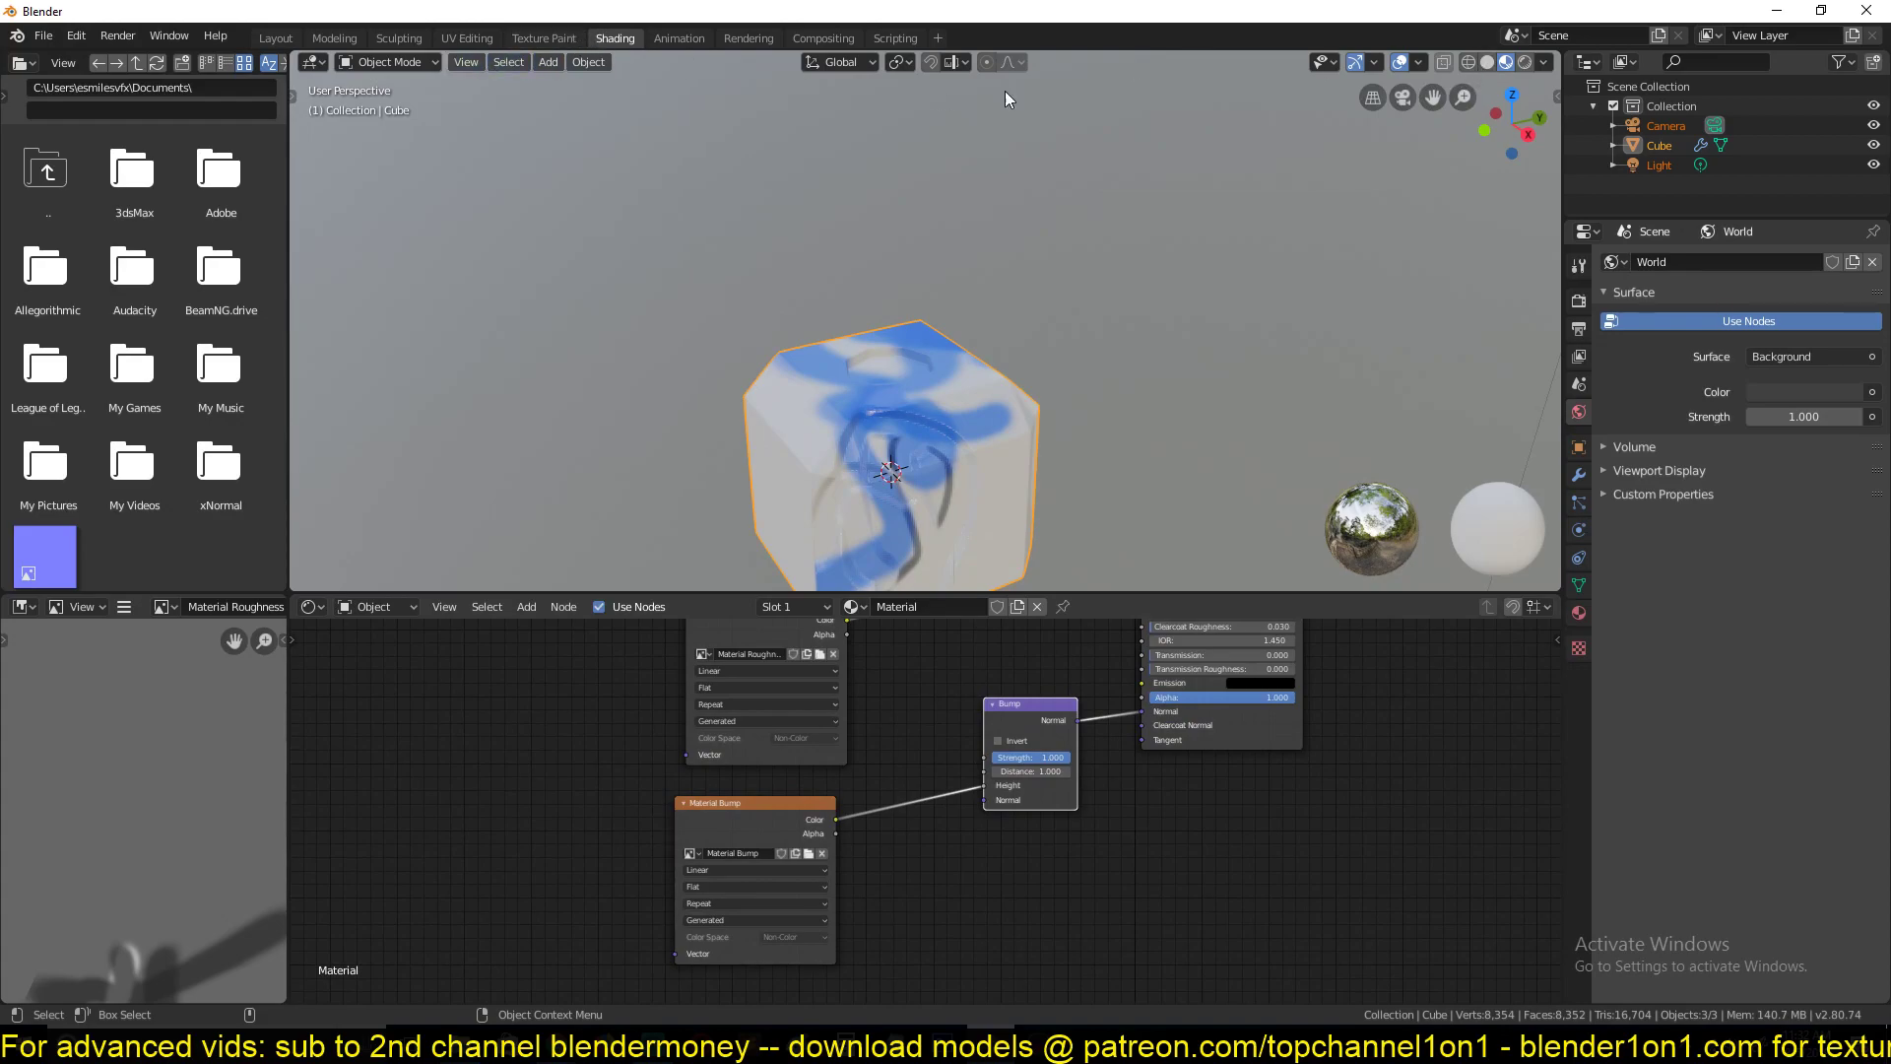
{"action": "scroll", "coordinate": [906, 534], "scroll_direction": "up", "scroll_amount": 4}
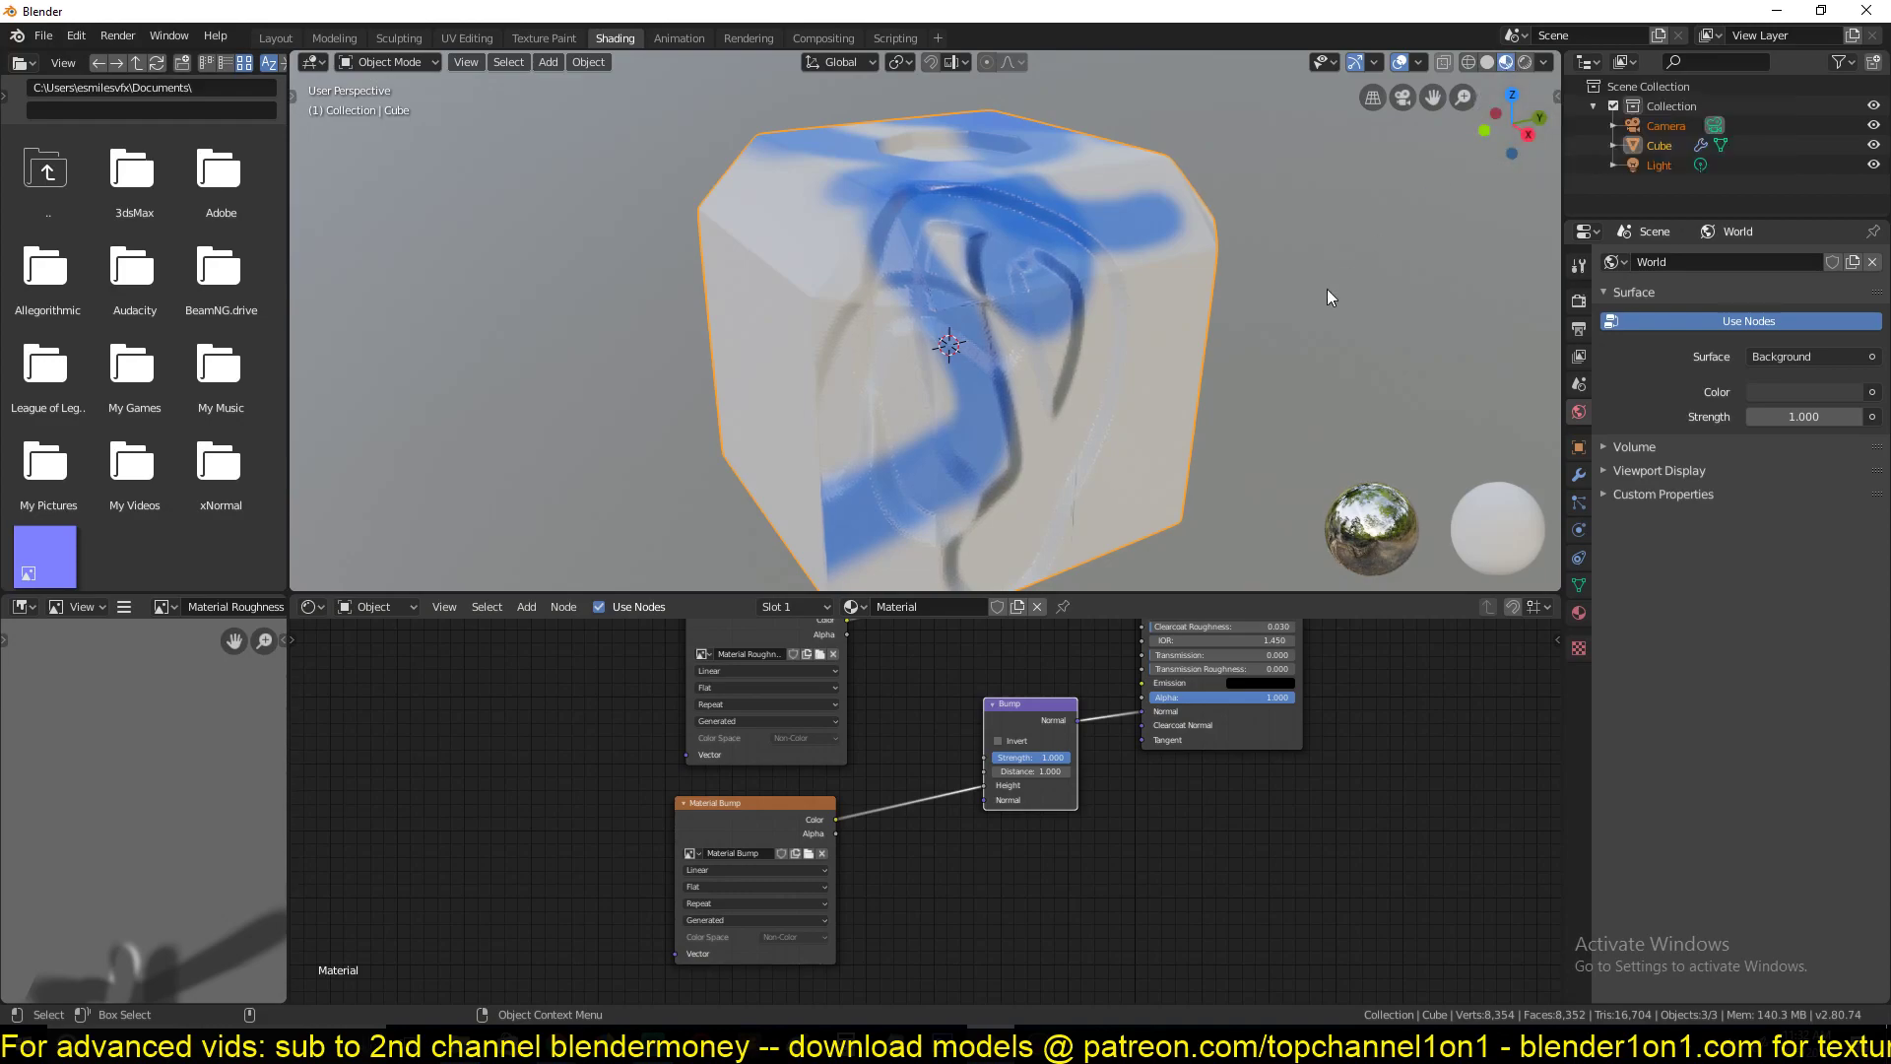
{"action": "middle_click_drag", "start_coordinate": [1213, 238], "coordinate": [967, 380]}
{"action": "middle_click_drag", "start_coordinate": [813, 193], "coordinate": [1055, 464]}
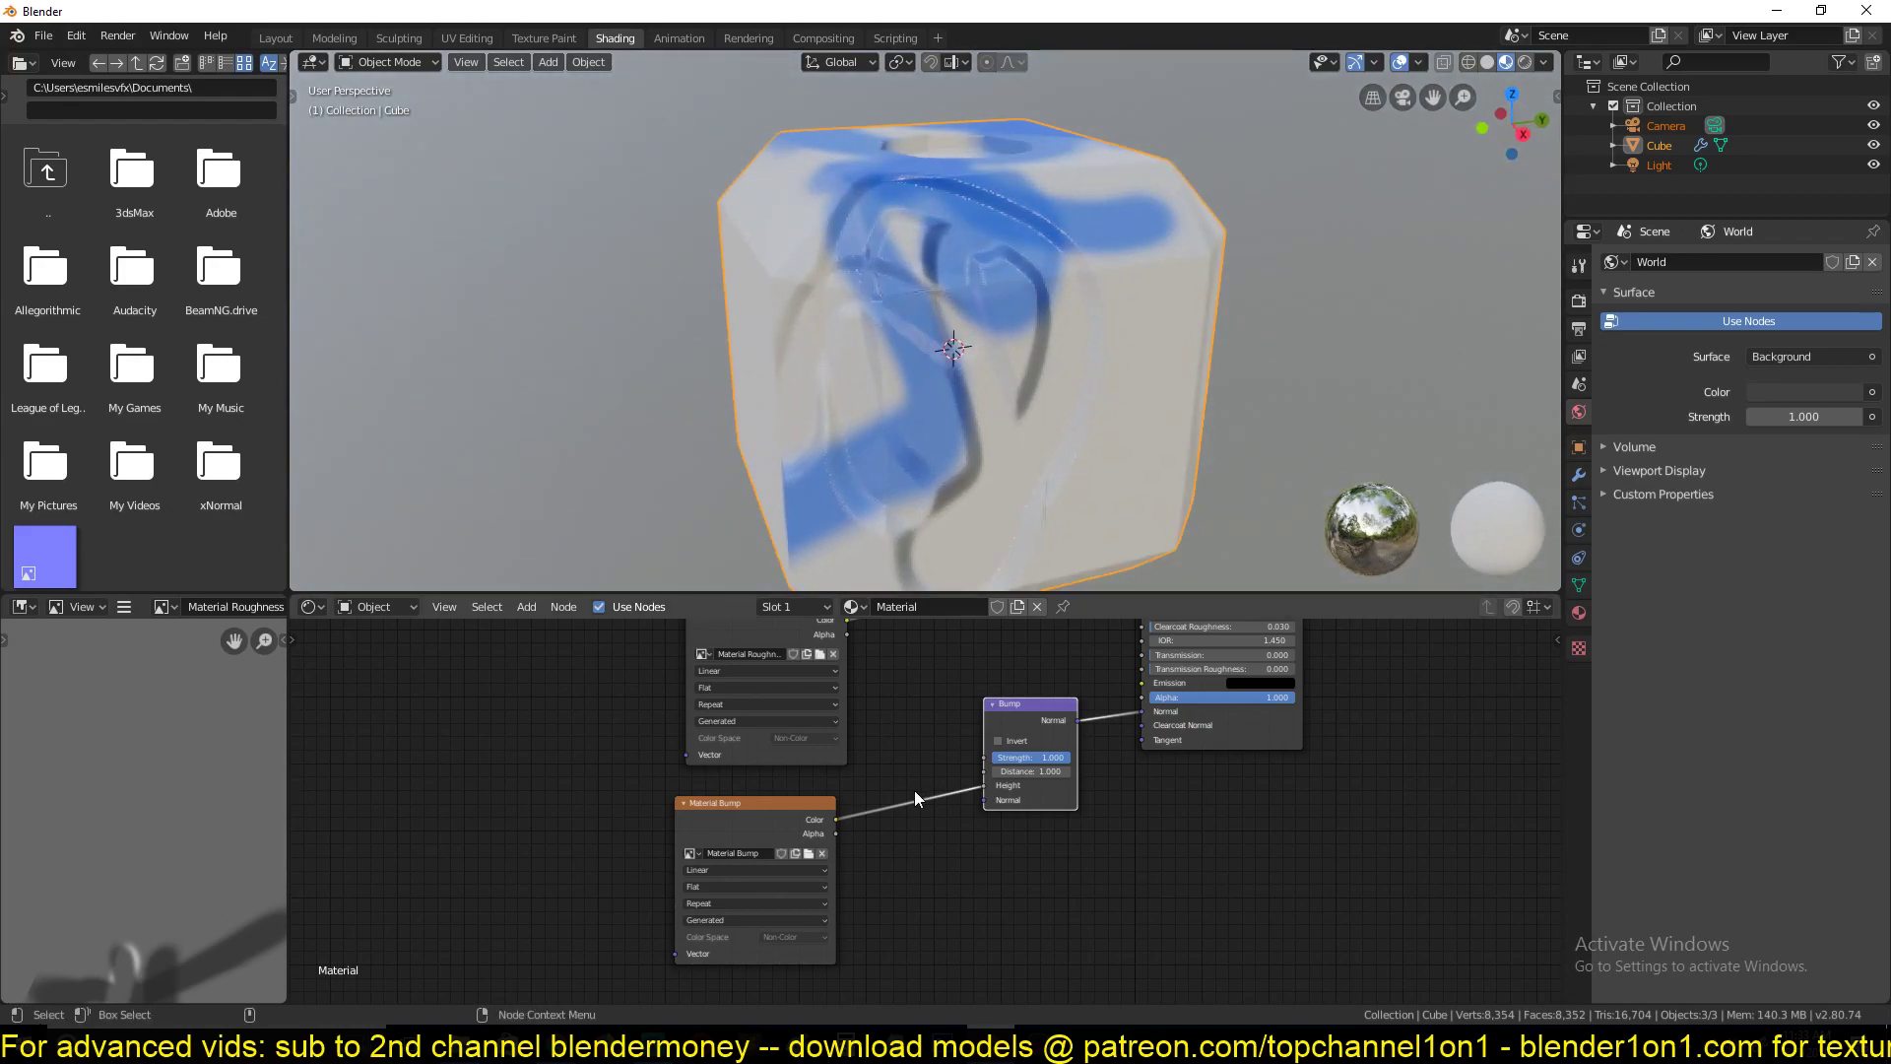
{"action": "middle_click_drag", "start_coordinate": [979, 393], "coordinate": [757, 331]}
{"action": "scroll", "coordinate": [1125, 274], "scroll_direction": "up", "scroll_amount": 4}
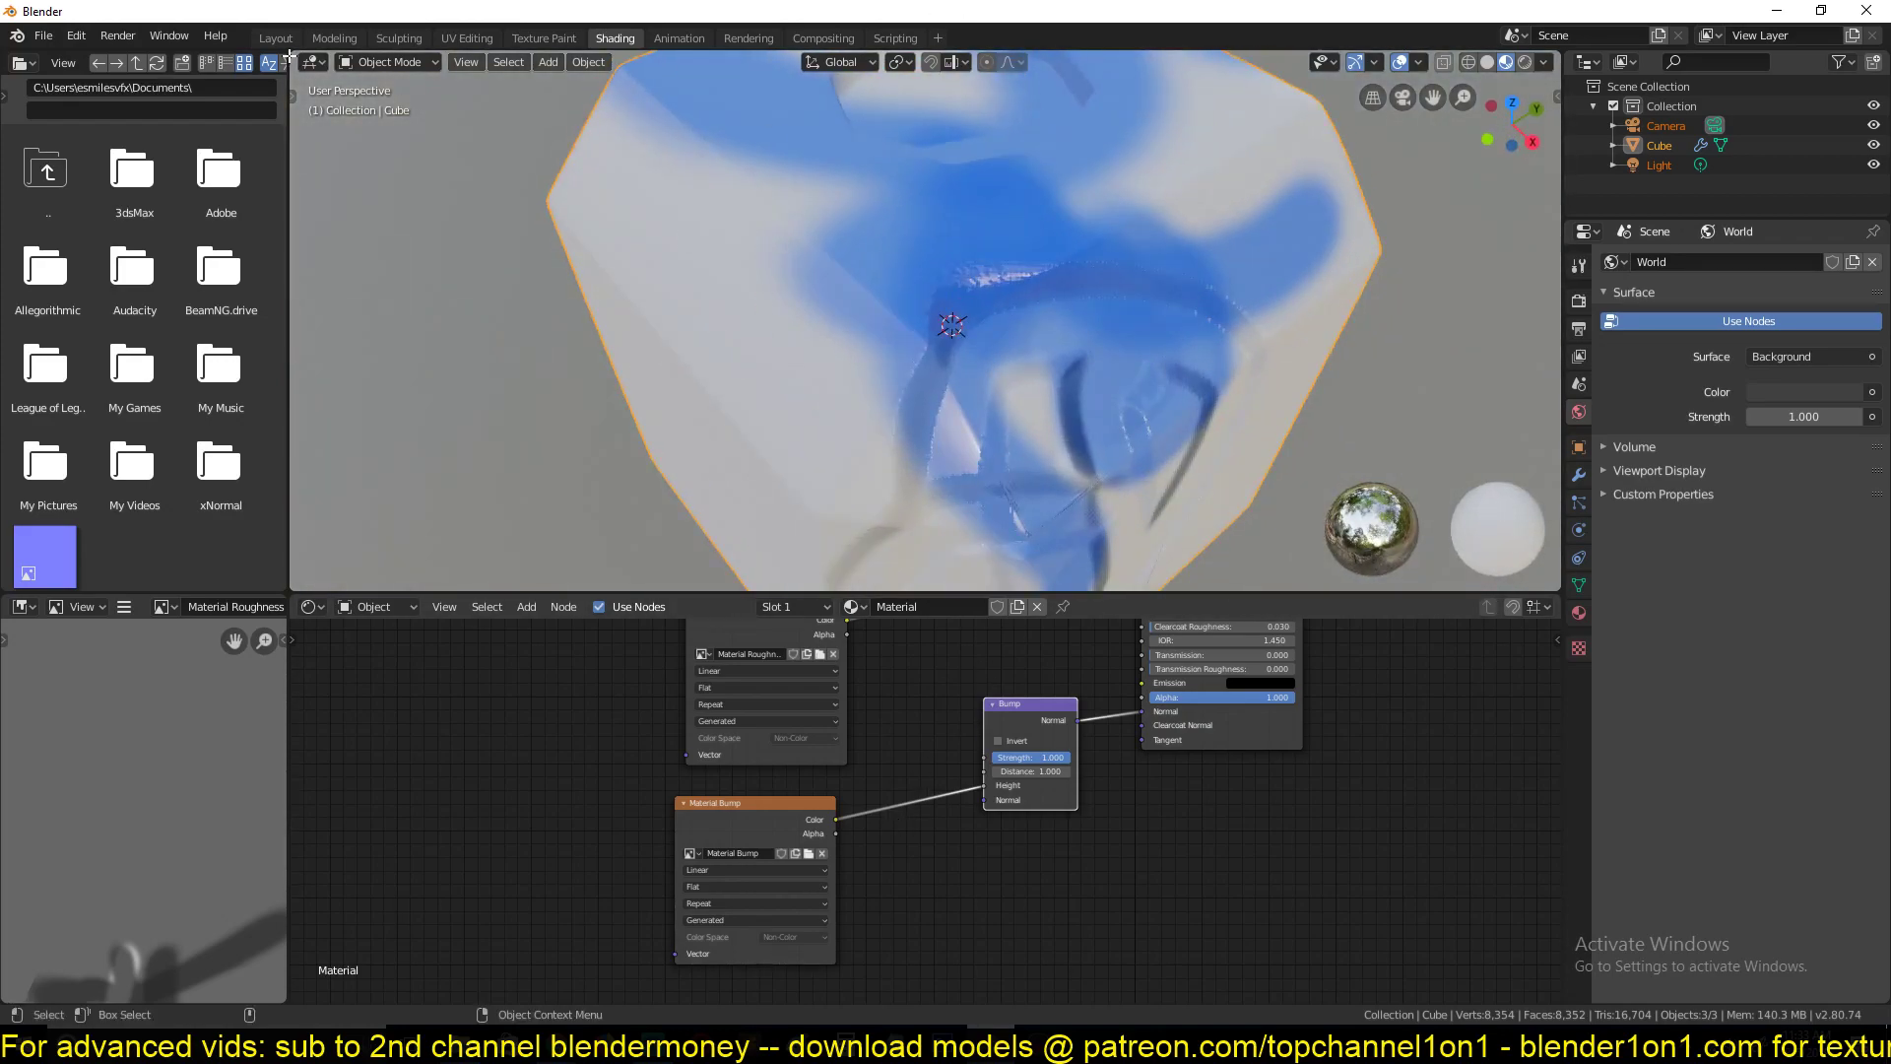
In the Texture Paint workspace, paint dark strokes on the cube's adjacent side in the Material Bump and Material Base Color slots
{"action": "left_click", "coordinate": [544, 37]}
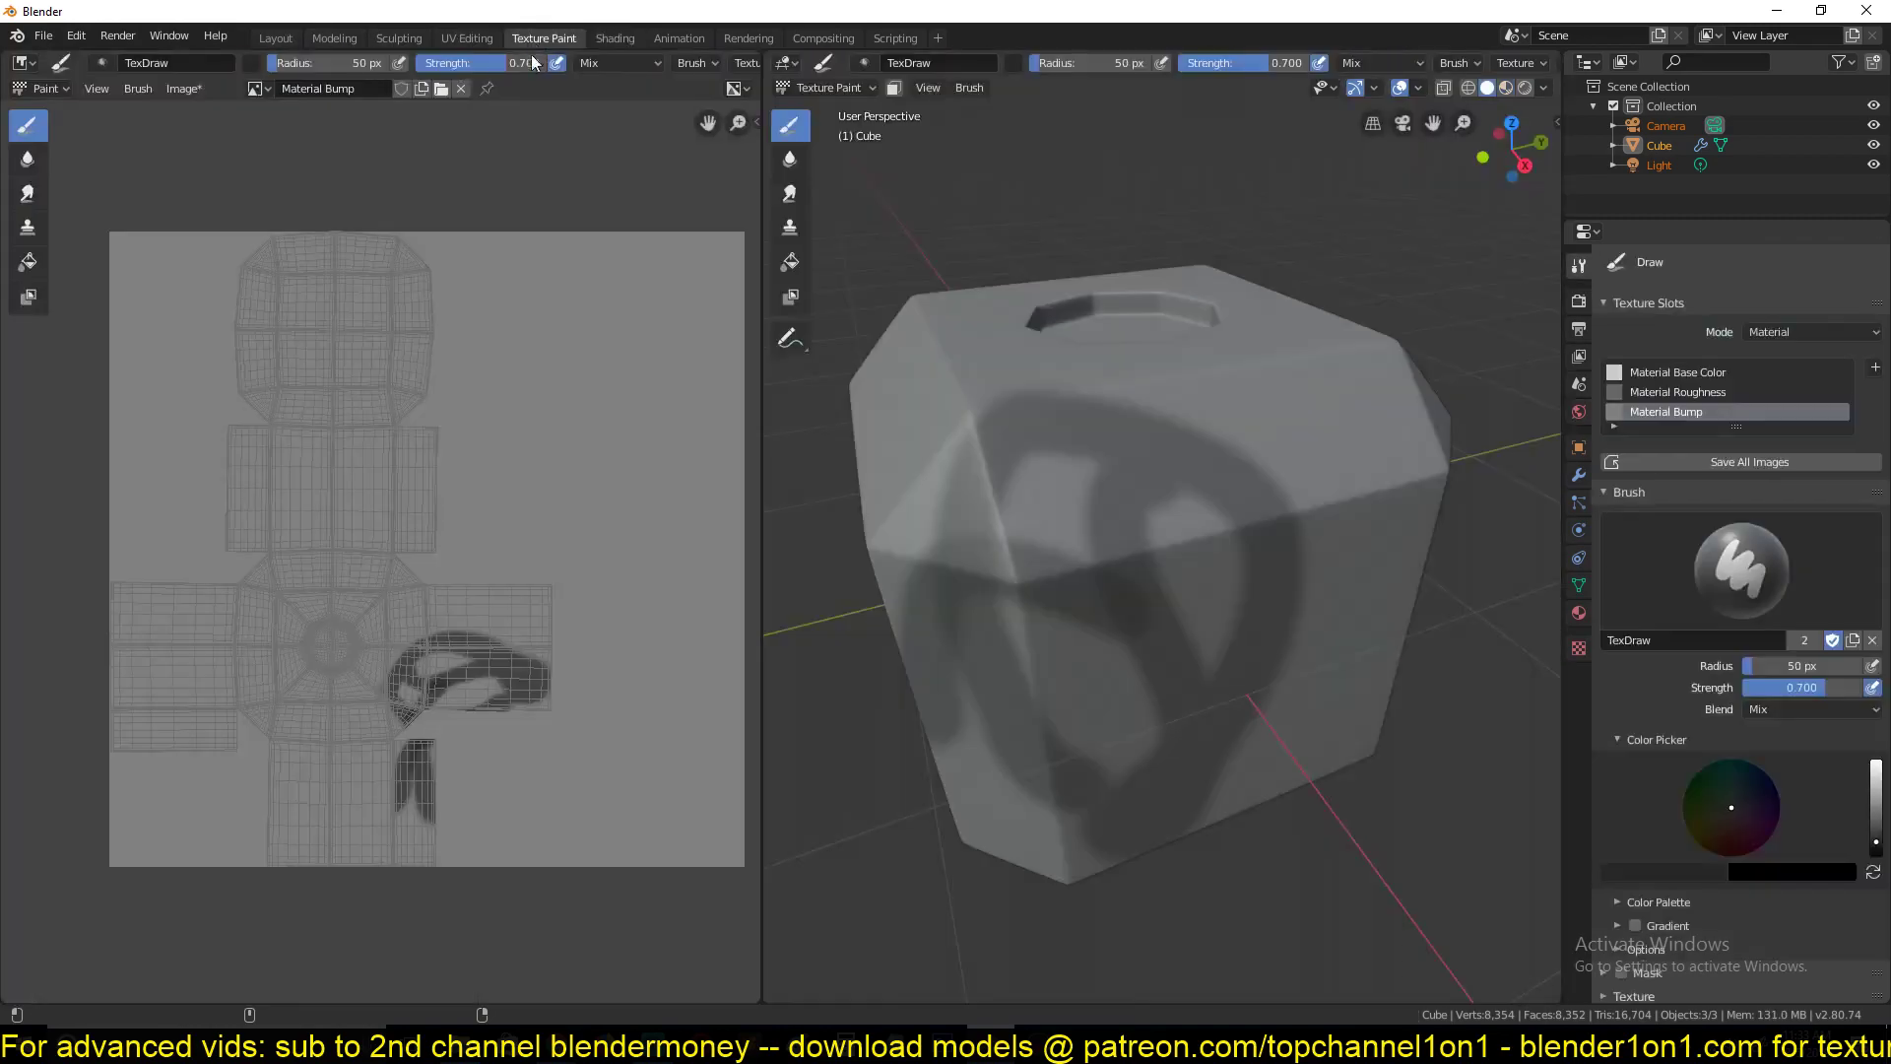
{"action": "left_click_drag", "start_coordinate": [916, 429], "coordinate": [936, 807]}
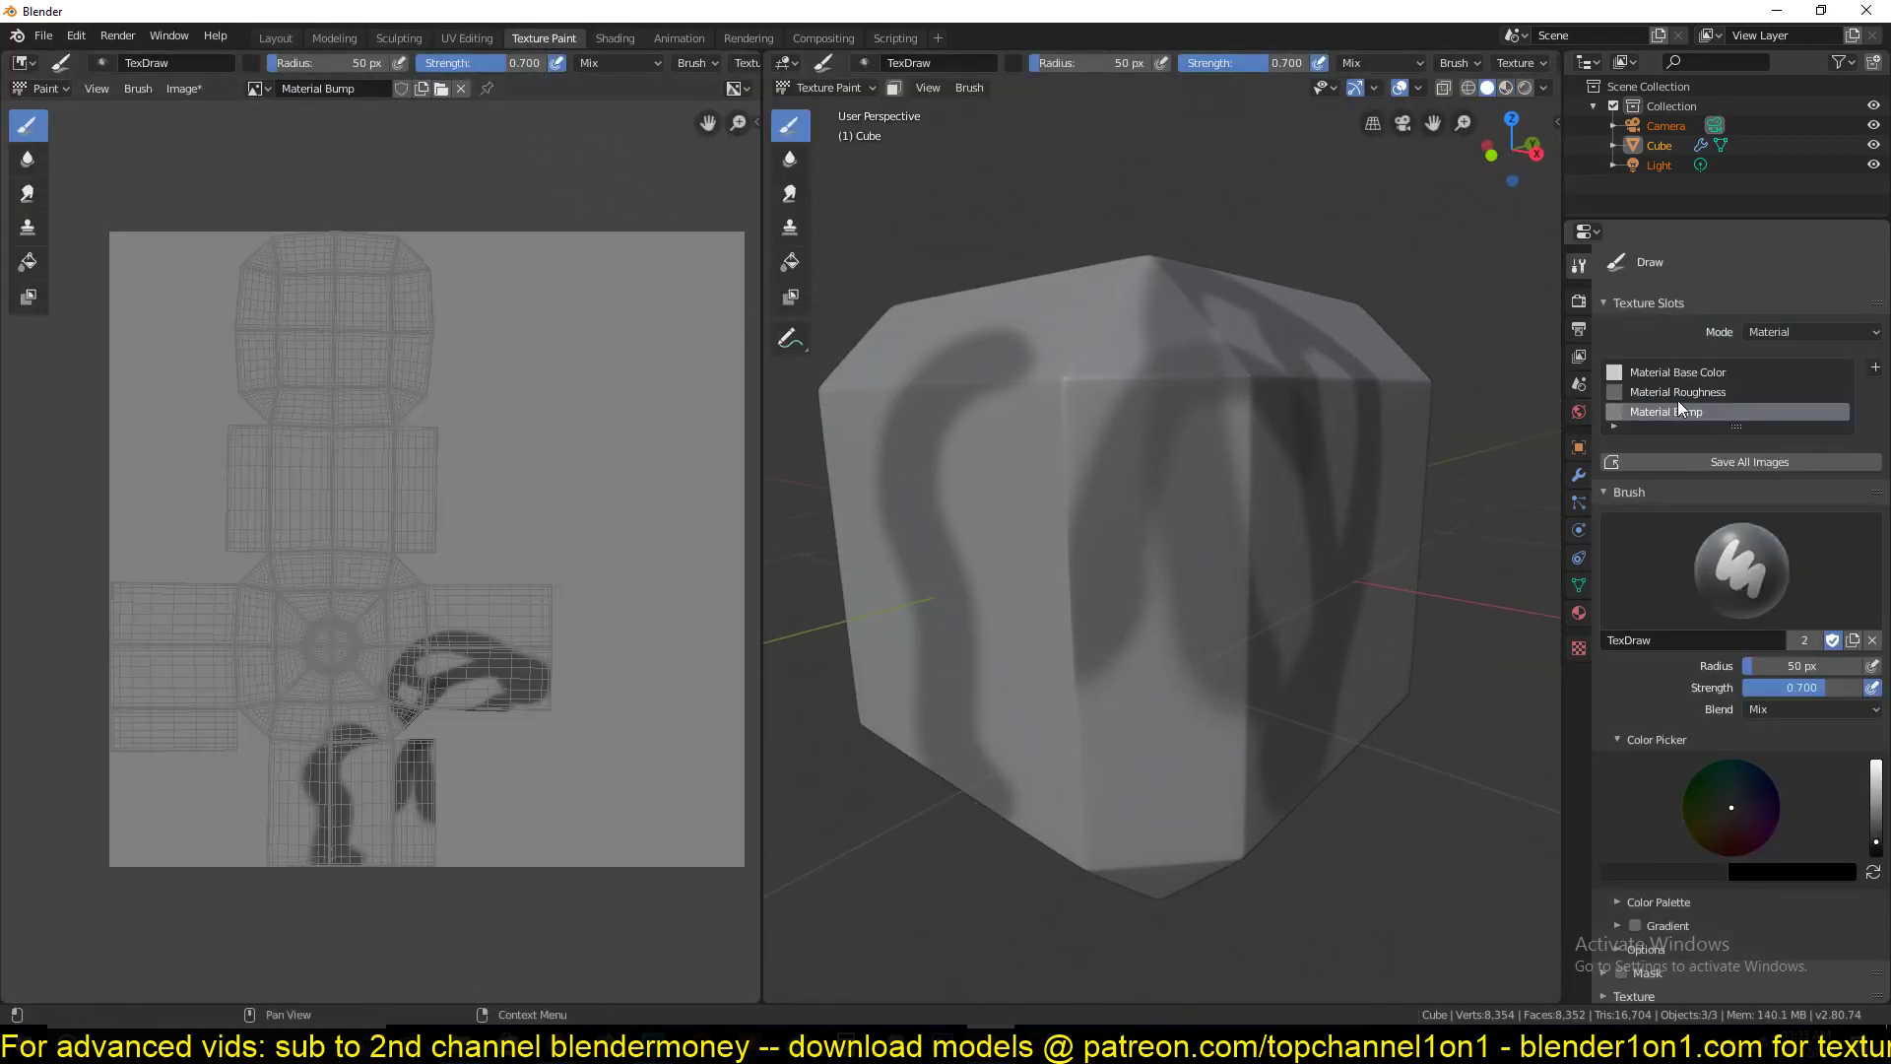
{"action": "left_click", "coordinate": [1720, 375]}
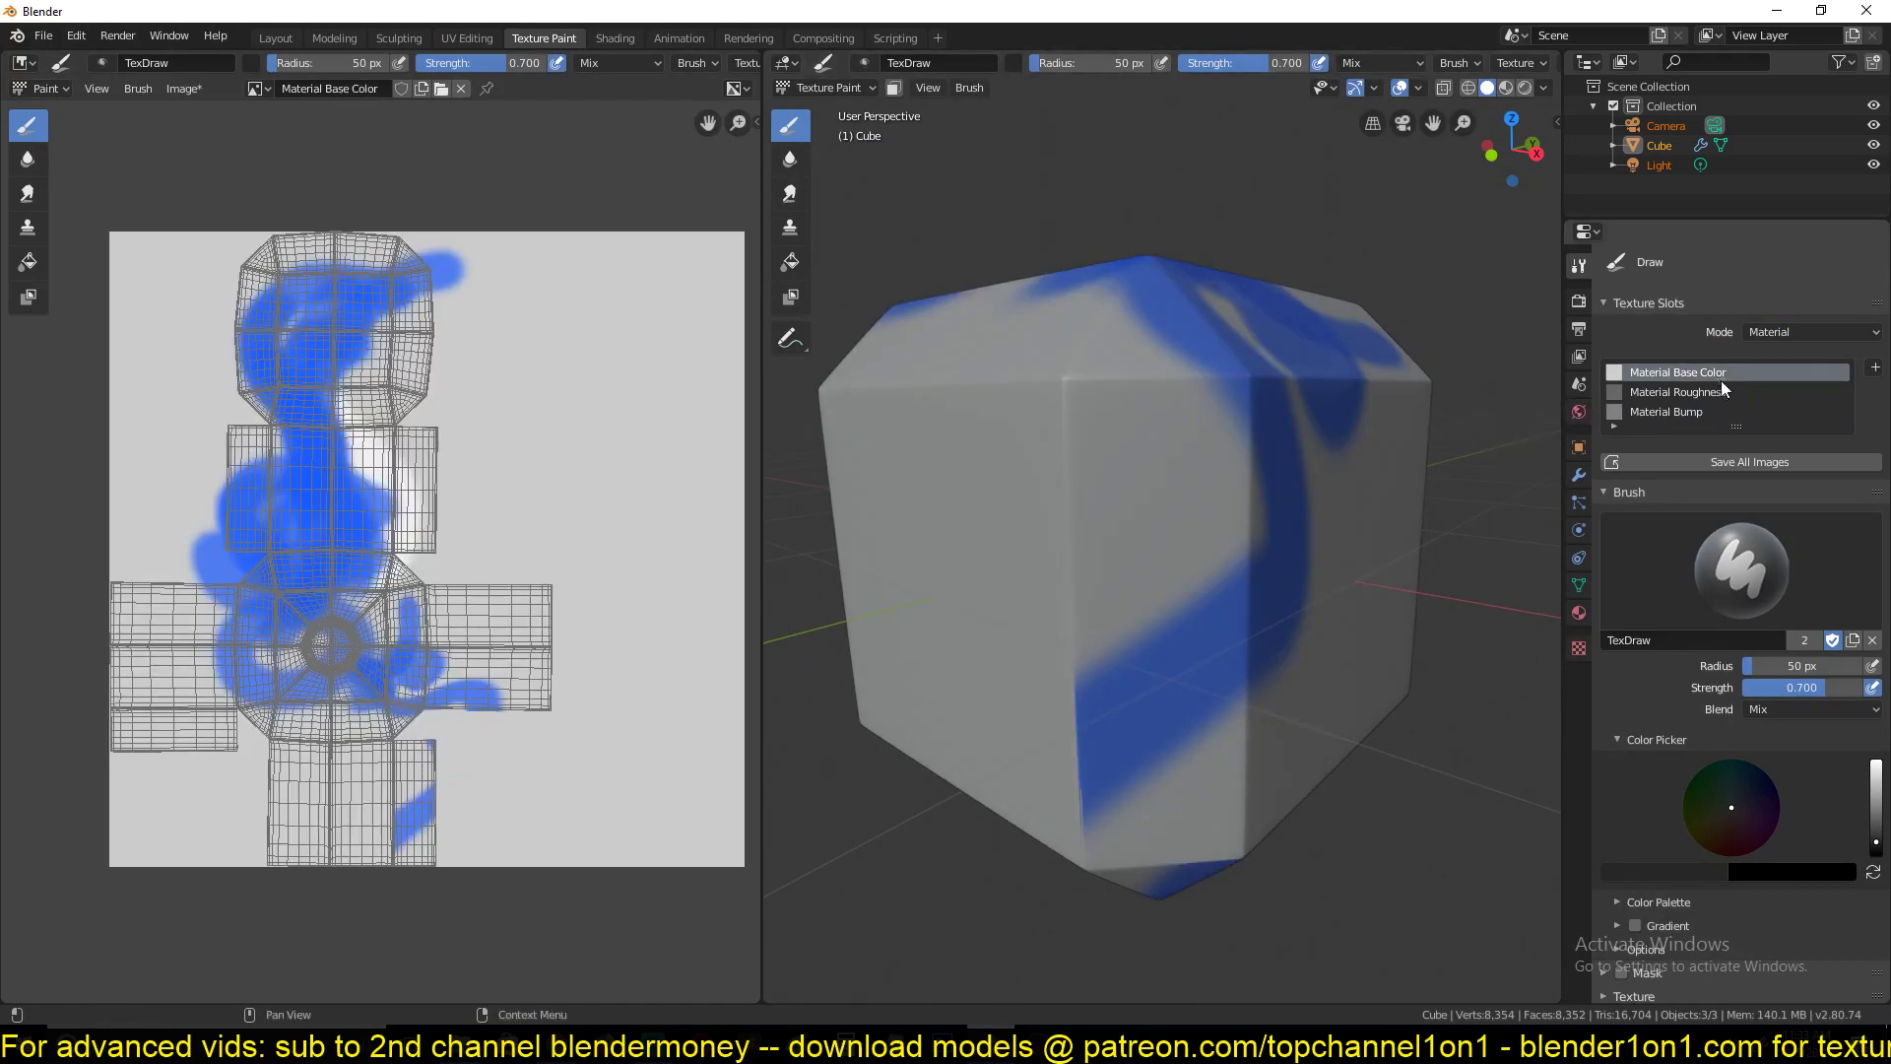
{"action": "mouse_move", "coordinate": [1369, 396]}
{"action": "left_mouse_down"}
{"action": "mouse_move", "coordinate": [1061, 440]}
{"action": "mouse_move", "coordinate": [1012, 687]}
{"action": "left_mouse_up"}
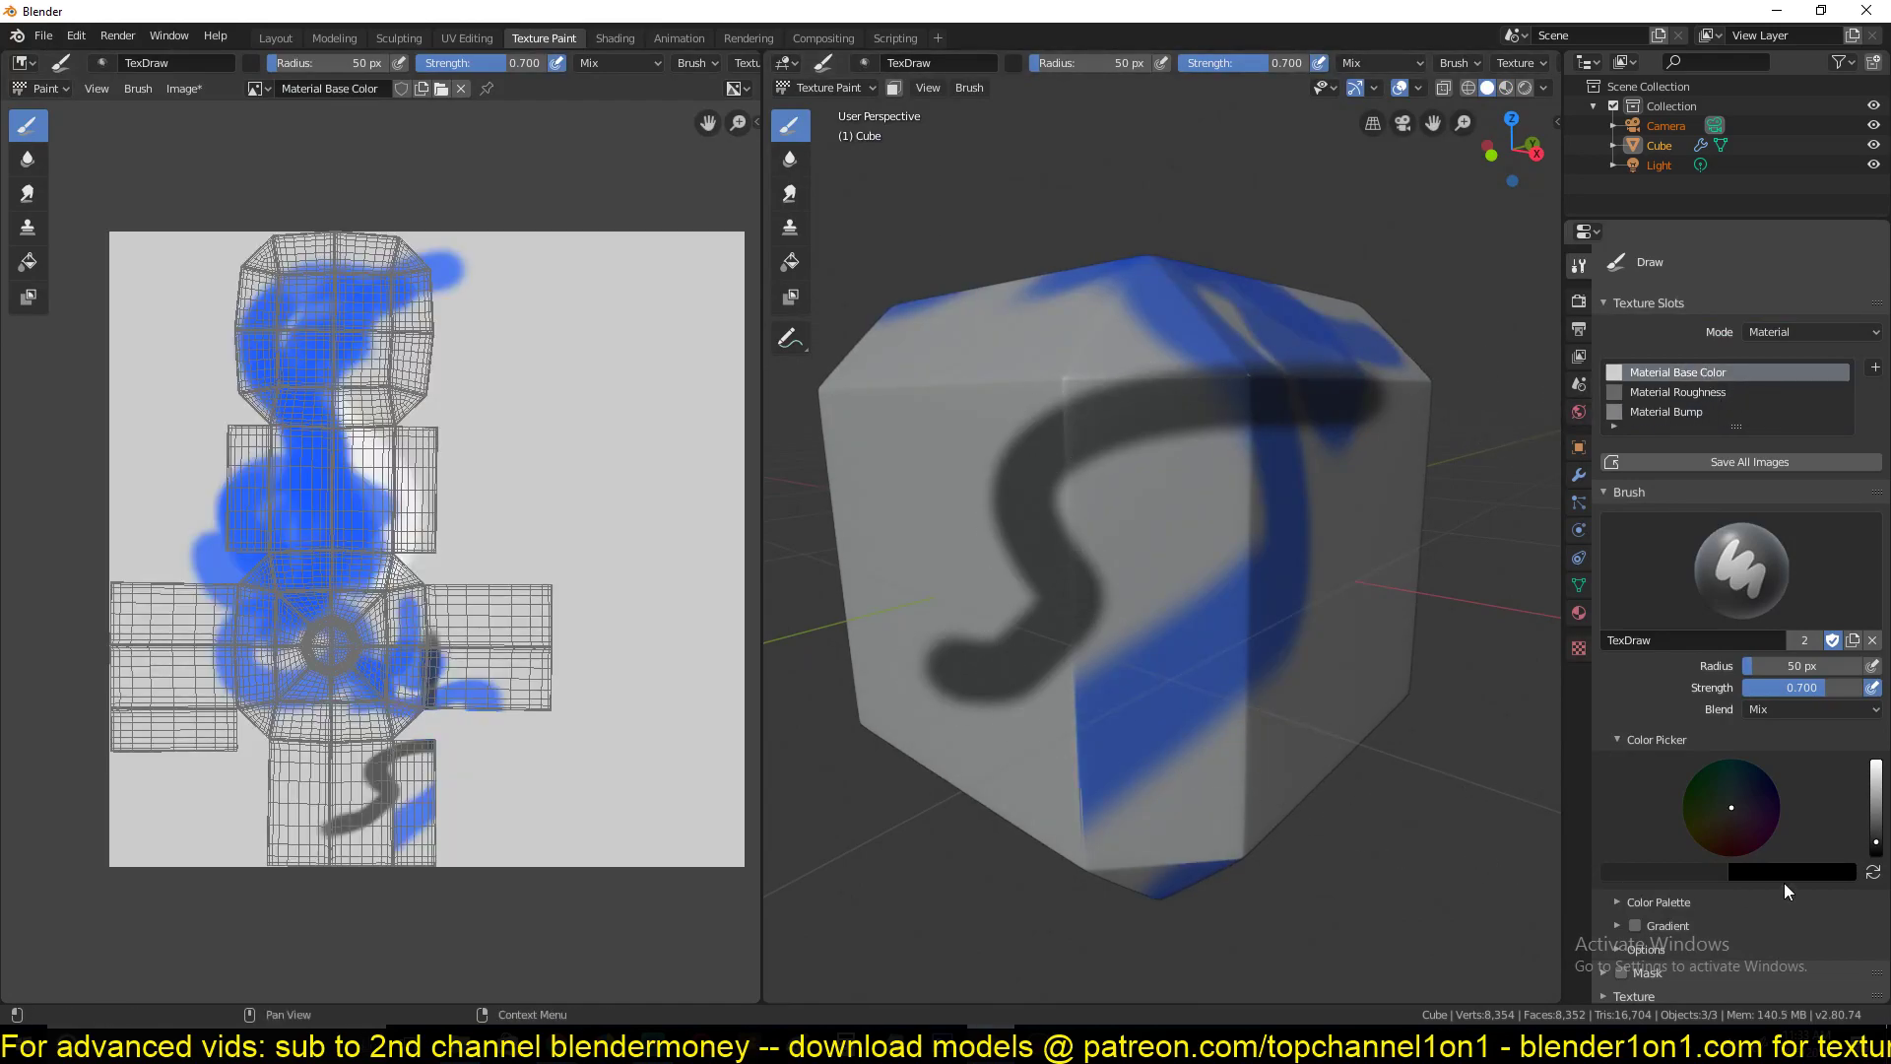
Set the brush to light blue (RGB 0.264, 0.584, 0.893) and paint strokes in the Base Color, Roughness and Bump slots
{"action": "left_click", "coordinate": [1702, 872]}
{"action": "left_click_drag", "start_coordinate": [1647, 643], "coordinate": [1651, 636]}
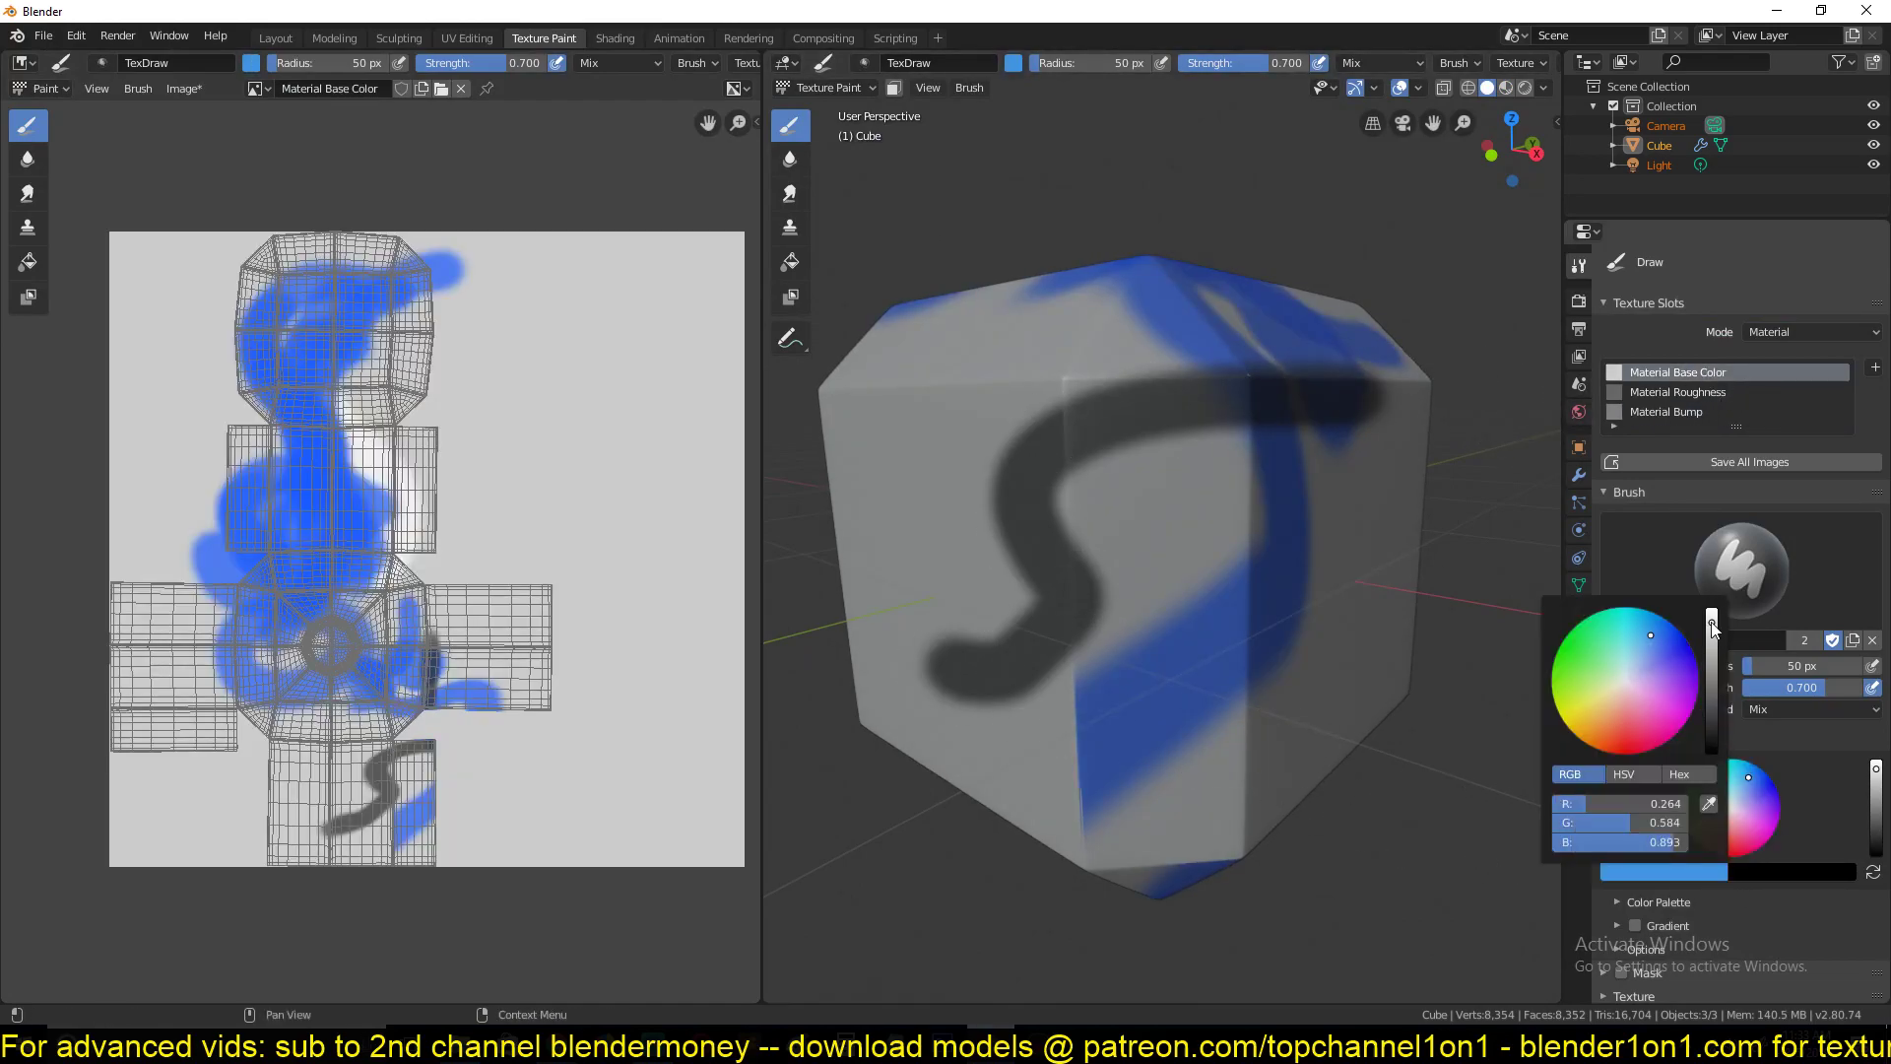
{"action": "mouse_move", "coordinate": [1204, 418]}
{"action": "left_mouse_down"}
{"action": "mouse_move", "coordinate": [1171, 656]}
{"action": "mouse_move", "coordinate": [960, 478]}
{"action": "left_mouse_up"}
{"action": "left_click", "coordinate": [1671, 391]}
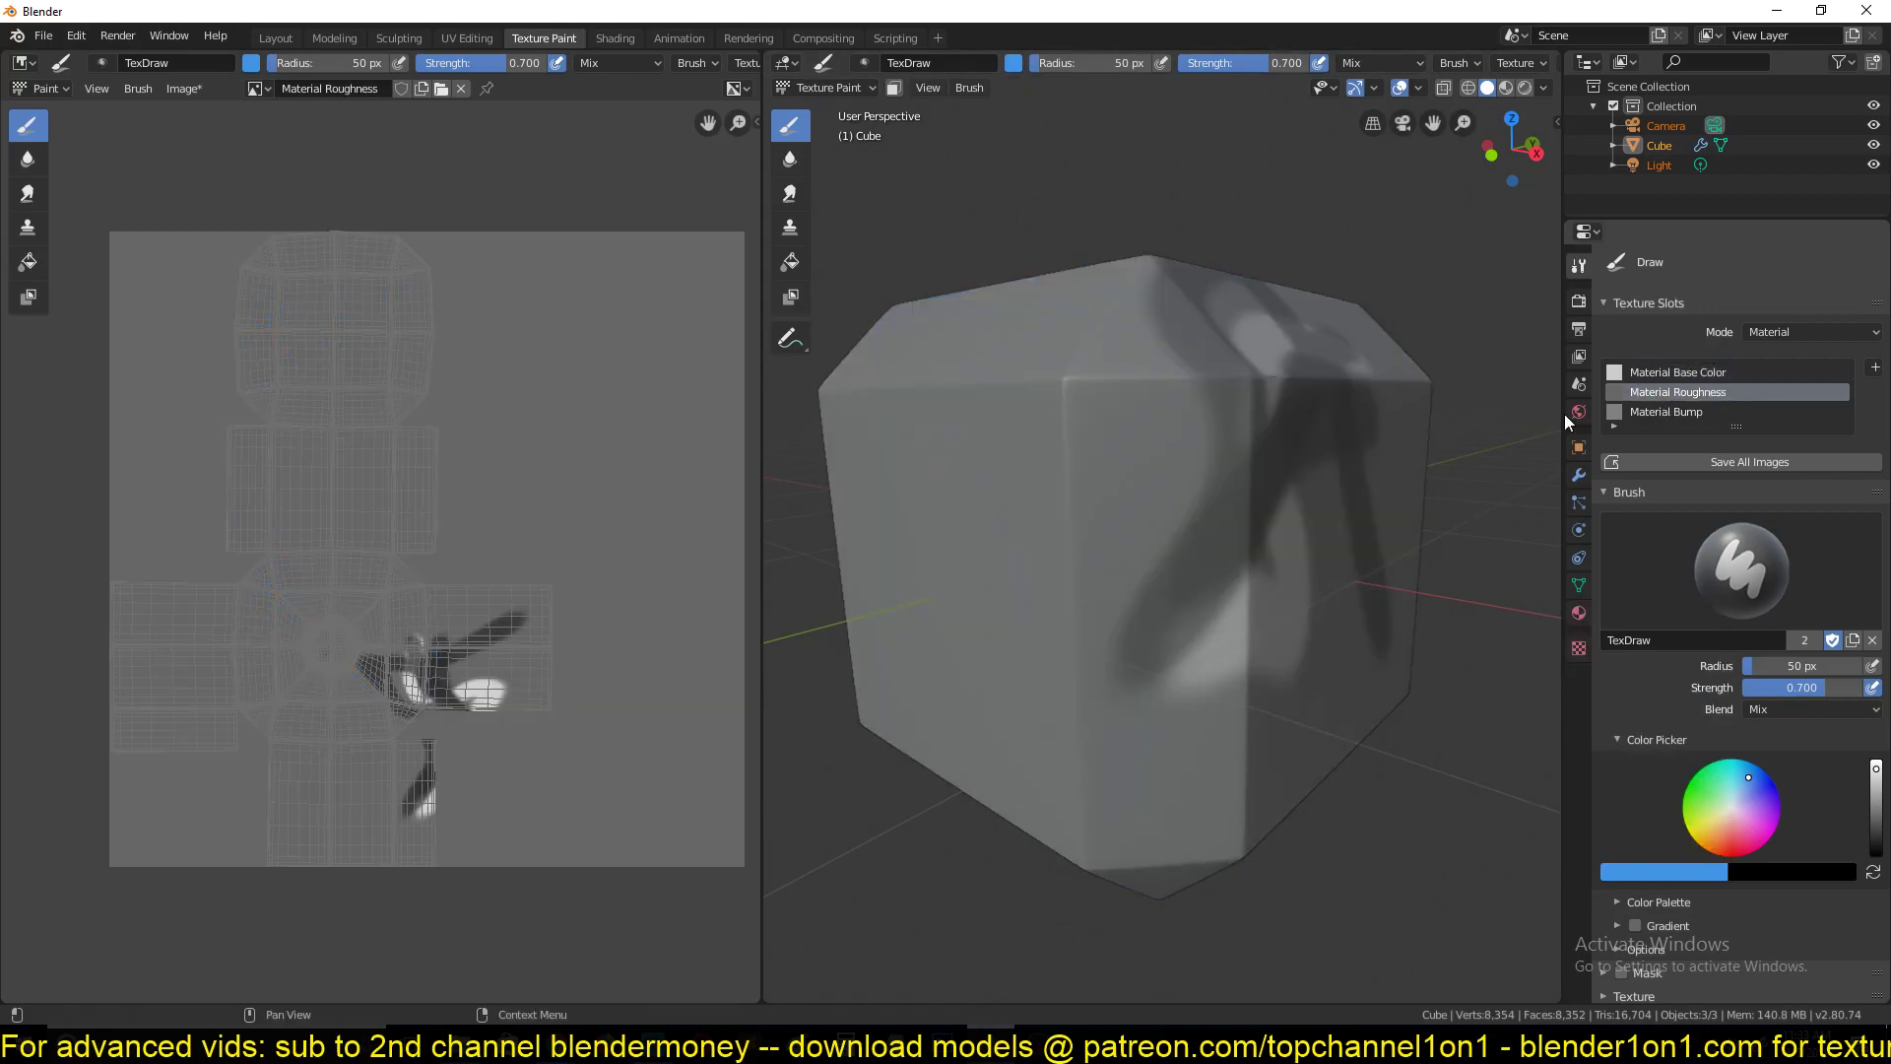
{"action": "mouse_move", "coordinate": [1123, 357]}
{"action": "left_mouse_down"}
{"action": "mouse_move", "coordinate": [1015, 485]}
{"action": "mouse_move", "coordinate": [971, 404]}
{"action": "left_mouse_up"}
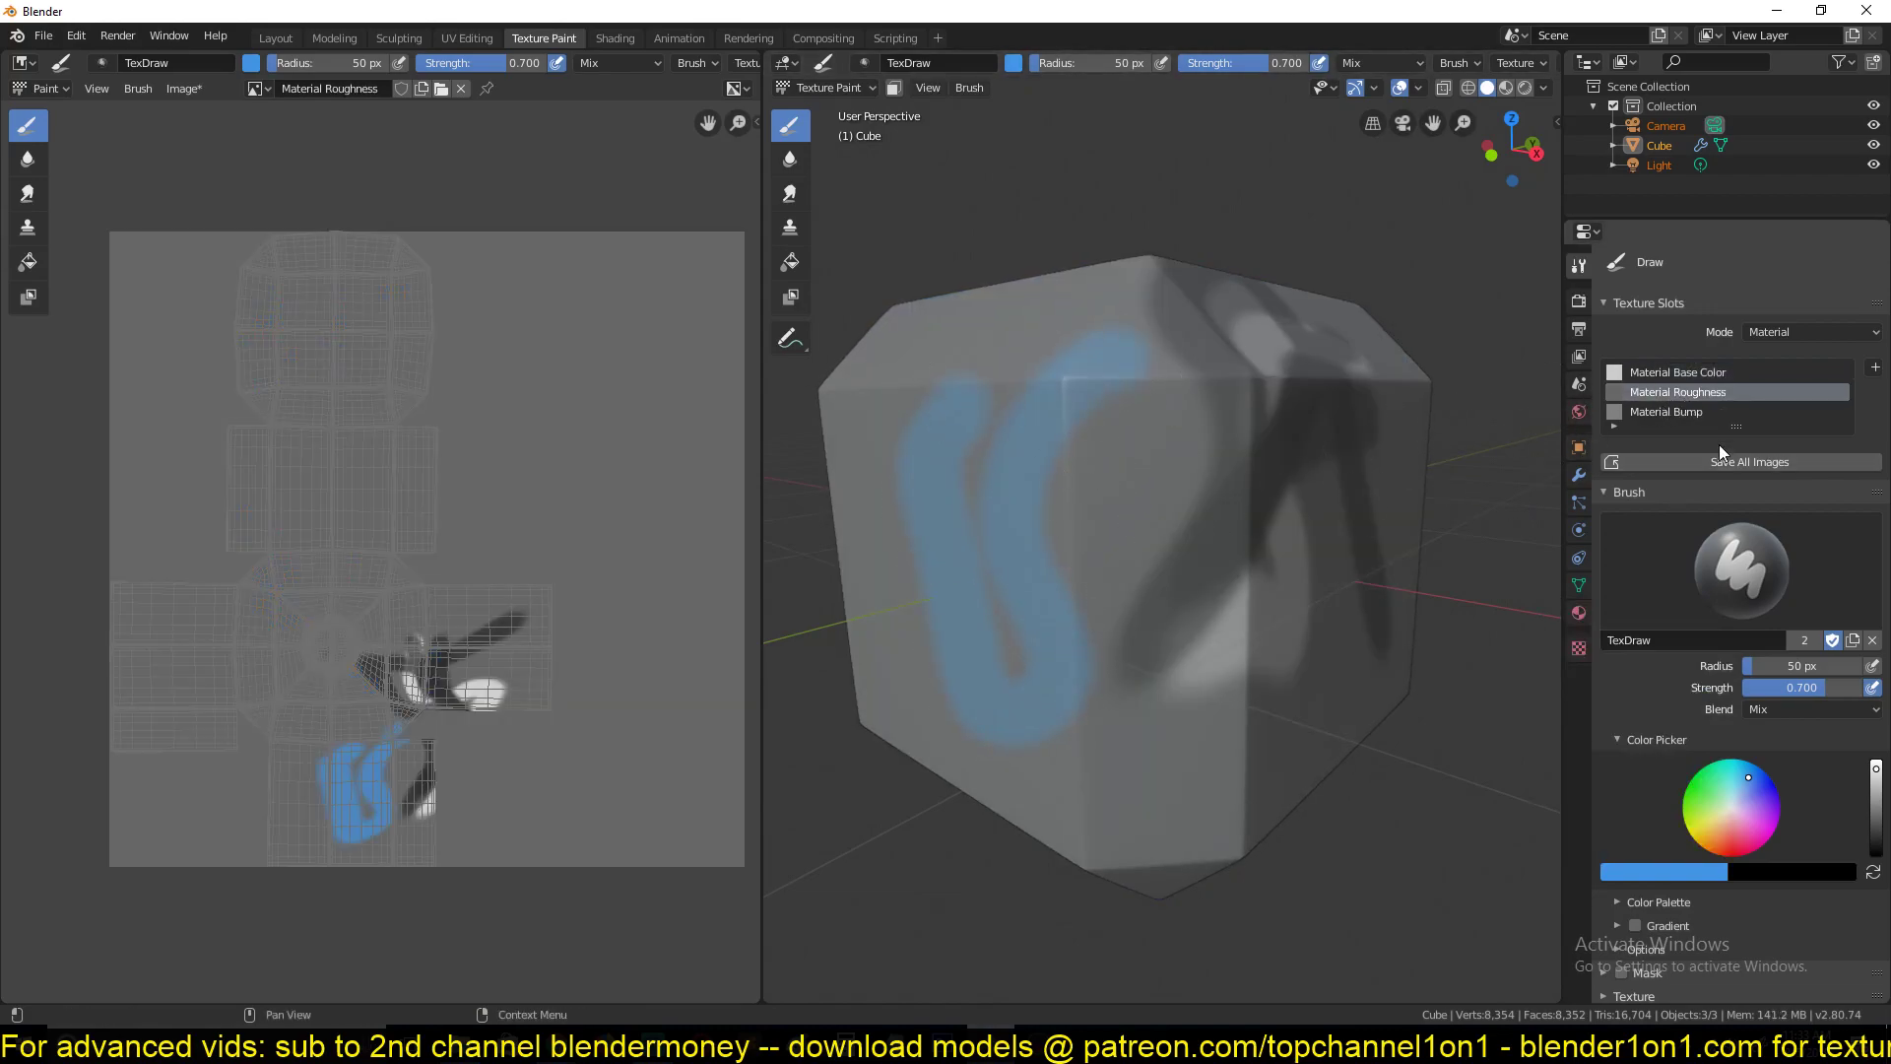
{"action": "left_click", "coordinate": [1713, 412]}
{"action": "mouse_move", "coordinate": [1211, 424]}
{"action": "left_mouse_down"}
{"action": "mouse_move", "coordinate": [1096, 765]}
{"action": "mouse_move", "coordinate": [966, 504]}
{"action": "mouse_move", "coordinate": [959, 764]}
{"action": "left_mouse_up"}
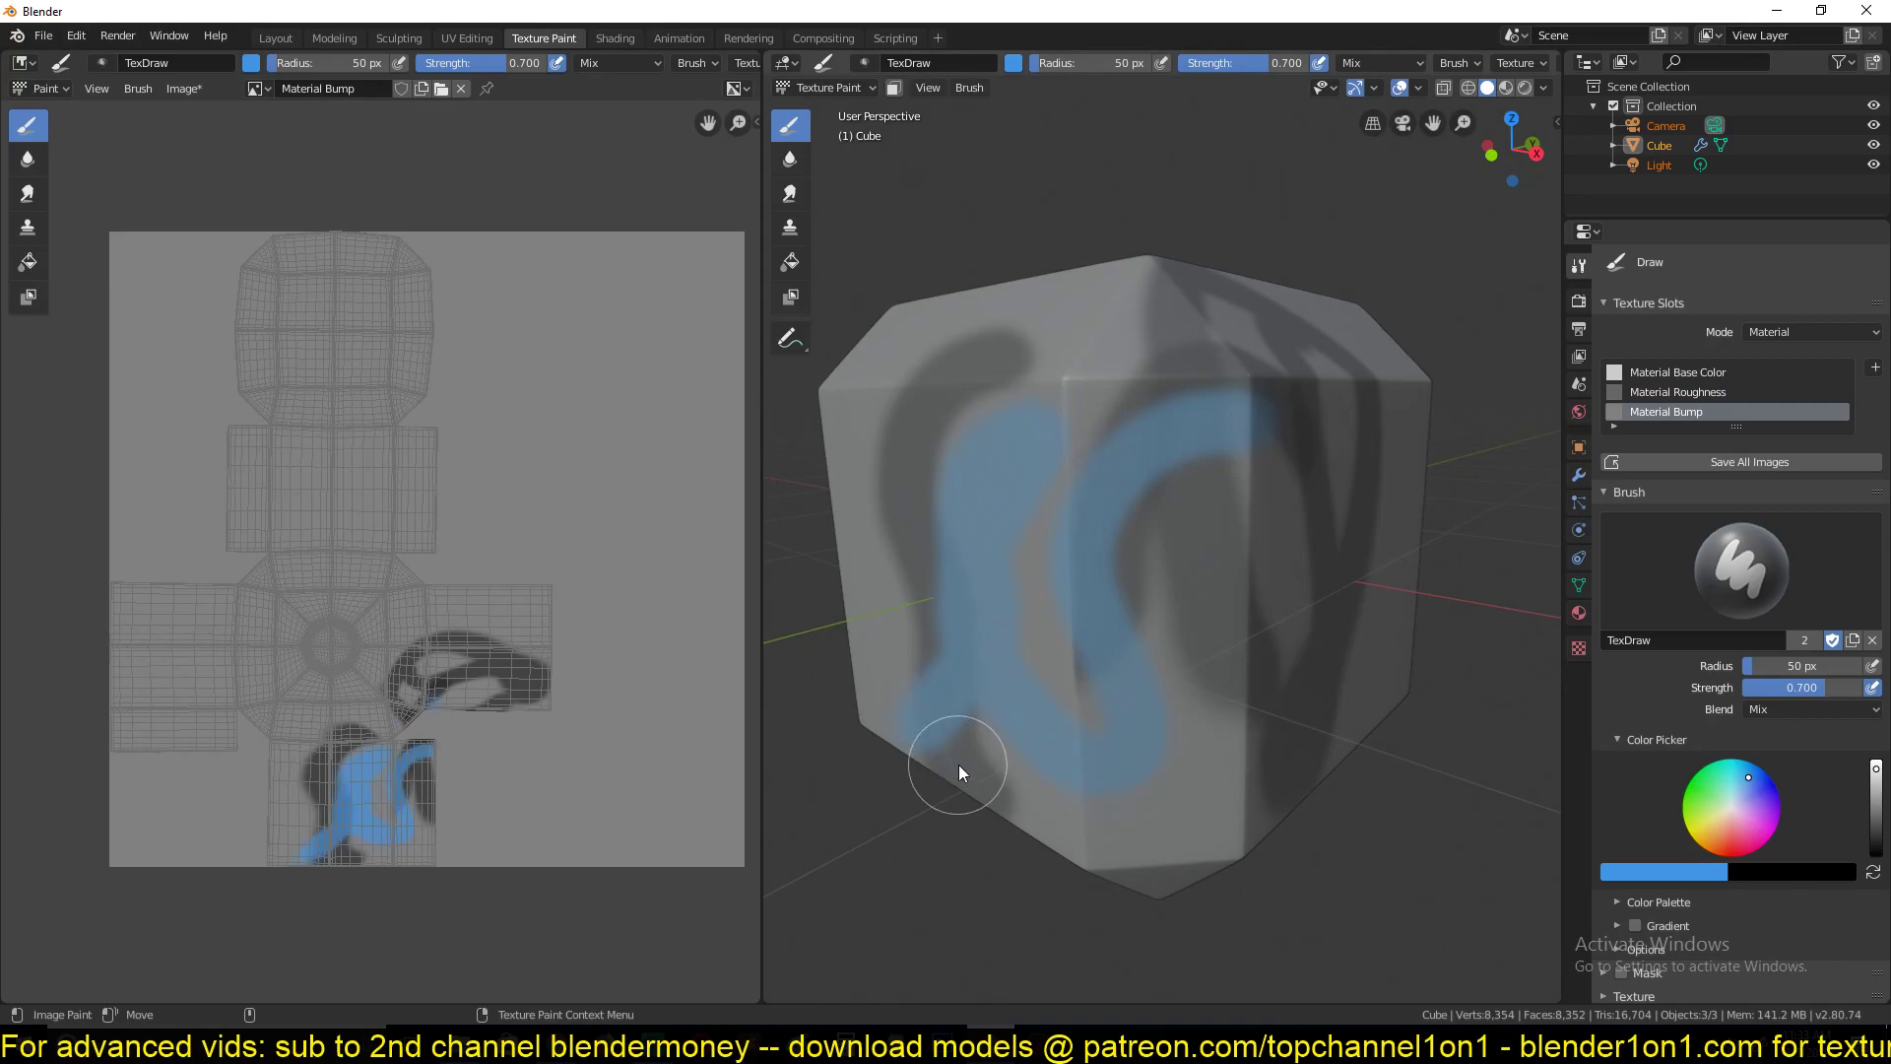
Put the Shading workspace's 3D viewport into Texture Paint mode and paint a blue bump stroke on the cube
{"action": "mouse_move", "coordinate": [1285, 419]}
{"action": "middle_mouse_down"}
{"action": "mouse_move", "coordinate": [1237, 535]}
{"action": "mouse_move", "coordinate": [1214, 424]}
{"action": "middle_mouse_up"}
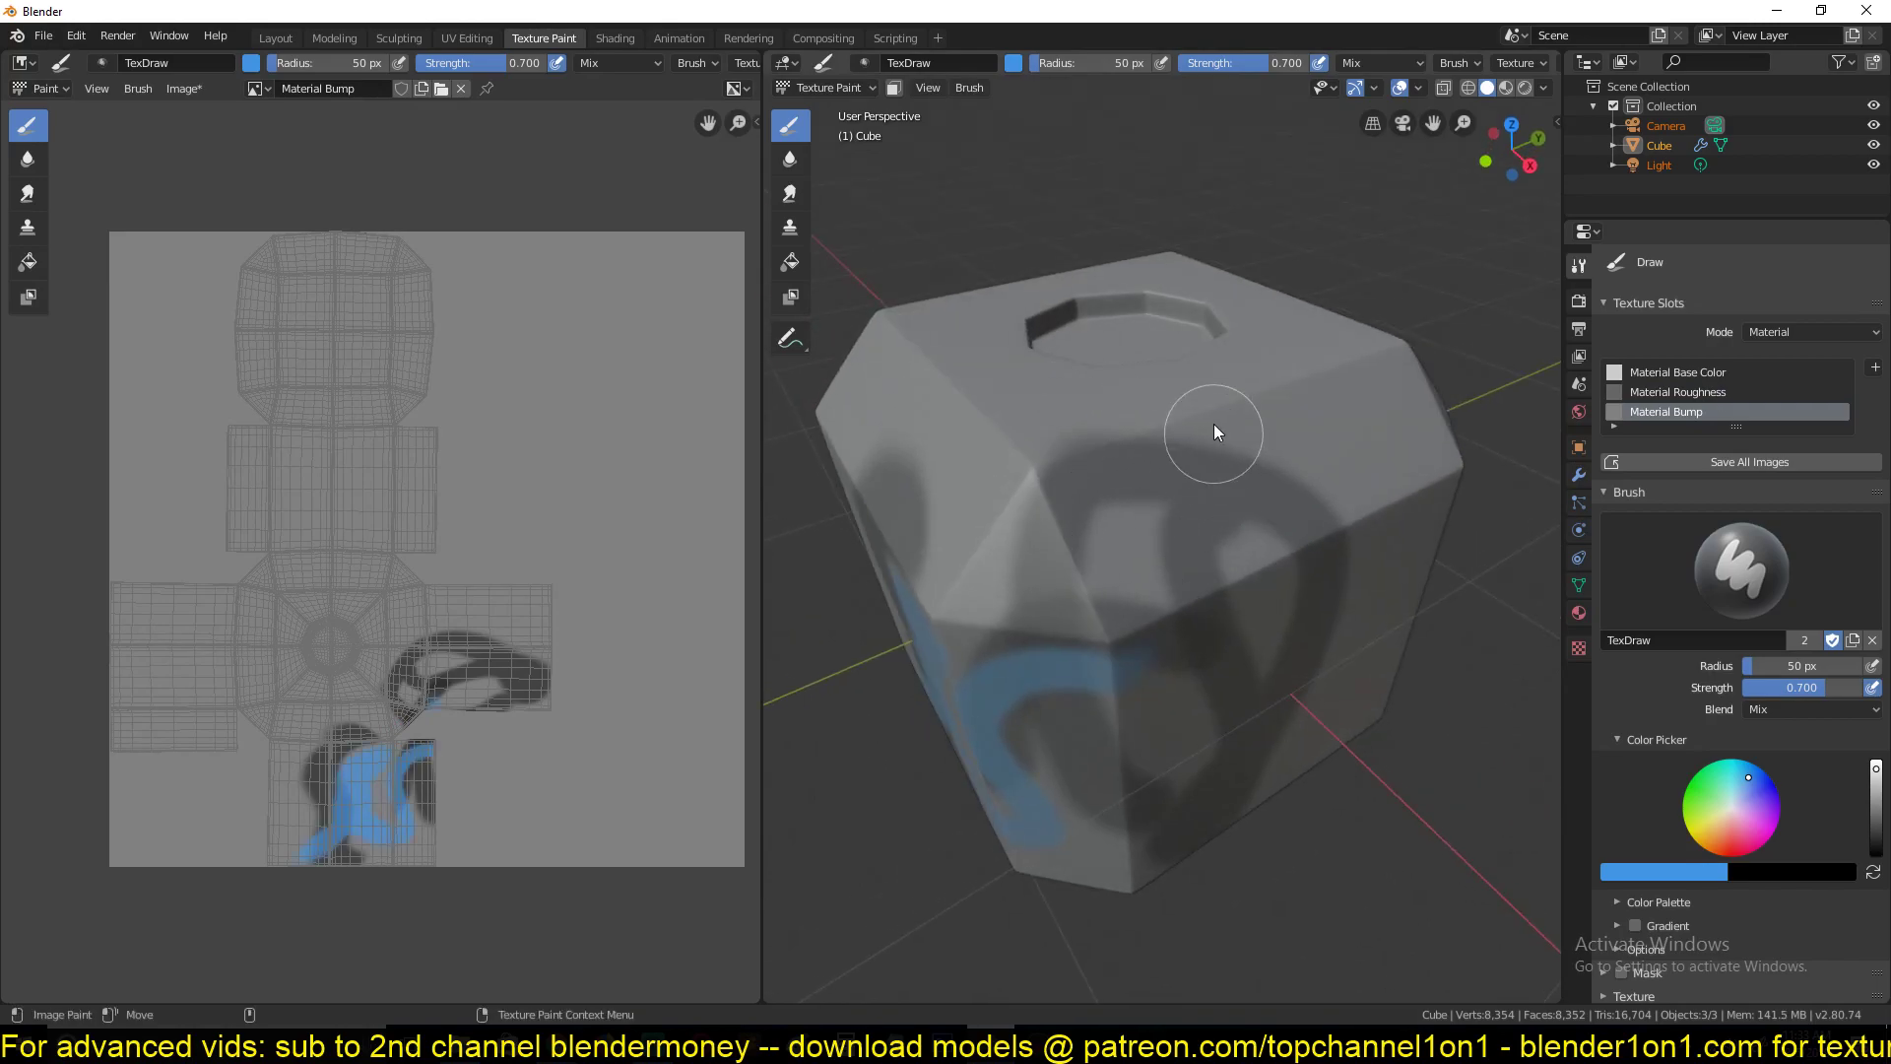
{"action": "scroll", "coordinate": [1170, 610], "scroll_direction": "up", "scroll_amount": 3}
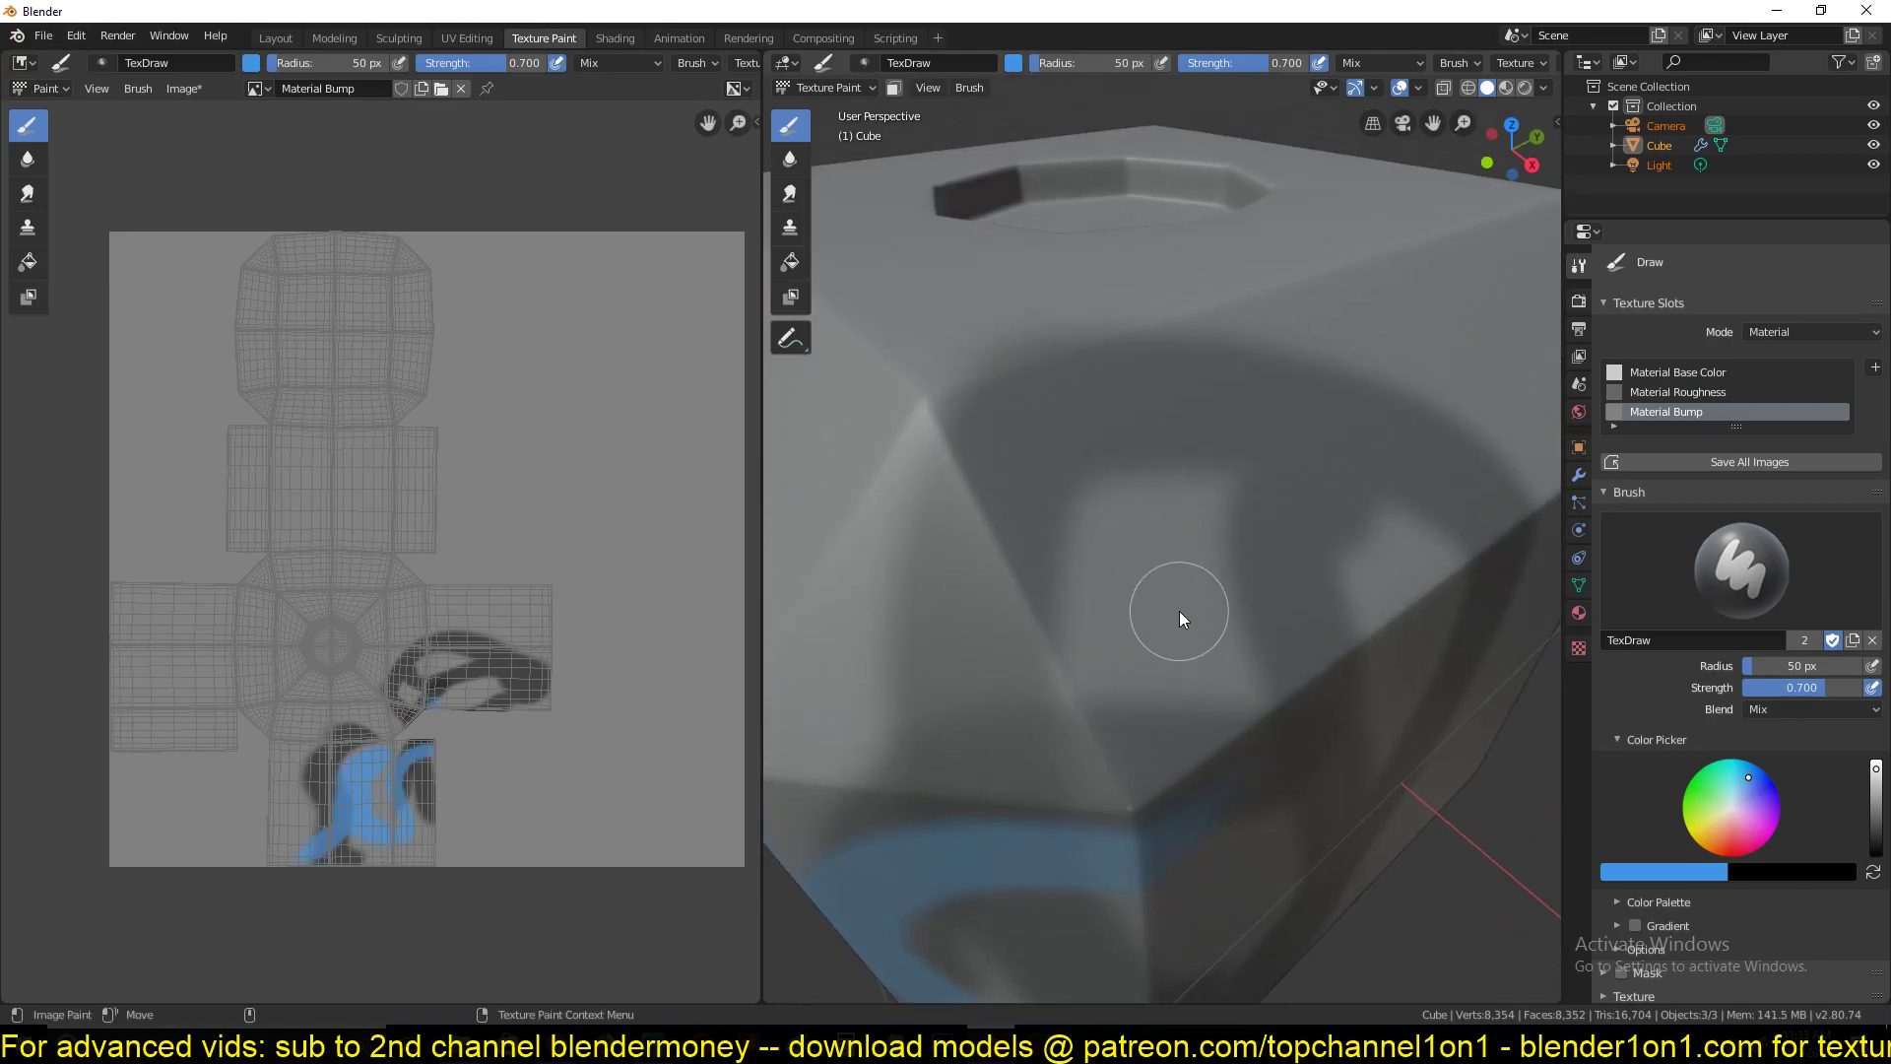
{"action": "scroll", "coordinate": [1093, 654], "scroll_direction": "down", "scroll_amount": 4}
{"action": "middle_click_drag", "start_coordinate": [1158, 604], "coordinate": [1184, 593]}
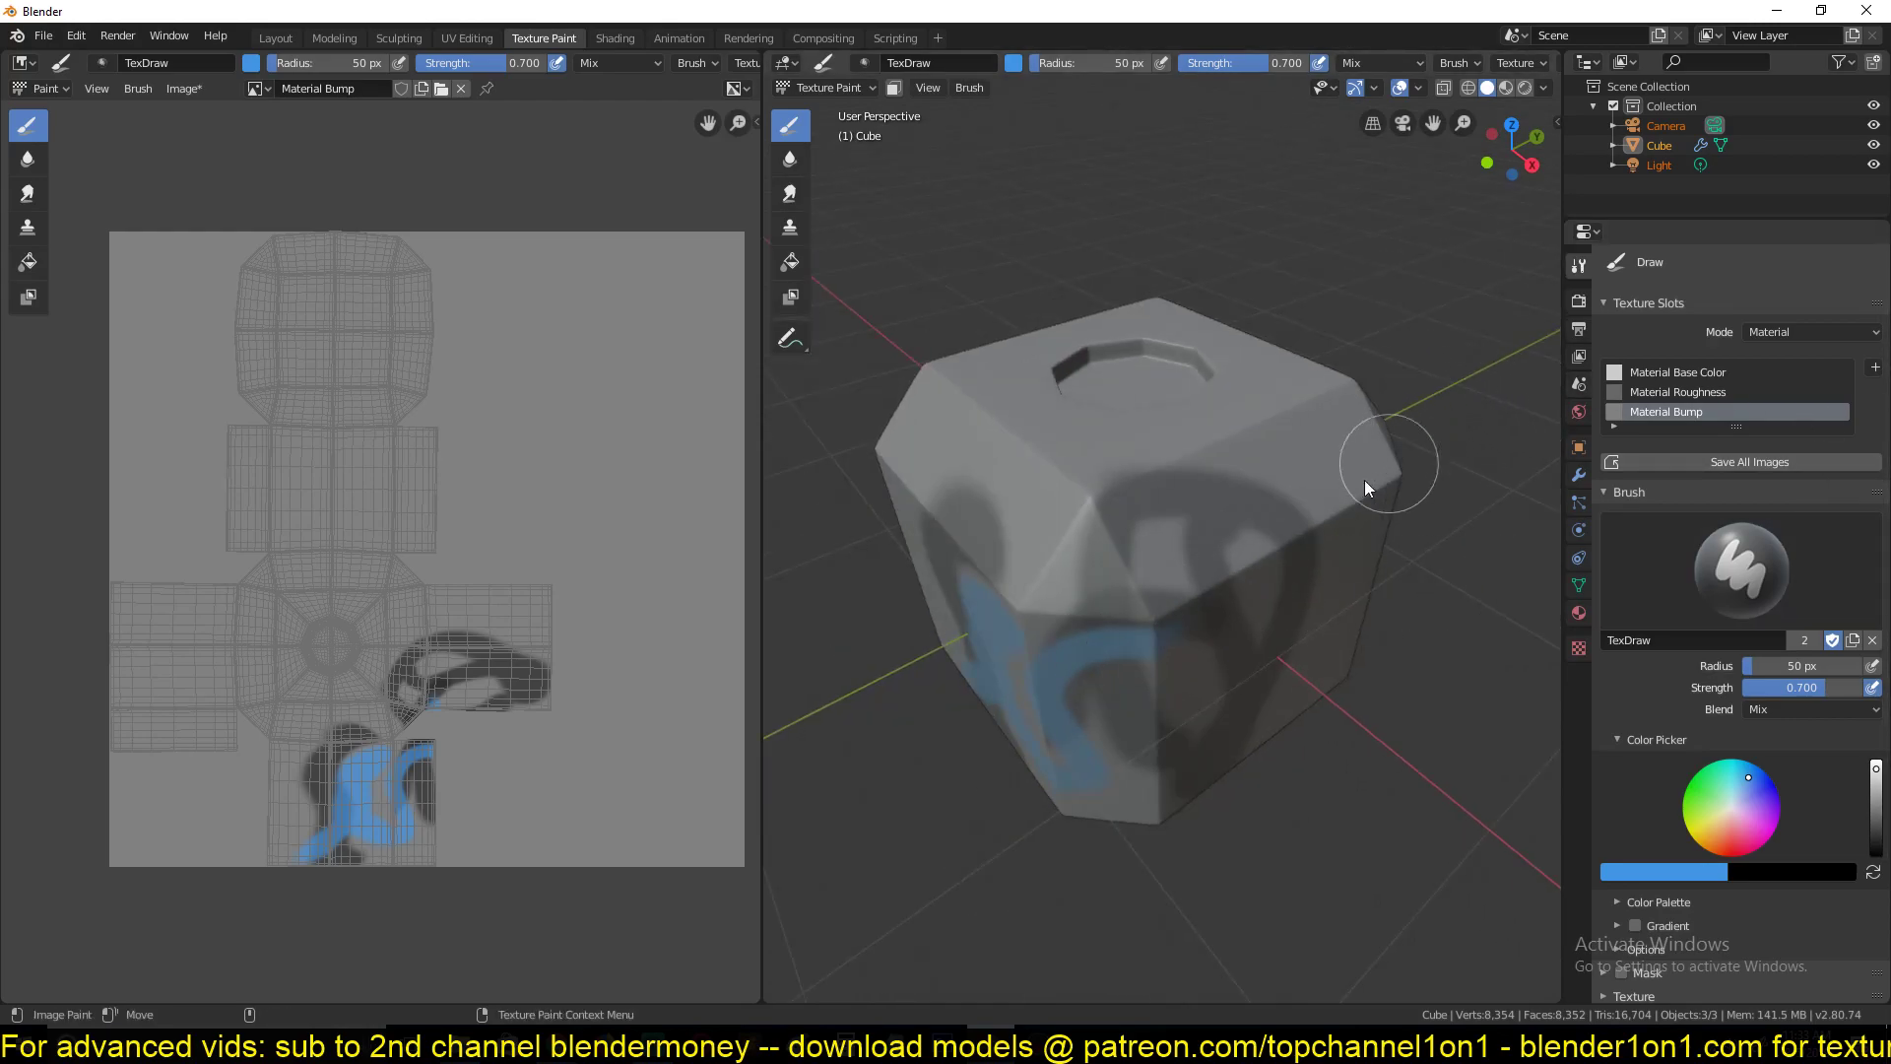
{"action": "left_click", "coordinate": [614, 38]}
{"action": "left_click_drag", "start_coordinate": [758, 169], "coordinate": [774, 374]}
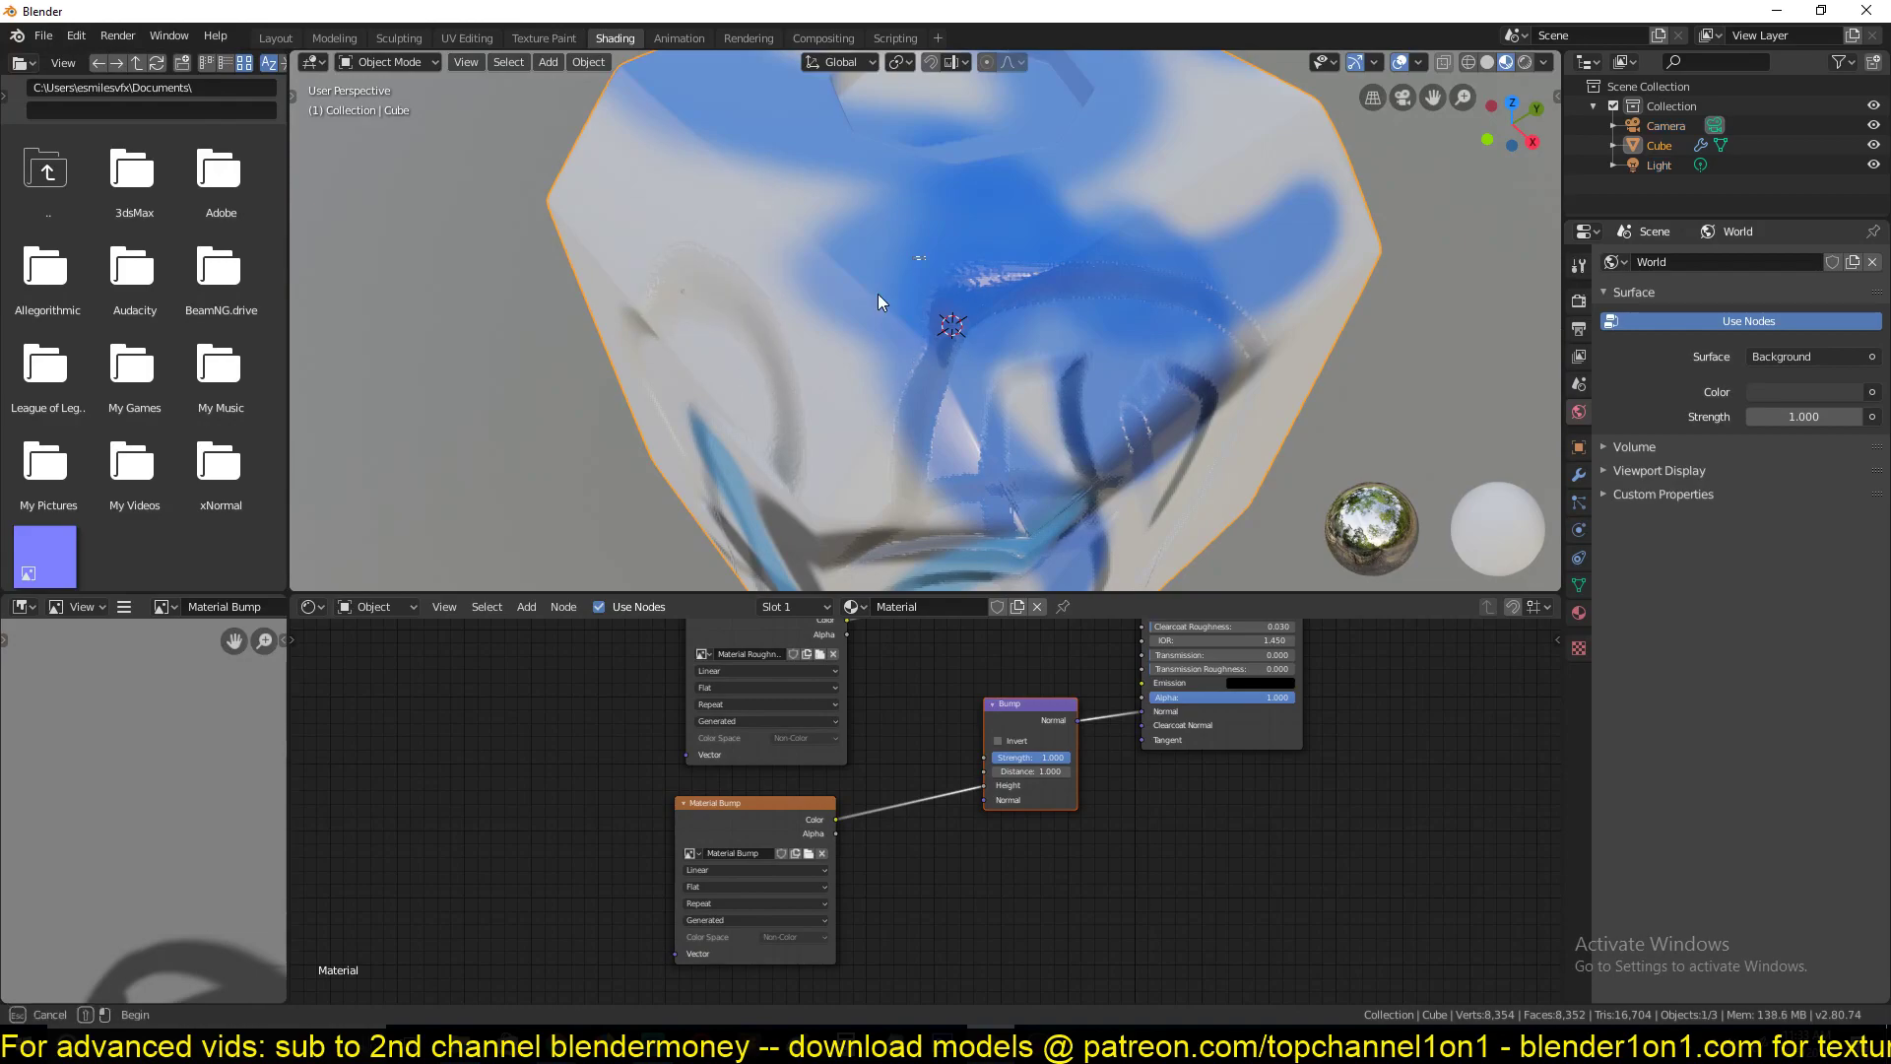
{"action": "left_click", "coordinate": [417, 59]}
{"action": "left_click", "coordinate": [408, 192]}
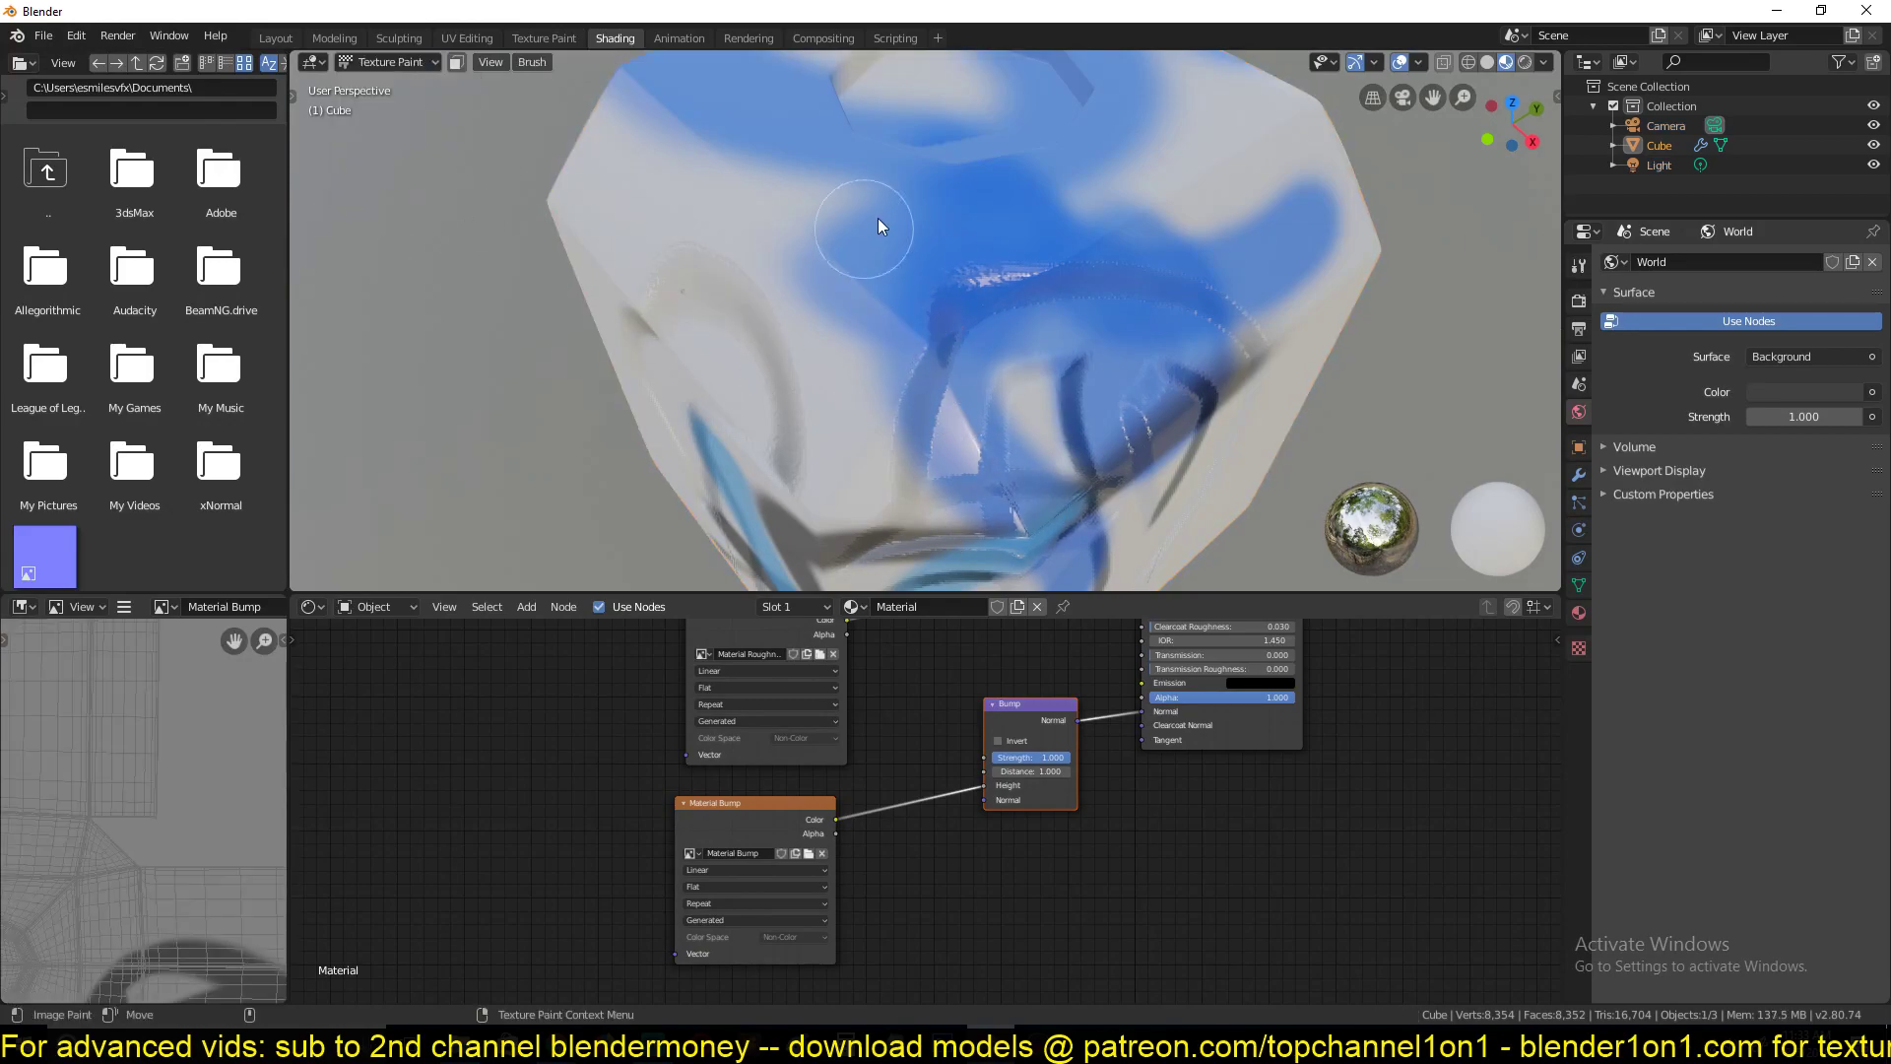
Compare Solid and Material Preview in the Texture Paint workspace, set its viewport to Rendered shading, and add blue bump strokes to the cube
{"action": "left_click", "coordinate": [544, 38]}
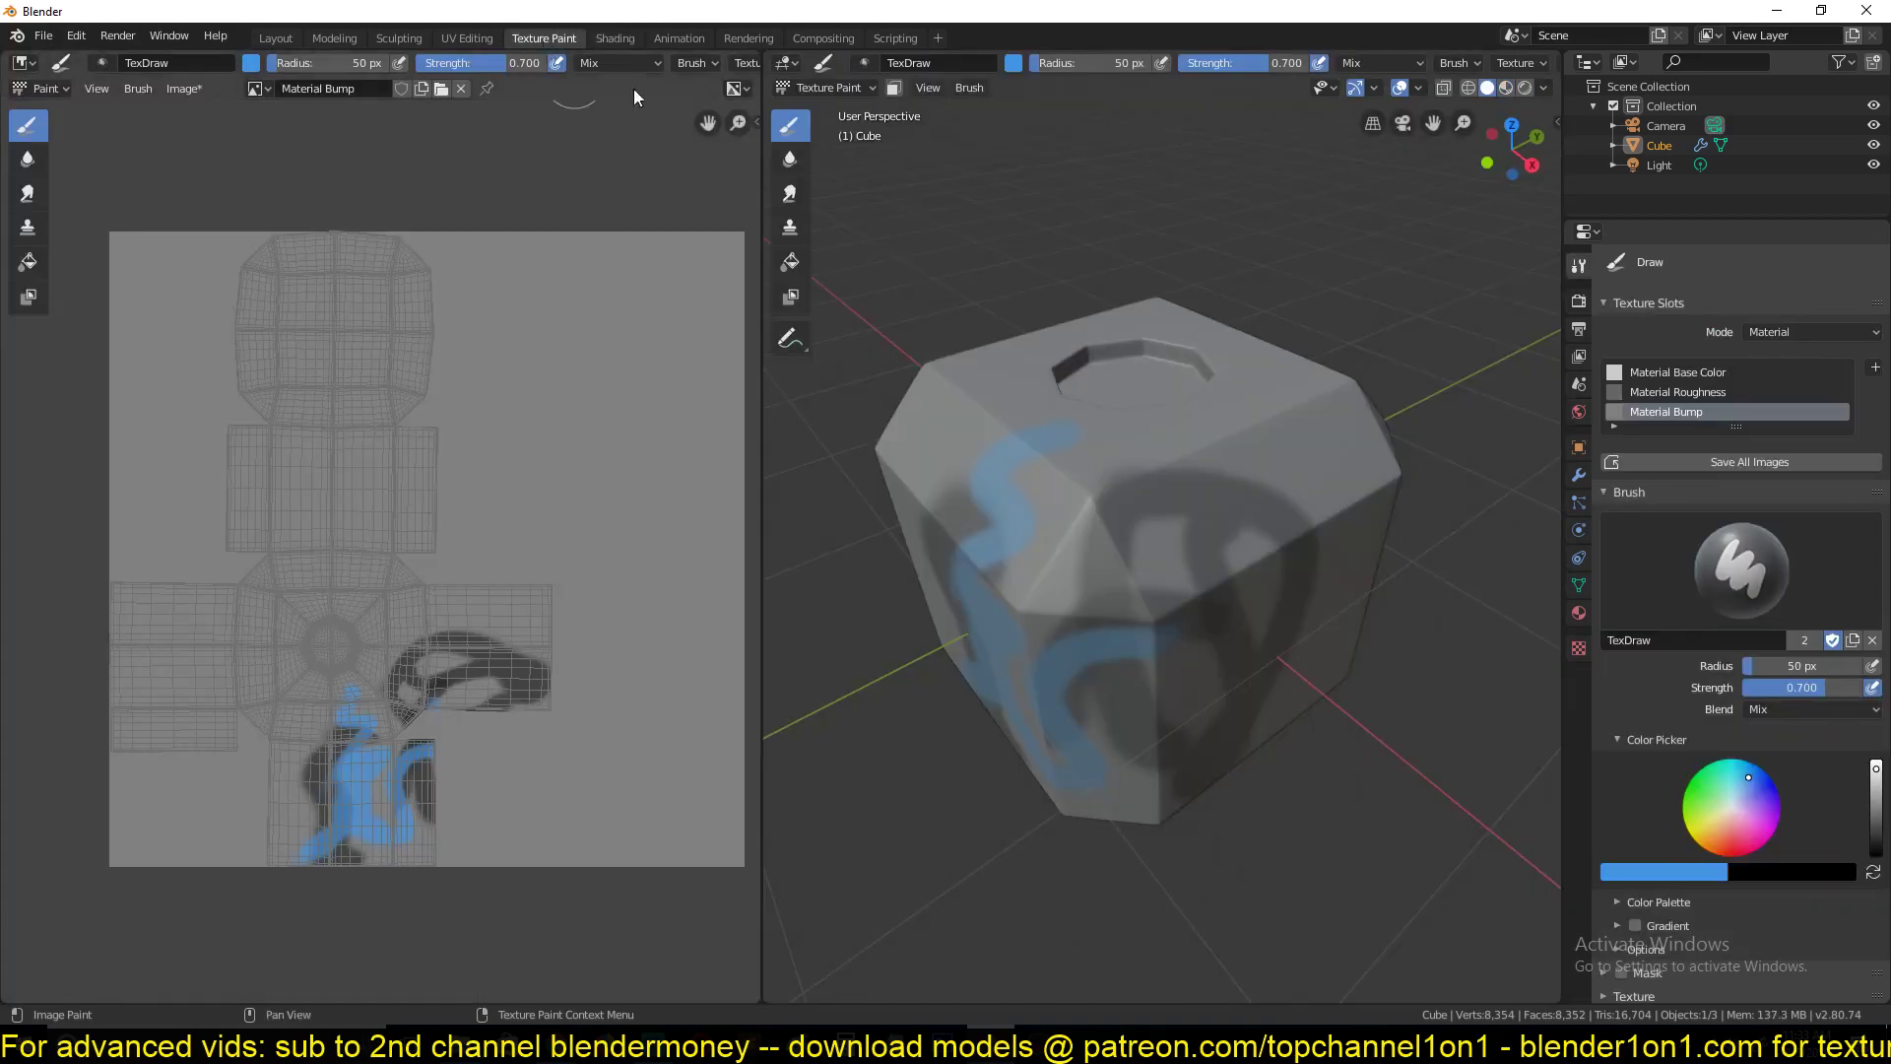
{"action": "scroll", "coordinate": [1291, 558], "scroll_direction": "up", "scroll_amount": 3}
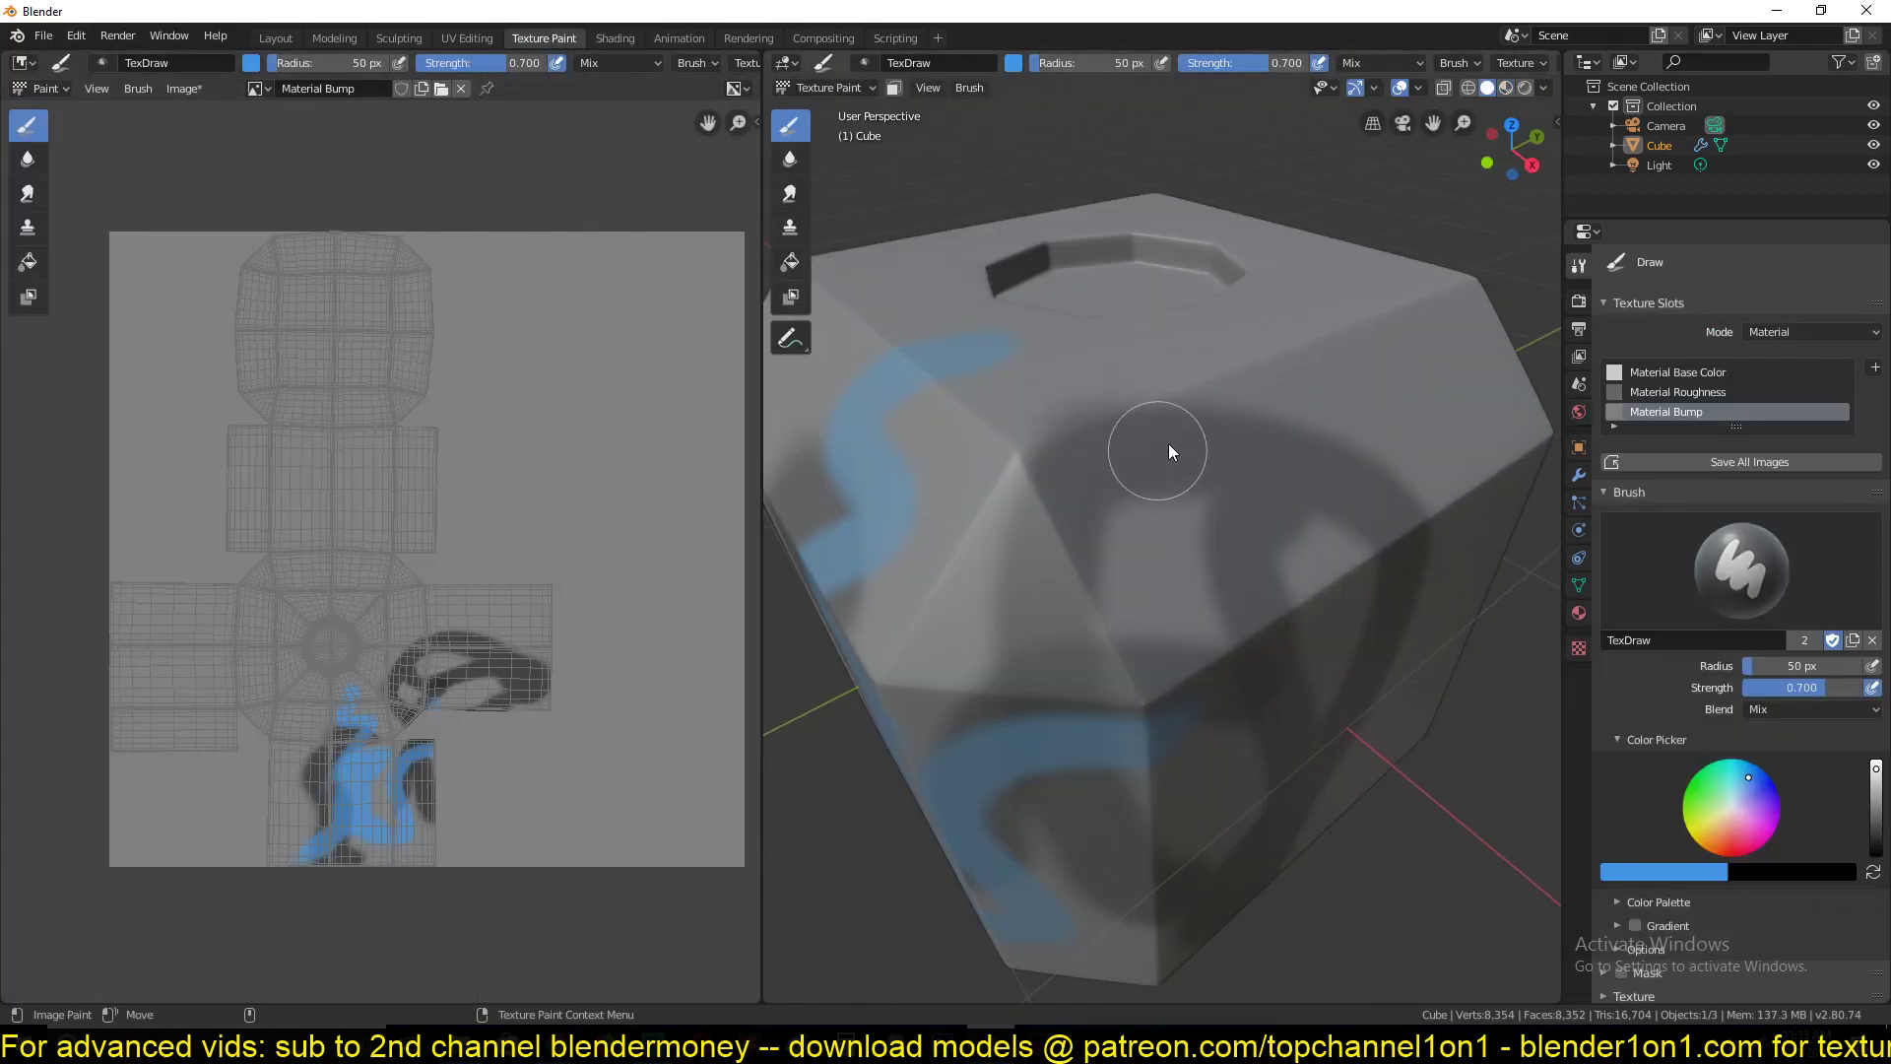
{"action": "left_click", "coordinate": [1507, 89]}
{"action": "left_click", "coordinate": [1490, 90]}
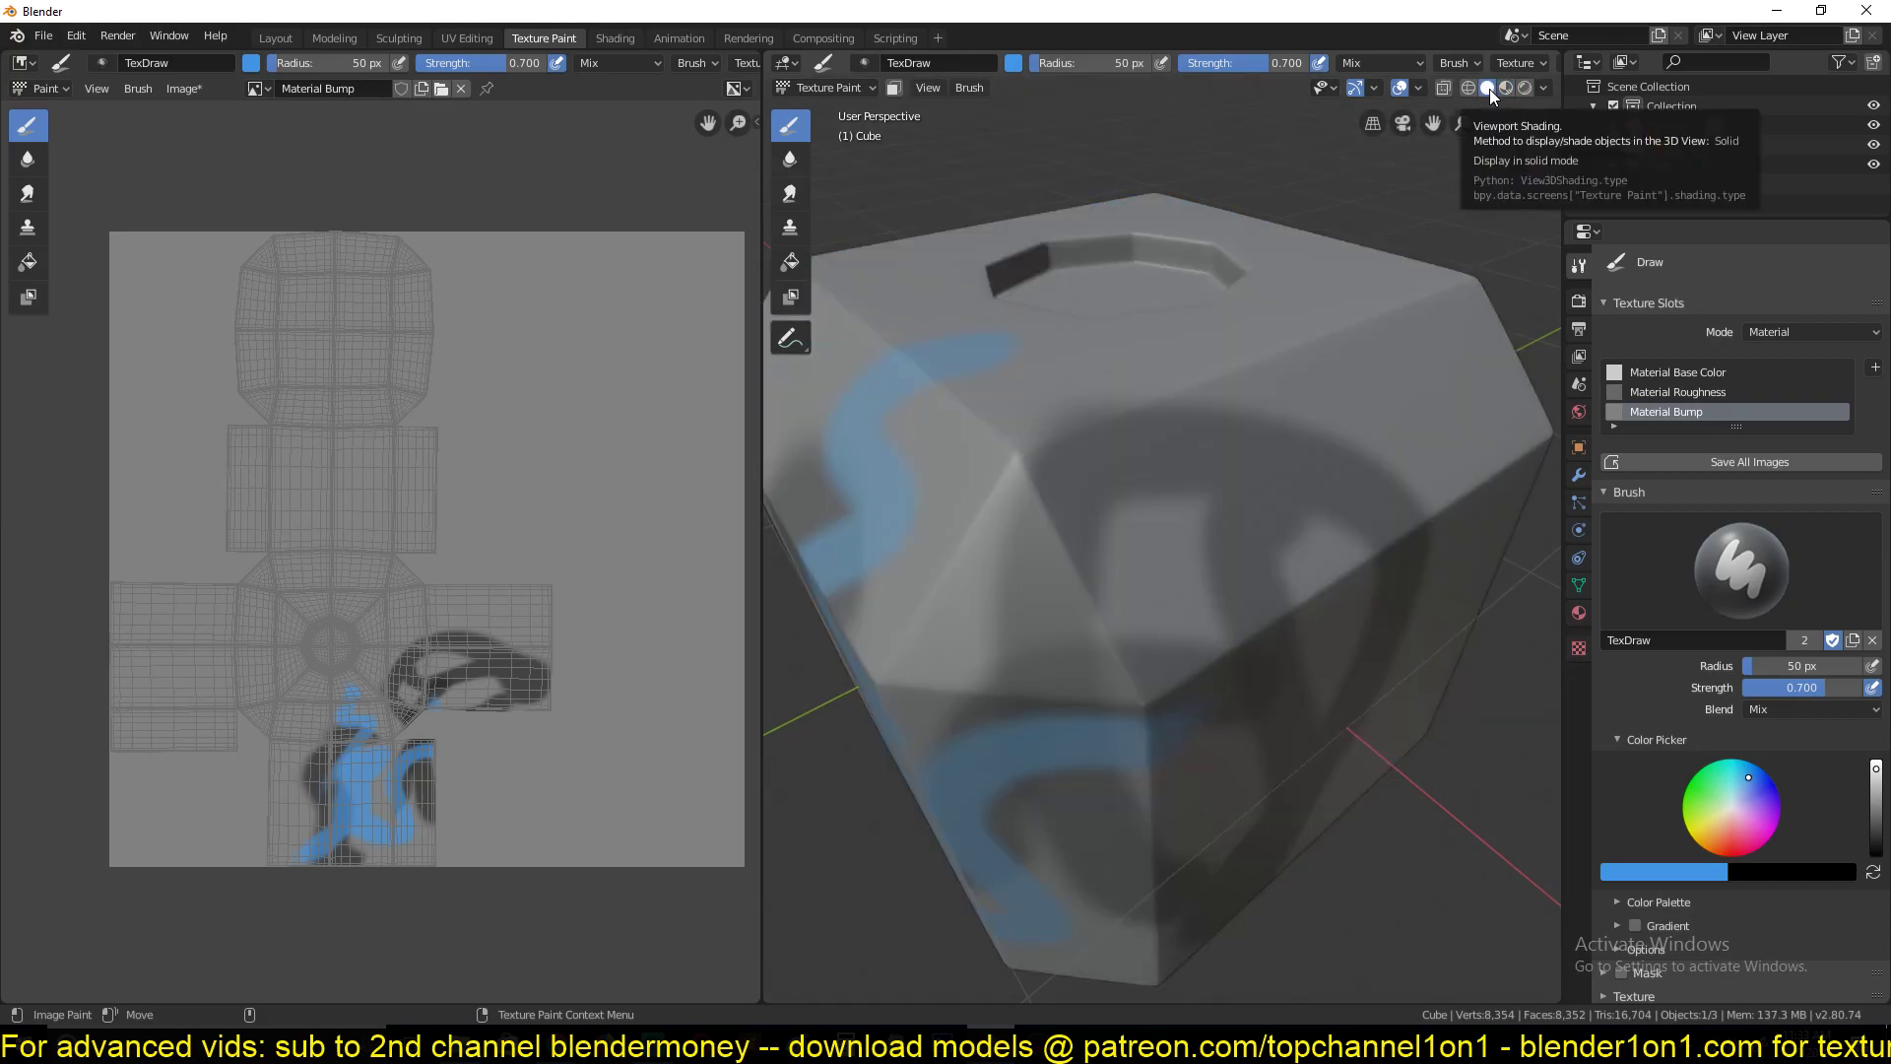
{"action": "left_click", "coordinate": [1507, 88]}
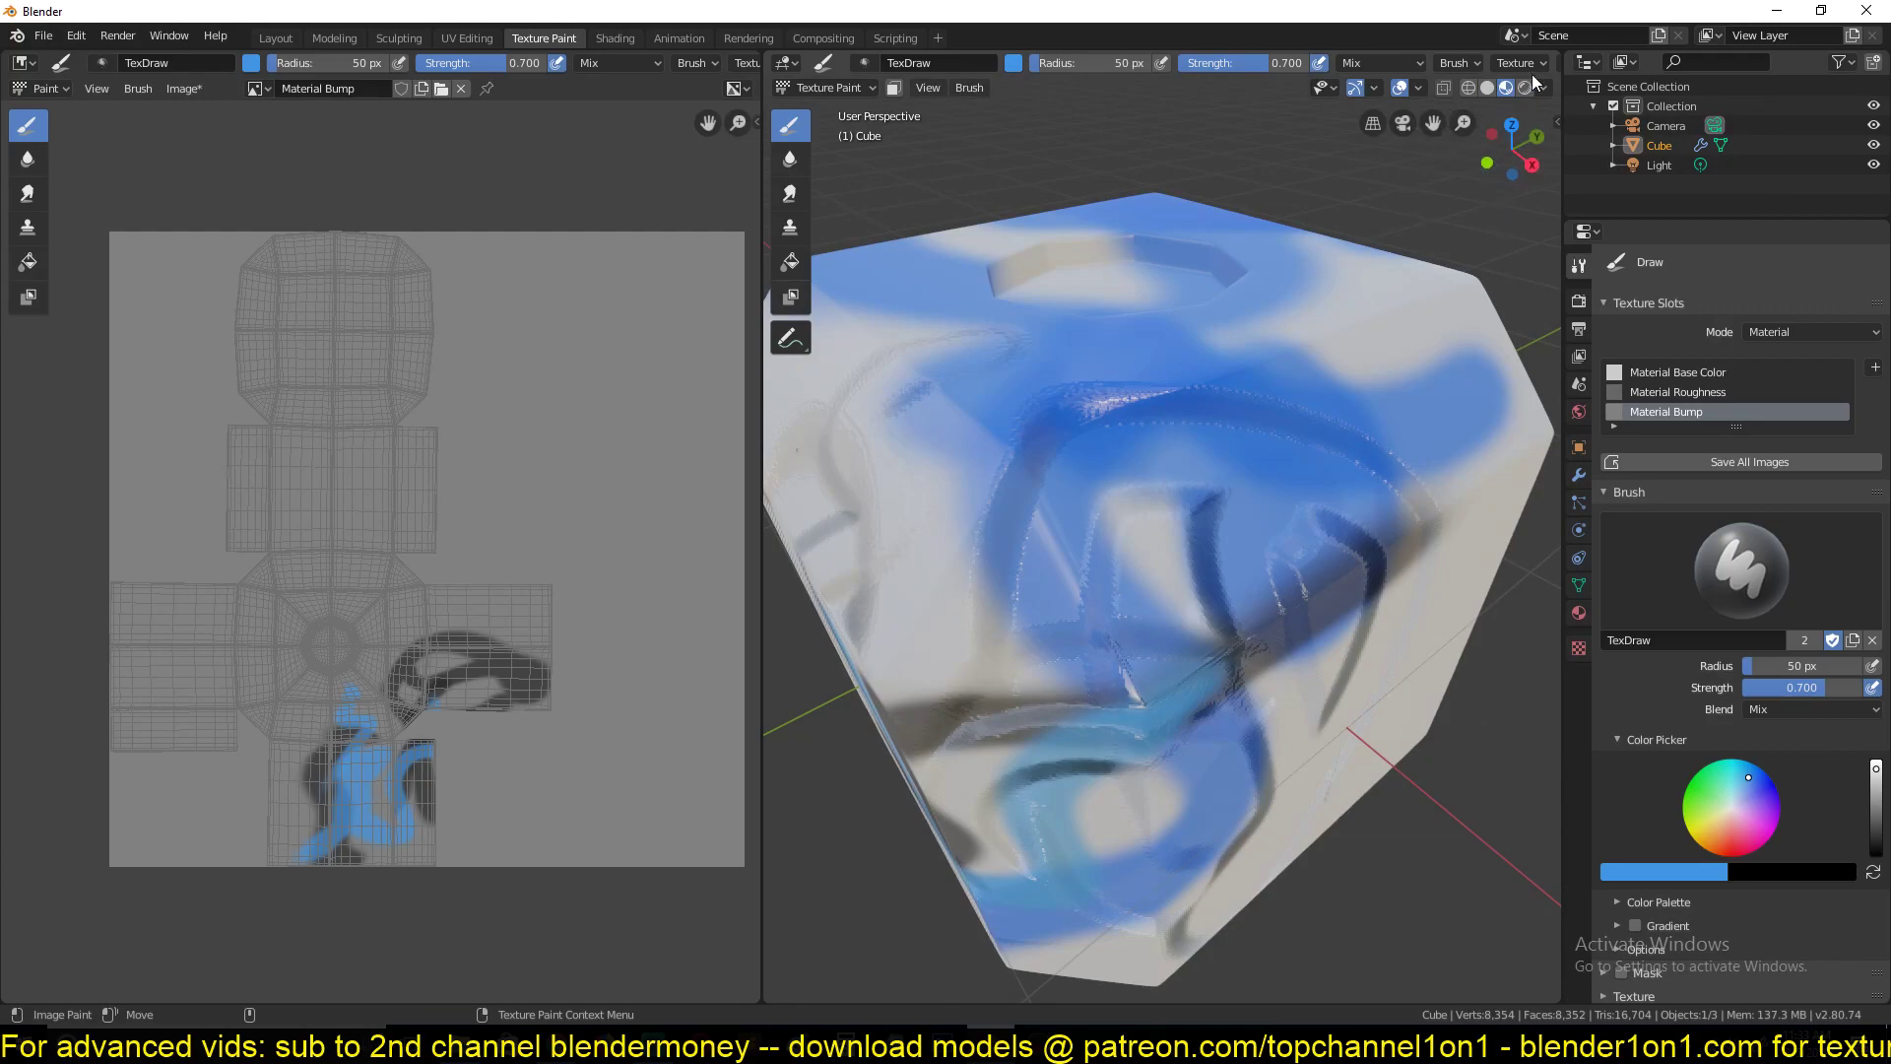
{"action": "left_click", "coordinate": [1524, 88]}
{"action": "mouse_move", "coordinate": [1203, 504]}
{"action": "middle_mouse_down"}
{"action": "mouse_move", "coordinate": [981, 599]}
{"action": "mouse_move", "coordinate": [1347, 453]}
{"action": "middle_mouse_up"}
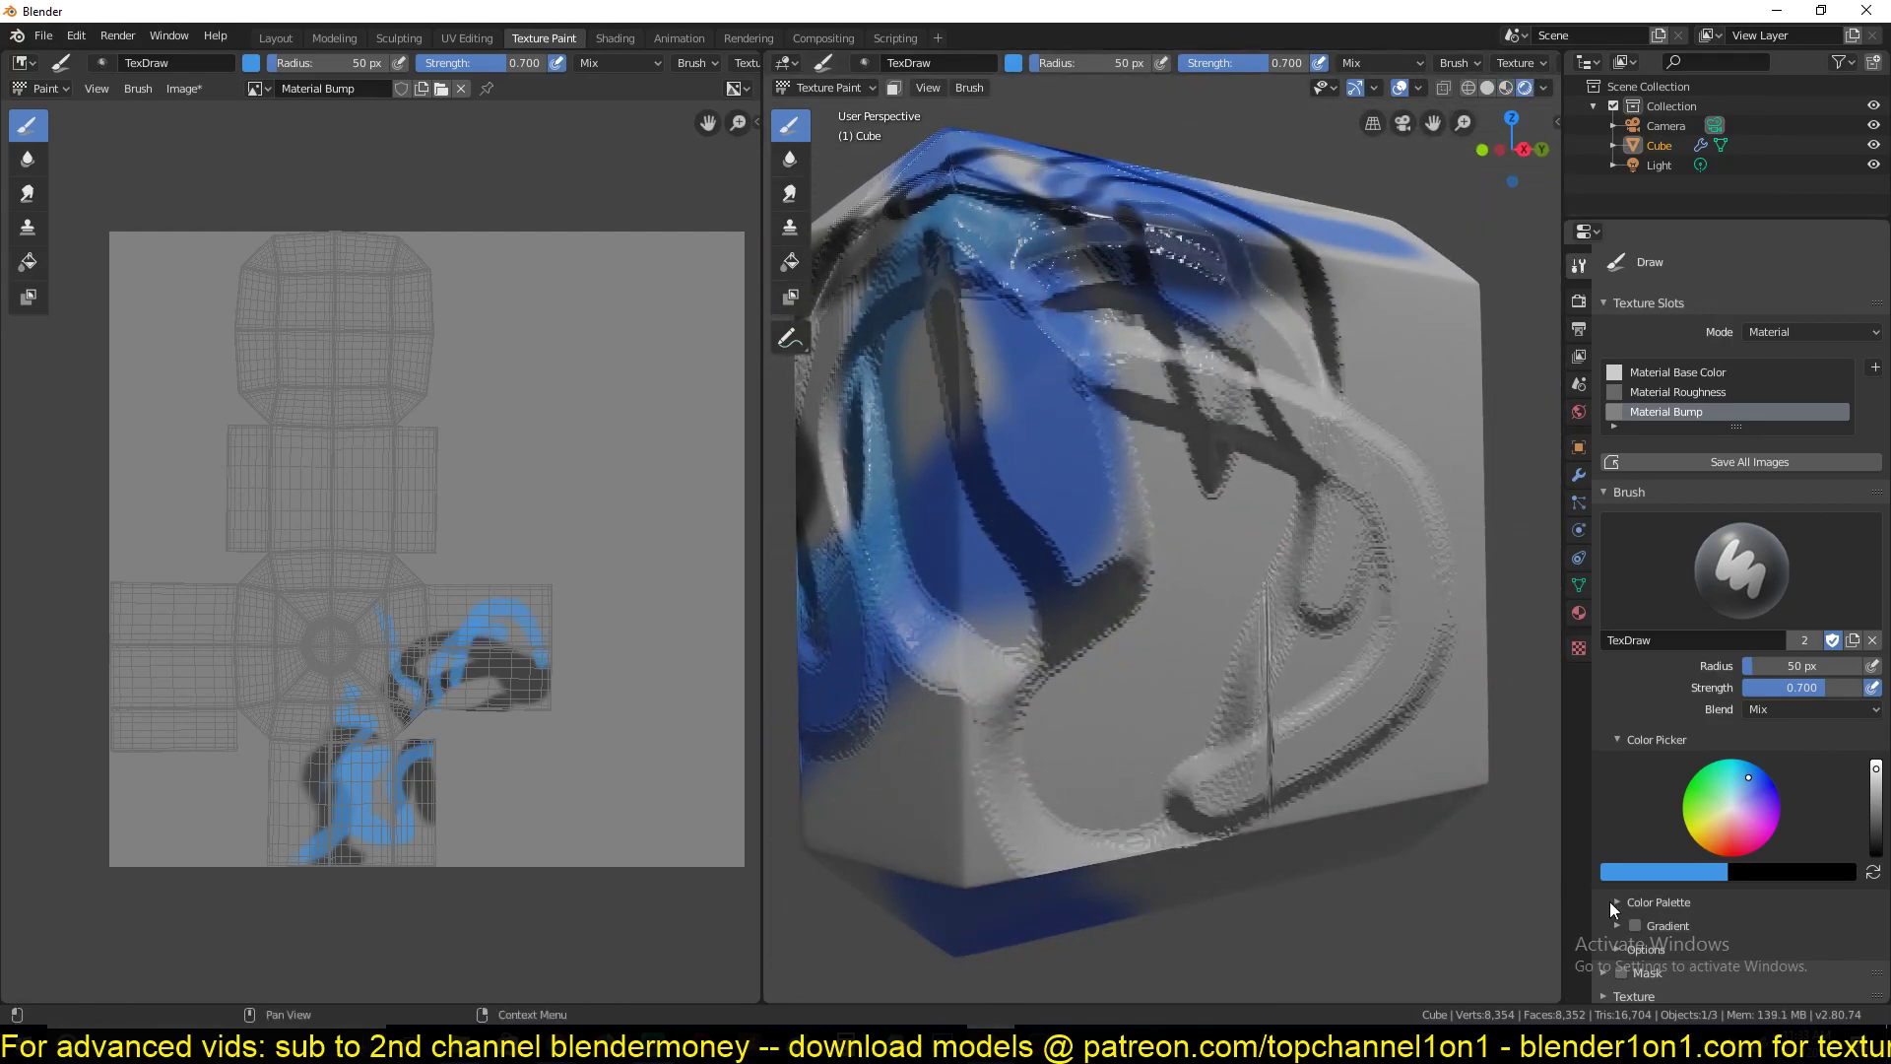
Darken the brush to near-black and paint bump strokes over the cube's side and around the top recess
{"action": "left_click", "coordinate": [1650, 871]}
{"action": "left_click_drag", "start_coordinate": [1710, 630], "coordinate": [1710, 747]}
{"action": "mouse_move", "coordinate": [1341, 465]}
{"action": "left_mouse_down"}
{"action": "mouse_move", "coordinate": [1264, 601]}
{"action": "mouse_move", "coordinate": [1432, 333]}
{"action": "left_mouse_up"}
{"action": "middle_click_drag", "start_coordinate": [1432, 332], "coordinate": [1349, 482]}
{"action": "mouse_move", "coordinate": [1326, 404]}
{"action": "left_mouse_down"}
{"action": "mouse_move", "coordinate": [969, 239]}
{"action": "mouse_move", "coordinate": [1226, 622]}
{"action": "mouse_move", "coordinate": [1325, 523]}
{"action": "mouse_move", "coordinate": [1308, 464]}
{"action": "left_mouse_up"}
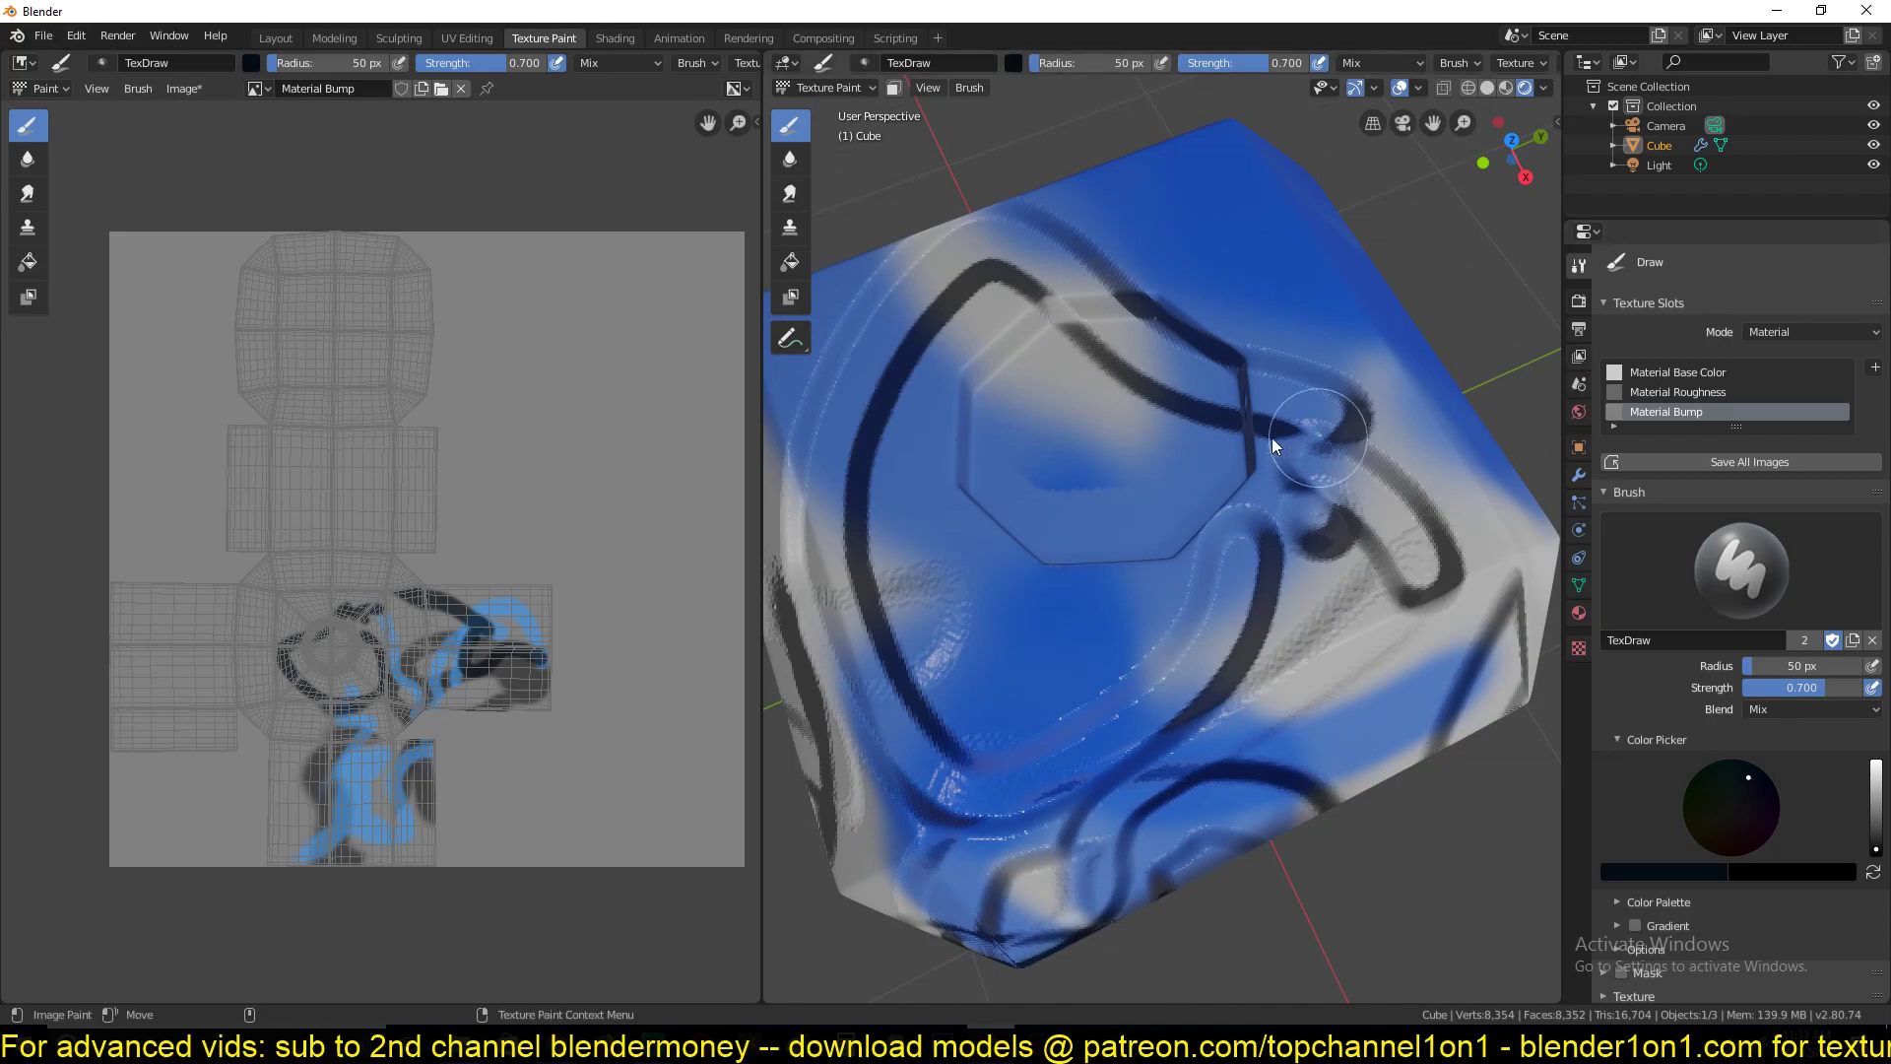
Compare the Base Color, Roughness and Bump texture maps while viewing the painted cube from different angles
{"action": "middle_click_drag", "start_coordinate": [1272, 445], "coordinate": [1508, 418]}
{"action": "left_click", "coordinate": [1675, 372]}
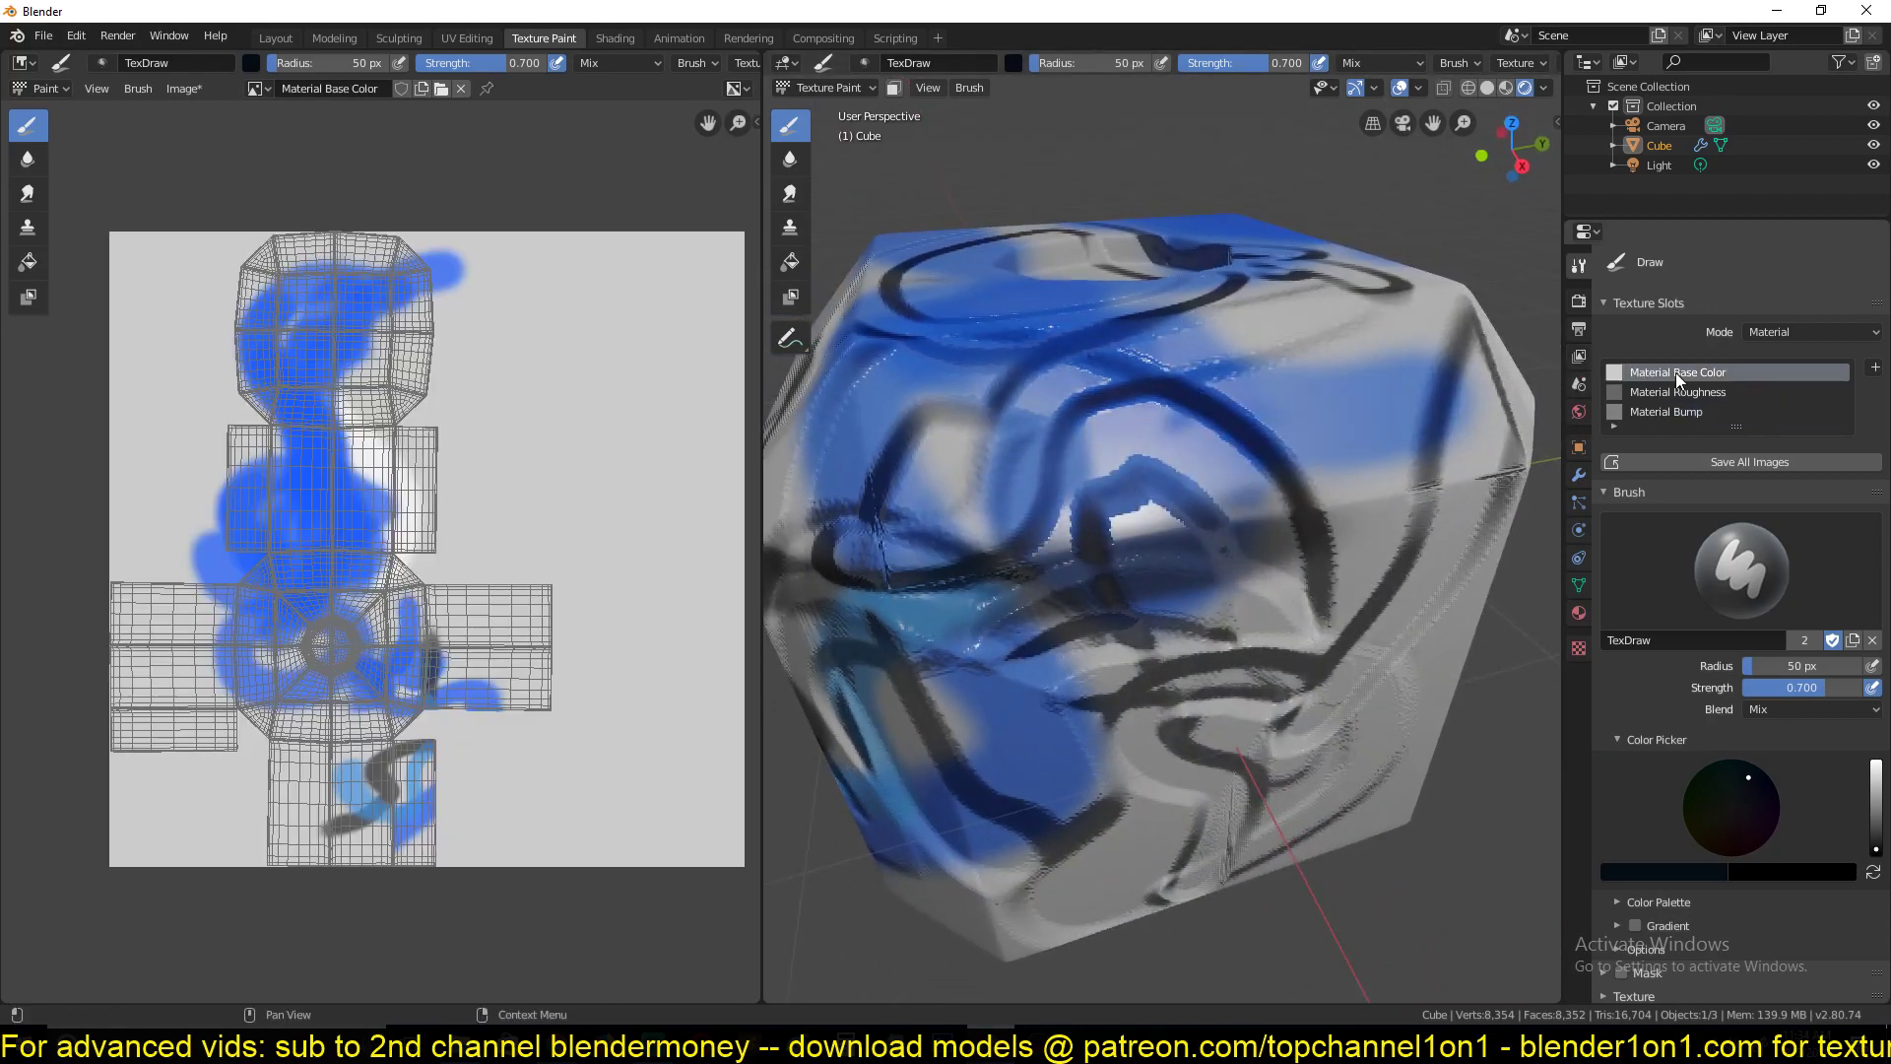
{"action": "mouse_move", "coordinate": [1007, 380]}
{"action": "middle_mouse_down"}
{"action": "mouse_move", "coordinate": [1093, 475]}
{"action": "mouse_move", "coordinate": [1368, 390]}
{"action": "middle_mouse_up"}
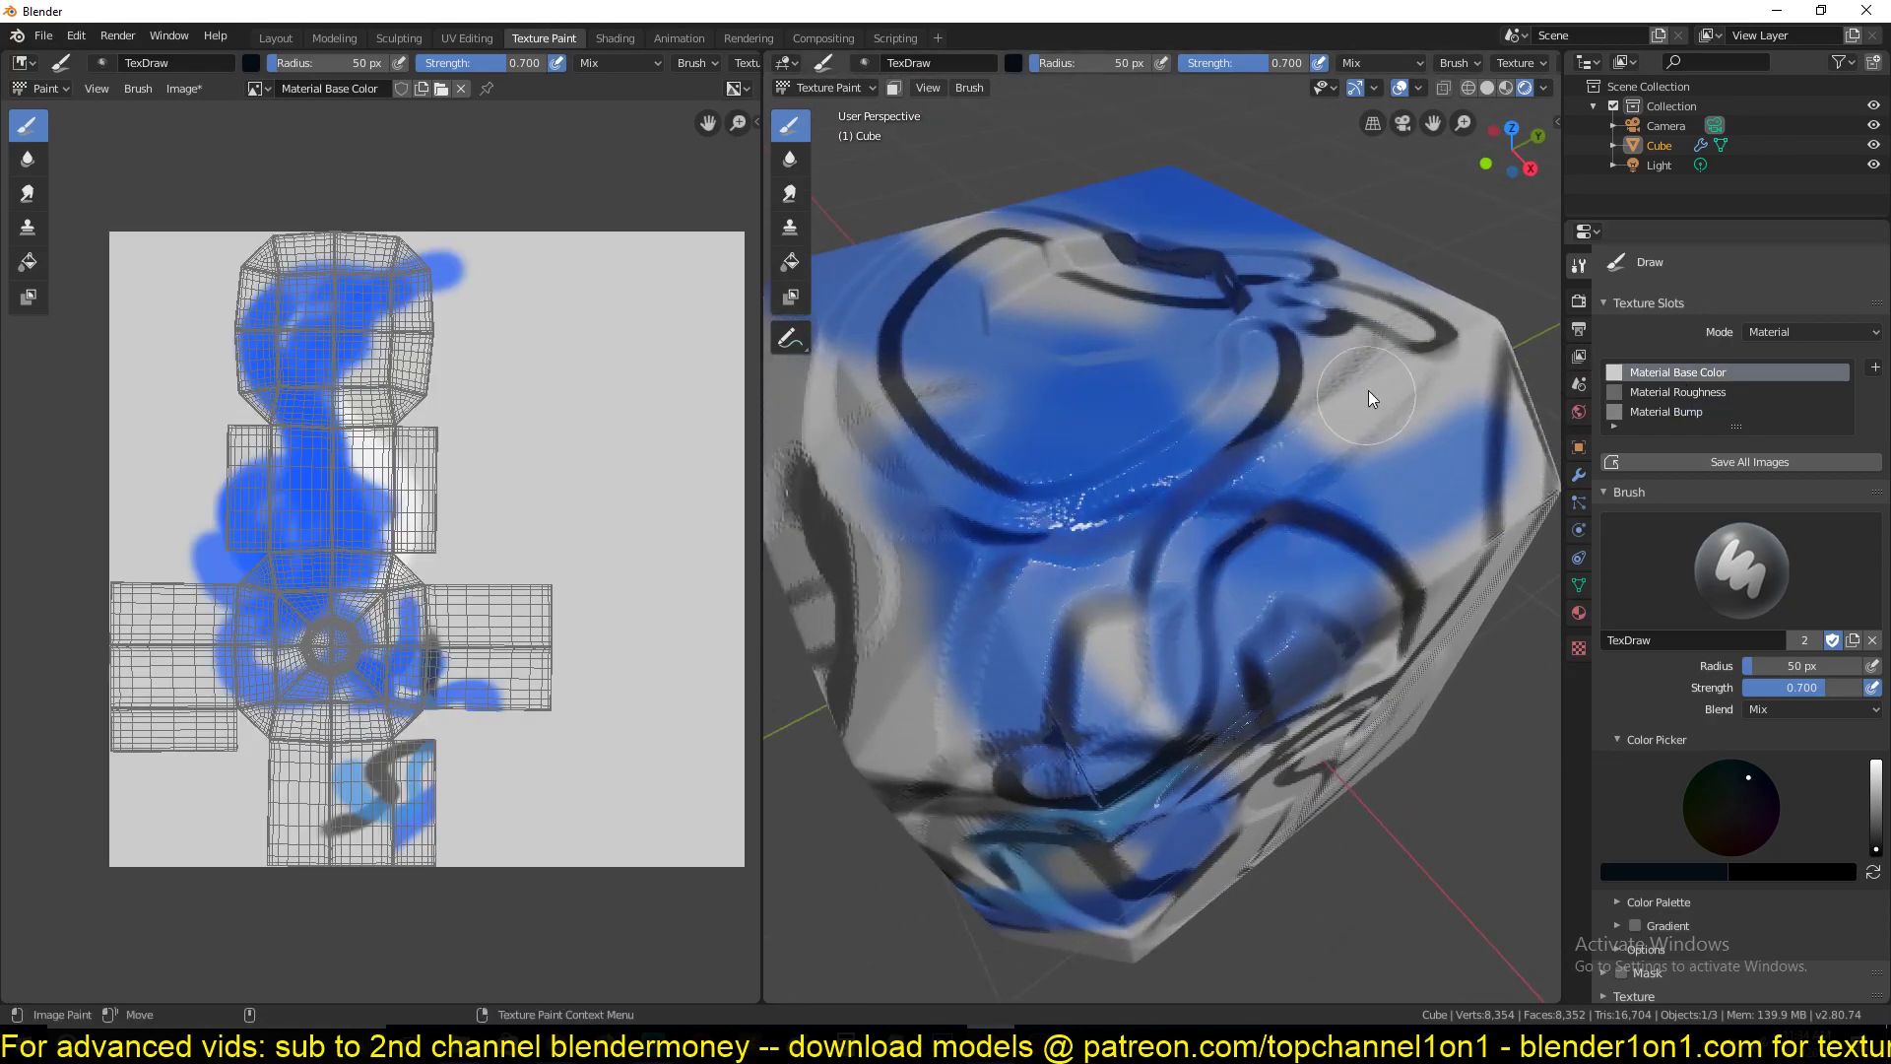
{"action": "left_click", "coordinate": [1643, 392]}
{"action": "left_click", "coordinate": [1647, 410]}
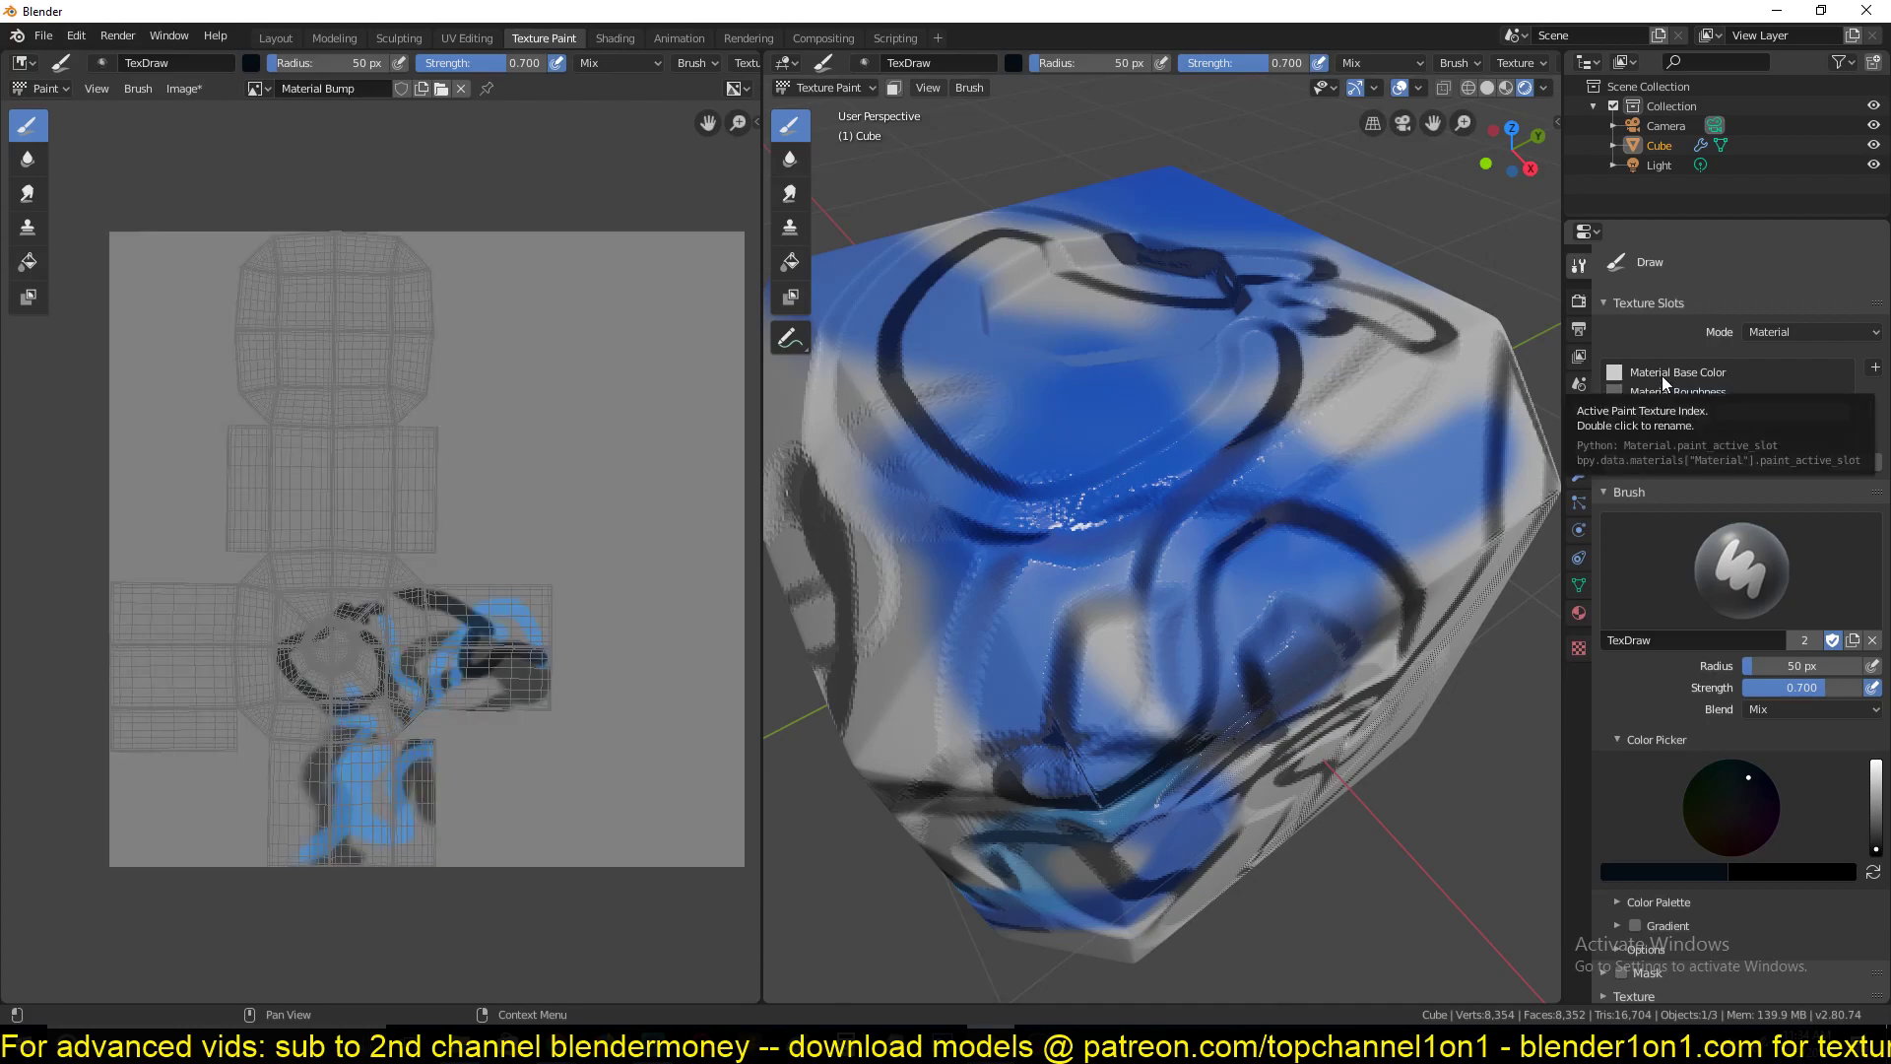
{"action": "left_click", "coordinate": [1704, 371]}
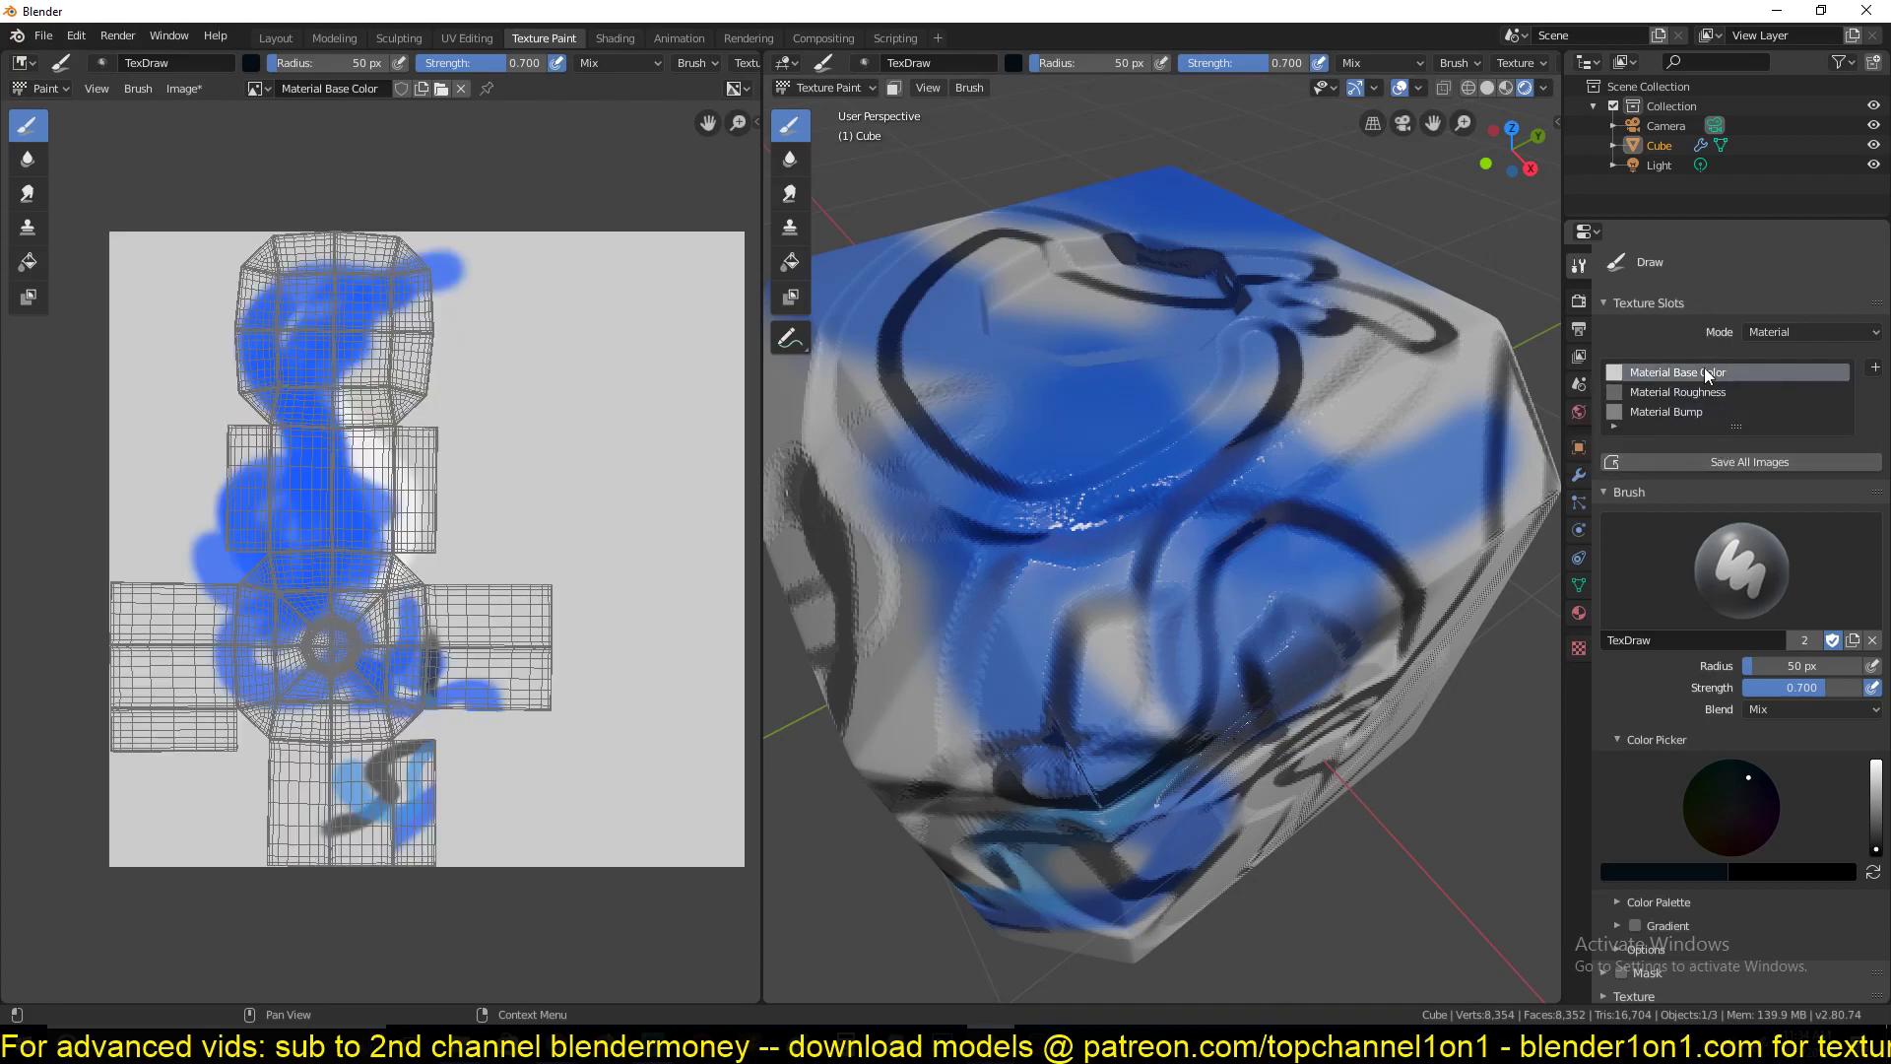
{"action": "left_click", "coordinate": [1704, 393]}
{"action": "left_click", "coordinate": [1704, 410]}
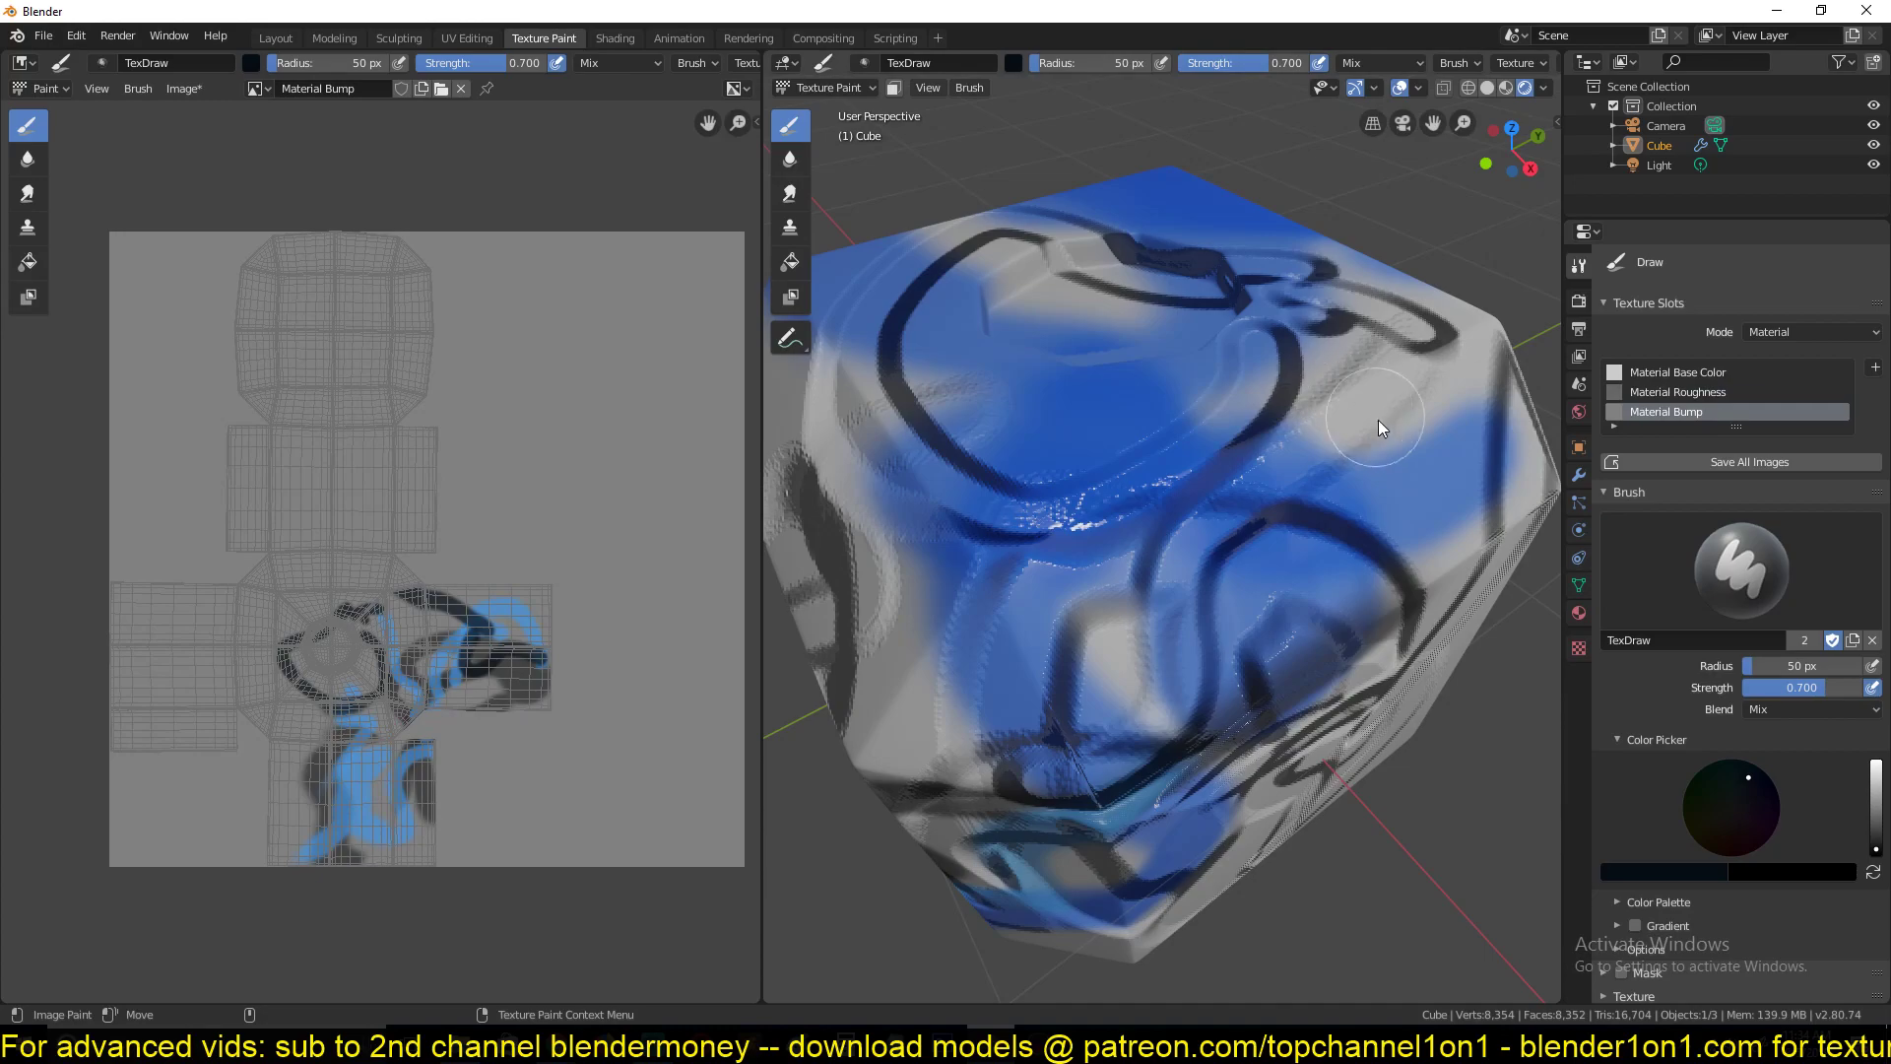
Paint more near-black bump strokes, one across the cube's top and front bevel and one down its side
{"action": "mouse_move", "coordinate": [1378, 420]}
{"action": "left_mouse_down"}
{"action": "mouse_move", "coordinate": [1073, 713]}
{"action": "mouse_move", "coordinate": [982, 723]}
{"action": "left_mouse_up"}
{"action": "middle_click_drag", "start_coordinate": [983, 723], "coordinate": [1005, 642]}
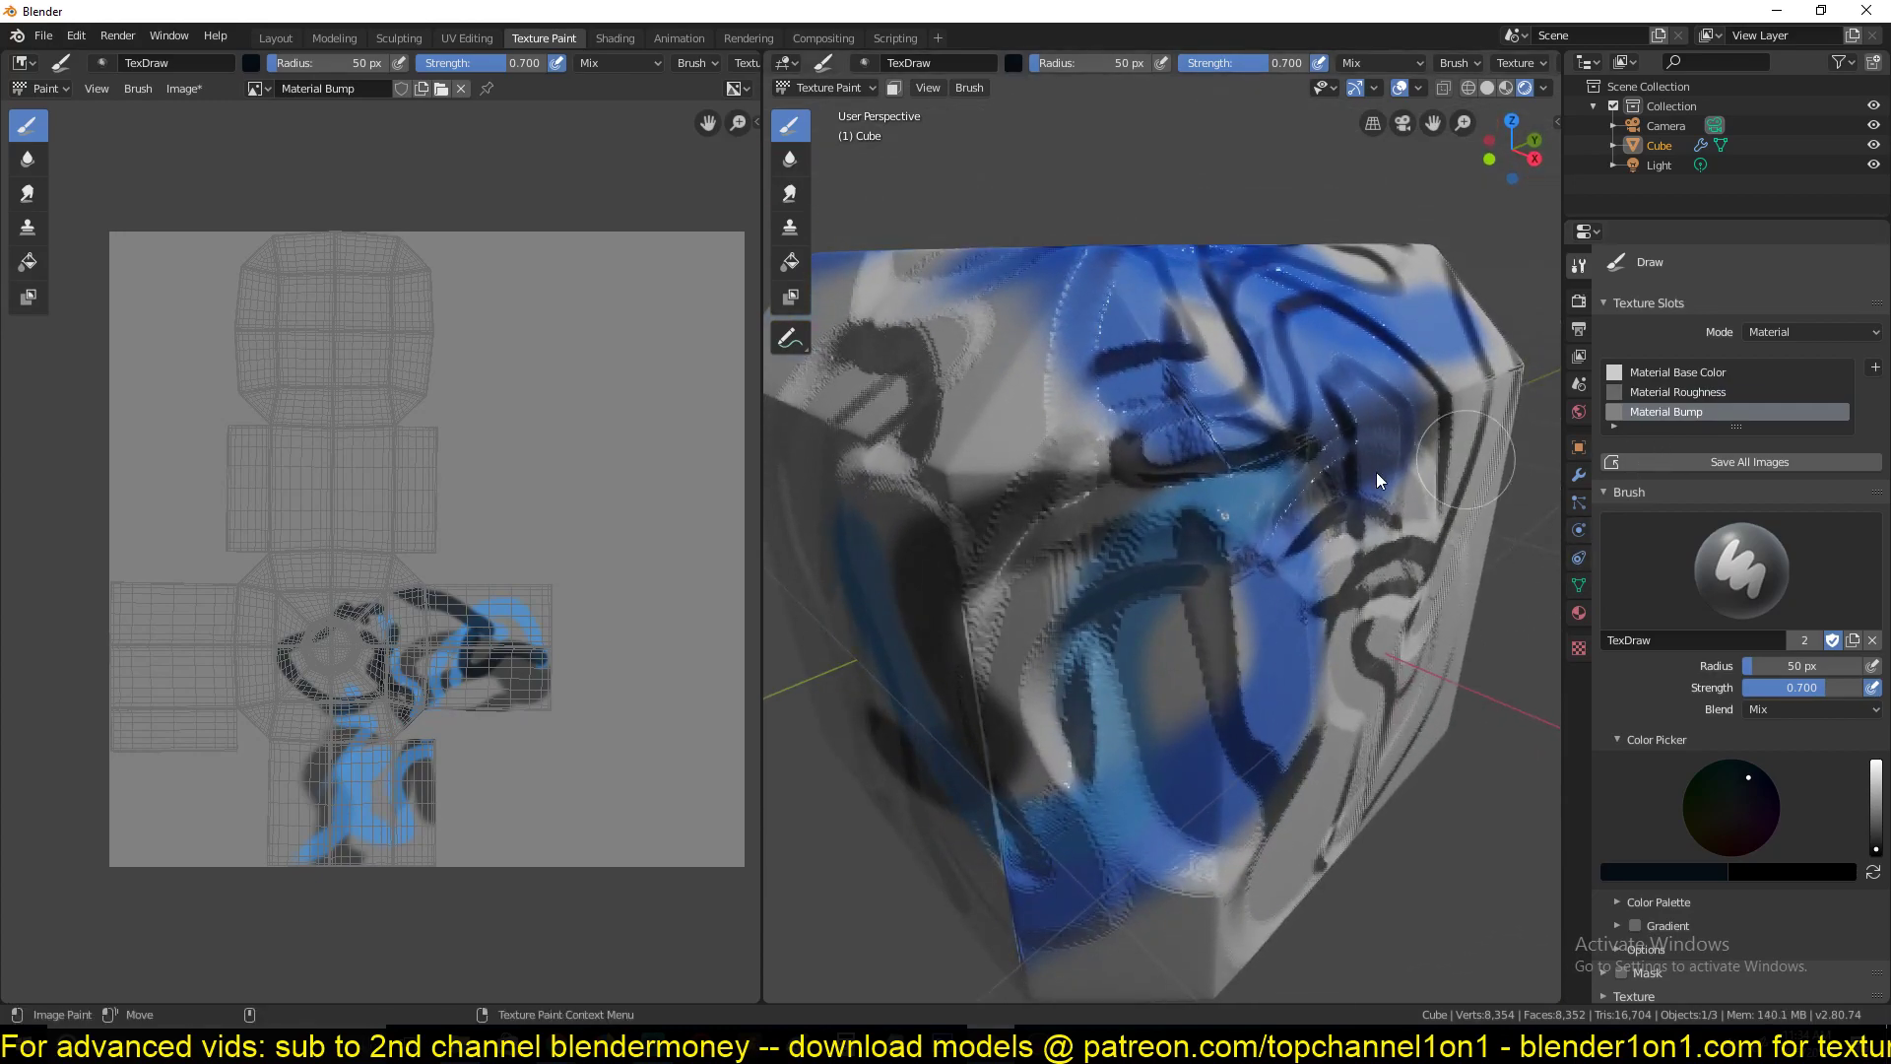
{"action": "middle_click_drag", "start_coordinate": [1326, 469], "coordinate": [1397, 372]}
{"action": "scroll", "coordinate": [1808, 796], "scroll_direction": "down", "scroll_amount": 3}
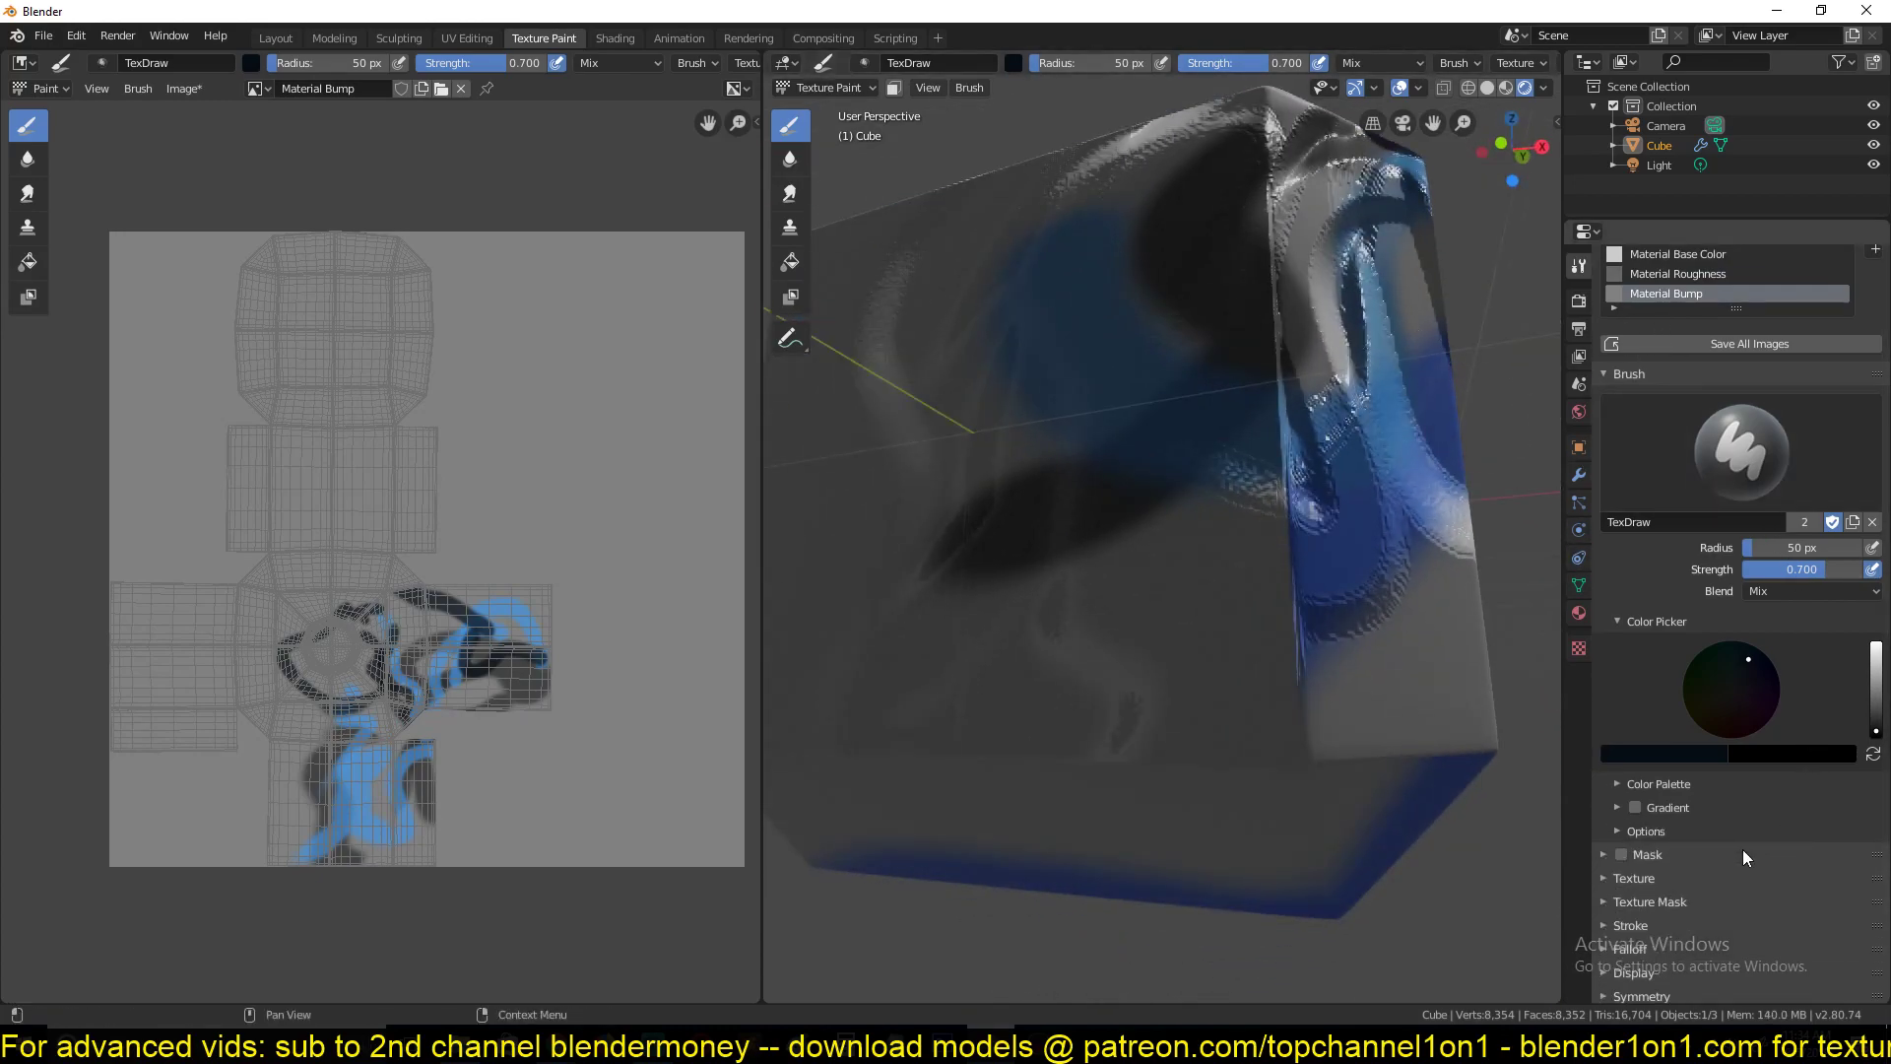
{"action": "scroll", "coordinate": [1625, 886], "scroll_direction": "down", "scroll_amount": 1}
{"action": "middle_click_drag", "start_coordinate": [1458, 856], "coordinate": [1367, 461]}
{"action": "left_click_drag", "start_coordinate": [1367, 461], "coordinate": [1325, 722]}
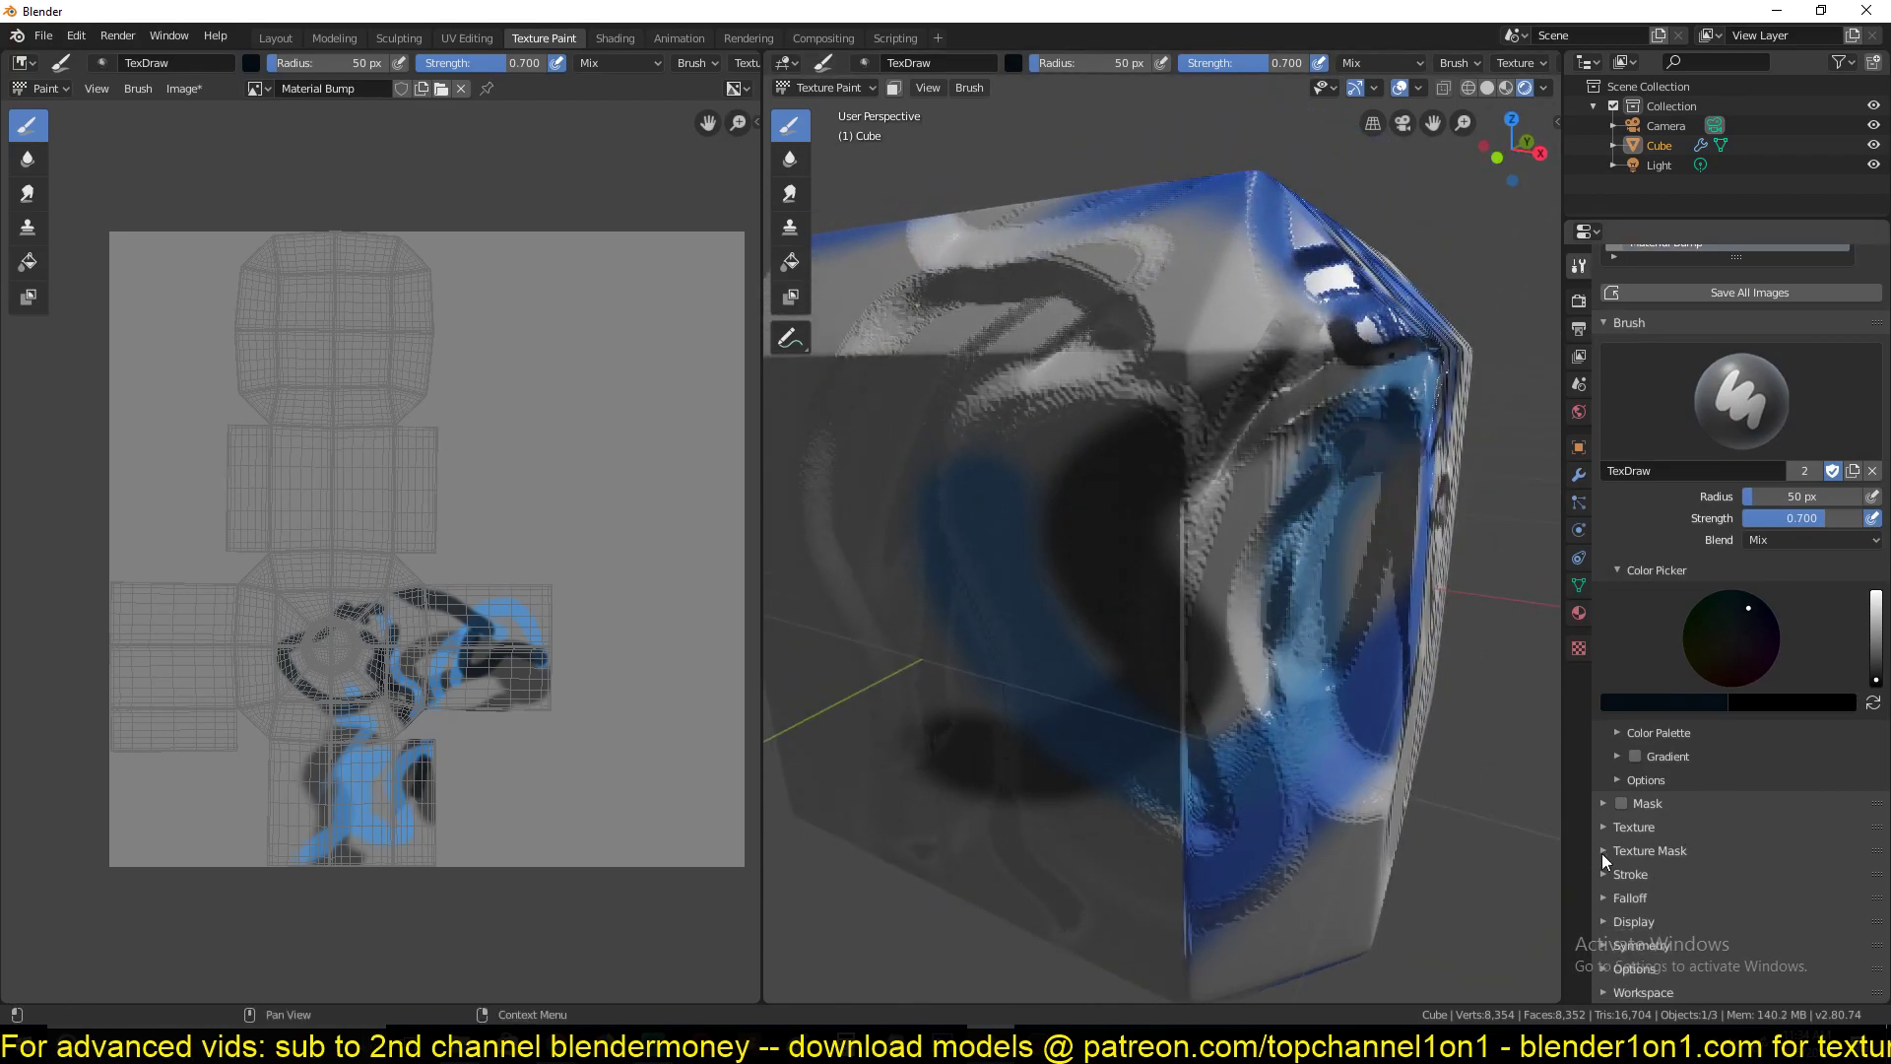
Examine the brush's Texture Mask and Texture settings and the maps in the Base Color, Roughness and Bump slots
{"action": "left_click", "coordinate": [1652, 851]}
{"action": "left_click", "coordinate": [1652, 851]}
{"action": "scroll", "coordinate": [1656, 498], "scroll_direction": "up", "scroll_amount": 3}
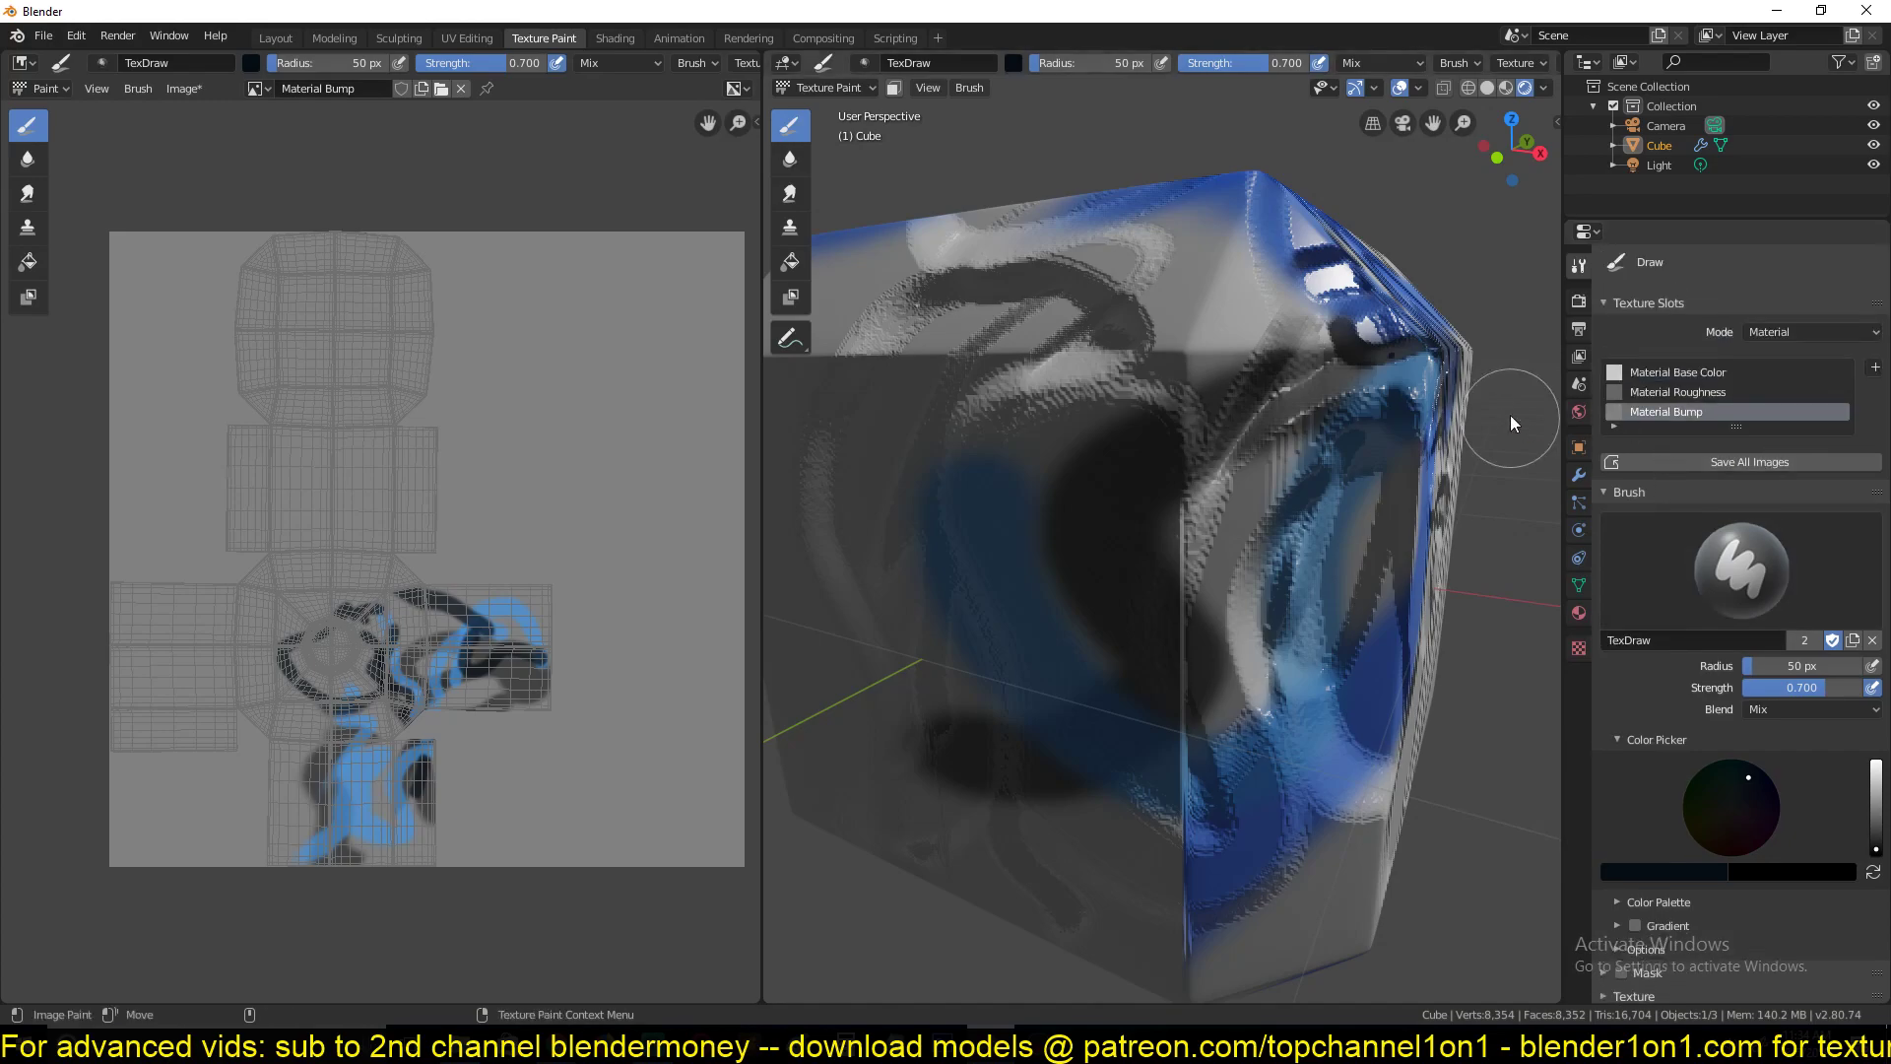
{"action": "left_click", "coordinate": [1710, 377]}
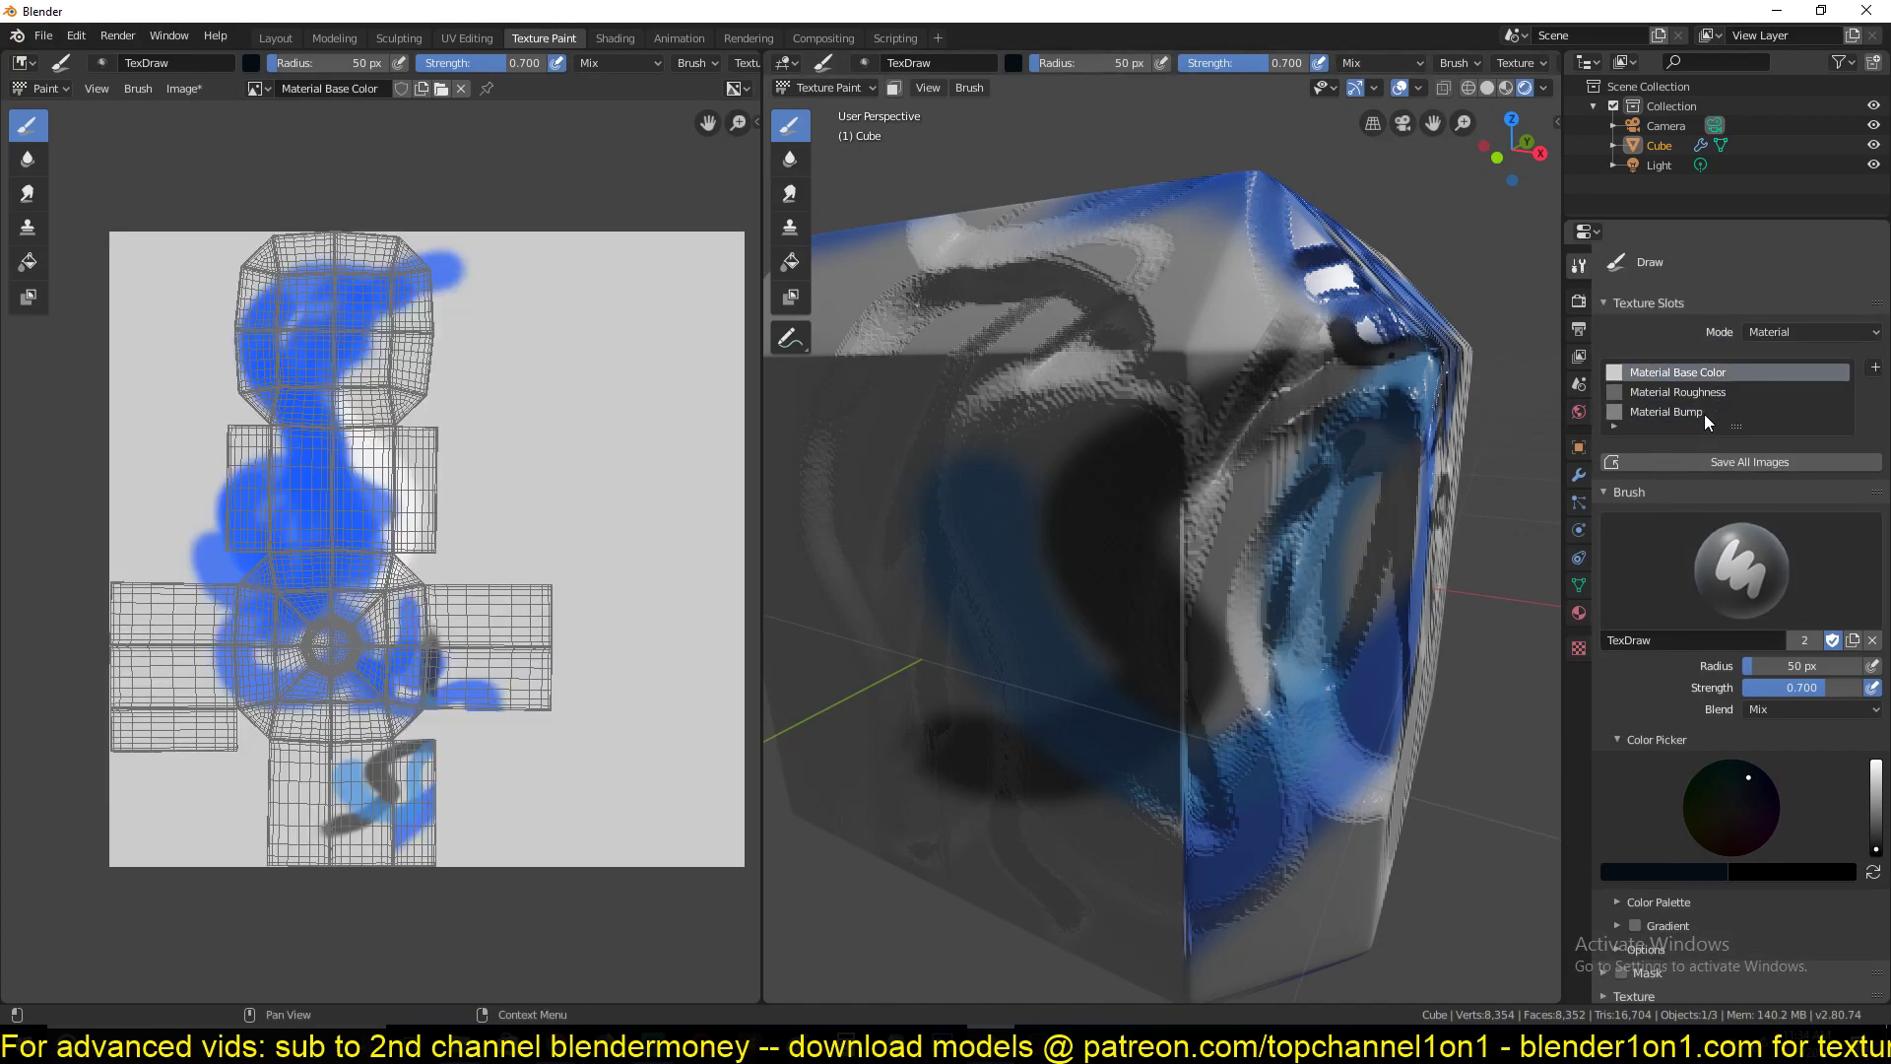
{"action": "left_click", "coordinate": [1702, 395]}
{"action": "left_click", "coordinate": [1700, 406]}
{"action": "left_click", "coordinate": [1682, 374]}
{"action": "scroll", "coordinate": [1597, 646], "scroll_direction": "down", "scroll_amount": 2}
{"action": "scroll", "coordinate": [1690, 381], "scroll_direction": "up", "scroll_amount": 2}
{"action": "scroll", "coordinate": [1664, 591], "scroll_direction": "down", "scroll_amount": 3}
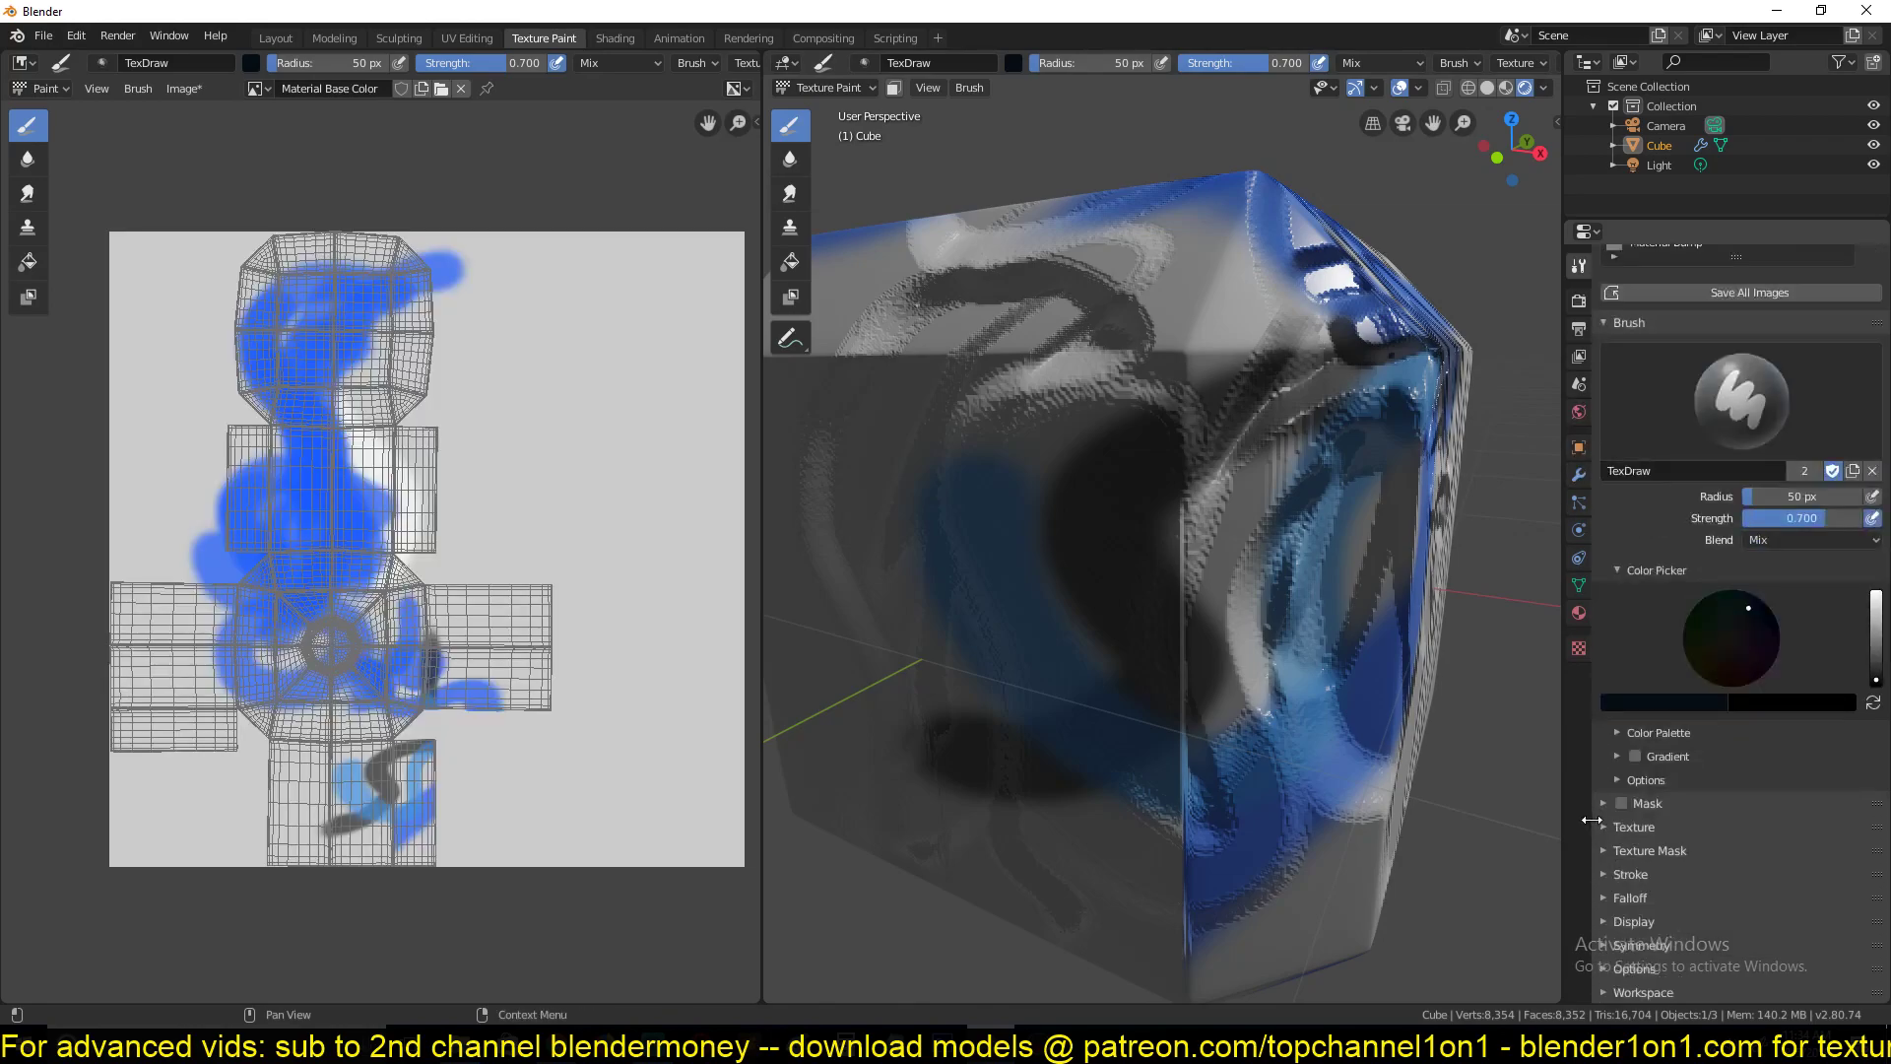
{"action": "left_click", "coordinate": [1641, 825]}
{"action": "scroll", "coordinate": [1650, 847], "scroll_direction": "down", "scroll_amount": 4}
{"action": "scroll", "coordinate": [1650, 851], "scroll_direction": "down", "scroll_amount": 1}
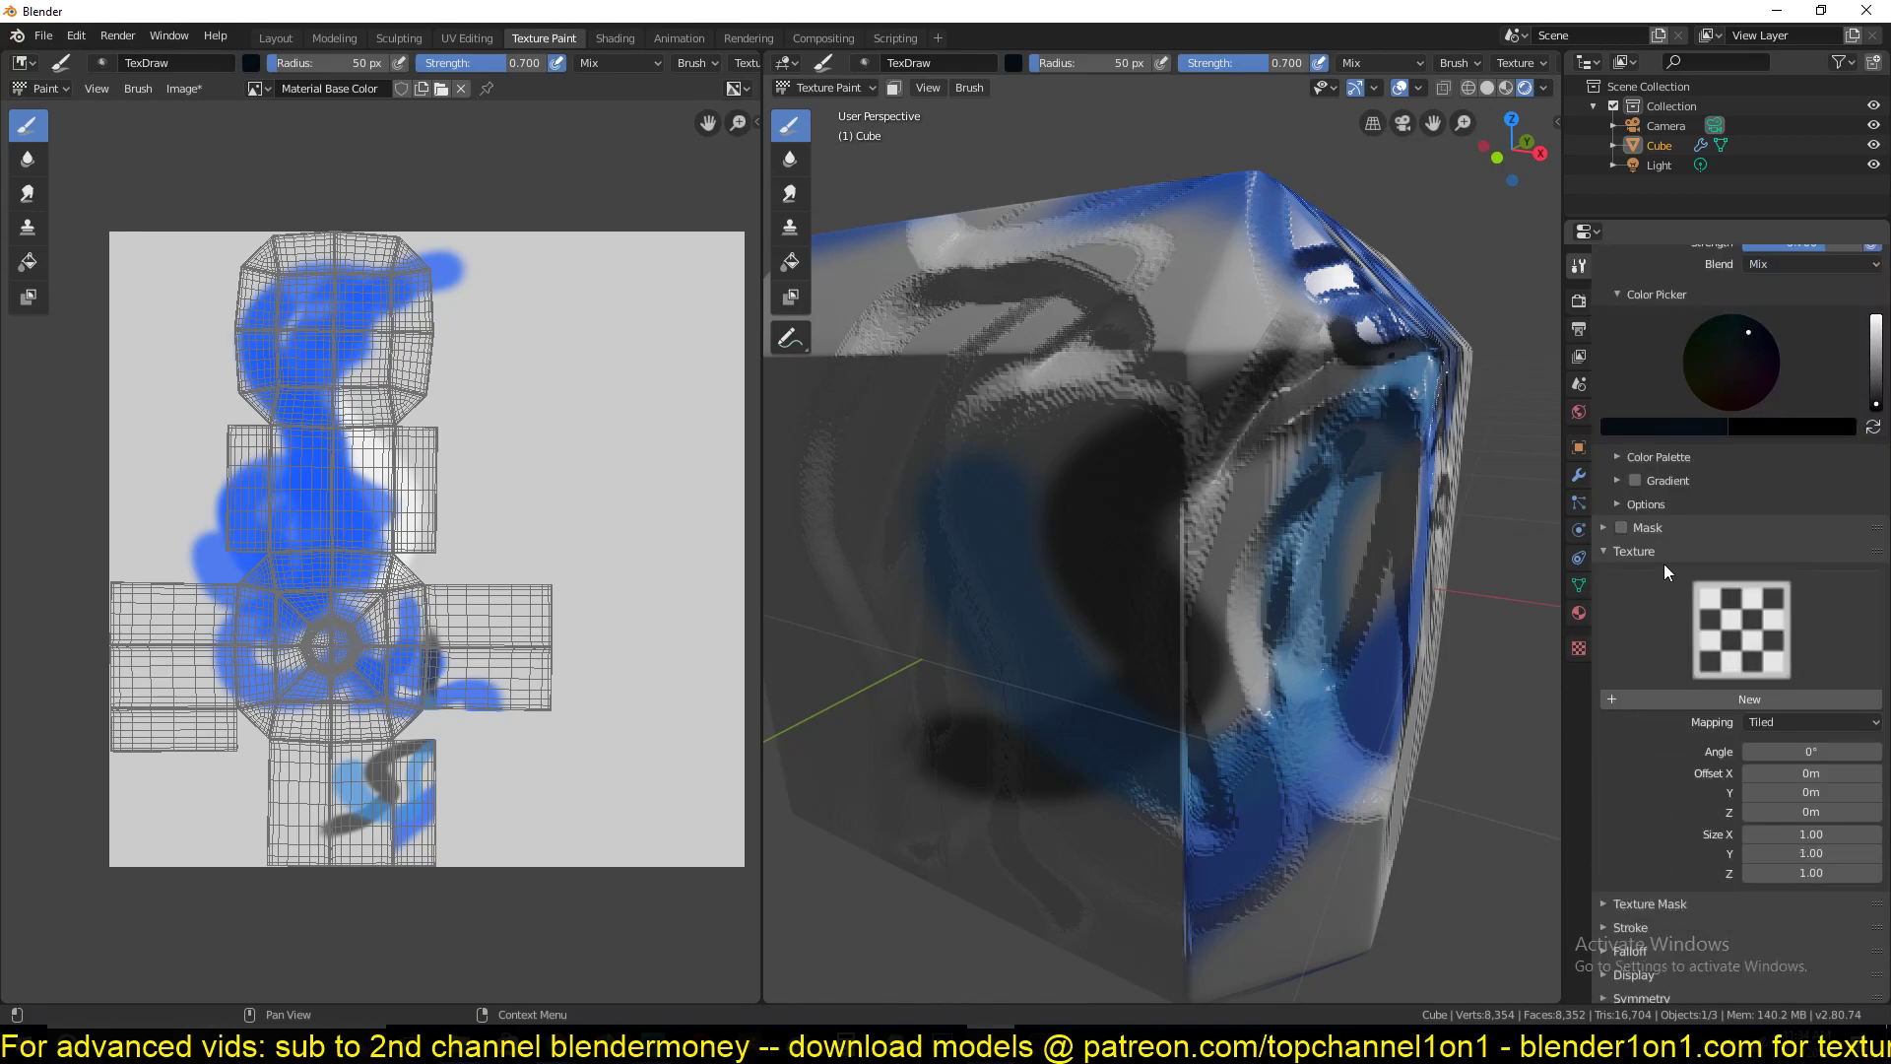
{"action": "scroll", "coordinate": [1635, 768], "scroll_direction": "down", "scroll_amount": 2}
{"action": "scroll", "coordinate": [1631, 798], "scroll_direction": "up", "scroll_amount": 5}
{"action": "scroll", "coordinate": [1627, 689], "scroll_direction": "up", "scroll_amount": 6}
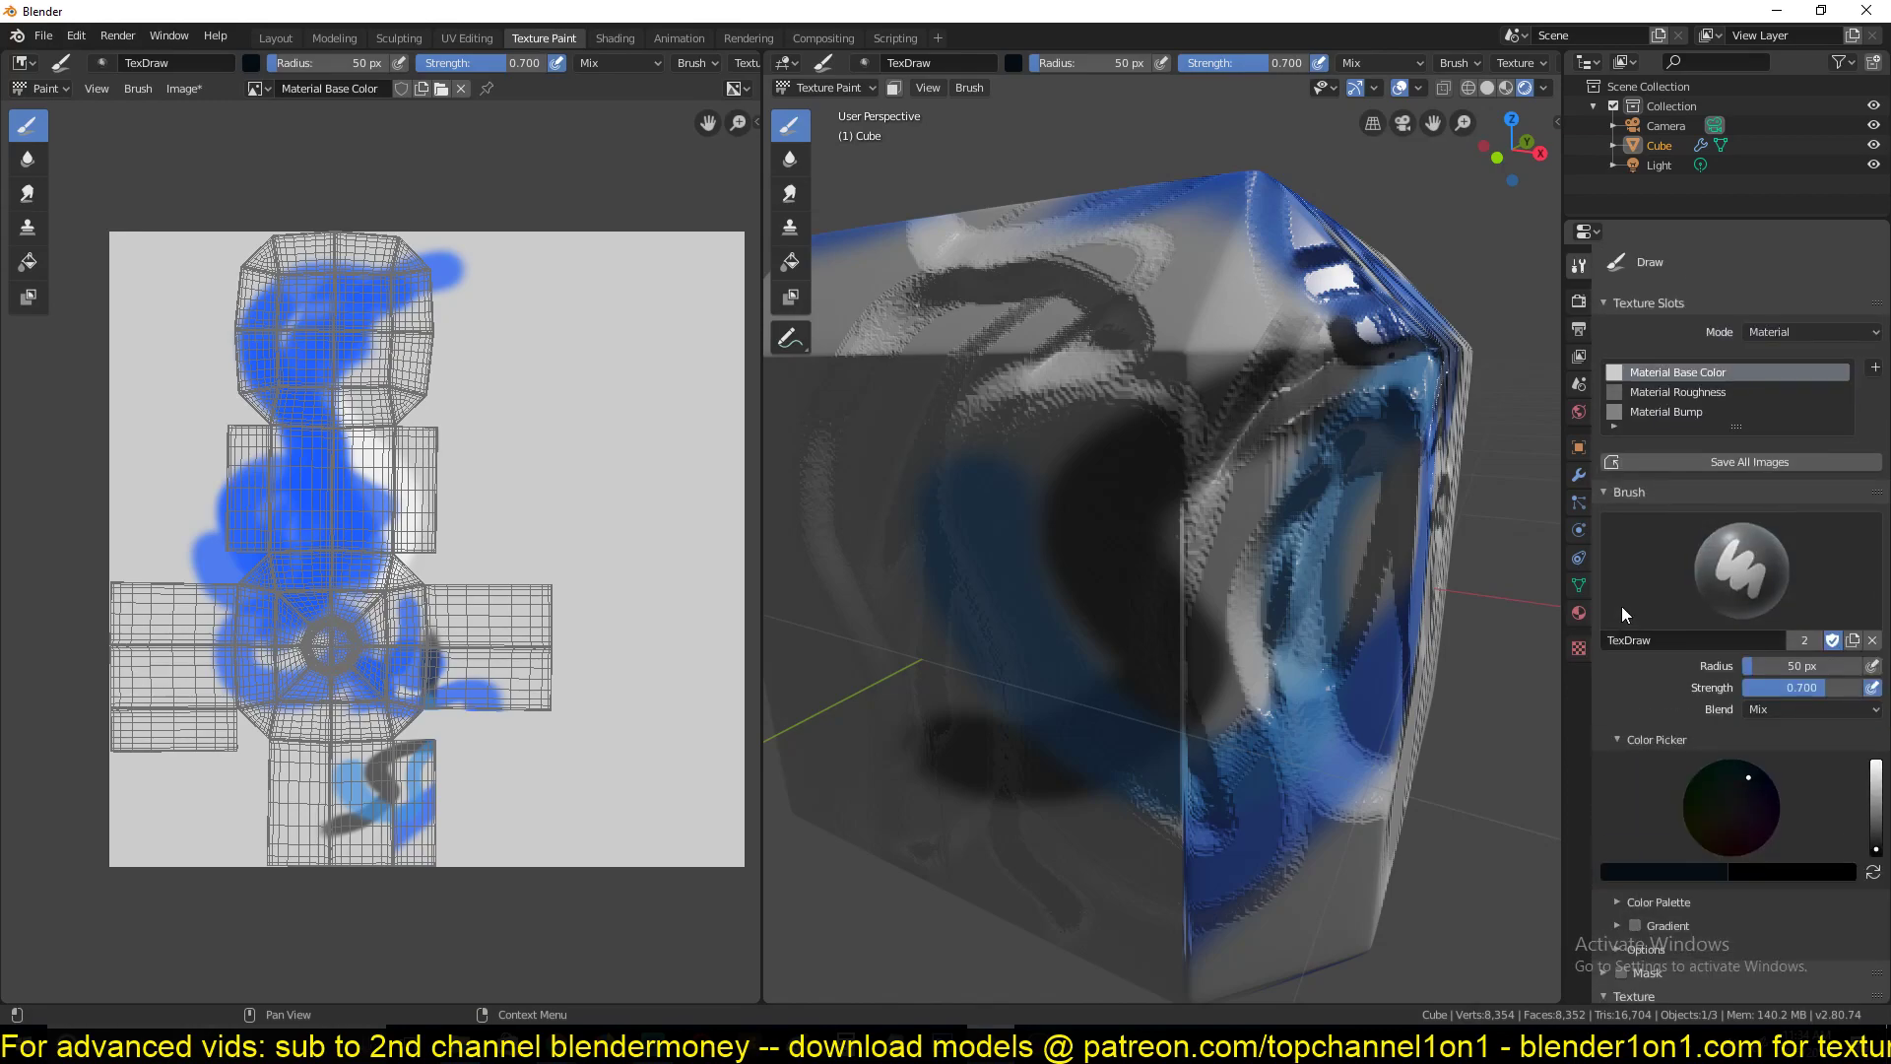
Switch between the three paint slots, ending on Bump, and inspect the painted cube from above and from the side
{"action": "left_click", "coordinate": [1640, 393]}
{"action": "left_click", "coordinate": [1658, 410]}
{"action": "left_click", "coordinate": [1663, 375]}
{"action": "left_click", "coordinate": [1664, 393]}
{"action": "left_click", "coordinate": [1664, 409]}
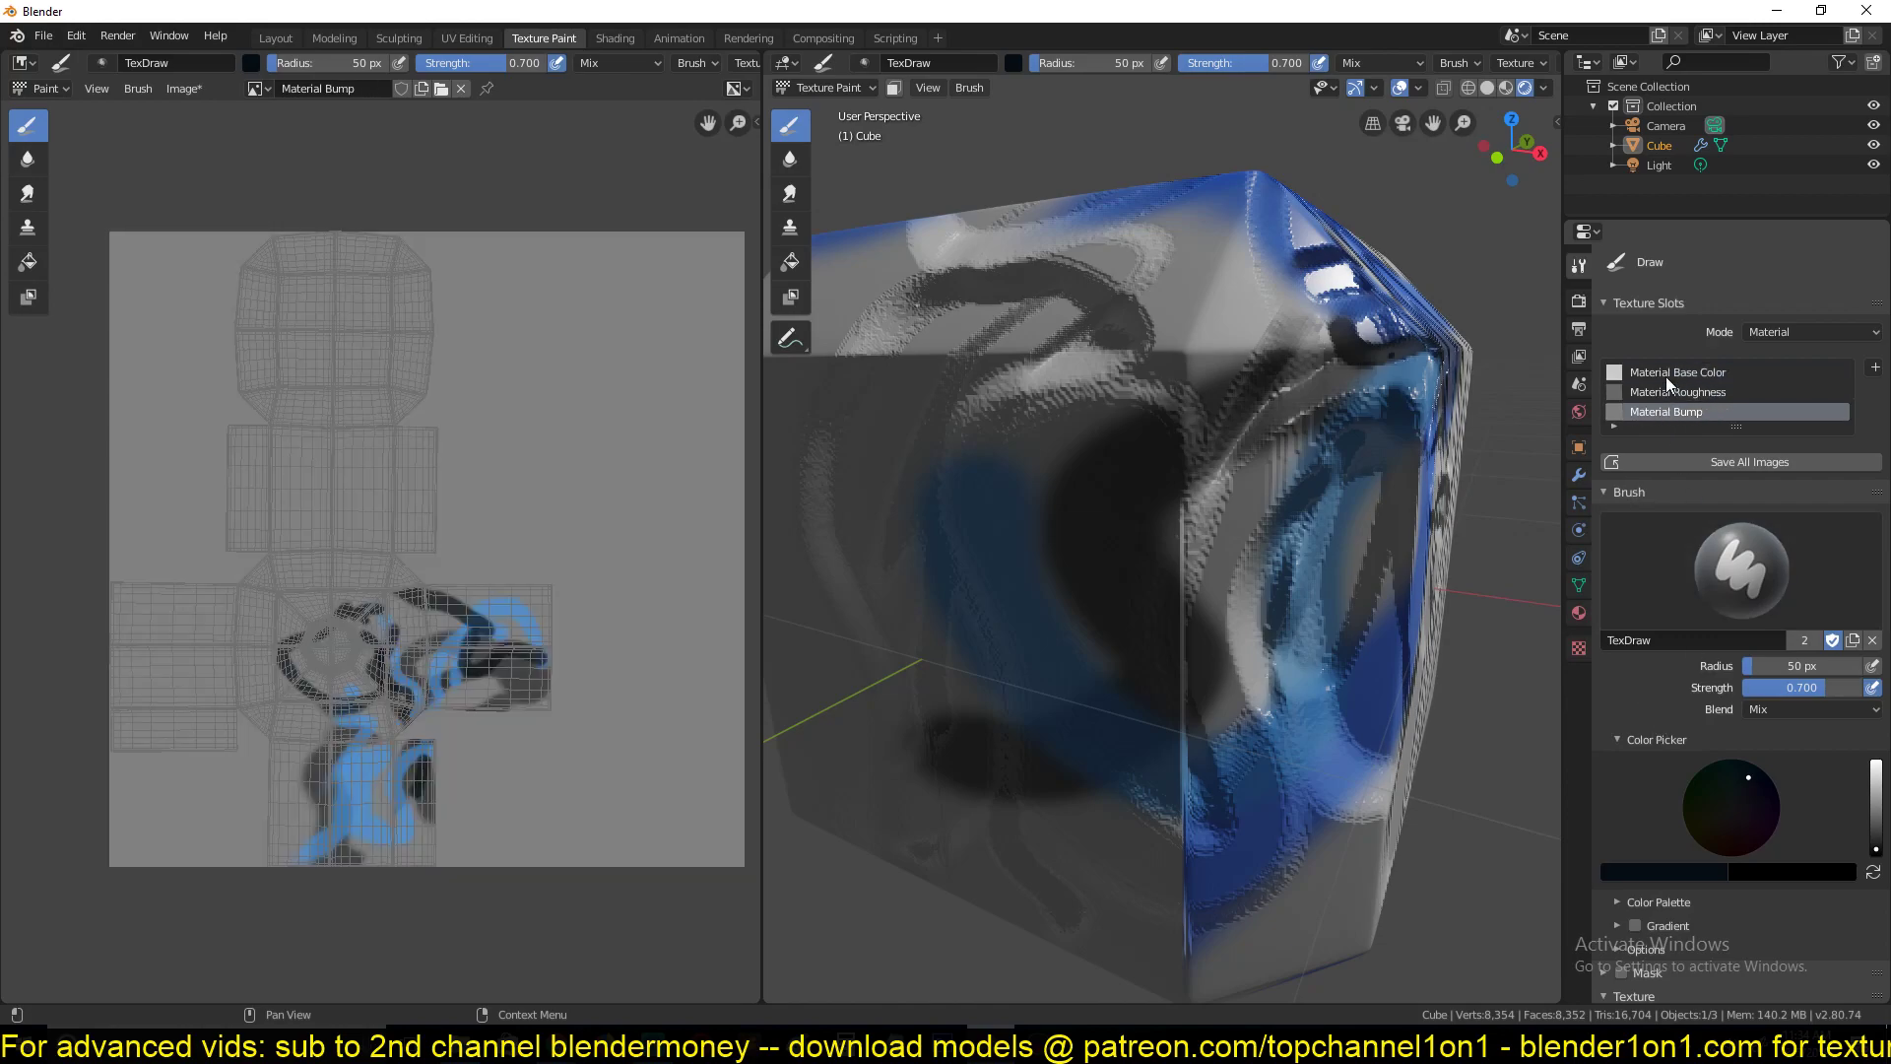
{"action": "left_click", "coordinate": [1668, 389]}
{"action": "left_click", "coordinate": [1668, 372]}
{"action": "left_click", "coordinate": [1669, 392]}
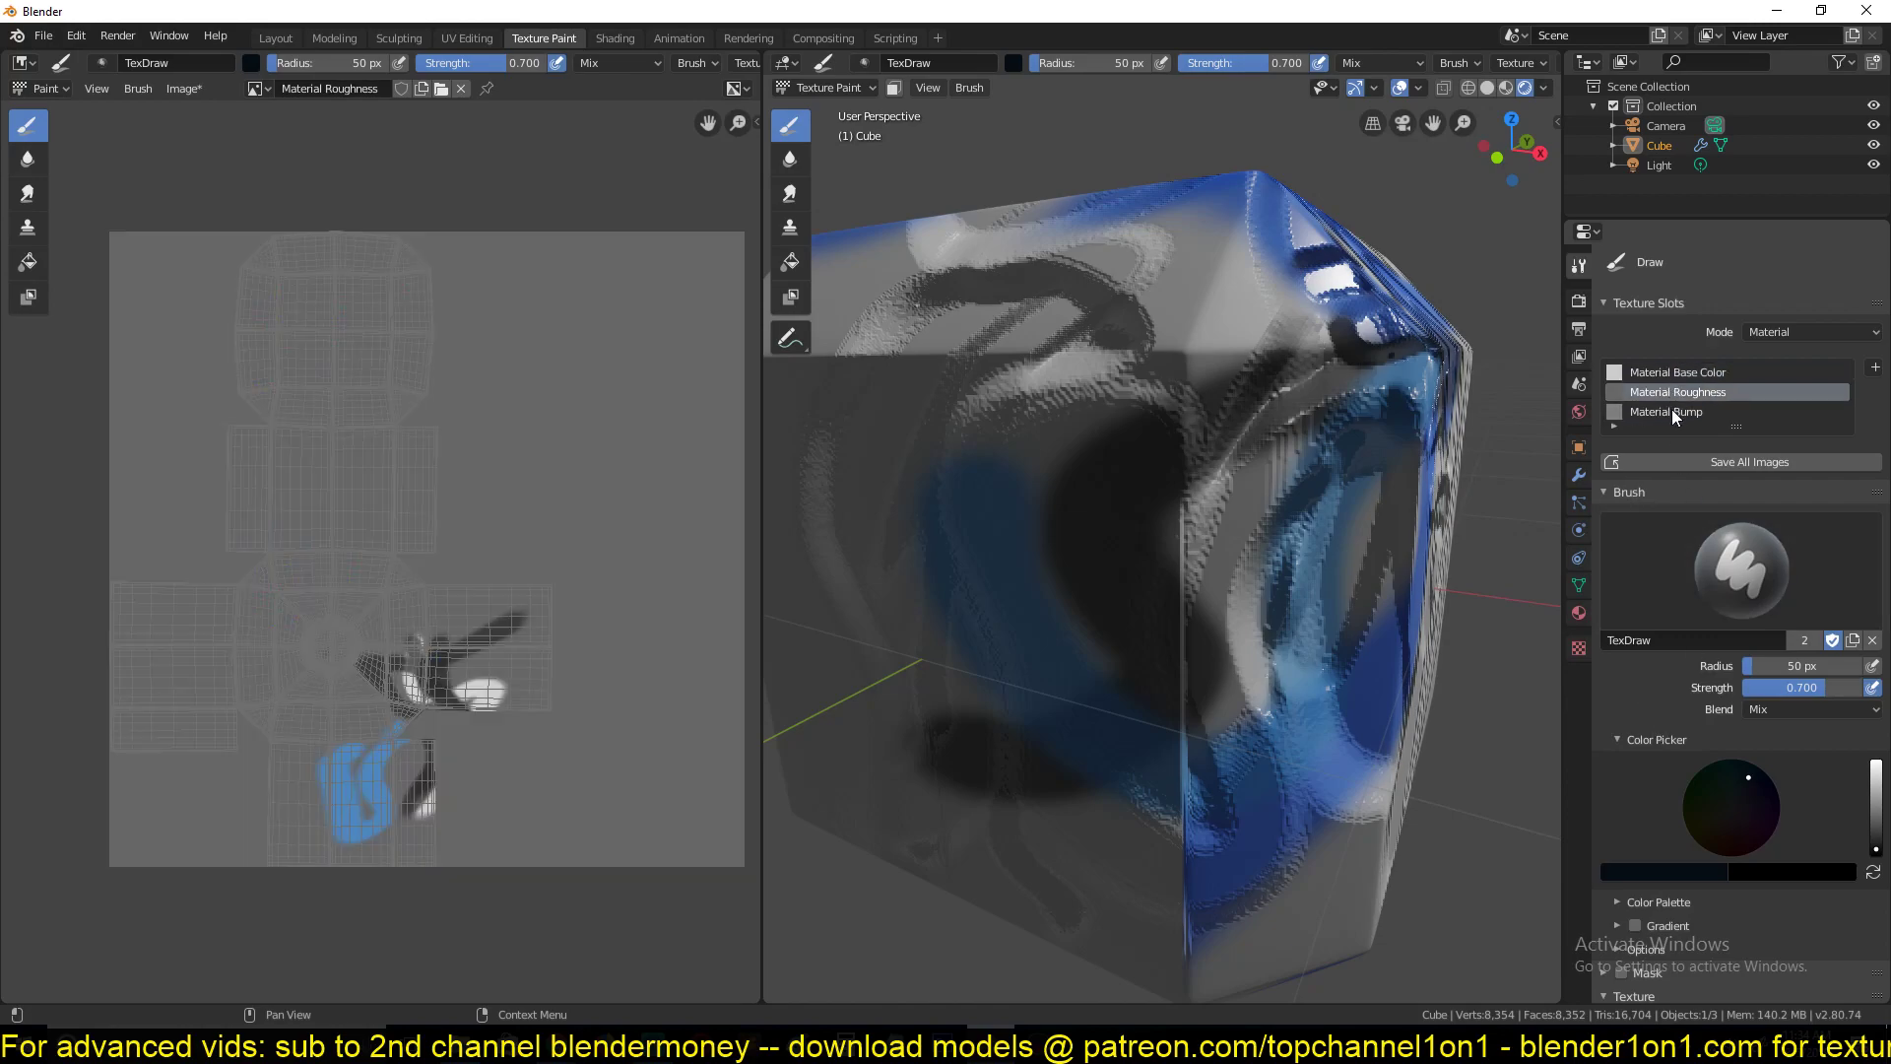
{"action": "left_click", "coordinate": [1670, 410]}
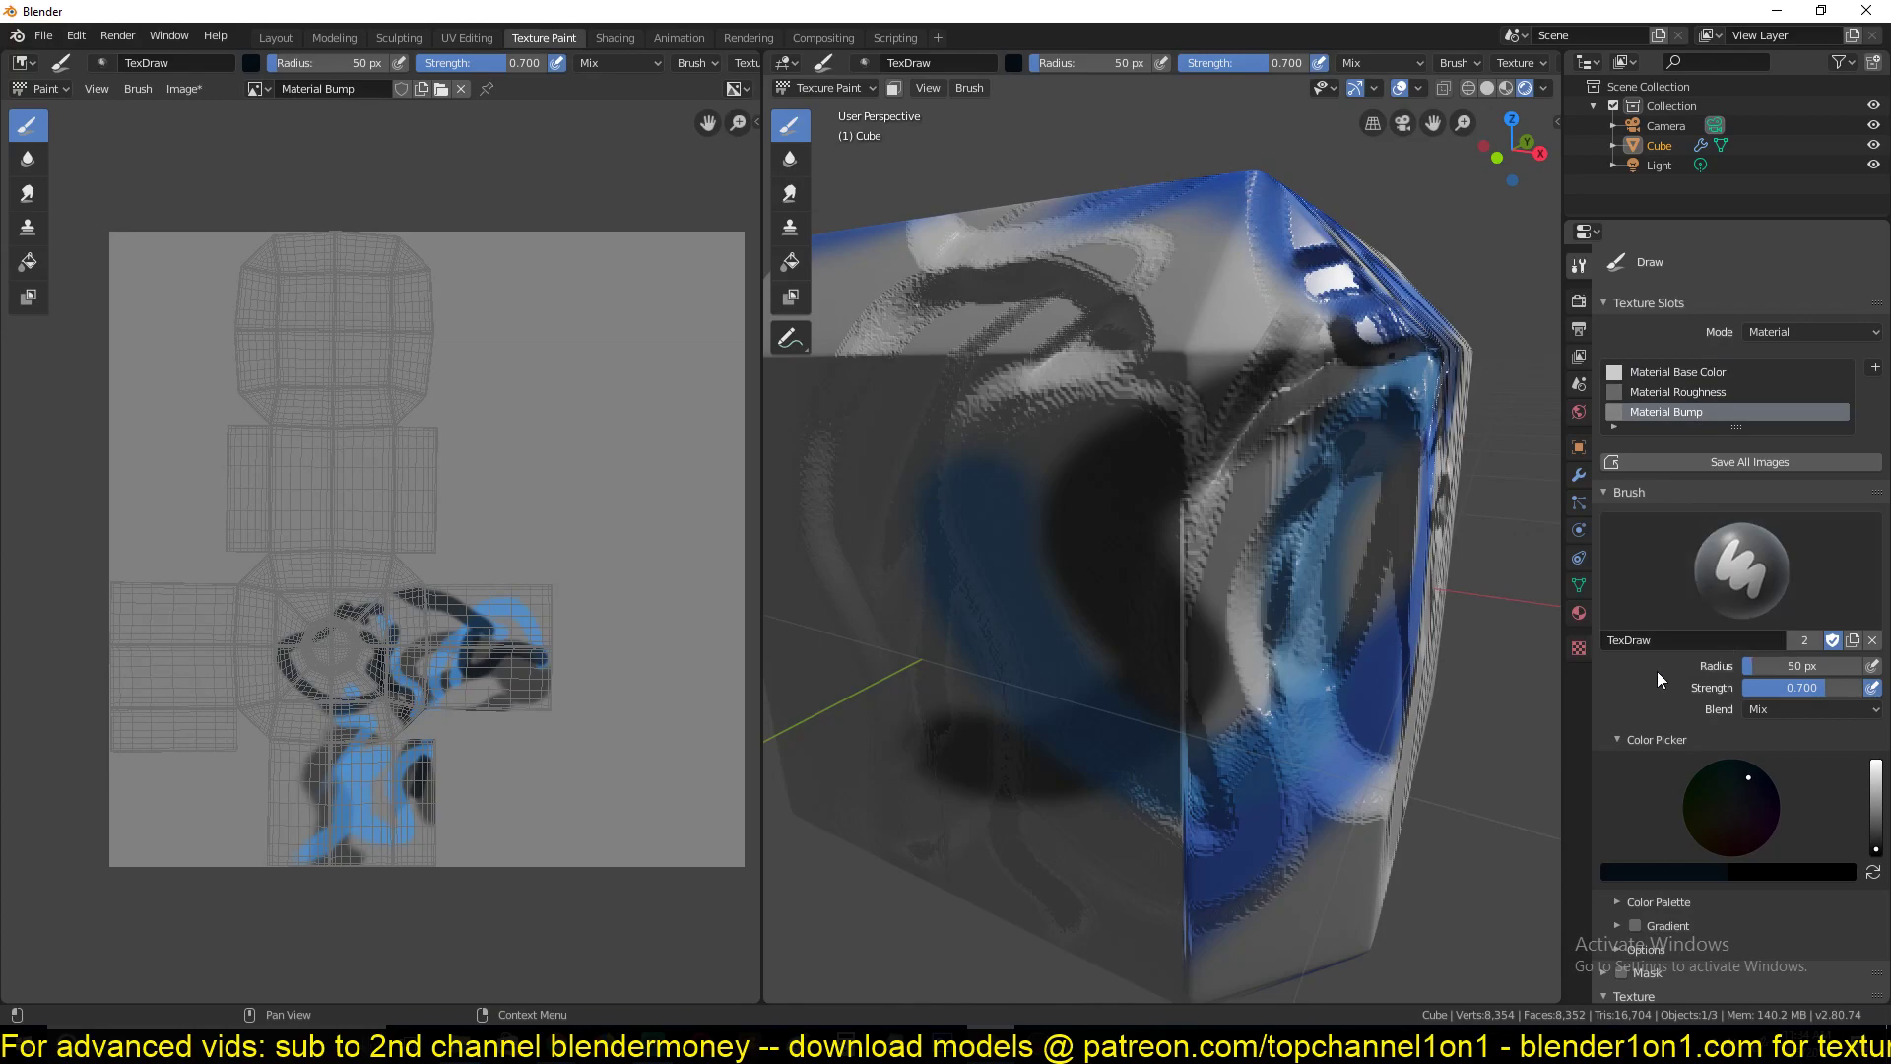
{"action": "scroll", "coordinate": [1670, 788], "scroll_direction": "down", "scroll_amount": 4}
{"action": "scroll", "coordinate": [1671, 787], "scroll_direction": "up", "scroll_amount": 1}
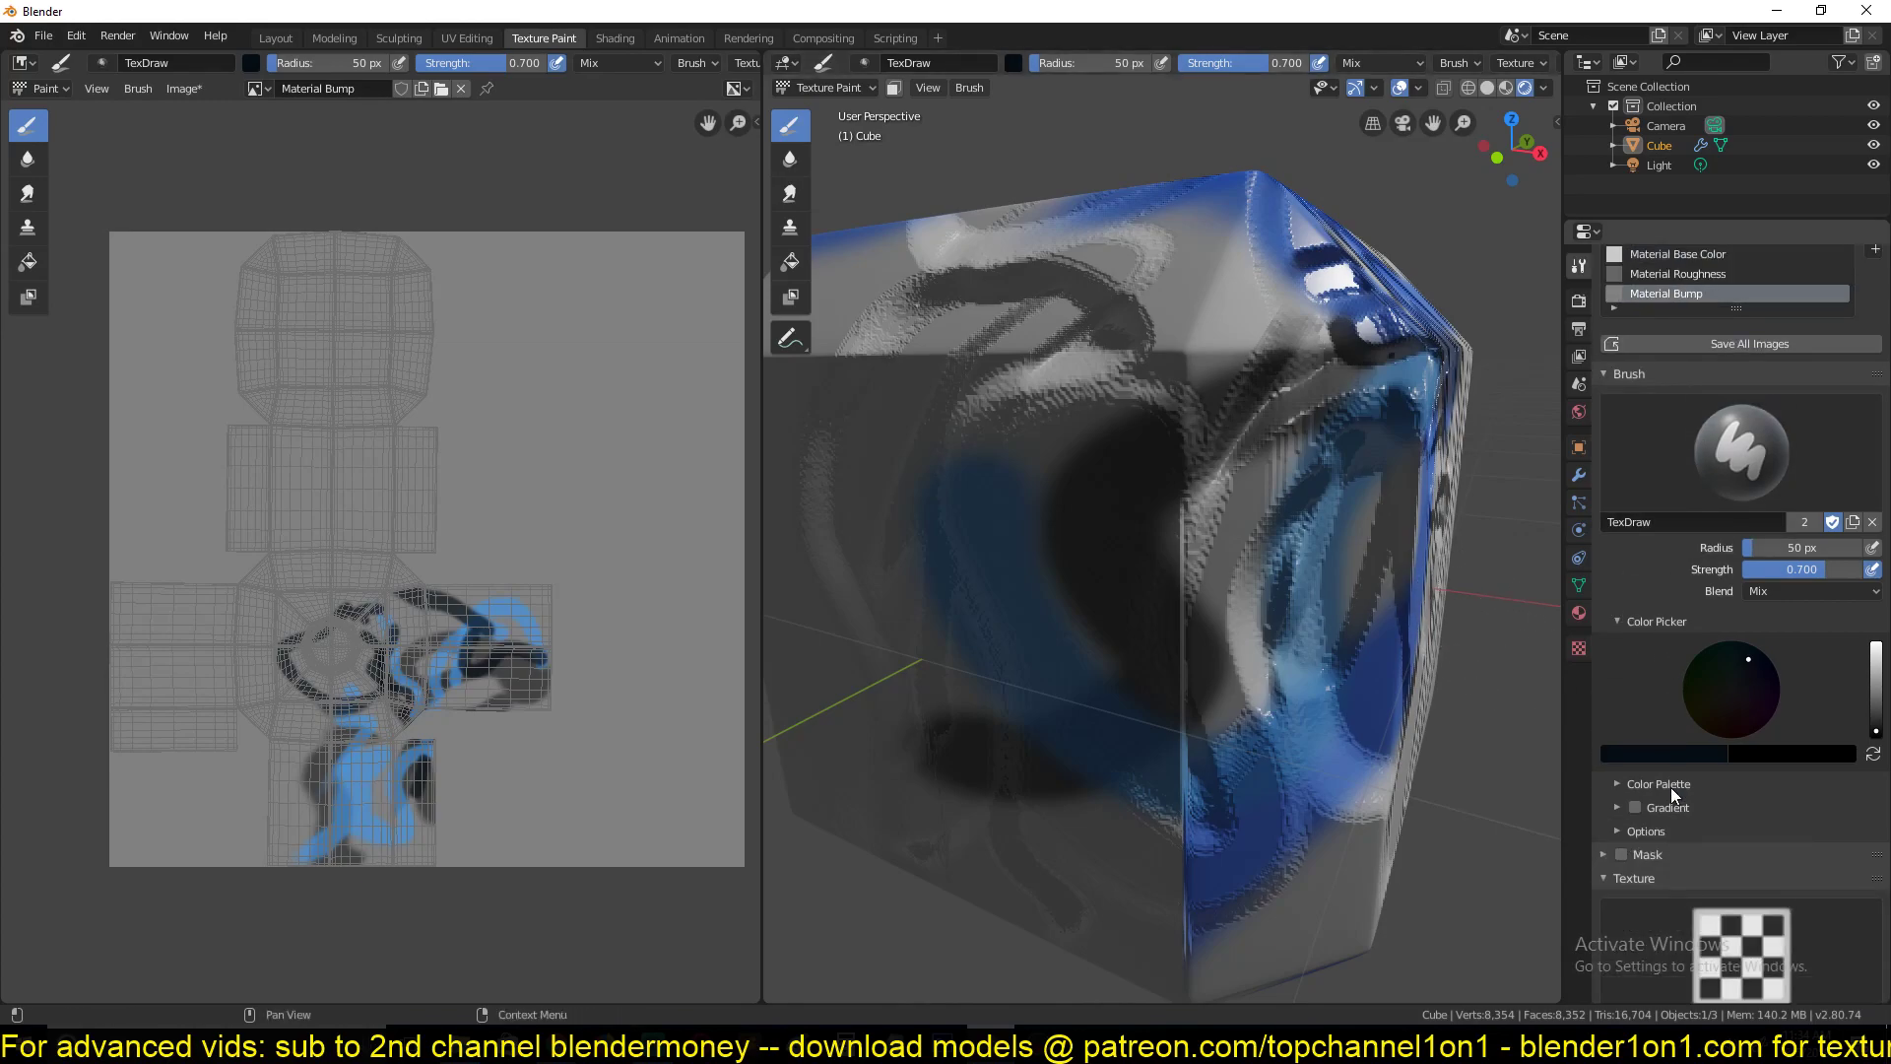
{"action": "scroll", "coordinate": [1670, 788], "scroll_direction": "down", "scroll_amount": 3}
{"action": "scroll", "coordinate": [1670, 789], "scroll_direction": "up", "scroll_amount": 3}
{"action": "scroll", "coordinate": [1739, 704], "scroll_direction": "up", "scroll_amount": 2}
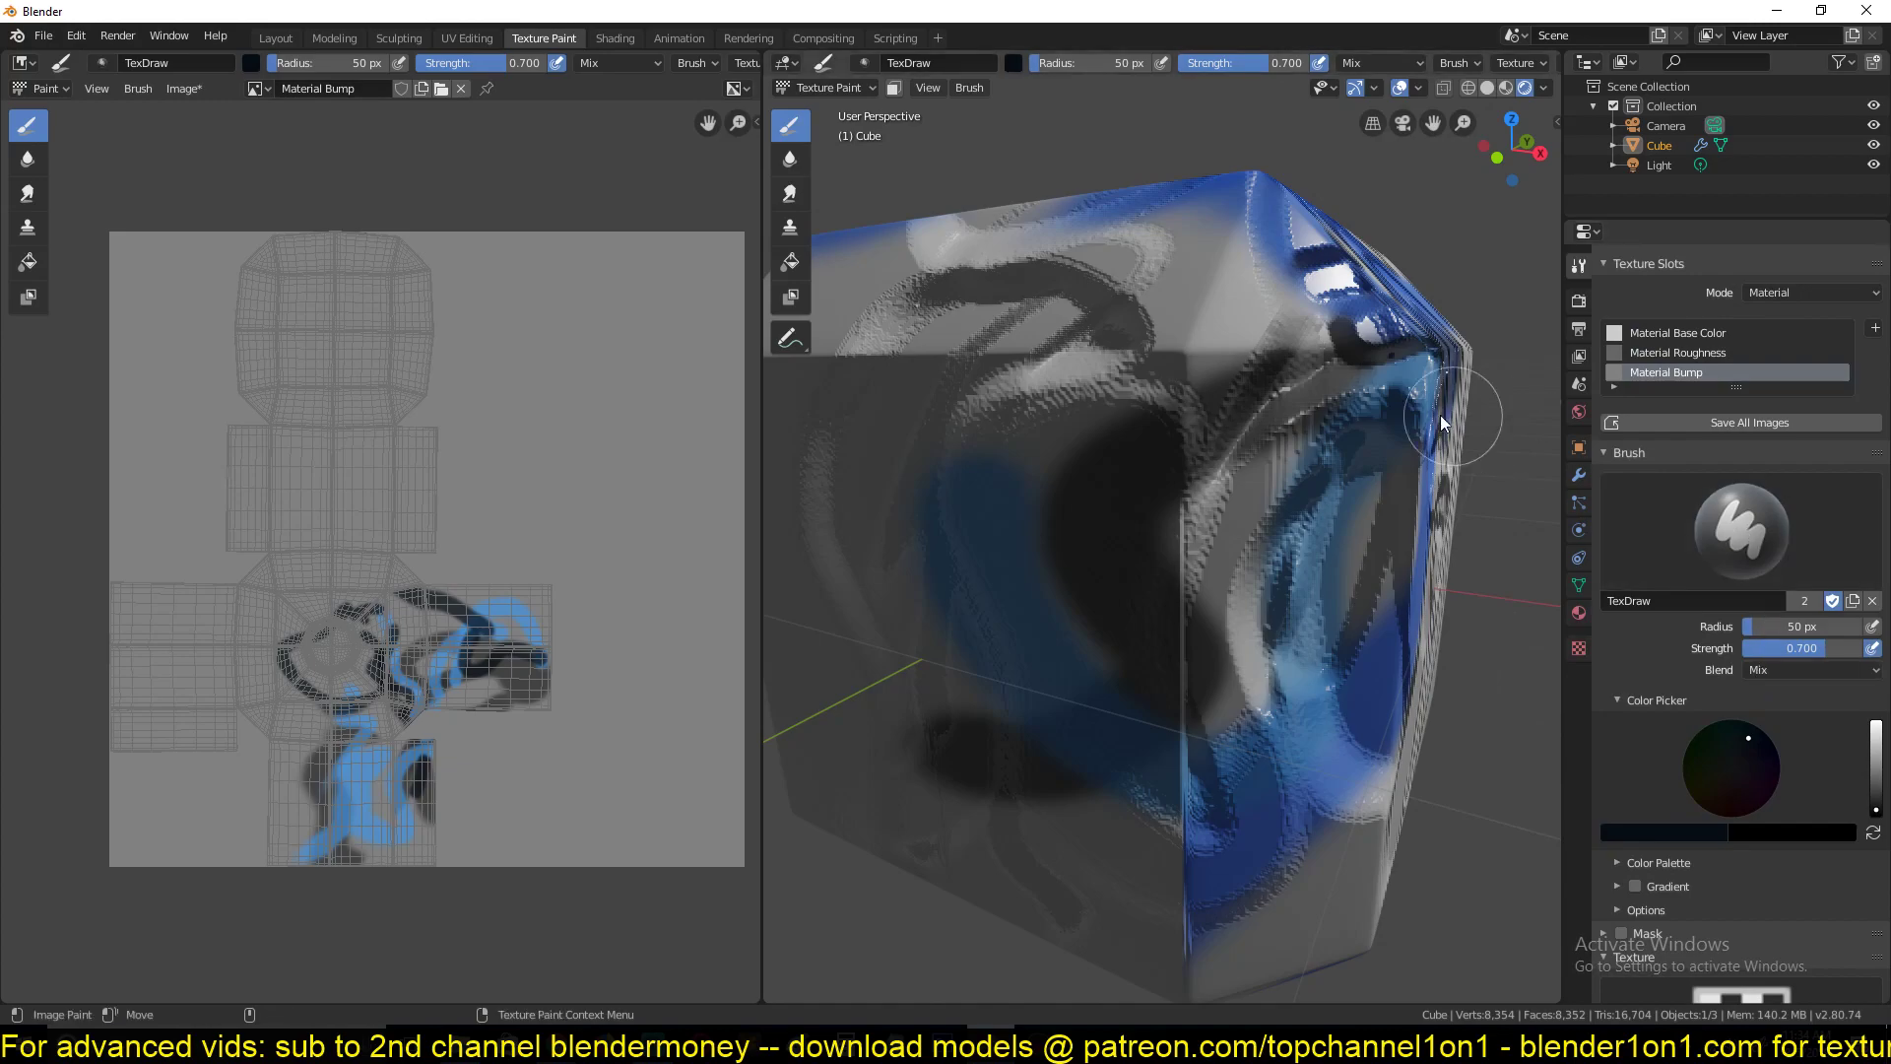
{"action": "middle_click_drag", "start_coordinate": [1440, 416], "coordinate": [1397, 482]}
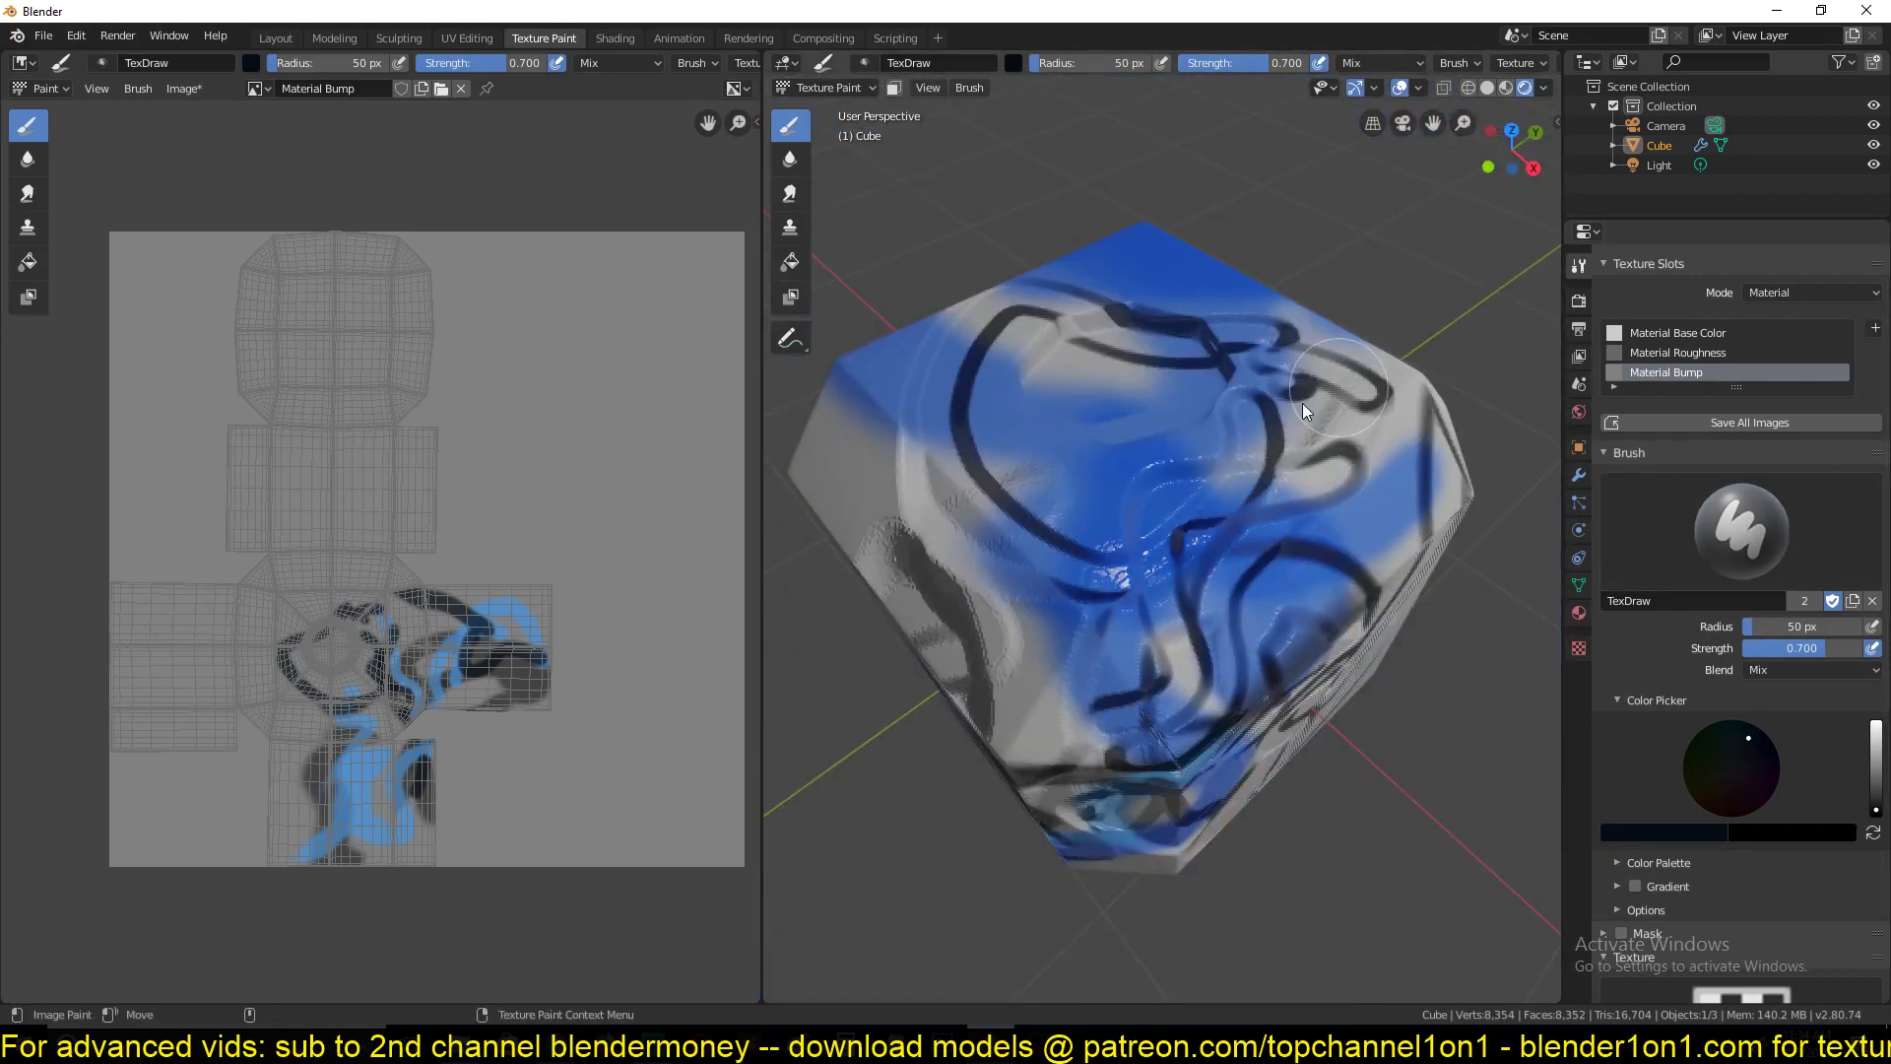
{"action": "middle_click_drag", "start_coordinate": [1302, 403], "coordinate": [1178, 341]}
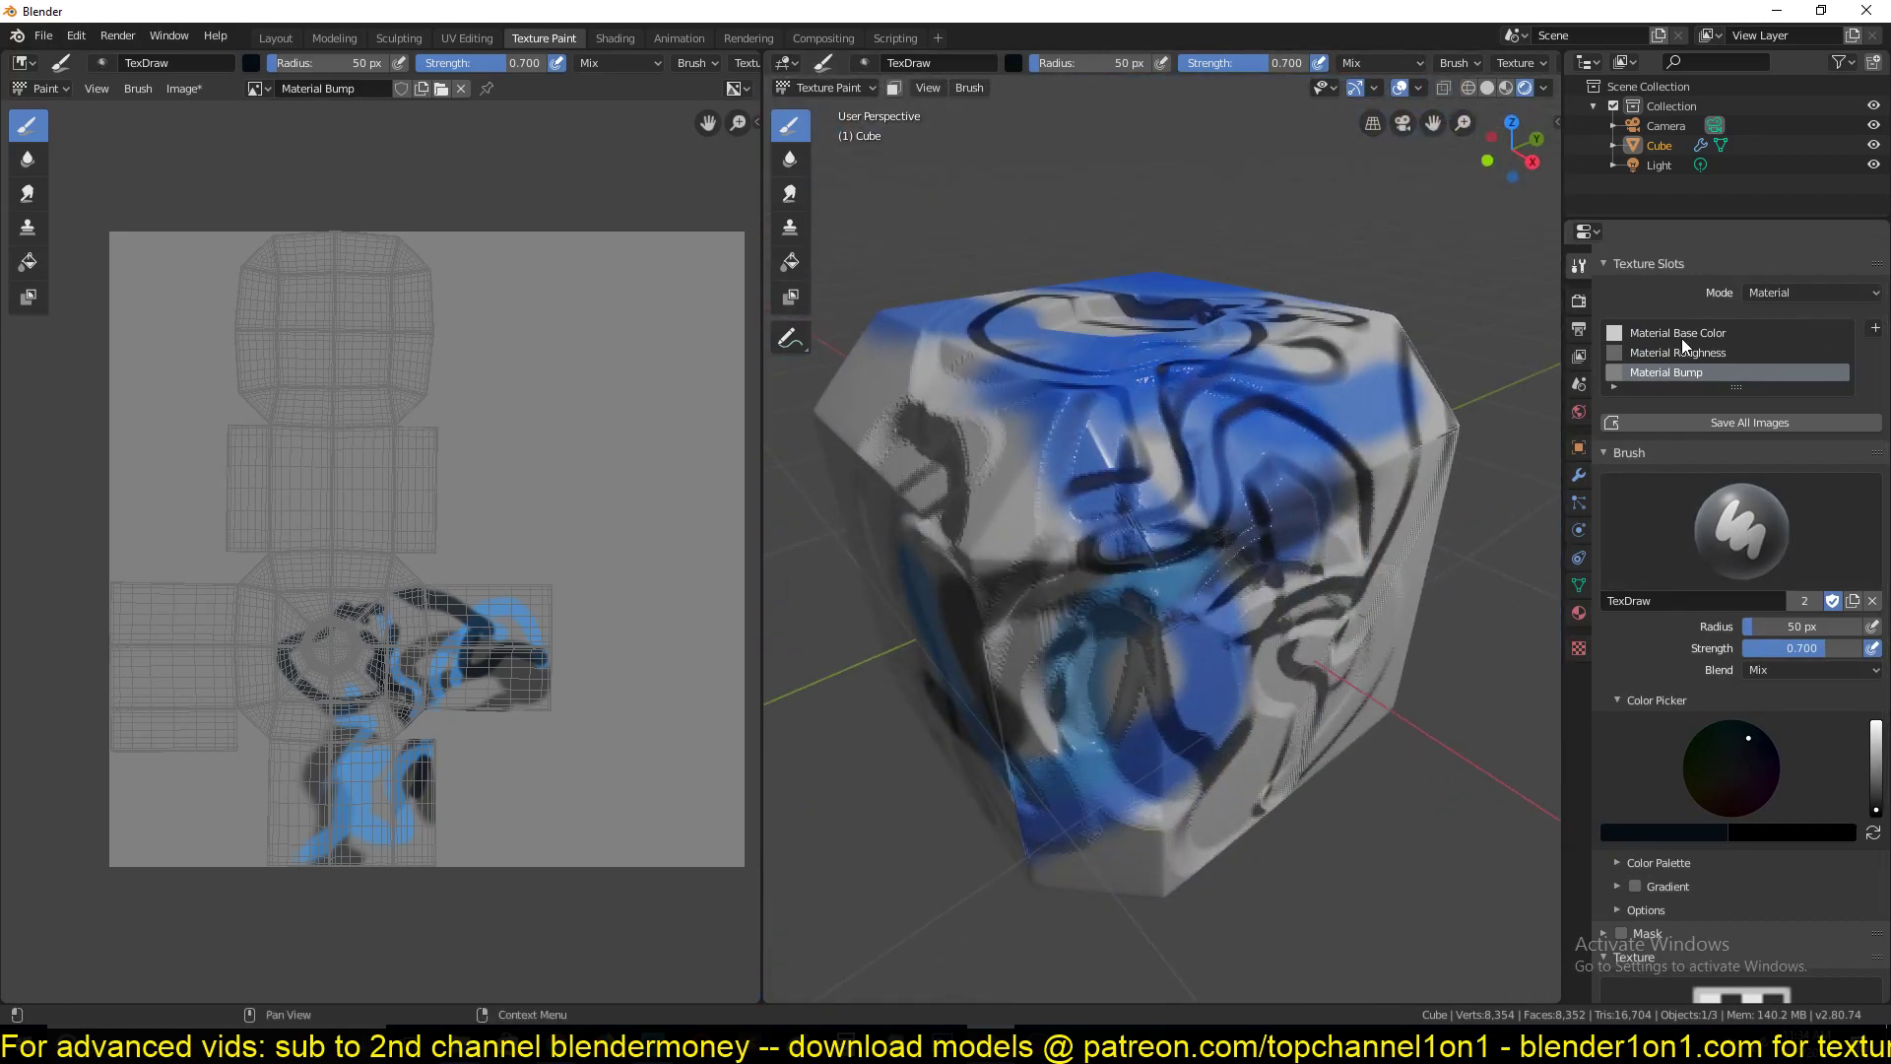
Set the texture slots' mode to Single Image, and delete the three image texture nodes and the Bump node in the Shading workspace
{"action": "left_click", "coordinate": [1859, 292]}
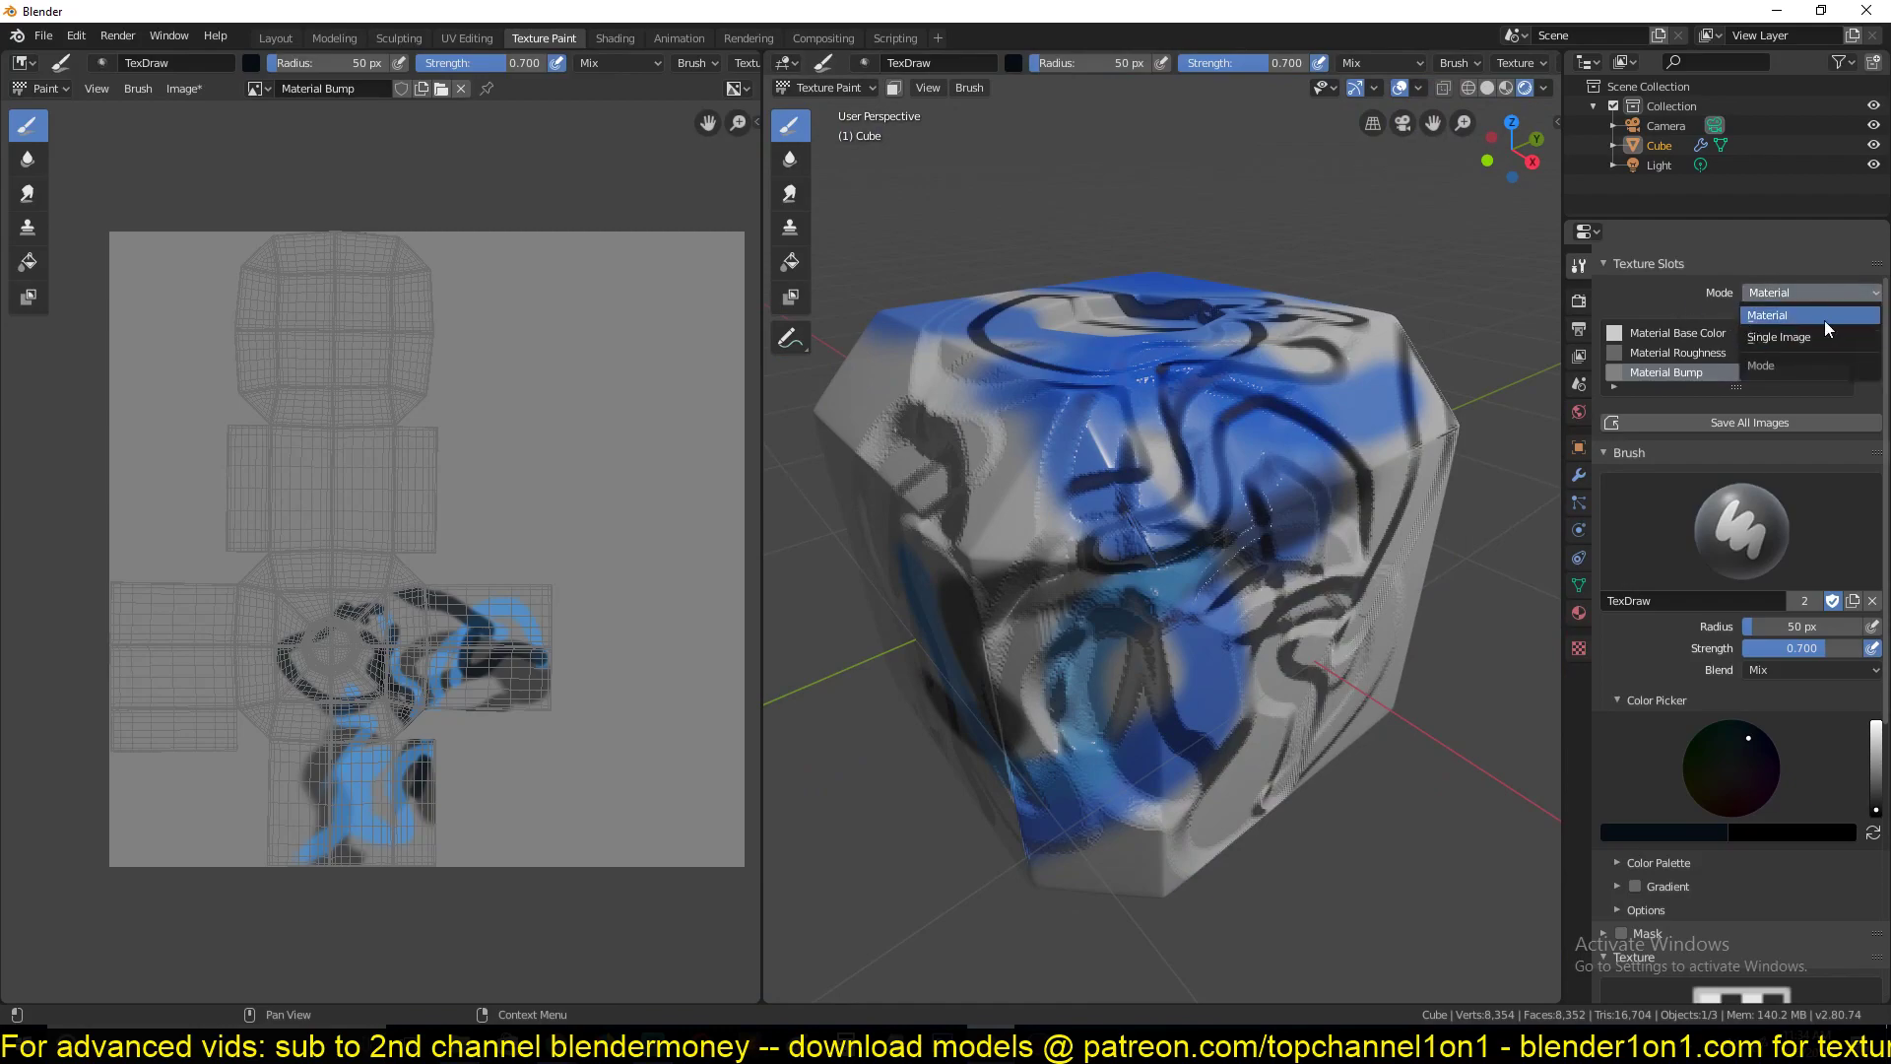
{"action": "left_click", "coordinate": [1779, 337]}
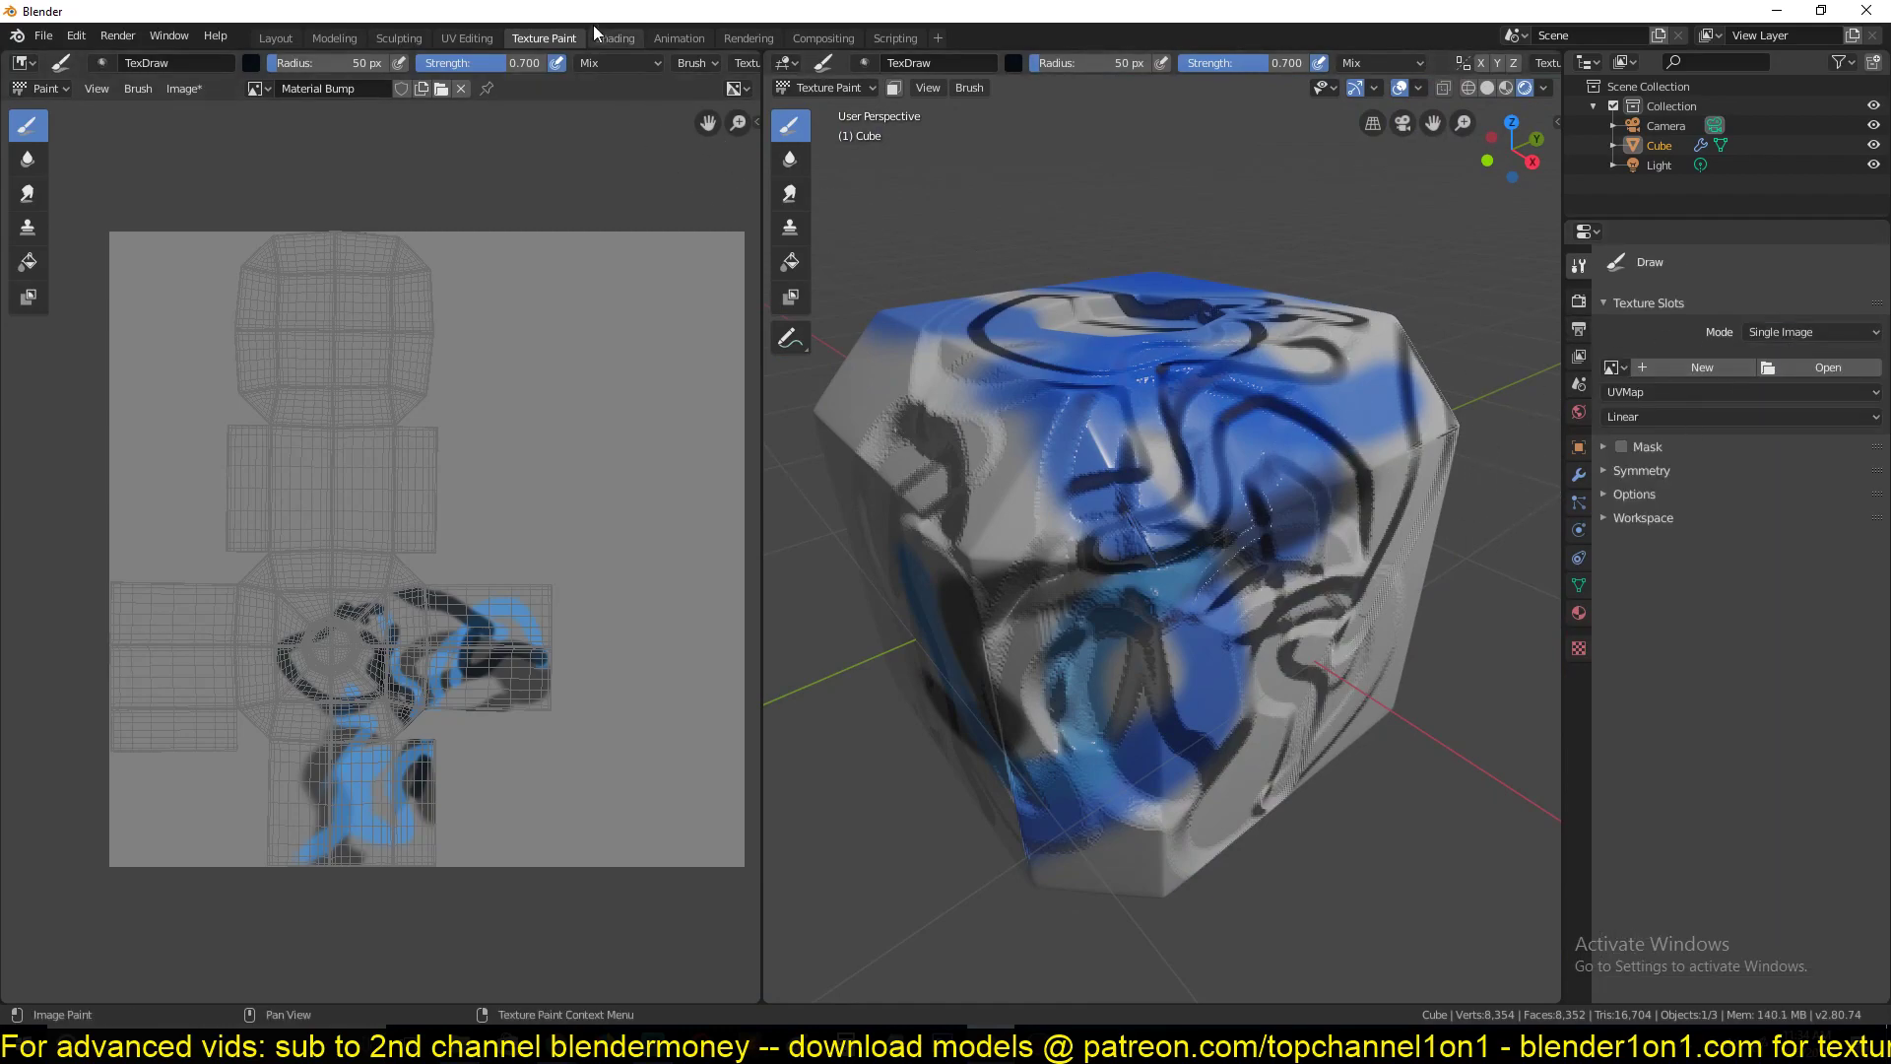
{"action": "left_click", "coordinate": [614, 39]}
{"action": "scroll", "coordinate": [802, 540], "scroll_direction": "down", "scroll_amount": 5}
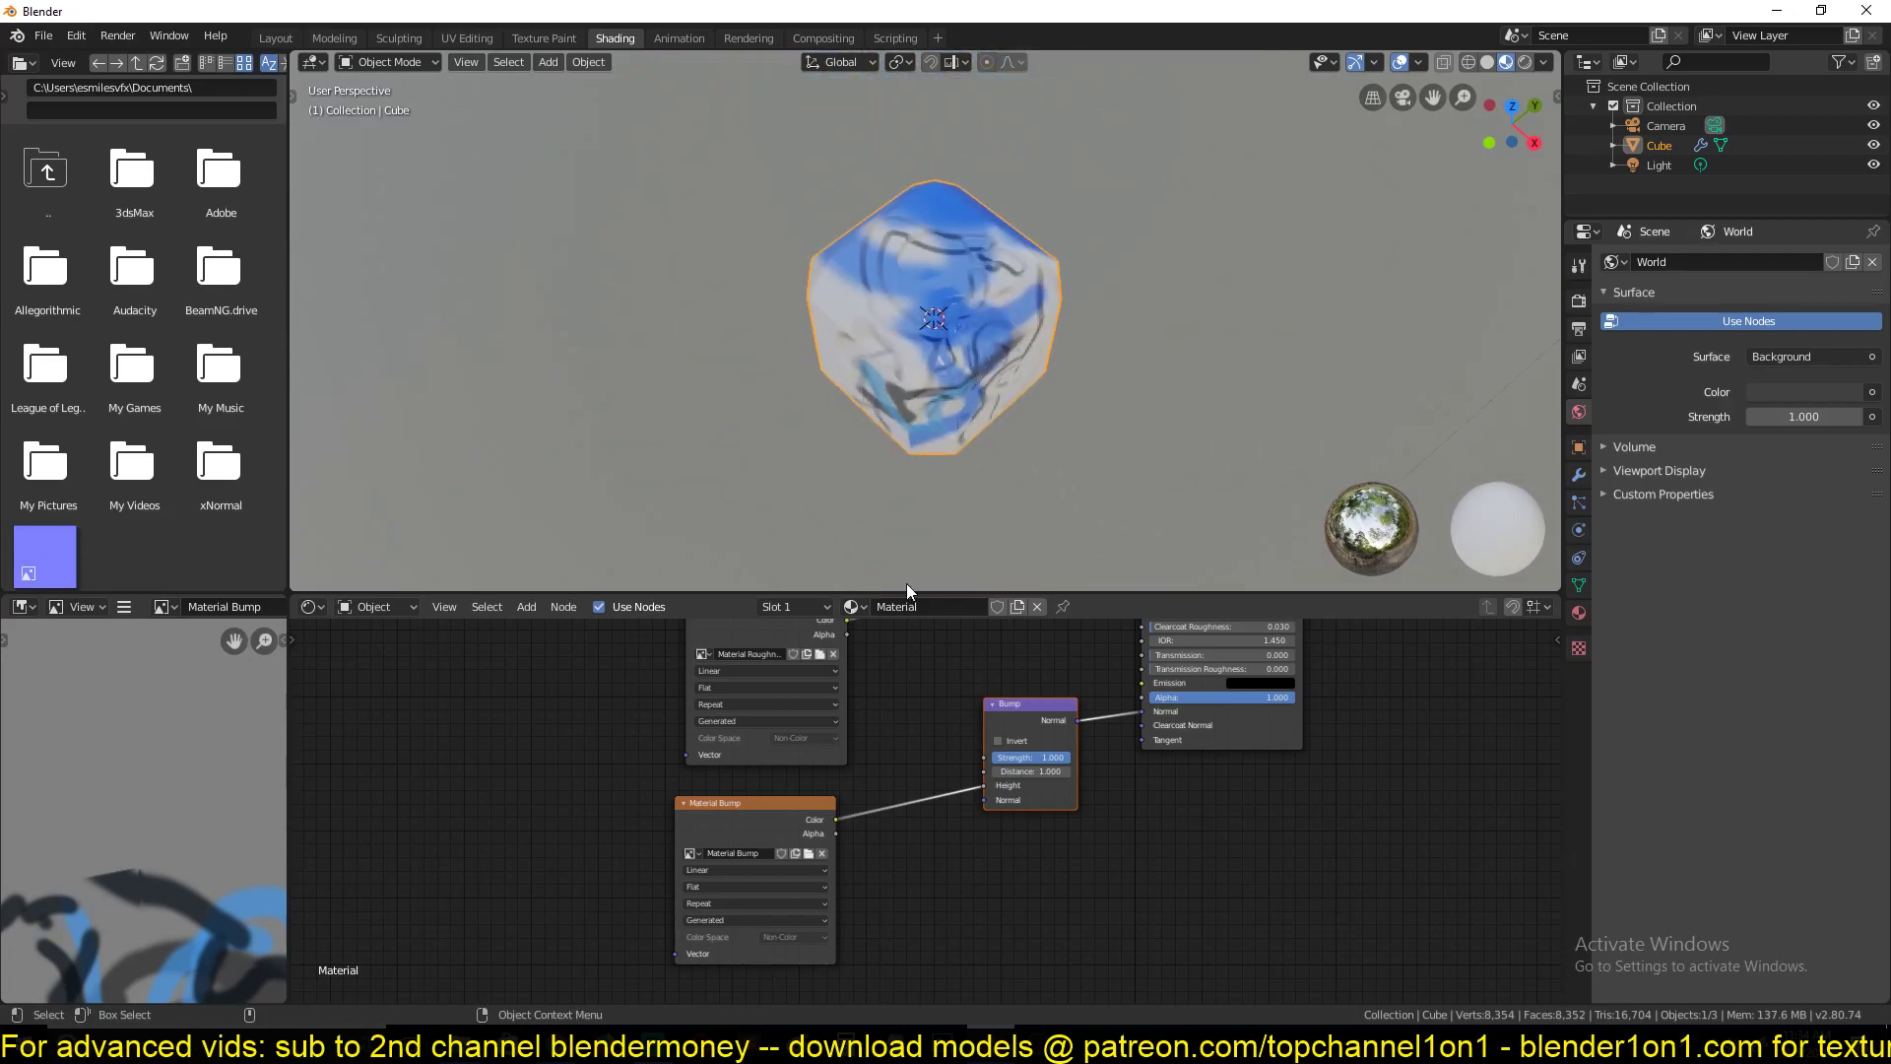
{"action": "scroll", "coordinate": [900, 889], "scroll_direction": "down", "scroll_amount": 4}
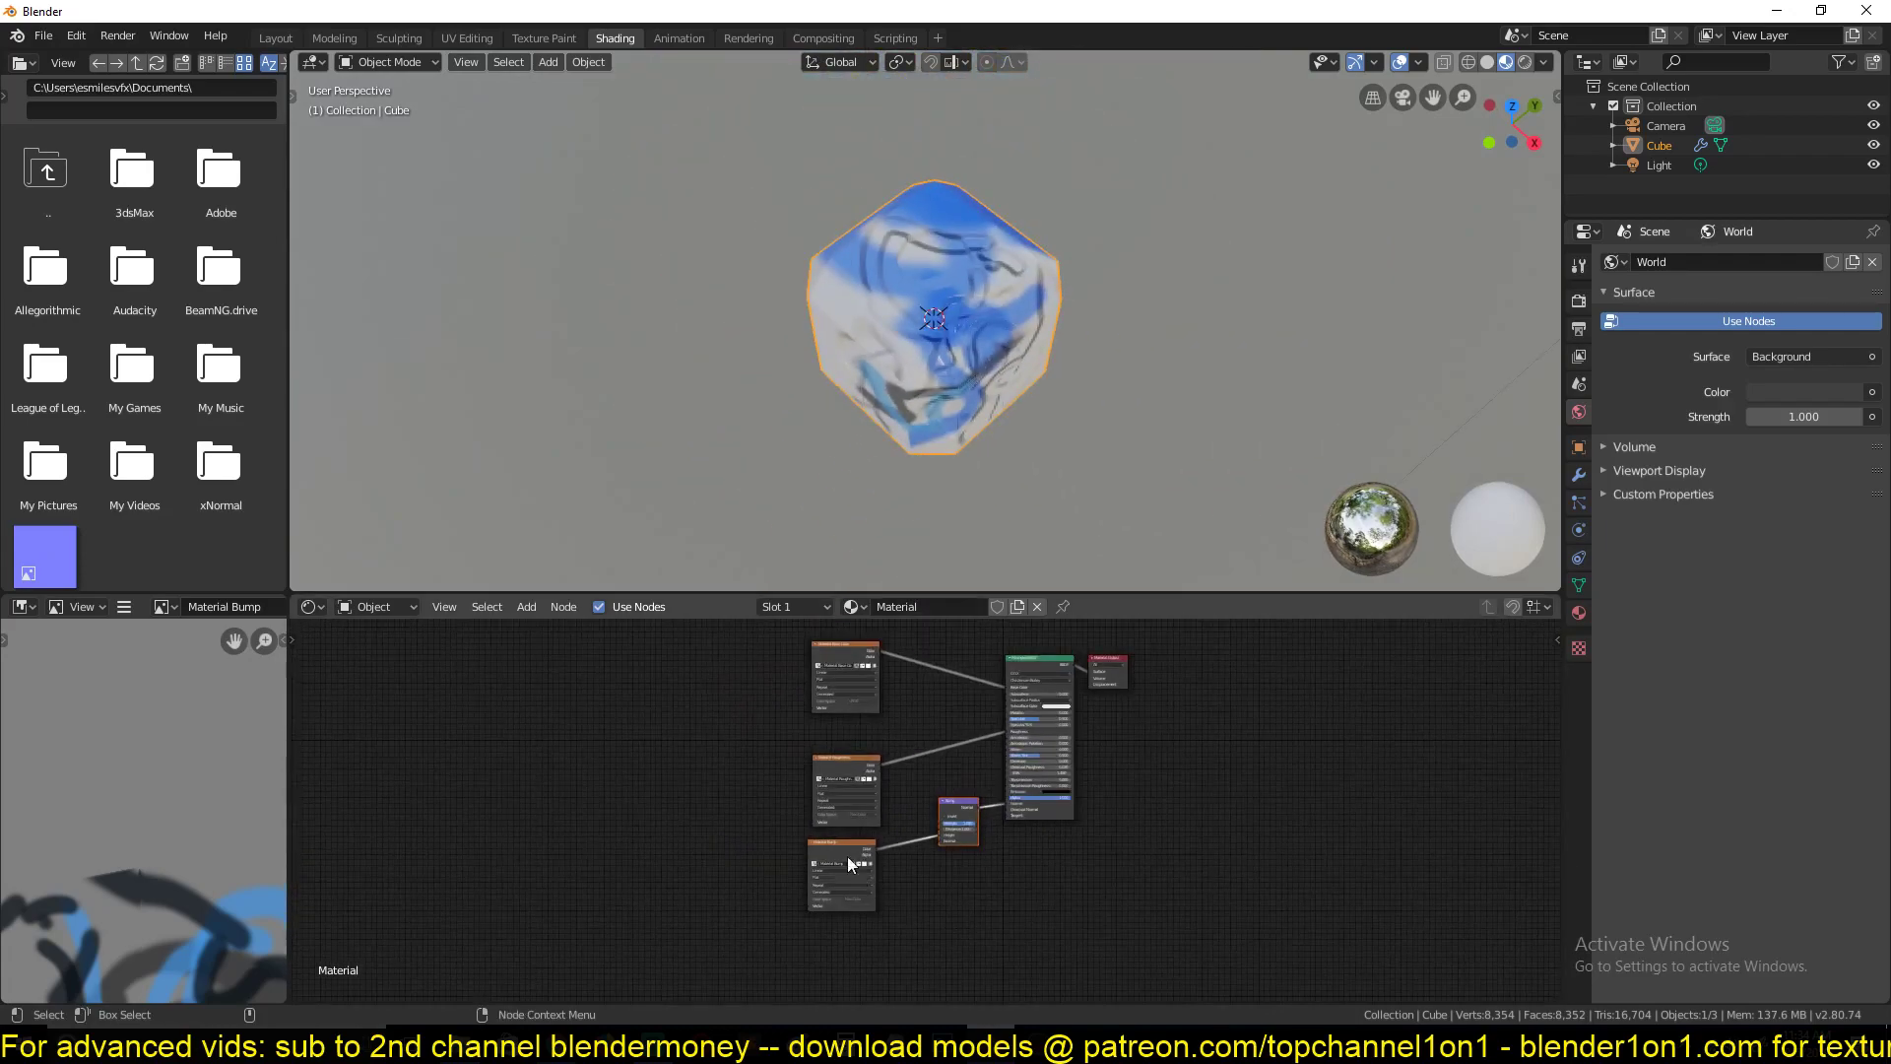
{"action": "left_click_drag", "start_coordinate": [715, 646], "coordinate": [949, 929]}
{"action": "key", "text": "x"}
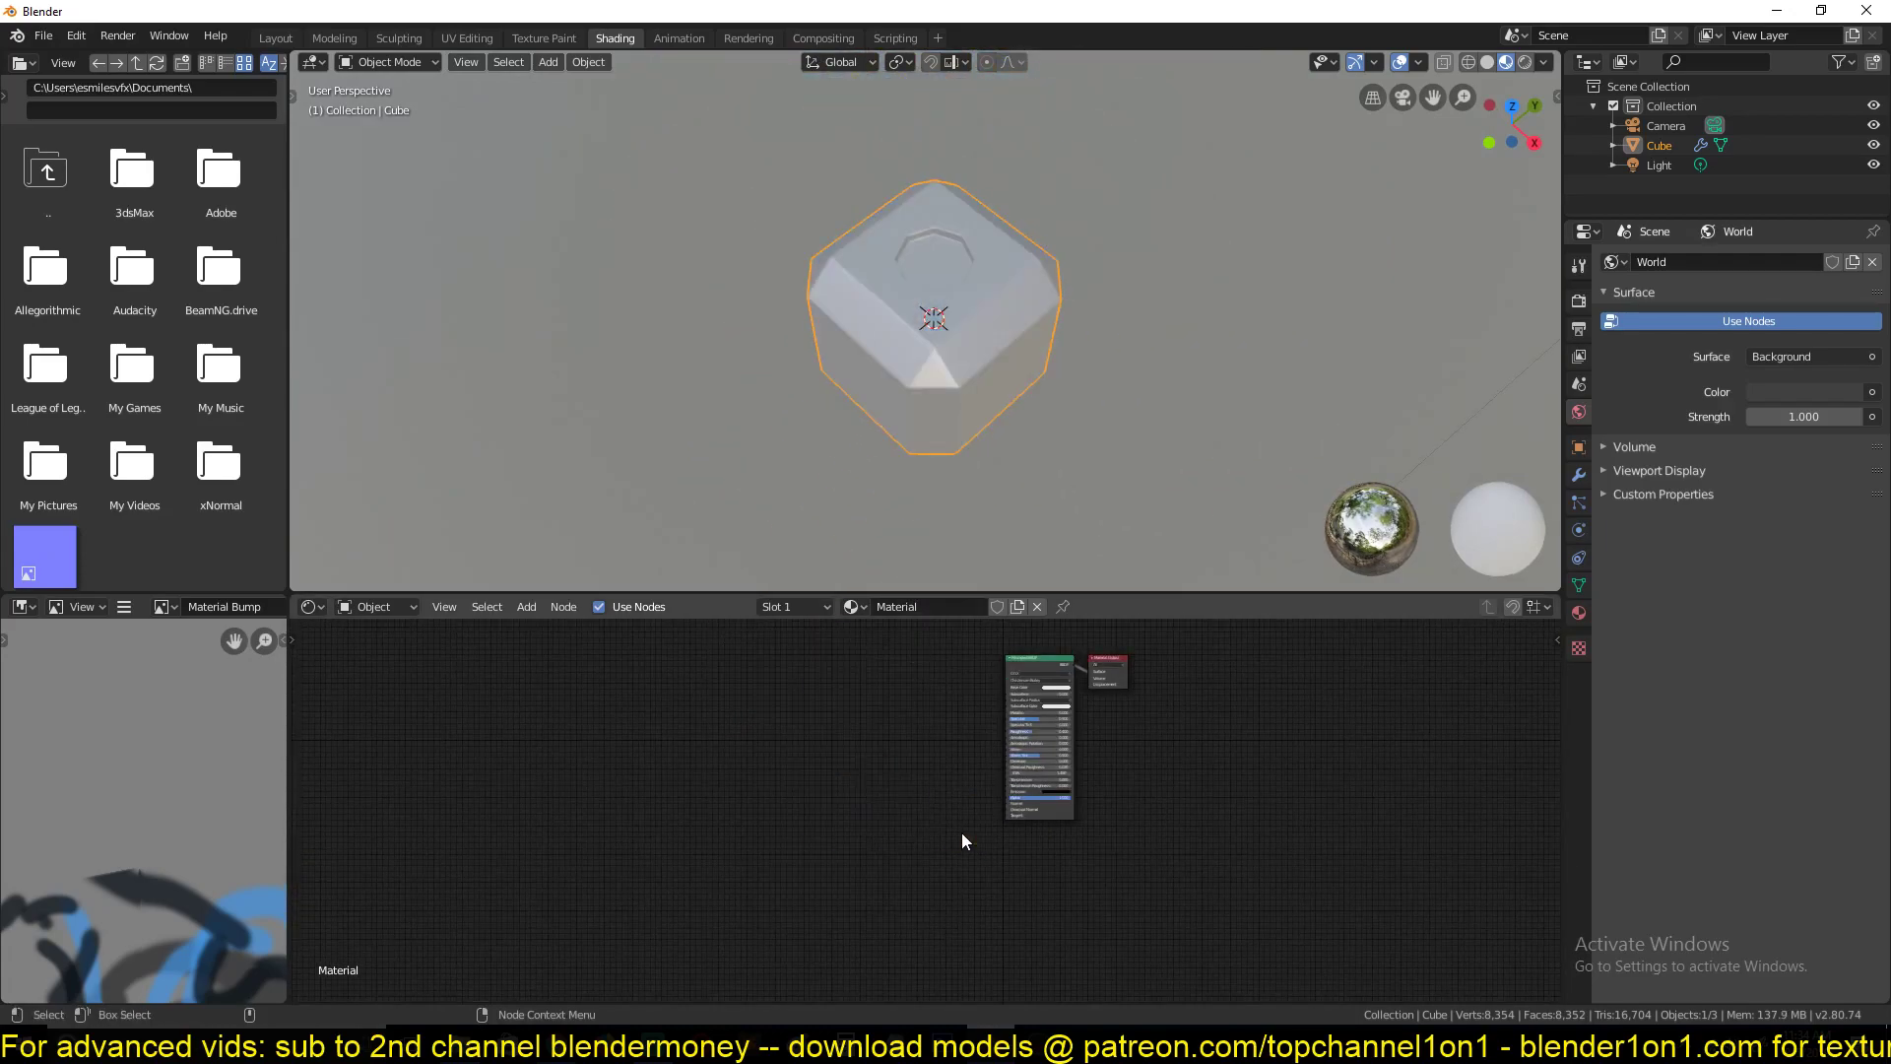
{"action": "scroll", "coordinate": [984, 787], "scroll_direction": "up", "scroll_amount": 4}
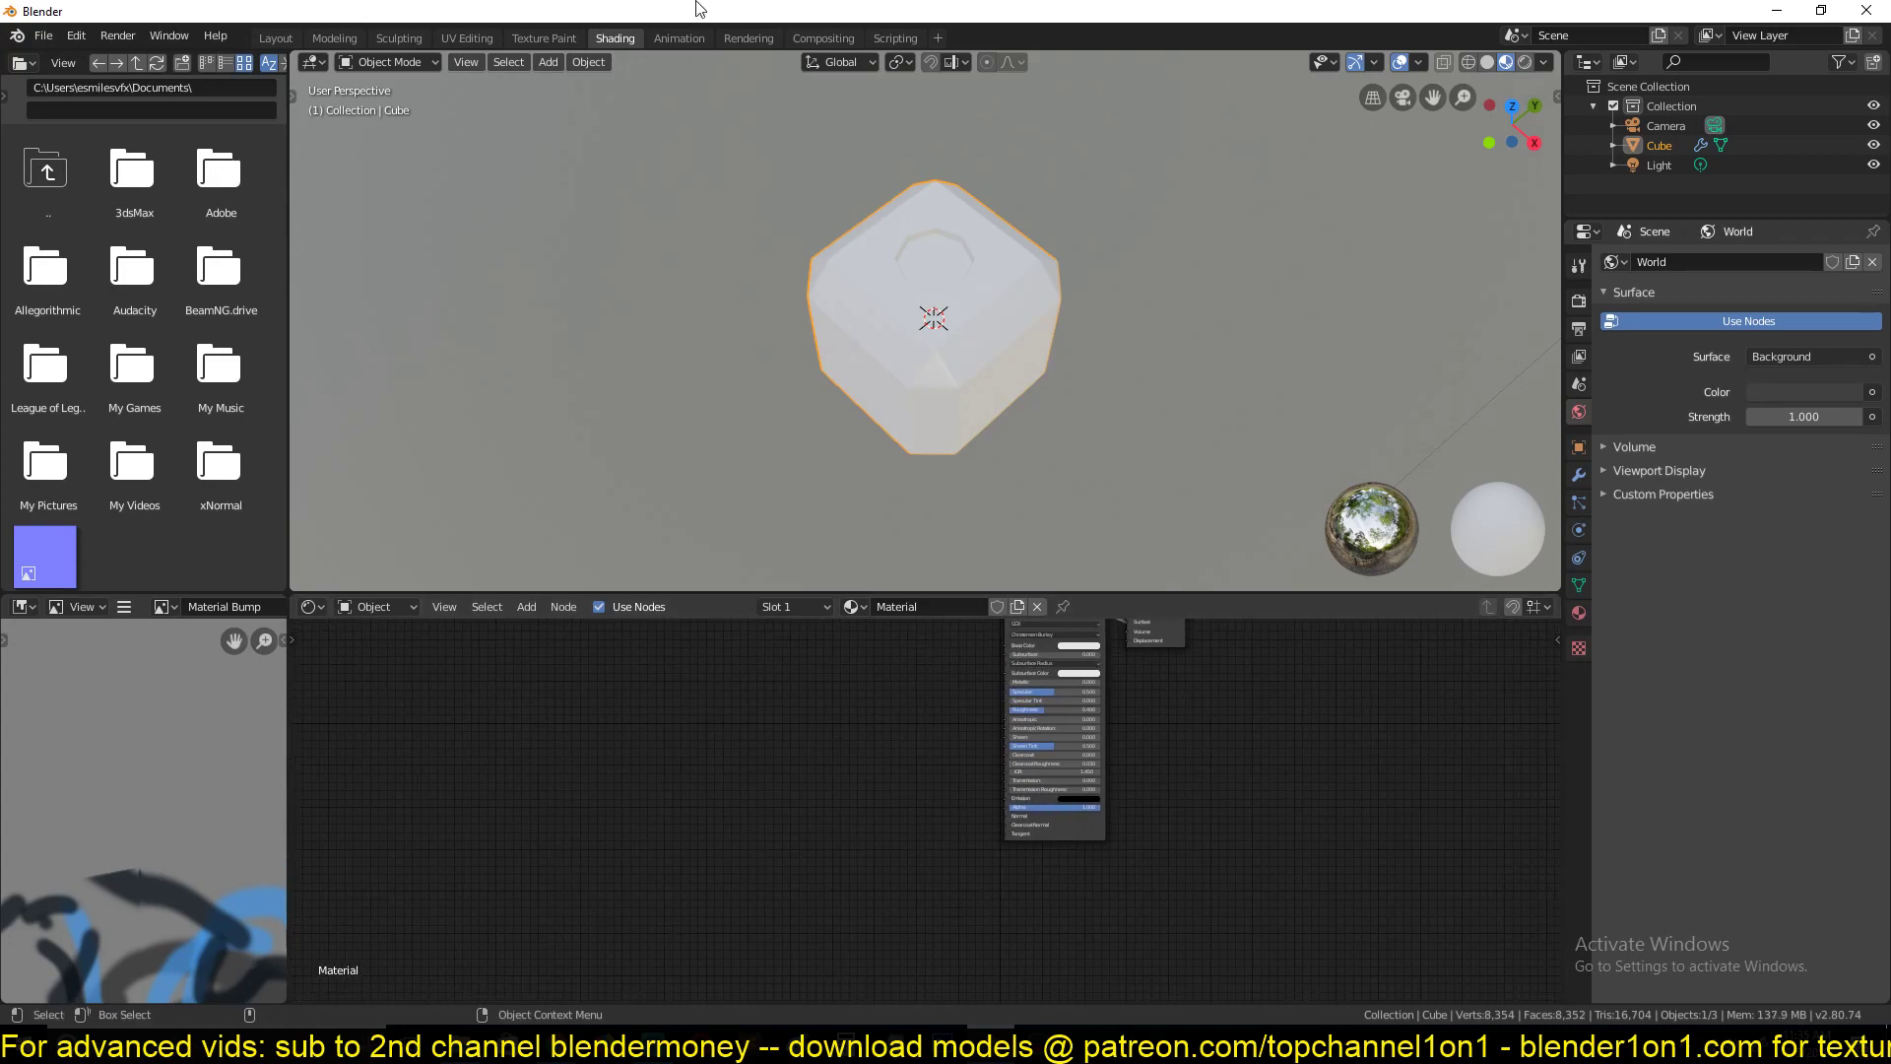
Return to the Texture Paint workspace and unlink the Material Bump image from the image editor
{"action": "left_click", "coordinate": [544, 37]}
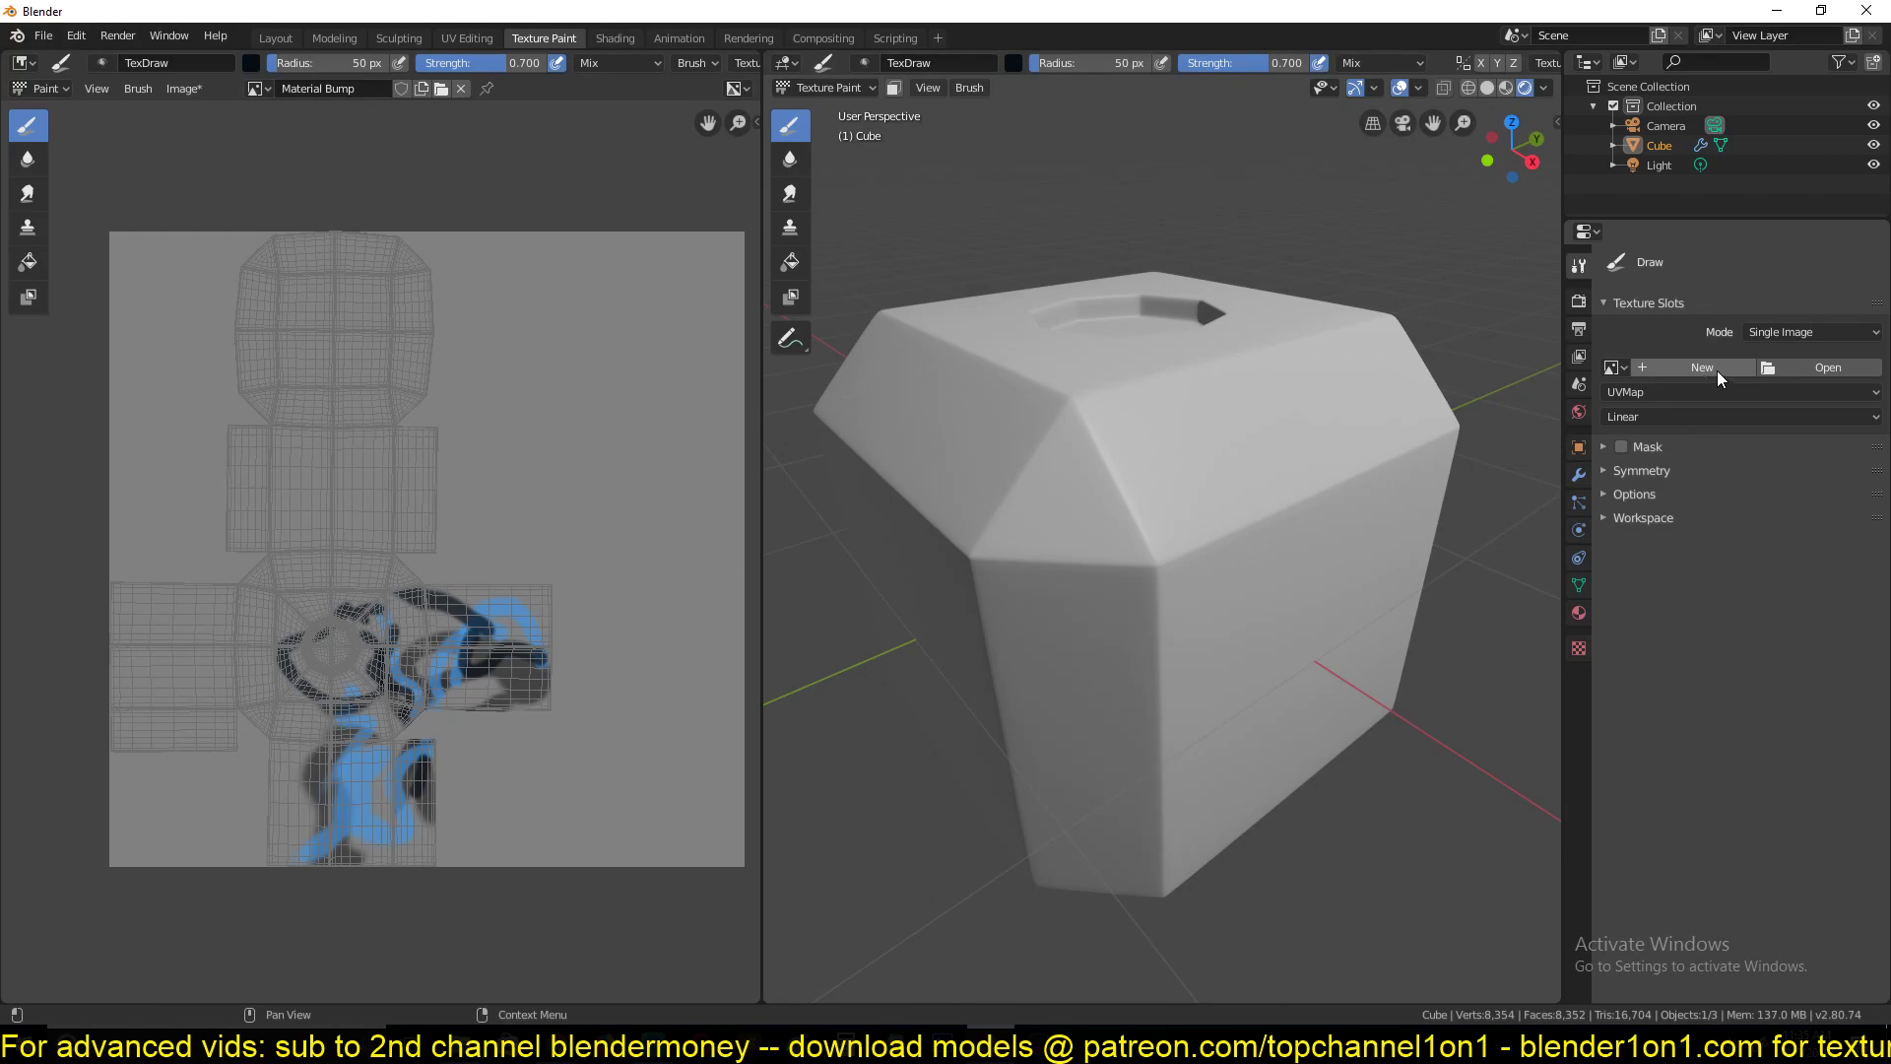
{"action": "left_click", "coordinate": [460, 89]}
{"action": "scroll", "coordinate": [611, 415], "scroll_direction": "up", "scroll_amount": 6}
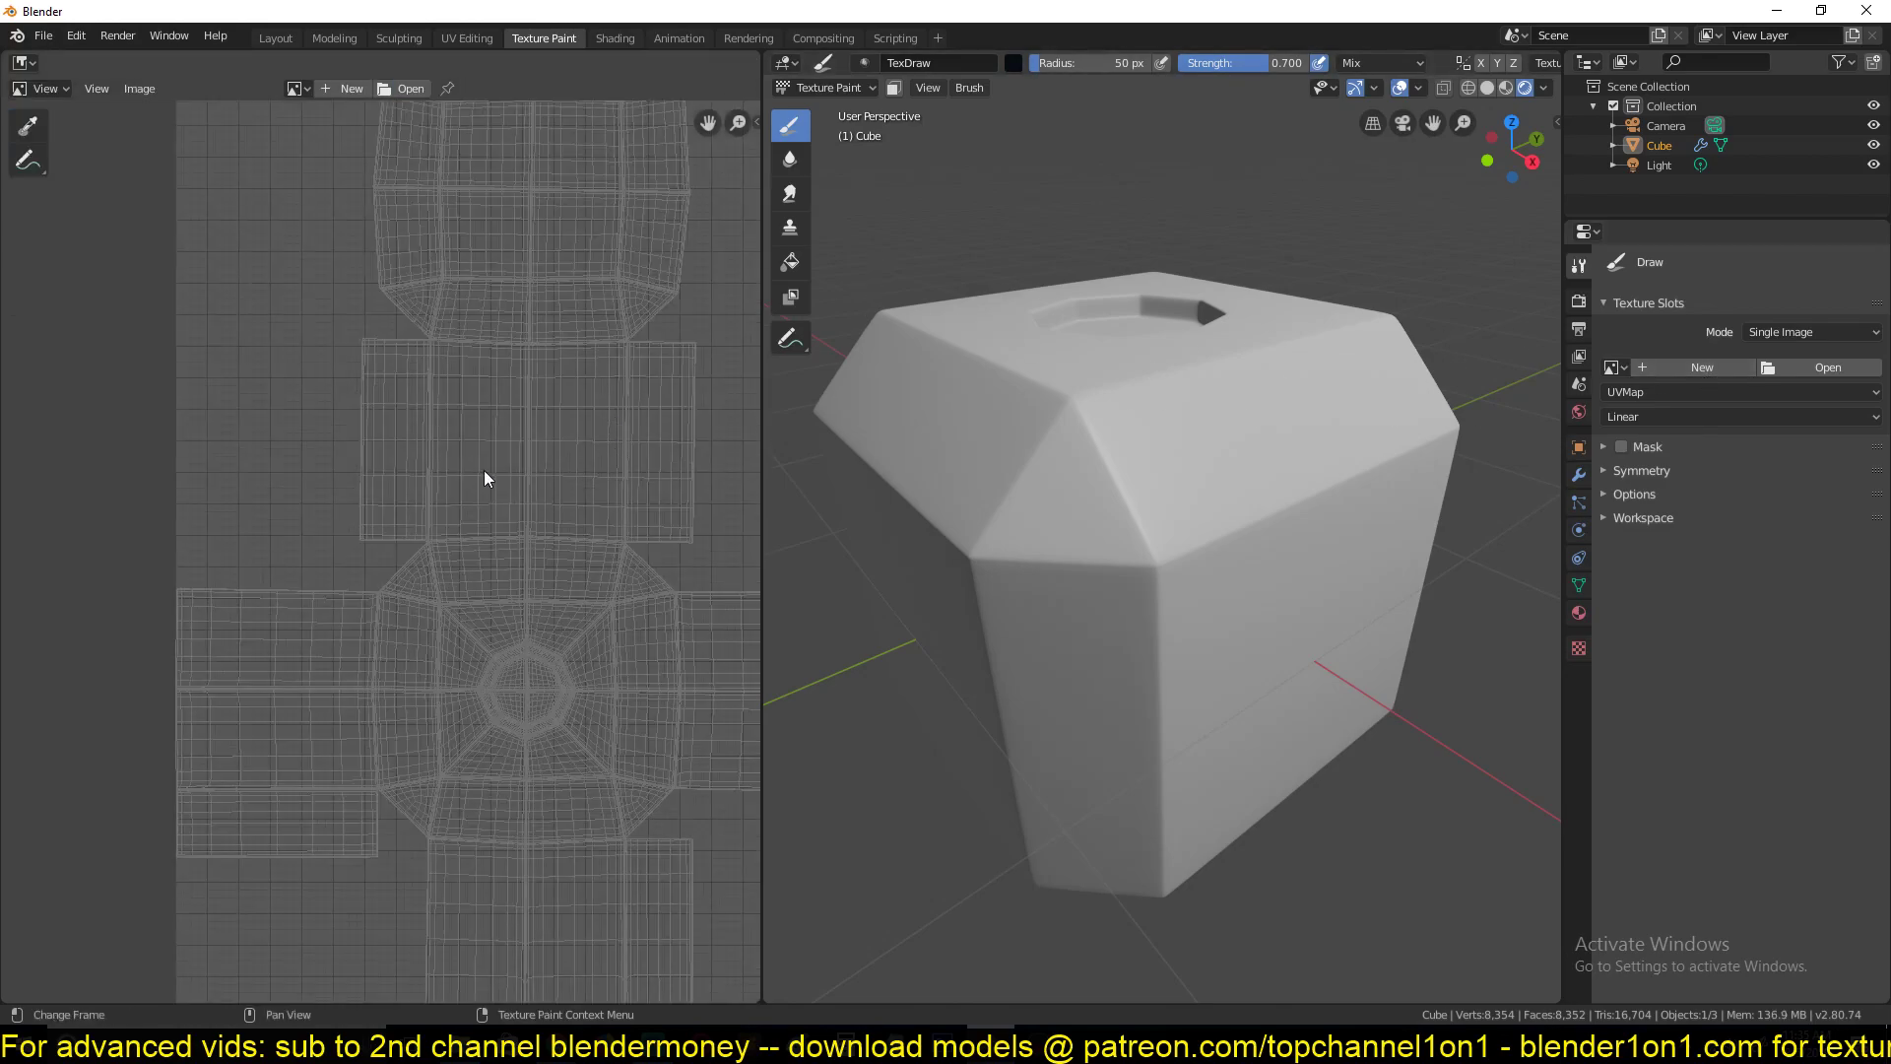
{"action": "left_click", "coordinate": [1740, 369]}
{"action": "left_click", "coordinate": [1769, 510]}
{"action": "scroll", "coordinate": [594, 422], "scroll_direction": "down", "scroll_amount": 2}
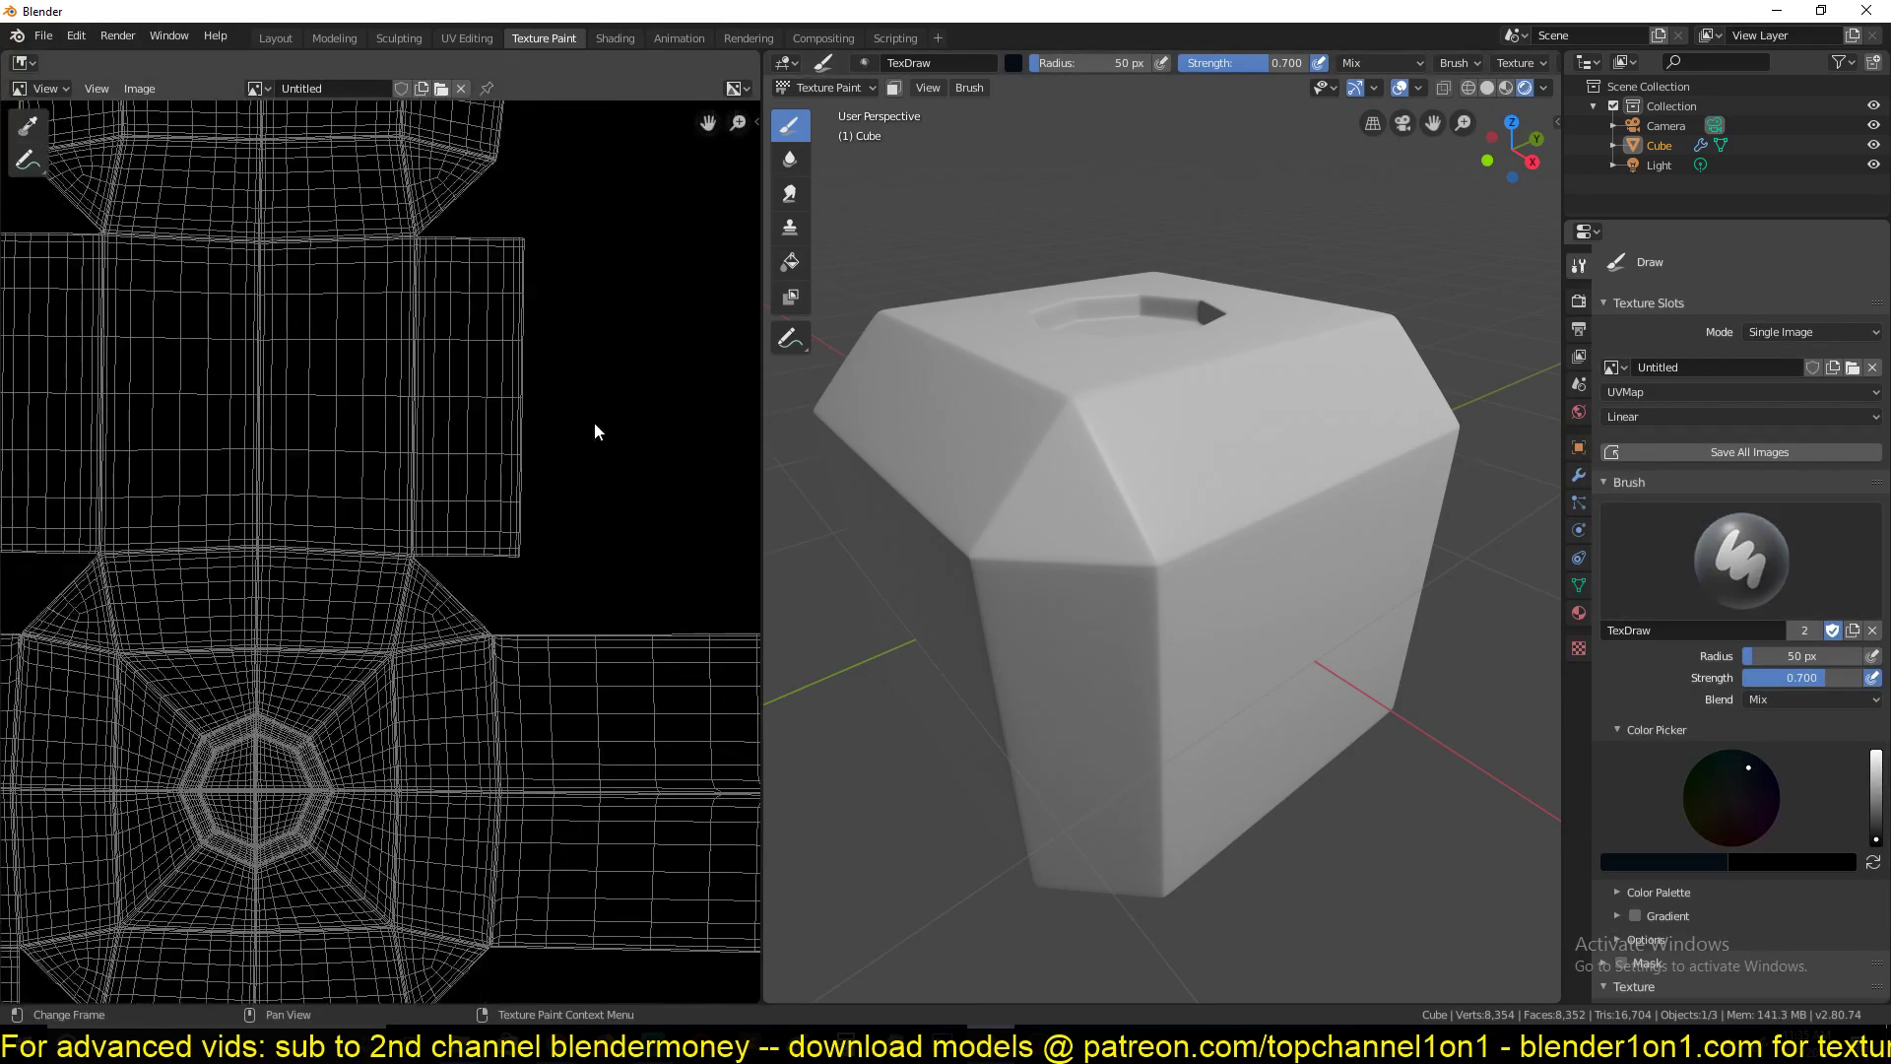
{"action": "key", "text": "ctrl+z"}
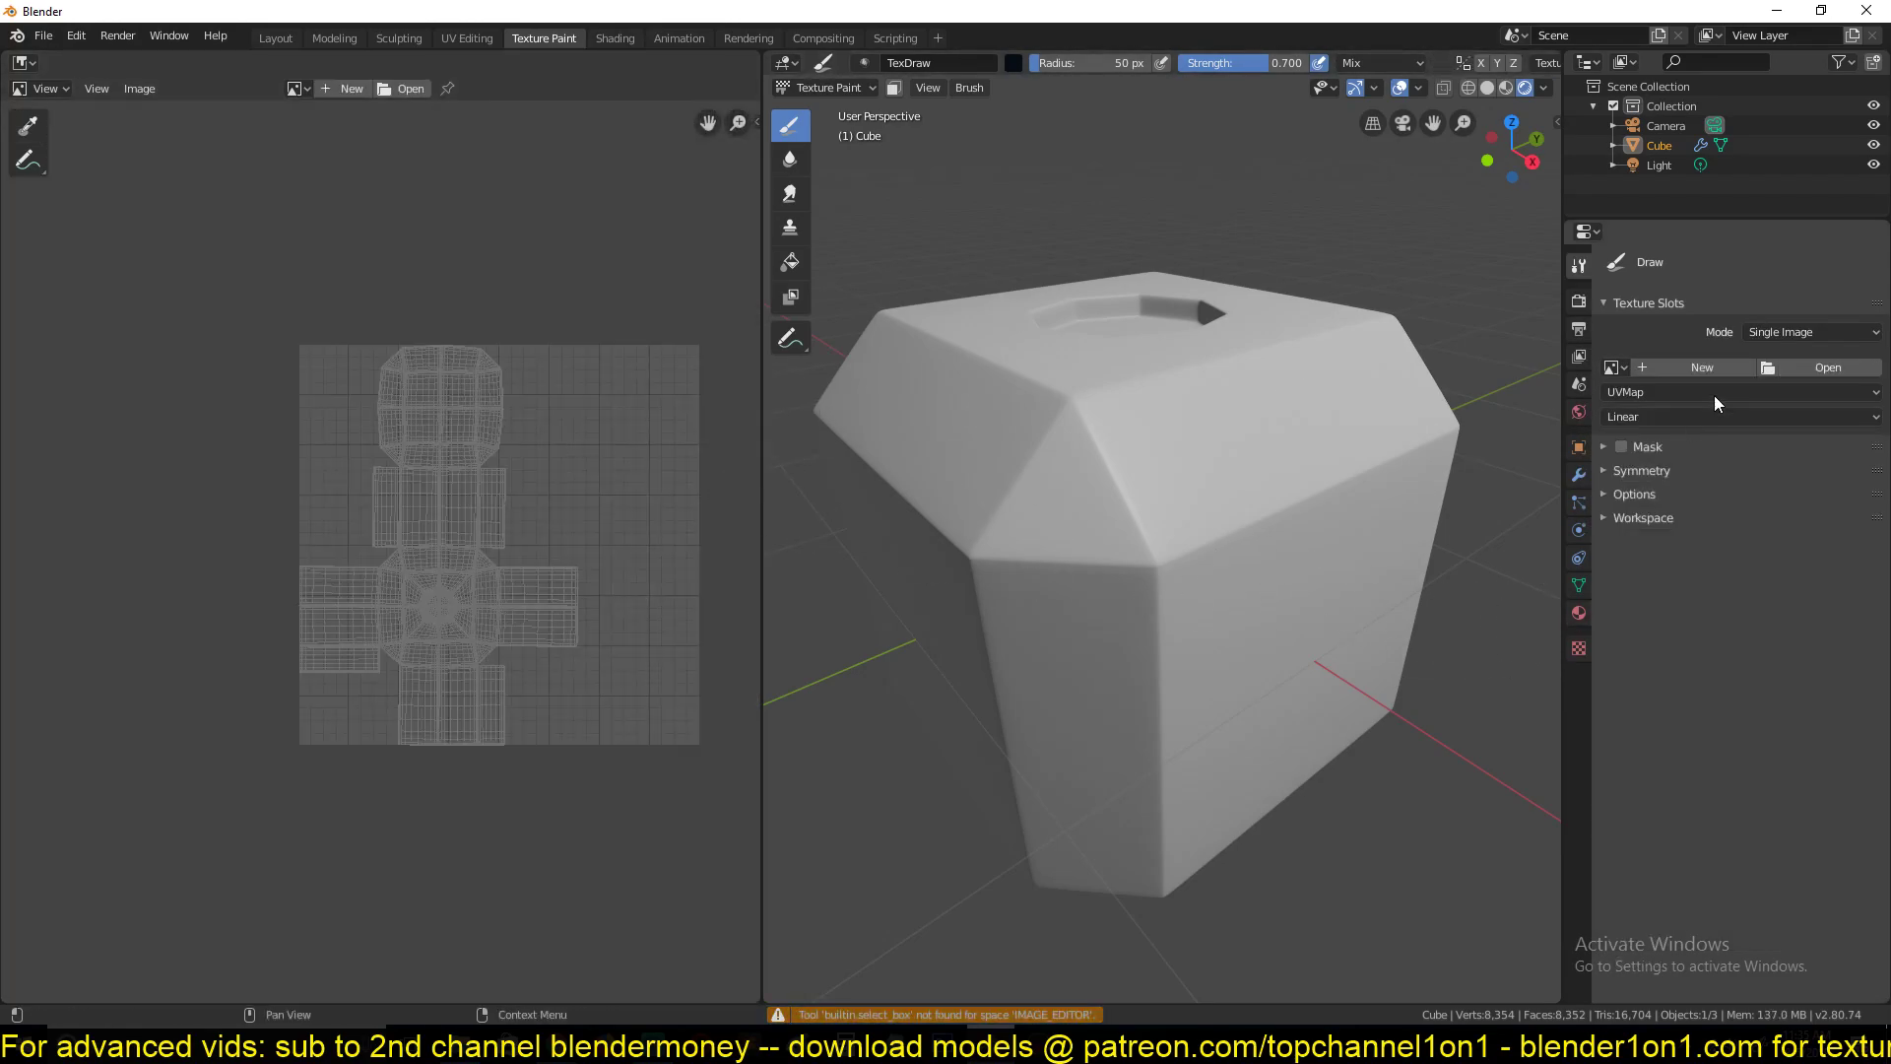
Create a new blank single image for painting, filled with a mid-grey color of HSV value 0.5
{"action": "left_click", "coordinate": [1718, 376]}
{"action": "left_click", "coordinate": [1805, 421]}
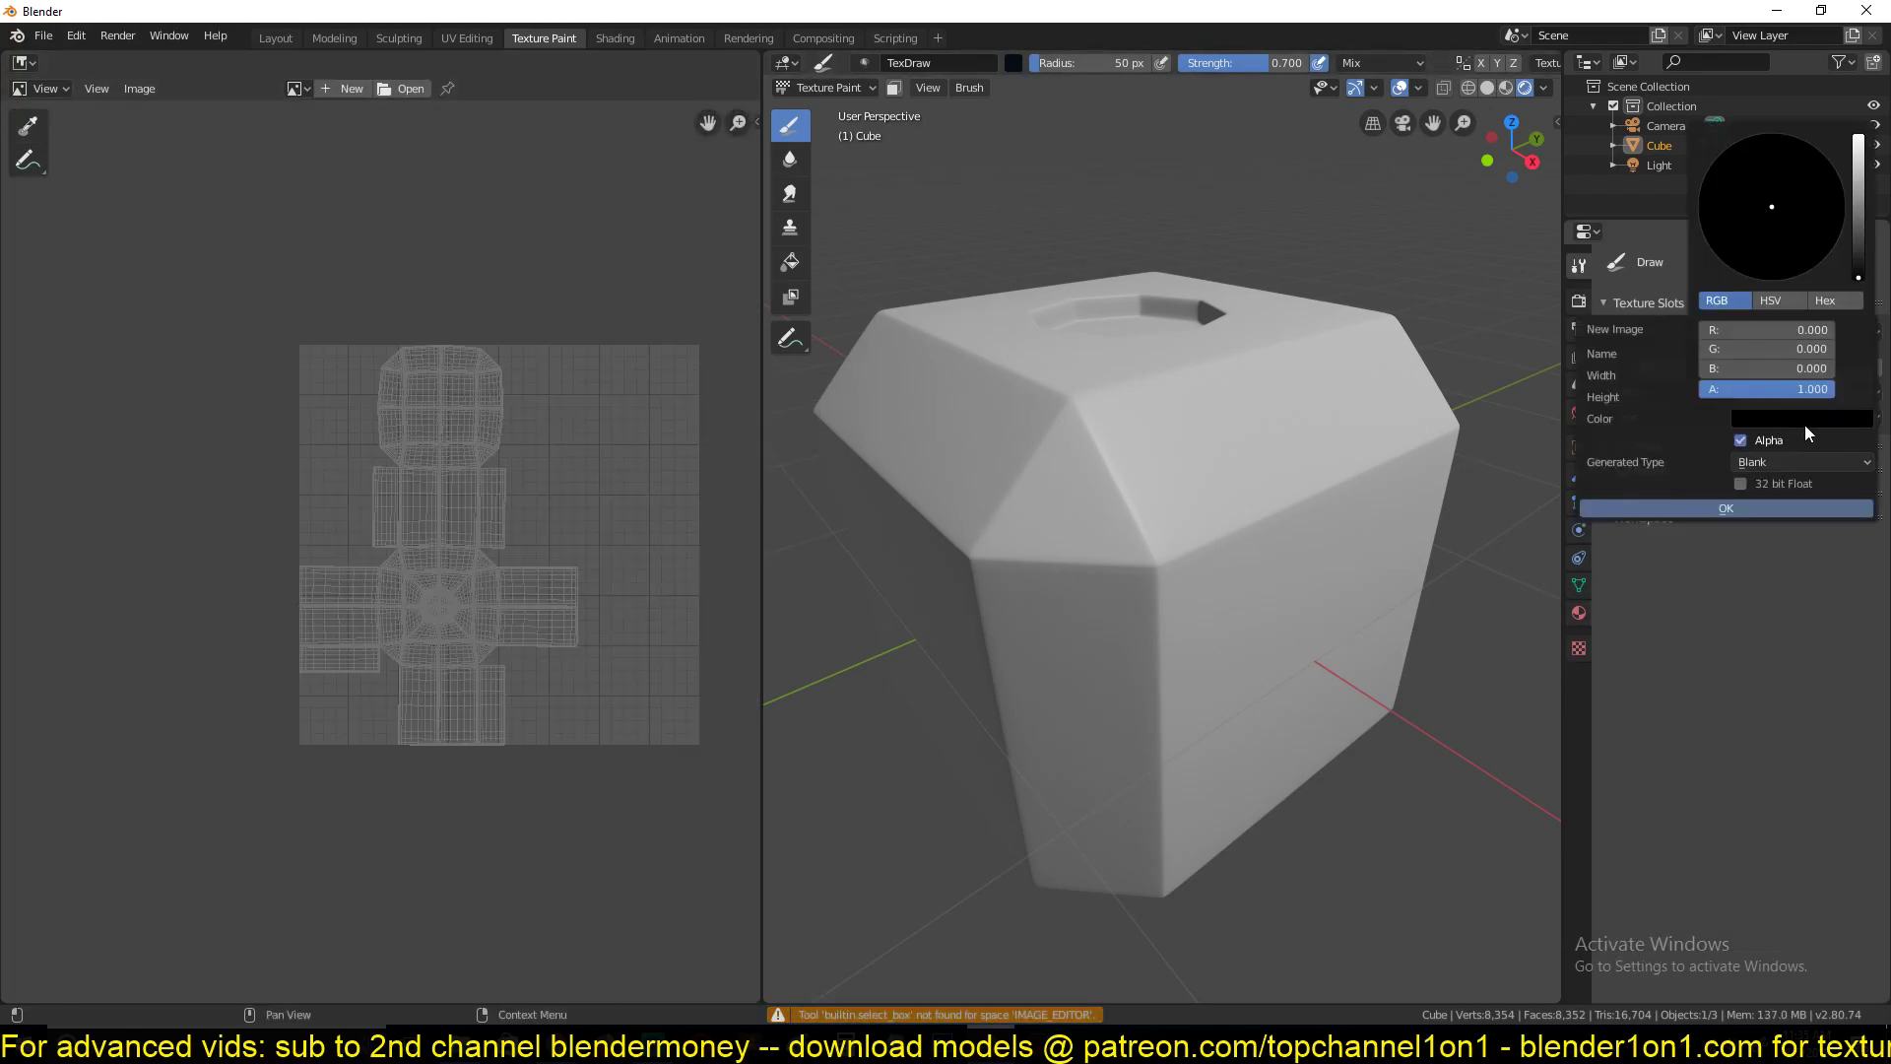
{"action": "left_click", "coordinate": [1766, 302]}
{"action": "left_click", "coordinate": [1773, 368]}
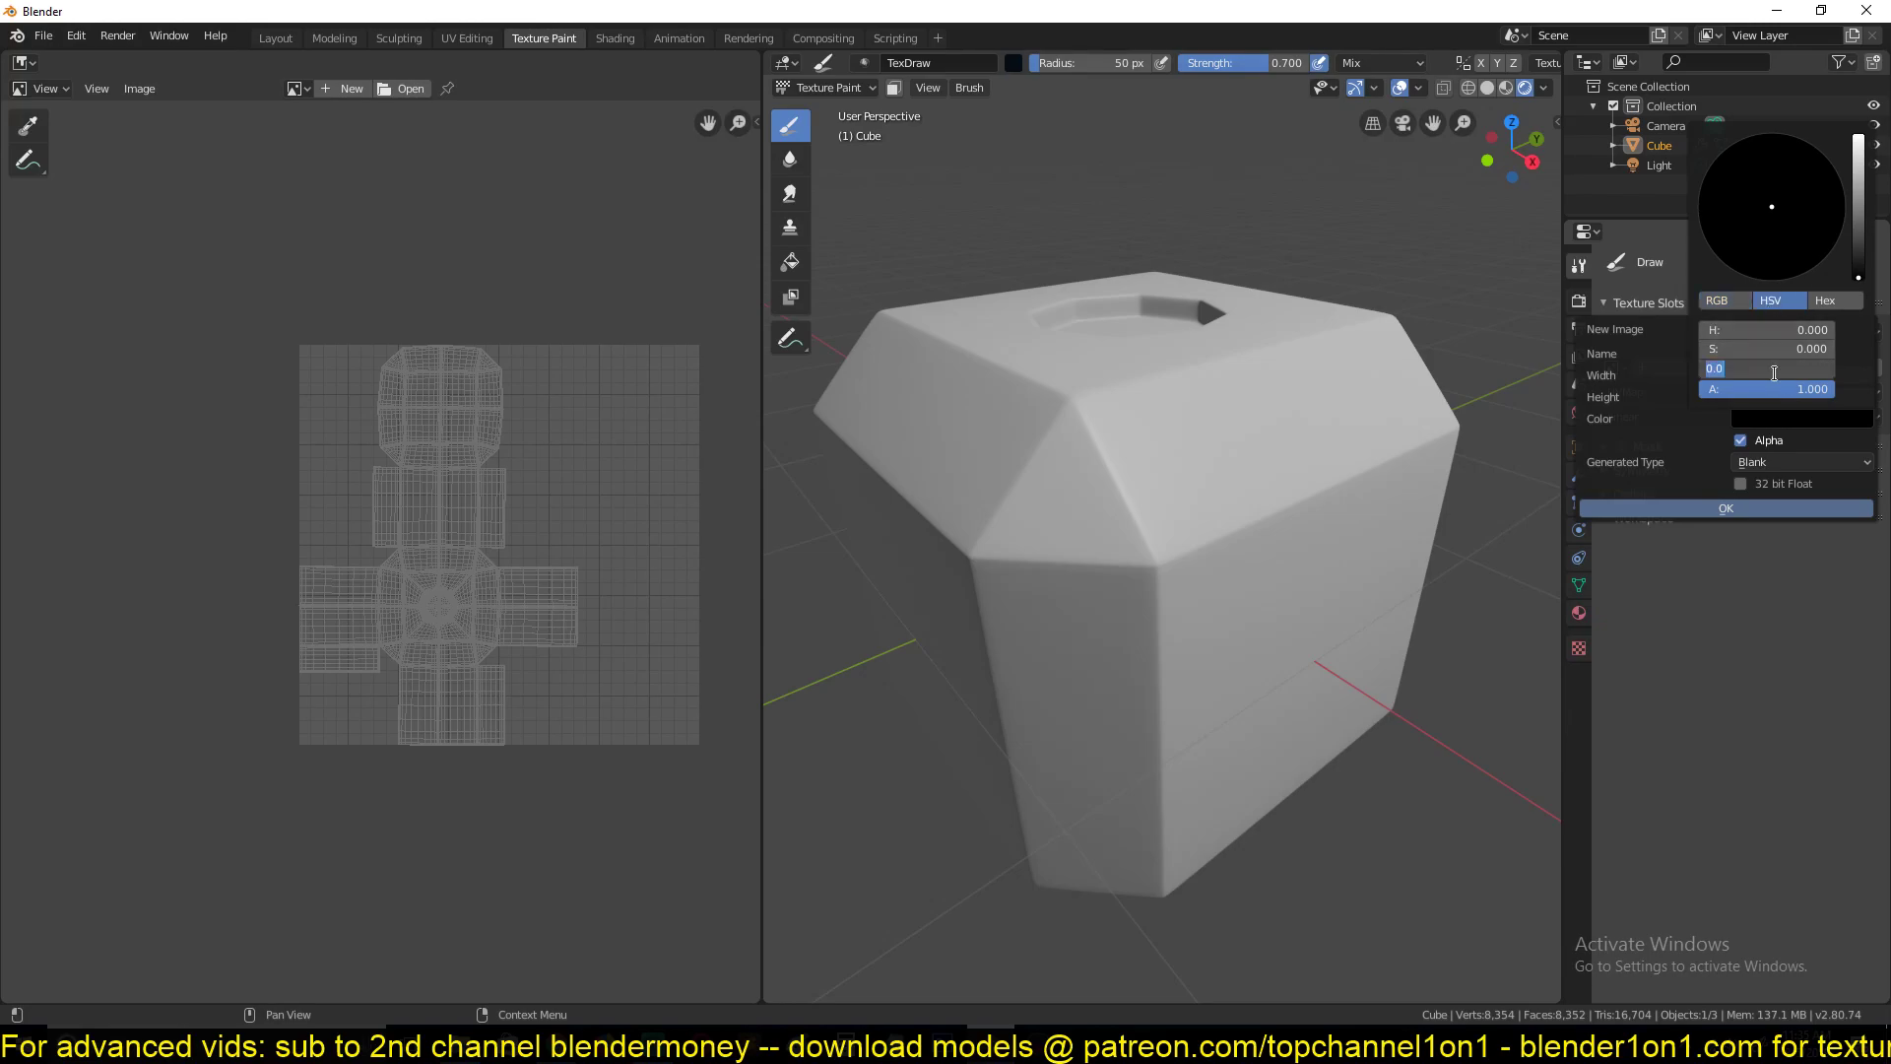
{"action": "type", "text": ".5"}
{"action": "left_click", "coordinate": [1674, 384]}
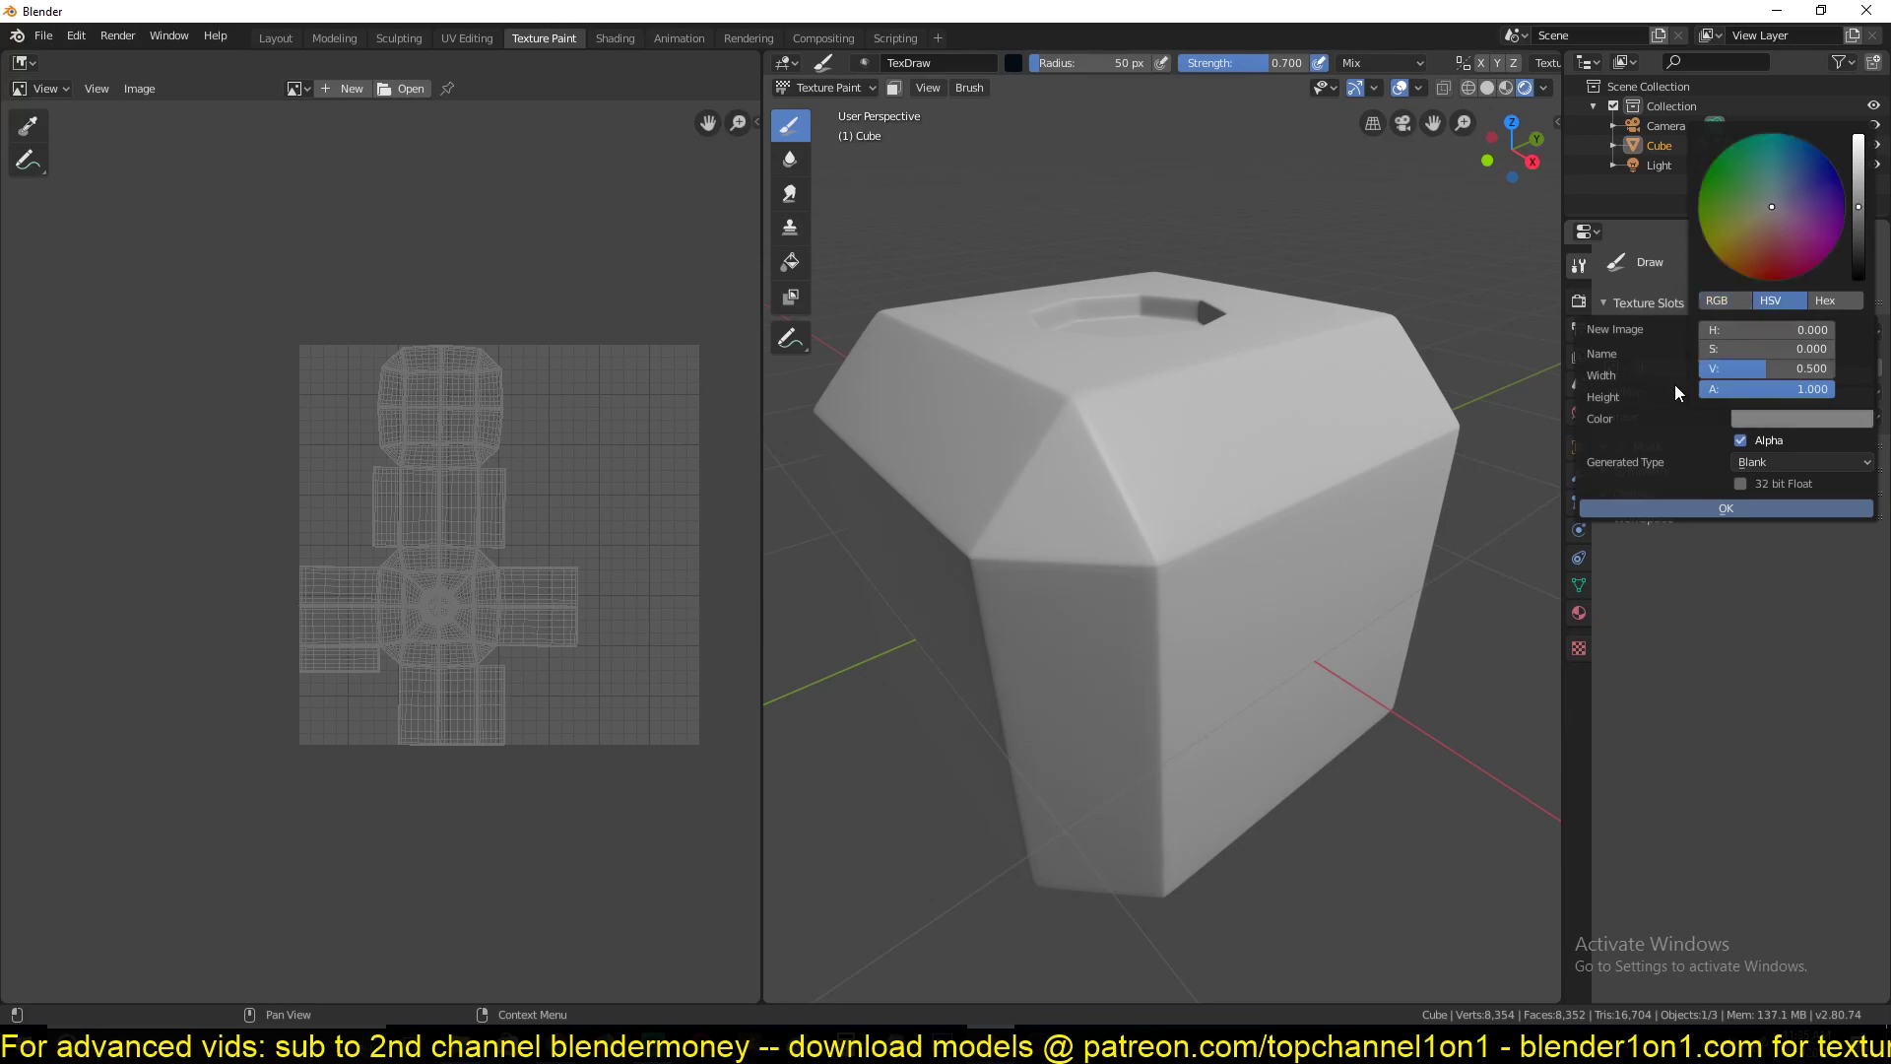
{"action": "left_click", "coordinate": [1723, 504]}
Try to paint a stroke on the cube's upper bevel with the new grey image, and undo it
{"action": "middle_click_drag", "start_coordinate": [1437, 406], "coordinate": [1150, 417]}
{"action": "left_click_drag", "start_coordinate": [1149, 416], "coordinate": [1280, 438]}
{"action": "scroll", "coordinate": [1195, 457], "scroll_direction": "down", "scroll_amount": 1}
{"action": "key", "text": "ctrl+z"}
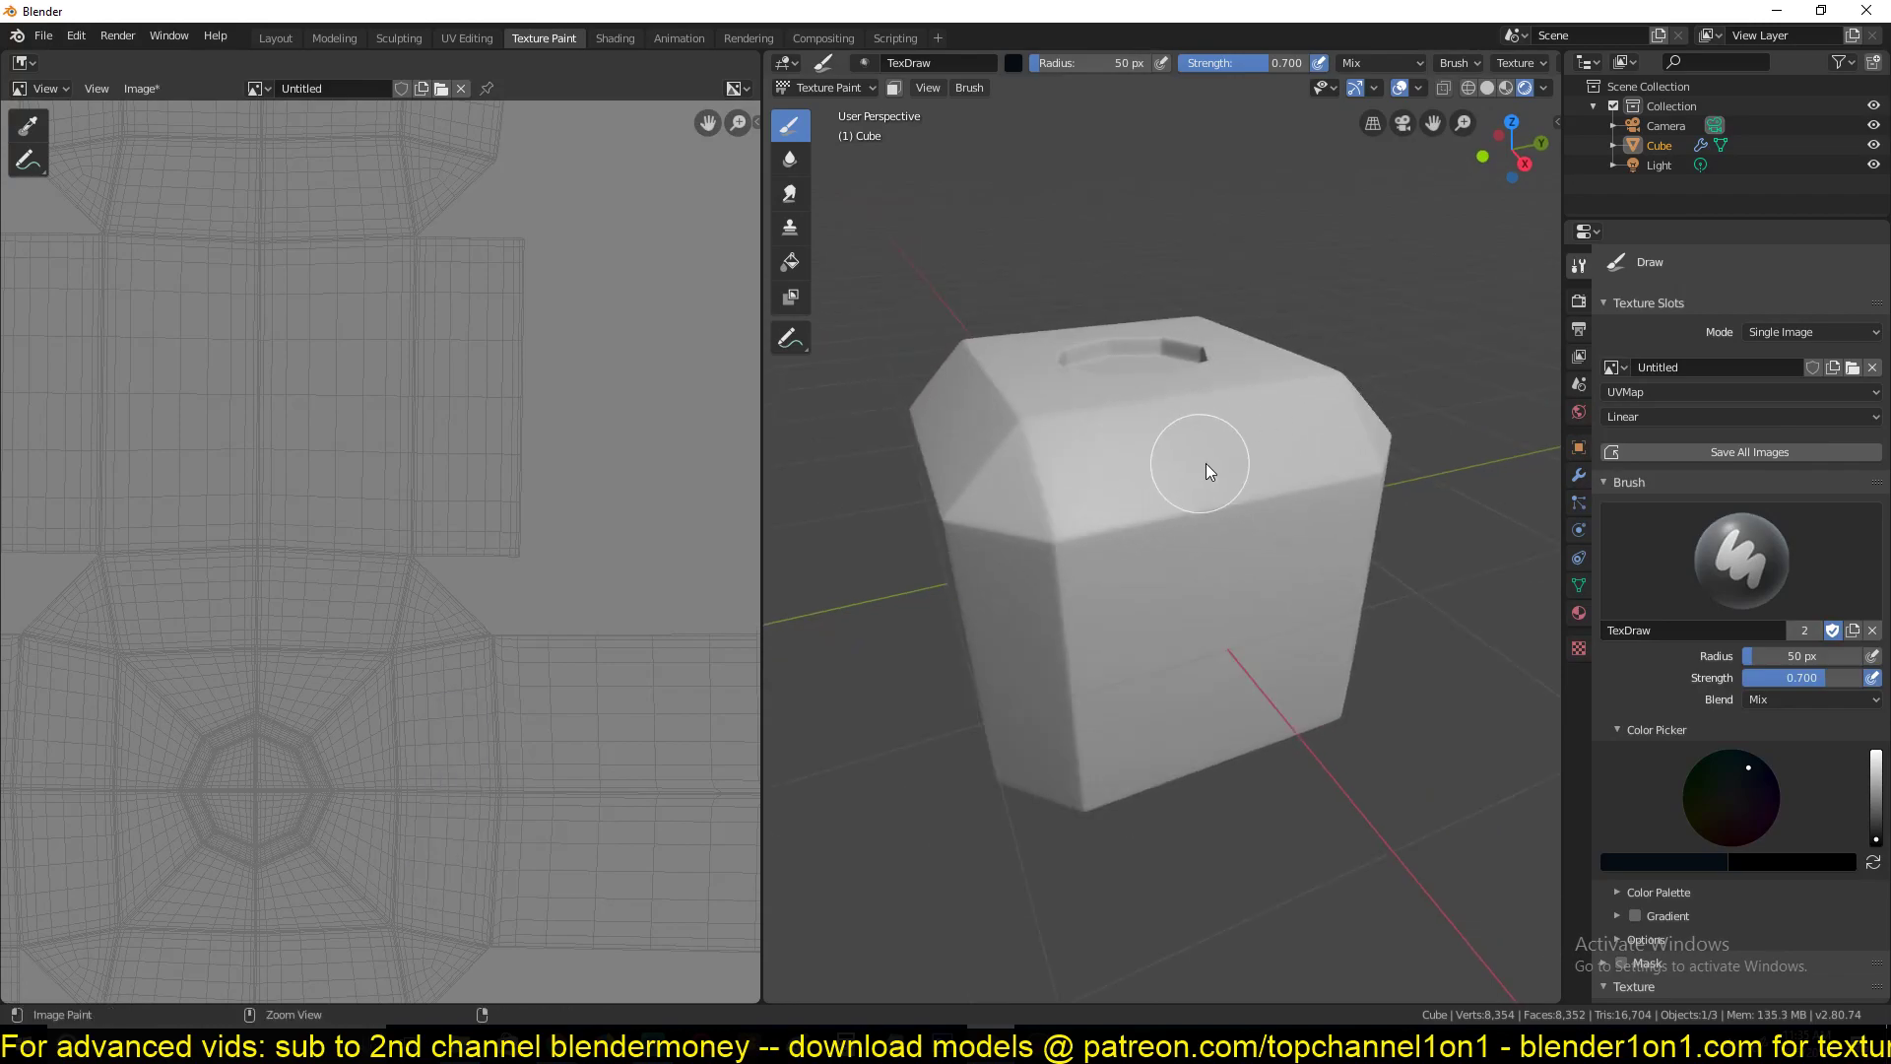
{"action": "middle_click_drag", "start_coordinate": [1139, 482], "coordinate": [1408, 443]}
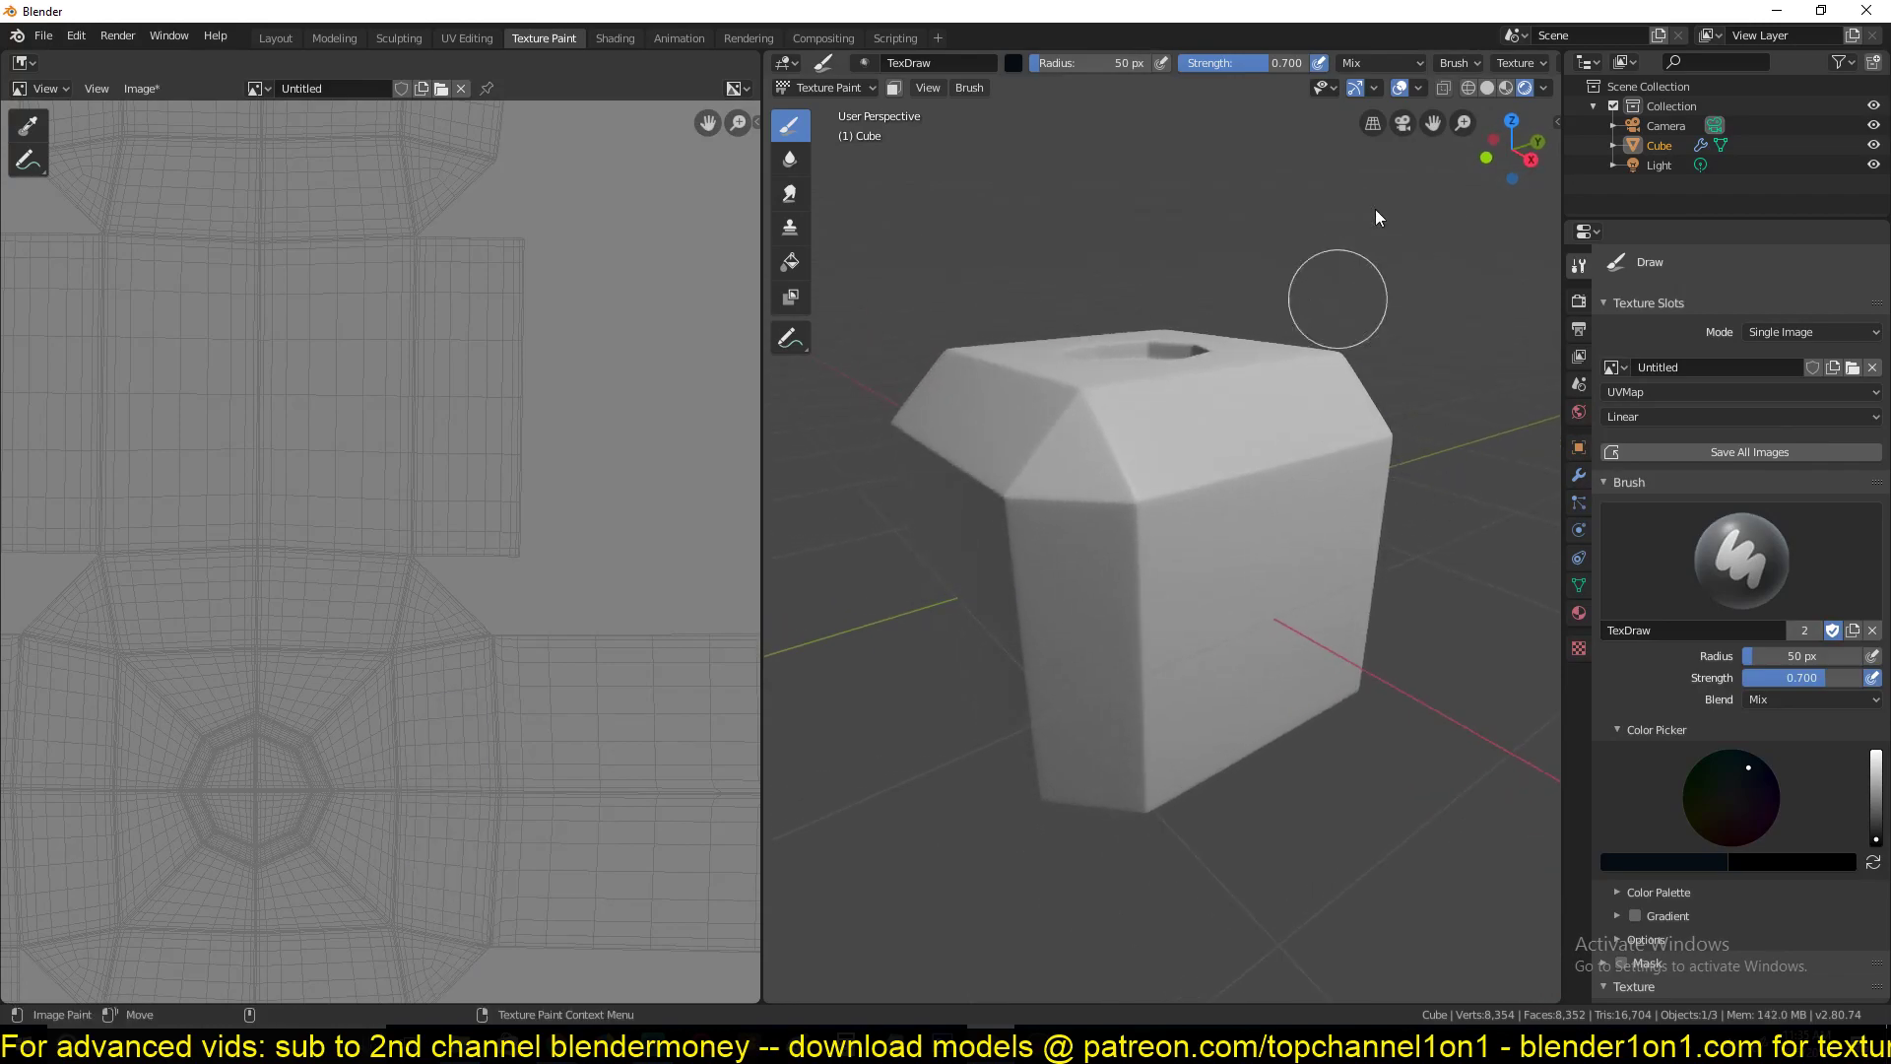
Set the paint viewport to solid shading, and add an Image Texture node to the cube's material in the Shading workspace
{"action": "left_click", "coordinate": [1487, 87]}
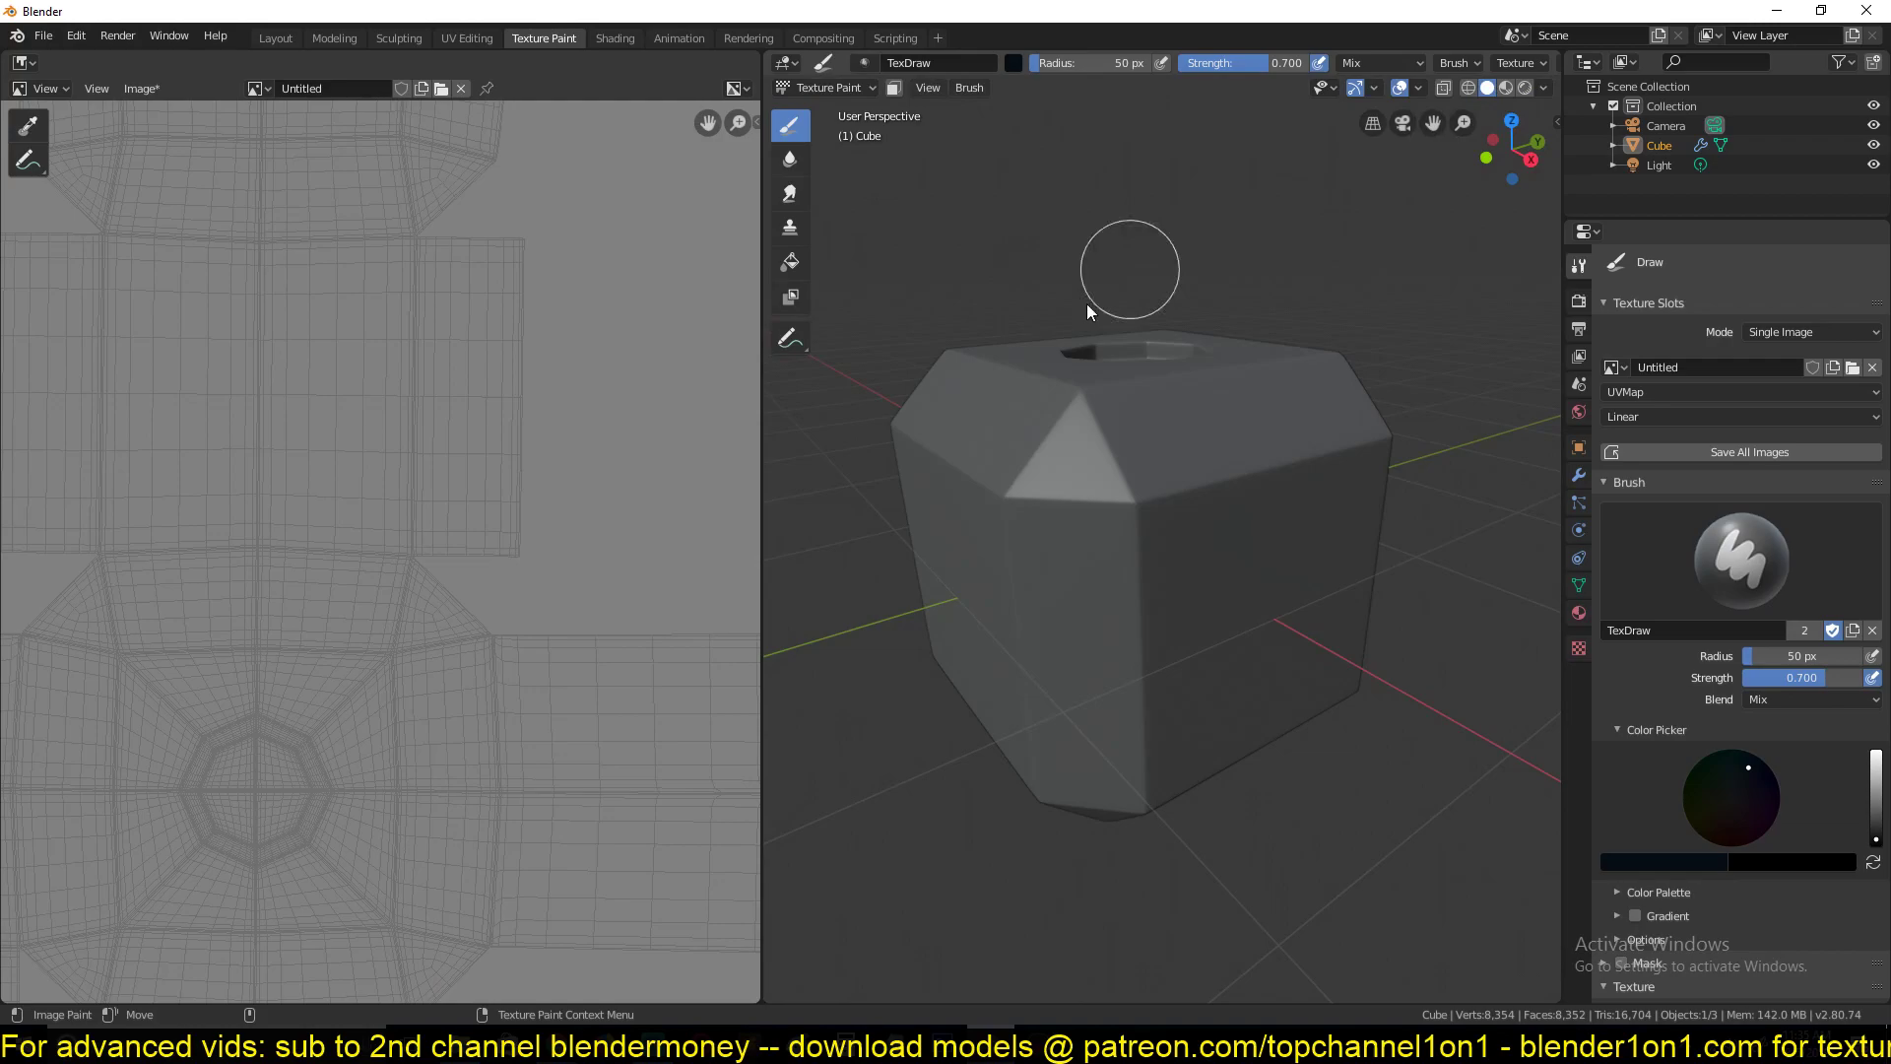
{"action": "left_click", "coordinate": [615, 38]}
{"action": "middle_click_drag", "start_coordinate": [689, 746], "coordinate": [742, 750]}
{"action": "scroll", "coordinate": [742, 750], "scroll_direction": "up", "scroll_amount": 1}
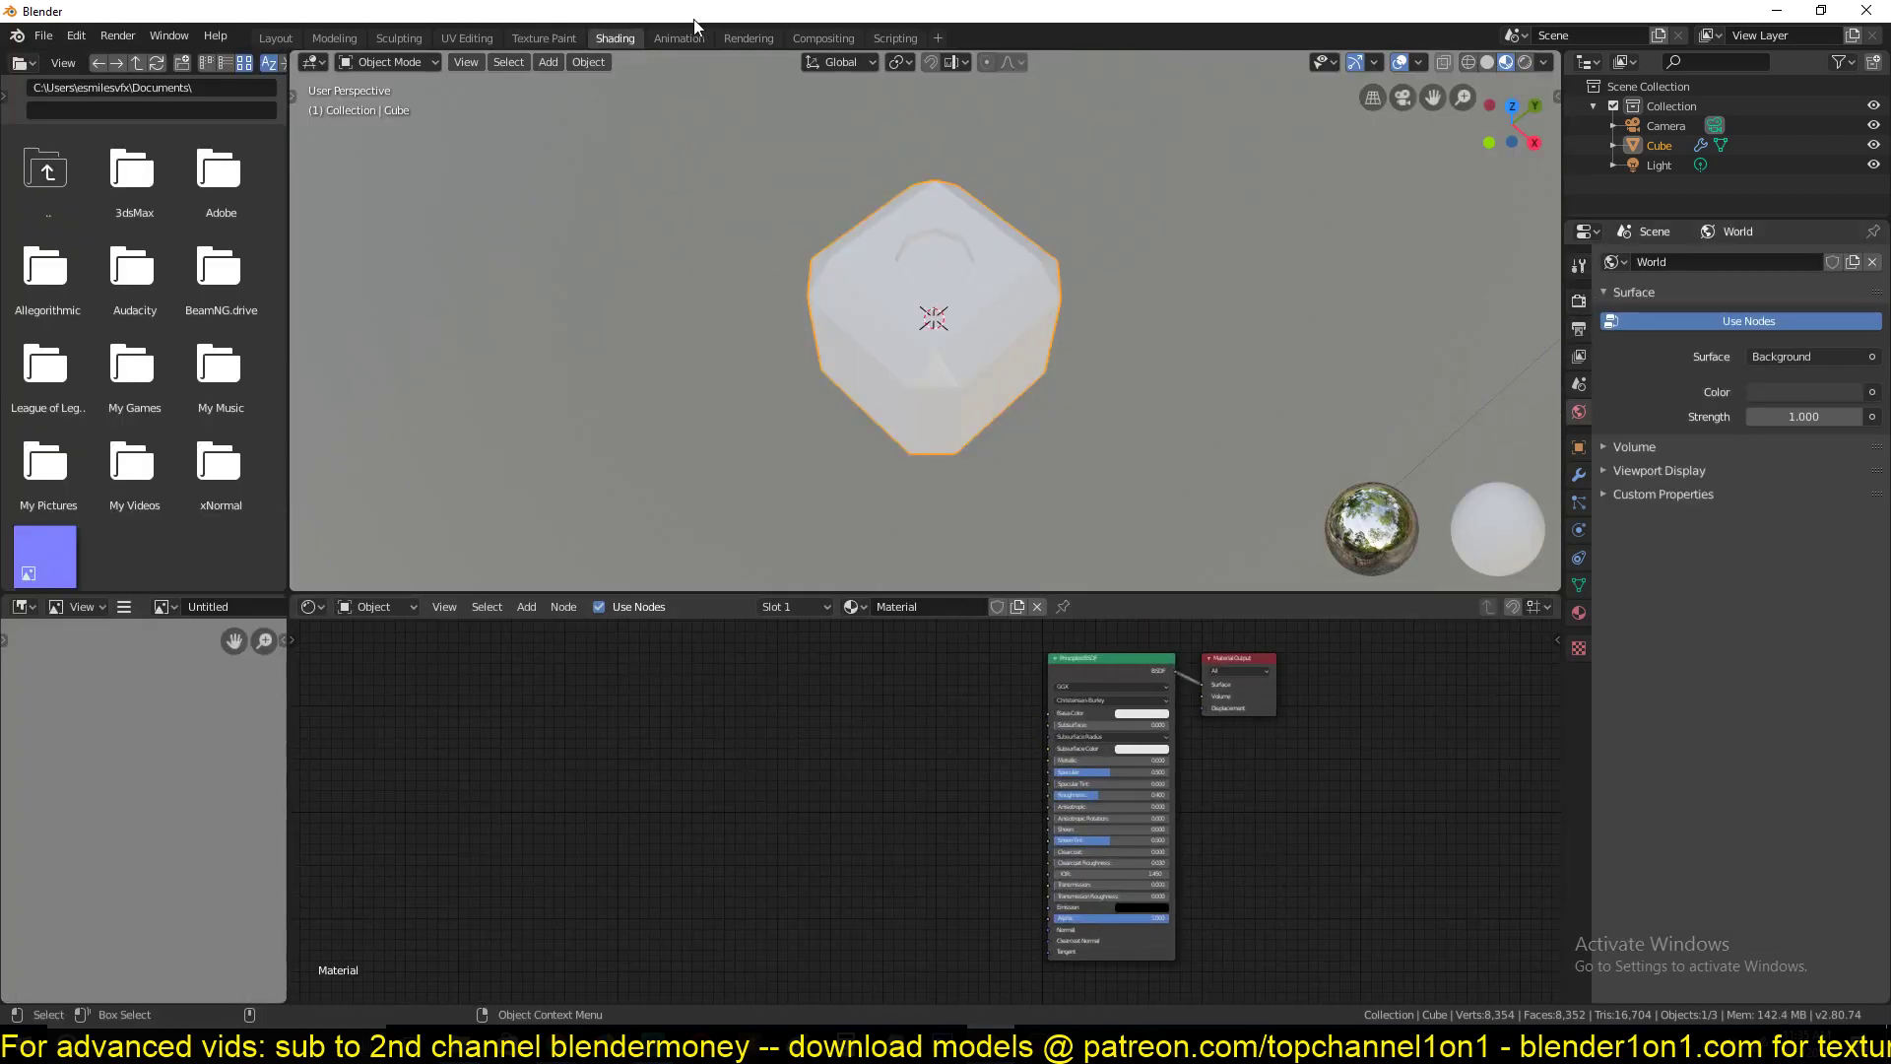
{"action": "left_click", "coordinate": [553, 37]}
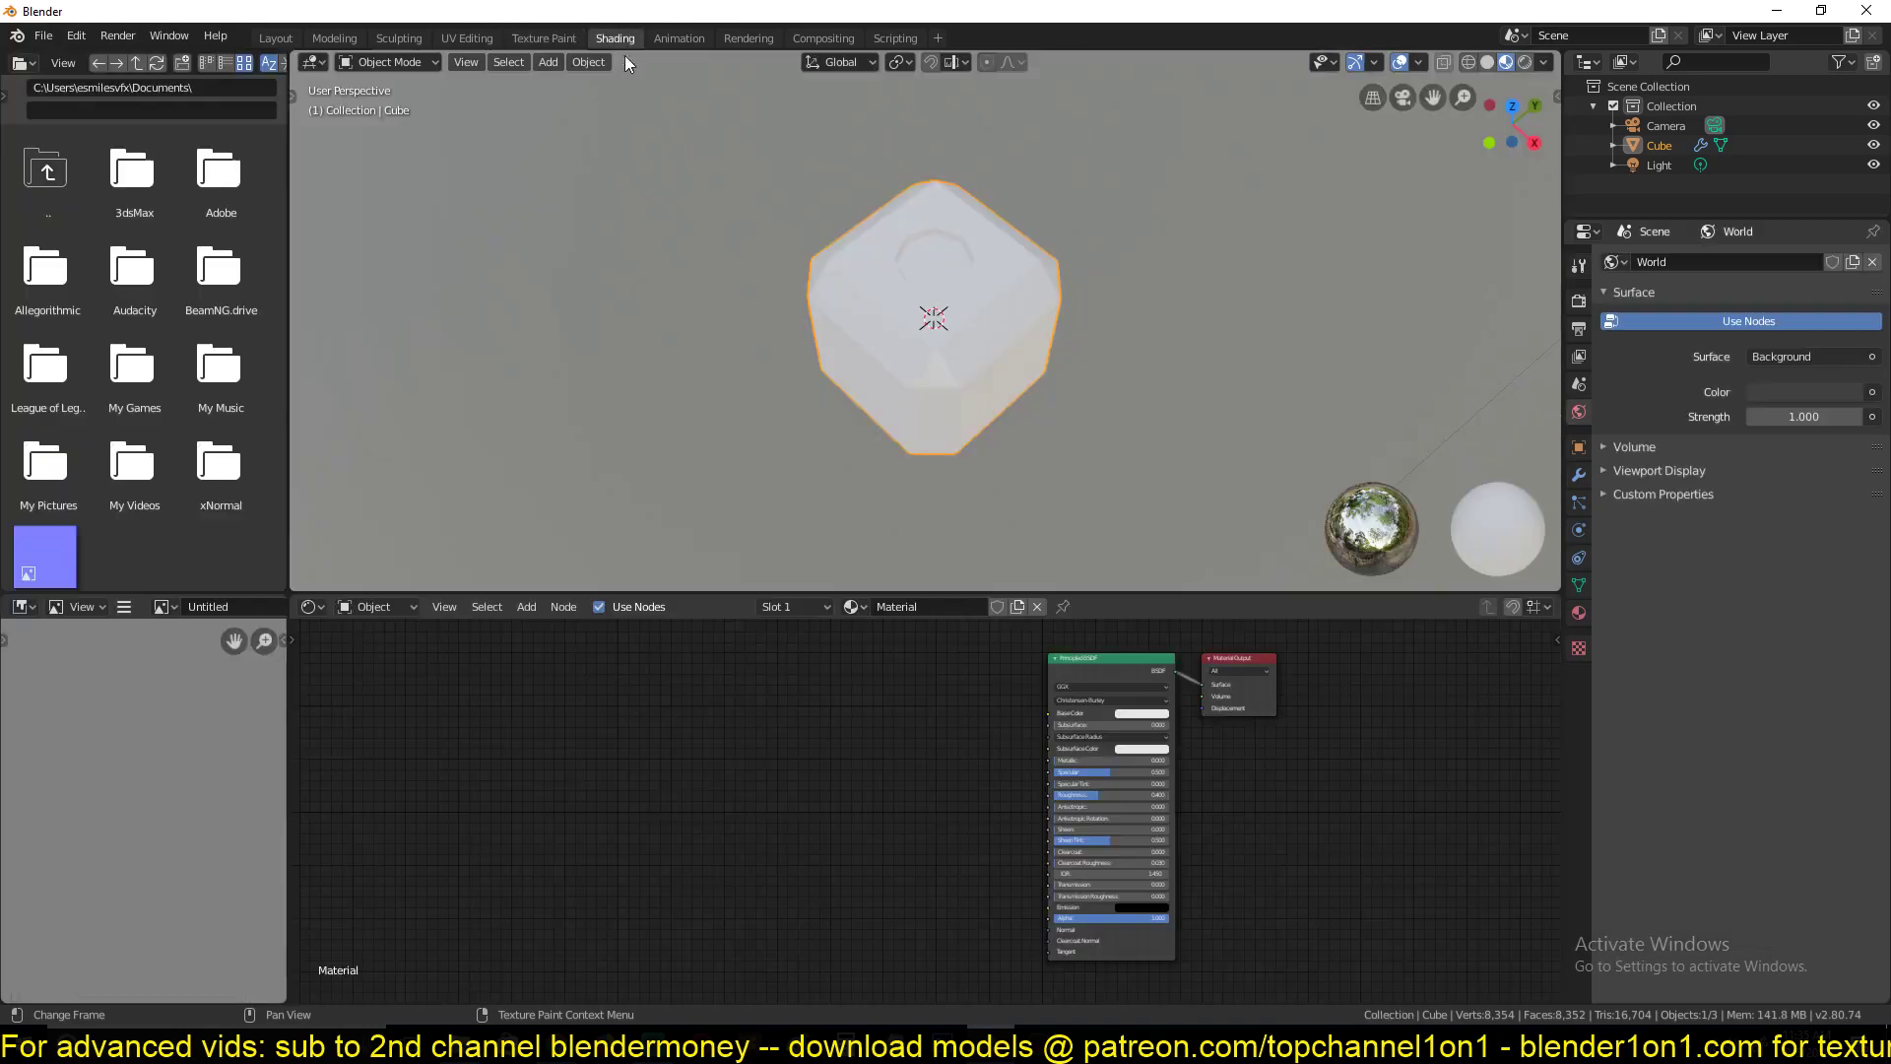
{"action": "left_click", "coordinate": [614, 37]}
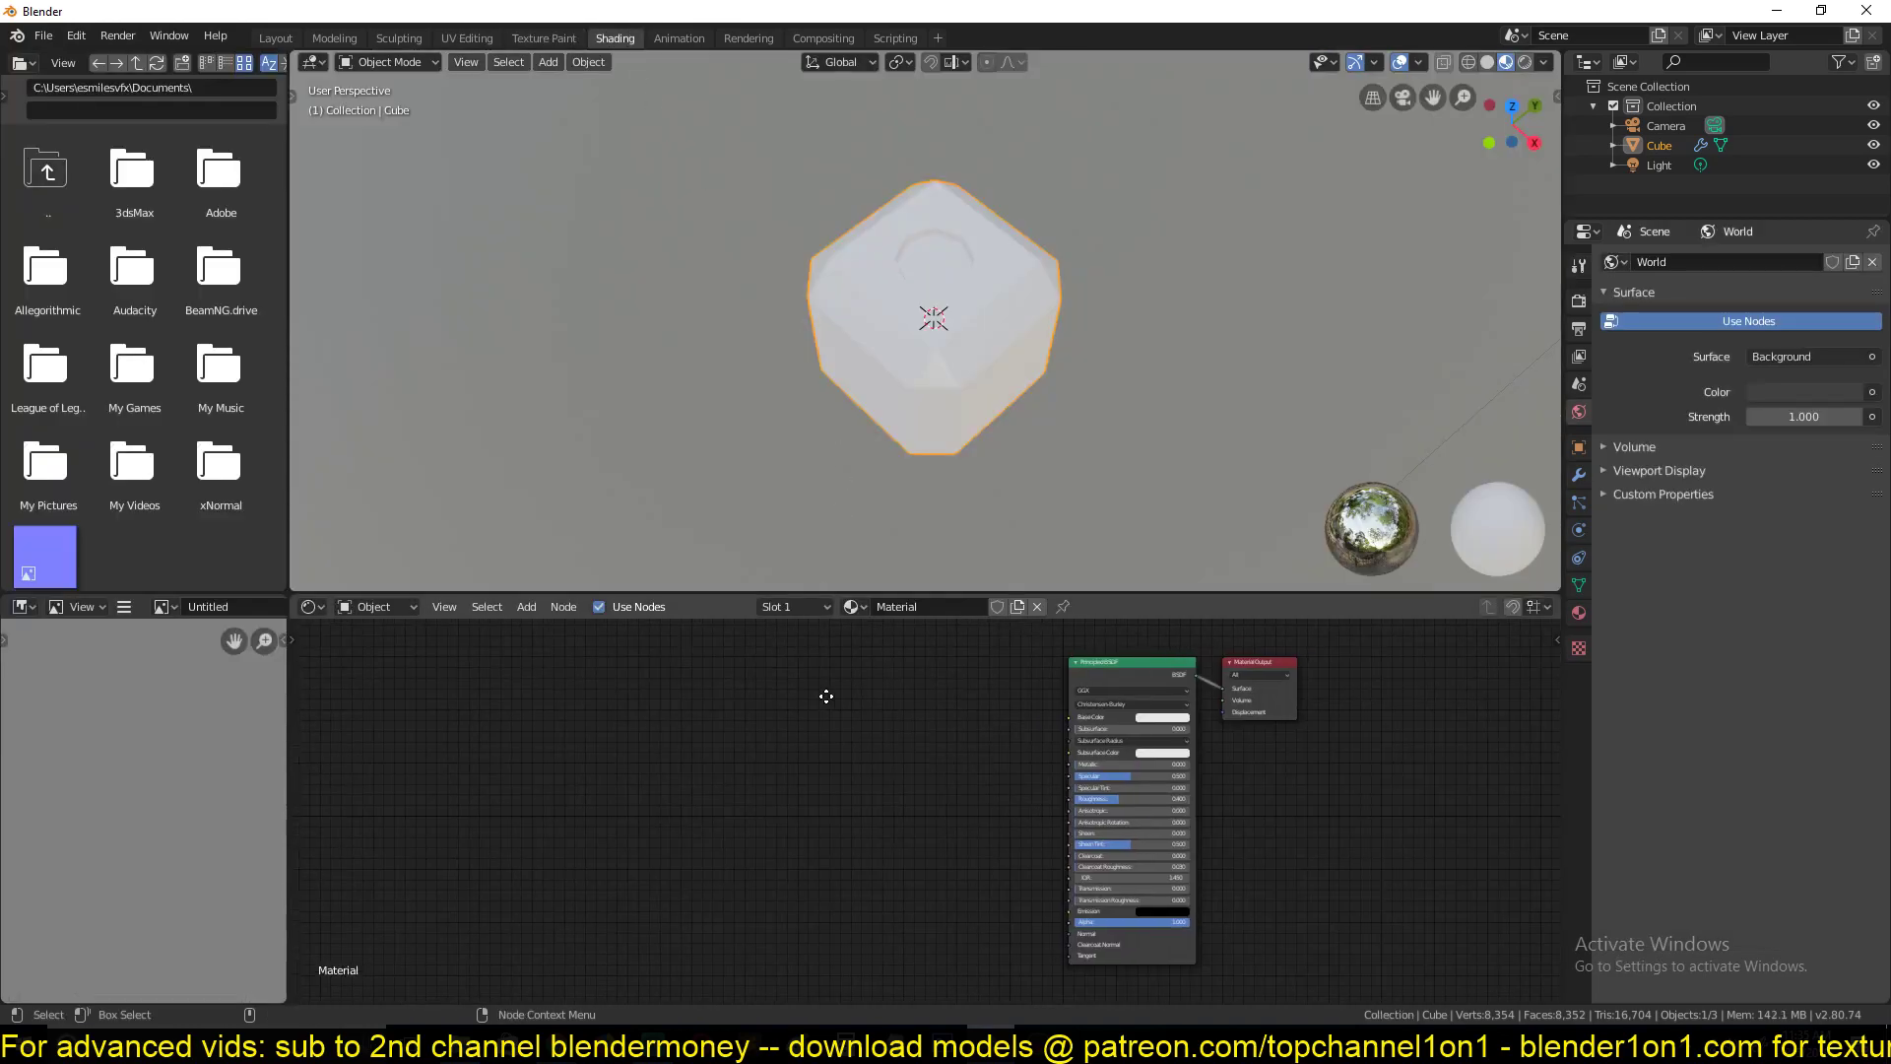
{"action": "key", "text": "shift+a"}
{"action": "mouse_move", "coordinate": [640, 738]}
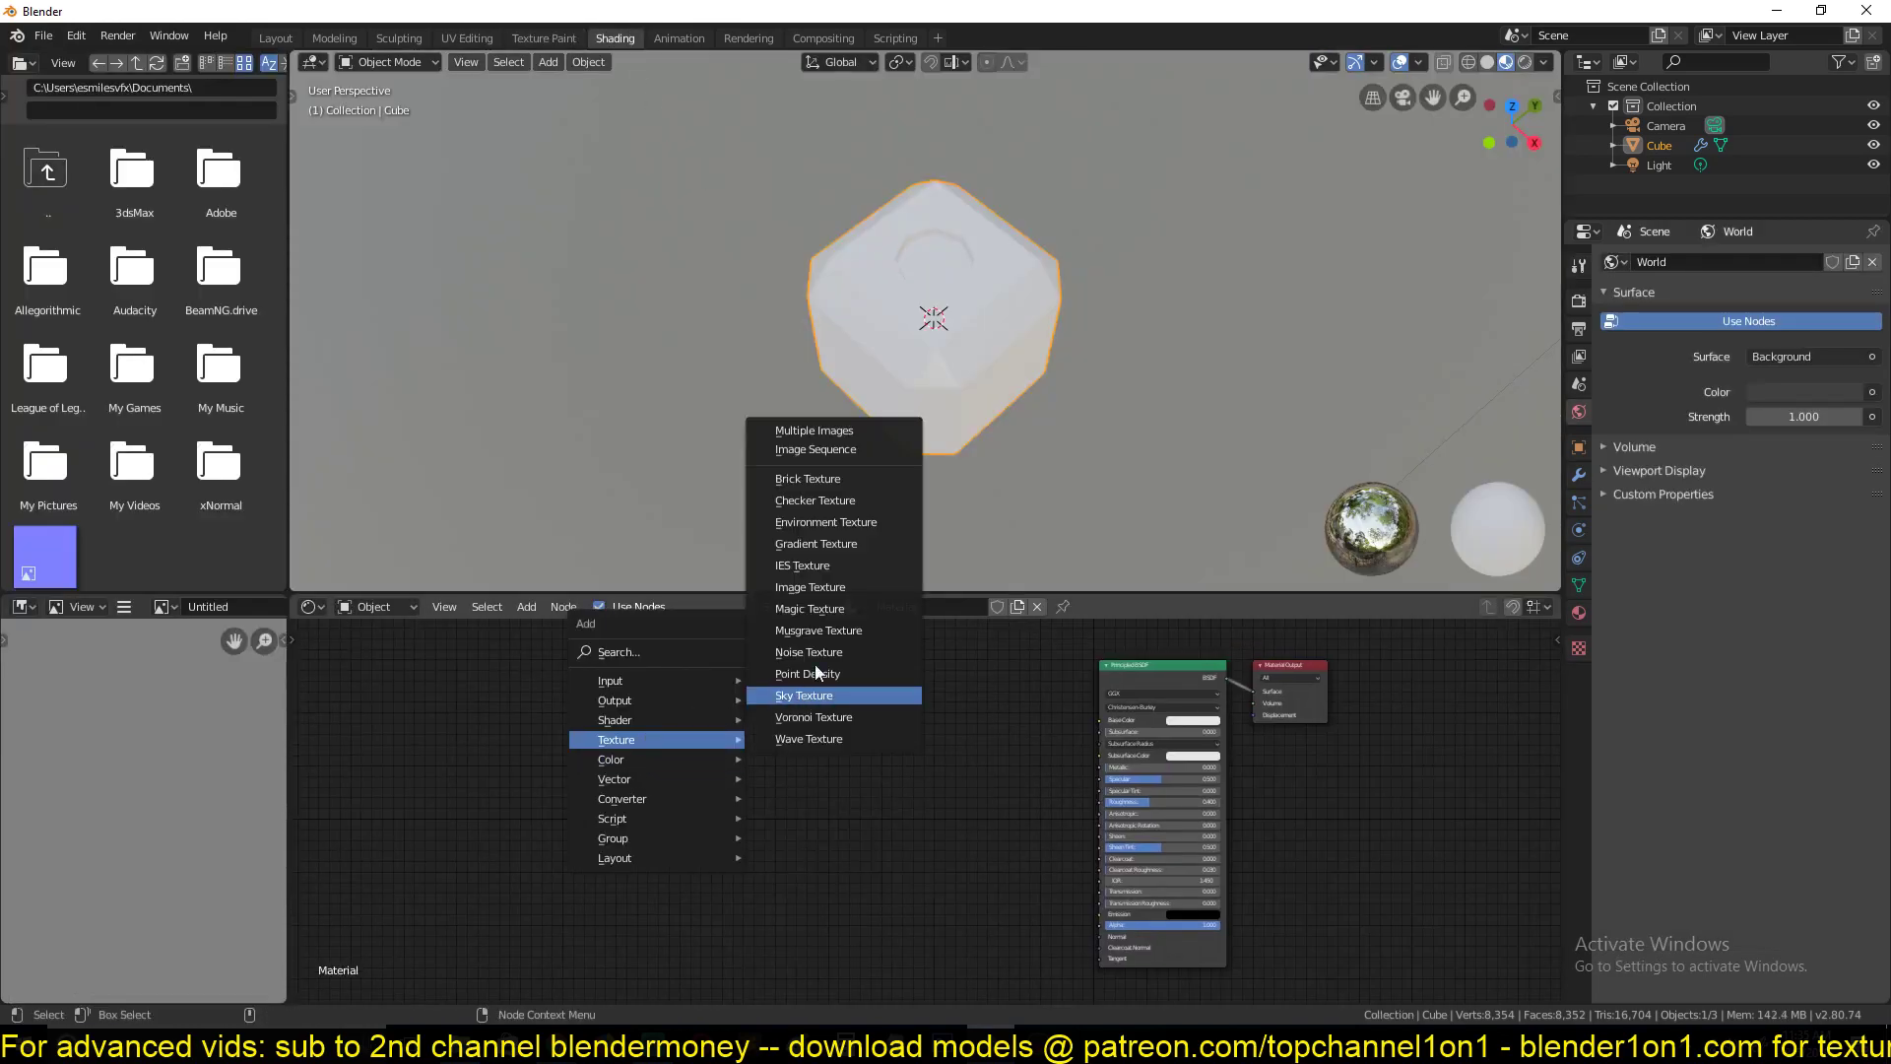
{"action": "left_click", "coordinate": [834, 589]}
{"action": "scroll", "coordinate": [753, 753], "scroll_direction": "up", "scroll_amount": 2}
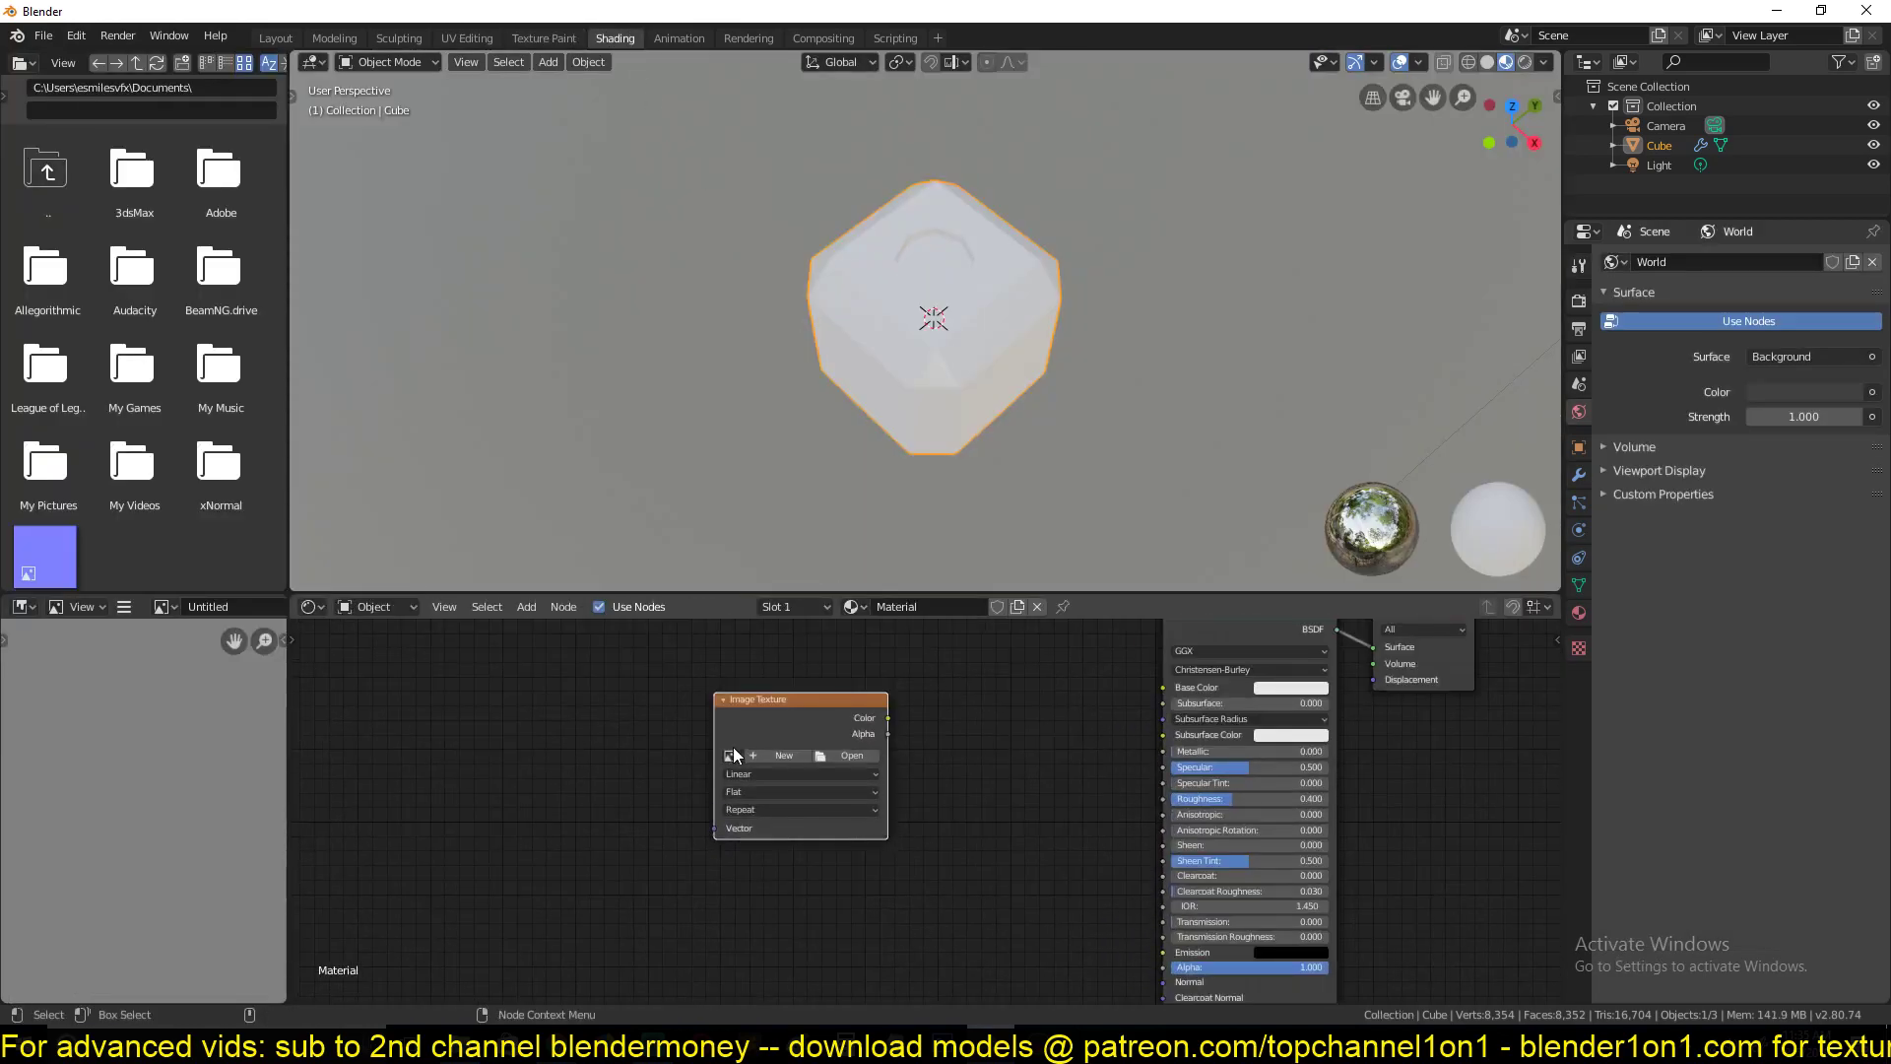
Assign the Untitled image to the texture node and connect its Color output to Base Color and Roughness of the Principled BSDF
{"action": "left_click", "coordinate": [732, 747]}
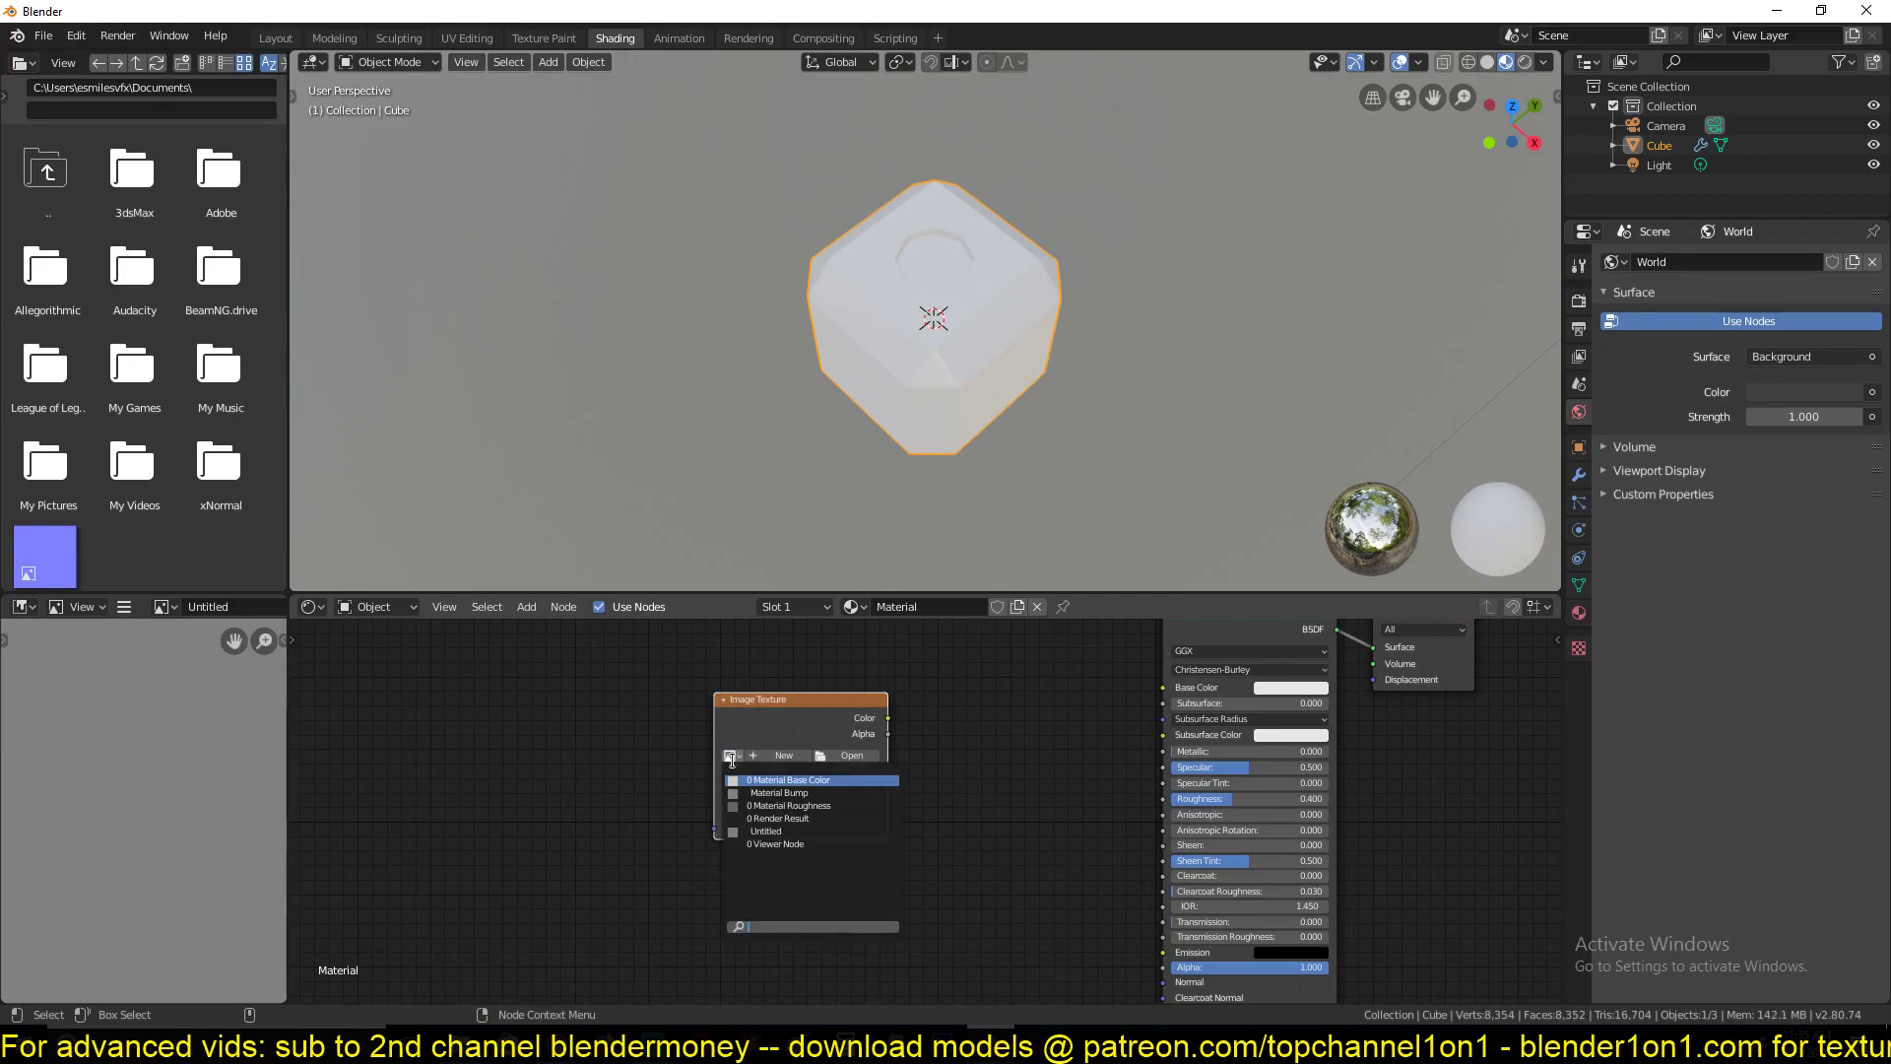
{"action": "left_click", "coordinate": [781, 831]}
{"action": "scroll", "coordinate": [1013, 789], "scroll_direction": "up", "scroll_amount": 2}
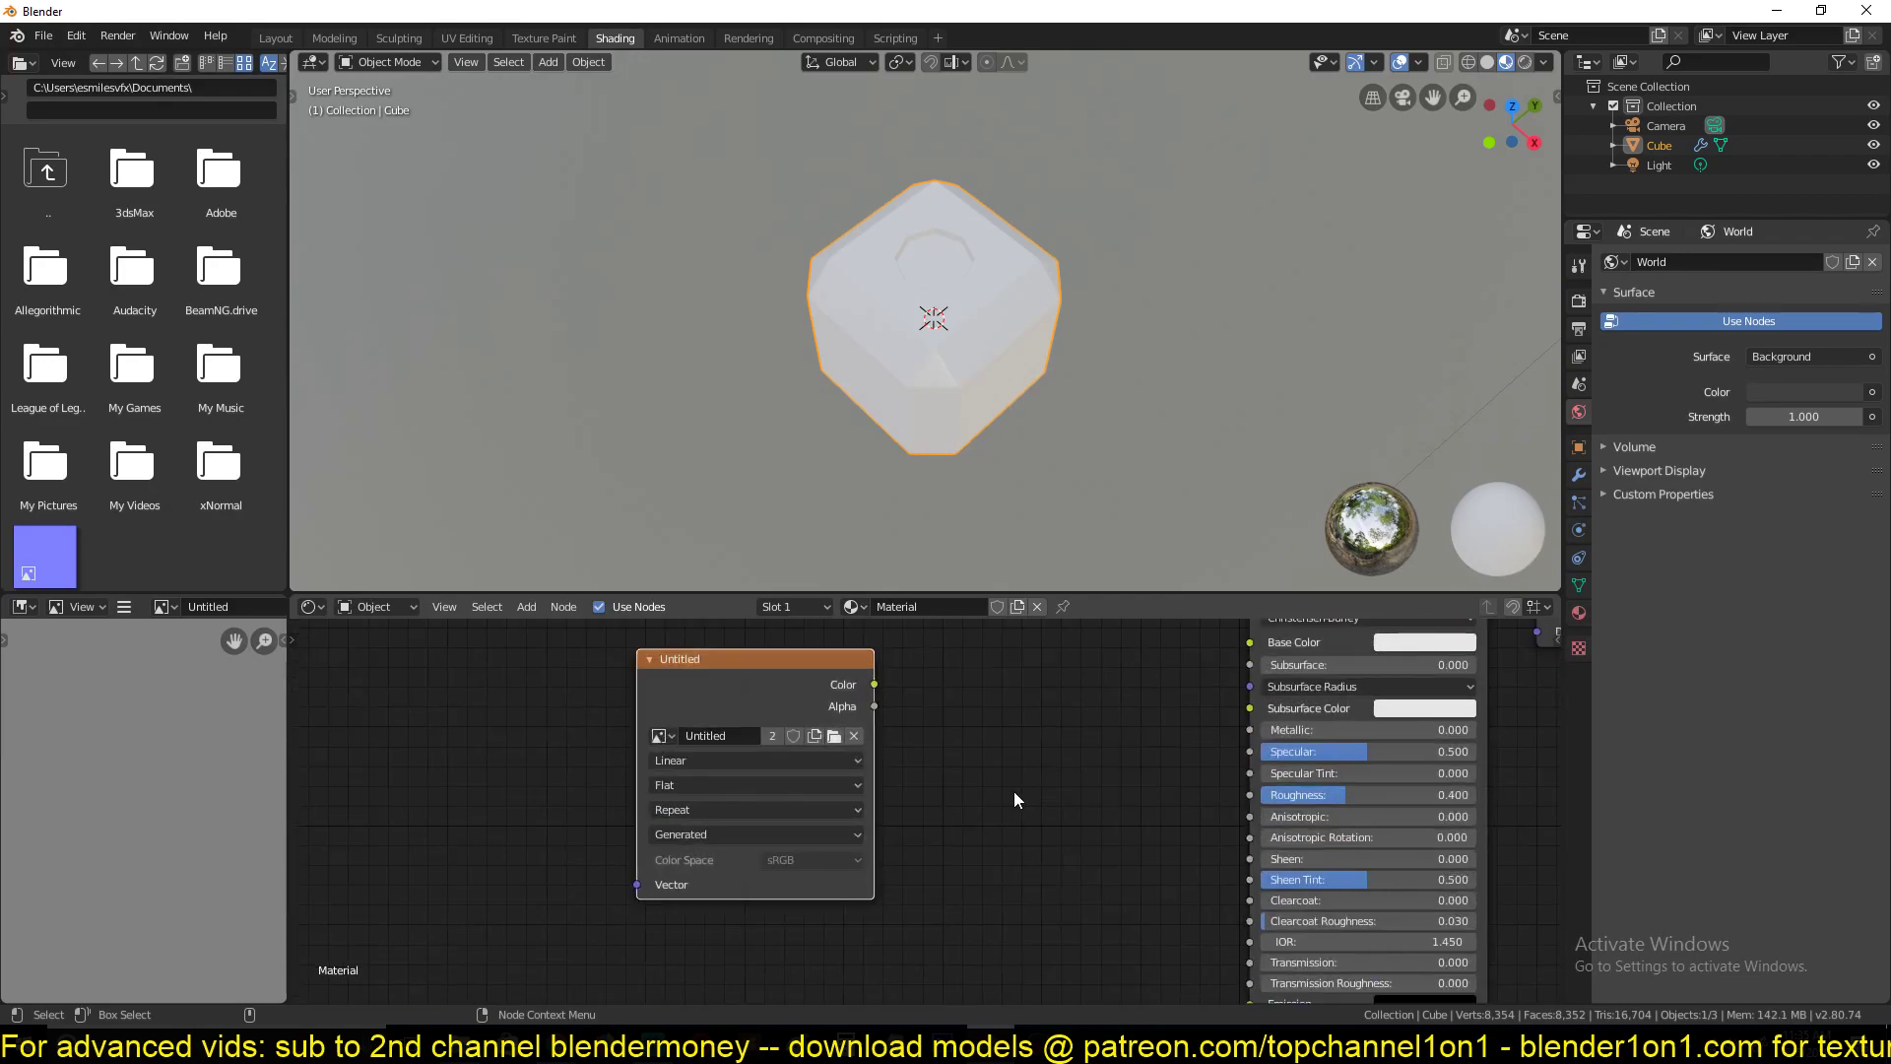
{"action": "left_click_drag", "start_coordinate": [802, 687], "coordinate": [1180, 645]}
{"action": "left_click_drag", "start_coordinate": [774, 700], "coordinate": [1148, 810]}
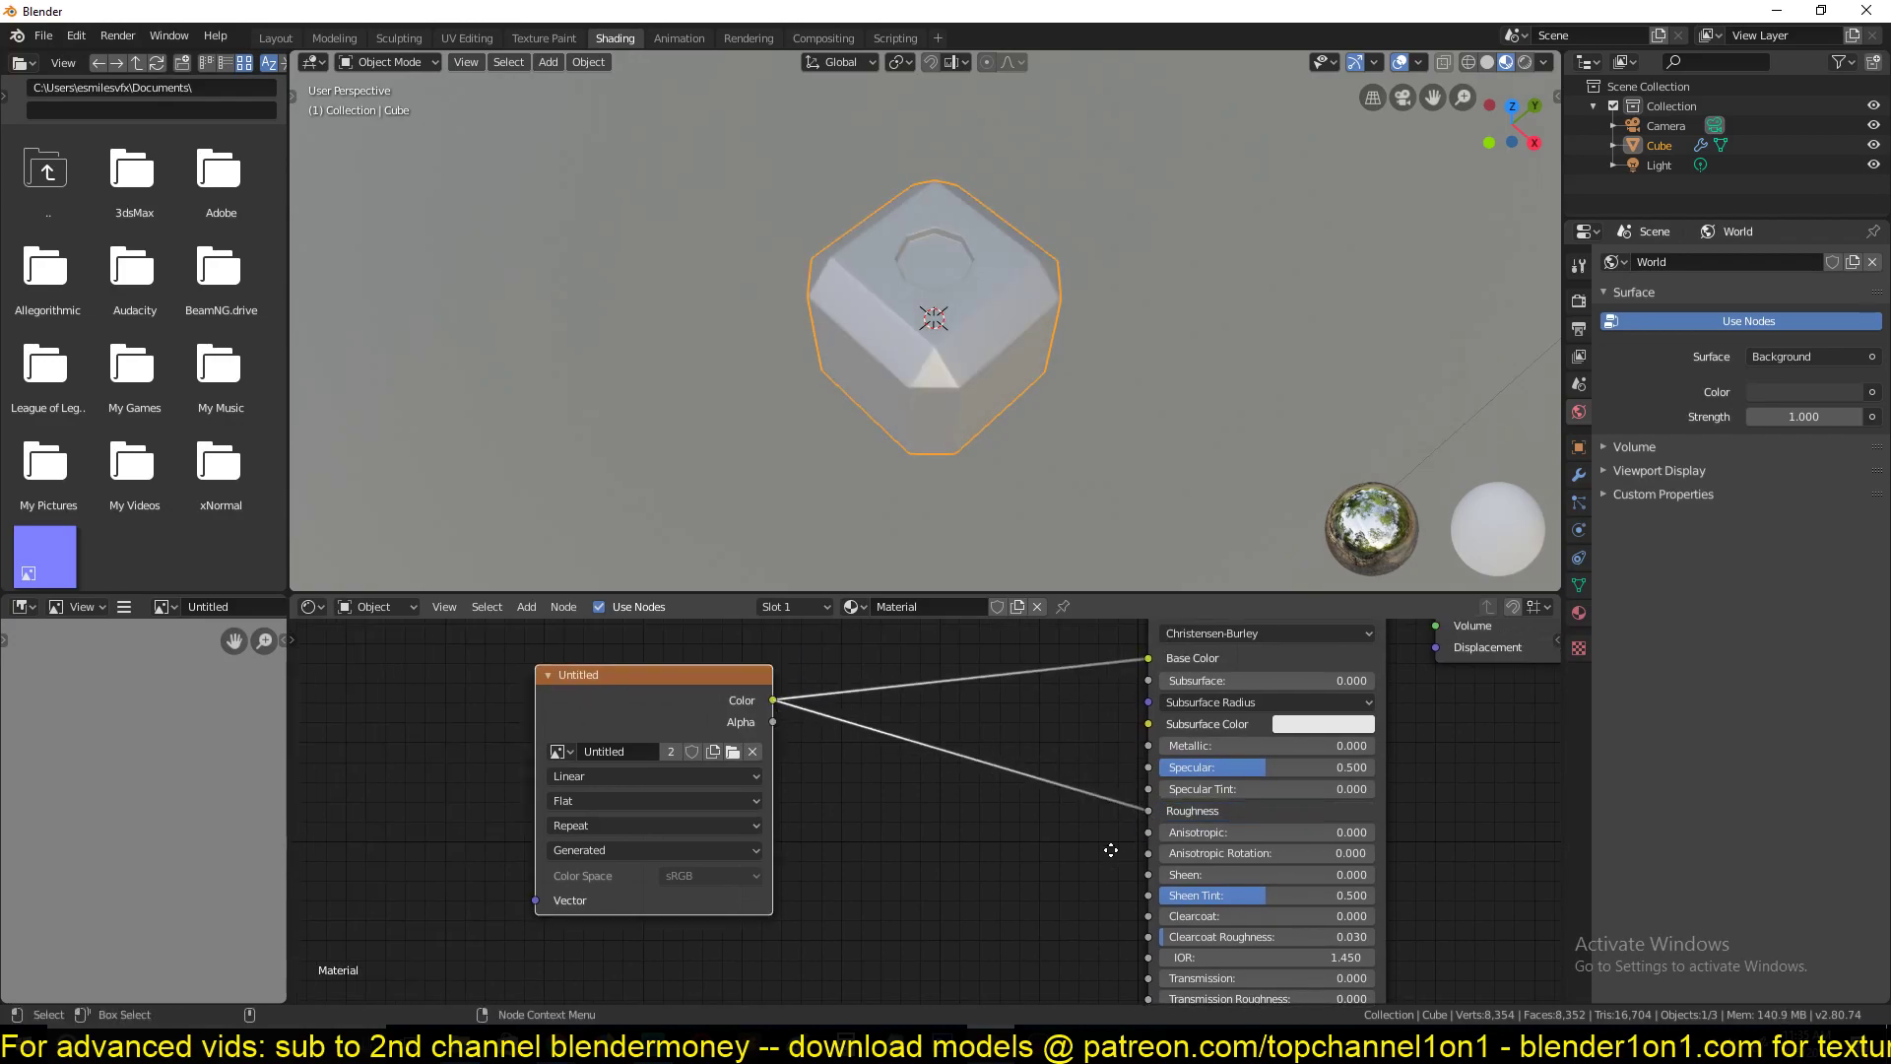
{"action": "scroll", "coordinate": [1066, 790], "scroll_direction": "down", "scroll_amount": 2}
{"action": "middle_click_drag", "start_coordinate": [884, 731], "coordinate": [873, 727]}
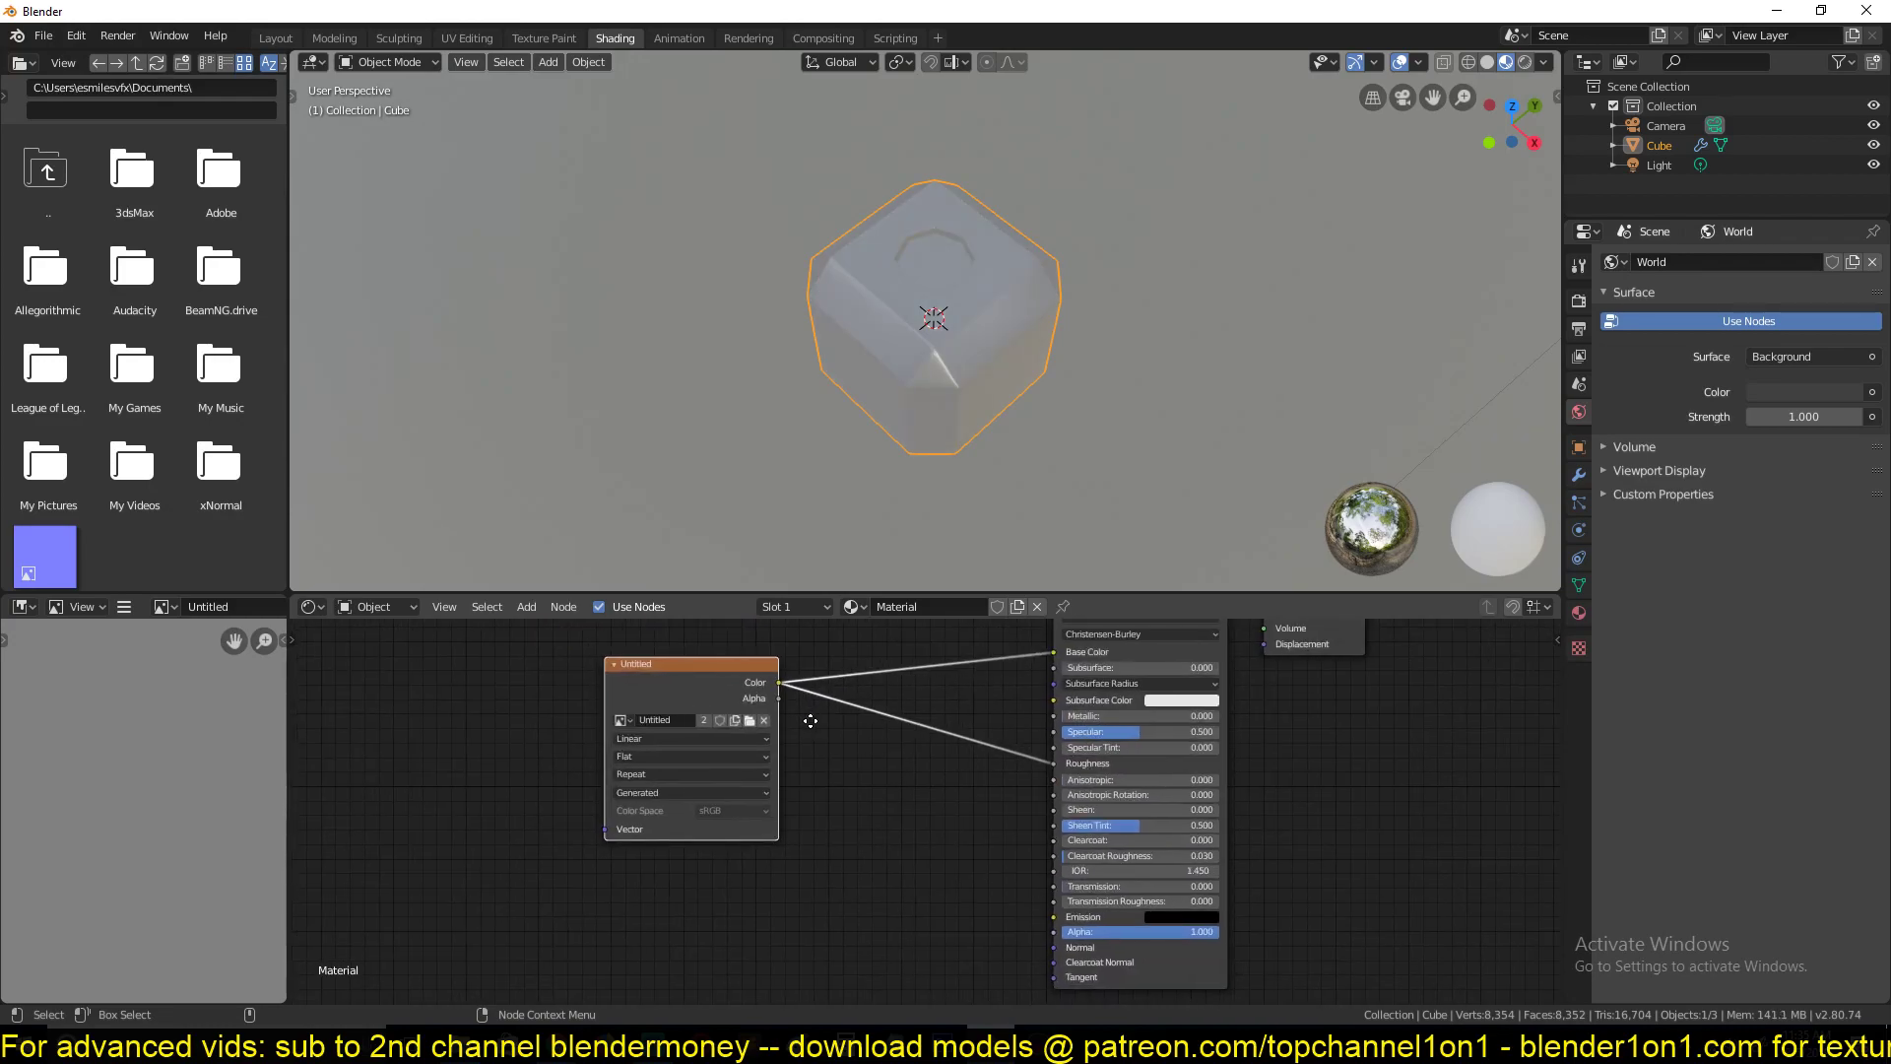
Move the Untitled image node away from the shader and add a Bump node between them
{"action": "left_click_drag", "start_coordinate": [772, 683], "coordinate": [612, 713]}
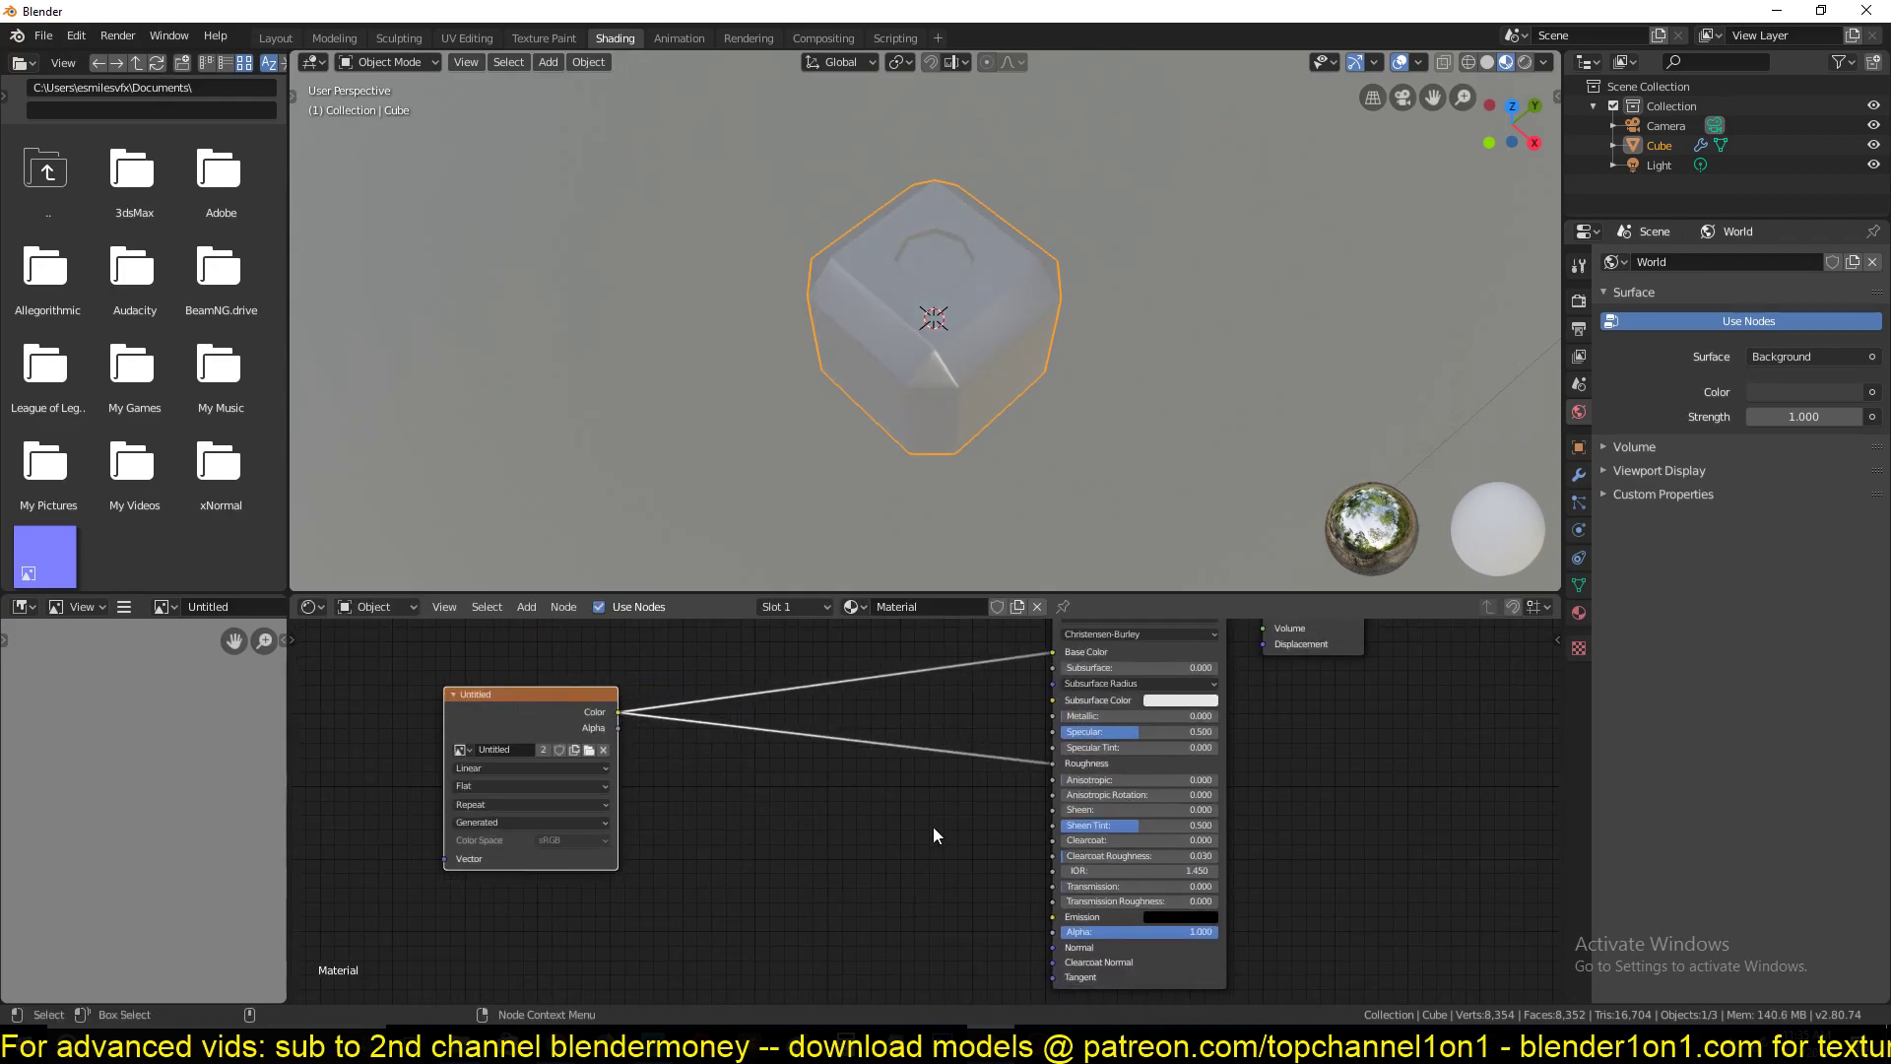
{"action": "middle_click_drag", "start_coordinate": [808, 861], "coordinate": [813, 831]}
{"action": "key", "text": "shift+a"}
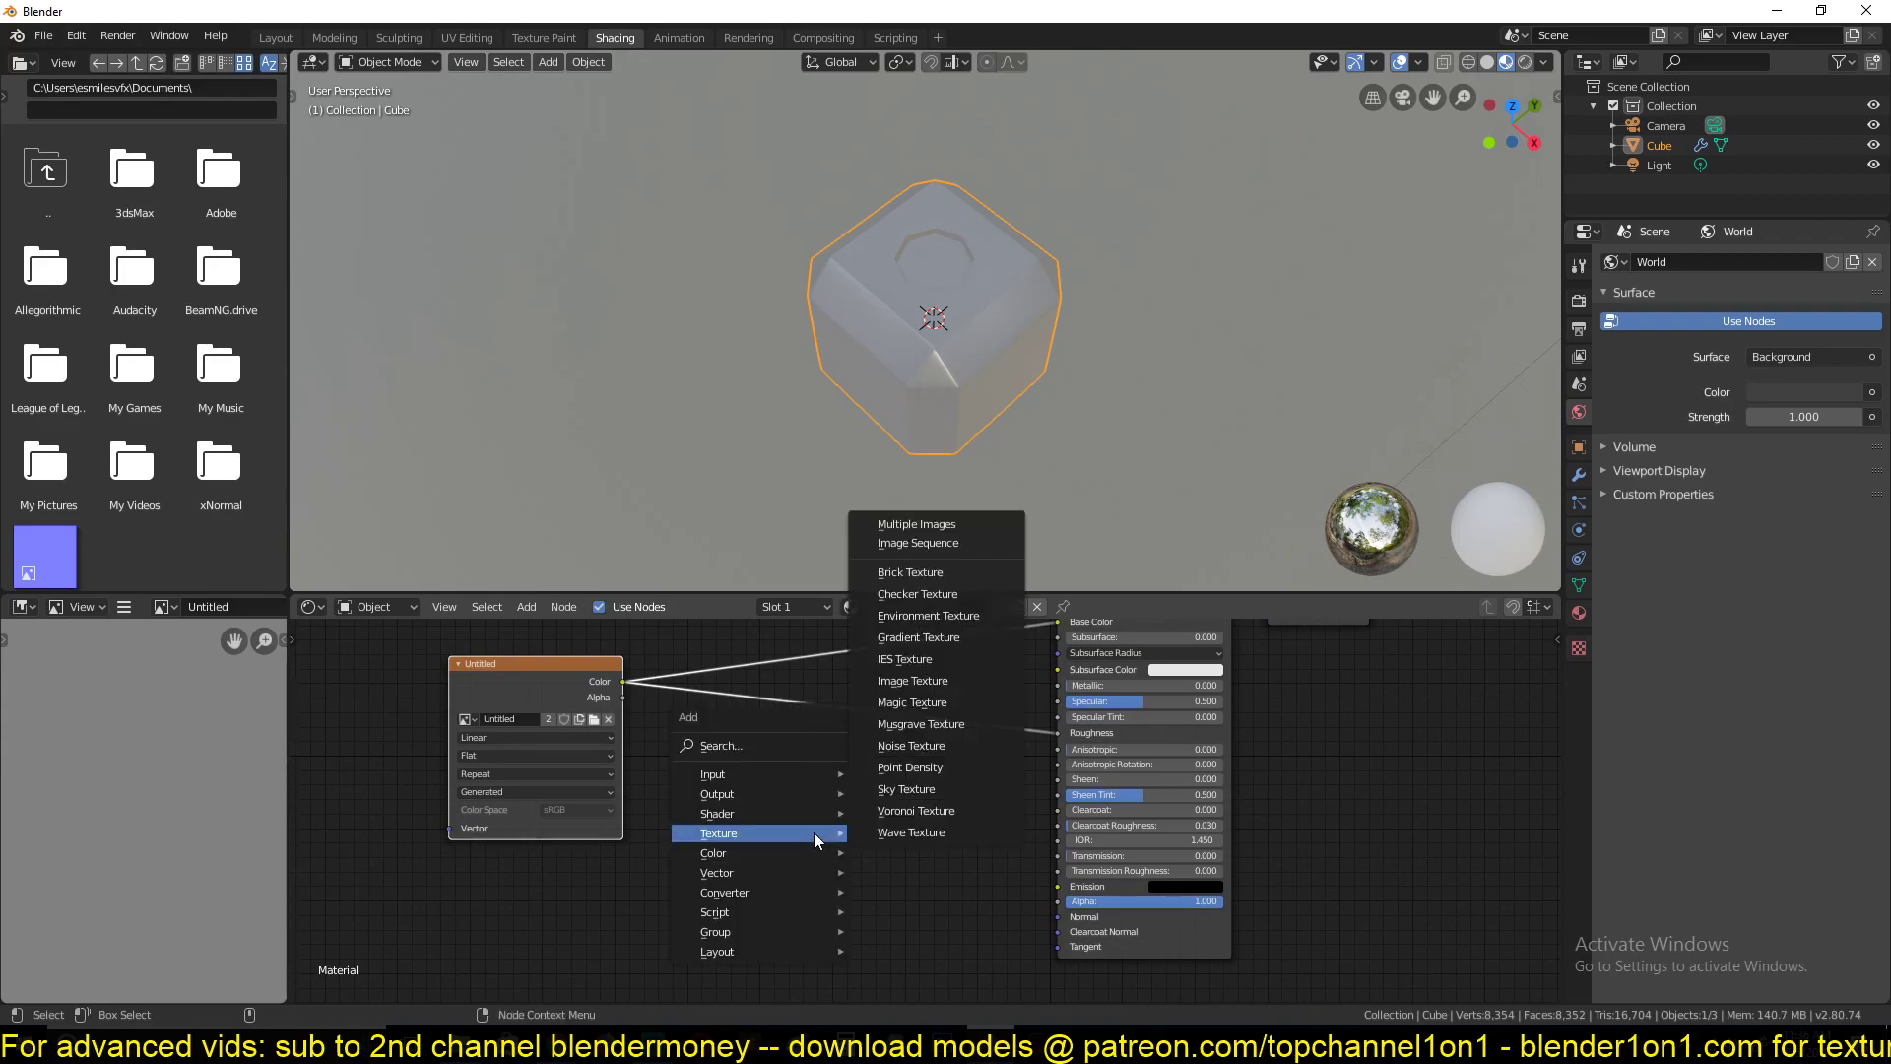
{"action": "mouse_move", "coordinate": [768, 878]}
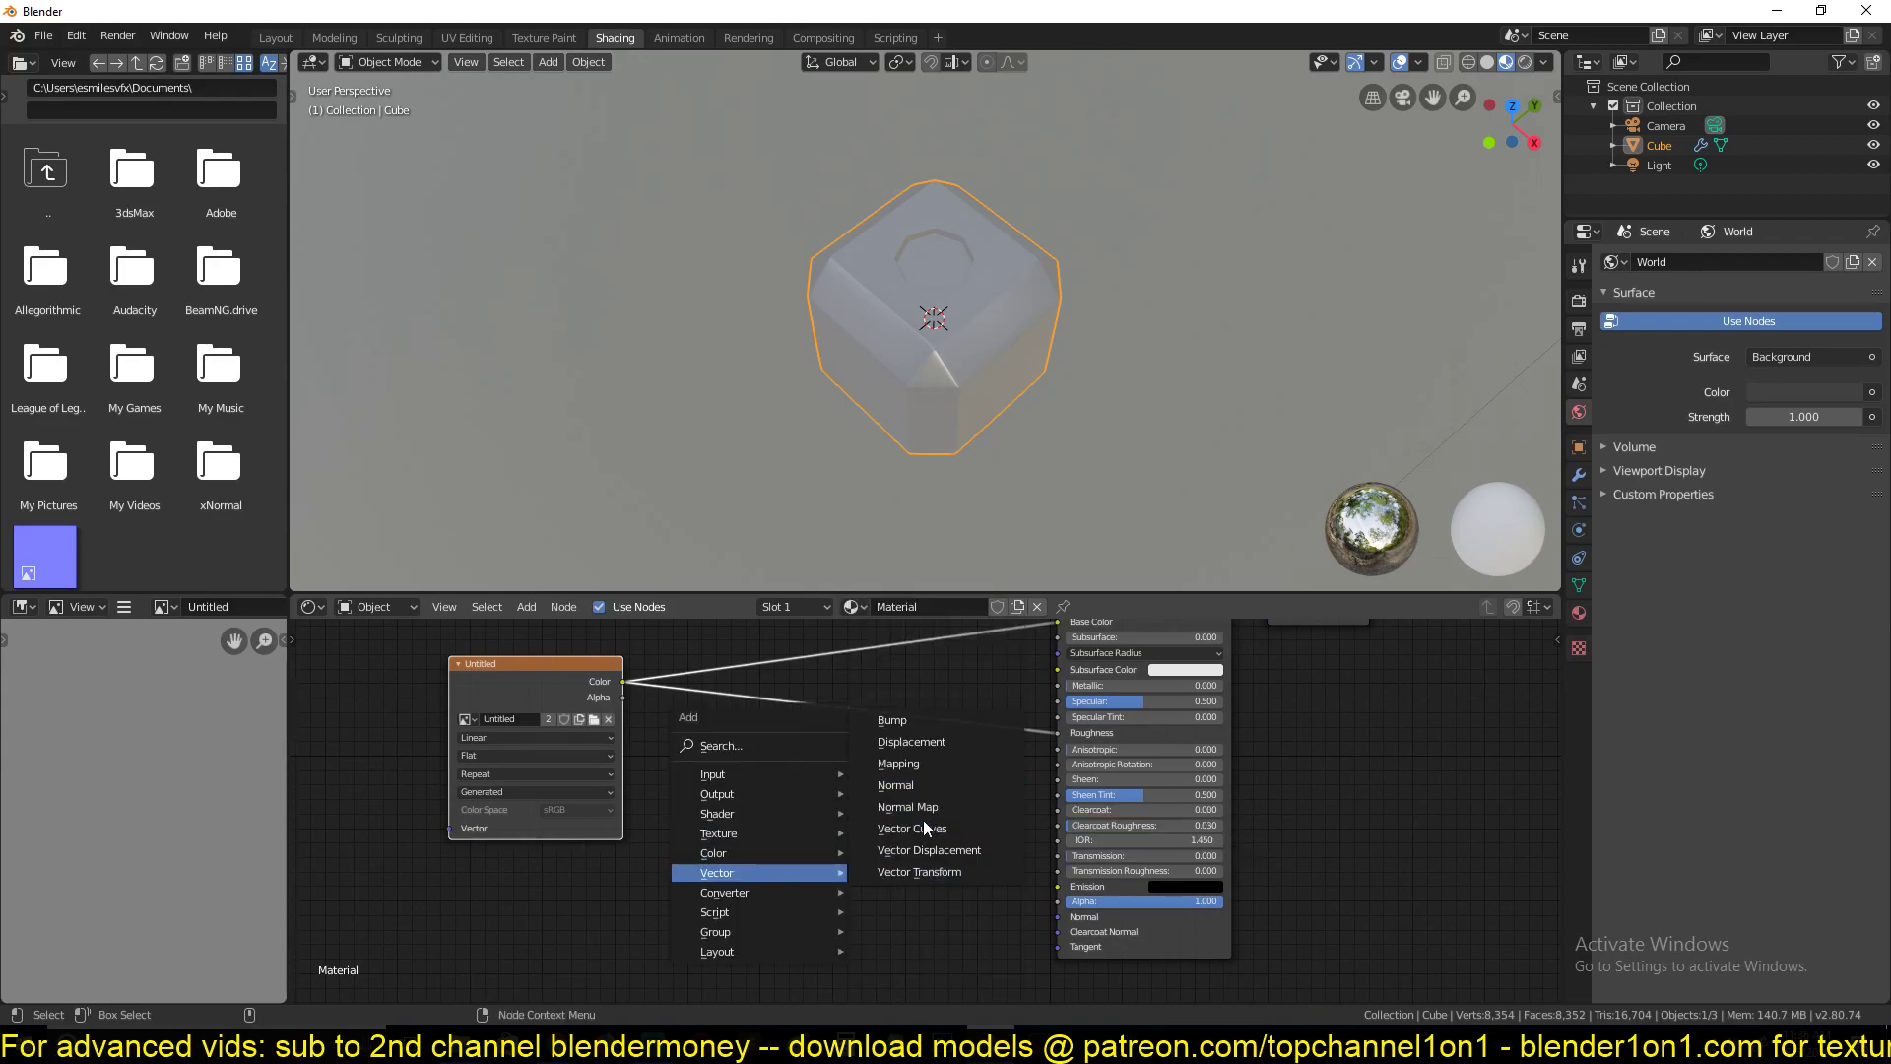
{"action": "left_click", "coordinate": [891, 720]}
{"action": "left_click", "coordinate": [892, 788]}
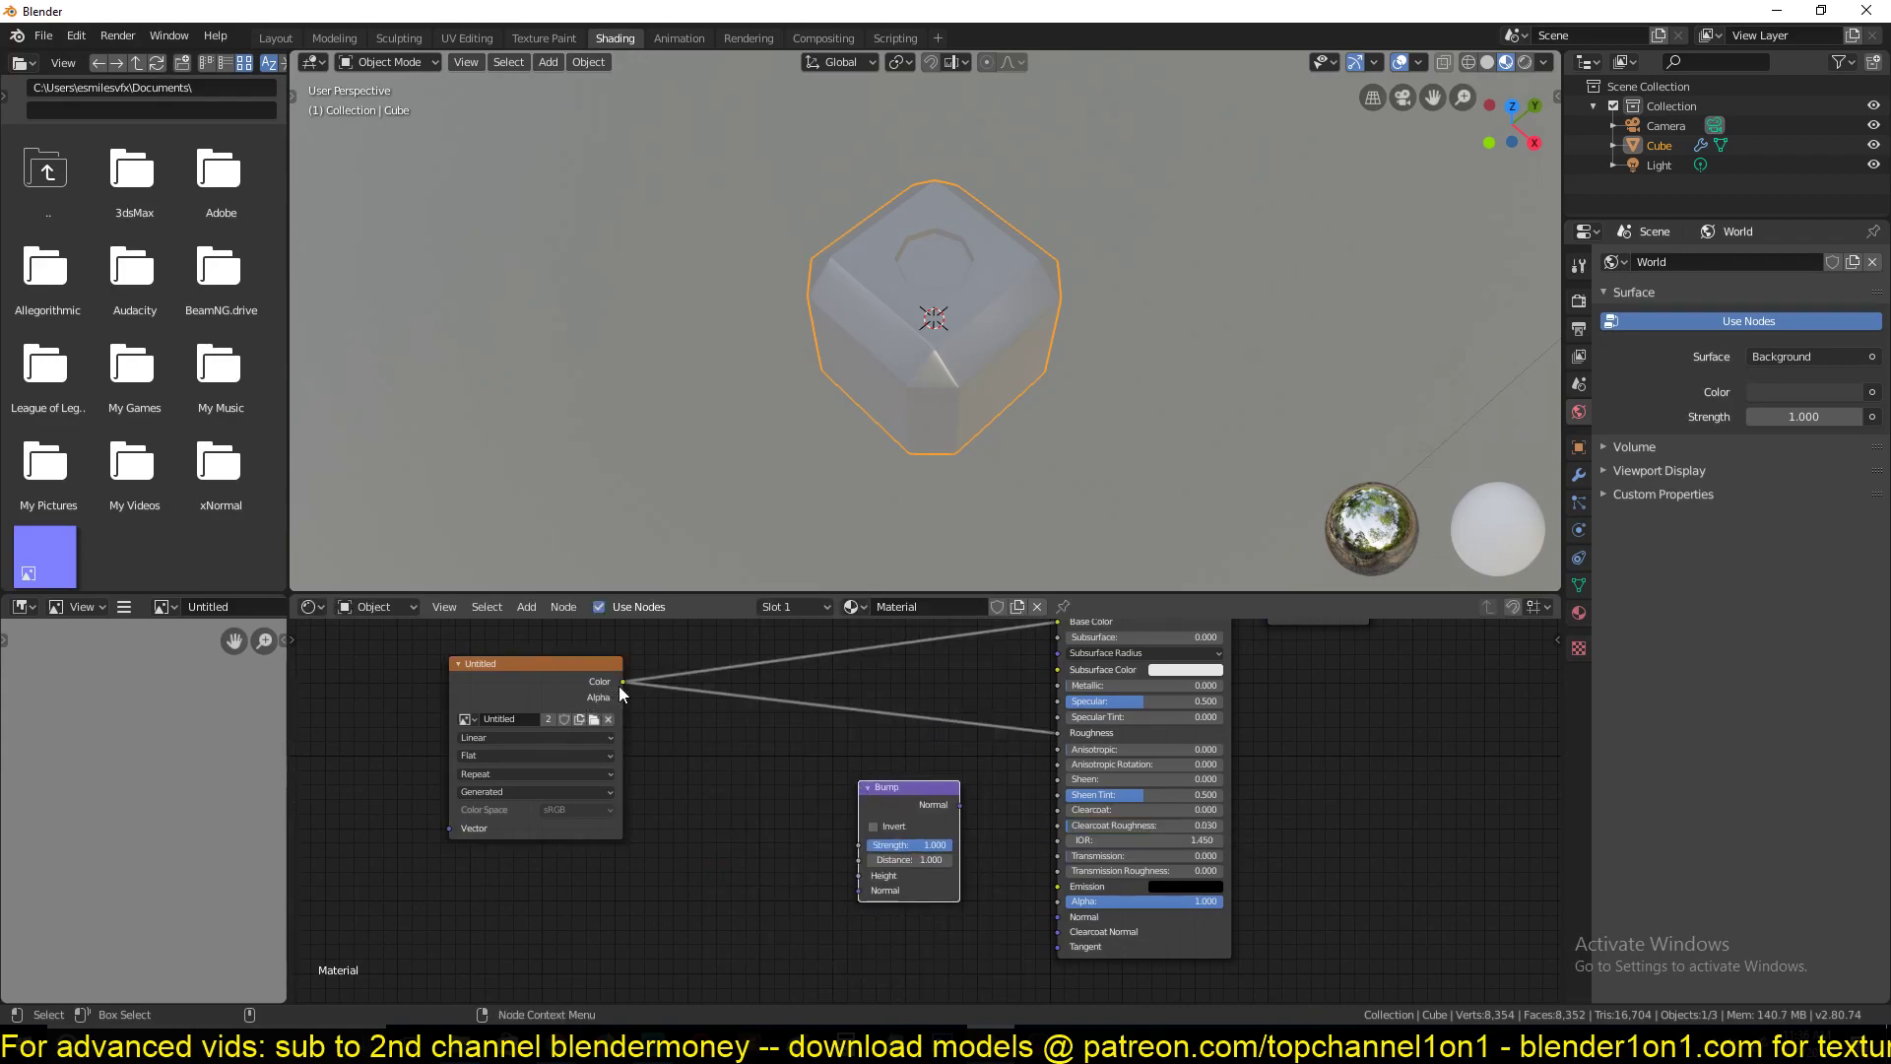
Connect the image's Color output to the Bump node's Height and the Bump's Normal output to the Principled BSDF's Normal input
{"action": "left_click_drag", "start_coordinate": [623, 682], "coordinate": [859, 875]}
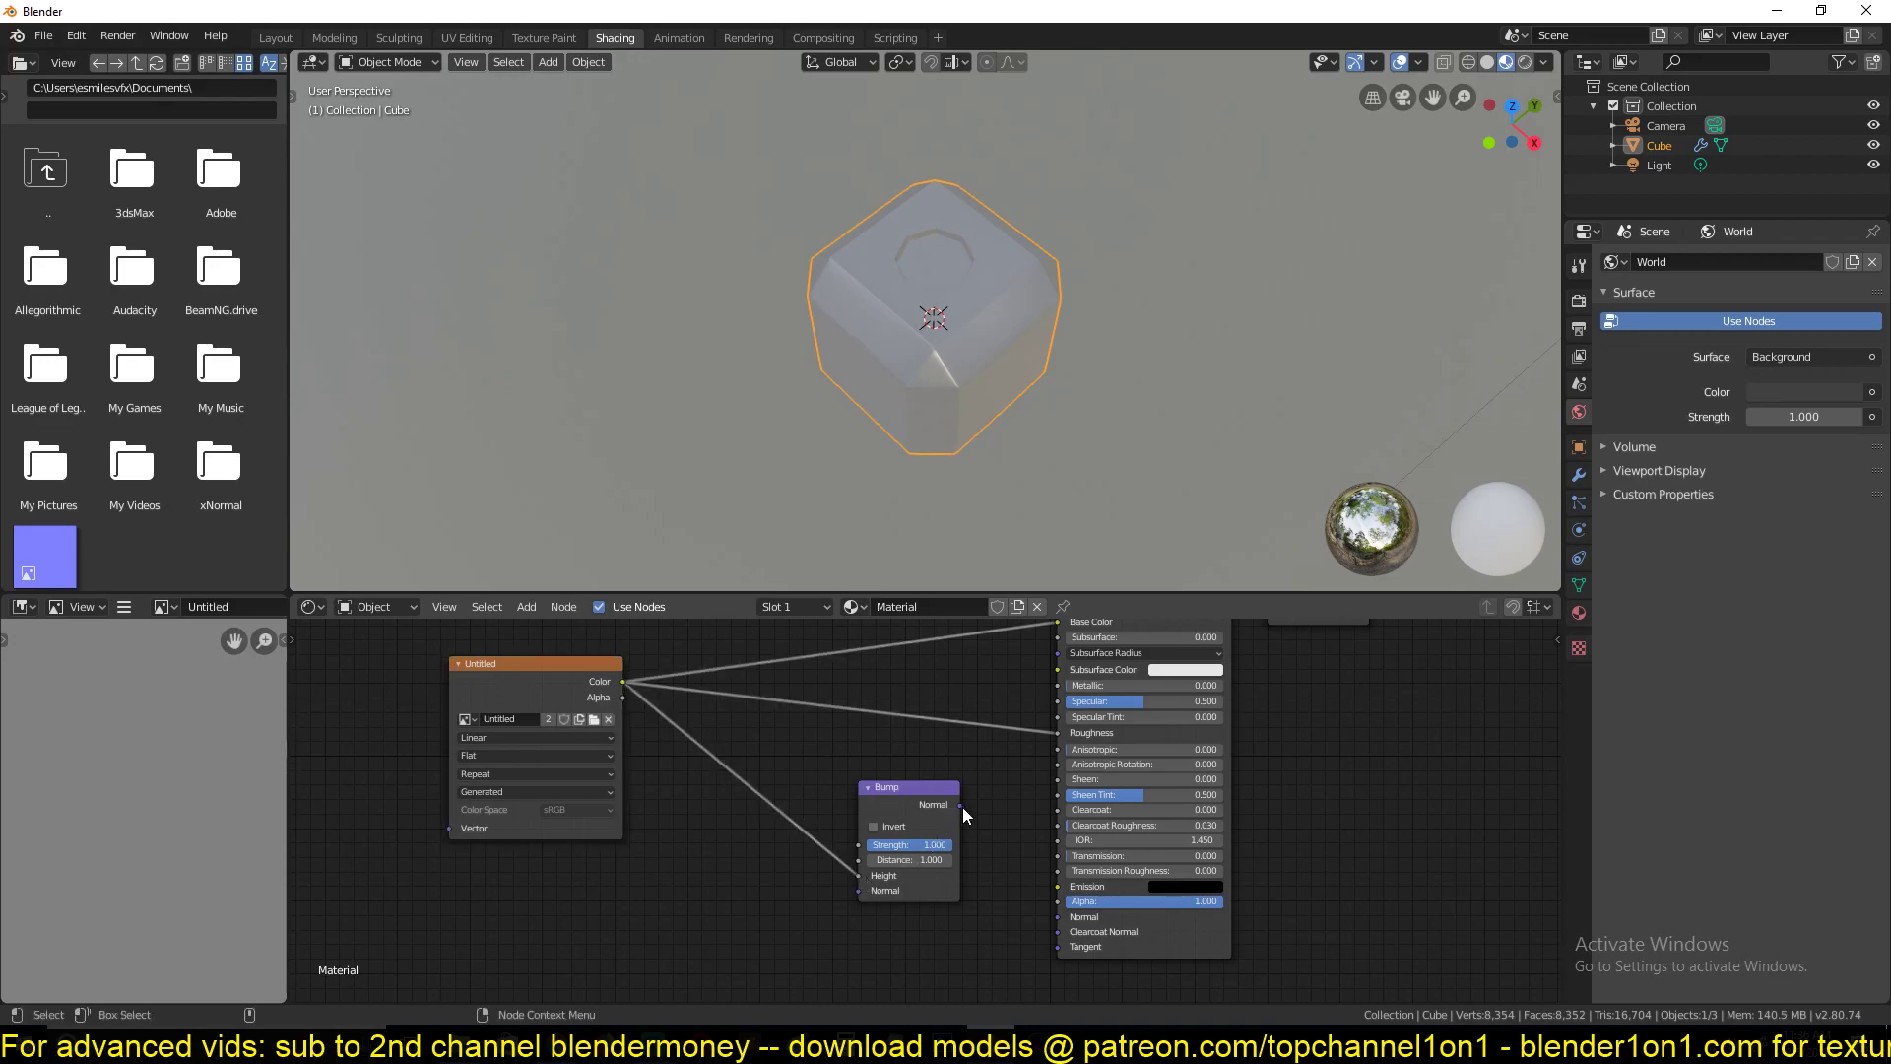
{"action": "left_click_drag", "start_coordinate": [961, 807], "coordinate": [1055, 916]}
{"action": "scroll", "coordinate": [914, 398], "scroll_direction": "up", "scroll_amount": 2}
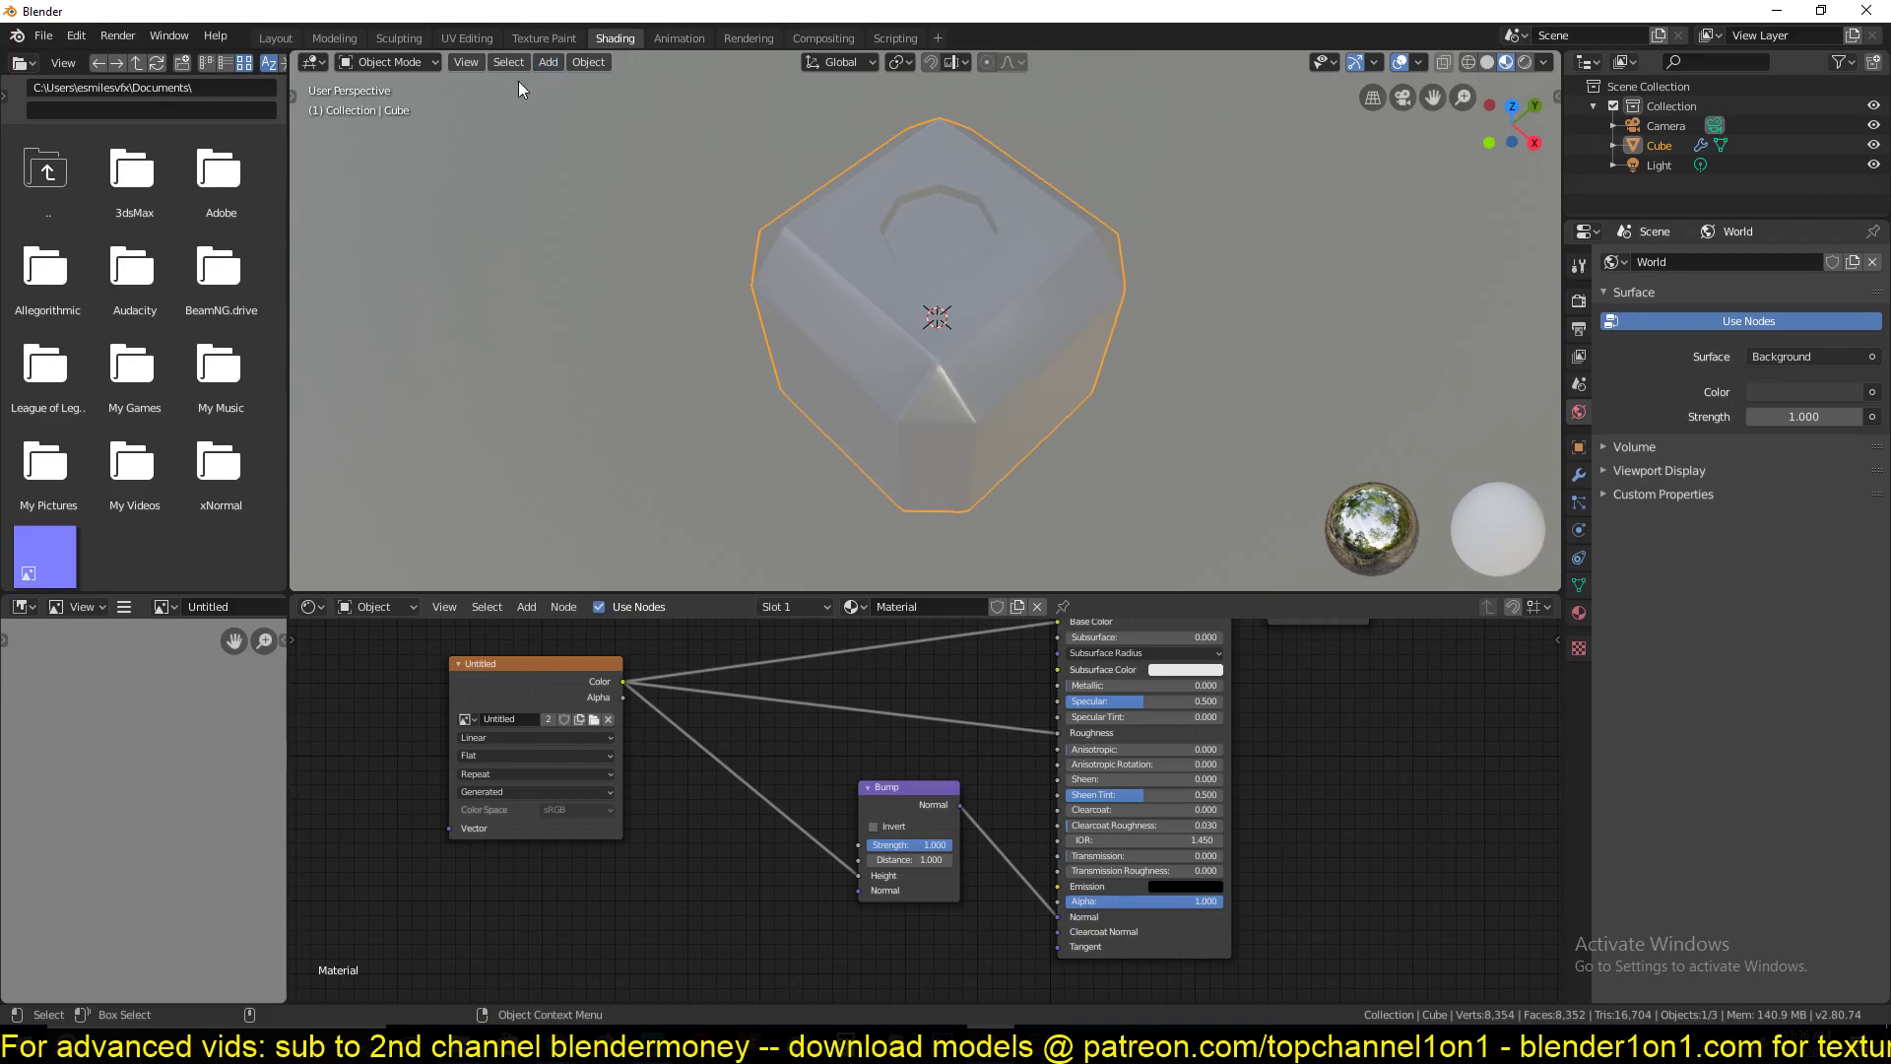
Return to the Texture Paint workspace, pick a bright orange brush color, and paint a stroke along the cube's upper bevel
{"action": "left_click", "coordinate": [516, 42]}
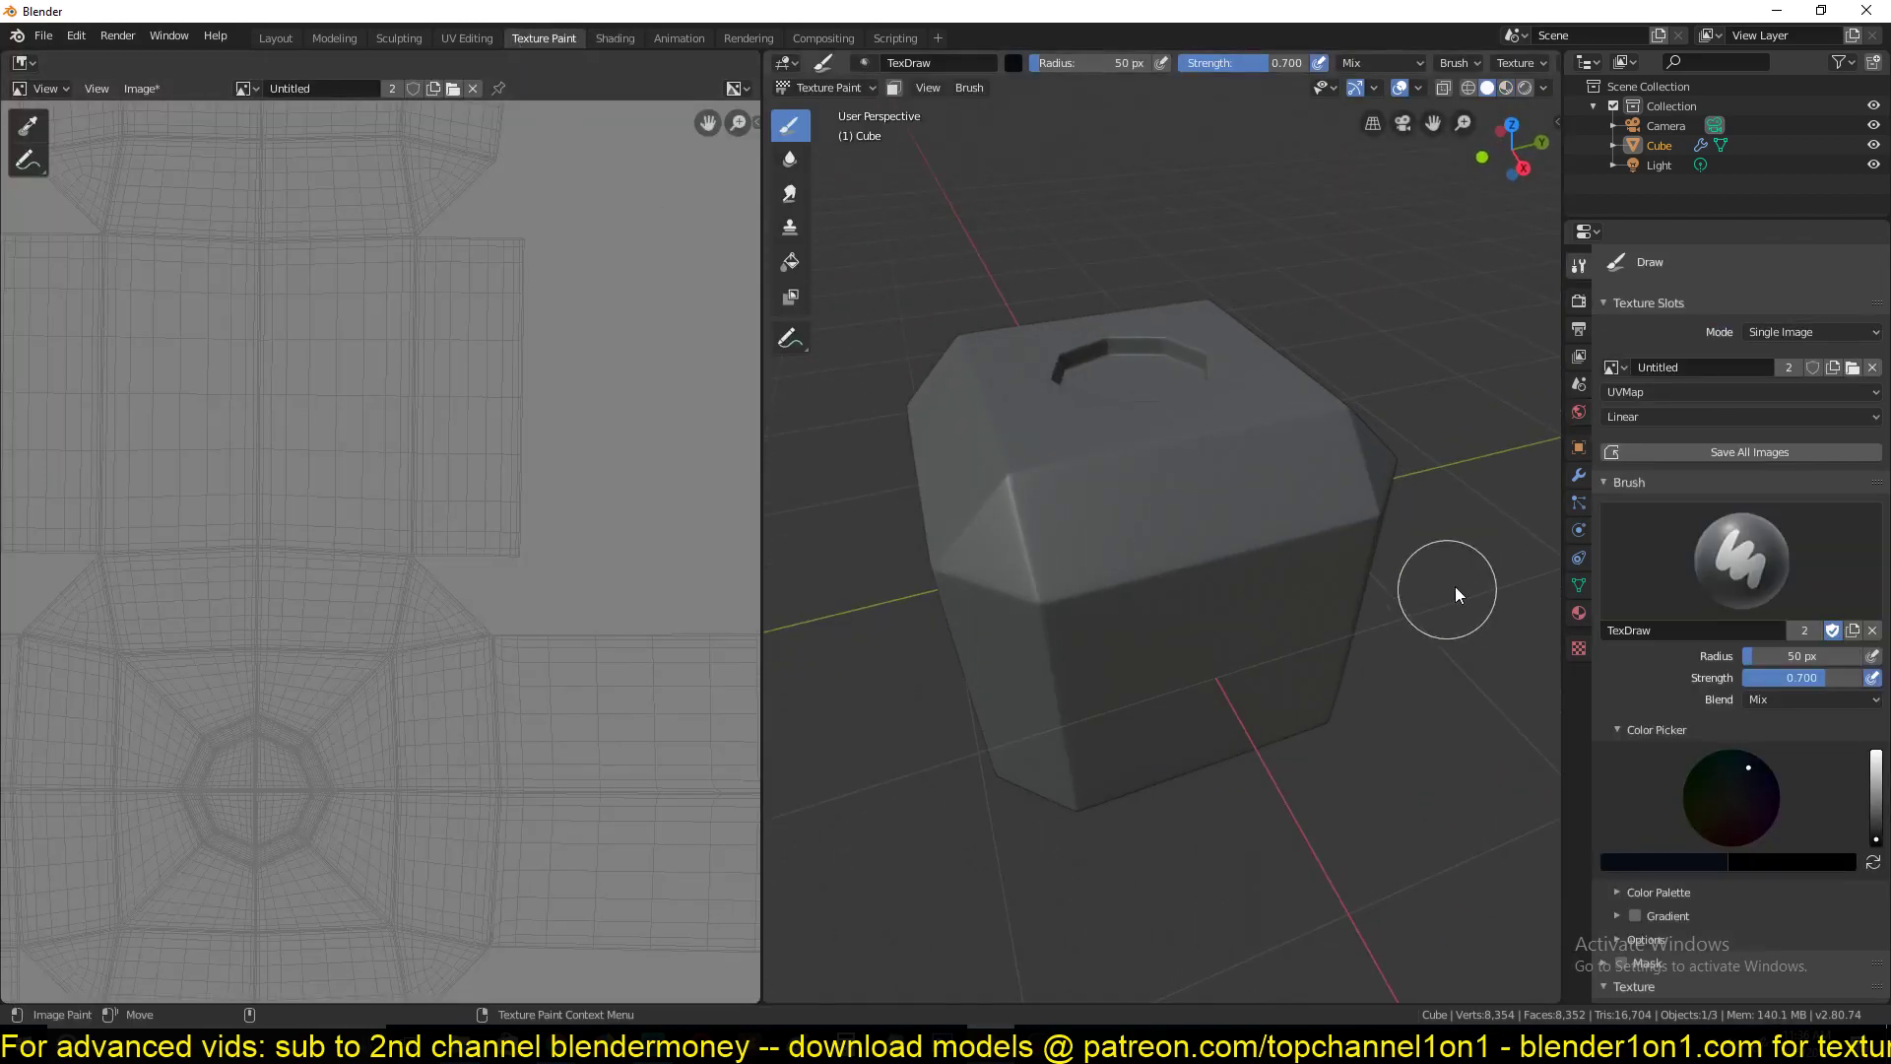
{"action": "scroll", "coordinate": [1701, 705], "scroll_direction": "down", "scroll_amount": 2}
{"action": "left_click_drag", "start_coordinate": [1876, 760], "coordinate": [1876, 702]}
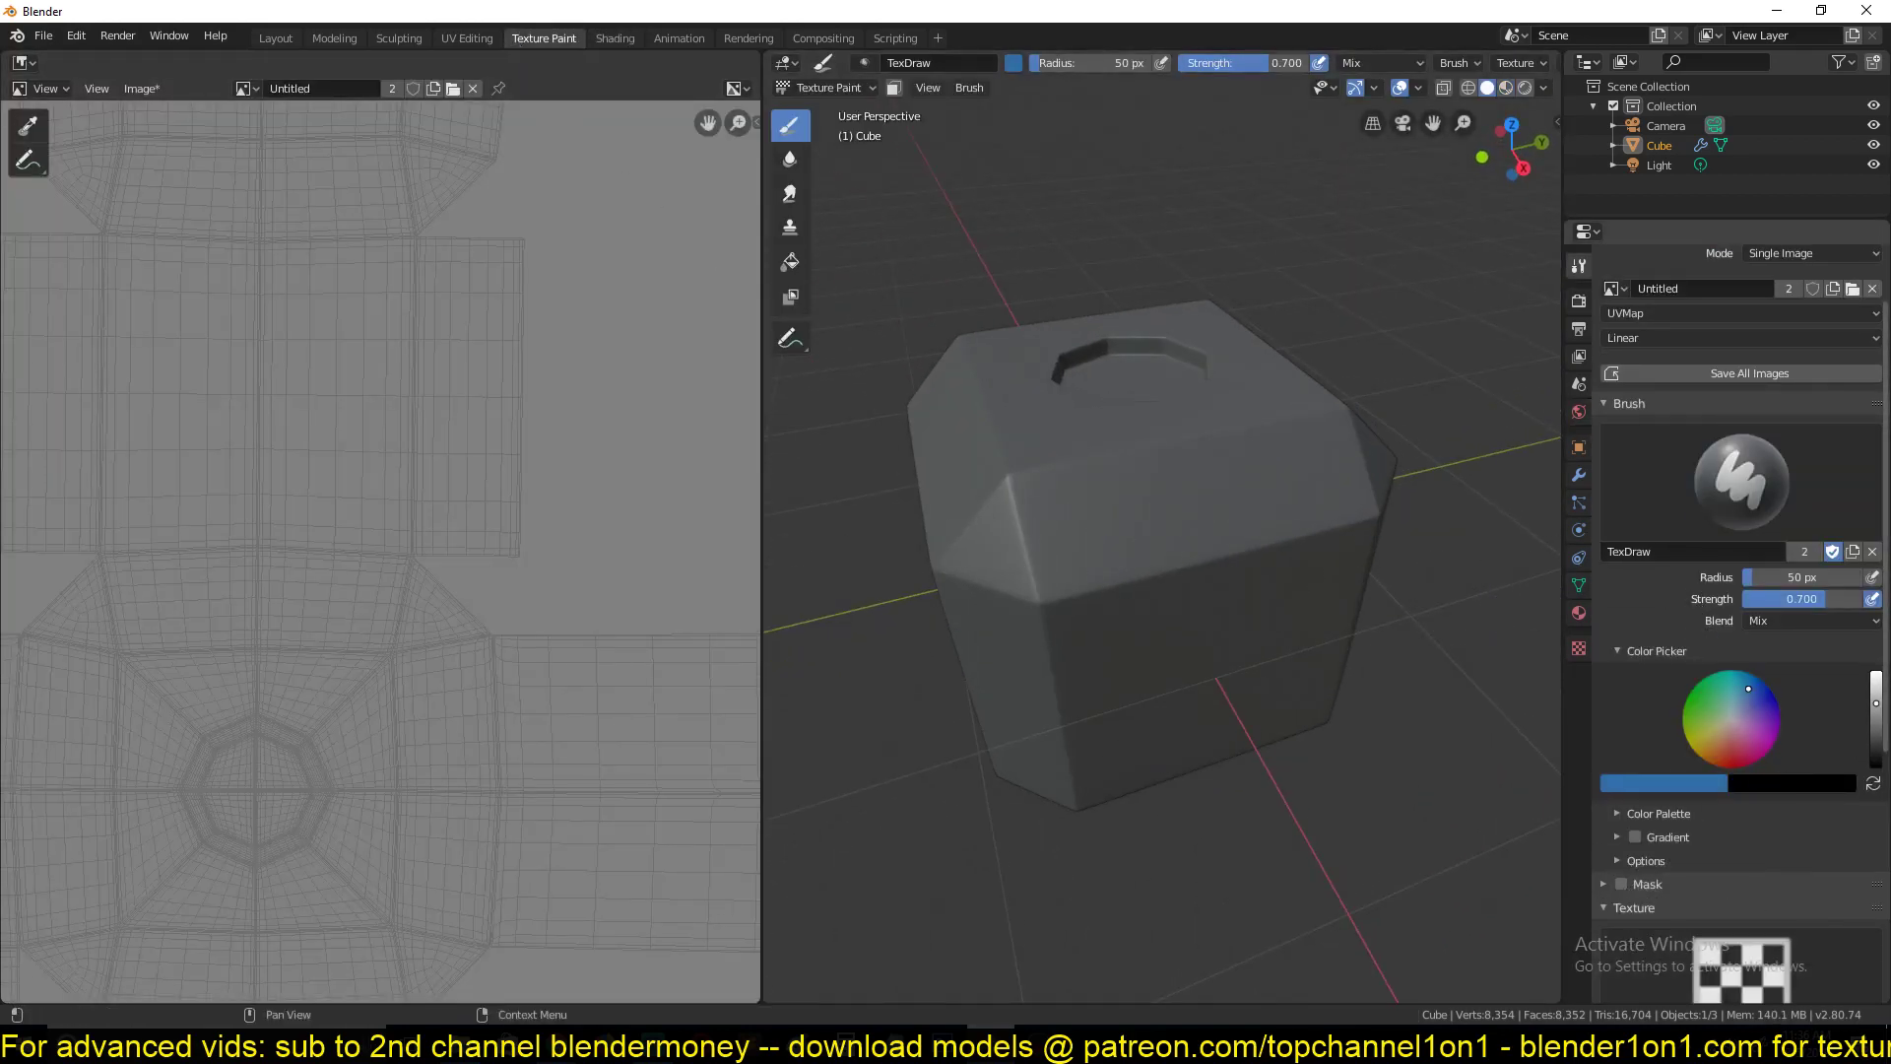
{"action": "left_click", "coordinate": [1707, 752]}
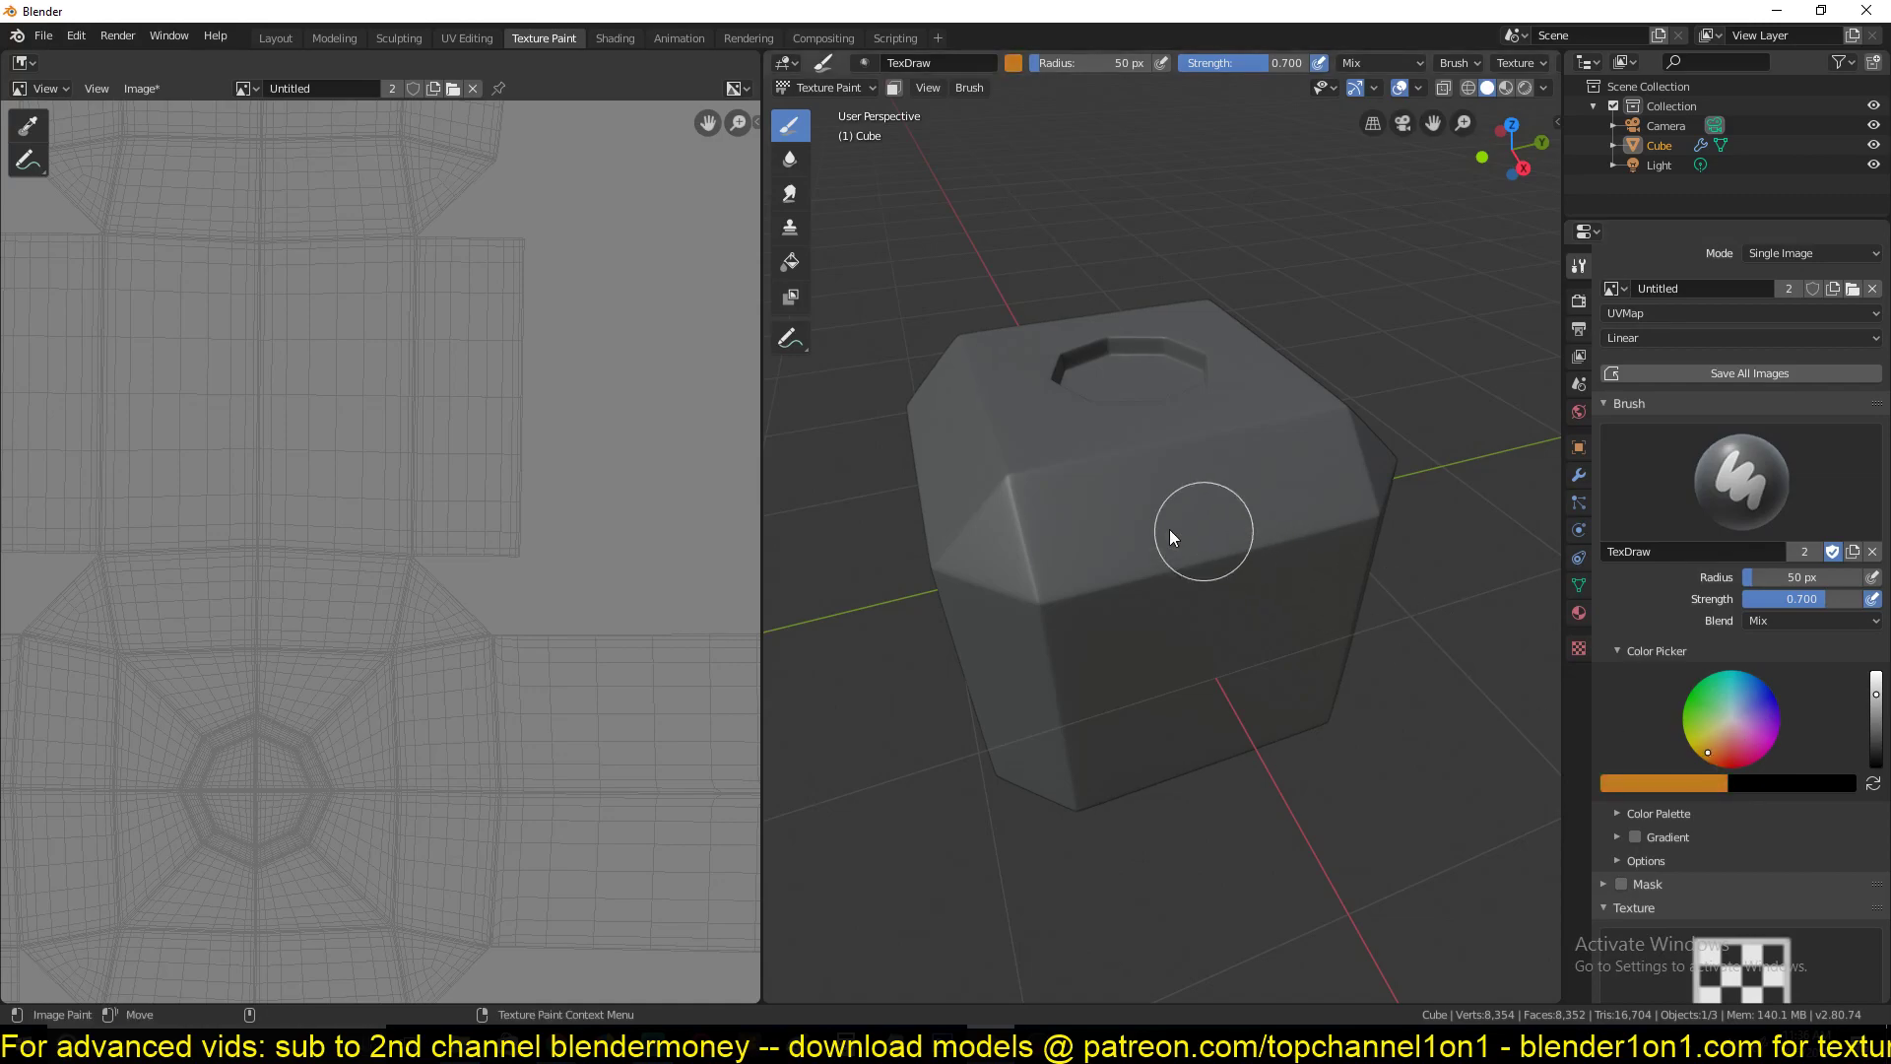
{"action": "left_click_drag", "start_coordinate": [1081, 525], "coordinate": [1296, 475]}
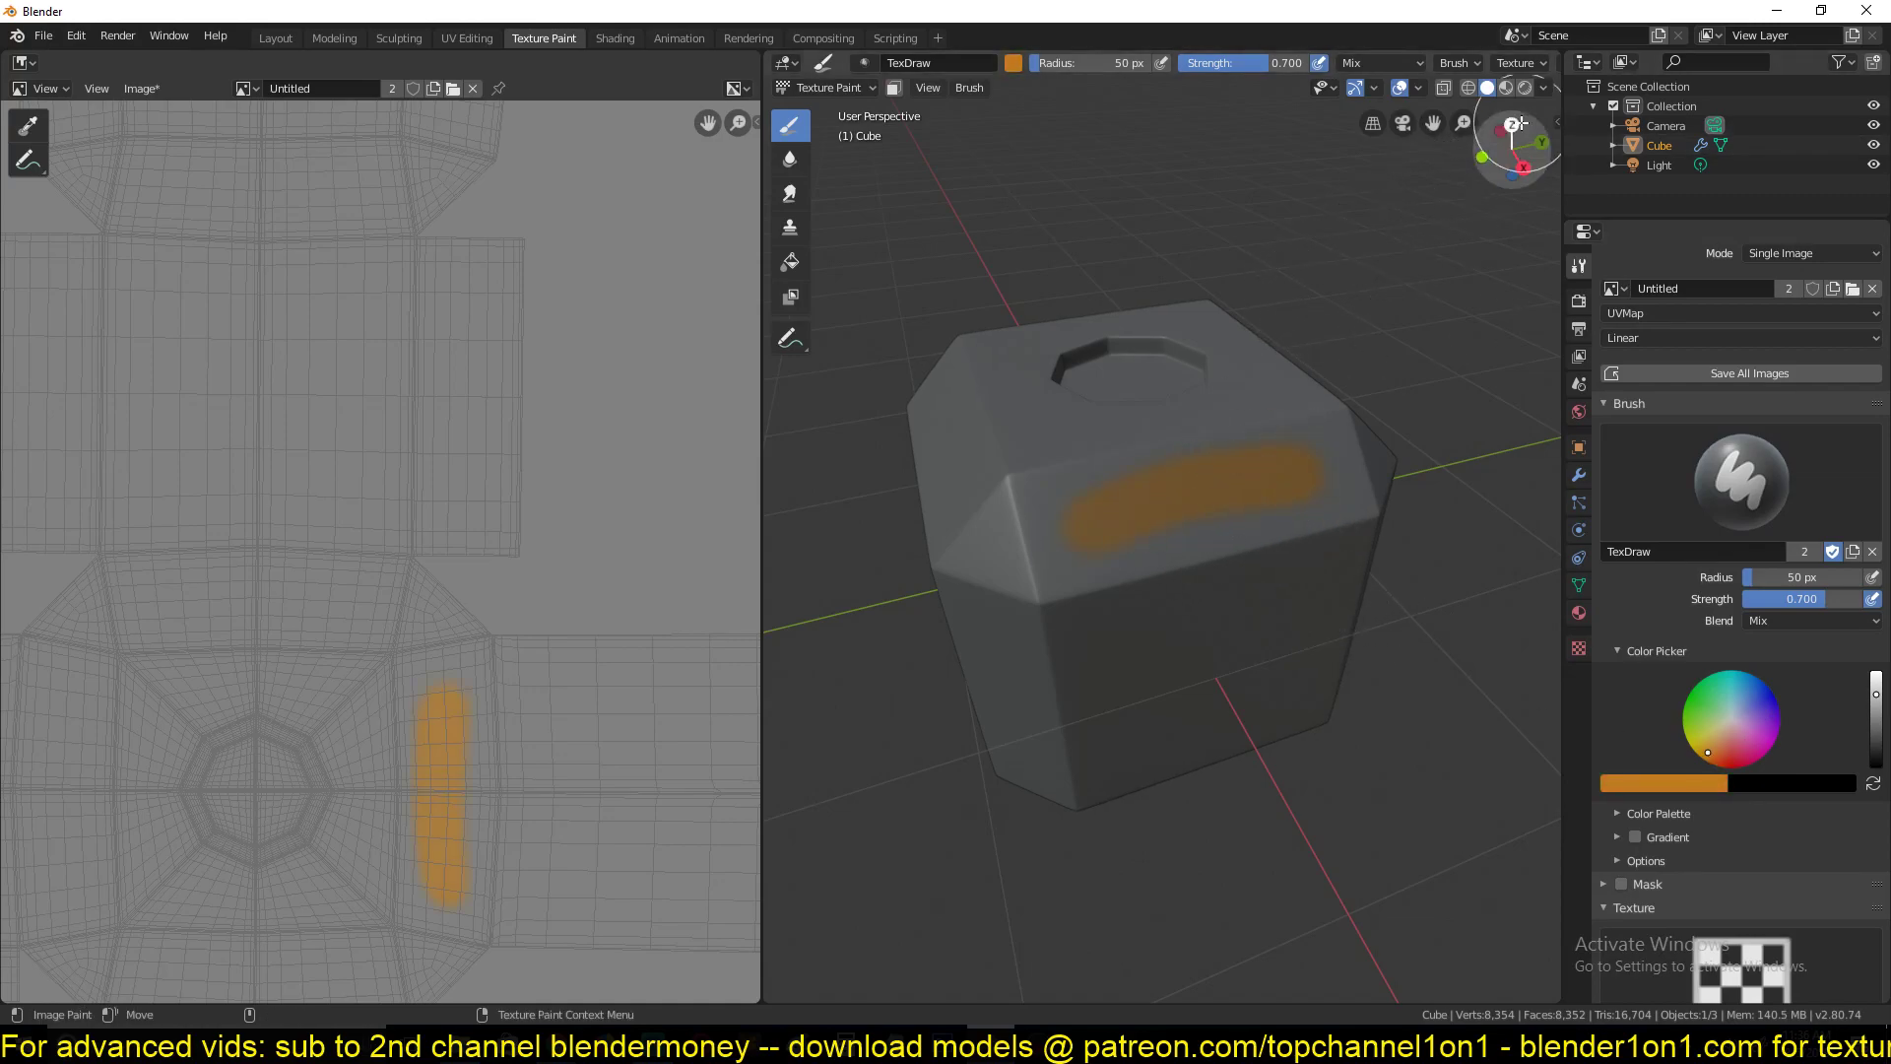
Show the cube in material preview shading and paint a winding orange stroke down the side face below the bevel
{"action": "left_click", "coordinate": [1506, 87]}
{"action": "mouse_move", "coordinate": [1298, 459]}
{"action": "middle_mouse_down"}
{"action": "mouse_move", "coordinate": [1303, 370]}
{"action": "mouse_move", "coordinate": [1265, 407]}
{"action": "middle_mouse_up"}
{"action": "mouse_move", "coordinate": [1261, 413]}
{"action": "left_mouse_down"}
{"action": "mouse_move", "coordinate": [1119, 581]}
{"action": "mouse_move", "coordinate": [990, 654]}
{"action": "left_mouse_up"}
{"action": "middle_click_drag", "start_coordinate": [971, 561], "coordinate": [1132, 647]}
Set the brush color to a blue of HSV 0.597, 0.977, 1.000 and paint strokes over the cube's top, recess and sides
{"action": "left_click", "coordinate": [1713, 784]}
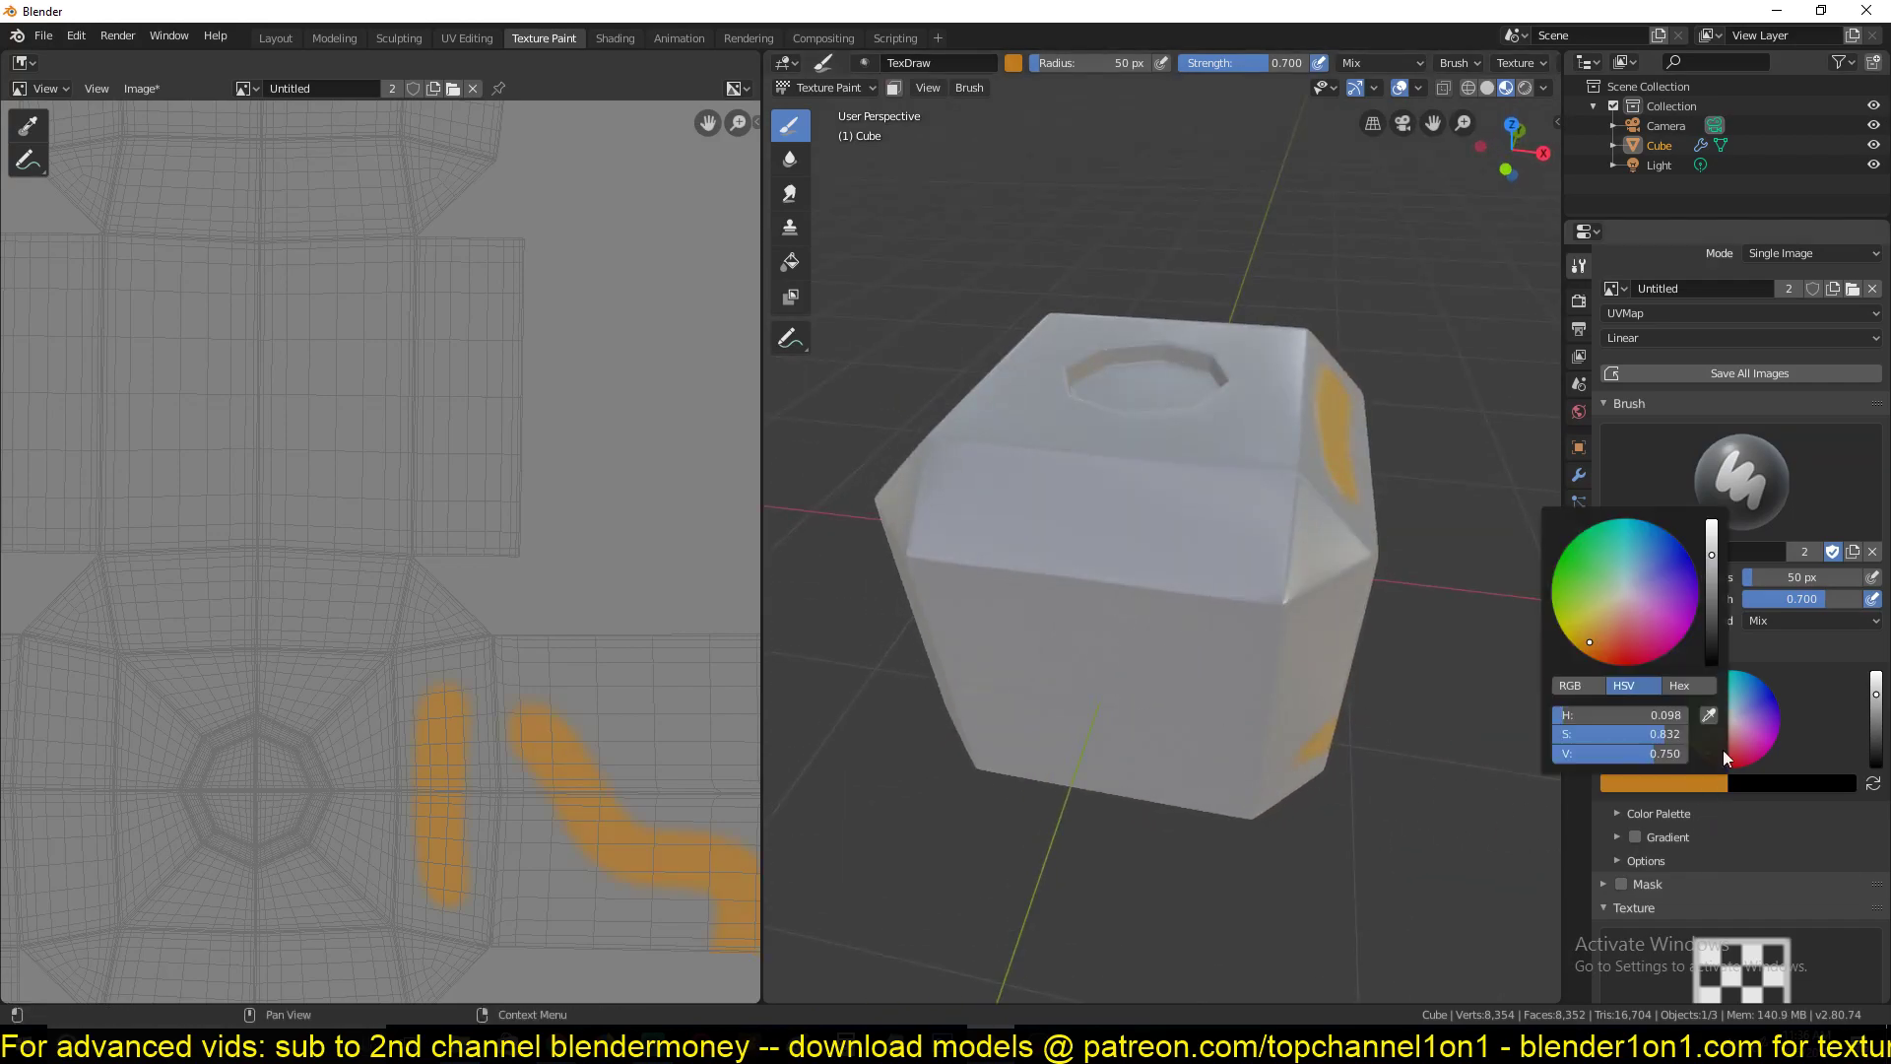
{"action": "left_click_drag", "start_coordinate": [1711, 553], "coordinate": [1714, 525]}
{"action": "left_click", "coordinate": [1666, 533]}
{"action": "mouse_move", "coordinate": [1181, 537]}
{"action": "left_mouse_down"}
{"action": "mouse_move", "coordinate": [1160, 537]}
{"action": "mouse_move", "coordinate": [1067, 706]}
{"action": "left_mouse_up"}
{"action": "middle_click_drag", "start_coordinate": [1066, 706], "coordinate": [1243, 627]}
{"action": "mouse_move", "coordinate": [1351, 499]}
{"action": "left_mouse_down"}
{"action": "mouse_move", "coordinate": [1131, 687]}
{"action": "mouse_move", "coordinate": [1120, 528]}
{"action": "left_mouse_up"}
{"action": "middle_click_drag", "start_coordinate": [1119, 528], "coordinate": [1294, 557]}
{"action": "mouse_move", "coordinate": [1294, 557]}
{"action": "left_mouse_down"}
{"action": "mouse_move", "coordinate": [1056, 718]}
{"action": "mouse_move", "coordinate": [1164, 351]}
{"action": "mouse_move", "coordinate": [1376, 602]}
{"action": "left_mouse_up"}
{"action": "middle_click_drag", "start_coordinate": [1376, 602], "coordinate": [1263, 575]}
{"action": "mouse_move", "coordinate": [1263, 567]}
{"action": "left_mouse_down"}
{"action": "mouse_move", "coordinate": [1178, 768]}
{"action": "mouse_move", "coordinate": [1083, 773]}
{"action": "left_mouse_up"}
{"action": "middle_click_drag", "start_coordinate": [1172, 741], "coordinate": [1231, 621]}
Paint another curved blue stroke on the side face, joining the blue areas there
{"action": "left_click", "coordinate": [1718, 785]}
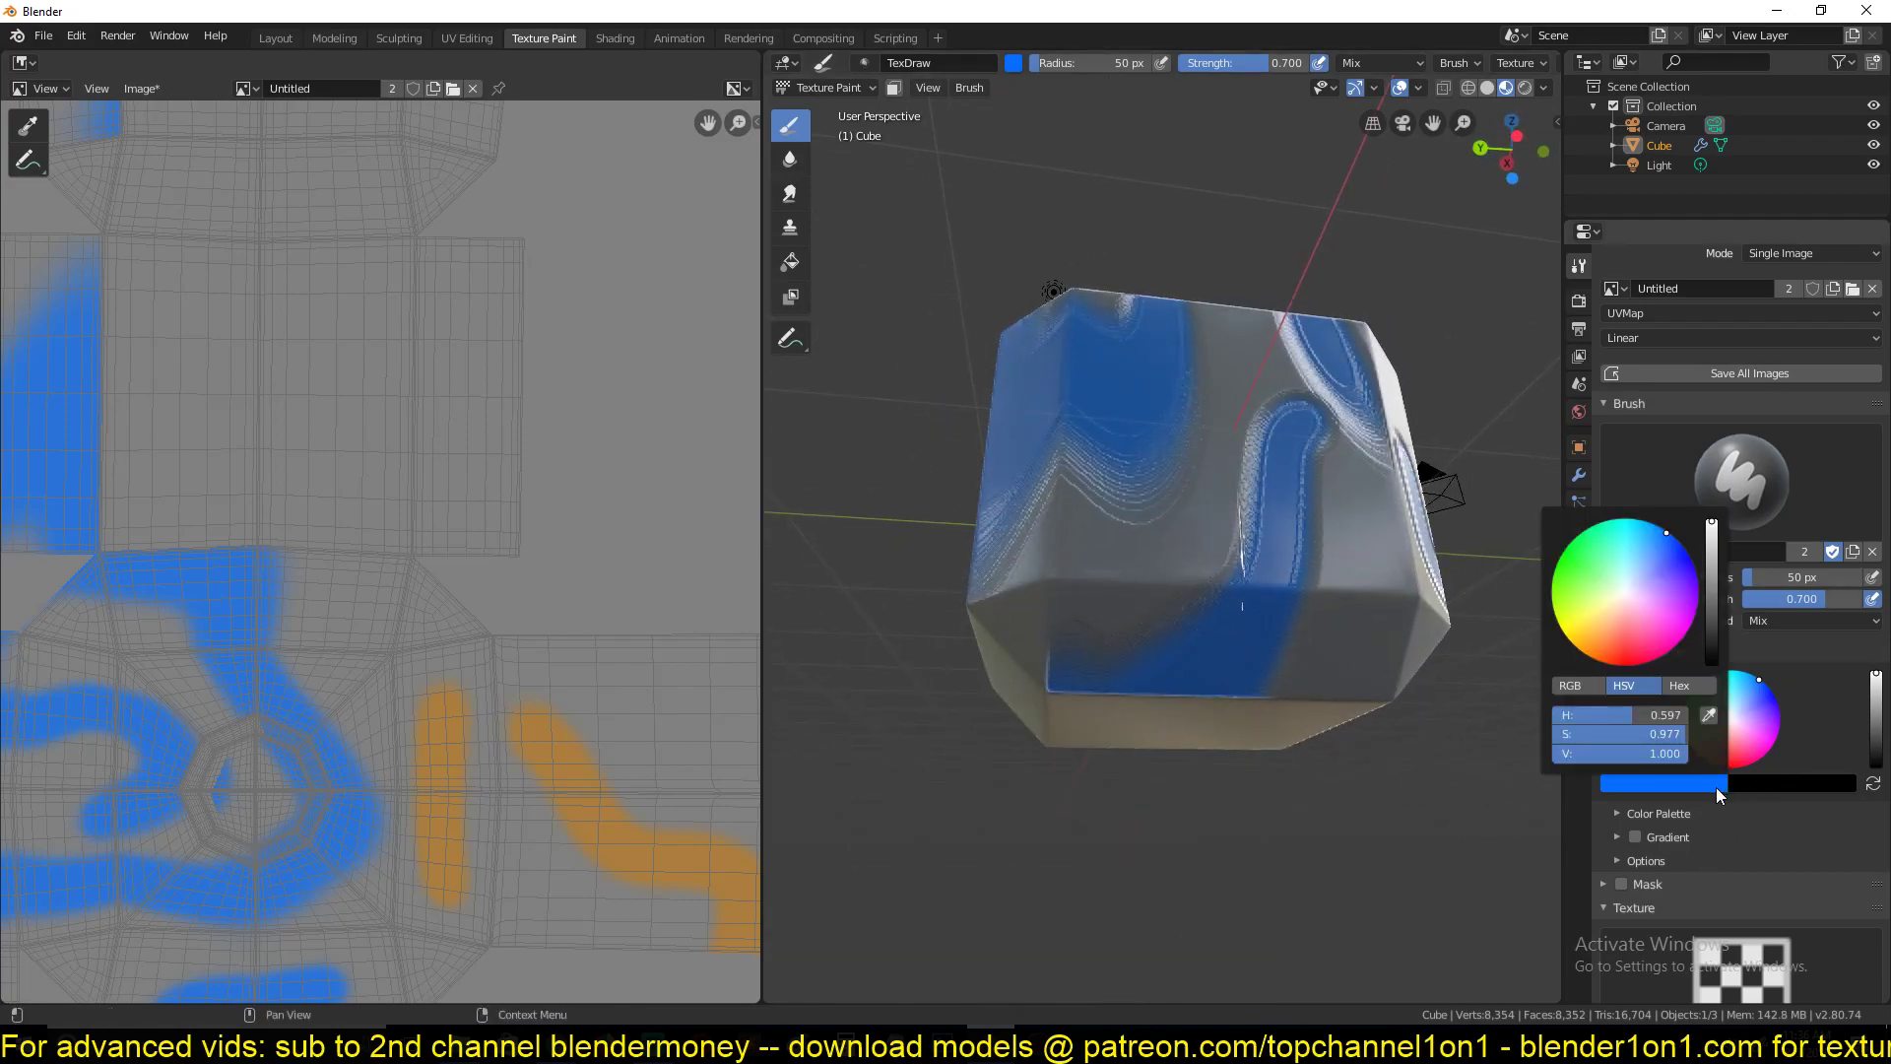
{"action": "mouse_move", "coordinate": [1674, 756]}
{"action": "left_mouse_down"}
{"action": "mouse_move", "coordinate": [1585, 756]}
{"action": "mouse_move", "coordinate": [1690, 756]}
{"action": "left_mouse_up"}
{"action": "left_click_drag", "start_coordinate": [1234, 437], "coordinate": [1147, 680]}
Pick a yellow-green brush color and paint curved strokes over the cube's sides, bevels and top
{"action": "left_click_drag", "start_coordinate": [1715, 726], "coordinate": [1685, 736]}
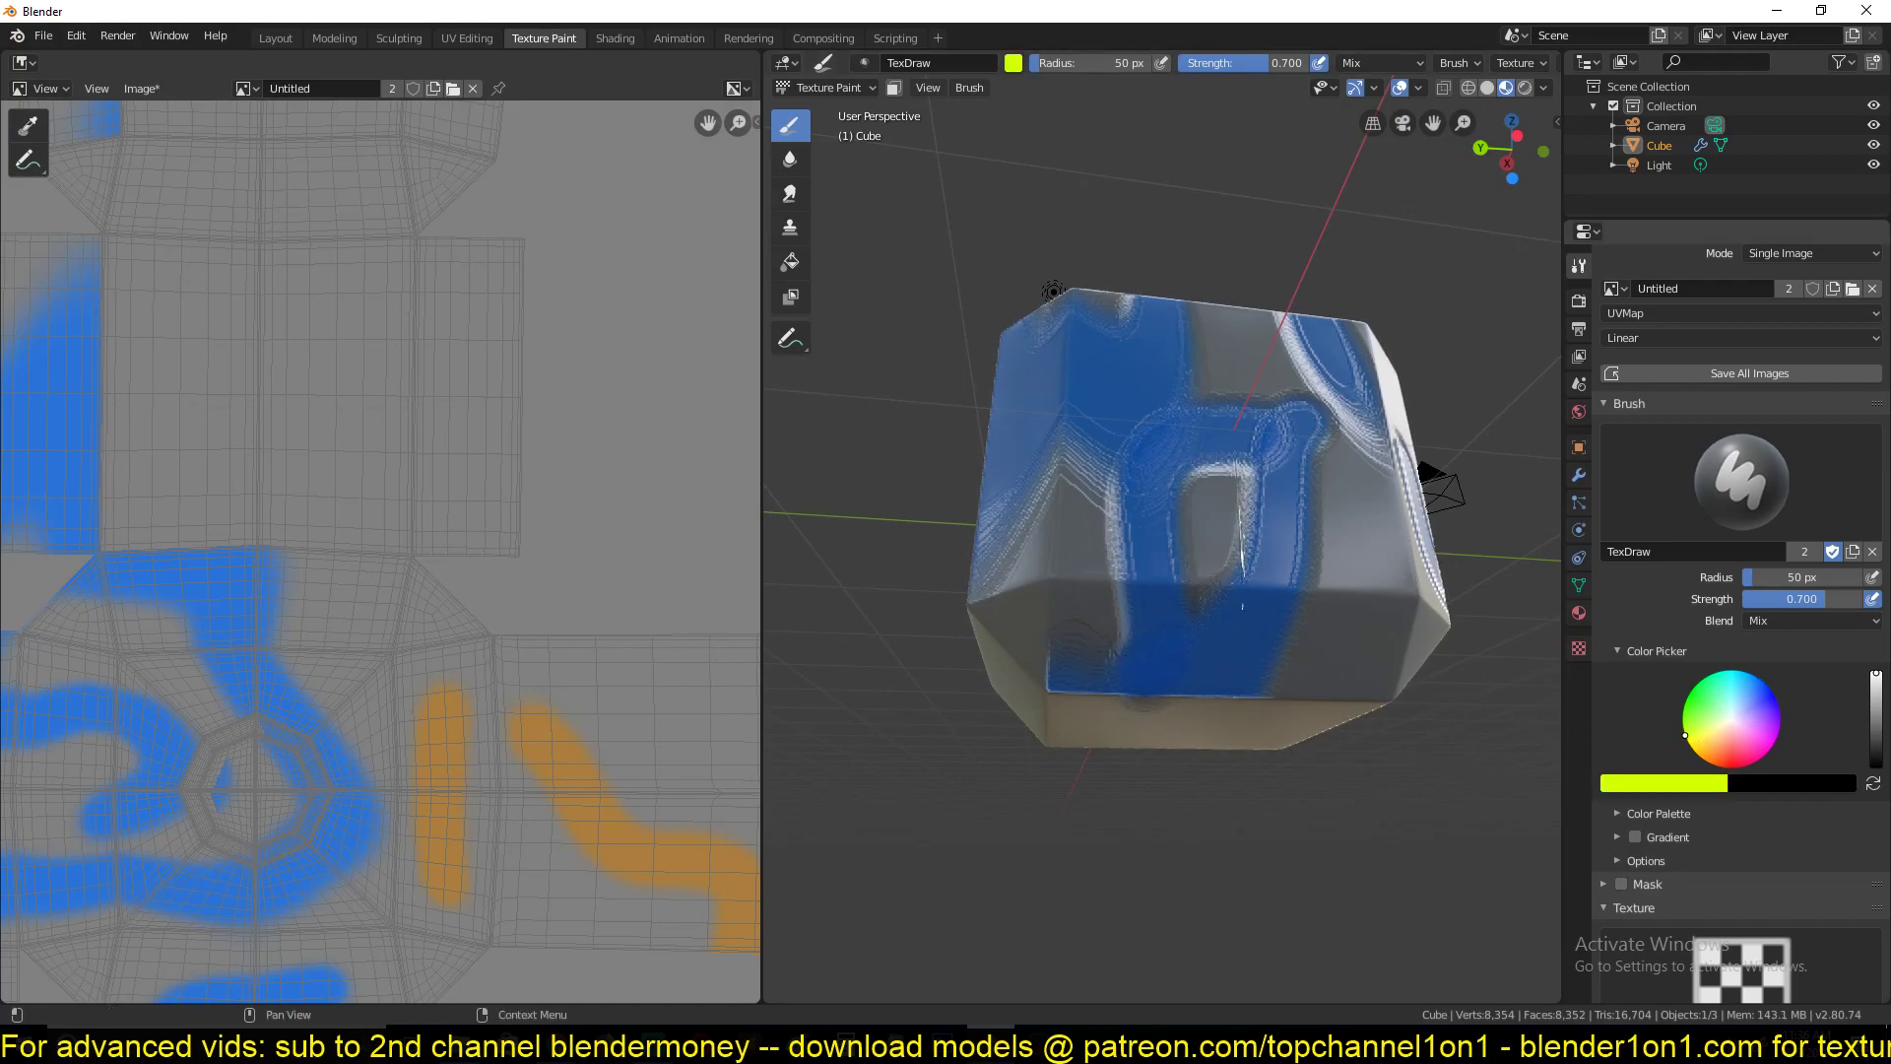
{"action": "left_click_drag", "start_coordinate": [1231, 498], "coordinate": [1224, 450]}
{"action": "middle_click_drag", "start_coordinate": [1115, 410], "coordinate": [1146, 577]}
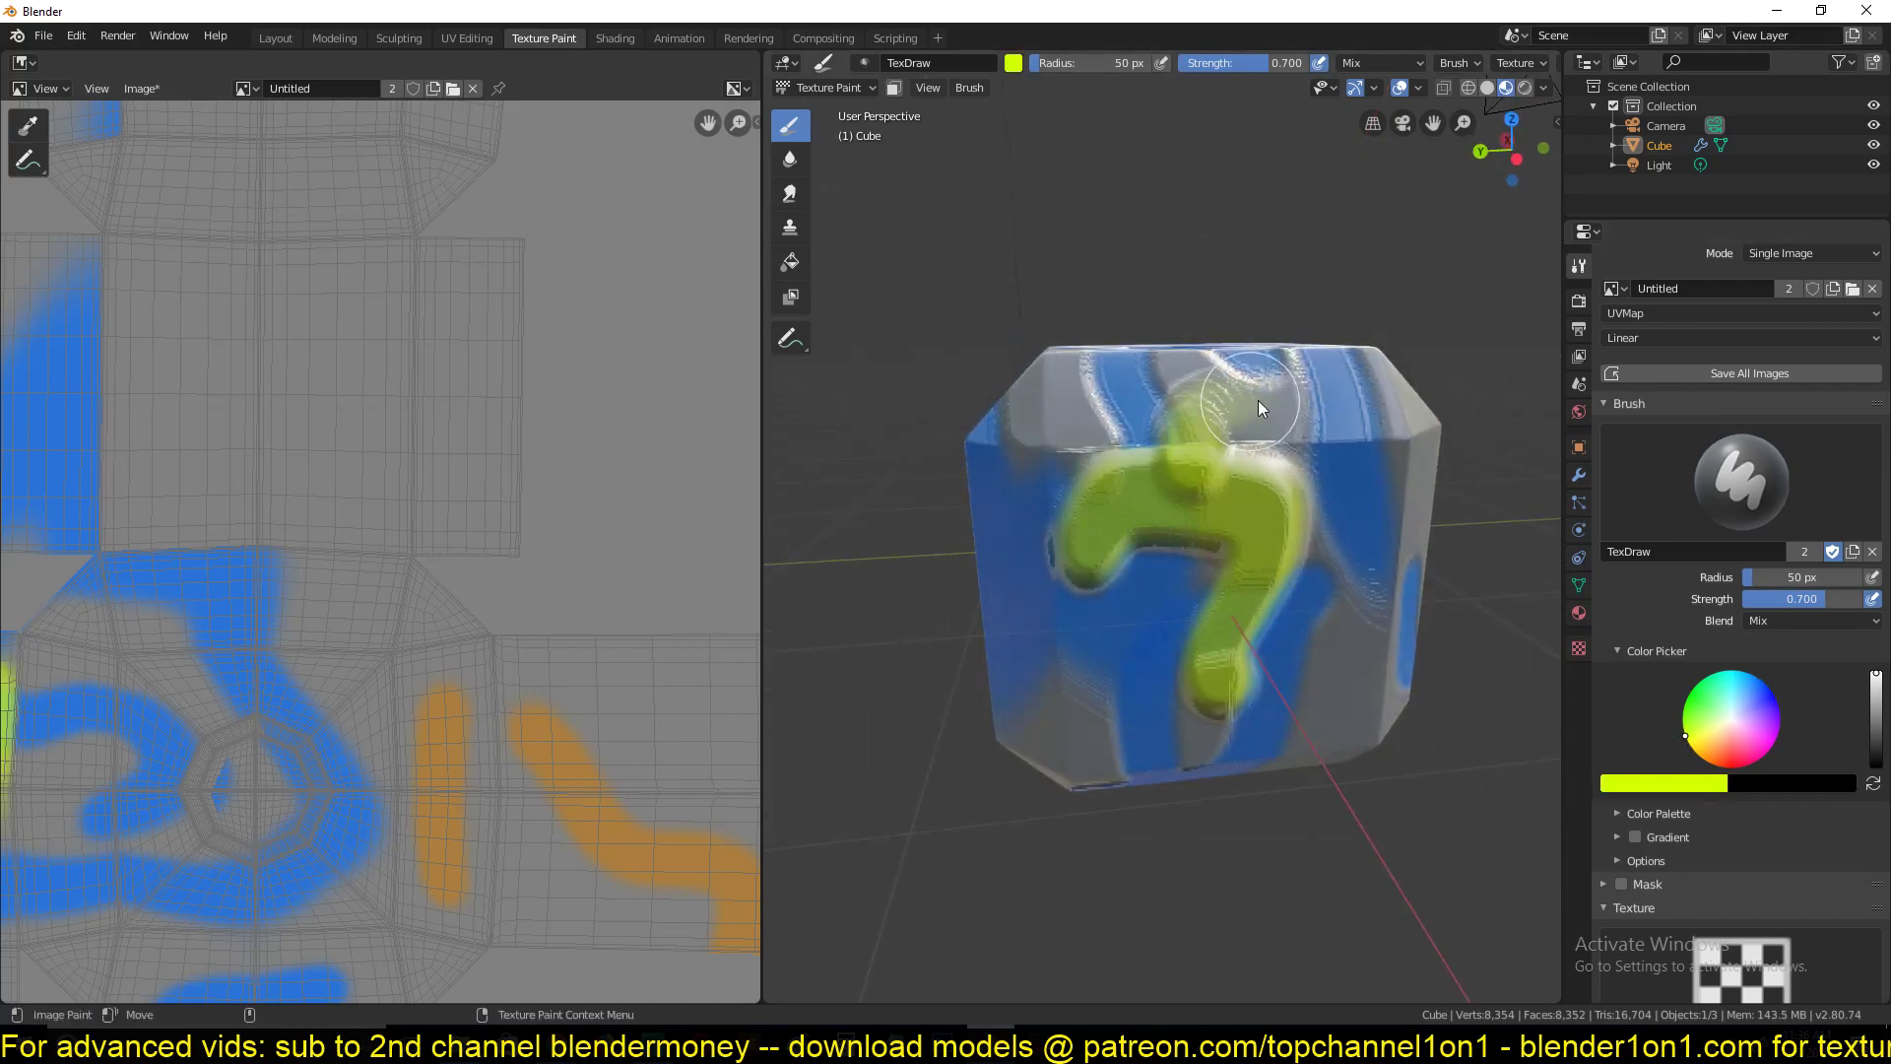
{"action": "middle_click_drag", "start_coordinate": [1257, 400], "coordinate": [1296, 372]}
{"action": "mouse_move", "coordinate": [1296, 372]}
{"action": "left_mouse_down"}
{"action": "mouse_move", "coordinate": [1063, 552]}
{"action": "mouse_move", "coordinate": [1119, 610]}
{"action": "left_mouse_up"}
{"action": "mouse_move", "coordinate": [1119, 611]}
{"action": "middle_mouse_down"}
{"action": "mouse_move", "coordinate": [1263, 575]}
{"action": "mouse_move", "coordinate": [1280, 406]}
{"action": "middle_mouse_up"}
{"action": "mouse_move", "coordinate": [1280, 405]}
{"action": "left_mouse_down"}
{"action": "mouse_move", "coordinate": [1221, 441]}
{"action": "mouse_move", "coordinate": [1037, 670]}
{"action": "mouse_move", "coordinate": [995, 518]}
{"action": "mouse_move", "coordinate": [1039, 658]}
{"action": "left_mouse_up"}
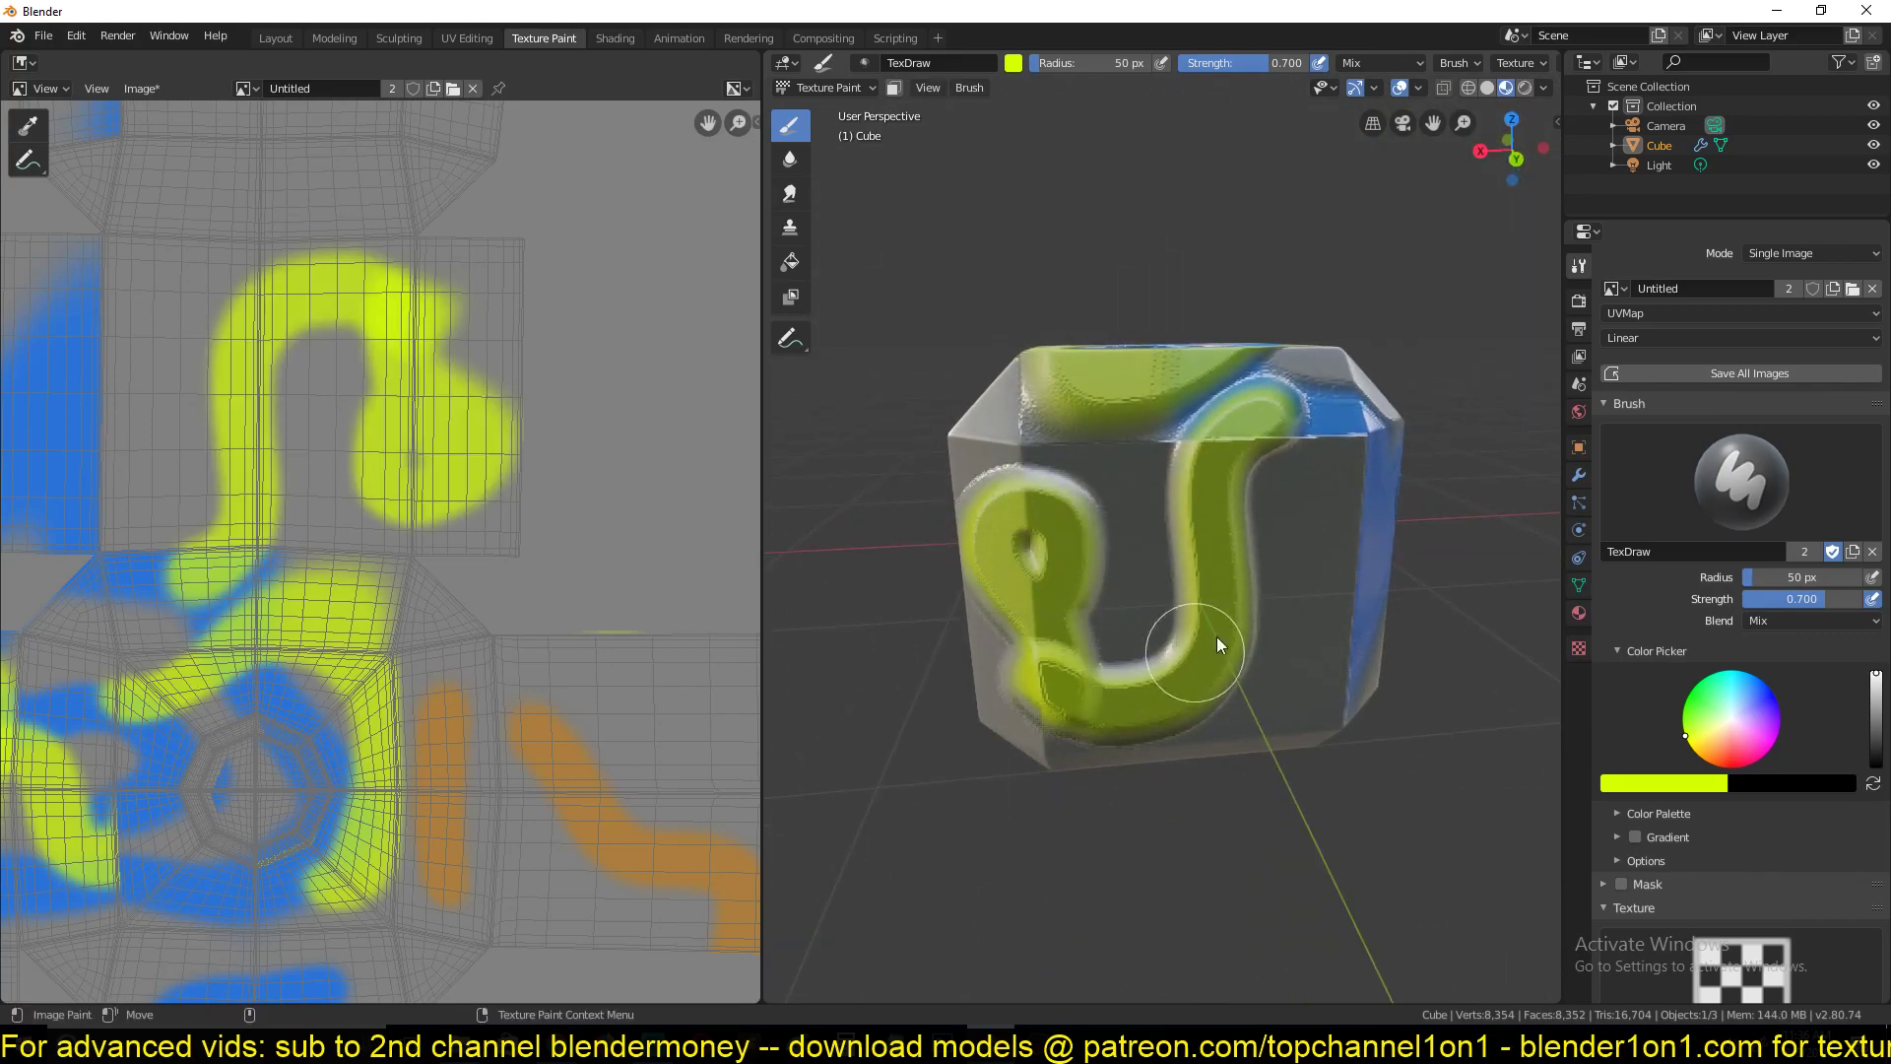
{"action": "mouse_move", "coordinate": [1215, 637]}
{"action": "left_mouse_down"}
{"action": "mouse_move", "coordinate": [1308, 629]}
{"action": "mouse_move", "coordinate": [1127, 609]}
{"action": "left_mouse_up"}
{"action": "middle_click_drag", "start_coordinate": [1220, 671], "coordinate": [1101, 475]}
{"action": "mouse_move", "coordinate": [1097, 497]}
{"action": "left_mouse_down"}
{"action": "mouse_move", "coordinate": [1113, 644]}
{"action": "mouse_move", "coordinate": [1150, 494]}
{"action": "mouse_move", "coordinate": [1093, 539]}
{"action": "left_mouse_up"}
{"action": "mouse_move", "coordinate": [961, 498]}
{"action": "middle_mouse_down"}
{"action": "mouse_move", "coordinate": [1055, 700]}
{"action": "mouse_move", "coordinate": [1223, 680]}
{"action": "mouse_move", "coordinate": [1362, 601]}
{"action": "mouse_move", "coordinate": [1309, 500]}
{"action": "middle_mouse_up"}
{"action": "middle_click_drag", "start_coordinate": [1121, 356], "coordinate": [1167, 500]}
Set the brush color to a blue of HSV 0.580, 0.883, 1.000 and paint over the cube's upper corner area
{"action": "left_click_drag", "start_coordinate": [1700, 782], "coordinate": [1699, 793]}
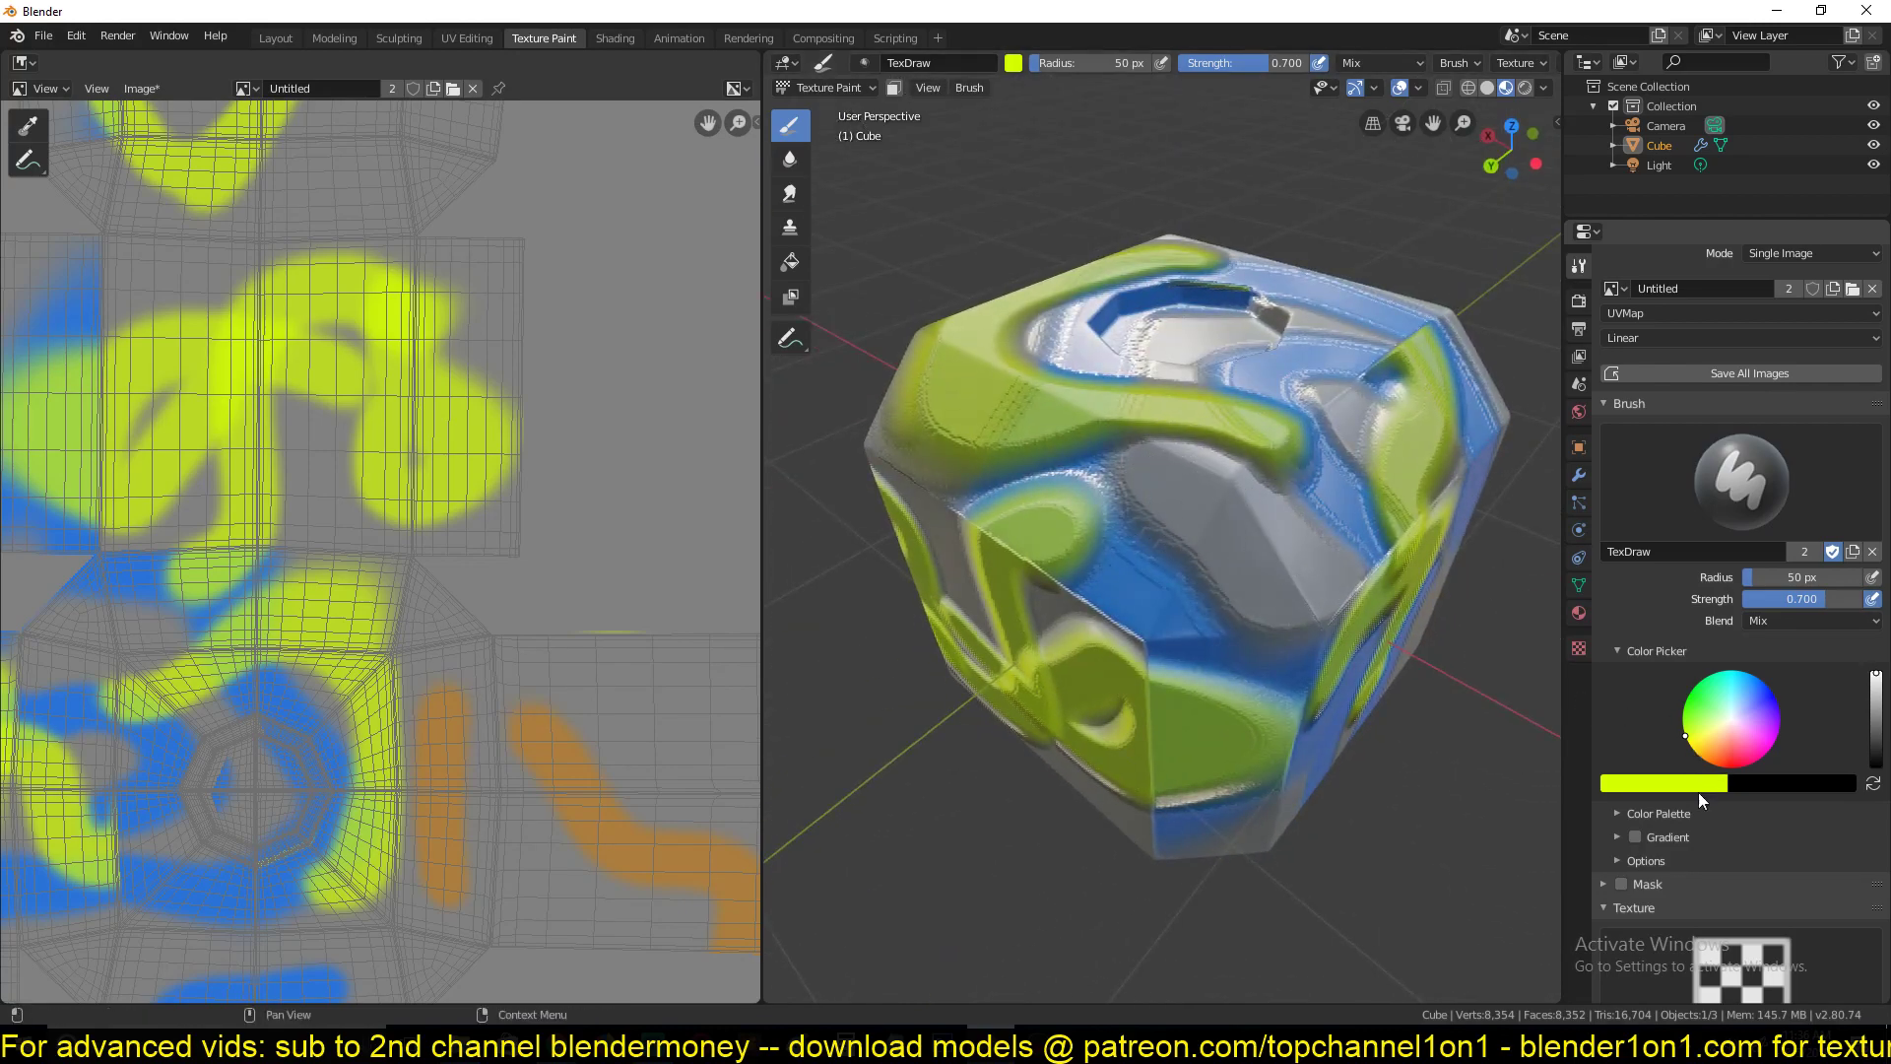
{"action": "left_click", "coordinate": [1699, 785]}
{"action": "left_click", "coordinate": [1656, 534]}
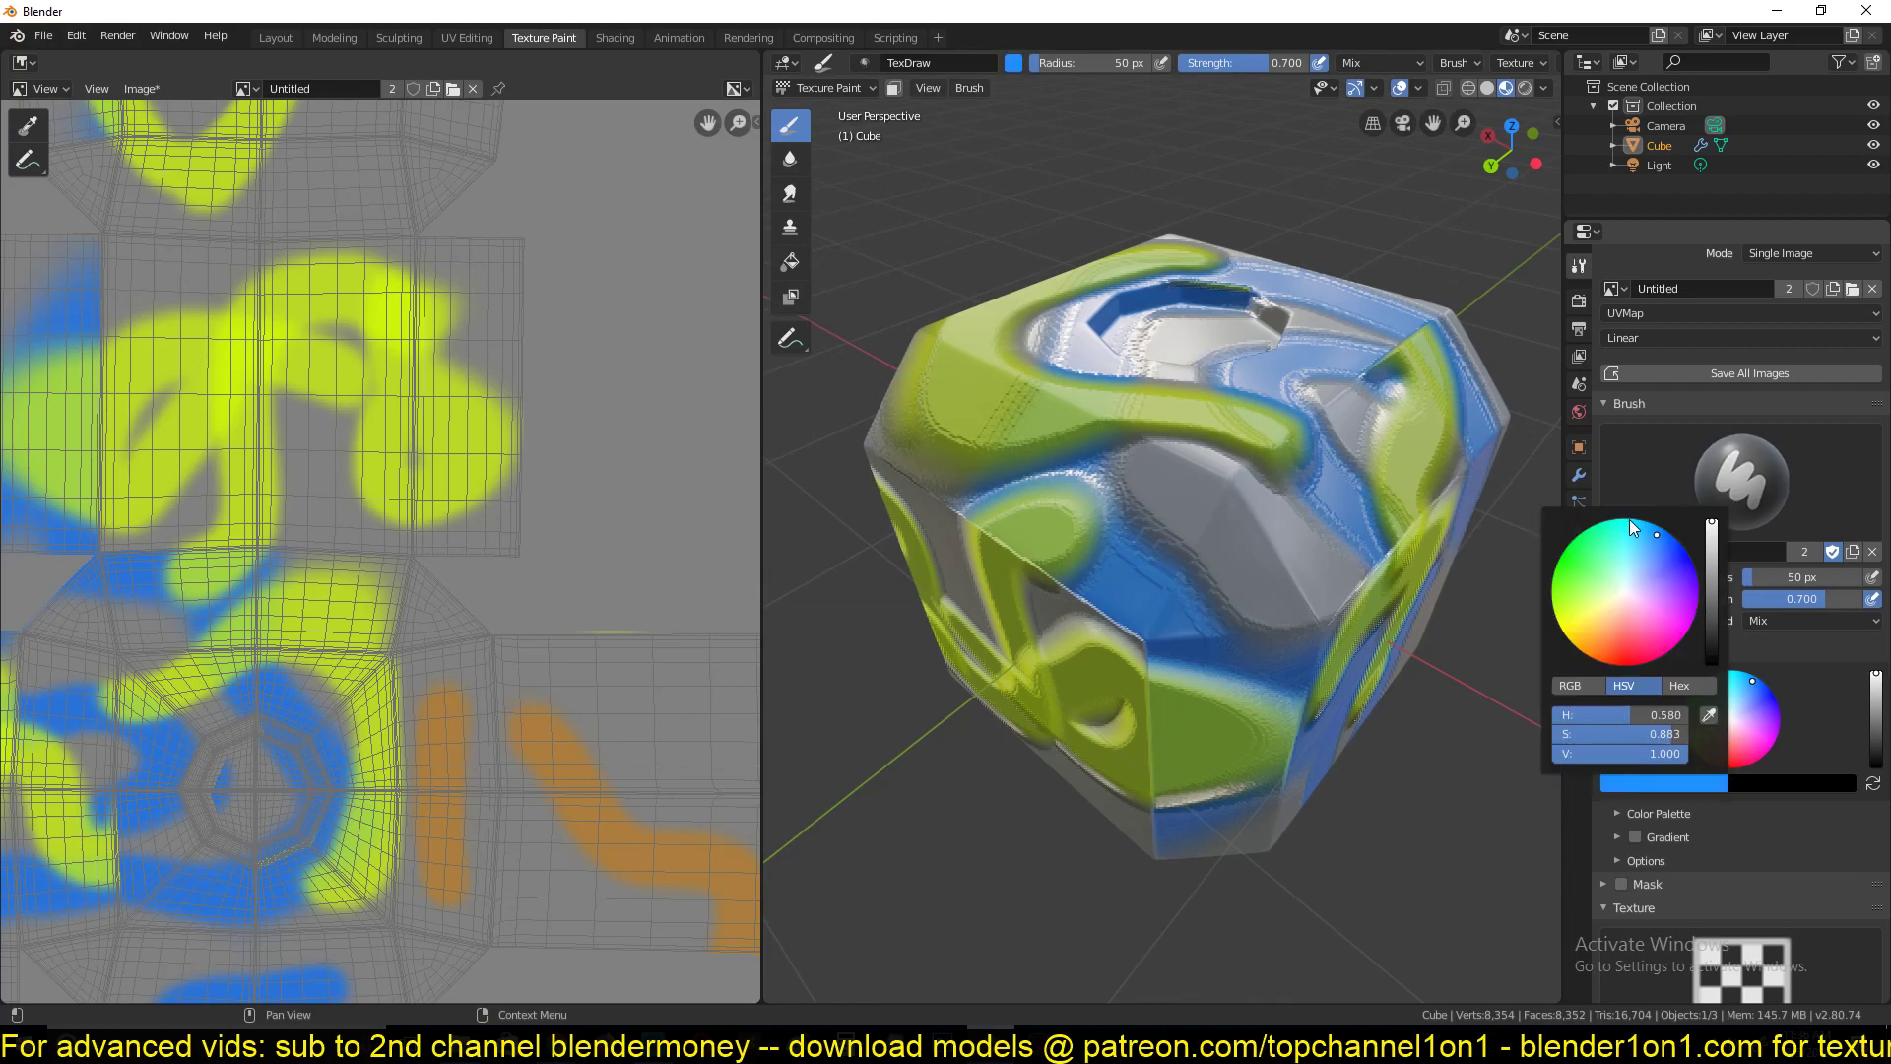
{"action": "middle_click_drag", "start_coordinate": [1203, 564], "coordinate": [1237, 470]}
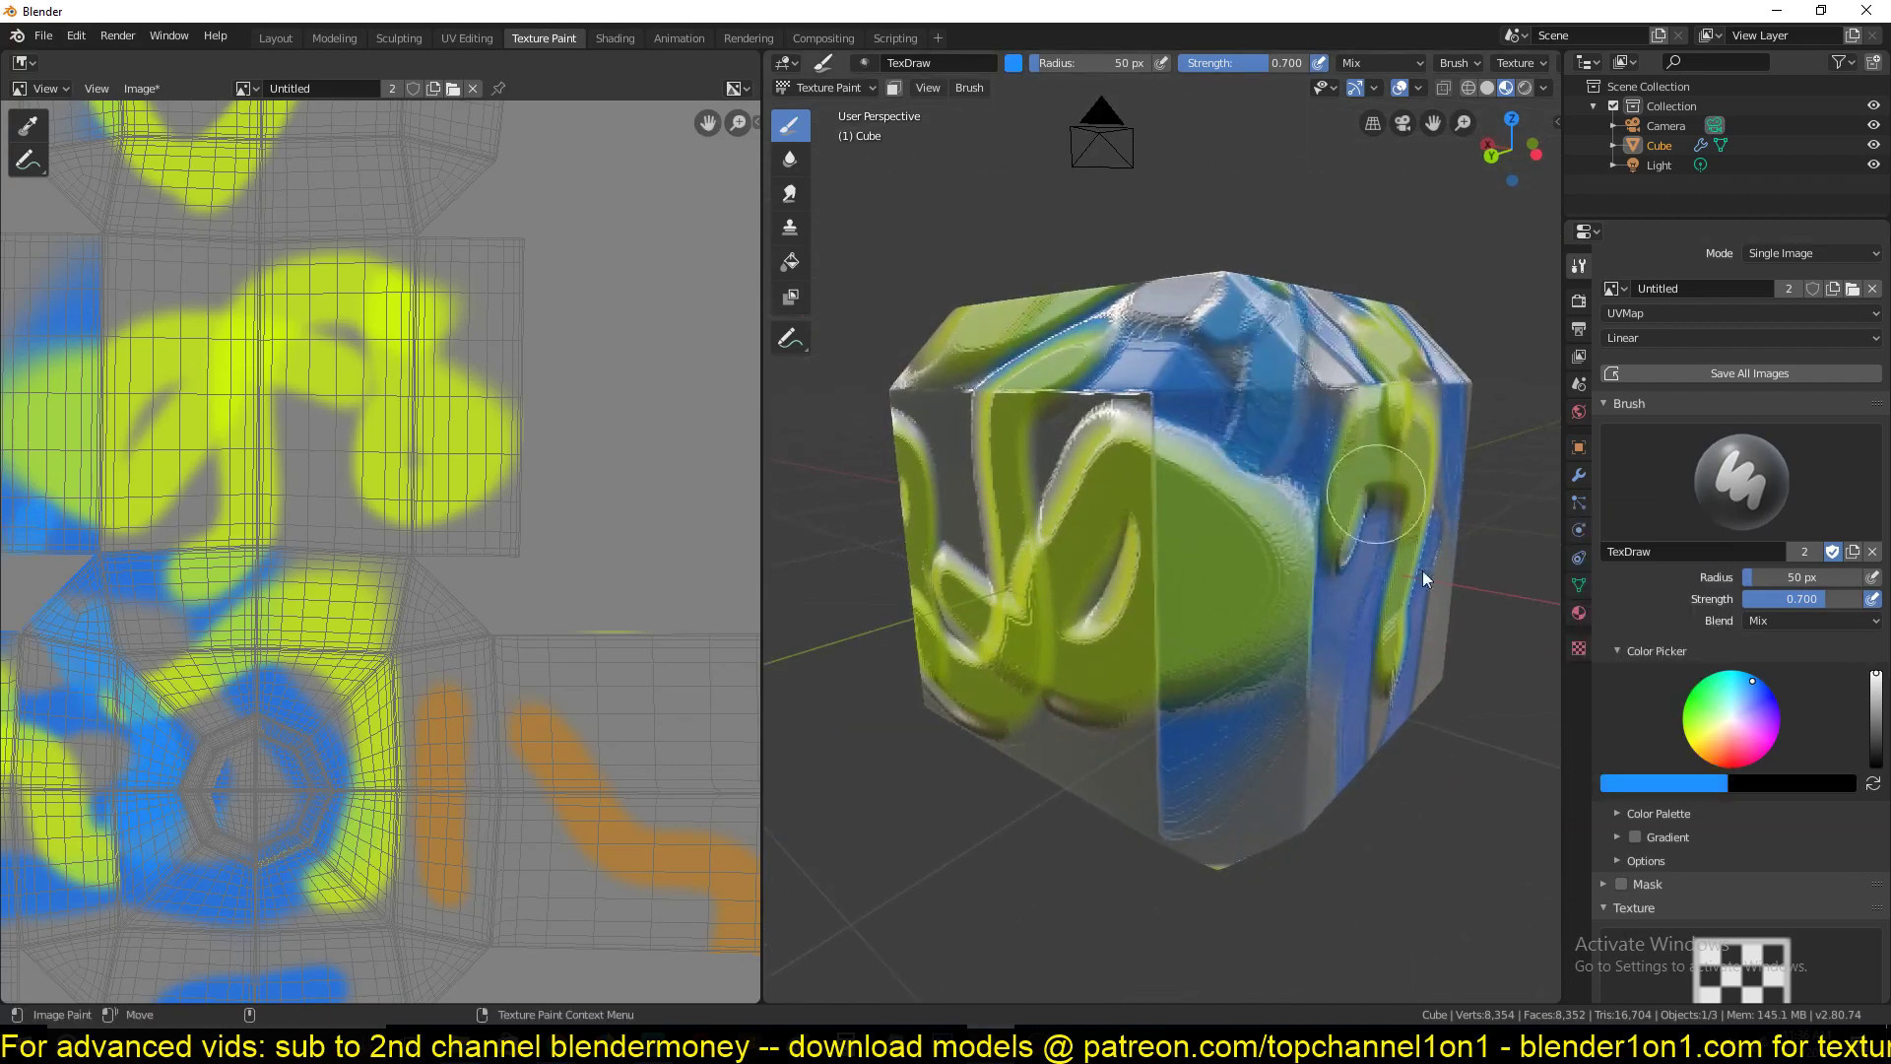
Pick a pinkish-red brush color and paint diagonal strokes across the yellow-green areas of the cube's sides
{"action": "left_click", "coordinate": [1644, 783]}
{"action": "left_click", "coordinate": [1640, 669]}
{"action": "left_click_drag", "start_coordinate": [1309, 579], "coordinate": [1191, 739]}
{"action": "mouse_move", "coordinate": [1191, 739]}
{"action": "middle_mouse_down"}
{"action": "mouse_move", "coordinate": [1406, 558]}
{"action": "mouse_move", "coordinate": [1380, 482]}
{"action": "middle_mouse_up"}
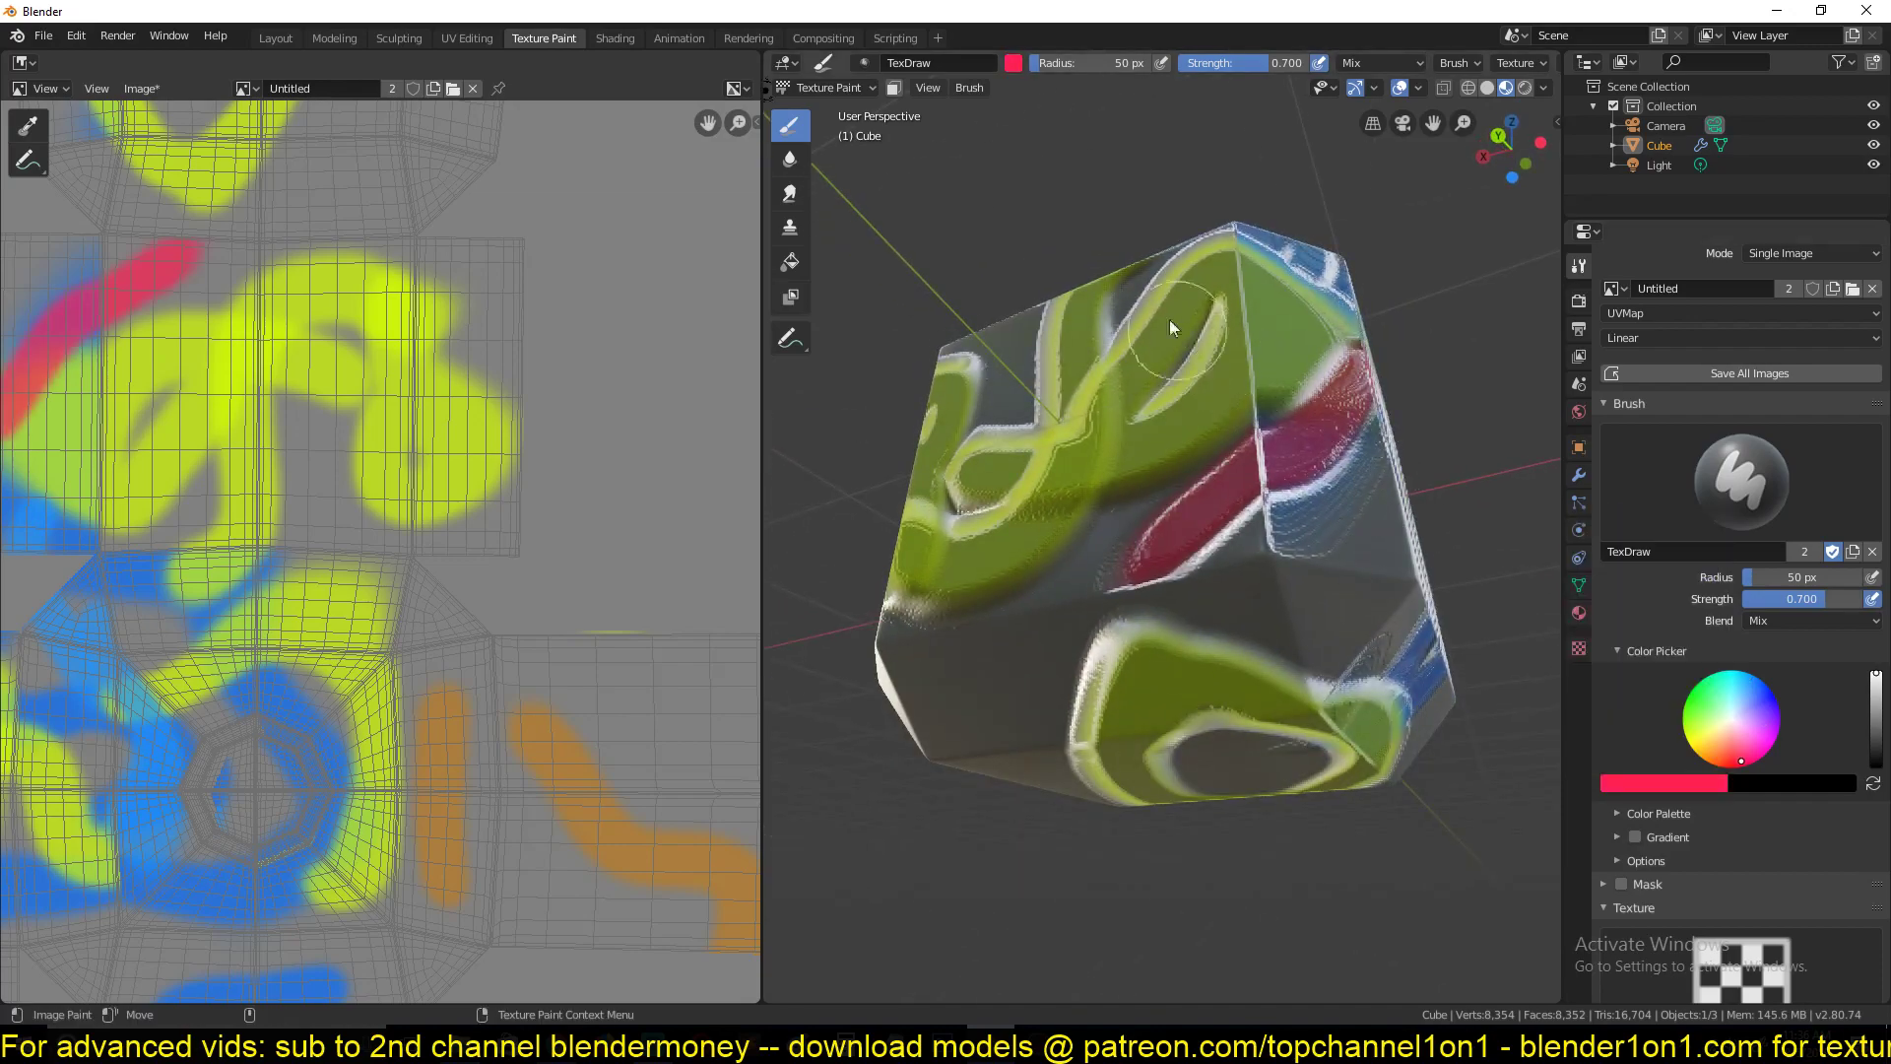
{"action": "left_click_drag", "start_coordinate": [1168, 319], "coordinate": [1229, 488]}
{"action": "mouse_move", "coordinate": [1167, 370]}
{"action": "middle_mouse_down"}
{"action": "mouse_move", "coordinate": [1327, 502]}
{"action": "mouse_move", "coordinate": [1397, 510]}
{"action": "middle_mouse_up"}
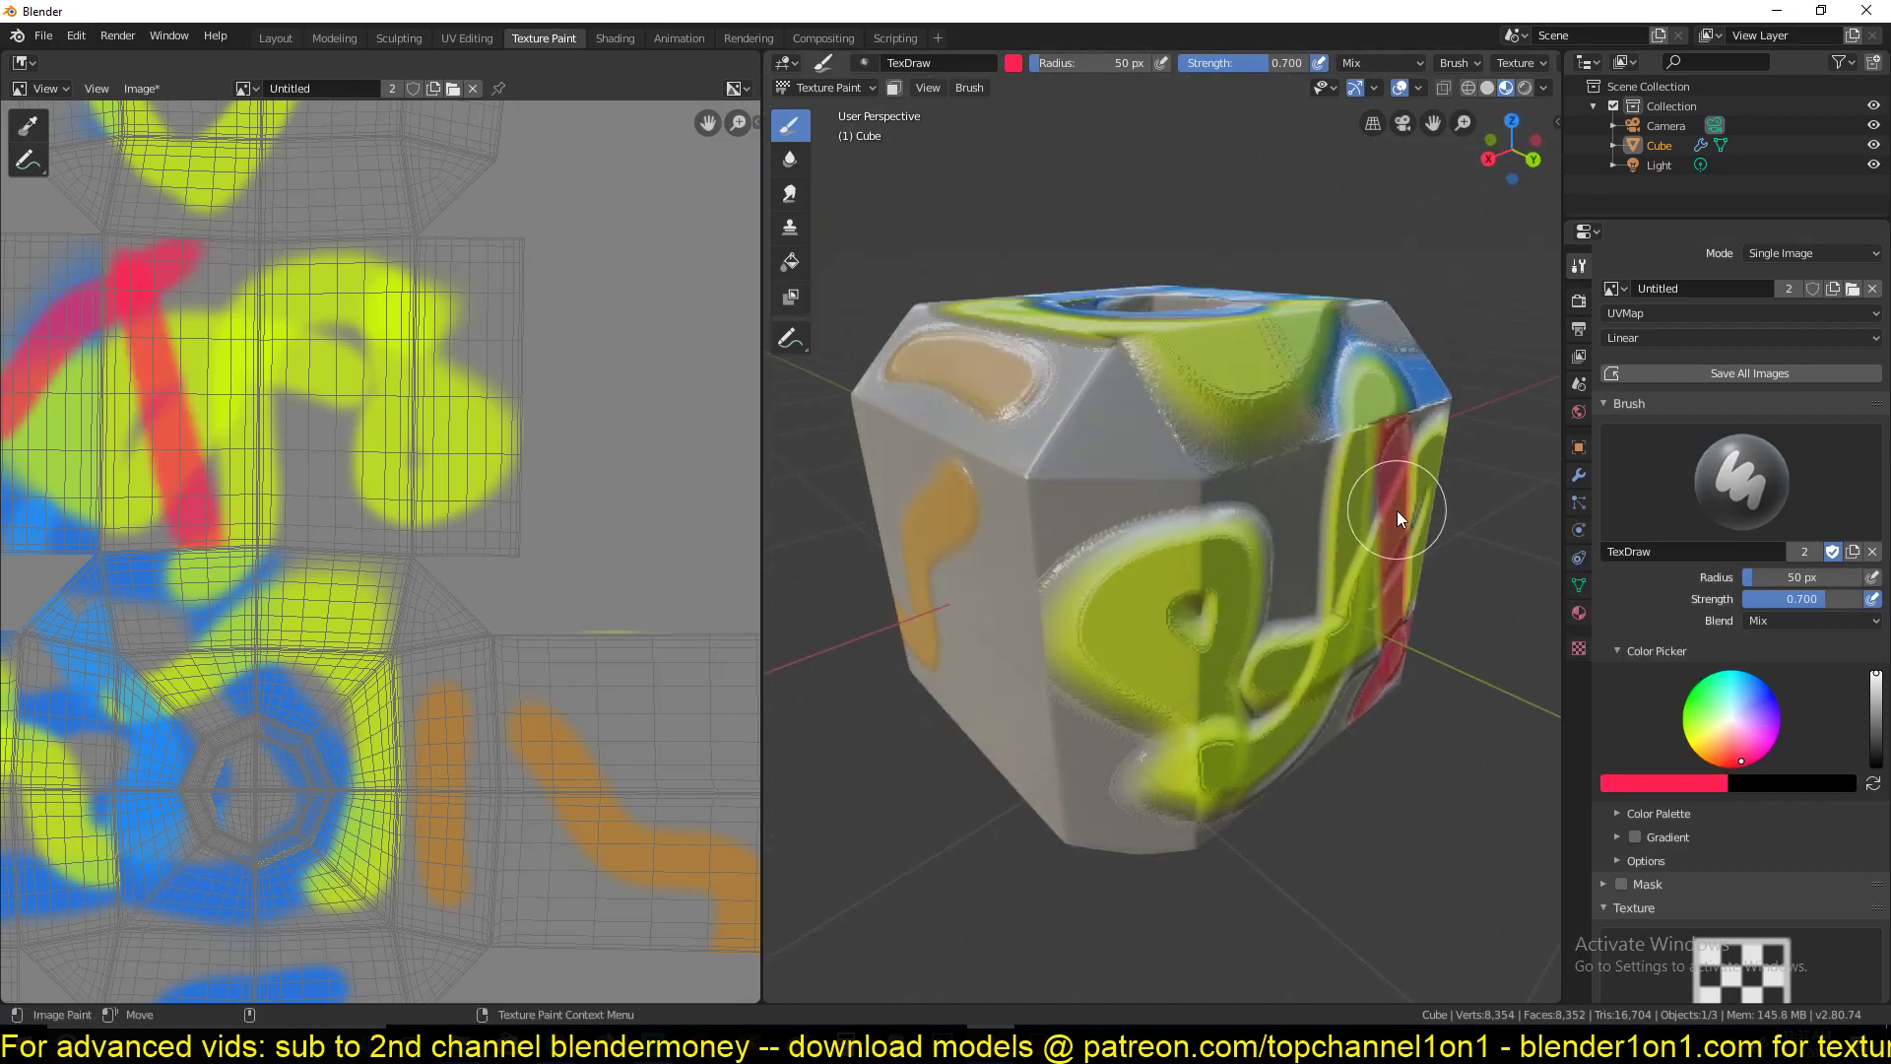
{"action": "mouse_move", "coordinate": [1214, 463]}
{"action": "left_mouse_down"}
{"action": "mouse_move", "coordinate": [1178, 573]}
{"action": "mouse_move", "coordinate": [1075, 729]}
{"action": "left_mouse_up"}
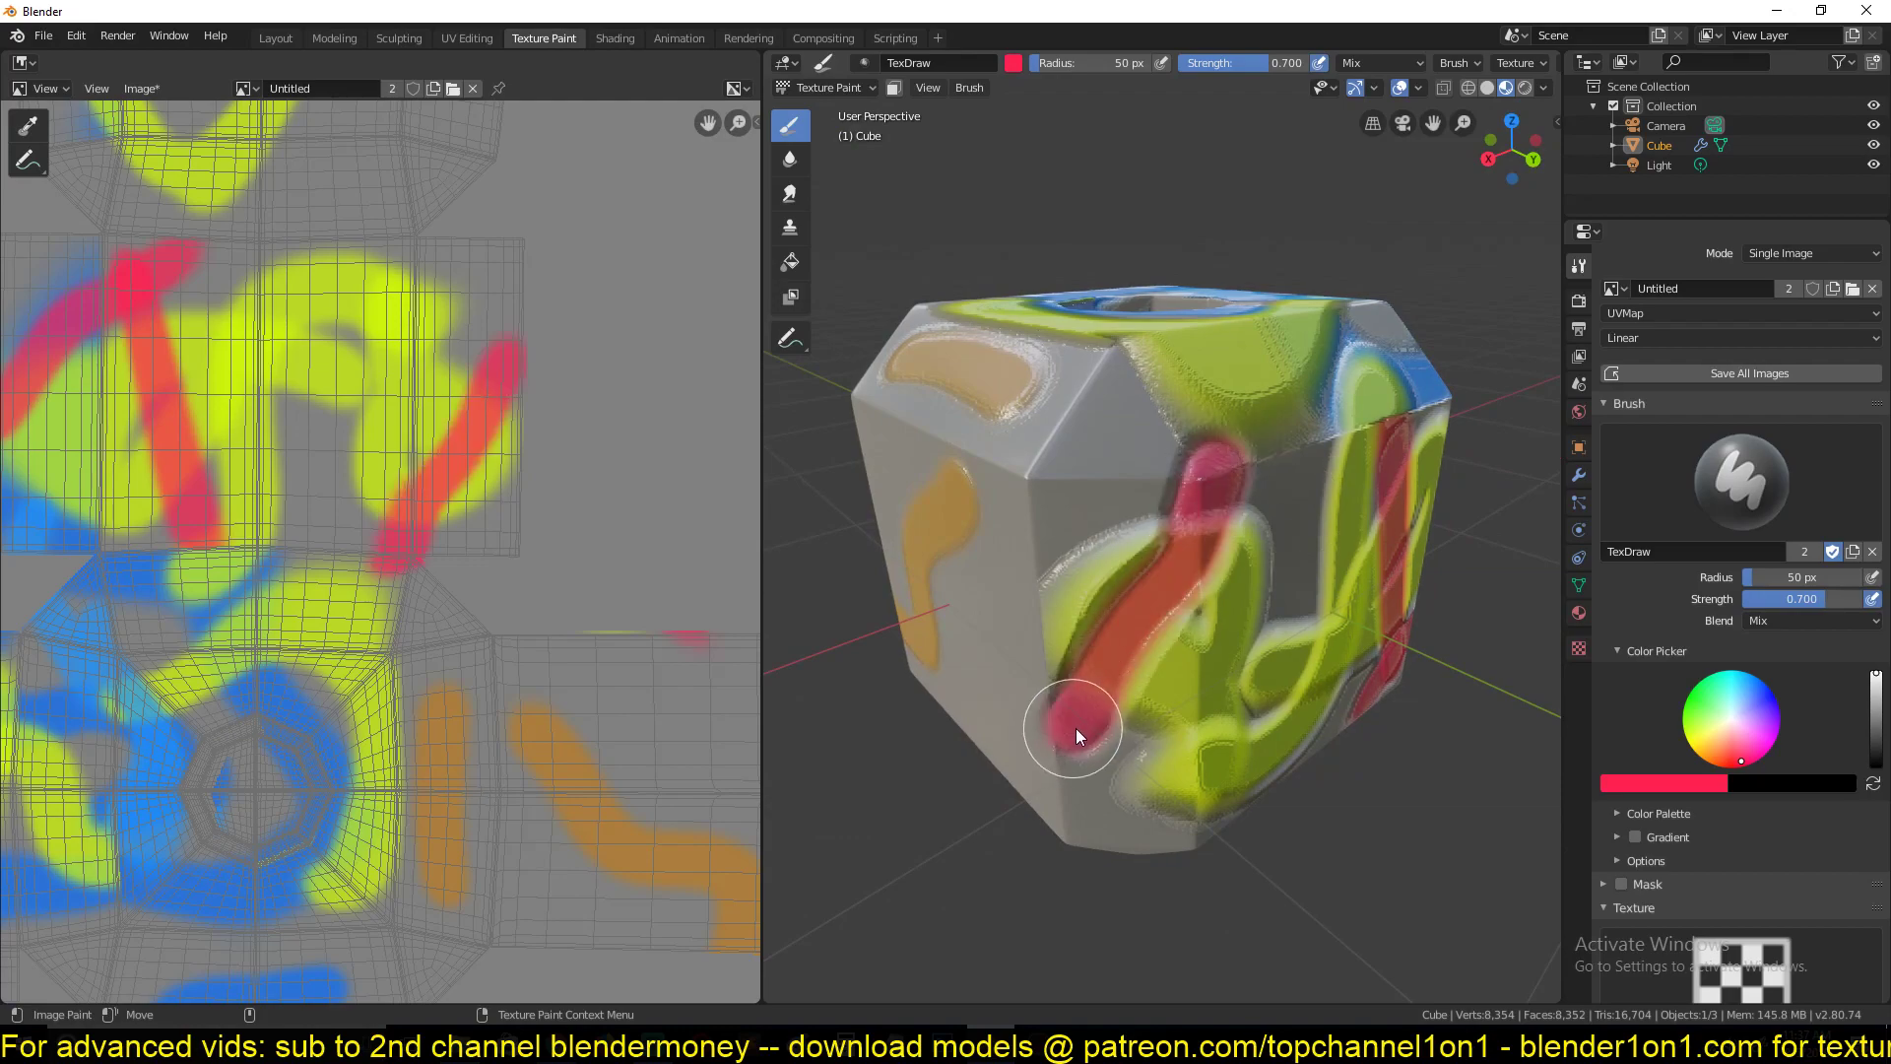
Set the brush color to a cyan of HSV 0.520, 0.739, 1.000 and paint strokes across the red and orange painted faces
{"action": "left_click", "coordinate": [1635, 783]}
{"action": "left_click", "coordinate": [1620, 522]}
{"action": "mouse_move", "coordinate": [1226, 438]}
{"action": "left_mouse_down"}
{"action": "mouse_move", "coordinate": [995, 577]}
{"action": "mouse_move", "coordinate": [1131, 666]}
{"action": "mouse_move", "coordinate": [1353, 561]}
{"action": "mouse_move", "coordinate": [872, 611]}
{"action": "left_mouse_up"}
{"action": "mouse_move", "coordinate": [872, 610]}
{"action": "middle_mouse_down"}
{"action": "mouse_move", "coordinate": [984, 606]}
{"action": "mouse_move", "coordinate": [1015, 566]}
{"action": "middle_mouse_up"}
{"action": "left_click_drag", "start_coordinate": [1032, 438], "coordinate": [1083, 475]}
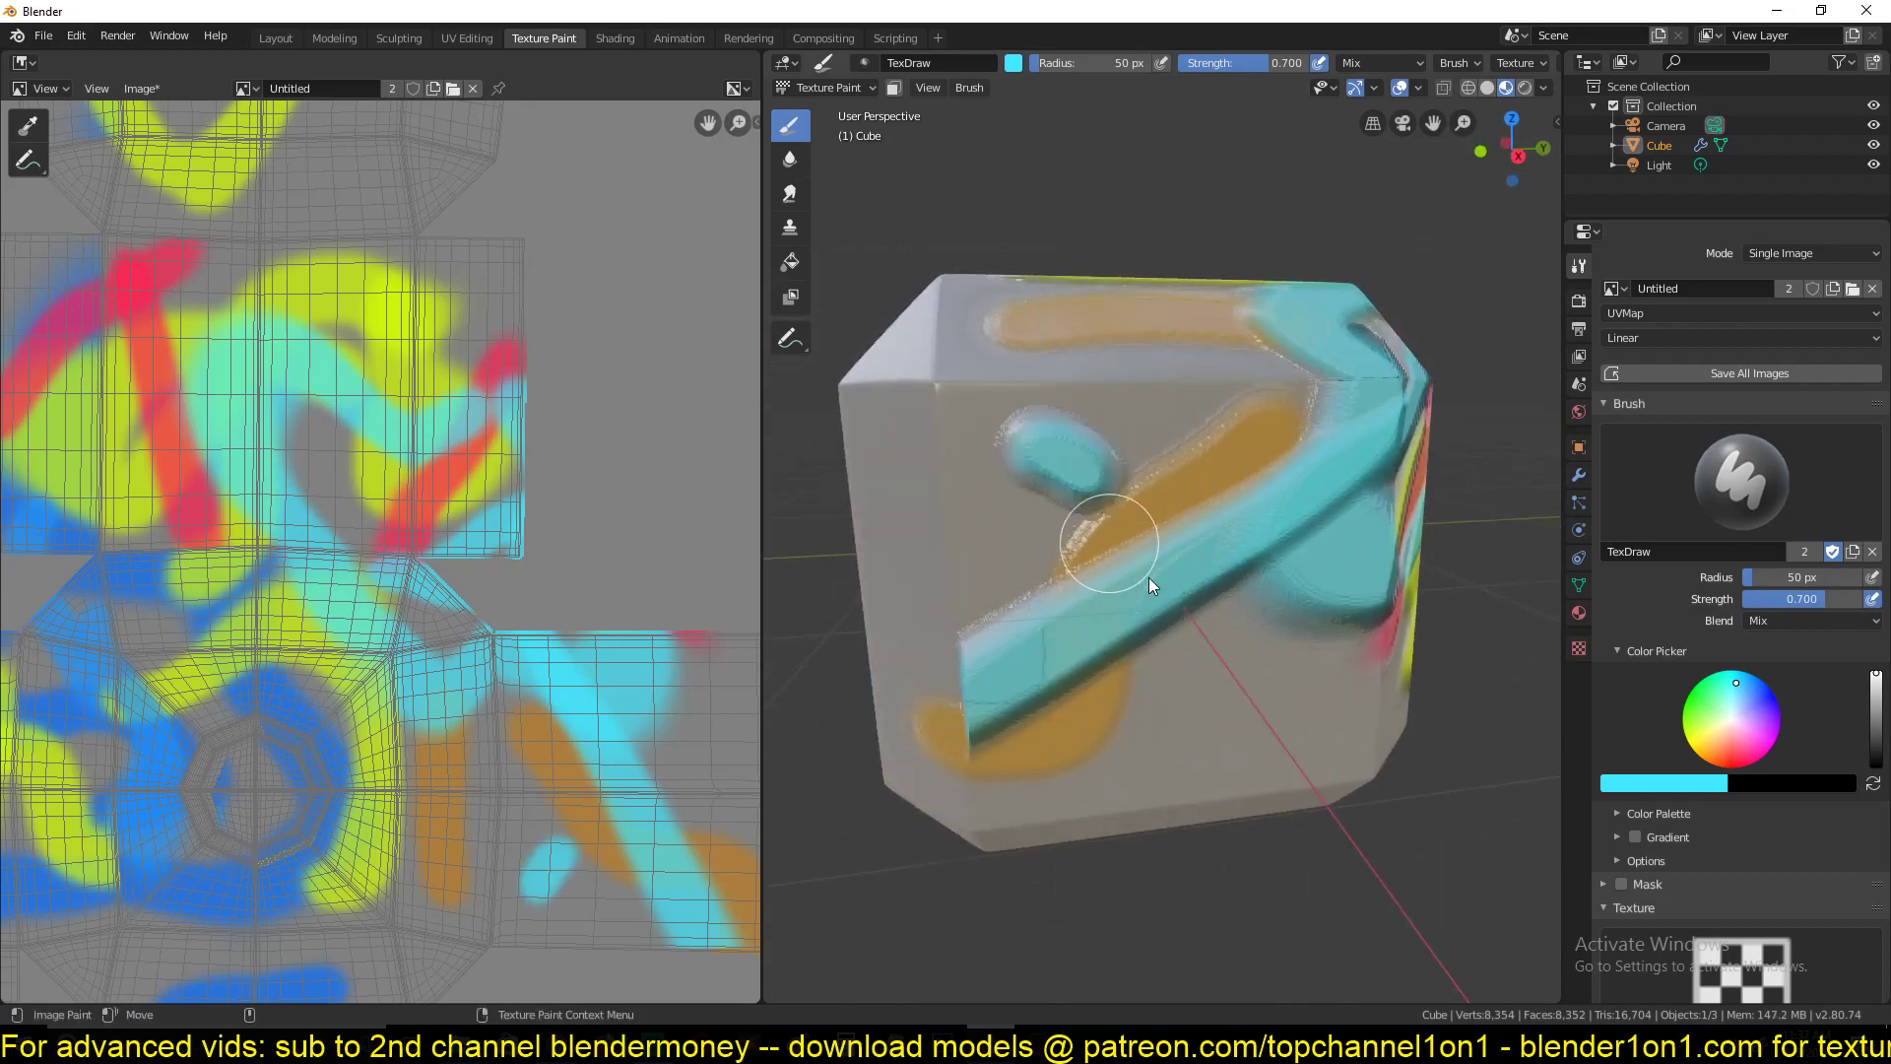
Darken the cyan brush color by lowering its value, and paint a looping stroke across the face with the orange strokes
{"action": "left_click", "coordinate": [1684, 785]}
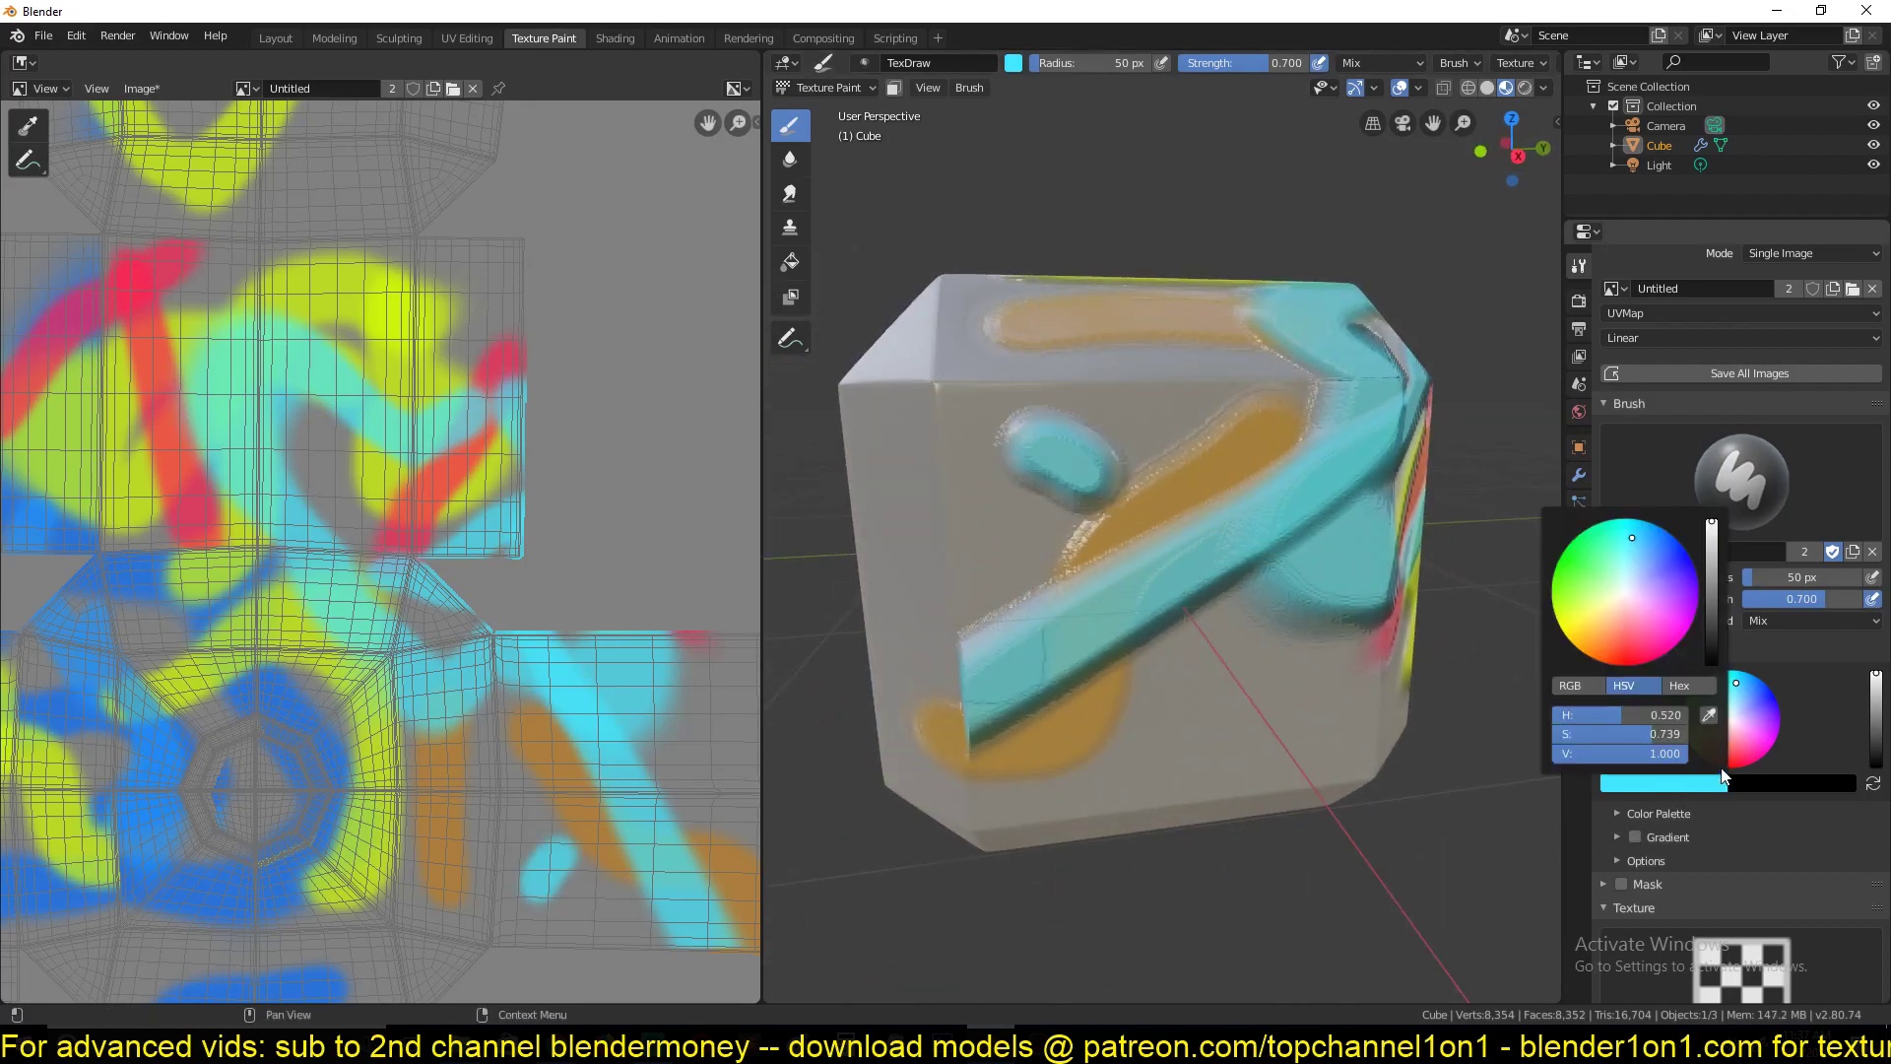
{"action": "left_click_drag", "start_coordinate": [1675, 753], "coordinate": [1613, 752]}
{"action": "mouse_move", "coordinate": [1248, 498]}
{"action": "left_mouse_down"}
{"action": "mouse_move", "coordinate": [1135, 598]}
{"action": "mouse_move", "coordinate": [1005, 596]}
{"action": "left_mouse_up"}
Raise the cyan brush color's value back to maximum, and inspect the painted bump effect on the cube
{"action": "left_click", "coordinate": [1691, 781]}
{"action": "left_click_drag", "start_coordinate": [1711, 603], "coordinate": [1711, 520]}
{"action": "scroll", "coordinate": [1686, 854], "scroll_direction": "down", "scroll_amount": 5}
{"action": "scroll", "coordinate": [1692, 889], "scroll_direction": "up", "scroll_amount": 6}
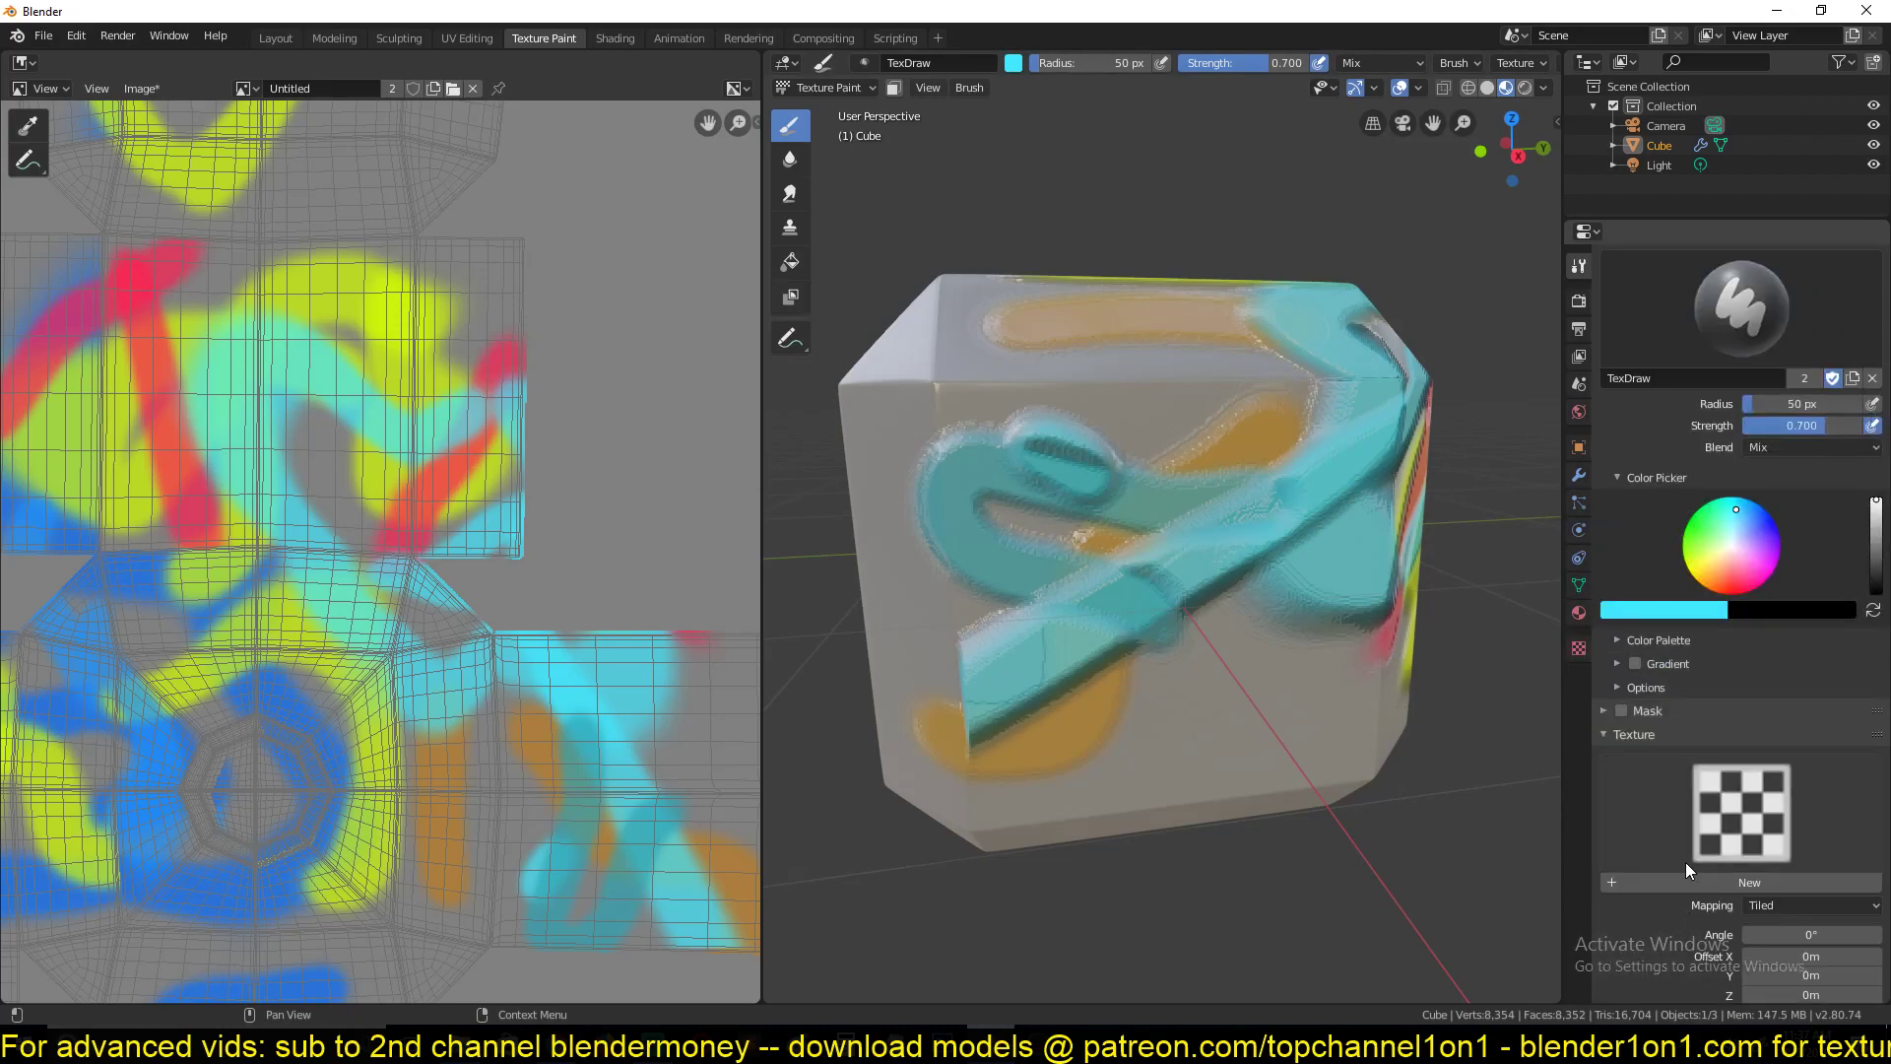
{"action": "mouse_move", "coordinate": [1119, 670]}
{"action": "middle_mouse_down"}
{"action": "mouse_move", "coordinate": [1018, 740]}
{"action": "mouse_move", "coordinate": [1120, 654]}
{"action": "mouse_move", "coordinate": [1109, 745]}
{"action": "mouse_move", "coordinate": [1160, 784]}
{"action": "mouse_move", "coordinate": [1262, 806]}
{"action": "mouse_move", "coordinate": [1352, 762]}
{"action": "mouse_move", "coordinate": [1180, 666]}
{"action": "mouse_move", "coordinate": [1361, 652]}
{"action": "mouse_move", "coordinate": [1331, 542]}
{"action": "mouse_move", "coordinate": [1226, 494]}
{"action": "mouse_move", "coordinate": [1239, 591]}
{"action": "mouse_move", "coordinate": [1269, 617]}
{"action": "mouse_move", "coordinate": [1238, 646]}
{"action": "middle_mouse_up"}
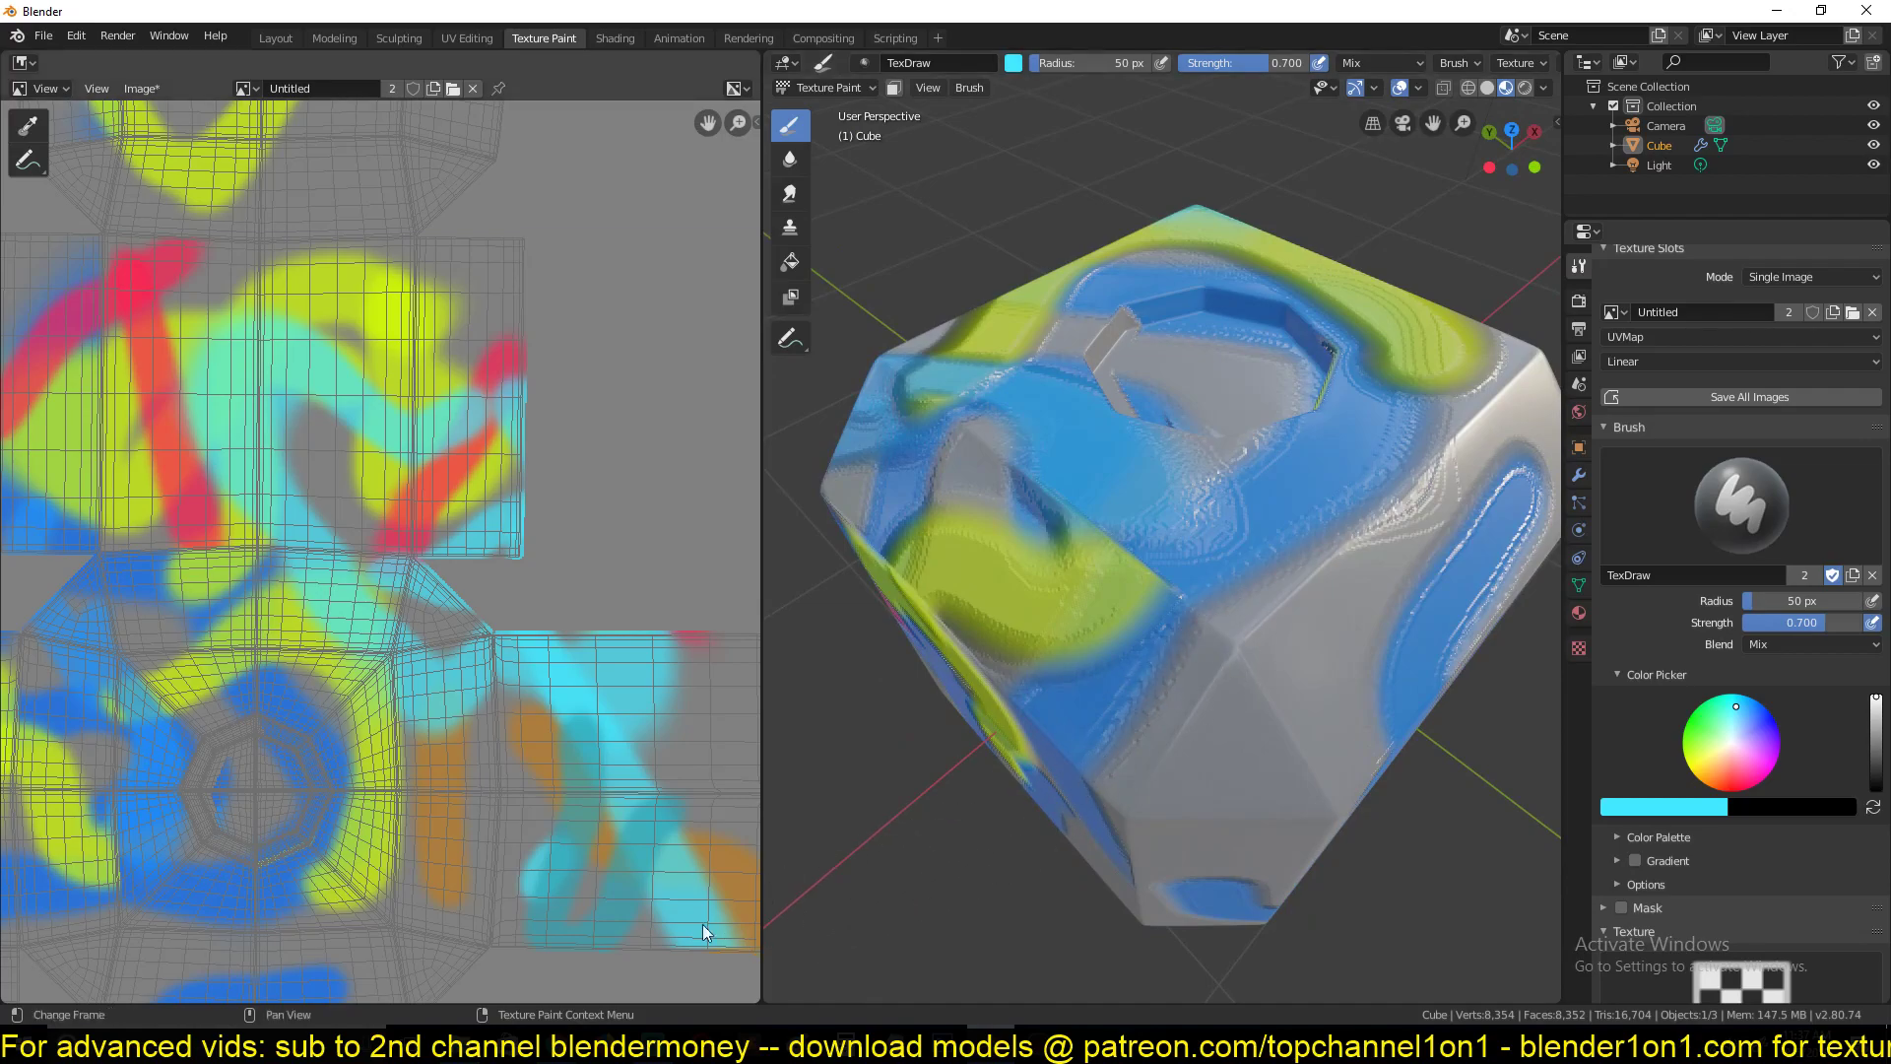